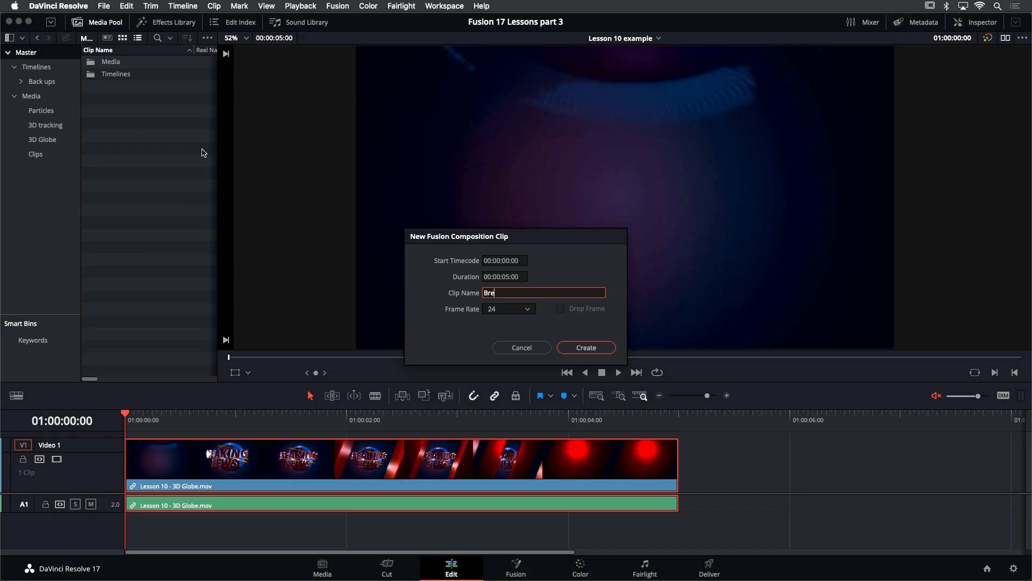
# - Finish naming the new Fusion composition clip Breaking News and create it
pyautogui.write('ng New')
pyautogui.press('Return')
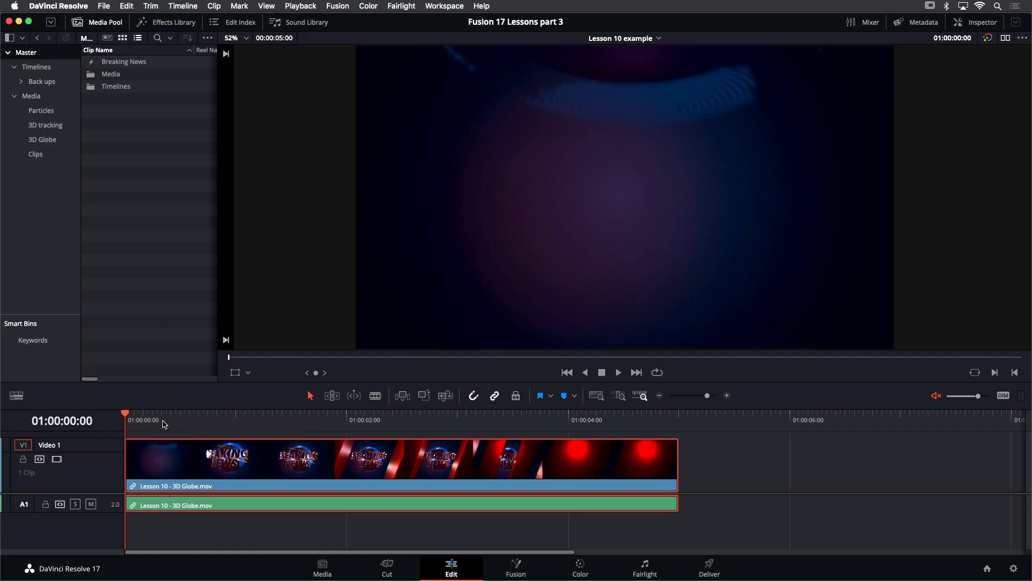
# - Open the Breaking News composition in Fusion and move the MediaOut1 node further right
pyautogui.click(138, 419)
pyautogui.moveTo(139, 418); pyautogui.dragTo(189, 434)
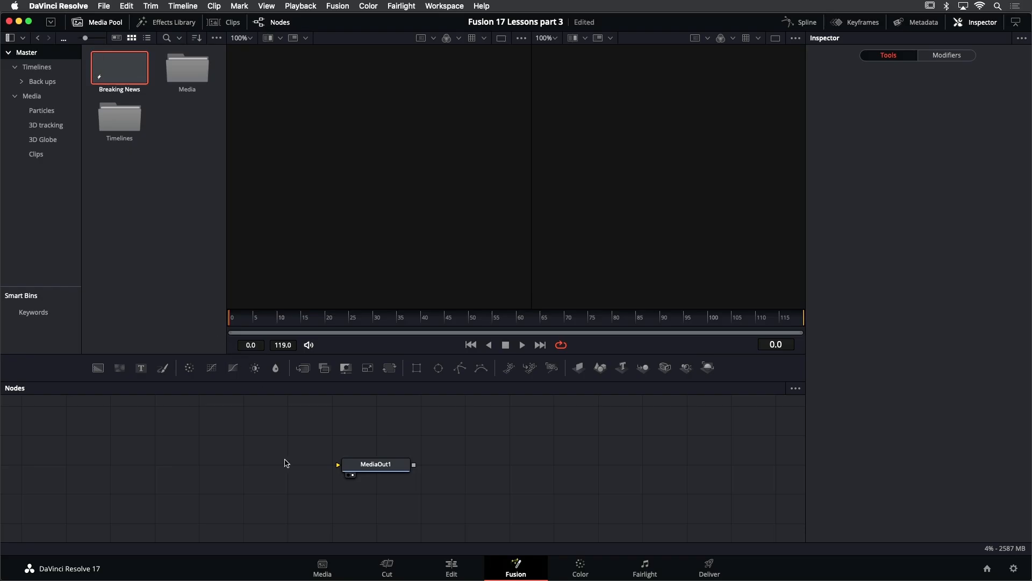
pyautogui.moveTo(354, 468); pyautogui.dragTo(533, 467)
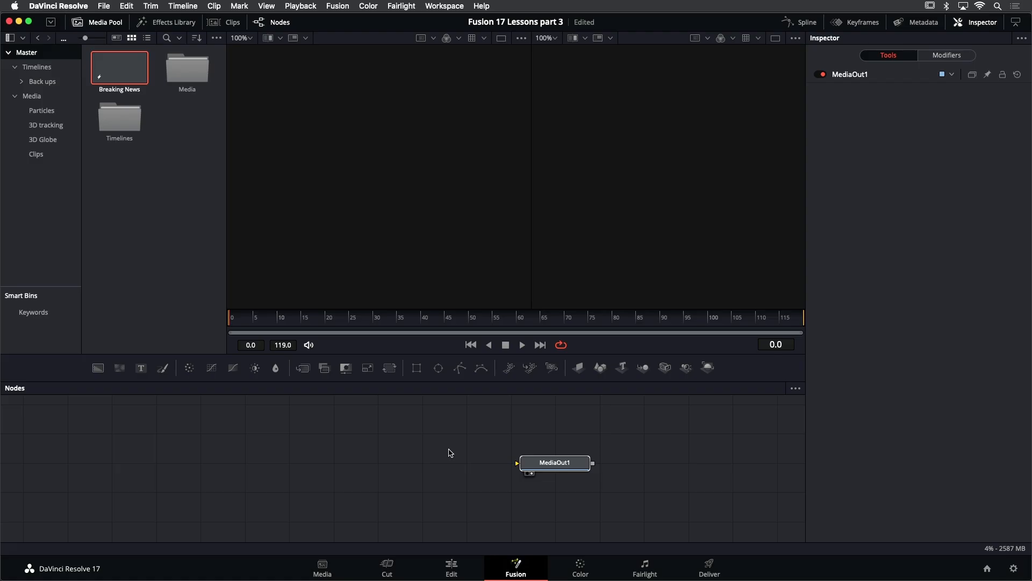
# - Add earth.tif from the 3D Globe bin to the node editor and hide the media pool
pyautogui.click(58, 142)
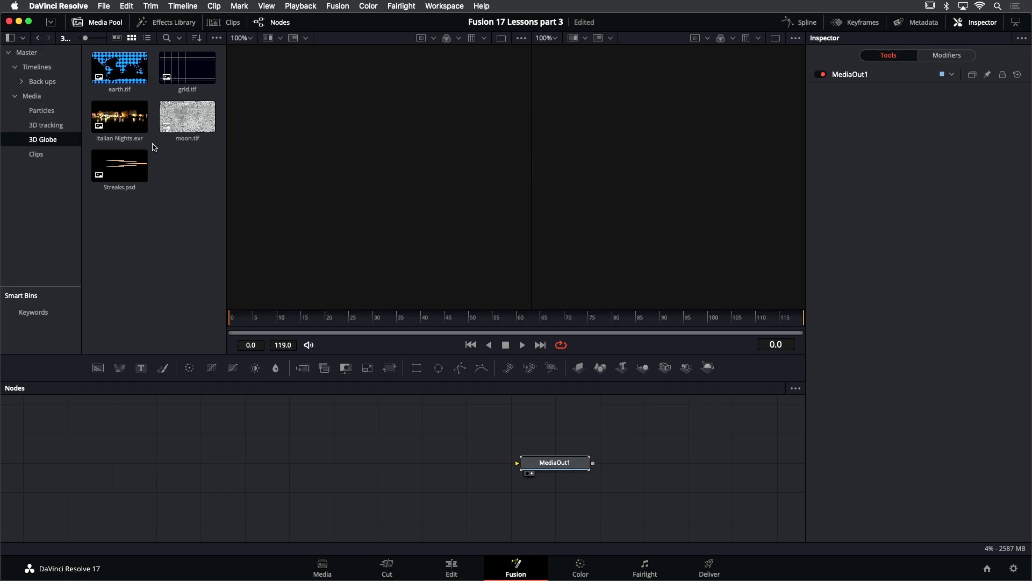
pyautogui.moveTo(121, 70); pyautogui.dragTo(215, 450)
pyautogui.click(102, 22)
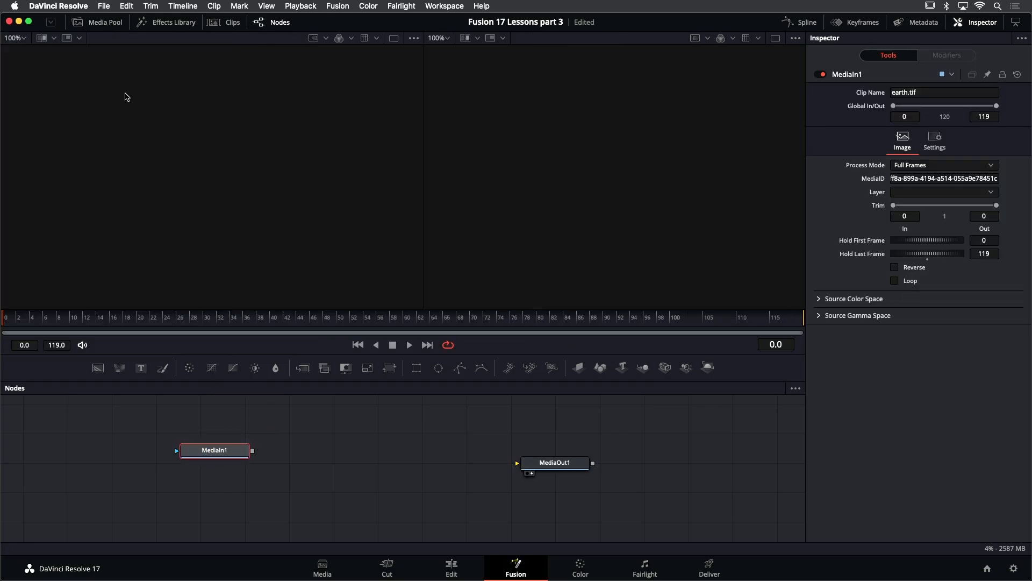
# - Rename the earth.tif media node to Earth
pyautogui.moveTo(224, 452); pyautogui.dragTo(226, 458)
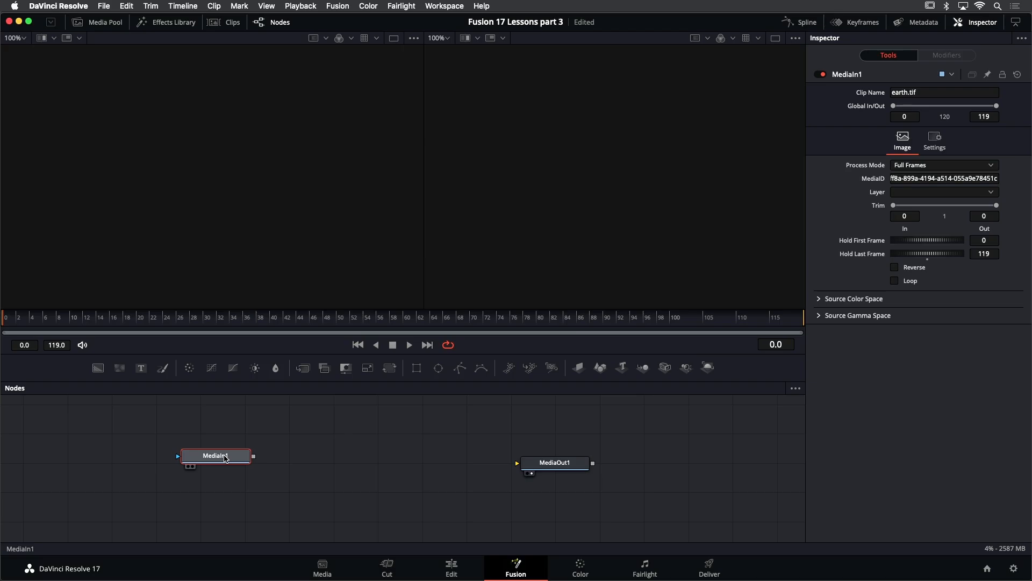
pyautogui.press('F2')
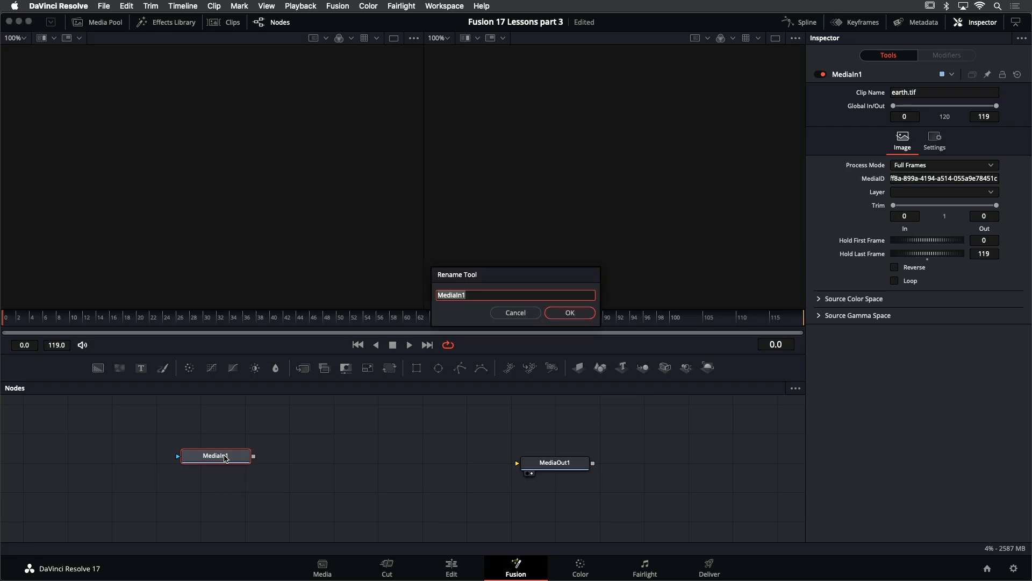
pyautogui.write('Earth')
pyautogui.press('Return')
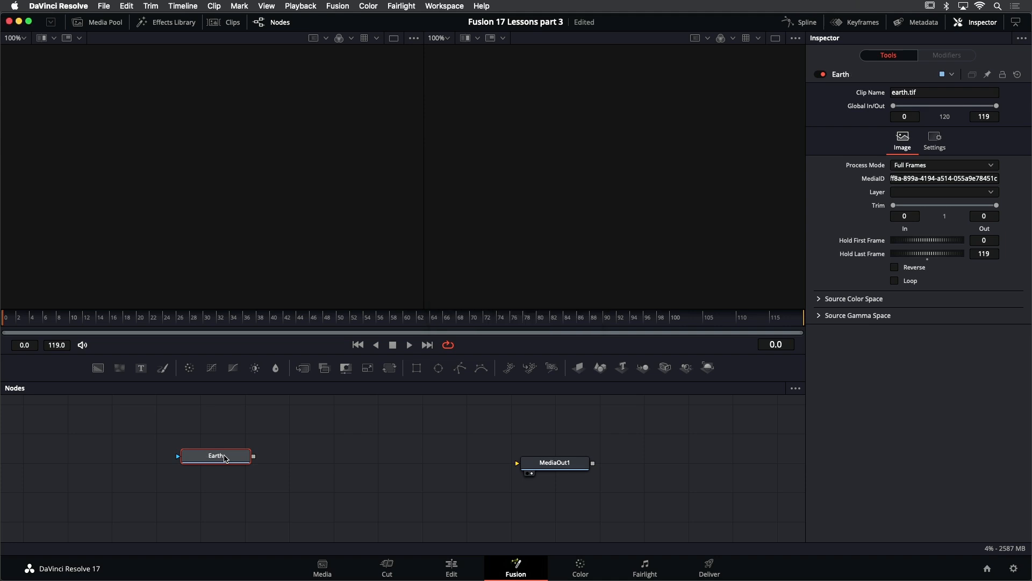
# - Show the Earth node in the first viewer and save the project
pyautogui.press('1')
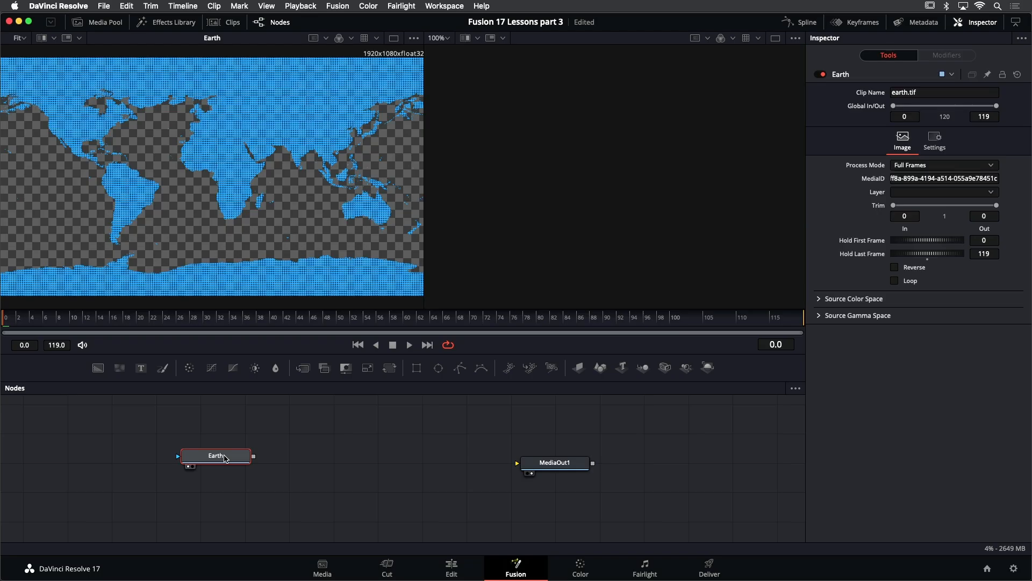
pyautogui.press('super+s')
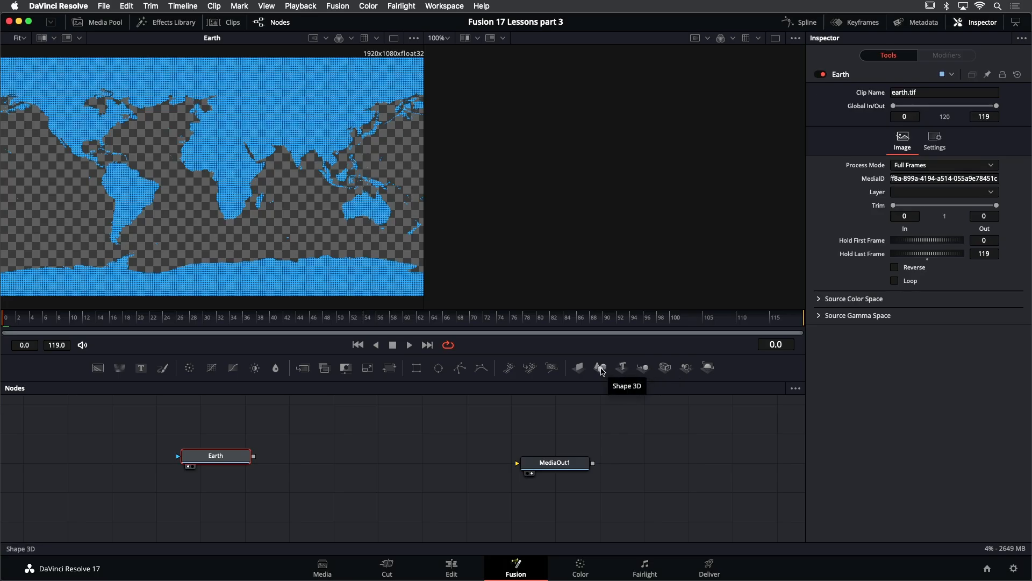
# - Add a Shape 3D node, show it in the second viewer, and connect the Earth output to it
pyautogui.moveTo(602, 371); pyautogui.dragTo(340, 458)
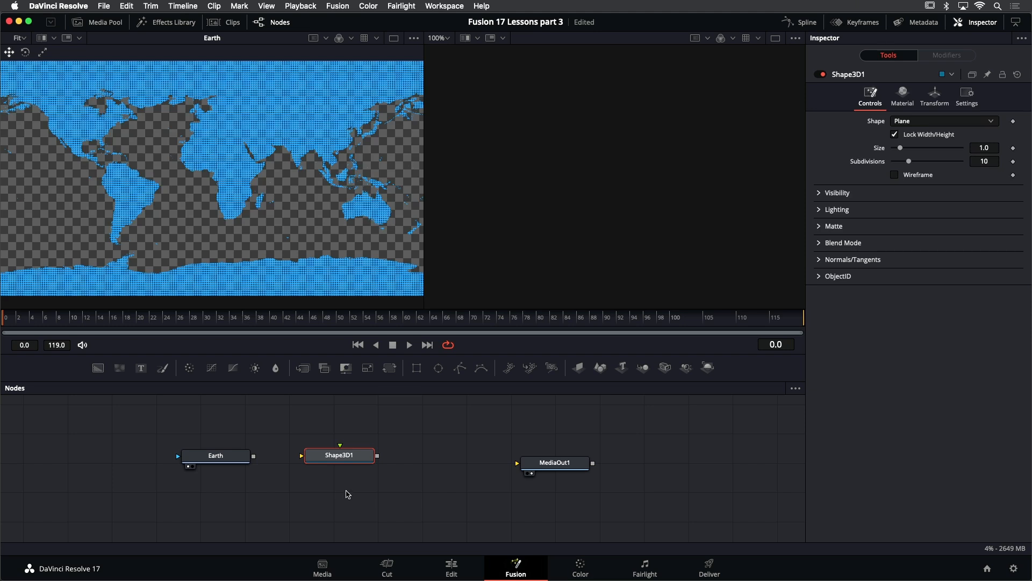
pyautogui.press('2')
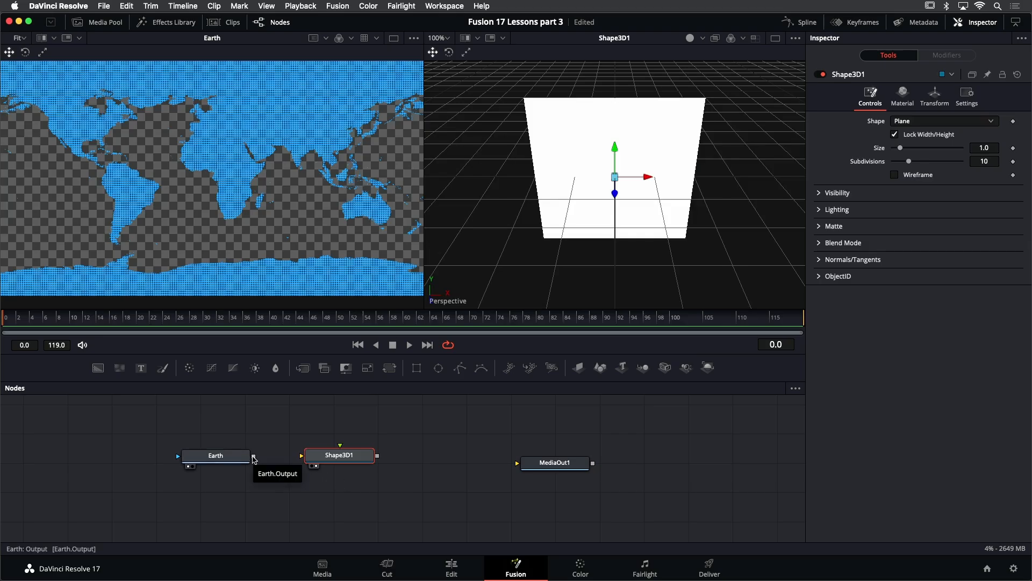
pyautogui.moveTo(254, 459); pyautogui.dragTo(336, 460)
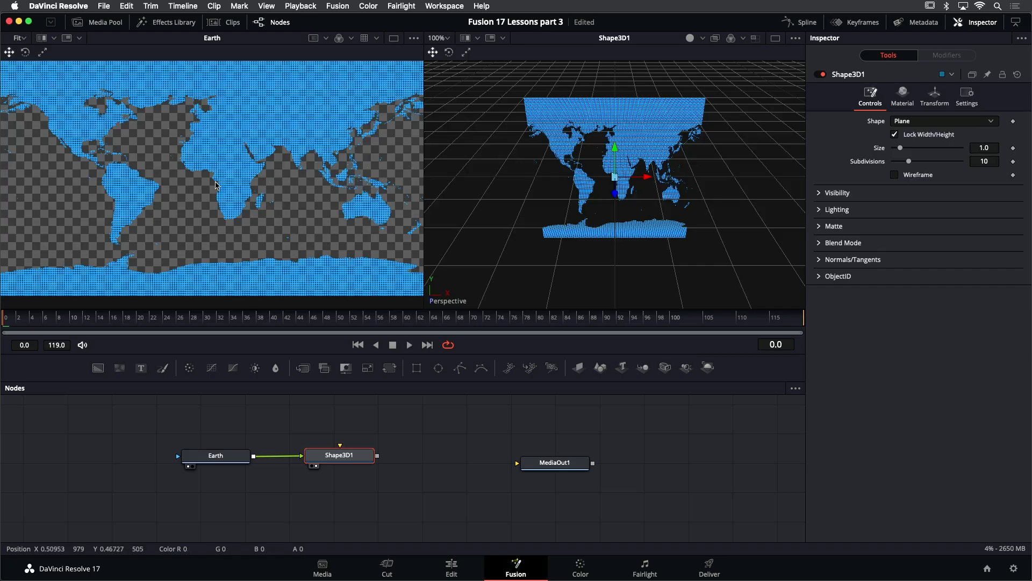
# - Pan and zoom the 2D viewer and node editor to examine the Earth image
pyautogui.scroll(3, 221, 185)
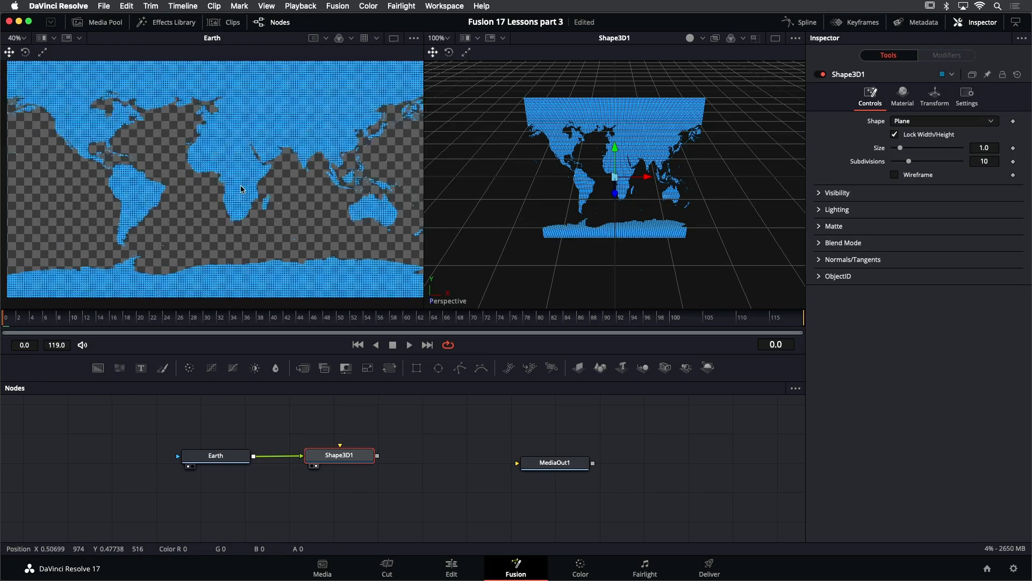
pyautogui.moveTo(227, 182); pyautogui.dragTo(248, 186)
pyautogui.moveTo(398, 418)
pyautogui.mouseDown()
pyautogui.moveTo(349, 412)
pyautogui.moveTo(392, 411)
pyautogui.mouseUp()
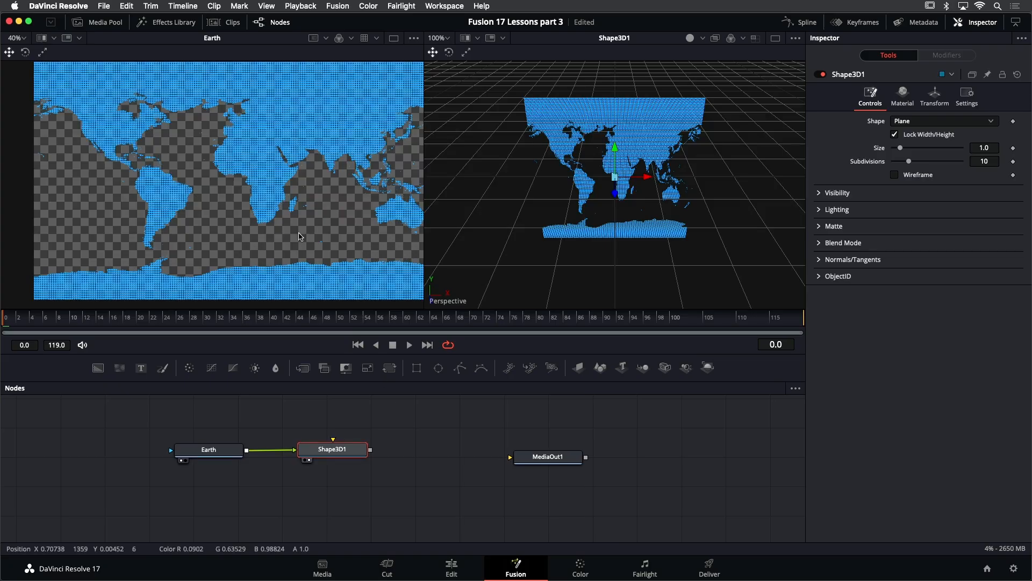
pyautogui.moveTo(290, 205); pyautogui.dragTo(258, 217)
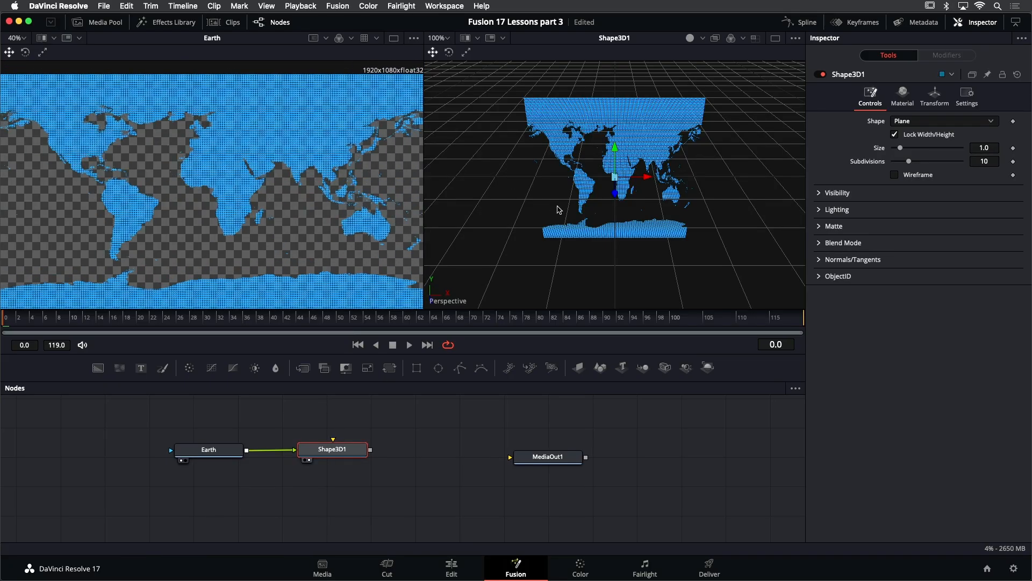
# - Navigate the 3D viewer by panning, zooming and orbiting around the textured plane
pyautogui.moveTo(539, 216); pyautogui.dragTo(554, 197)
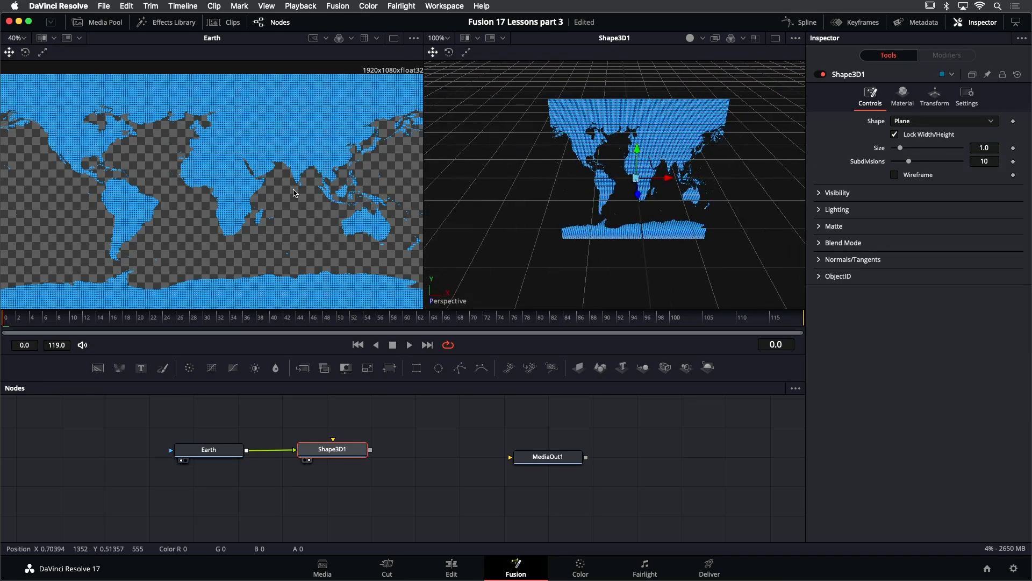
pyautogui.scroll(-5, 562, 190)
pyautogui.scroll(5, 562, 190)
pyautogui.scroll(-3, 562, 189)
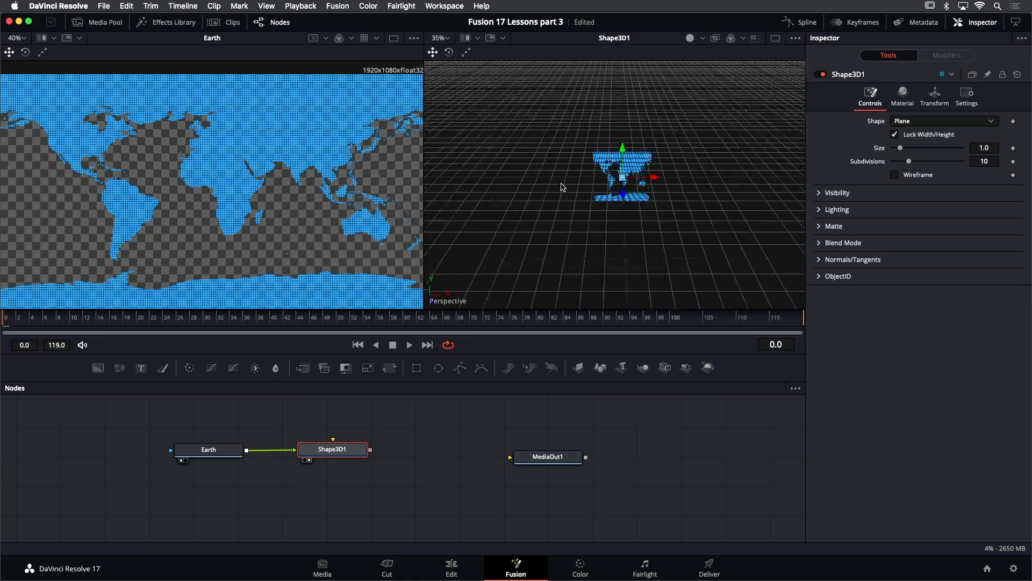
pyautogui.scroll(5, 568, 189)
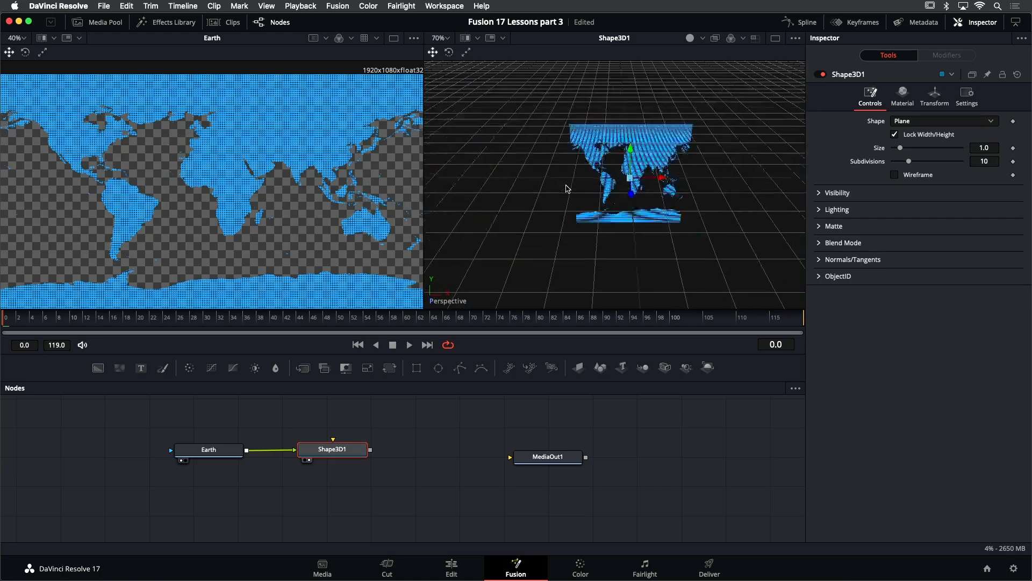
pyautogui.scroll(-7, 568, 189)
pyautogui.scroll(5, 568, 189)
pyautogui.scroll(-5, 568, 189)
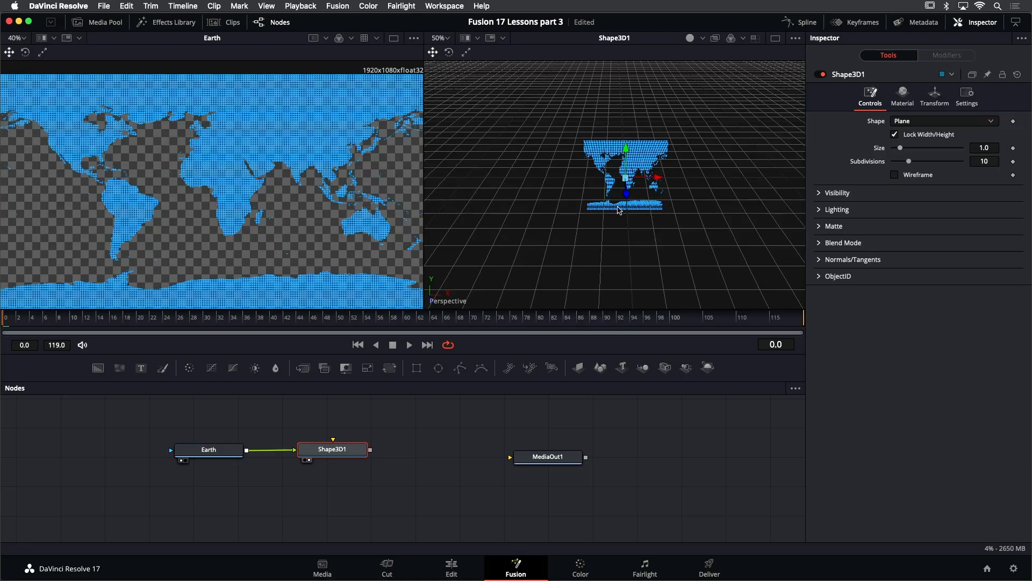
pyautogui.moveTo(693, 203); pyautogui.dragTo(721, 190)
pyautogui.moveTo(534, 214); pyautogui.dragTo(717, 203)
pyautogui.scroll(-5, 657, 200)
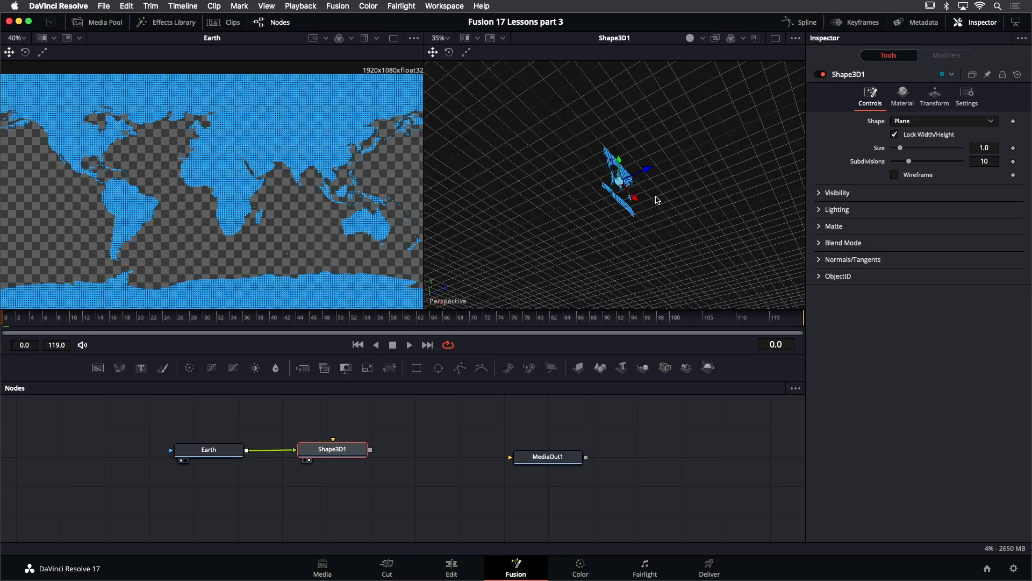
pyautogui.scroll(-4, 656, 199)
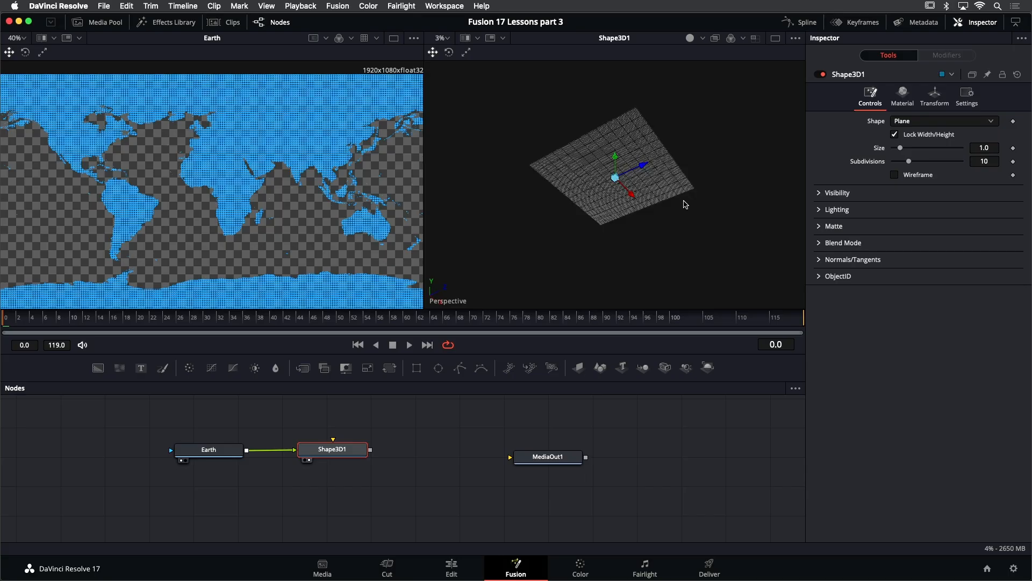
pyautogui.moveTo(649, 210); pyautogui.dragTo(669, 238)
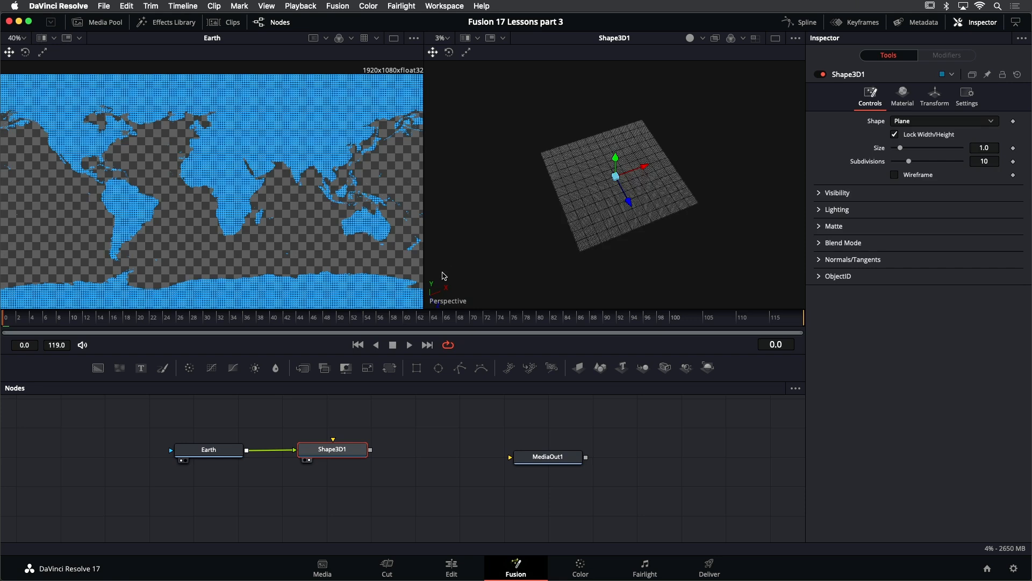
# - Reset the 3D viewer to its default view settings
pyautogui.rightClick(434, 299)
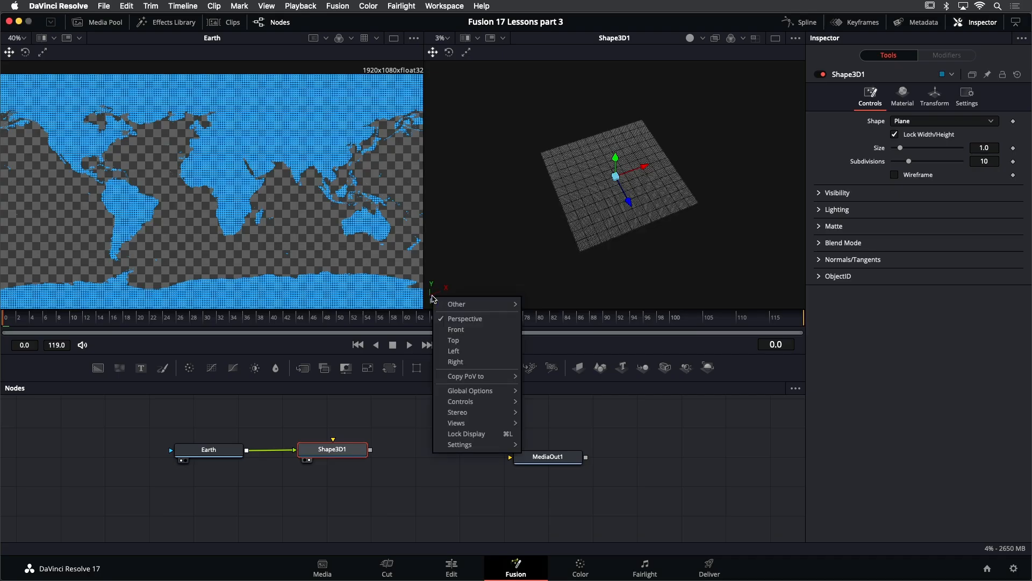
pyautogui.moveTo(503, 444)
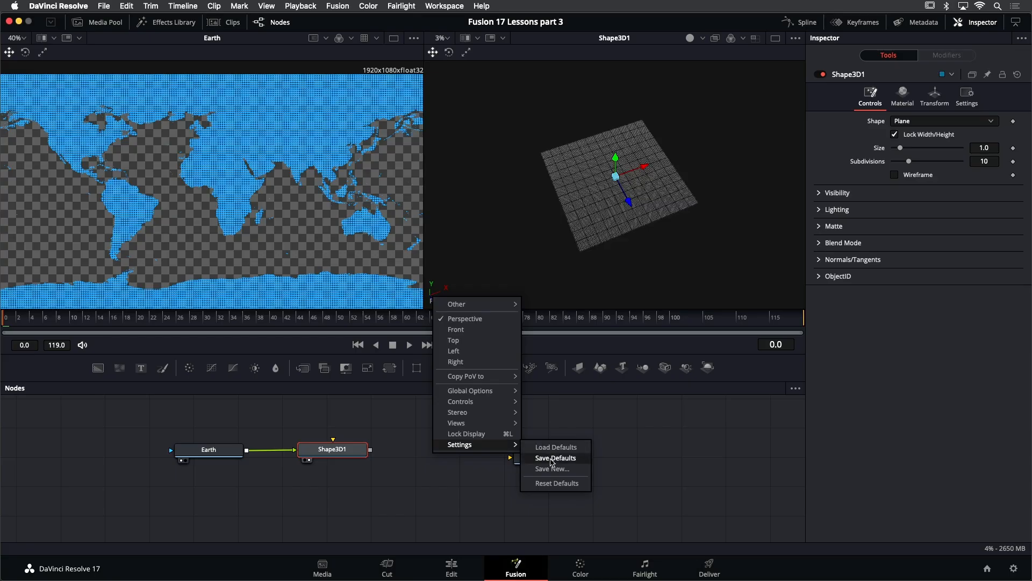
pyautogui.click(558, 483)
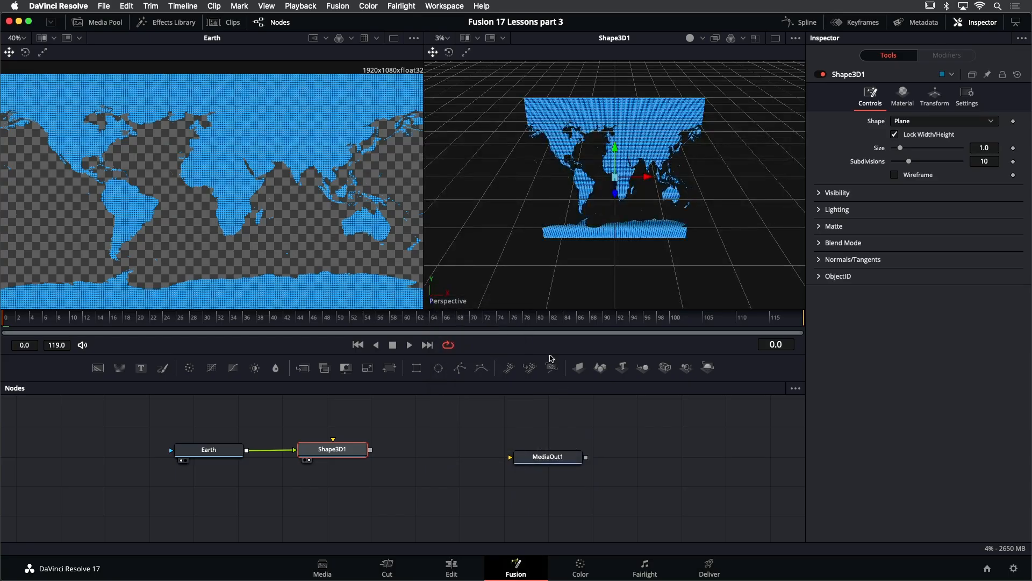
# - Orbit the 3D view, then switch it to Front, Top and back to Perspective view
pyautogui.moveTo(654, 241); pyautogui.dragTo(631, 192)
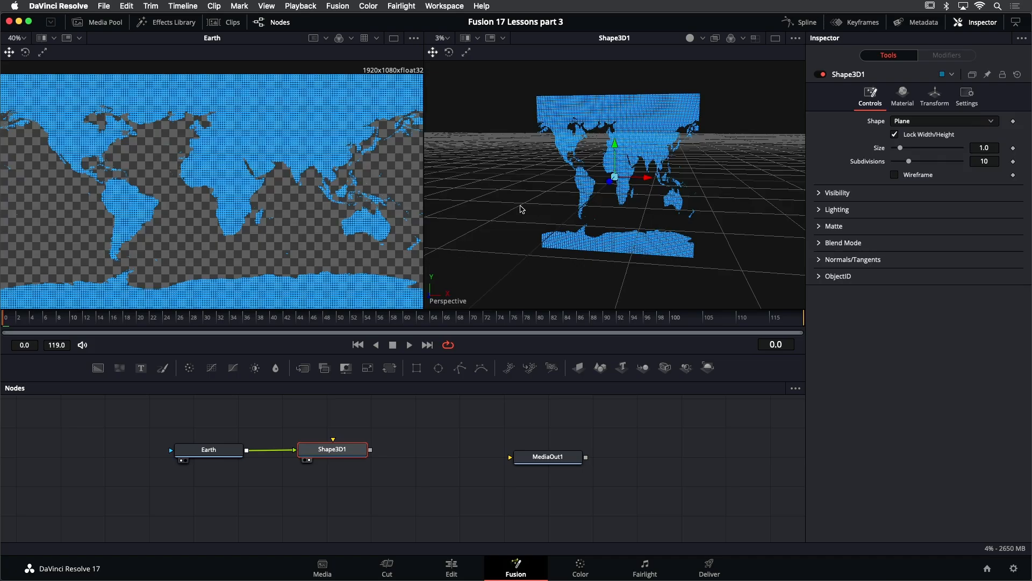
pyautogui.moveTo(520, 198); pyautogui.dragTo(563, 214)
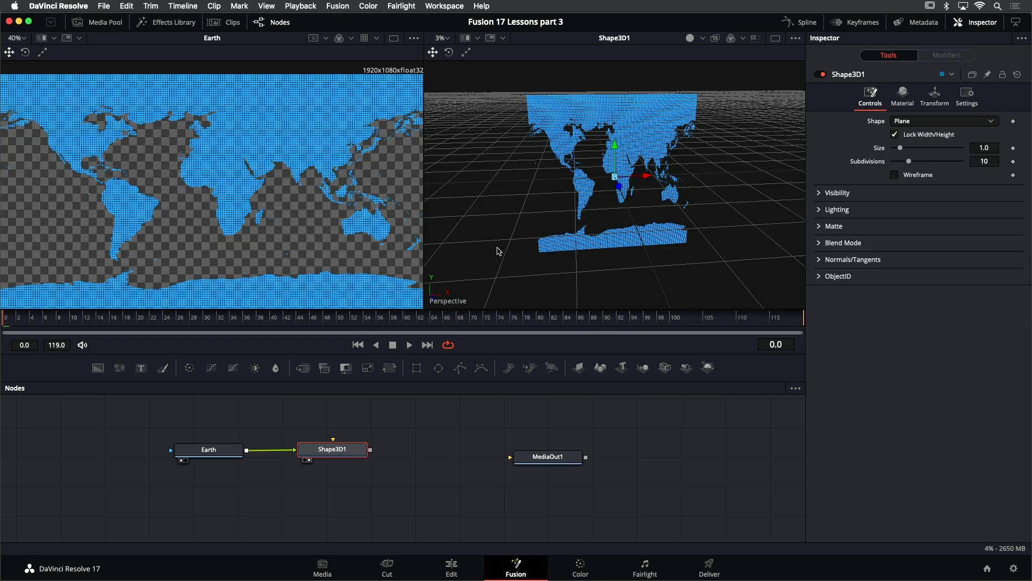
pyautogui.rightClick(437, 301)
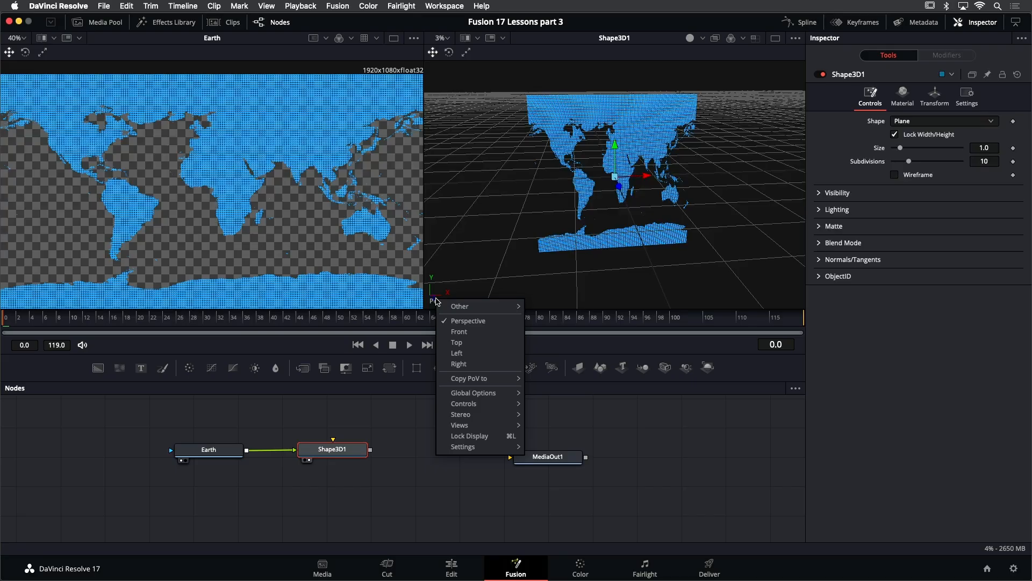
pyautogui.click(465, 333)
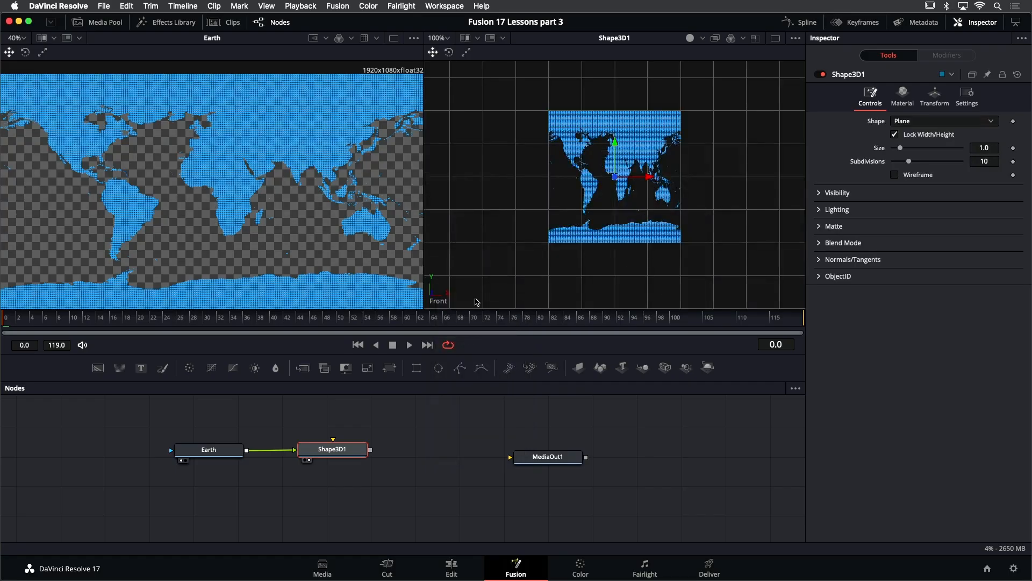
pyautogui.rightClick(438, 301)
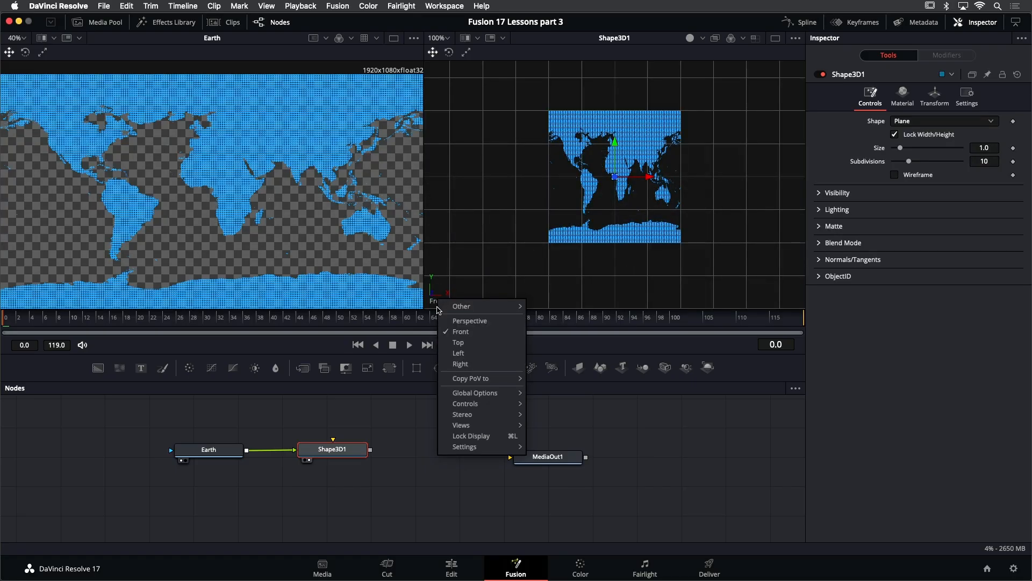
pyautogui.click(456, 338)
pyautogui.rightClick(438, 300)
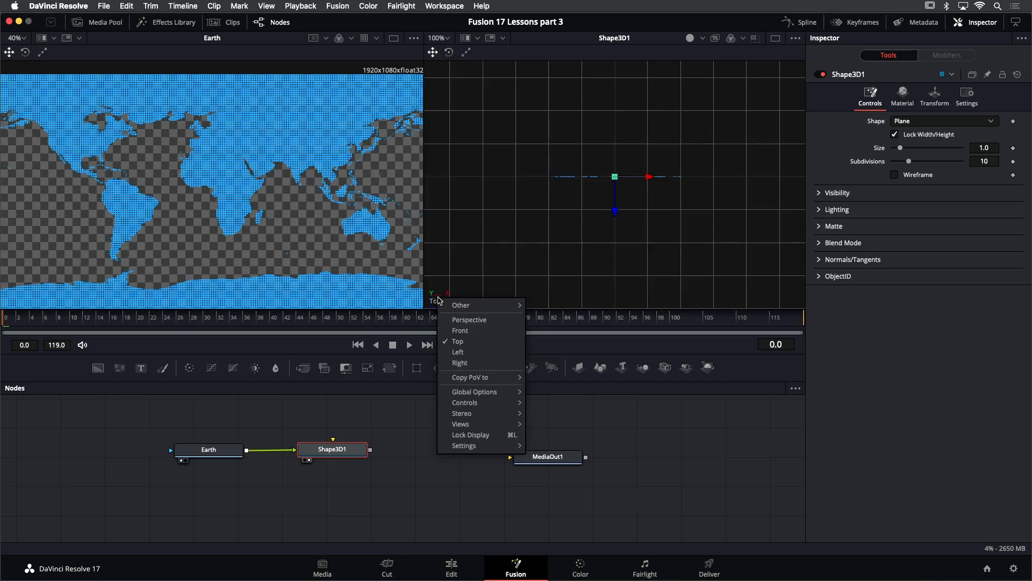
pyautogui.click(464, 319)
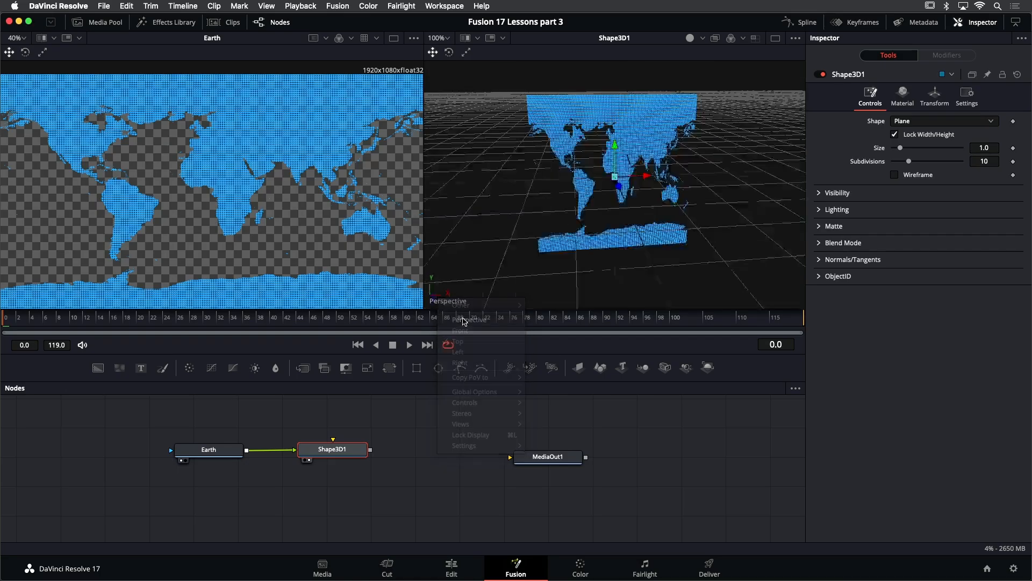
# - Orbit the 3D view slightly and toggle the viewer's lighting
pyautogui.moveTo(630, 255); pyautogui.dragTo(590, 236)
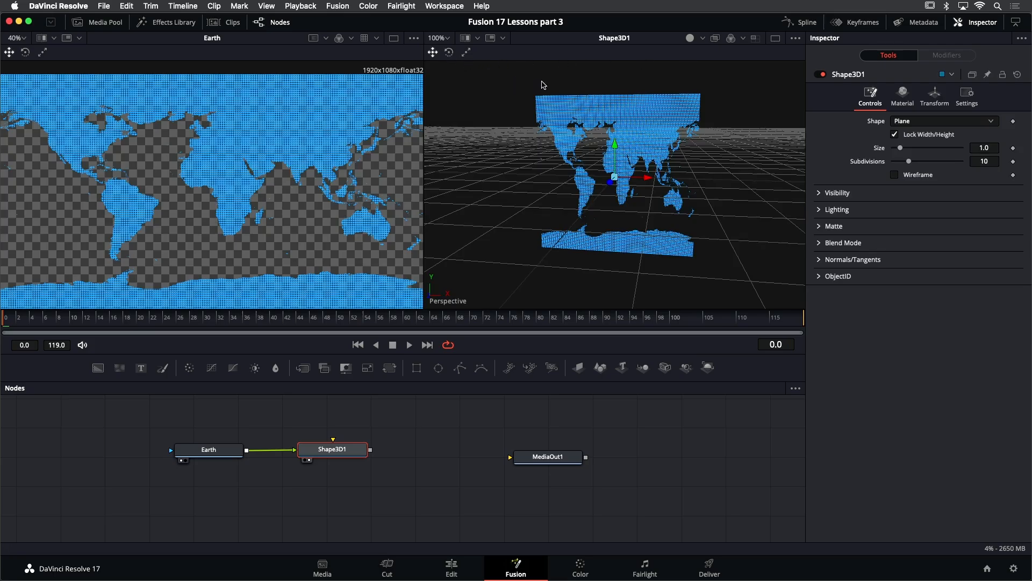
pyautogui.click(691, 39)
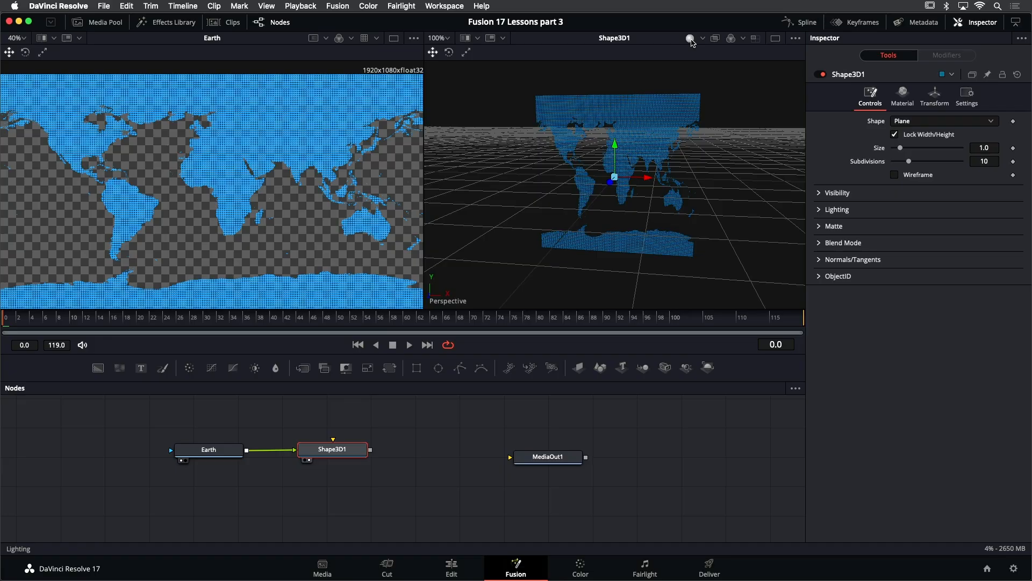
# - Switch the 3D viewer to quad view and change the shape to a Sphere with radius 0.31, base subdivisions 92 and height subdivisions 93
pyautogui.click(690, 38)
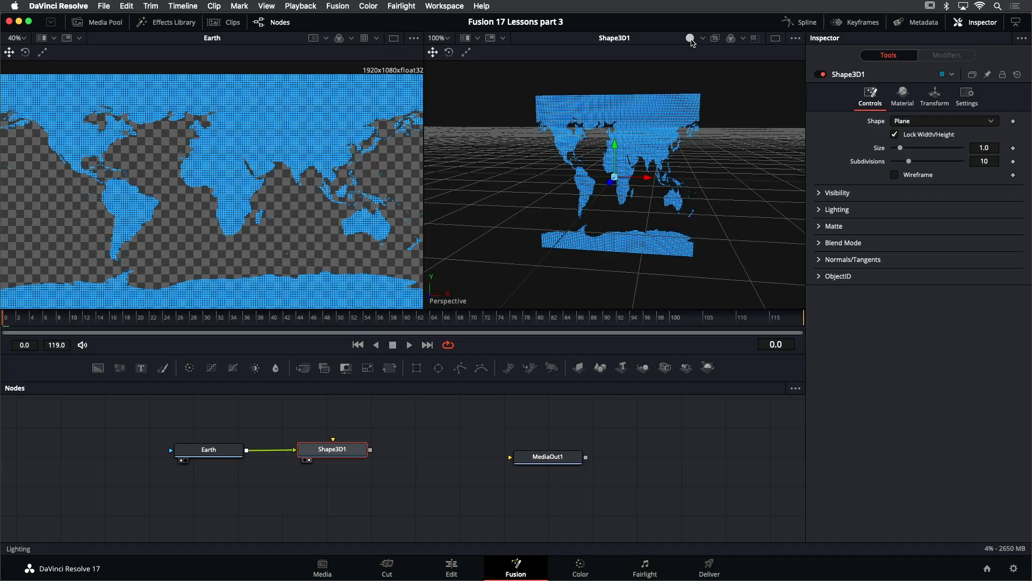
pyautogui.click(756, 39)
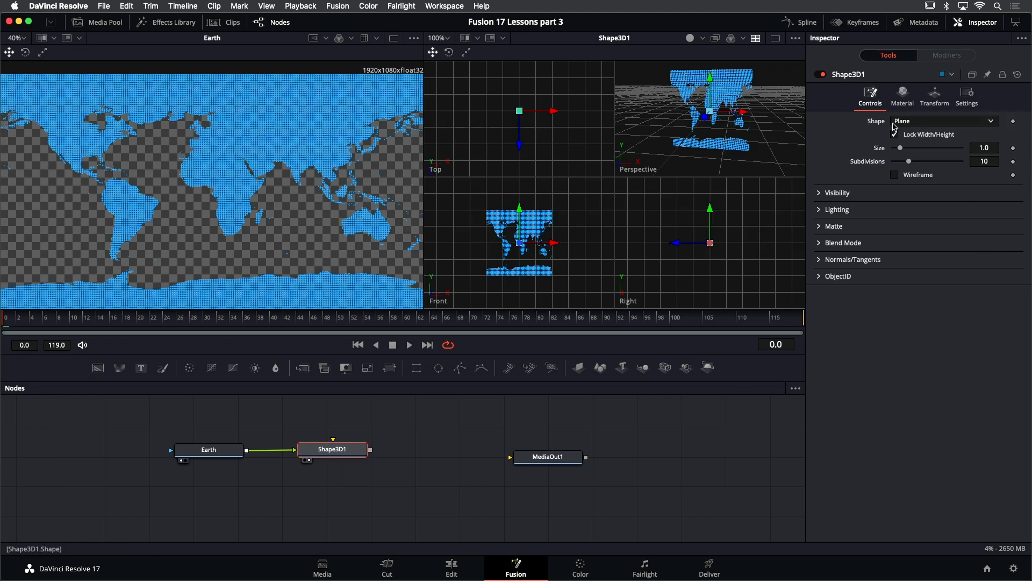
pyautogui.click(920, 121)
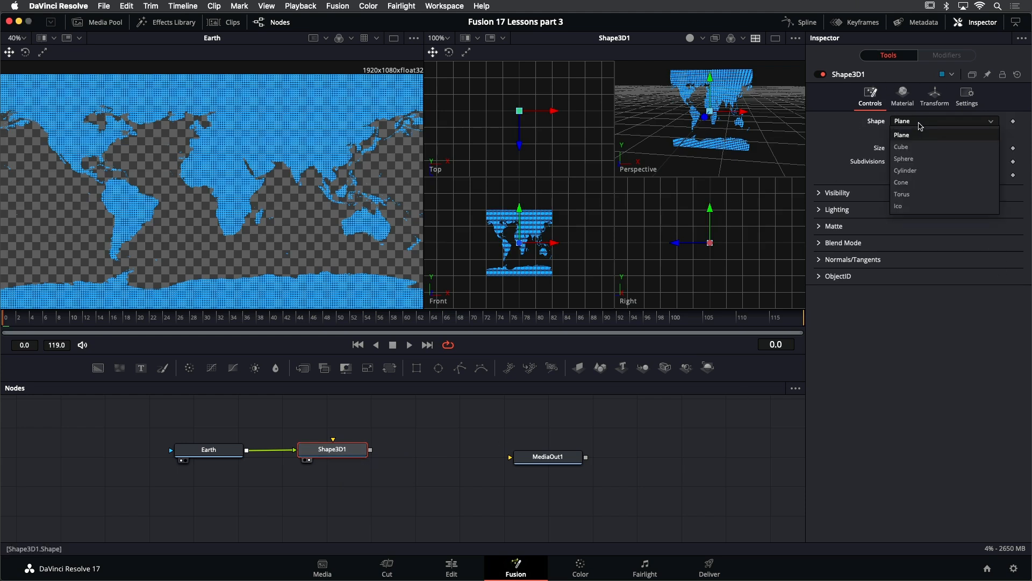
pyautogui.click(921, 159)
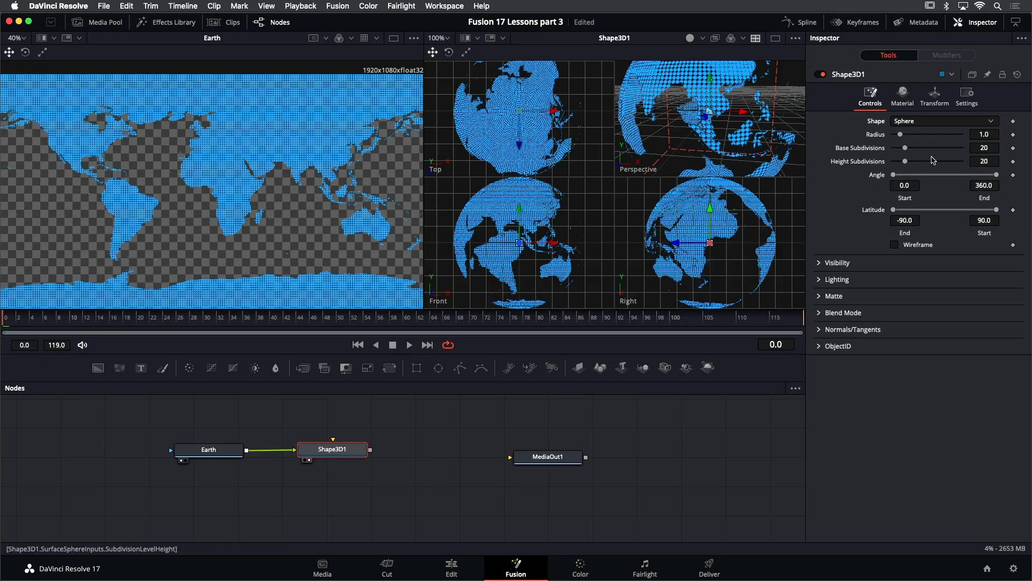
pyautogui.moveTo(986, 135); pyautogui.dragTo(950, 135)
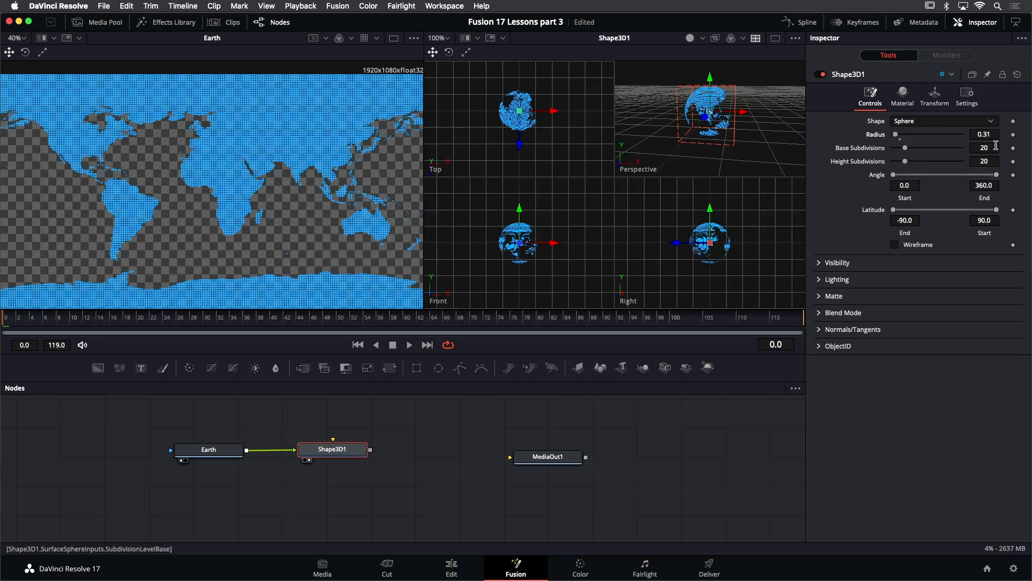
pyautogui.moveTo(905, 148); pyautogui.dragTo(957, 163)
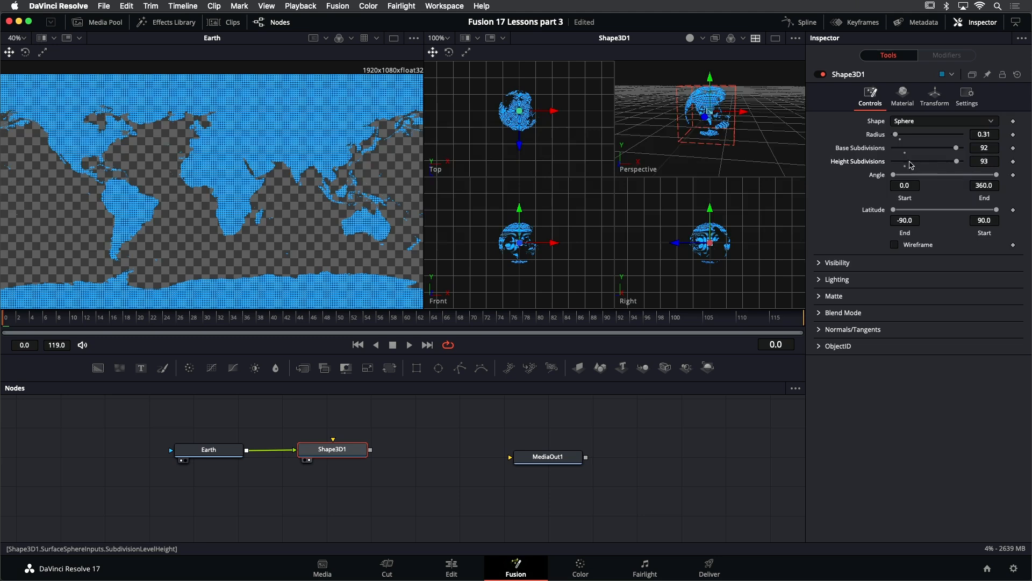
# - Paste a copy of the sphere node and place it below the original in the node editor
pyautogui.scroll(2, 706, 120)
pyautogui.scroll(2, 706, 119)
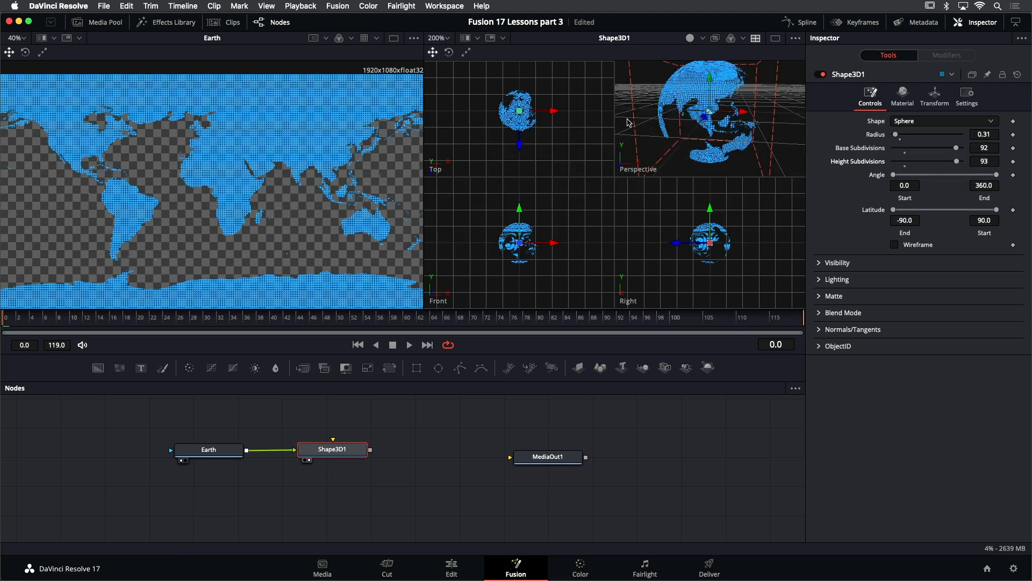
pyautogui.scroll(3, 512, 124)
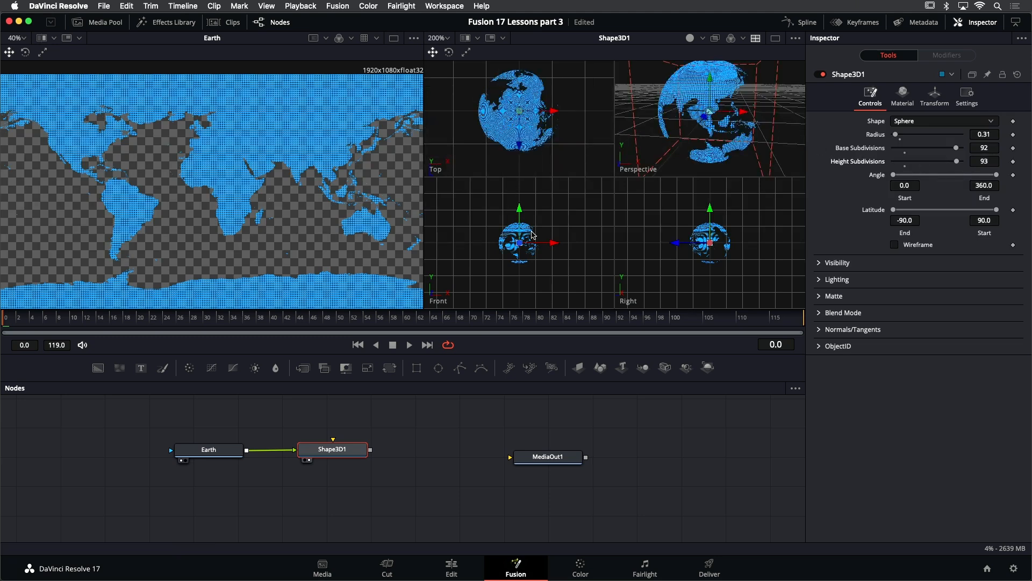
pyautogui.scroll(3, 533, 235)
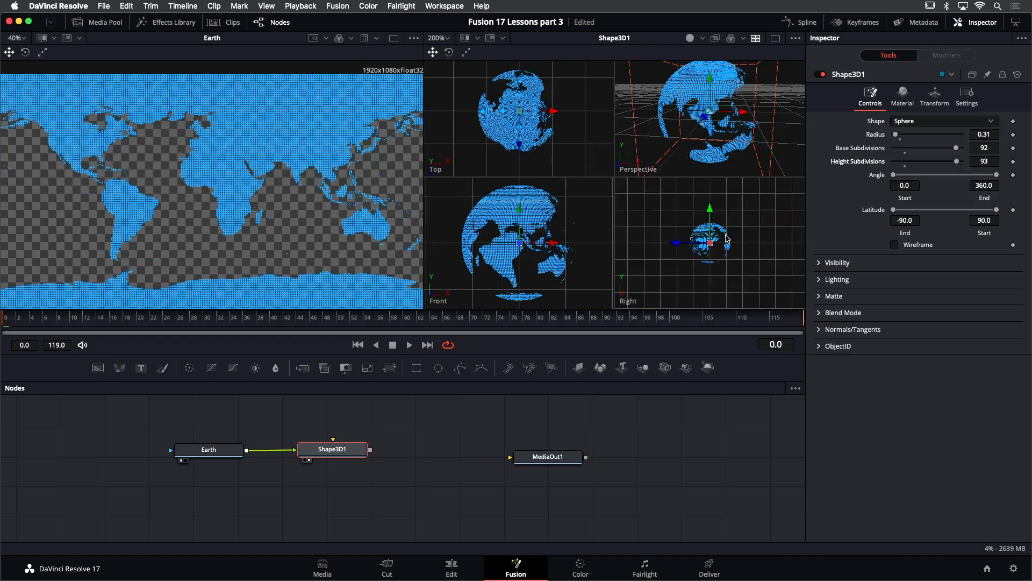
pyautogui.scroll(2, 727, 239)
pyautogui.scroll(2, 727, 239)
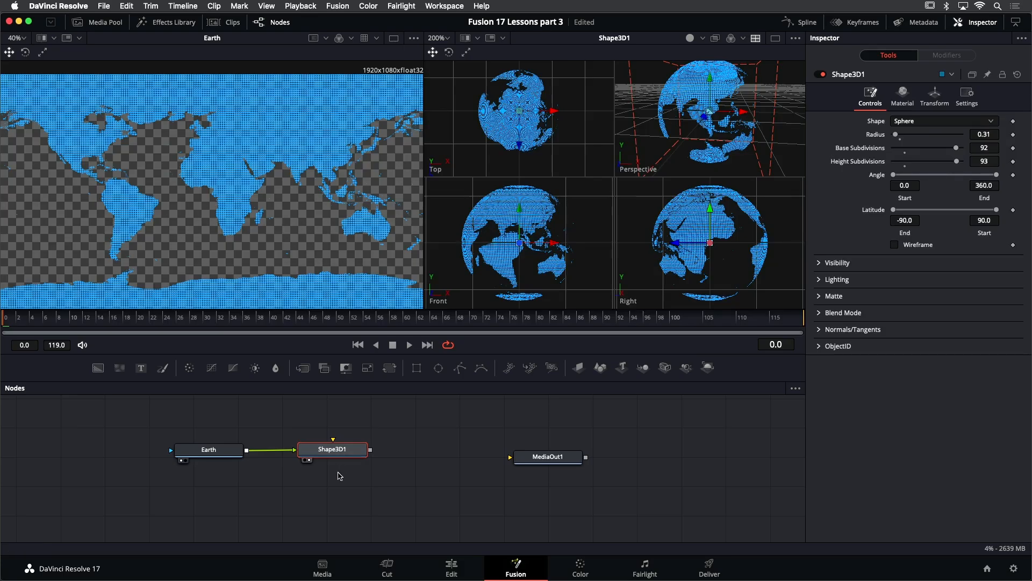
pyautogui.click(337, 478)
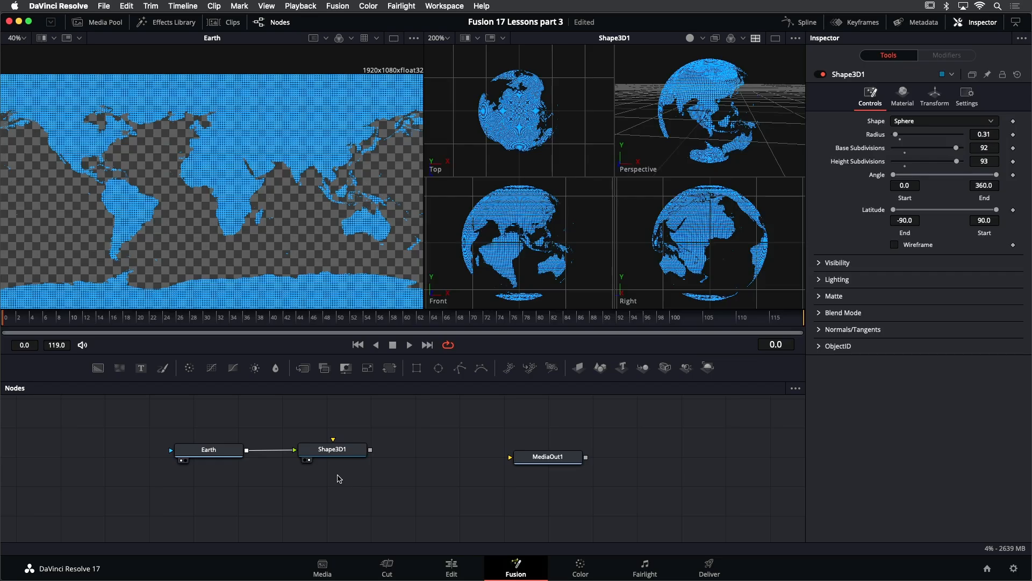
pyautogui.hotkey('ctrl', 'v')
pyautogui.moveTo(337, 478); pyautogui.dragTo(335, 498)
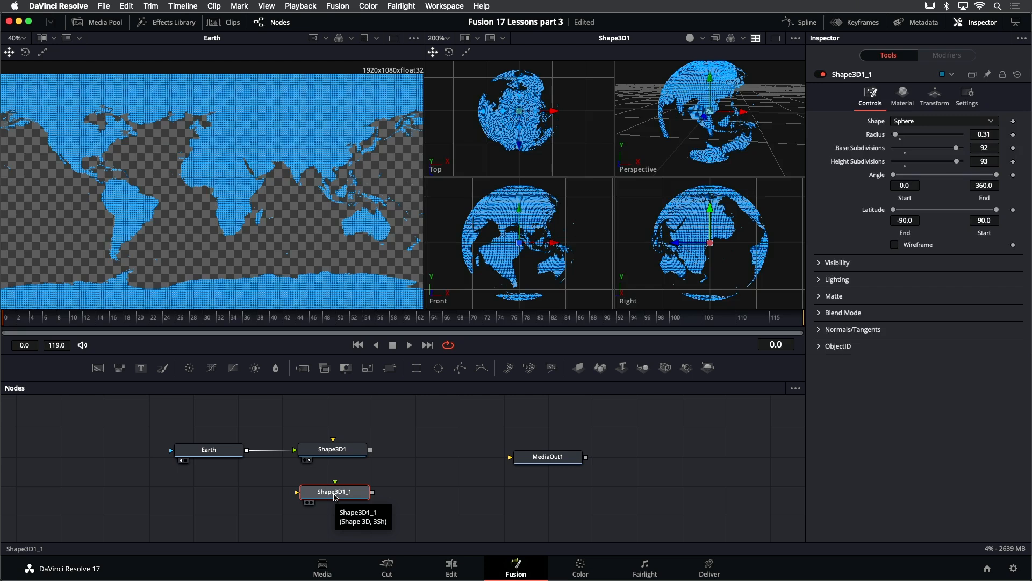
# - Rename the original sphere node EarthSphere
pyautogui.click(338, 453)
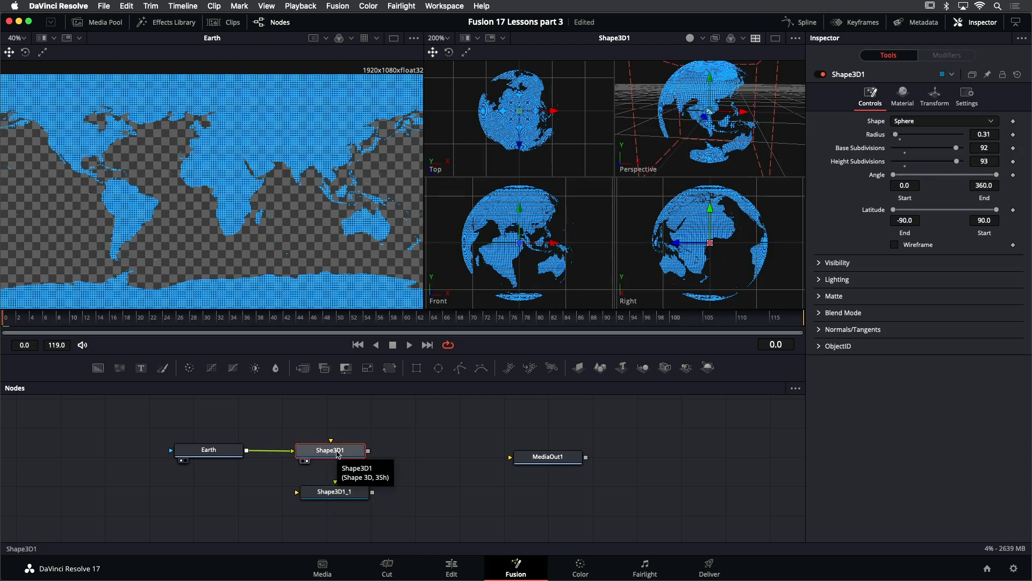
pyautogui.press('F2')
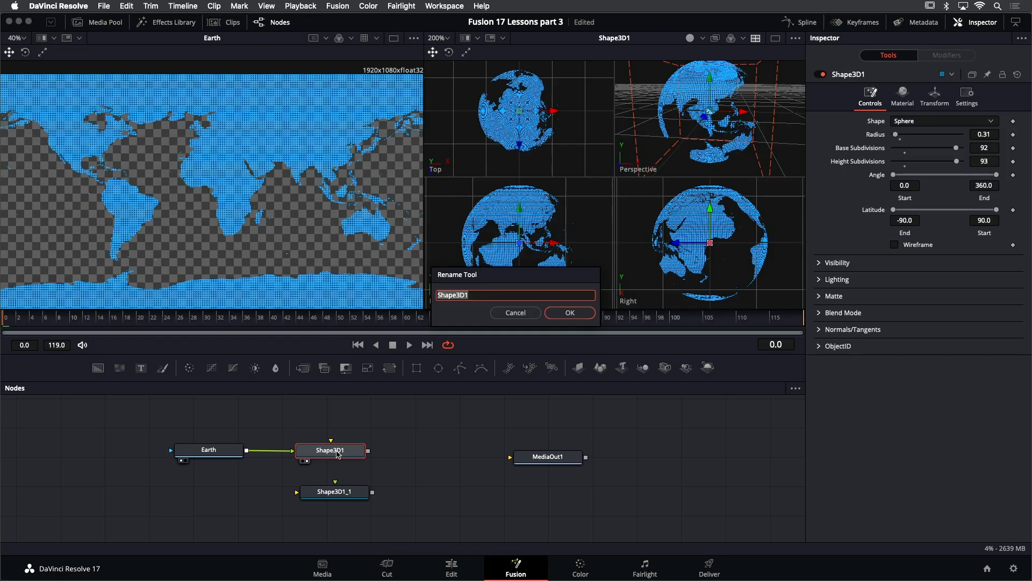
pyautogui.write('EarthSphere')
pyautogui.press('Return')
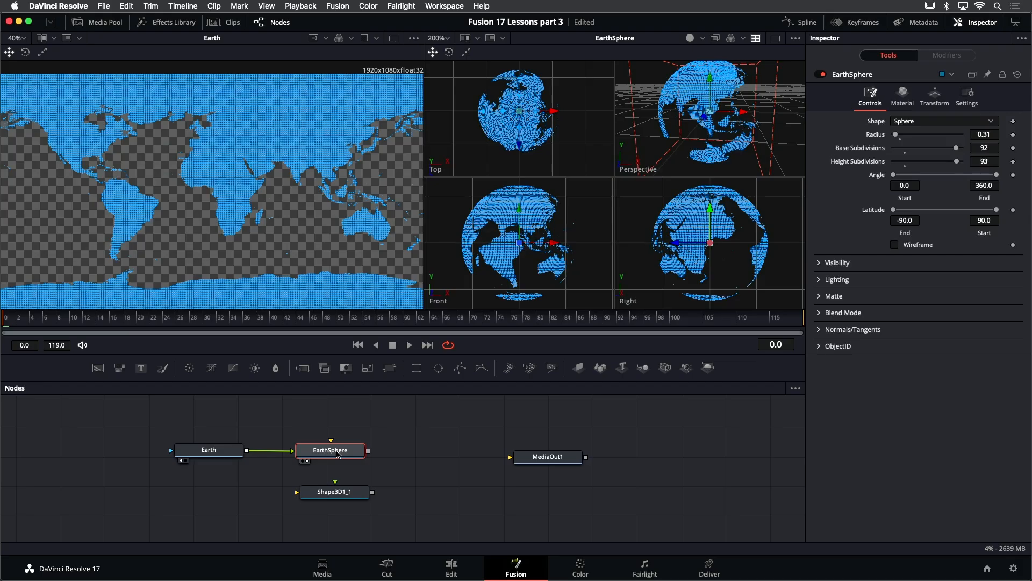
# - Rename the copied sphere node Core
pyautogui.moveTo(343, 498); pyautogui.dragTo(340, 496)
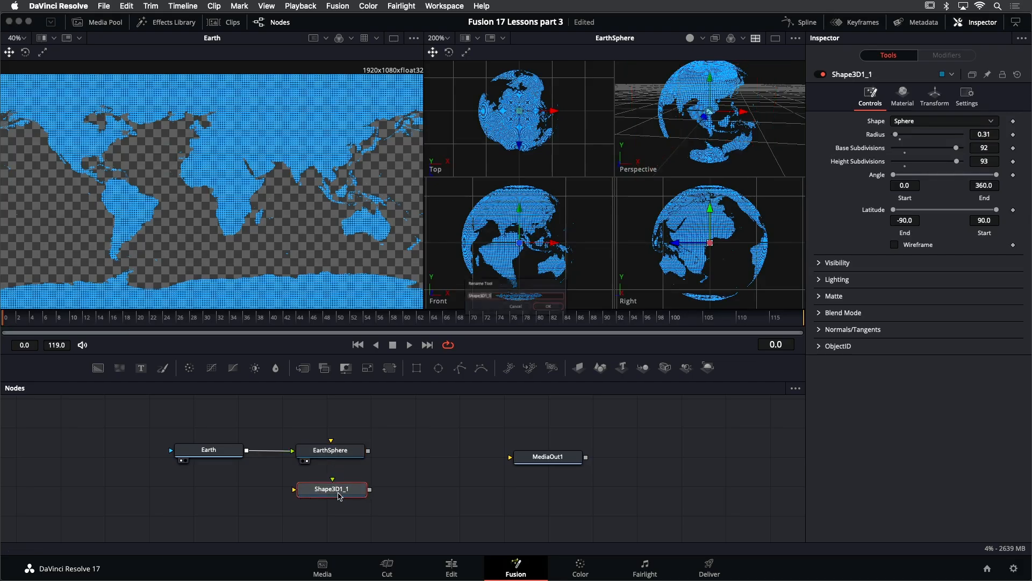
pyautogui.press('F2')
pyautogui.write('C')
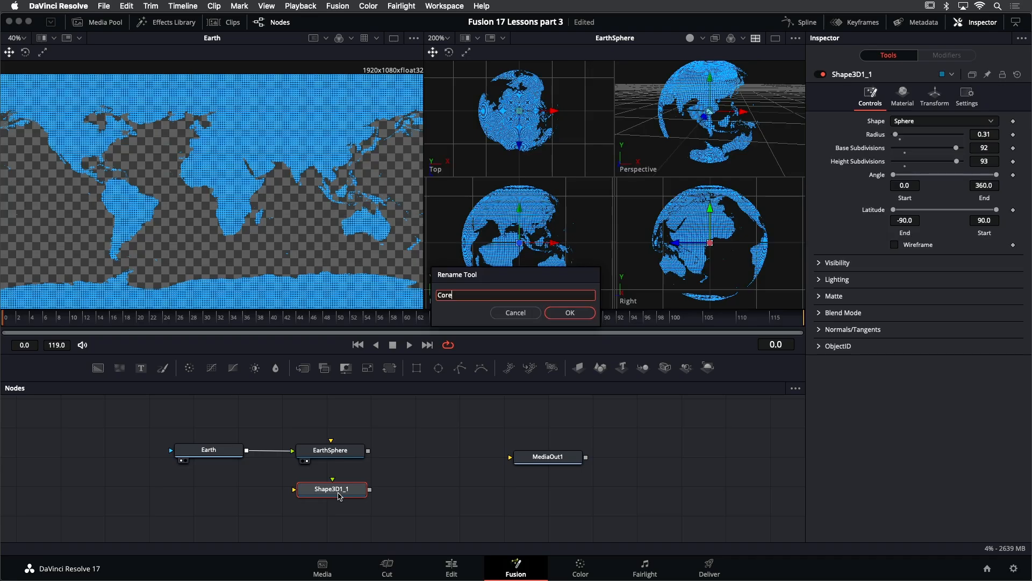
pyautogui.write('ore')
pyautogui.press('Return')
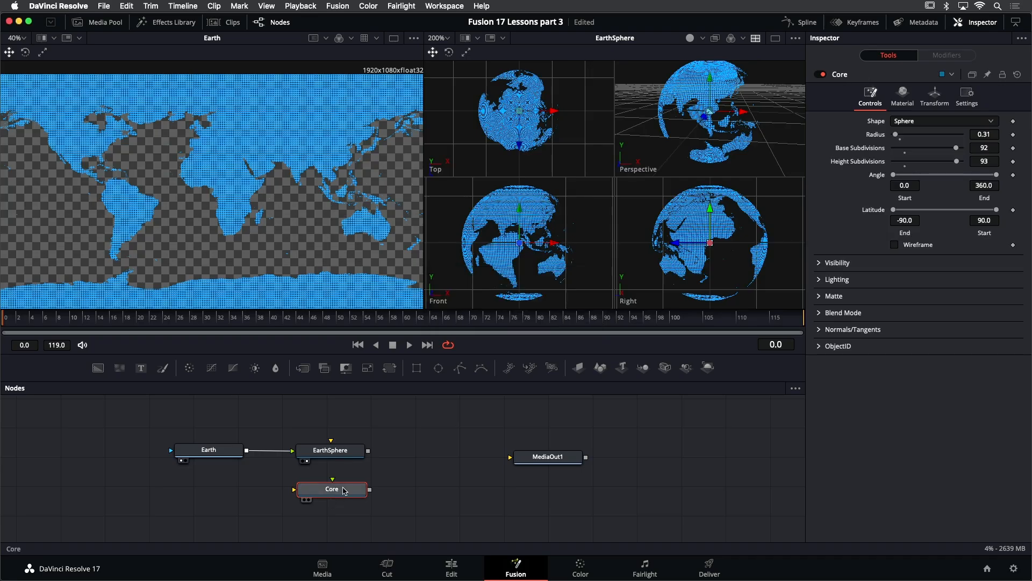
# - Add a Merge 3D node combining EarthSphere and Core, and view it in both viewers
pyautogui.hscroll(2, 336, 472)
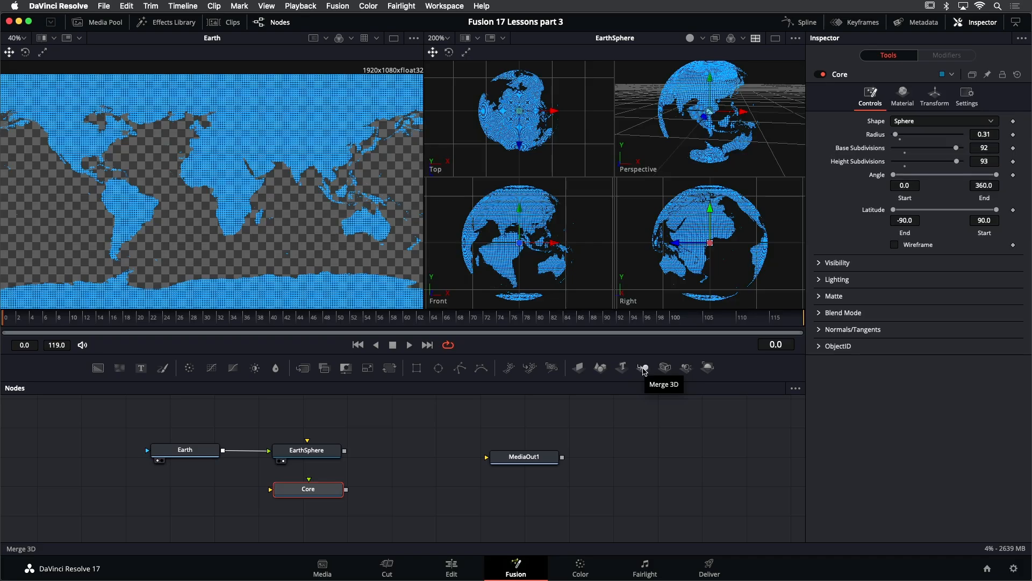
pyautogui.moveTo(641, 371); pyautogui.dragTo(397, 491)
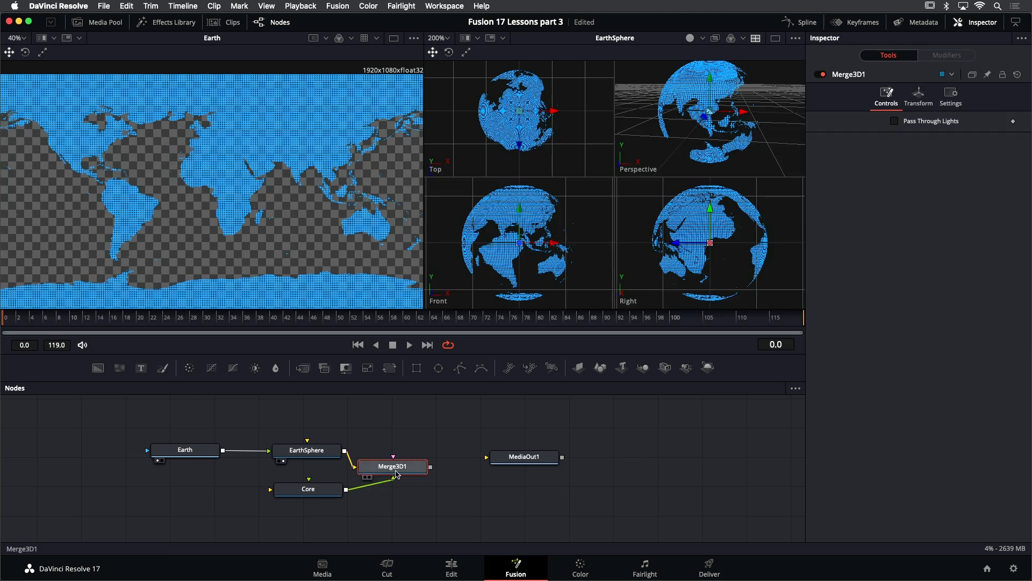
pyautogui.moveTo(398, 472); pyautogui.dragTo(407, 471)
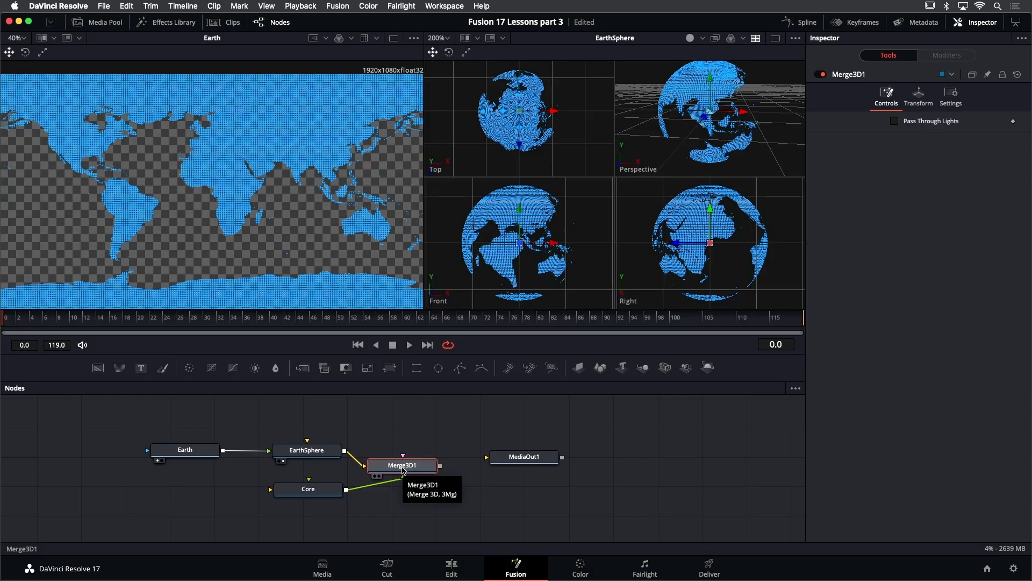
pyautogui.press('1')
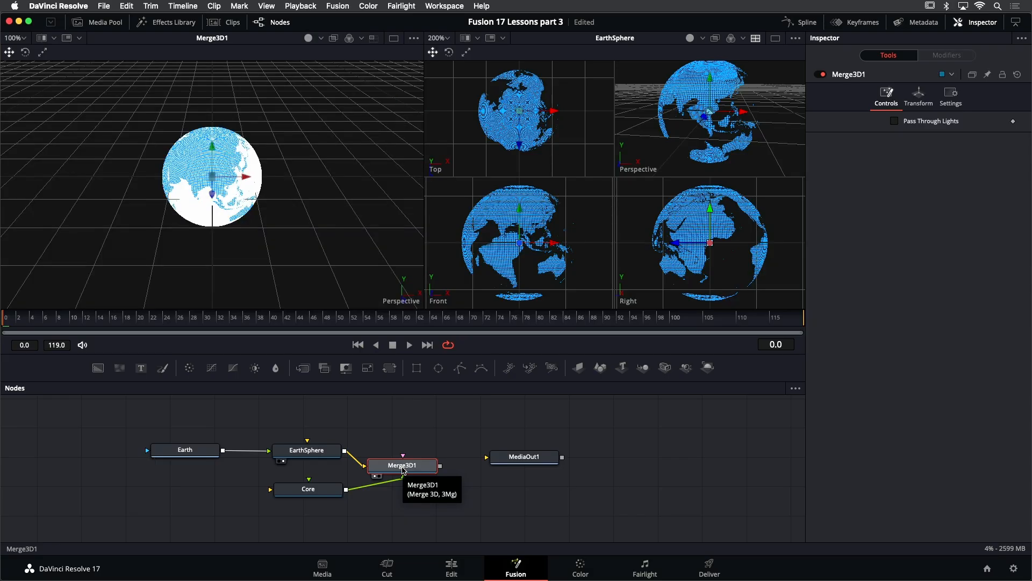
pyautogui.press('2')
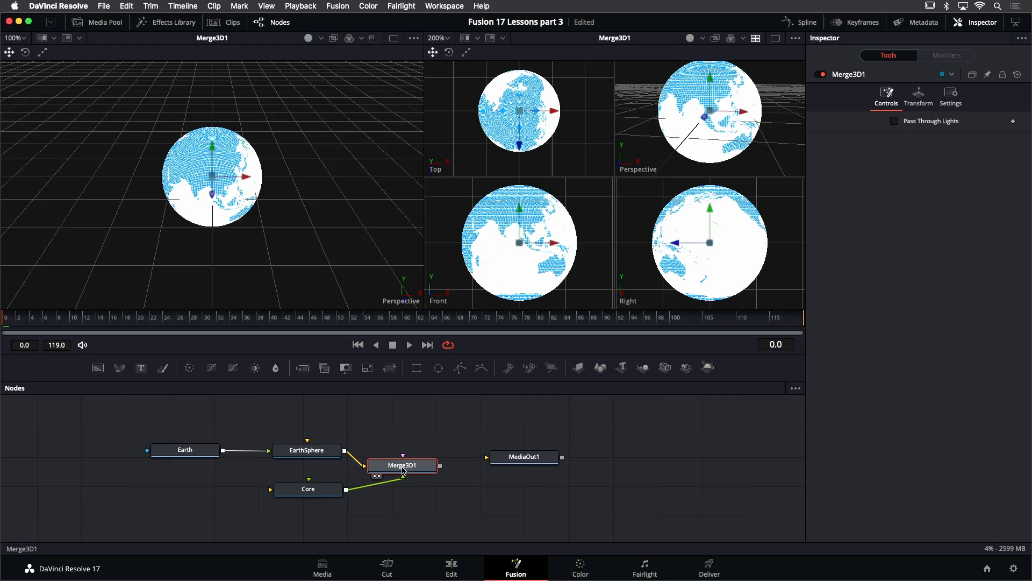
# - Set the Core sphere's radius to 0.26 and its diffuse colour to a dark blue
pyautogui.click(310, 490)
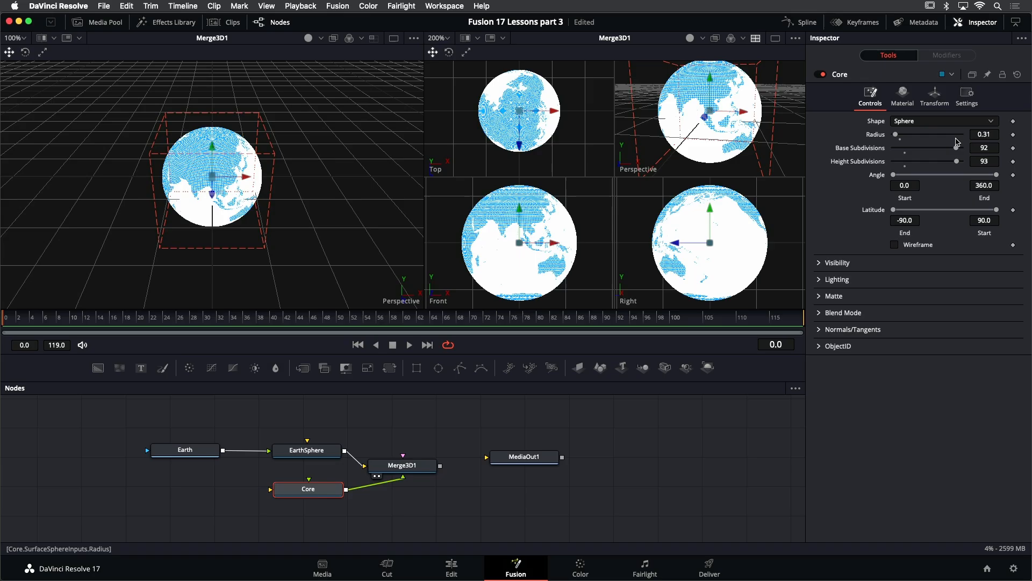
pyautogui.moveTo(986, 135); pyautogui.dragTo(974, 135)
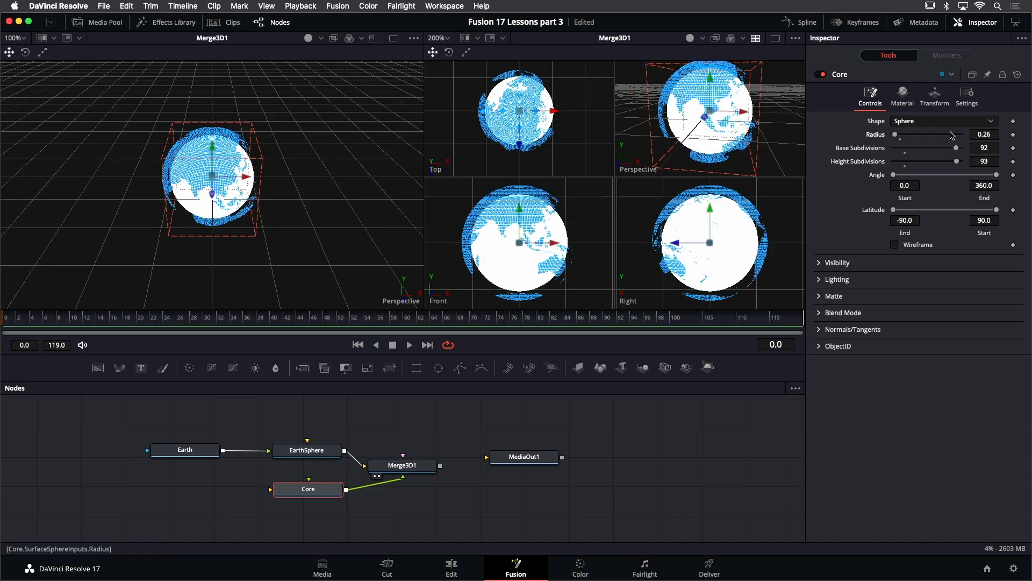
pyautogui.click(903, 101)
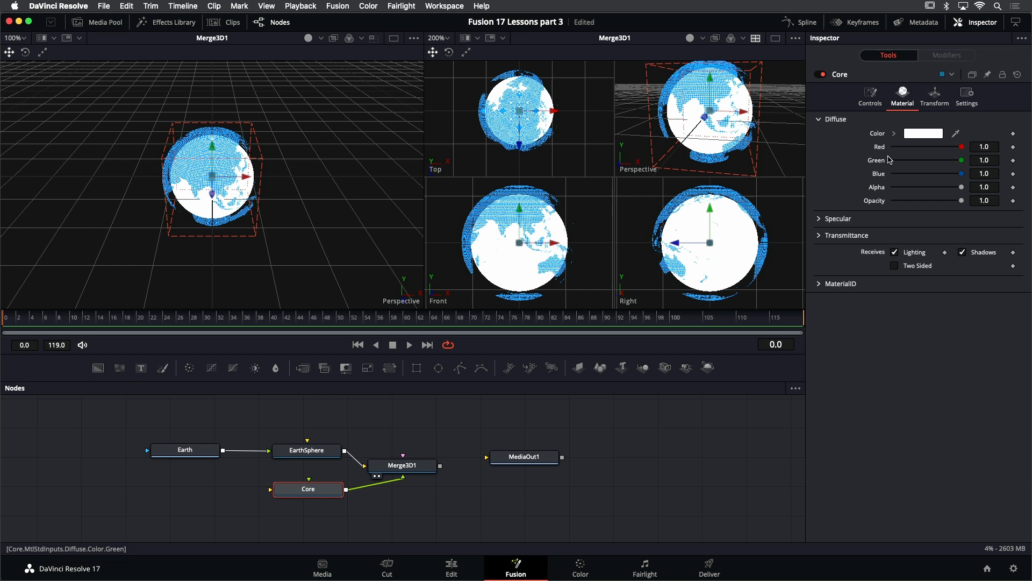
pyautogui.click(894, 133)
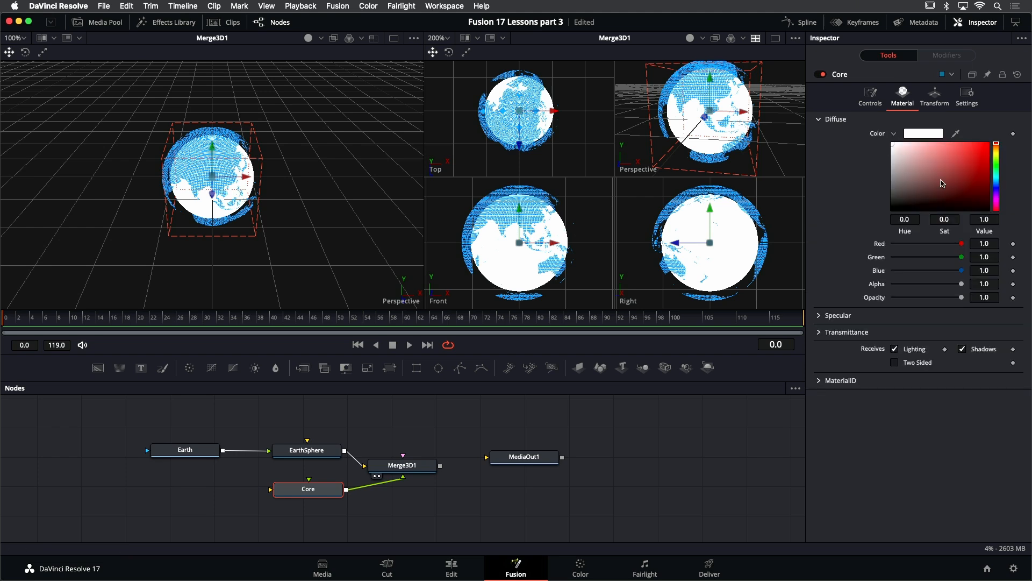
pyautogui.click(997, 183)
pyautogui.moveTo(997, 183); pyautogui.dragTo(988, 193)
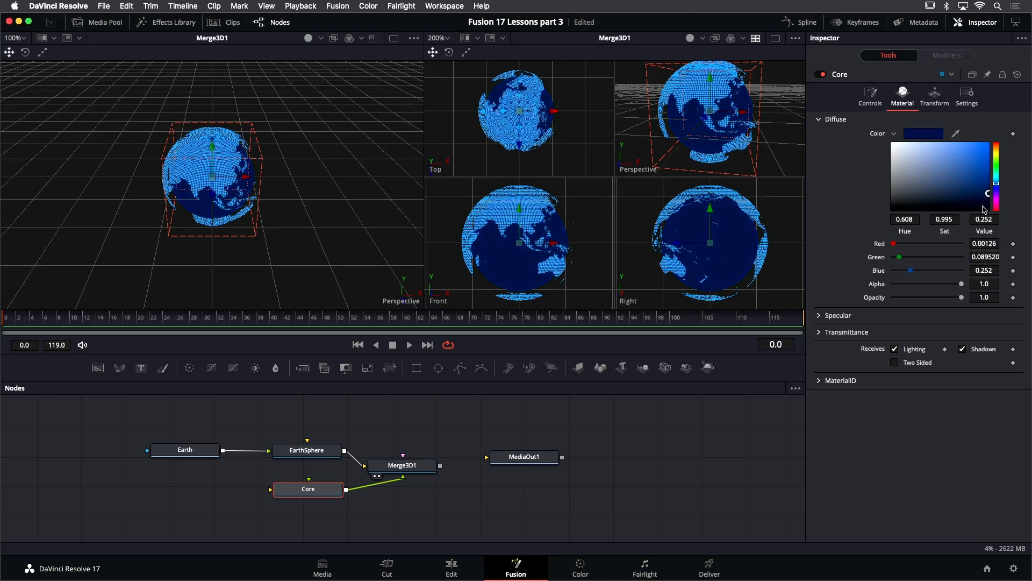
# - Lower the Core material's specular intensity to 0.291
pyautogui.click(819, 317)
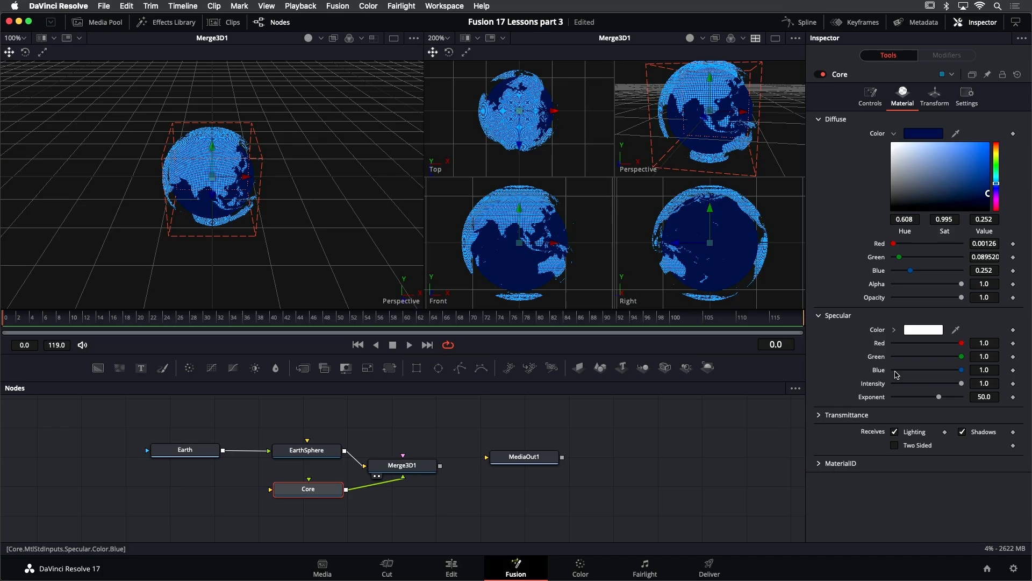
pyautogui.moveTo(962, 385); pyautogui.dragTo(913, 387)
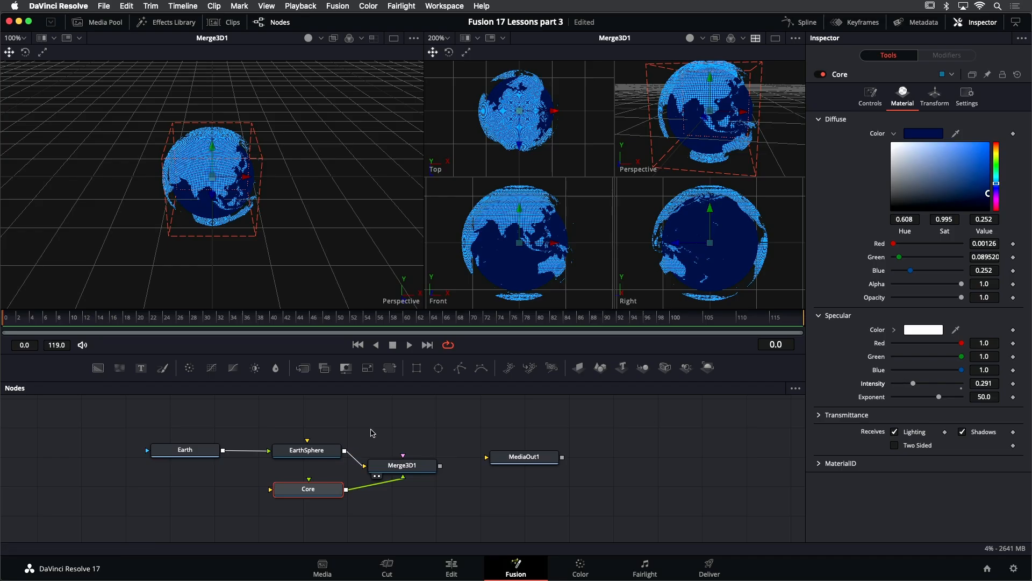
# - Rotate the EarthSphere to -187.8 on the Y axis
pyautogui.moveTo(370, 424); pyautogui.dragTo(369, 412)
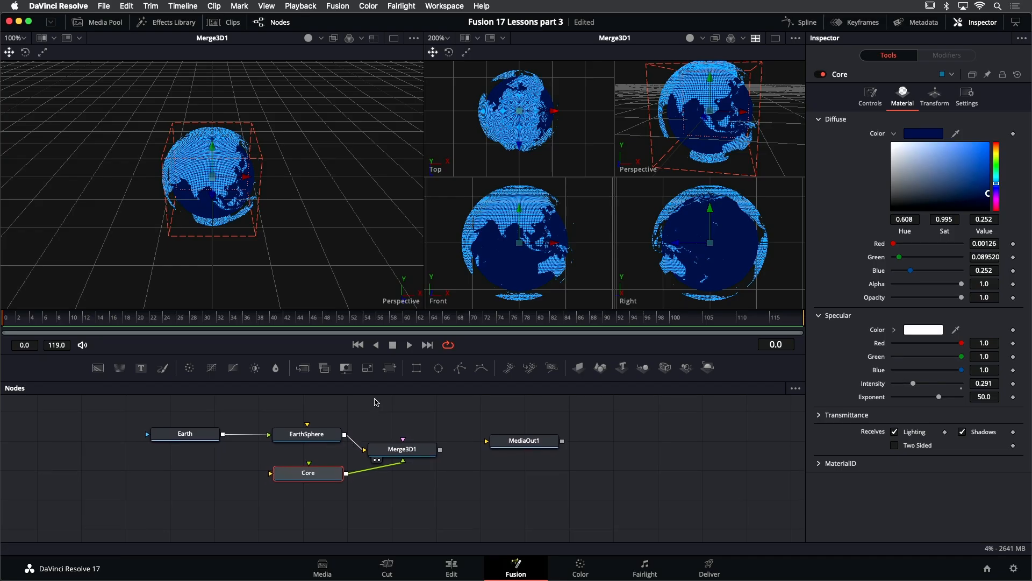
pyautogui.click(306, 433)
pyautogui.moveTo(186, 328); pyautogui.dragTo(35, 336)
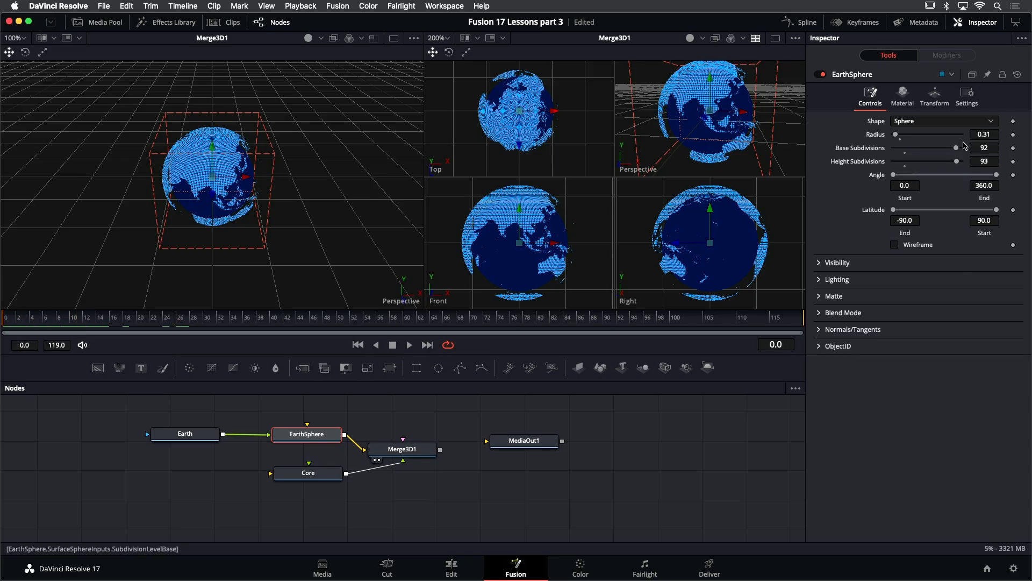
pyautogui.click(937, 99)
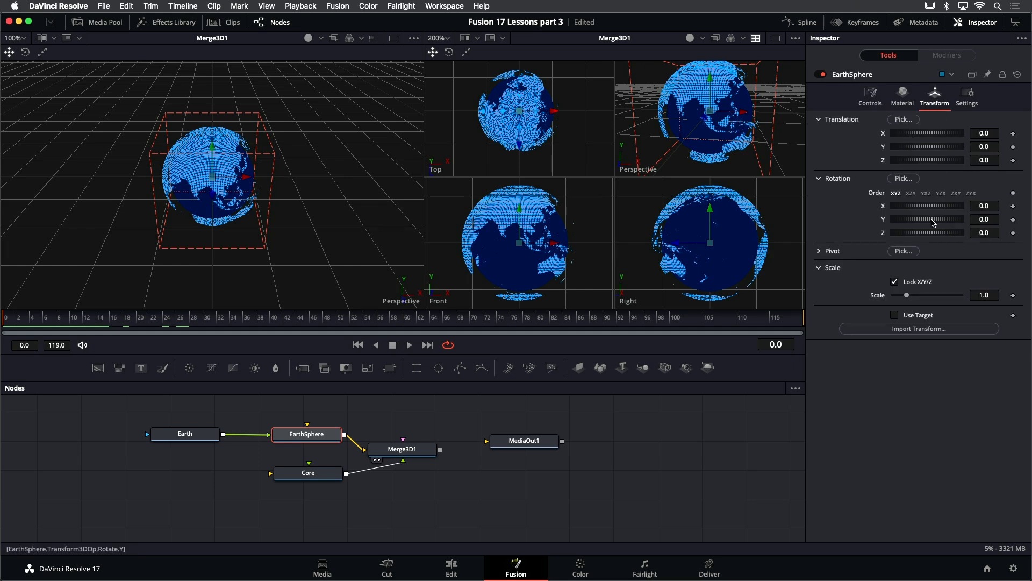
pyautogui.moveTo(933, 221); pyautogui.dragTo(895, 229)
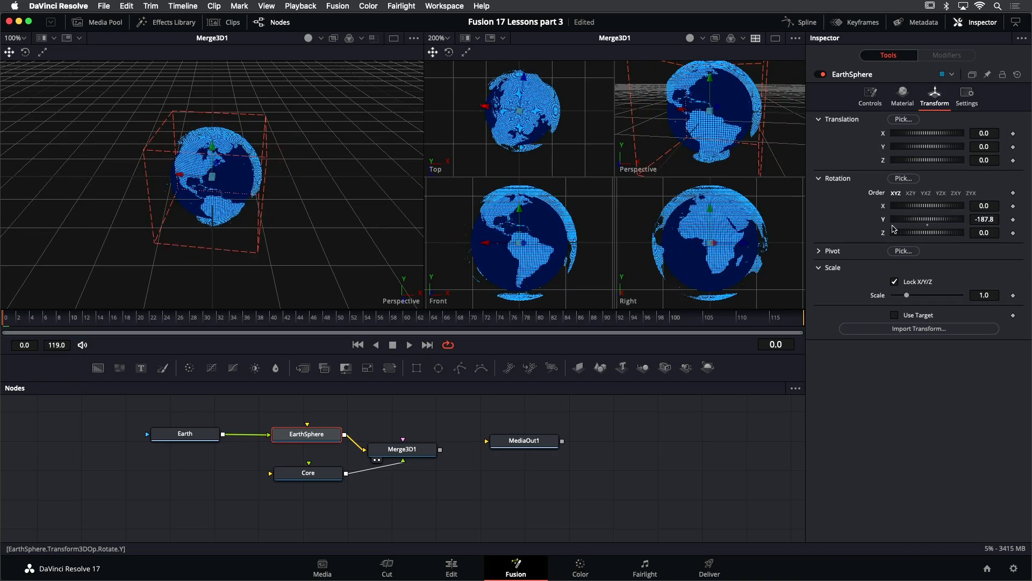
pyautogui.moveTo(384, 264); pyautogui.dragTo(389, 196)
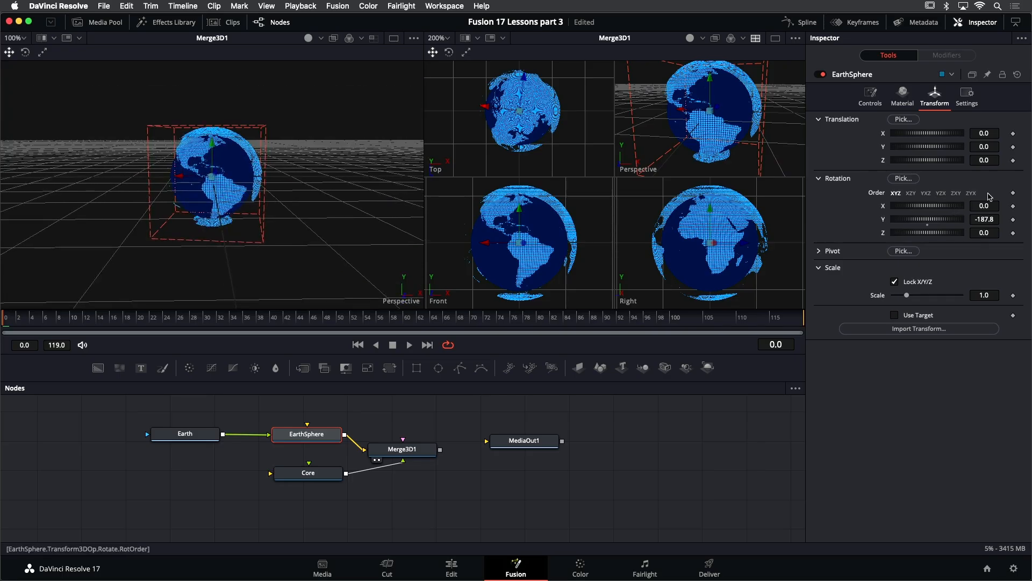
# - Set EarthSphere's Y rotation to -279.1 and set a rotation keyframe at frame 0
pyautogui.moveTo(942, 222); pyautogui.dragTo(925, 225)
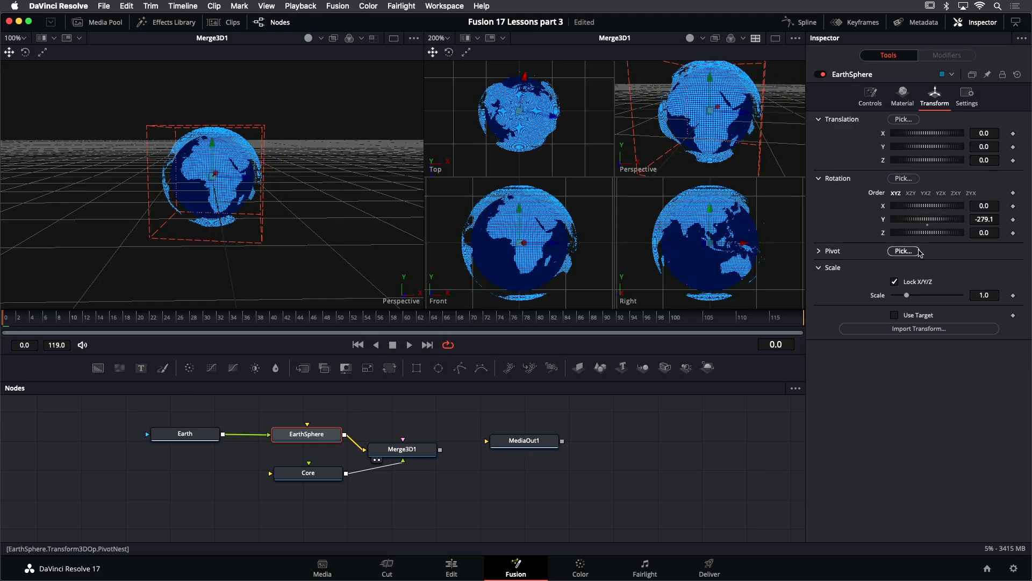
pyautogui.click(1013, 220)
# - At frame 119, set EarthSphere's Y rotation to -190.4 and play the spin animation
pyautogui.click(780, 318)
pyautogui.moveTo(780, 319); pyautogui.dragTo(817, 322)
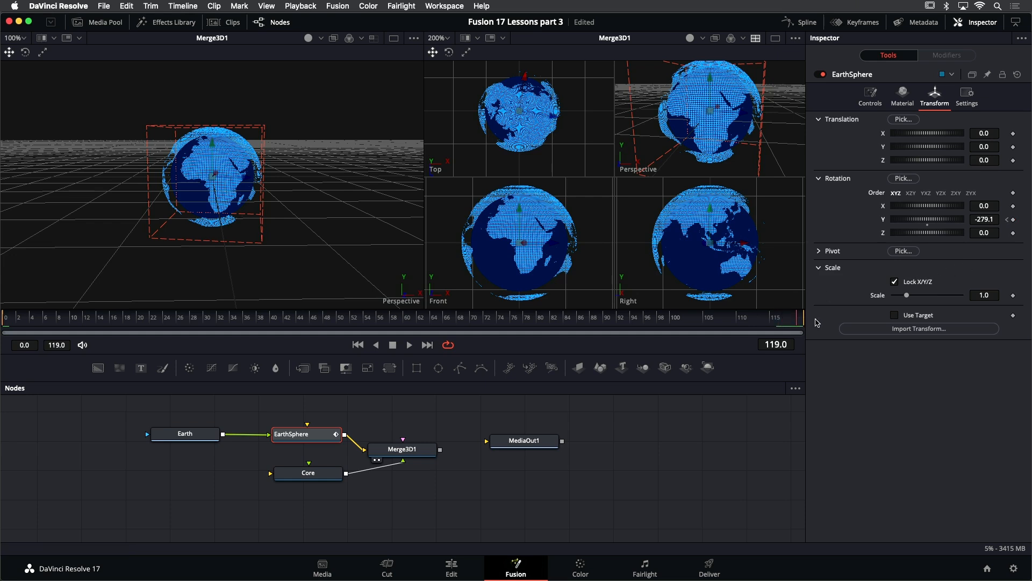
pyautogui.moveTo(931, 220); pyautogui.dragTo(952, 224)
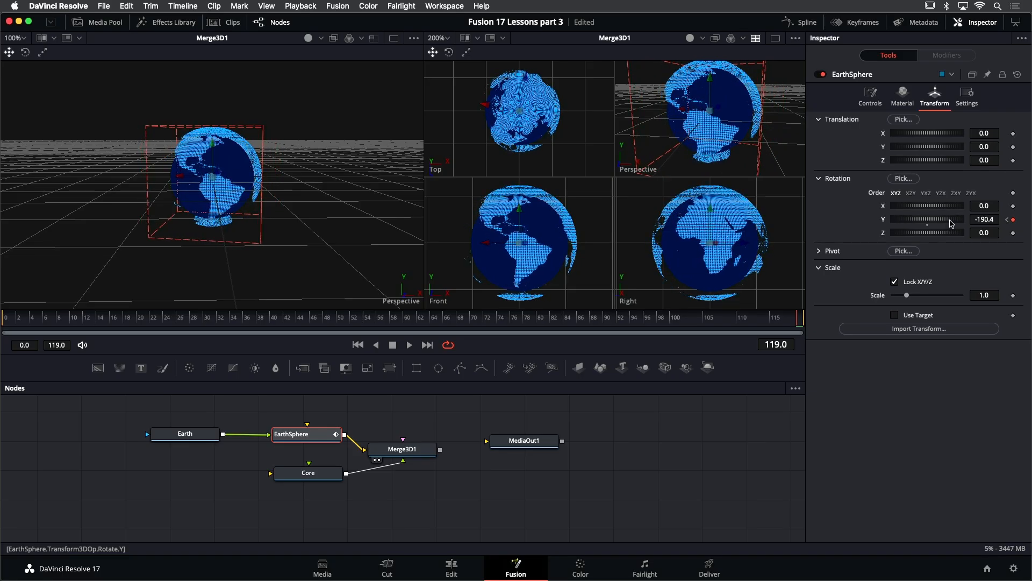
pyautogui.click(410, 345)
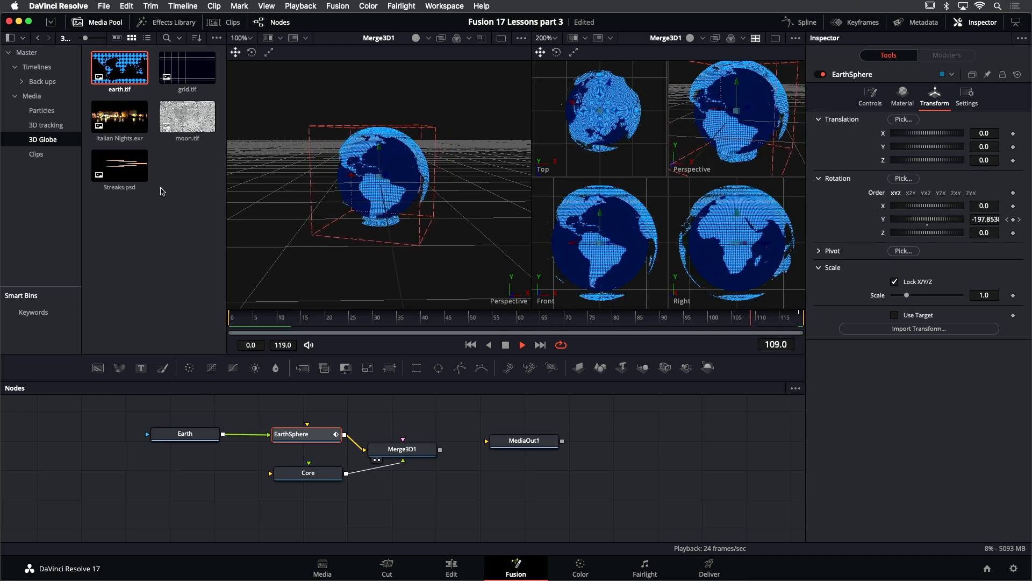
# - Add the Streaks.psd clip from the media pool into the node graph as a MediaIn node
pyautogui.moveTo(119, 170)
pyautogui.mouseDown()
pyautogui.moveTo(212, 452)
pyautogui.moveTo(187, 487)
pyautogui.mouseUp()
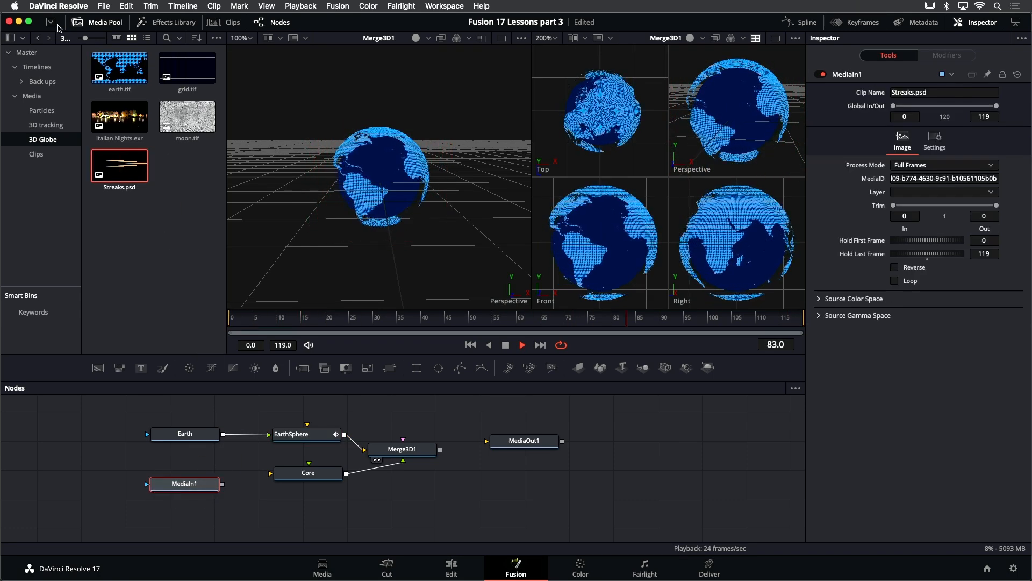
pyautogui.click(98, 22)
pyautogui.moveTo(209, 484); pyautogui.dragTo(215, 480)
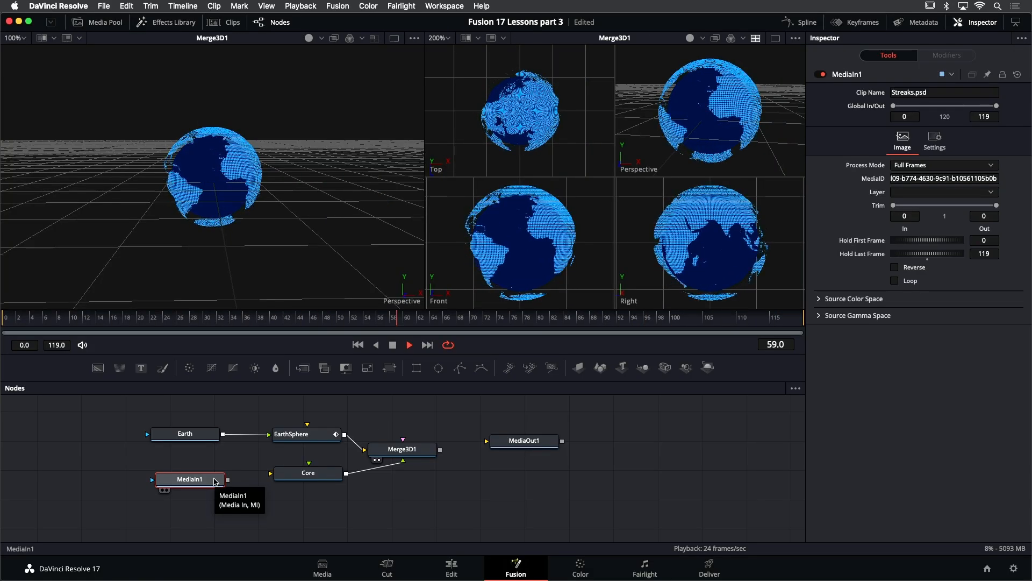
# - Rename the new MediaIn node to Streaks
pyautogui.press('F2')
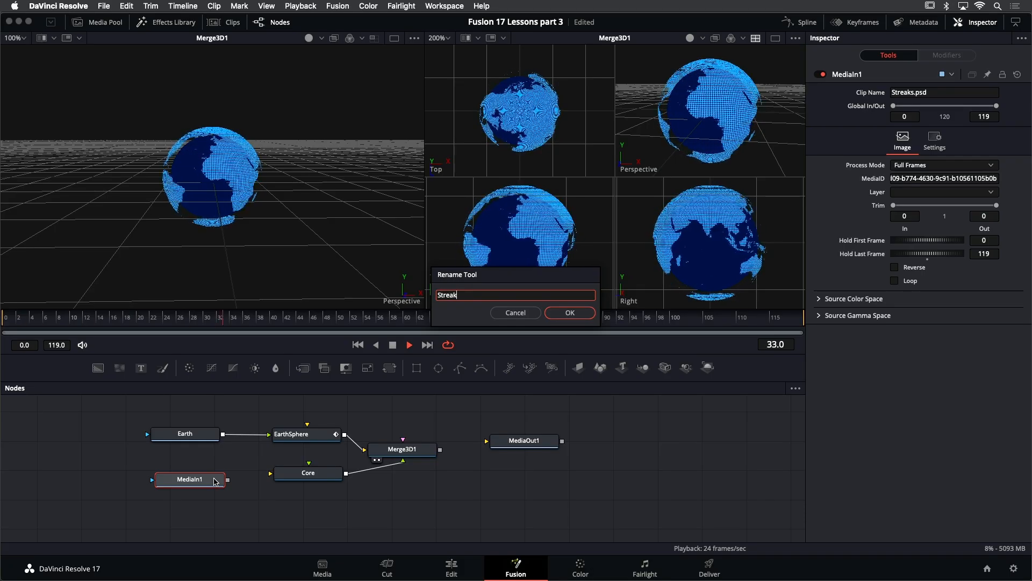
pyautogui.write('Streaks')
pyautogui.press('Return')
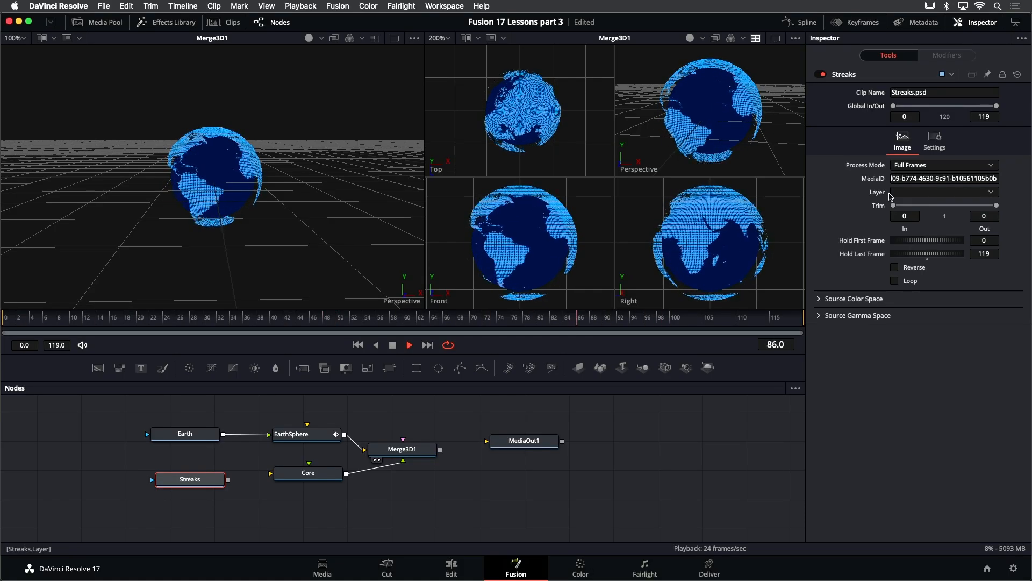
# - Set the Streaks clip's layer to Merged, stop playback and view Streaks in the first viewer
pyautogui.click(978, 198)
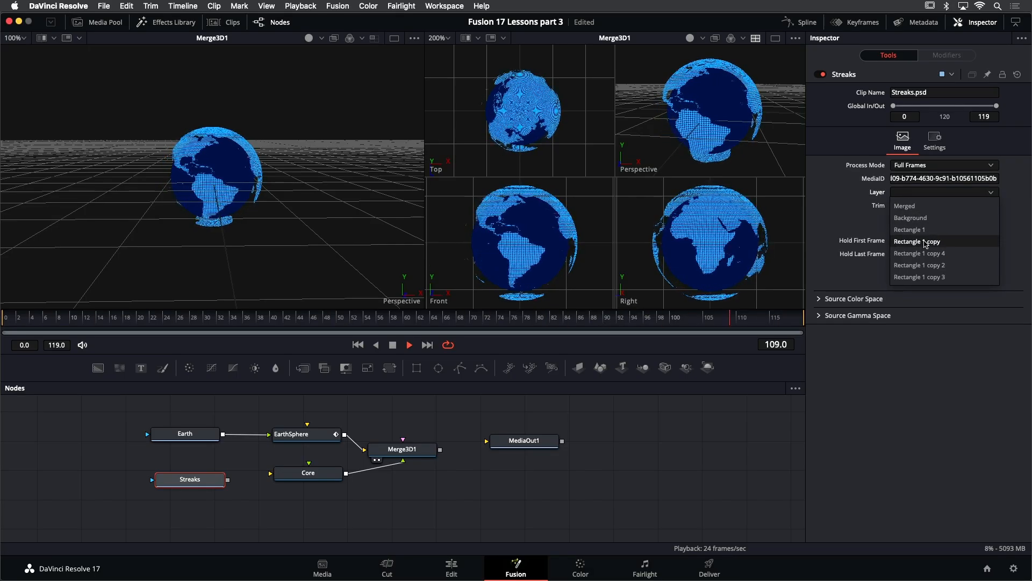
pyautogui.click(911, 206)
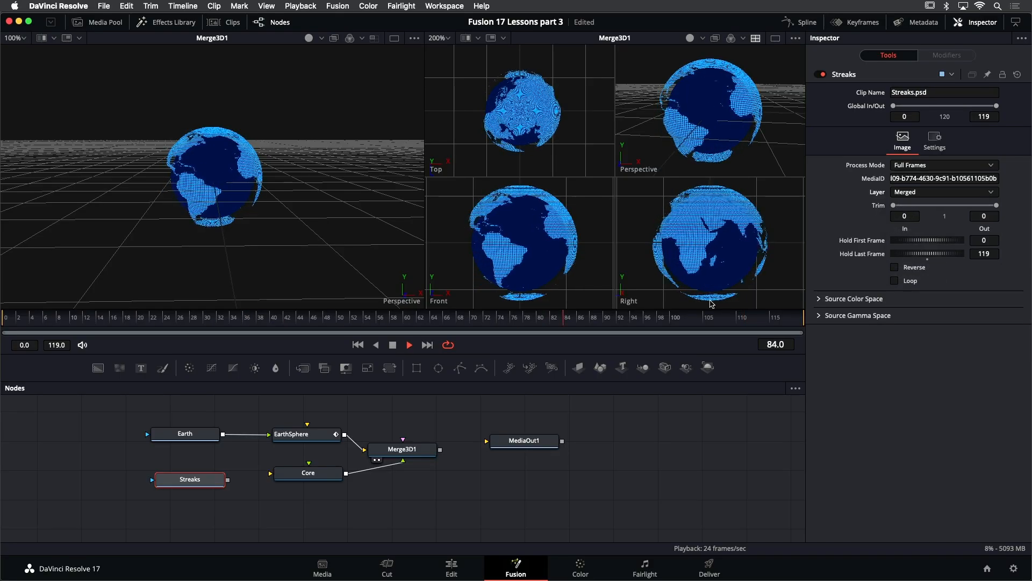
pyautogui.press('space')
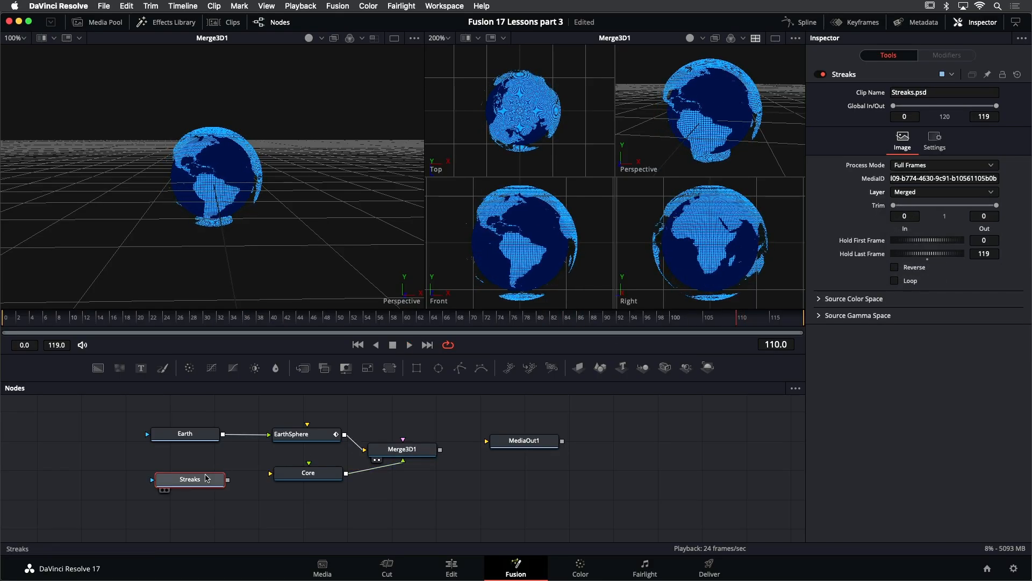
pyautogui.press('1')
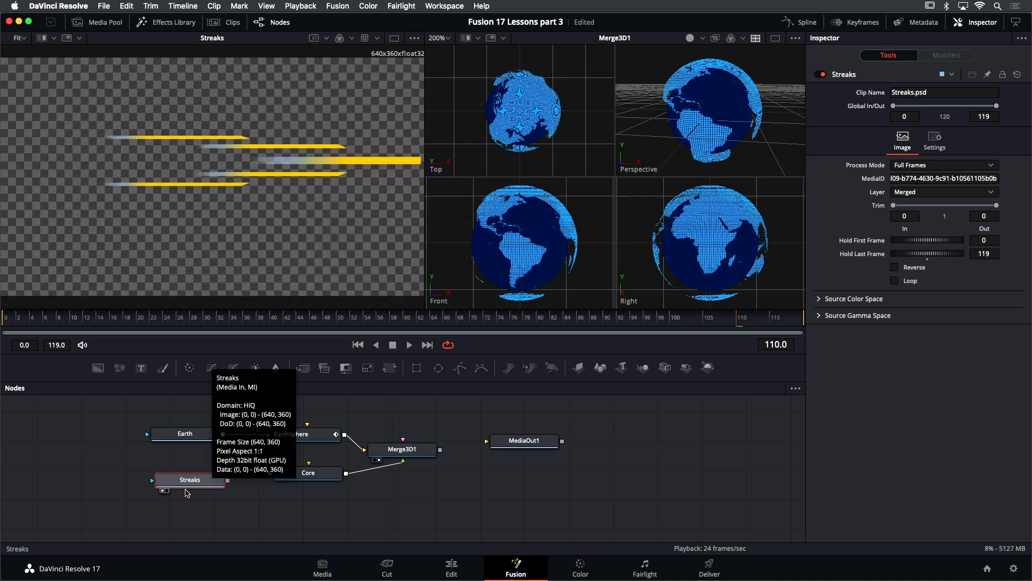
pyautogui.moveTo(189, 490); pyautogui.dragTo(181, 512)
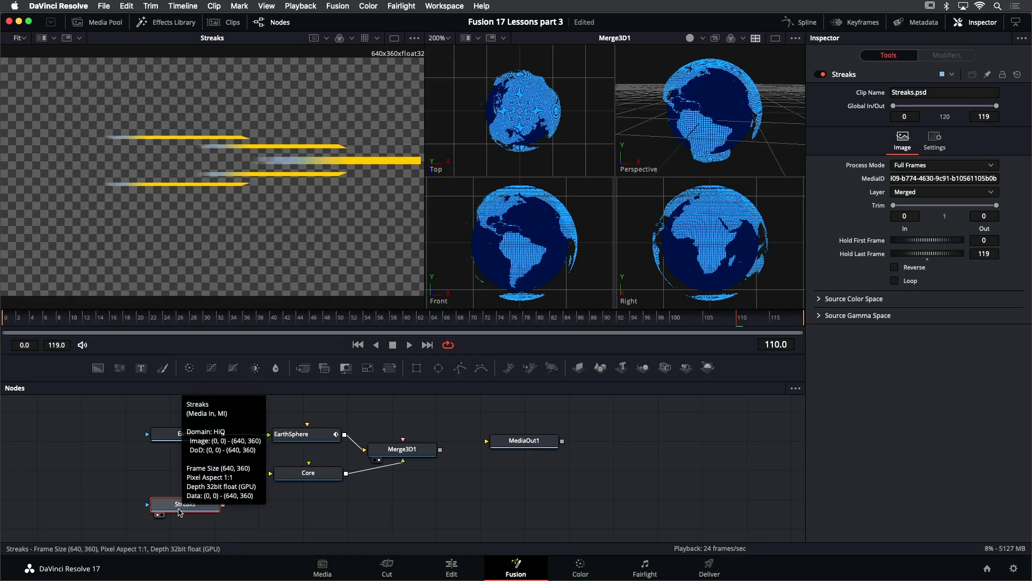
# - Paste a duplicate of the Core sphere node below it
pyautogui.click(305, 472)
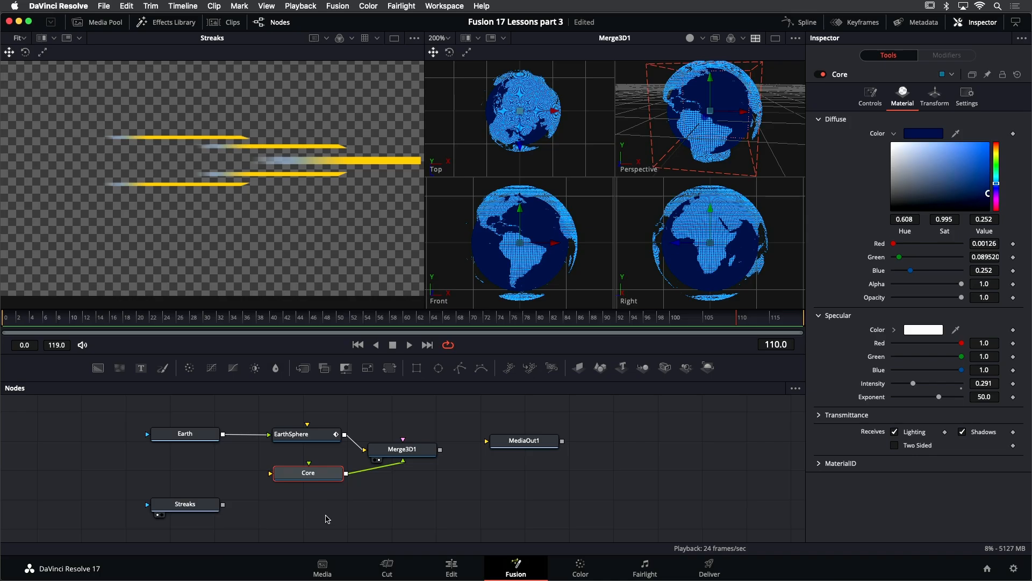
pyautogui.click(301, 504)
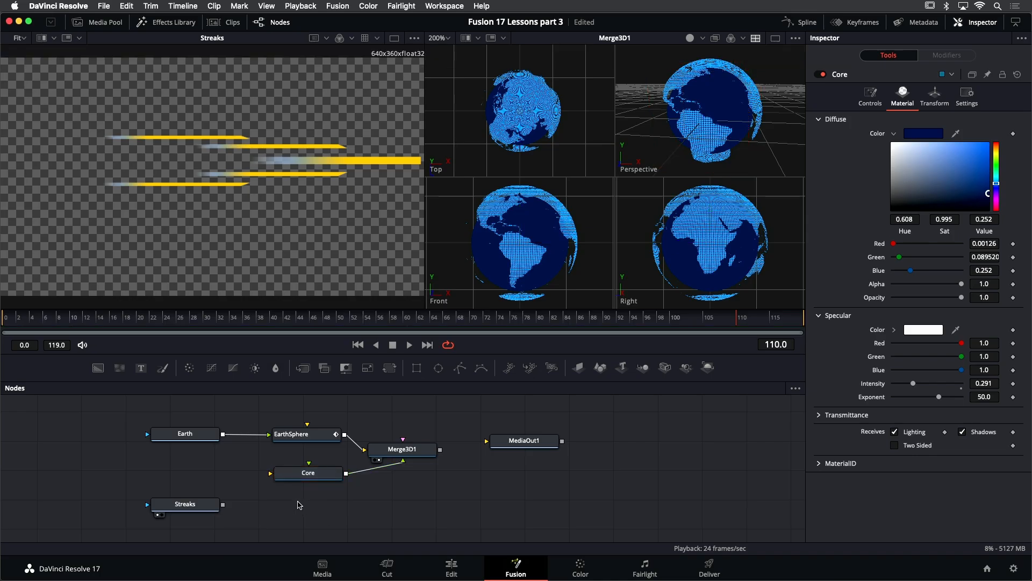
pyautogui.press('super+v')
pyautogui.moveTo(301, 502); pyautogui.dragTo(314, 511)
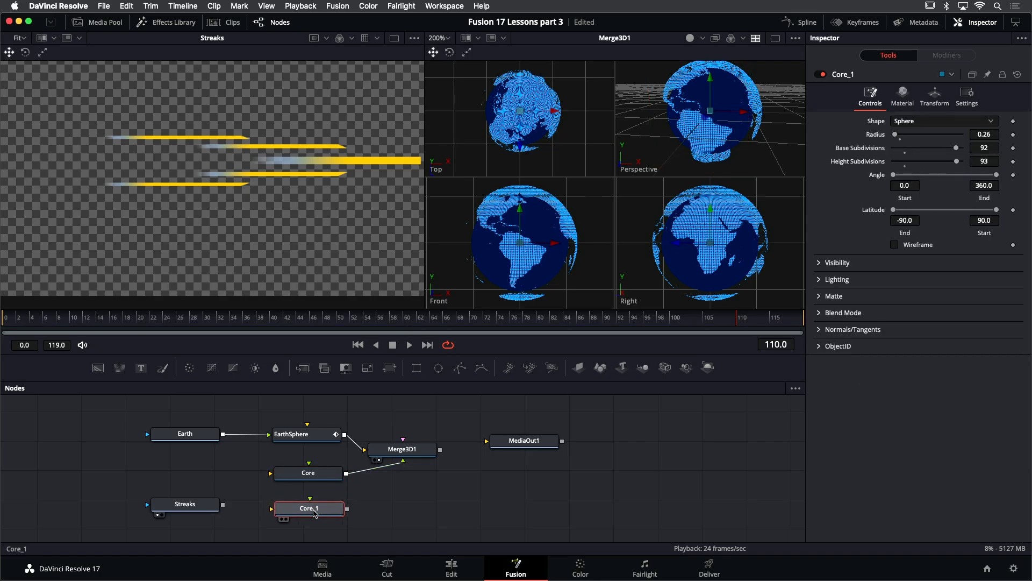
# - Rename the duplicated sphere to StreaksSphere
pyautogui.press('F2')
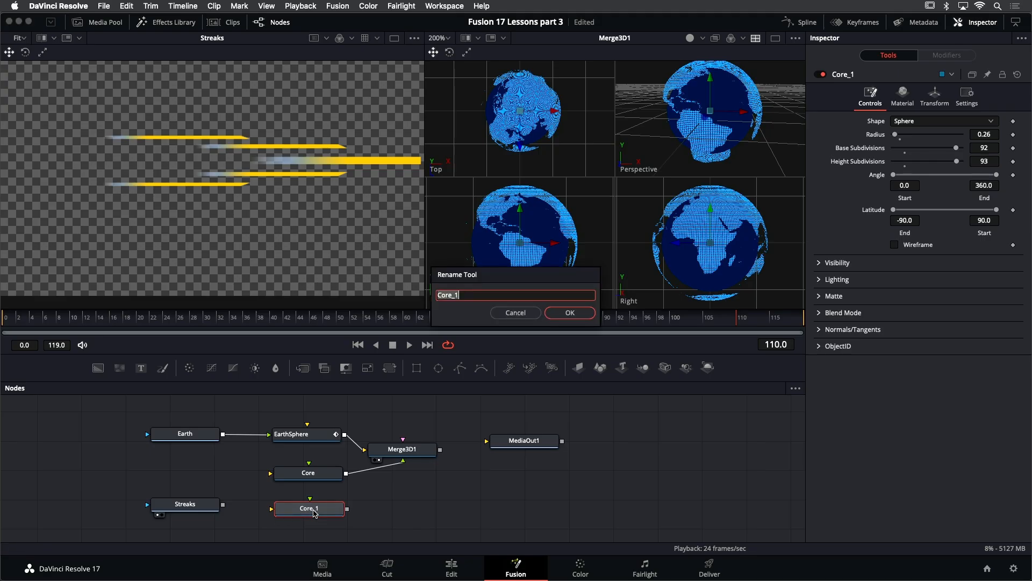
pyautogui.write('StreaksSphere')
pyautogui.press('Return')
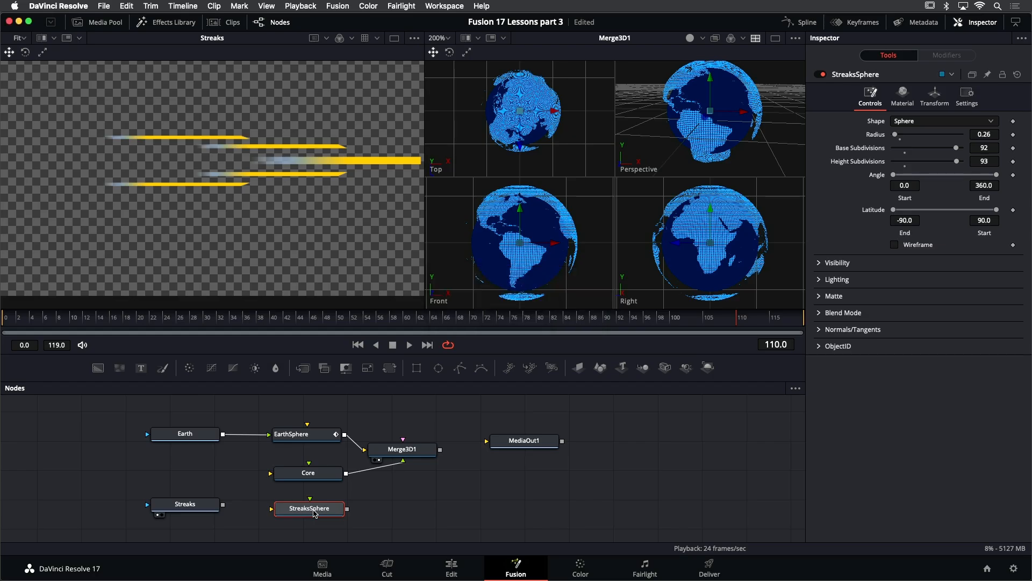
# - Connect StreaksSphere into Merge3D1 and feed the Streaks image into StreaksSphere's material input
pyautogui.moveTo(347, 509)
pyautogui.mouseDown()
pyautogui.moveTo(398, 489)
pyautogui.moveTo(409, 452)
pyautogui.mouseUp()
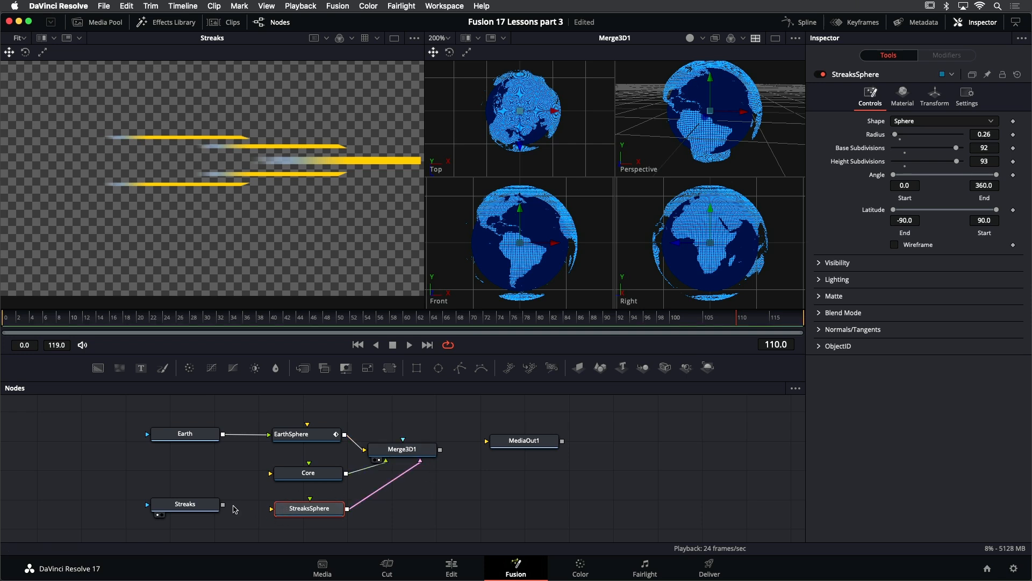
pyautogui.moveTo(223, 506)
pyautogui.mouseDown()
pyautogui.moveTo(258, 517)
pyautogui.moveTo(311, 511)
pyautogui.mouseUp()
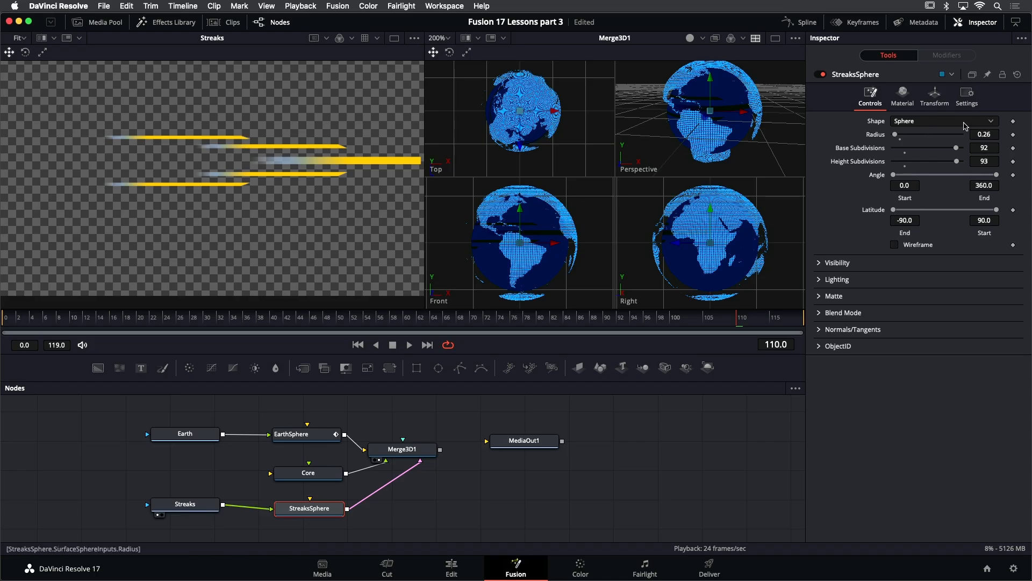
# - Reset StreaksSphere's diffuse colour to white in its material settings
pyautogui.click(903, 98)
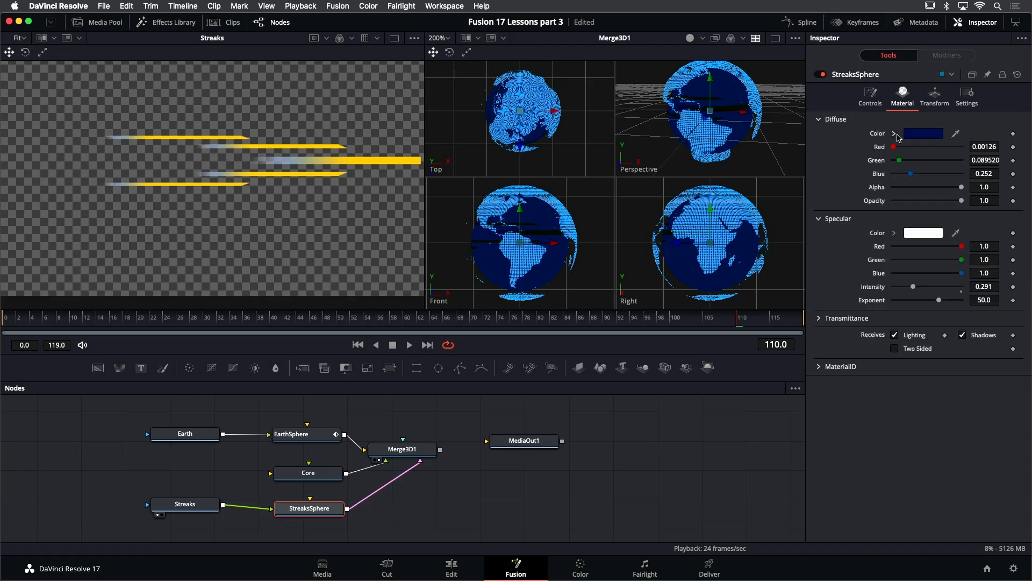
pyautogui.click(894, 133)
pyautogui.click(893, 143)
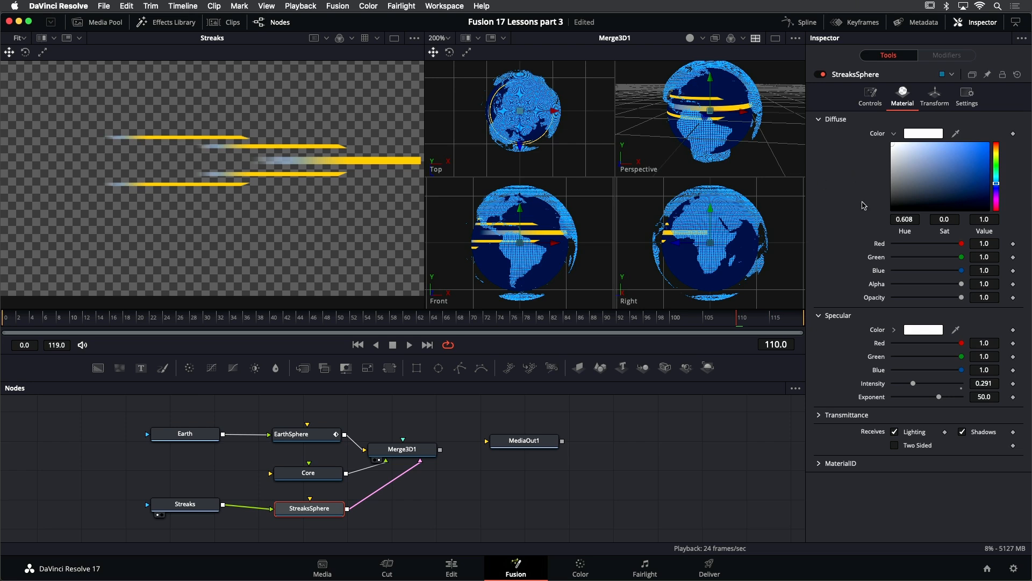
# - Increase StreaksSphere's radius to 0.33
pyautogui.click(871, 102)
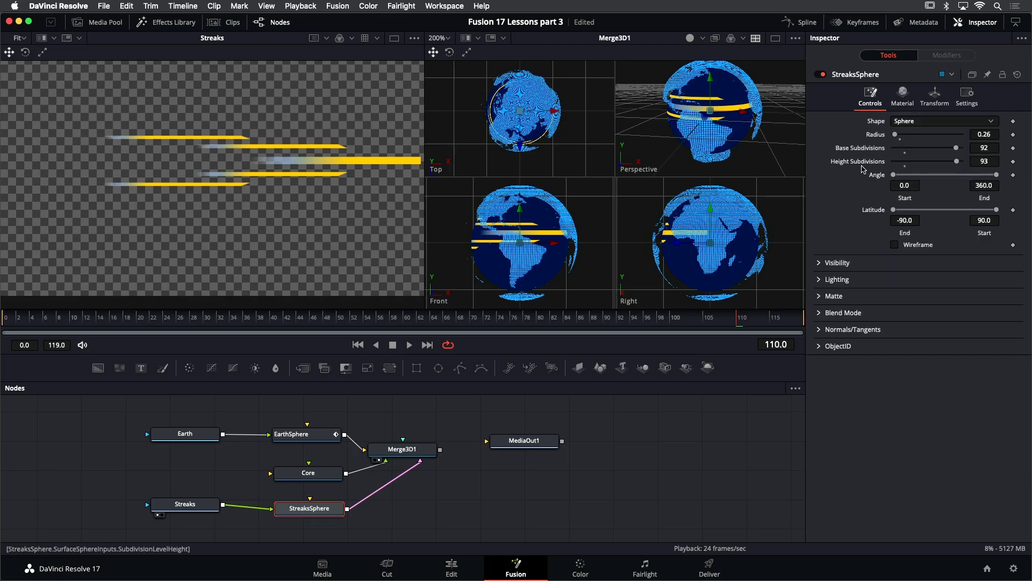
pyautogui.moveTo(981, 135); pyautogui.dragTo(989, 135)
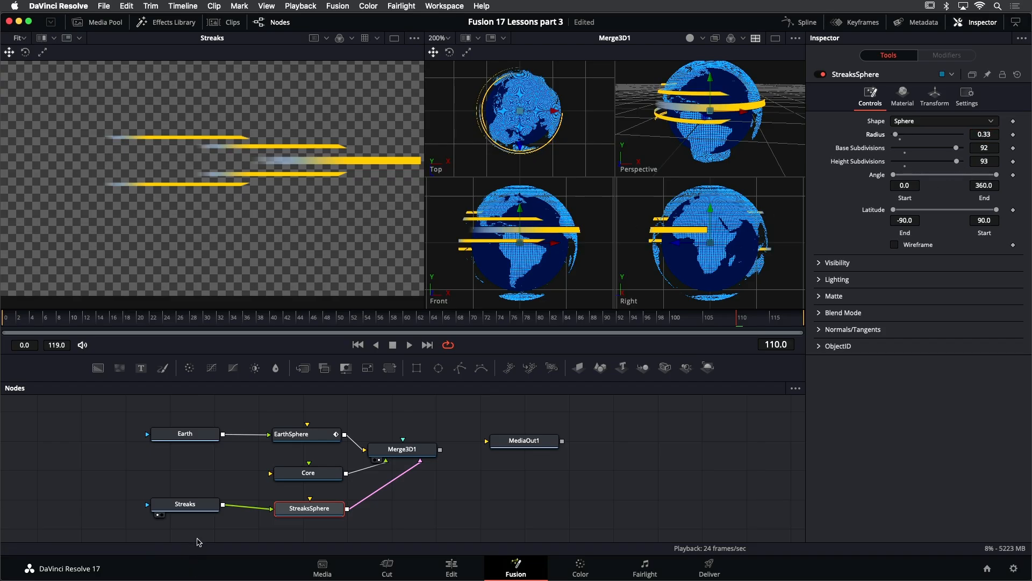
# - Move the Streaks node further left in the node graph
pyautogui.moveTo(200, 510); pyautogui.dragTo(200, 515)
pyautogui.click(200, 515)
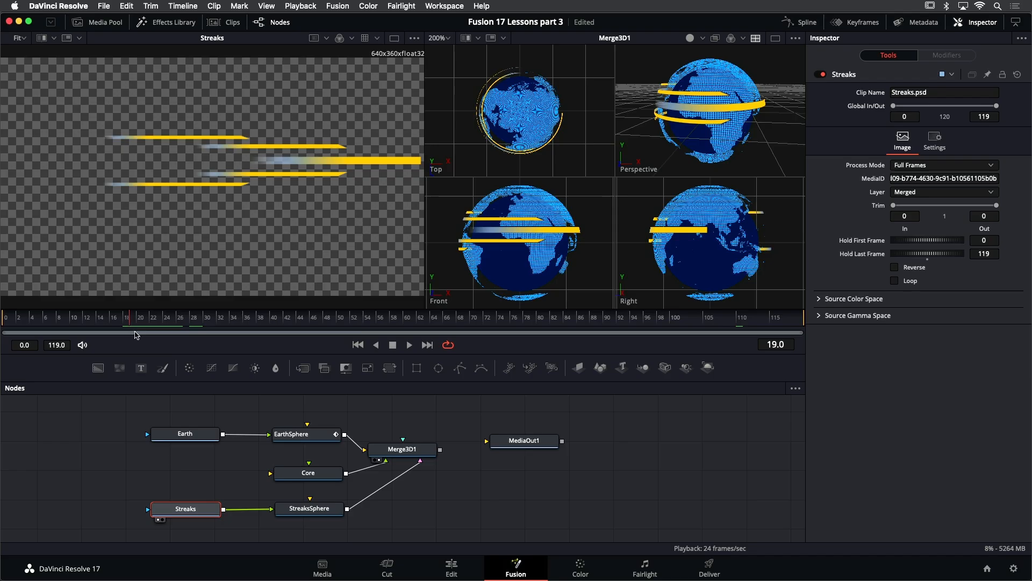
pyautogui.click(176, 510)
pyautogui.moveTo(176, 508); pyautogui.dragTo(86, 505)
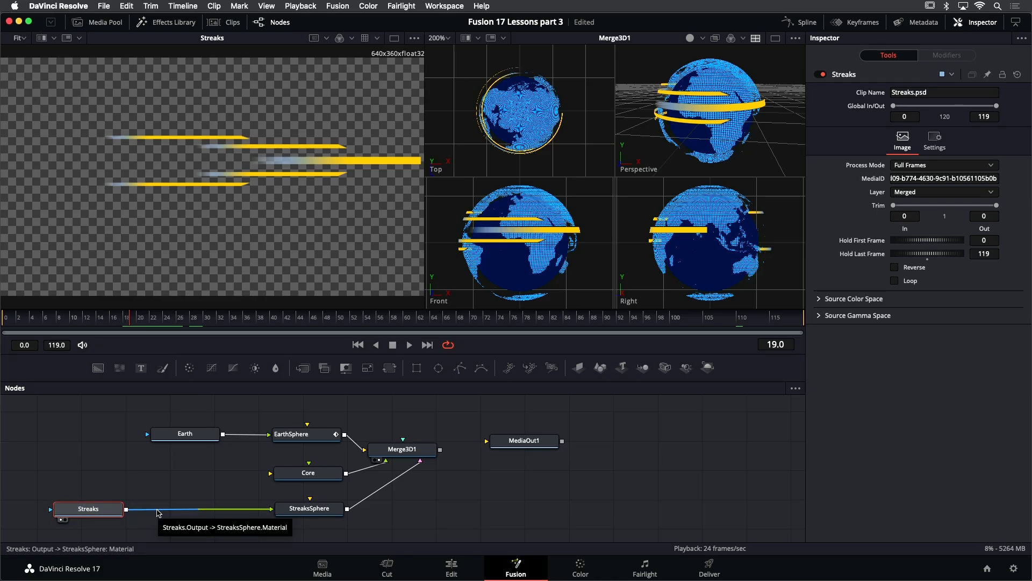
# - Insert a Transform node between Streaks and StreaksSphere
pyautogui.hotkey('shift', 'space')
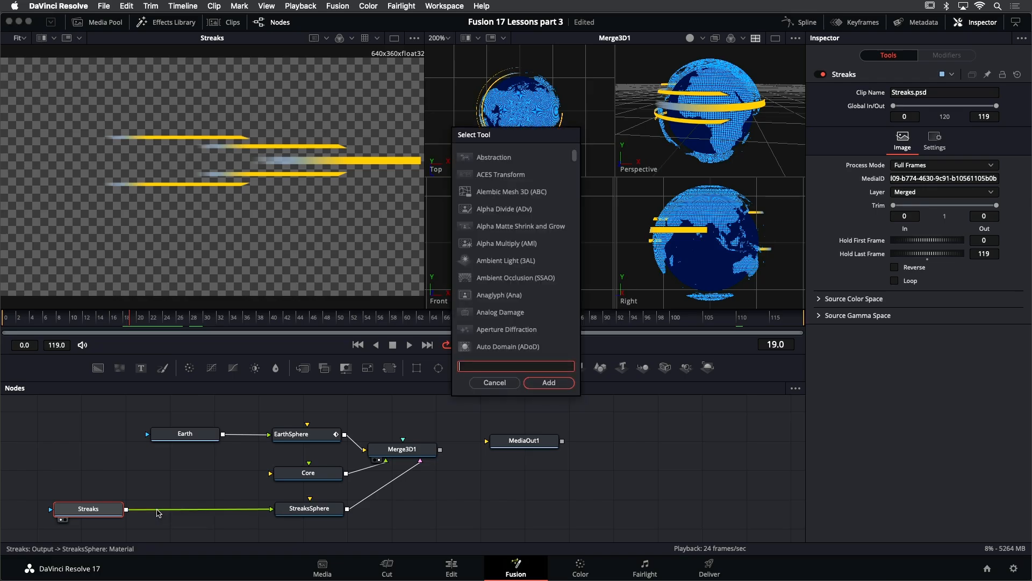
pyautogui.write('trans')
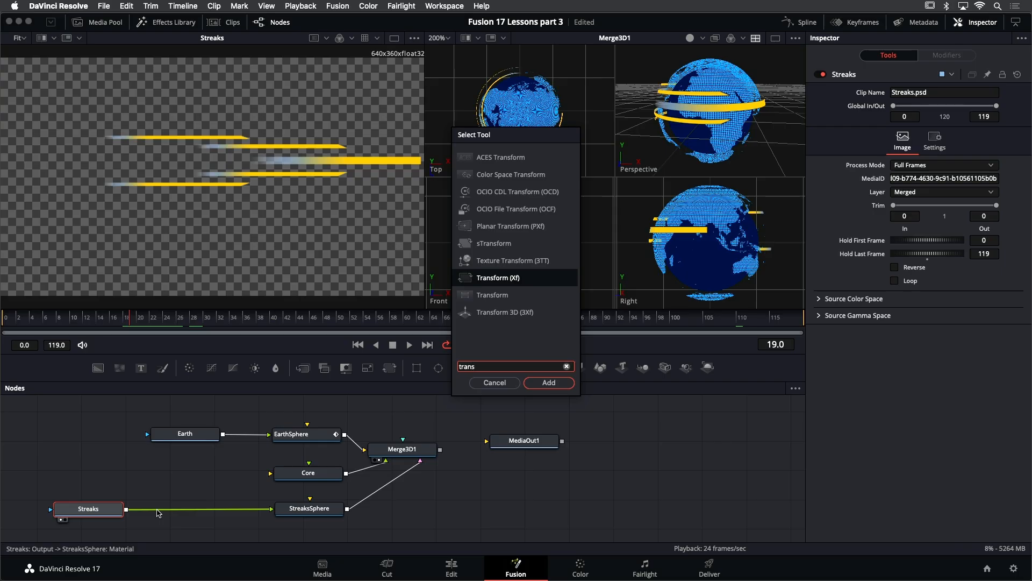
pyautogui.press('Return')
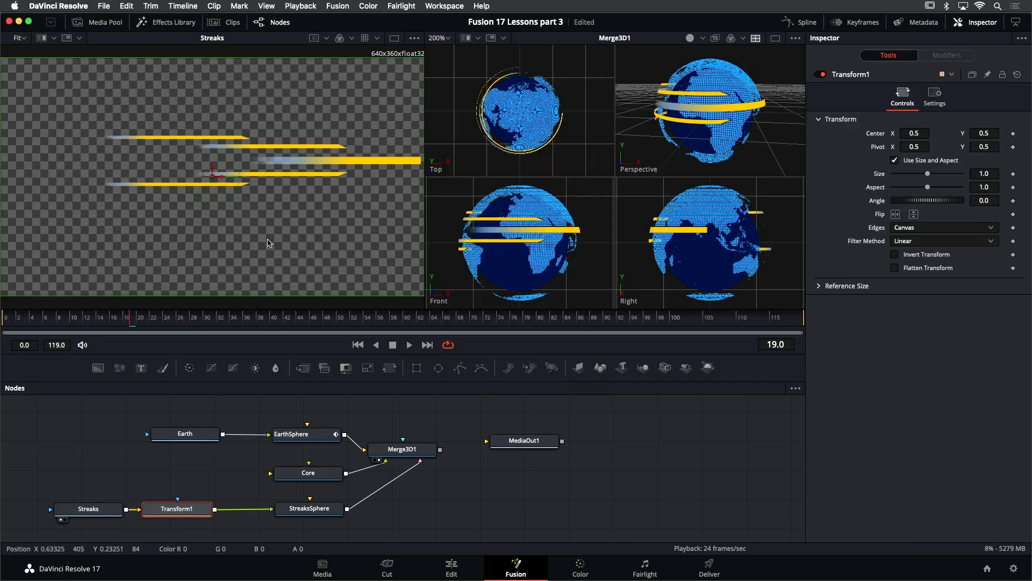
# - View Transform1 and move the streaks off frame to the left, Center X about -0.496
pyautogui.scroll(-2, 256, 220)
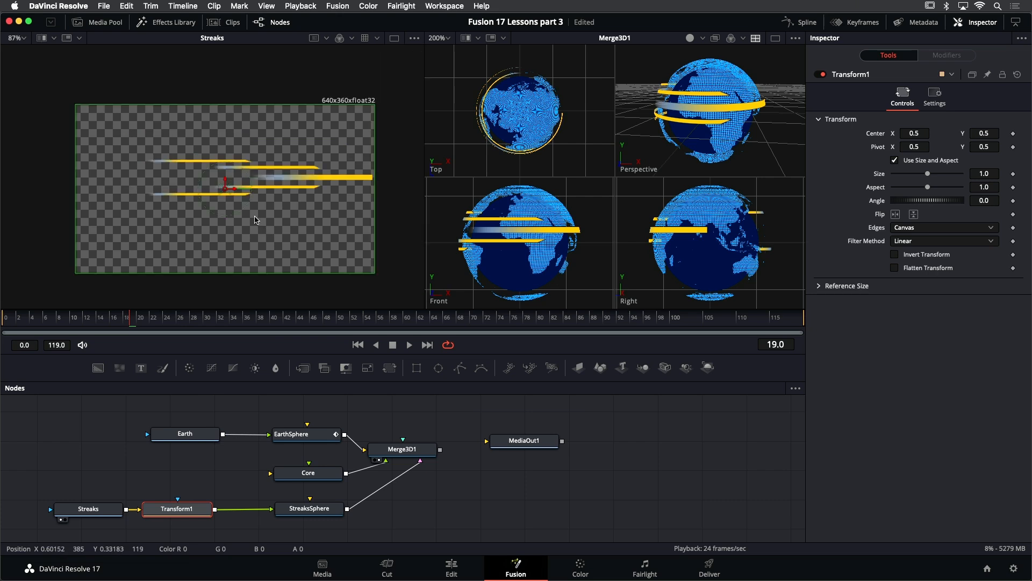
pyautogui.press('1')
pyautogui.moveTo(238, 194)
pyautogui.mouseDown()
pyautogui.moveTo(136, 198)
pyautogui.moveTo(274, 210)
pyautogui.moveTo(17, 190)
pyautogui.mouseUp()
pyautogui.moveTo(179, 197); pyautogui.dragTo(247, 199)
pyautogui.moveTo(82, 194); pyautogui.dragTo(4, 199)
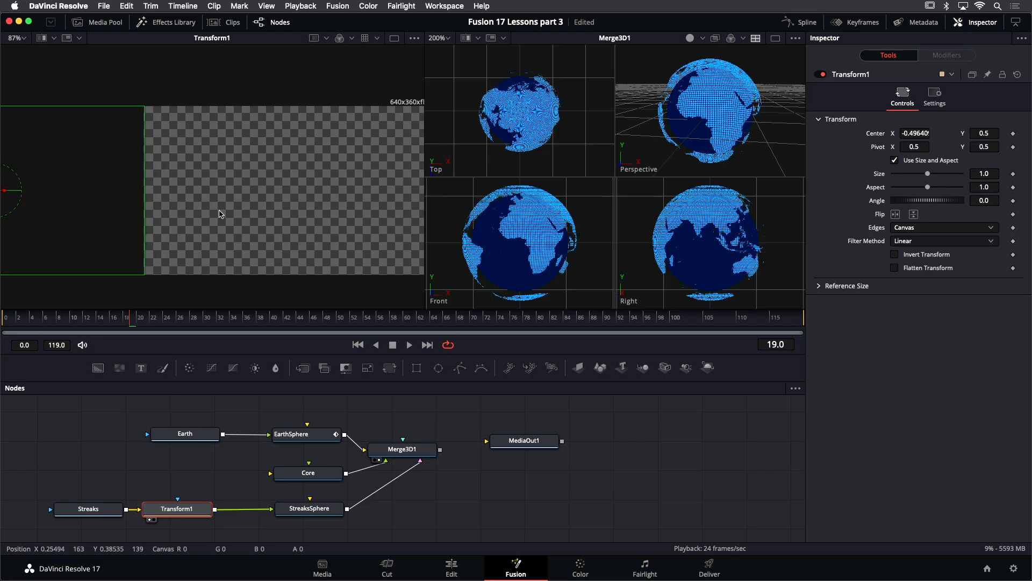
# - Animate Transform1's center with a keyframe at frame 0 and, at frame 119, move the streaks right to Center X about 0.502
pyautogui.click(12, 319)
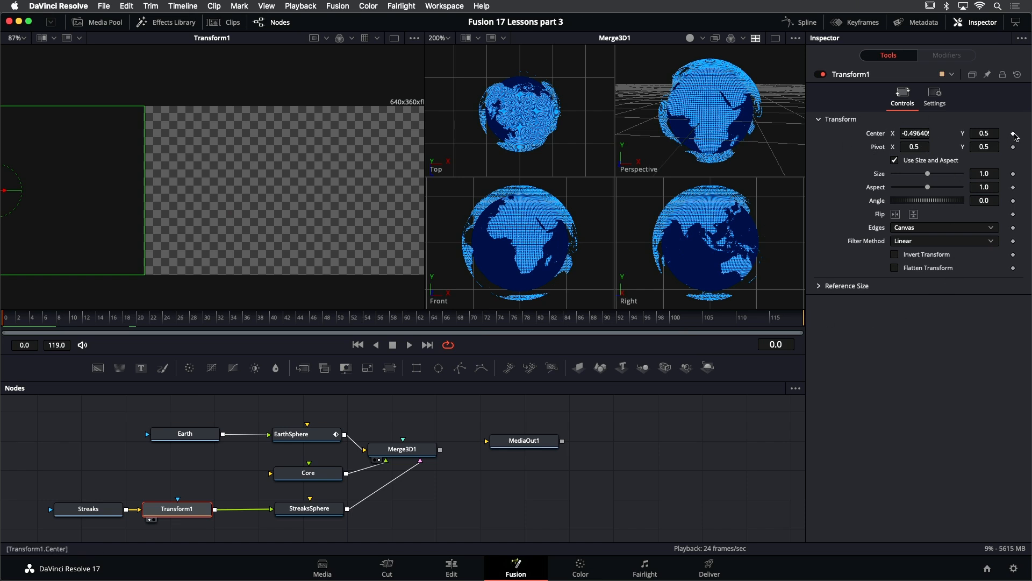
pyautogui.click(1013, 134)
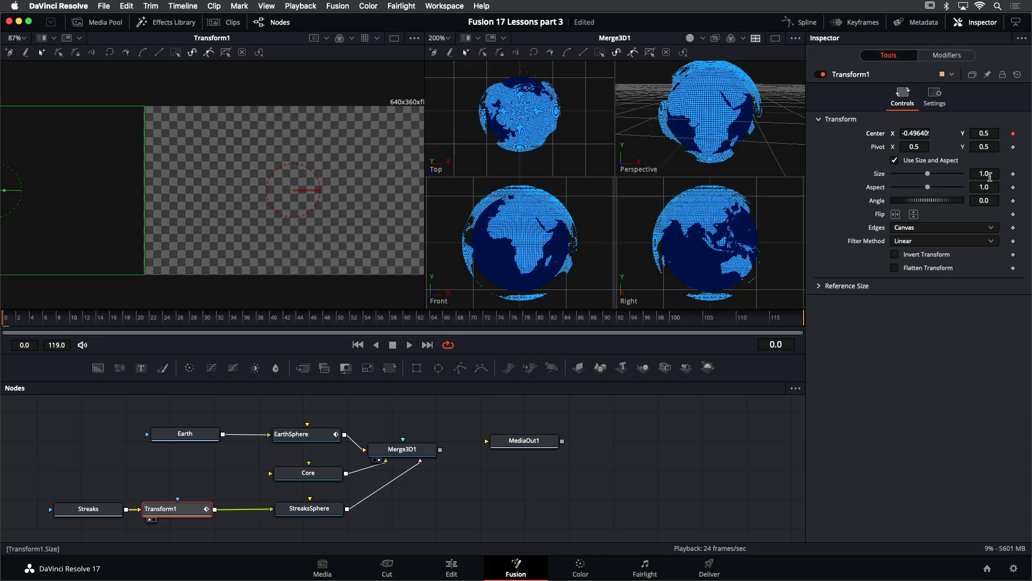
pyautogui.moveTo(779, 318); pyautogui.dragTo(820, 317)
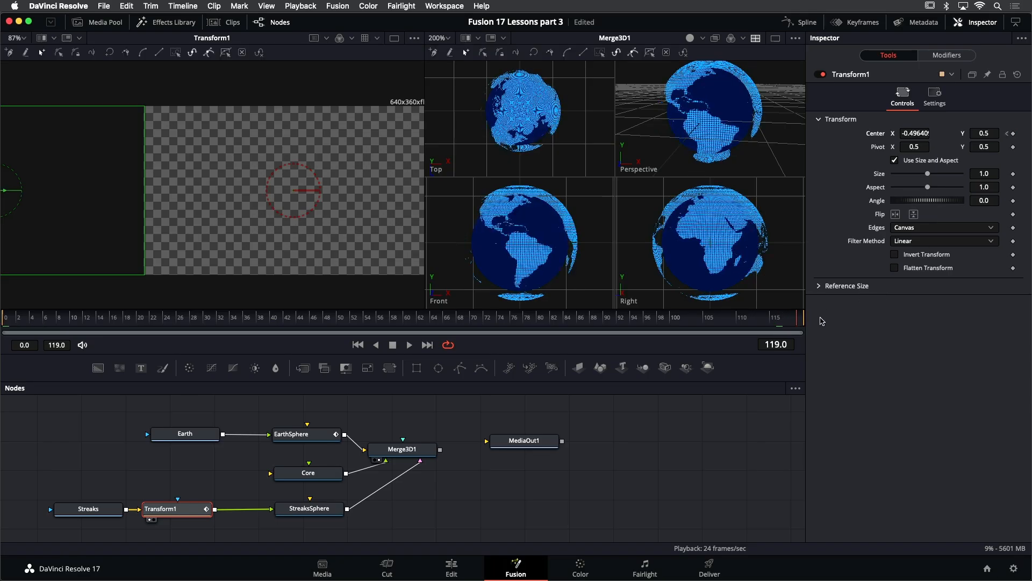
pyautogui.moveTo(6, 192); pyautogui.dragTo(307, 218)
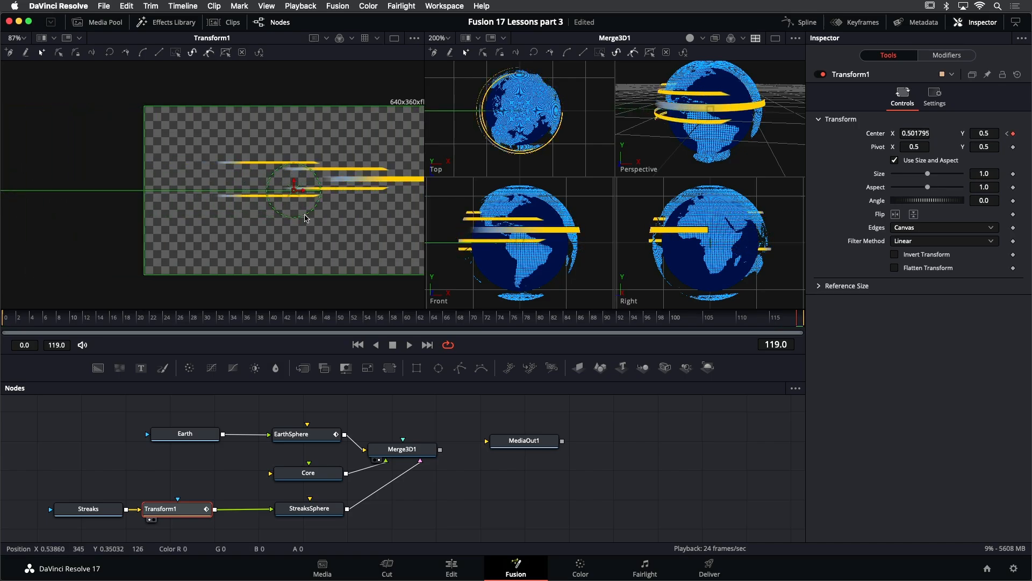
# - Play back the streak animation and set Transform1's Edges mode to Wrap
pyautogui.press('space')
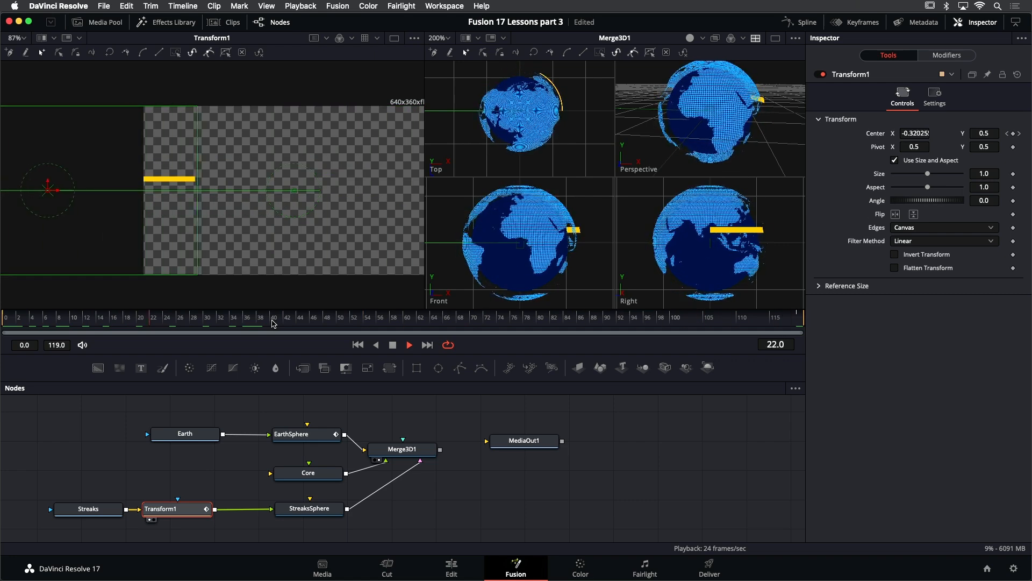
pyautogui.press('space')
pyautogui.moveTo(272, 317); pyautogui.dragTo(192, 317)
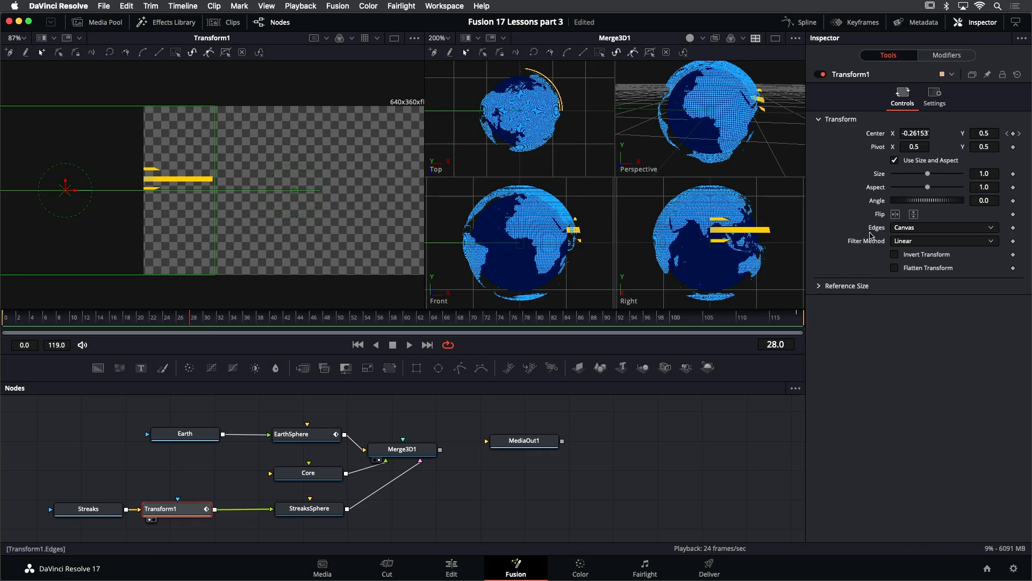
pyautogui.click(913, 231)
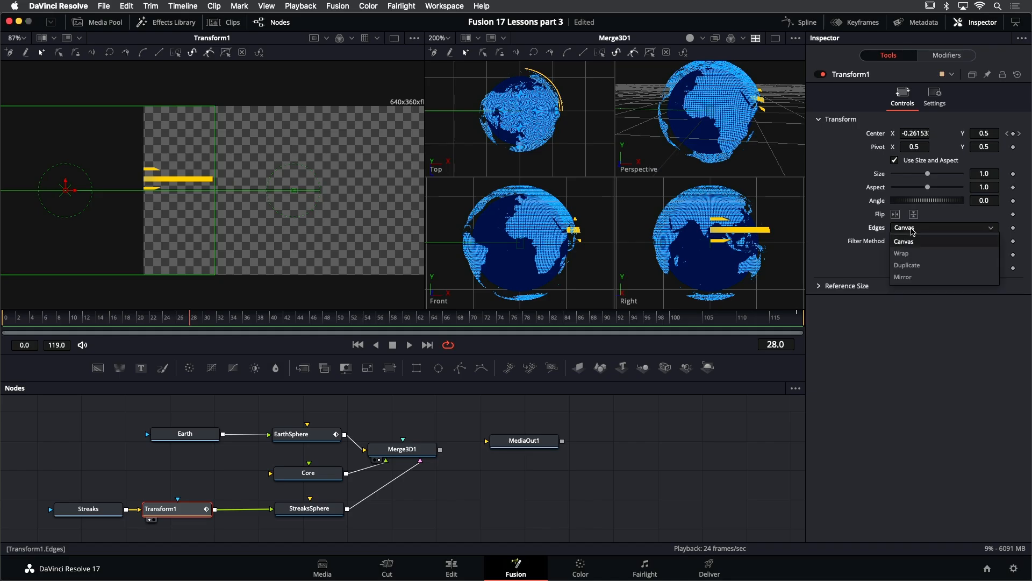
pyautogui.click(908, 257)
# - Scrub and play the animation to check the wrapping streaks
pyautogui.moveTo(155, 323); pyautogui.dragTo(63, 327)
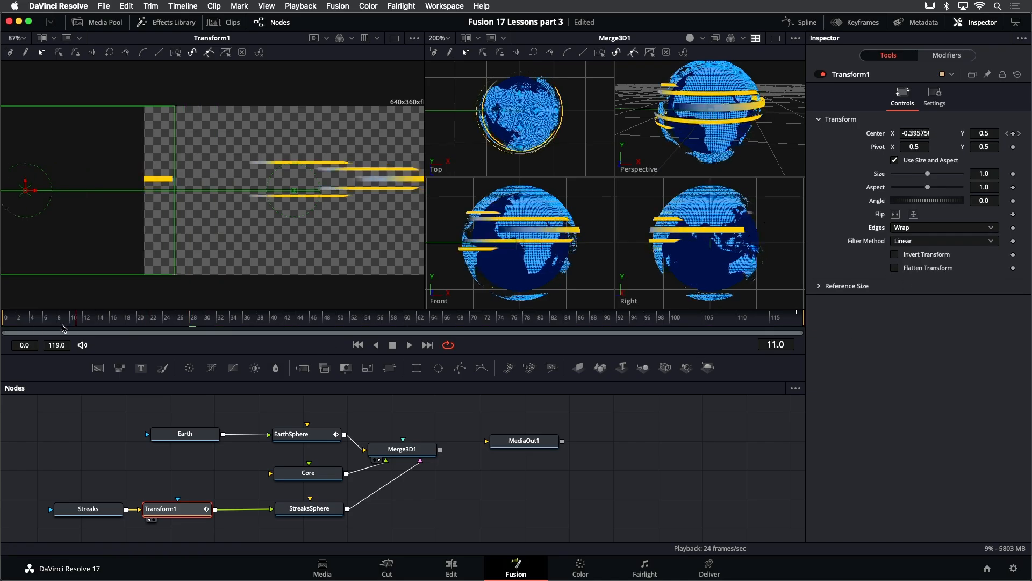
pyautogui.press('space')
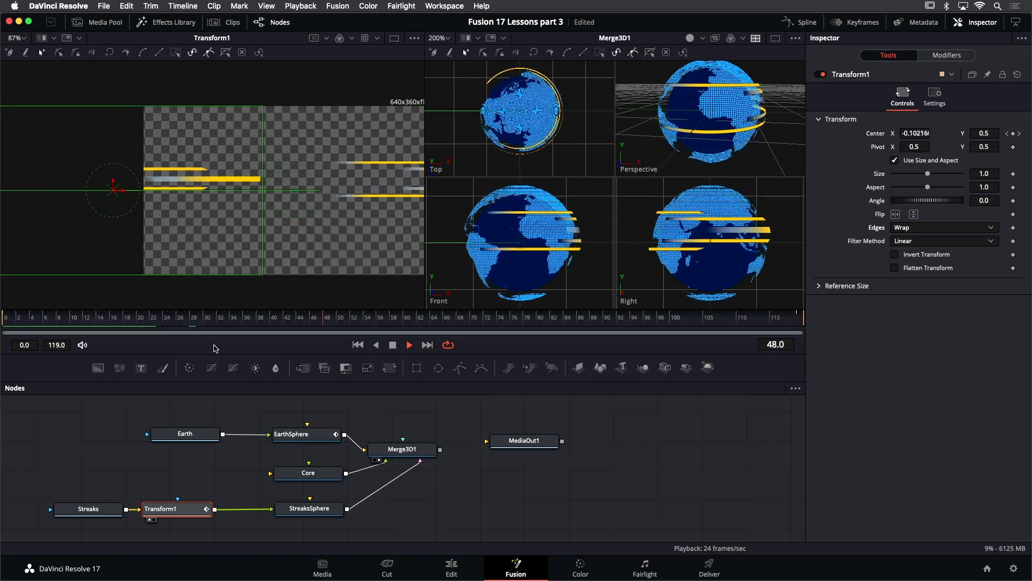
pyautogui.press('space')
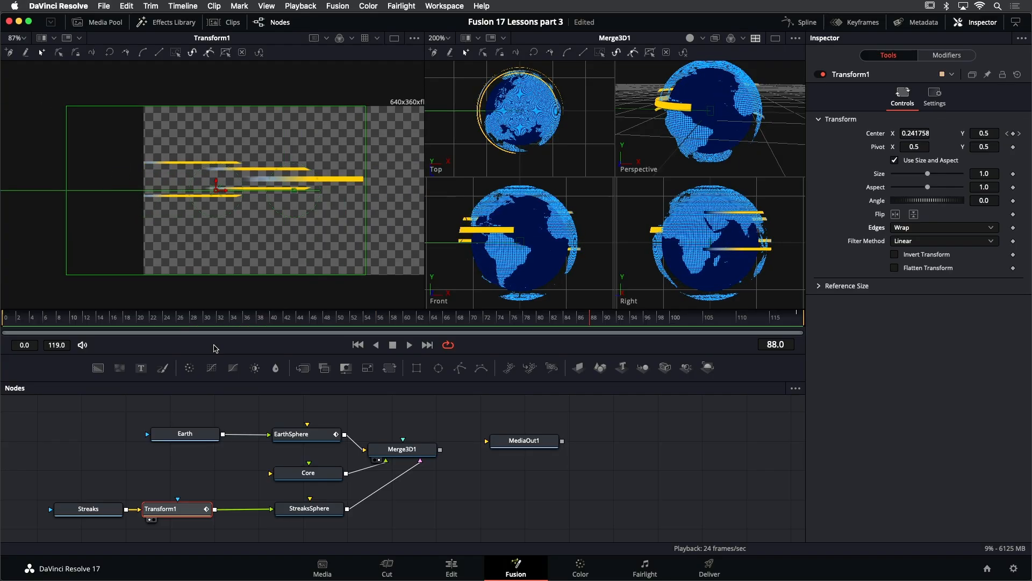
# - Enlarge the node graph area and move the Earth, Streaks and Transform1 nodes further left
pyautogui.moveTo(319, 383)
pyautogui.mouseDown()
pyautogui.moveTo(319, 342)
pyautogui.moveTo(319, 374)
pyautogui.mouseUp()
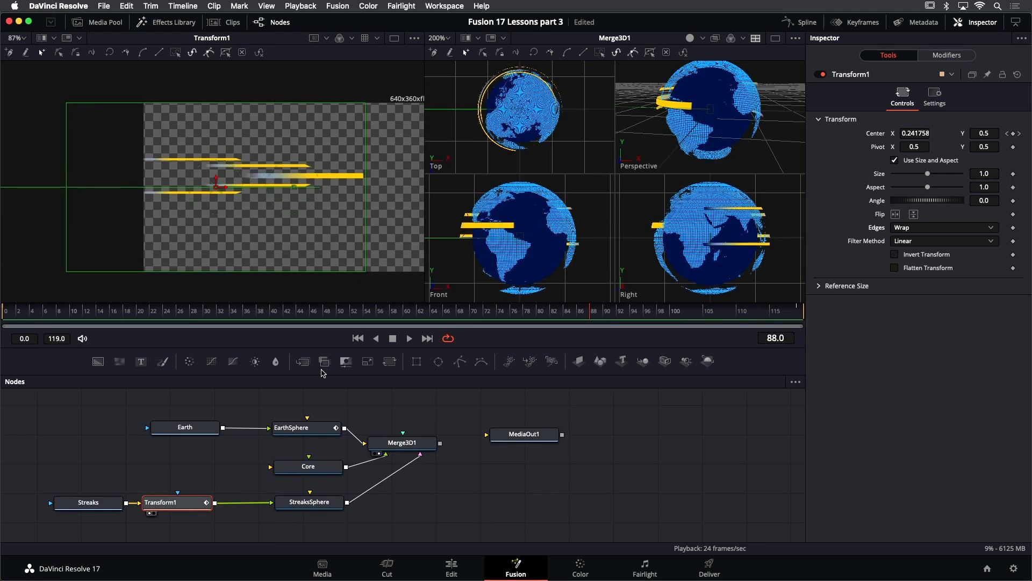
pyautogui.moveTo(317, 380); pyautogui.dragTo(310, 326)
pyautogui.moveTo(307, 361); pyautogui.dragTo(458, 362)
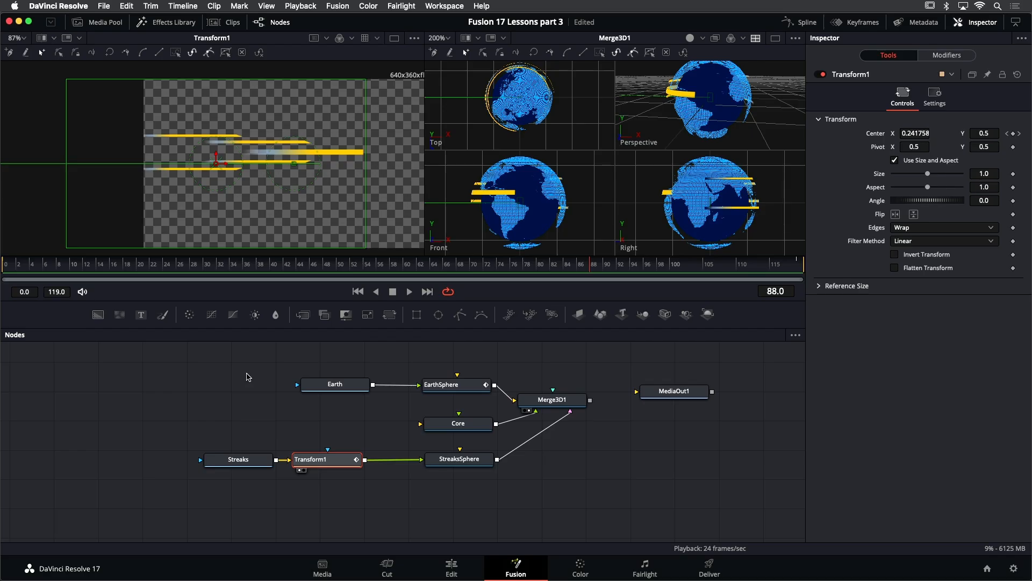
pyautogui.moveTo(240, 371)
pyautogui.mouseDown()
pyautogui.moveTo(331, 397)
pyautogui.moveTo(299, 385)
pyautogui.moveTo(170, 382)
pyautogui.moveTo(123, 392)
pyautogui.mouseUp()
pyautogui.moveTo(241, 470); pyautogui.dragTo(127, 474)
pyautogui.moveTo(419, 407); pyautogui.dragTo(373, 408)
# - Select EarthSphere, Core, StreaksSphere and Merge3D1 and wrap them in an Underlay
pyautogui.moveTo(387, 364)
pyautogui.mouseDown()
pyautogui.moveTo(447, 440)
pyautogui.moveTo(506, 485)
pyautogui.mouseUp()
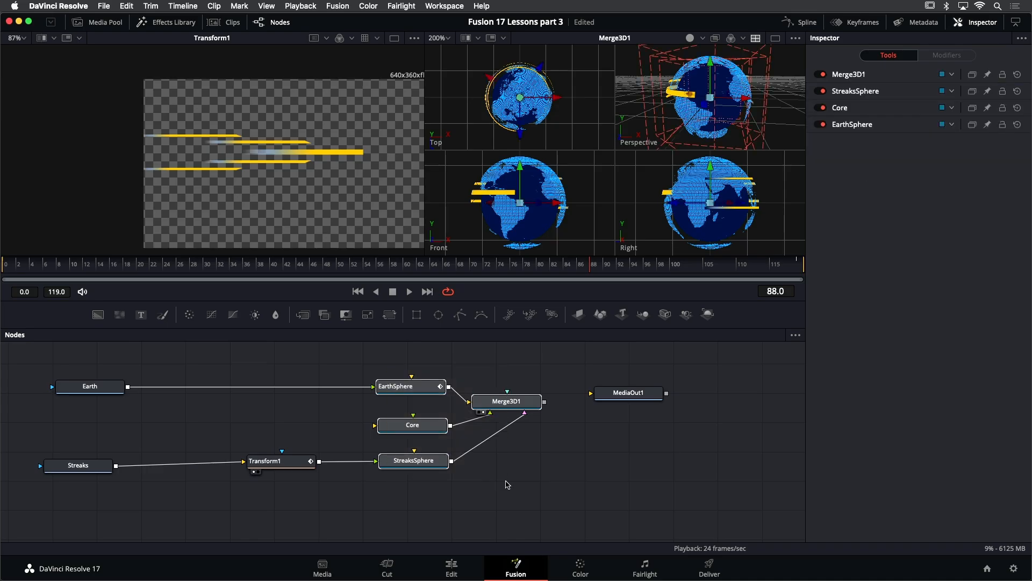
pyautogui.hotkey('shift', 'space')
pyautogui.write('trans')
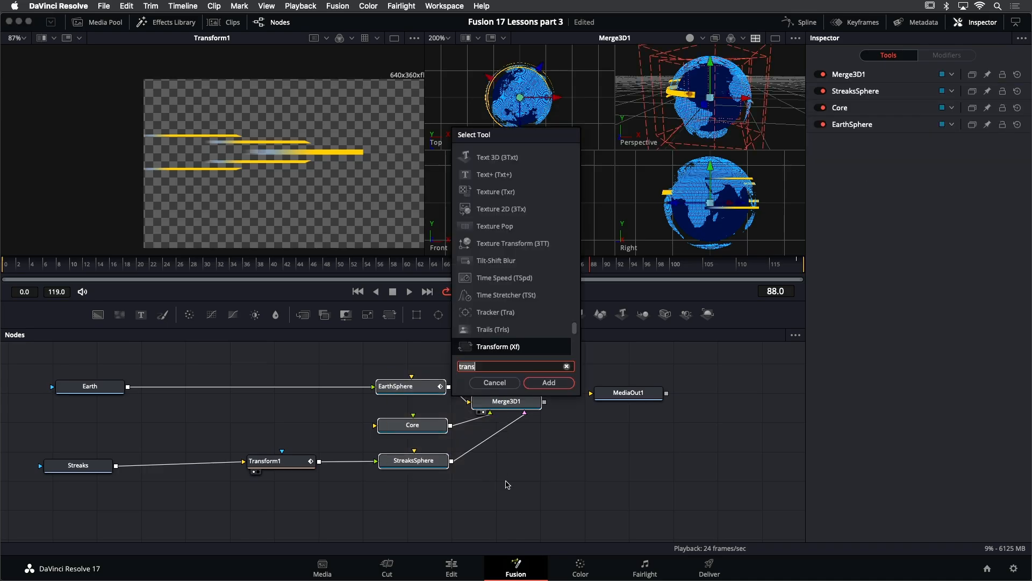
pyautogui.press('BackSpace')
pyautogui.press('BackSpace')
pyautogui.press('BackSpace')
pyautogui.press('BackSpace')
pyautogui.press('BackSpace')
pyautogui.write('under')
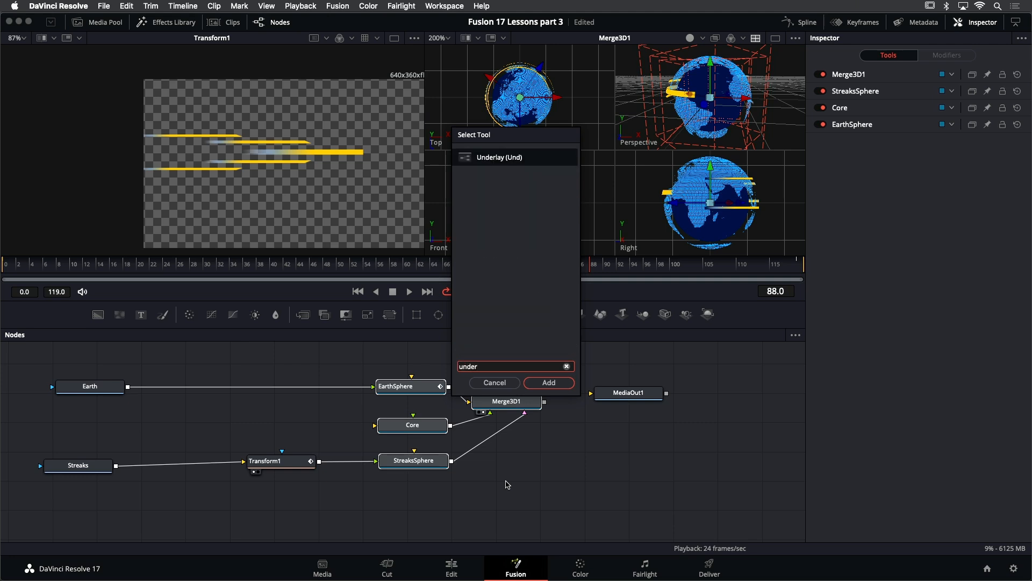
pyautogui.press('Return')
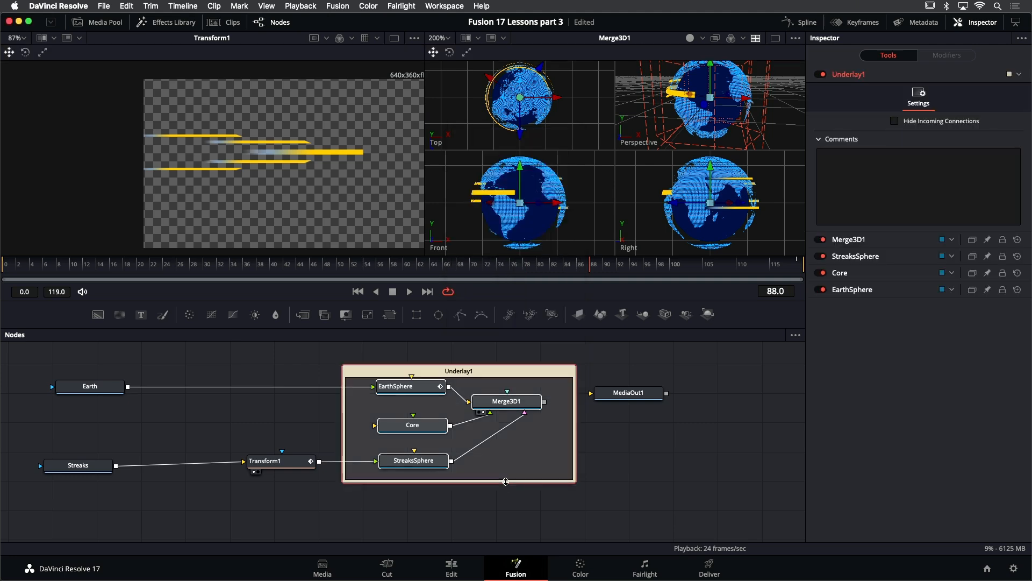
# - Rename the underlay to Globe and set its colour to Purple
pyautogui.click(482, 358)
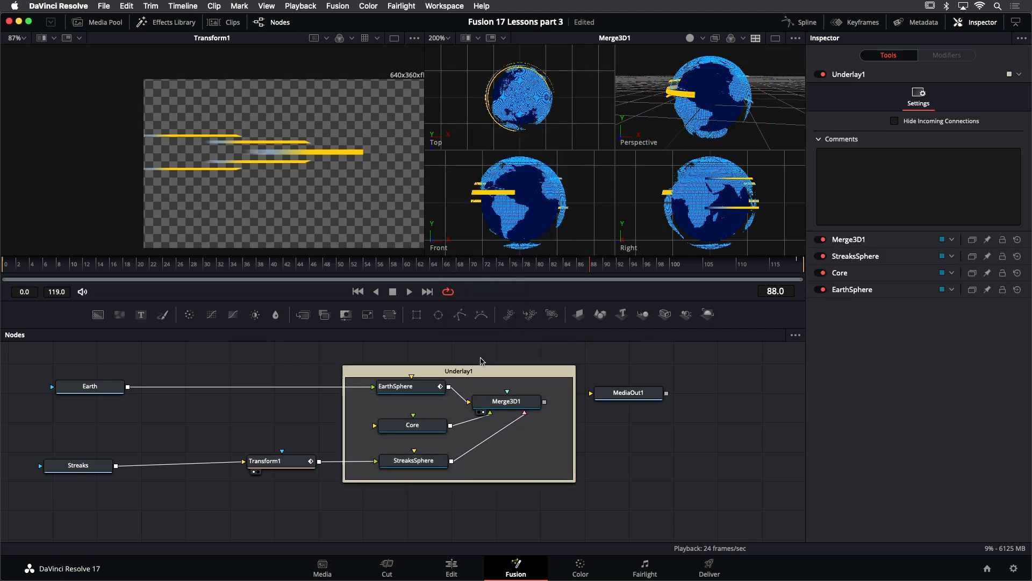
pyautogui.click(458, 372)
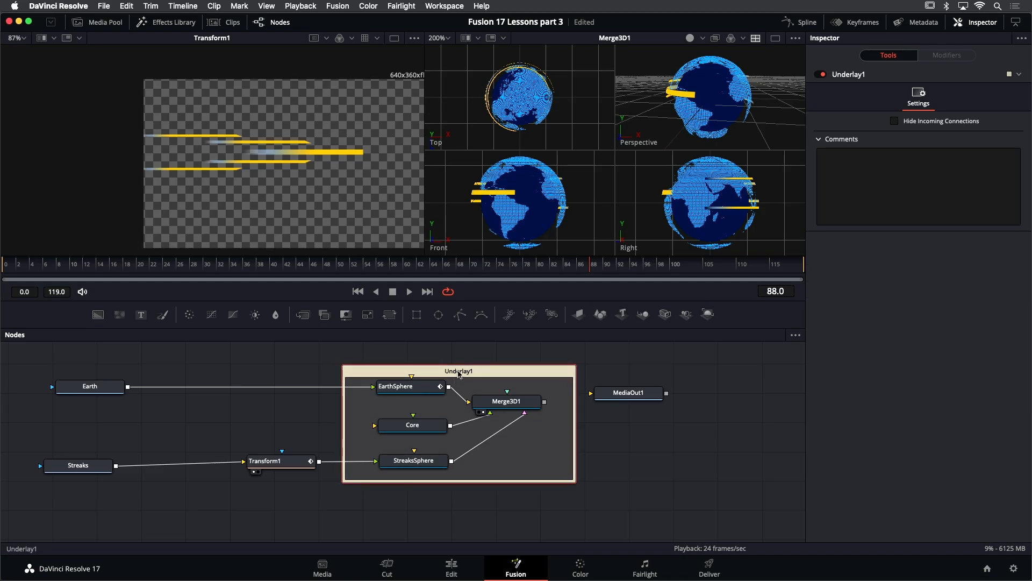
pyautogui.press('F2')
pyautogui.write('Globe')
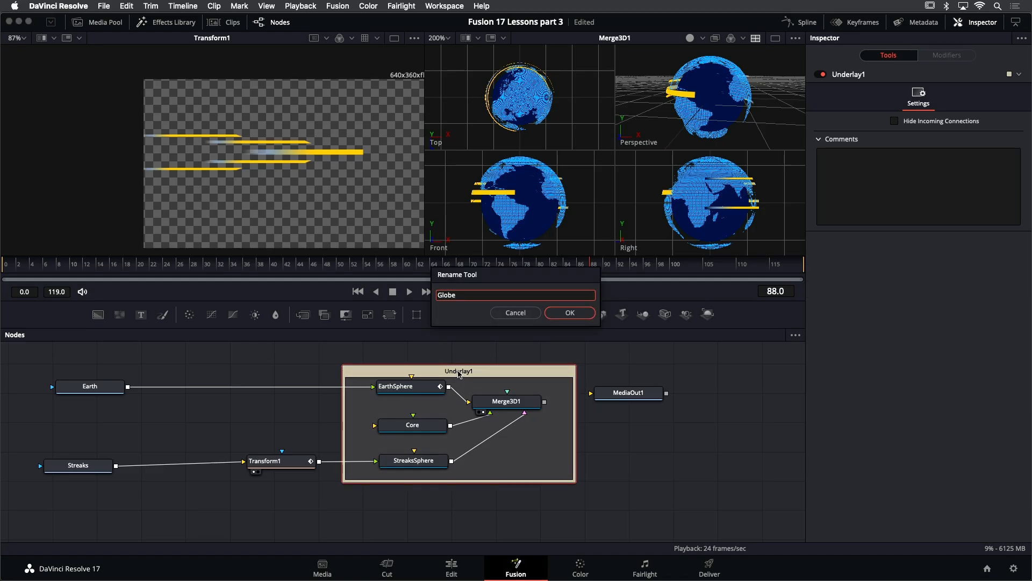
pyautogui.press('Return')
pyautogui.rightClick(454, 371)
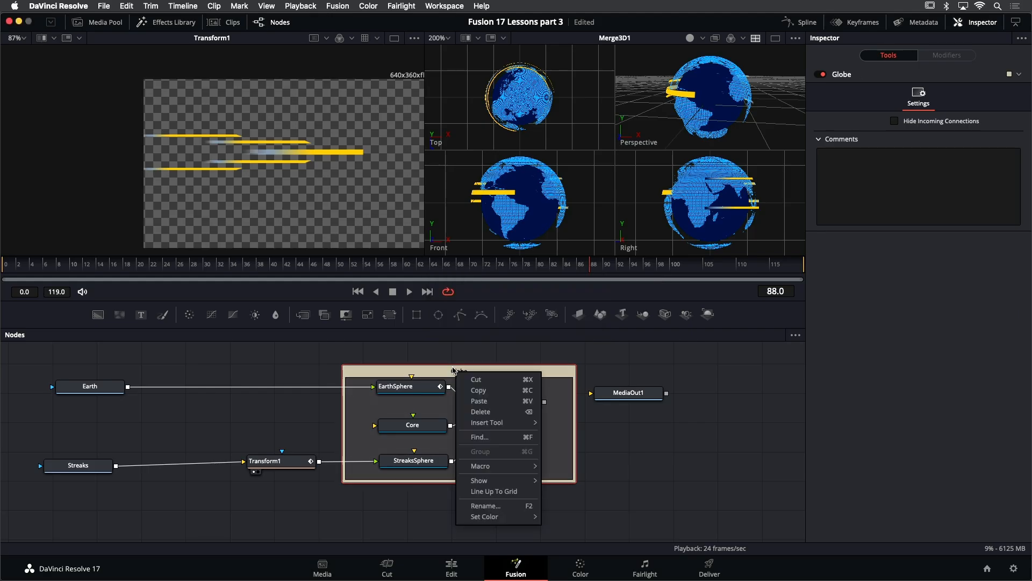
pyautogui.moveTo(500, 516)
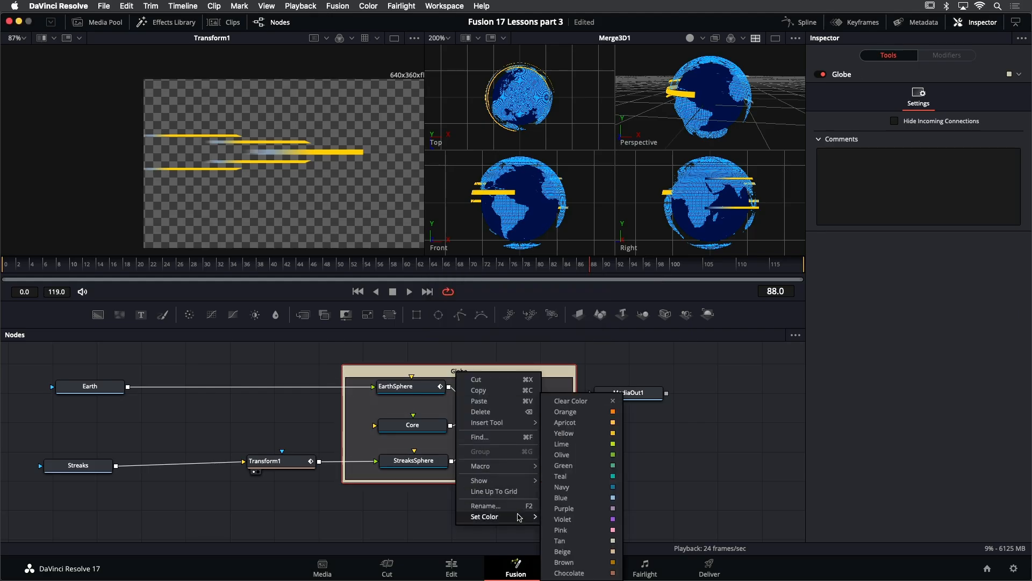
pyautogui.click(580, 510)
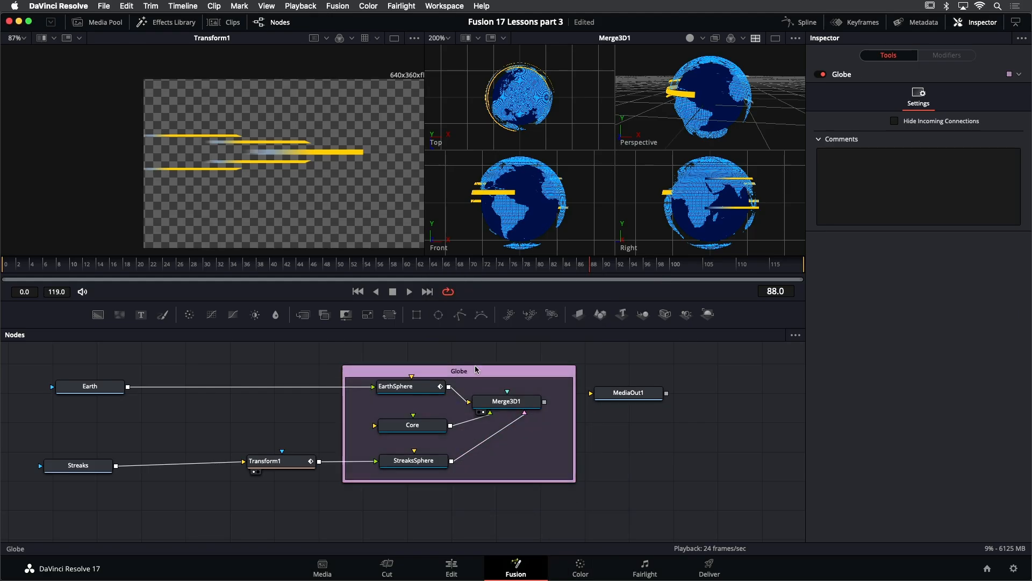
# - Select the Earth and Streaks nodes and wrap them in a new Underlay
pyautogui.moveTo(475, 371); pyautogui.dragTo(475, 372)
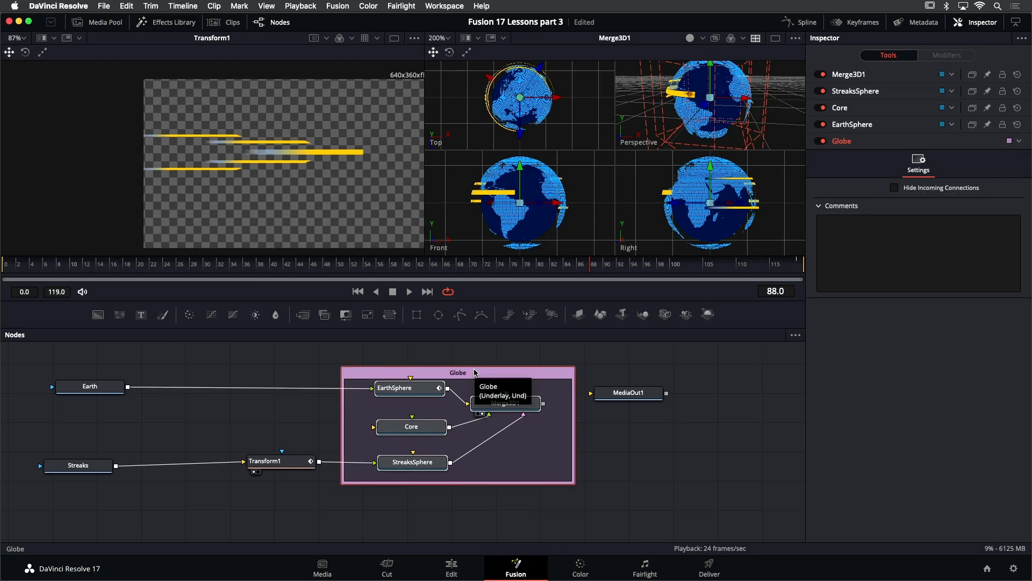
pyautogui.moveTo(122, 421); pyautogui.dragTo(268, 399)
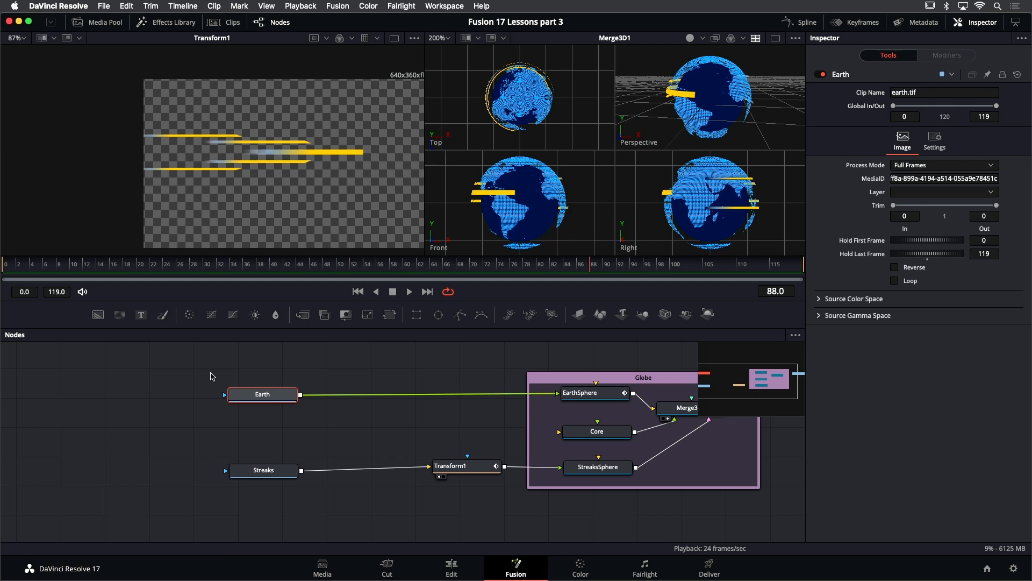
pyautogui.moveTo(201, 372)
pyautogui.mouseDown()
pyautogui.moveTo(299, 419)
pyautogui.moveTo(272, 485)
pyautogui.mouseUp()
pyautogui.hotkey('shift', 'space')
pyautogui.write('under')
pyautogui.press('BackSpace')
pyautogui.press('BackSpace')
pyautogui.press('BackSpace')
pyautogui.write('d')
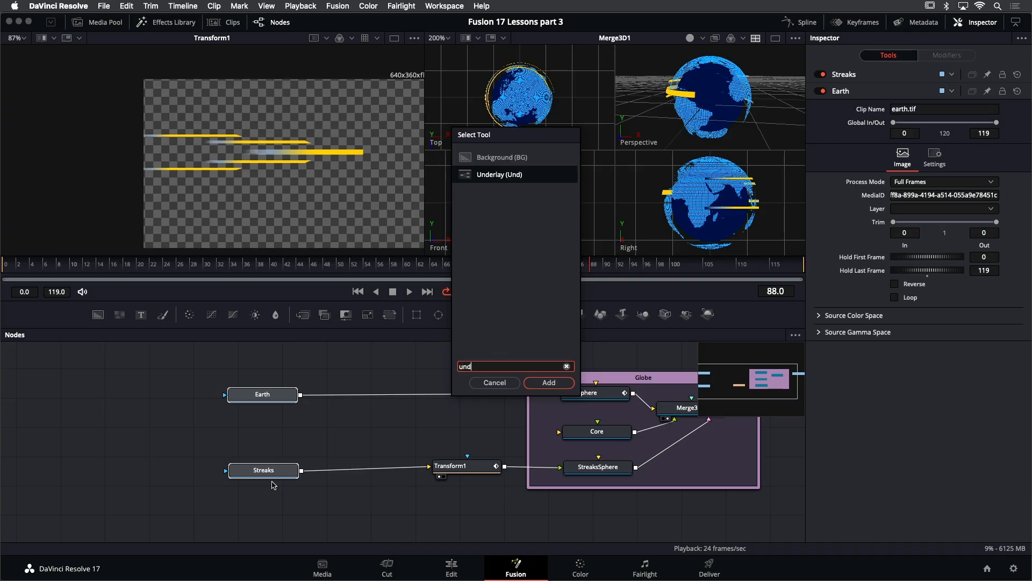
pyautogui.press('Return')
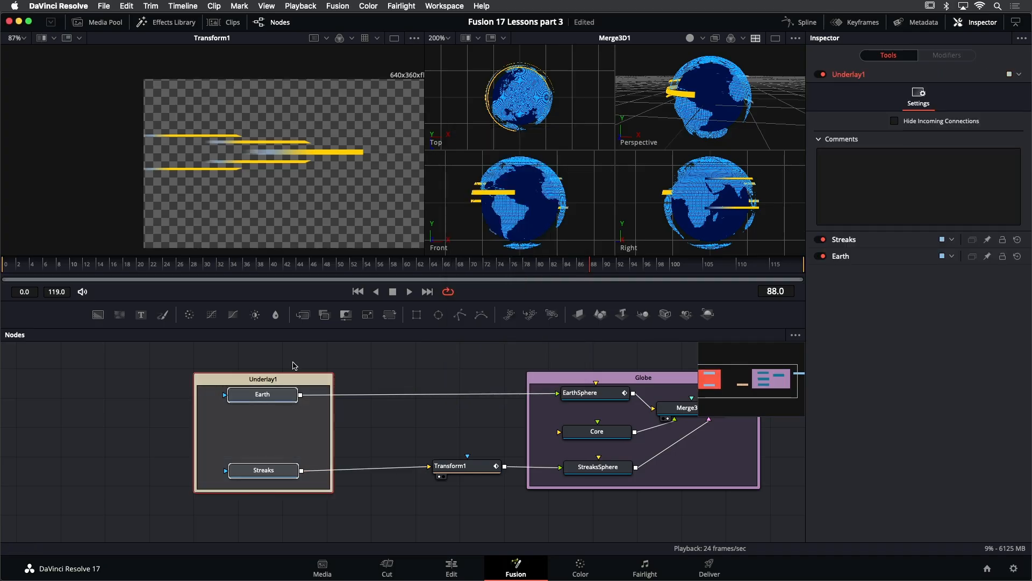
# - Rename the new underlay to Materials and set its colour to Blue
pyautogui.click(262, 380)
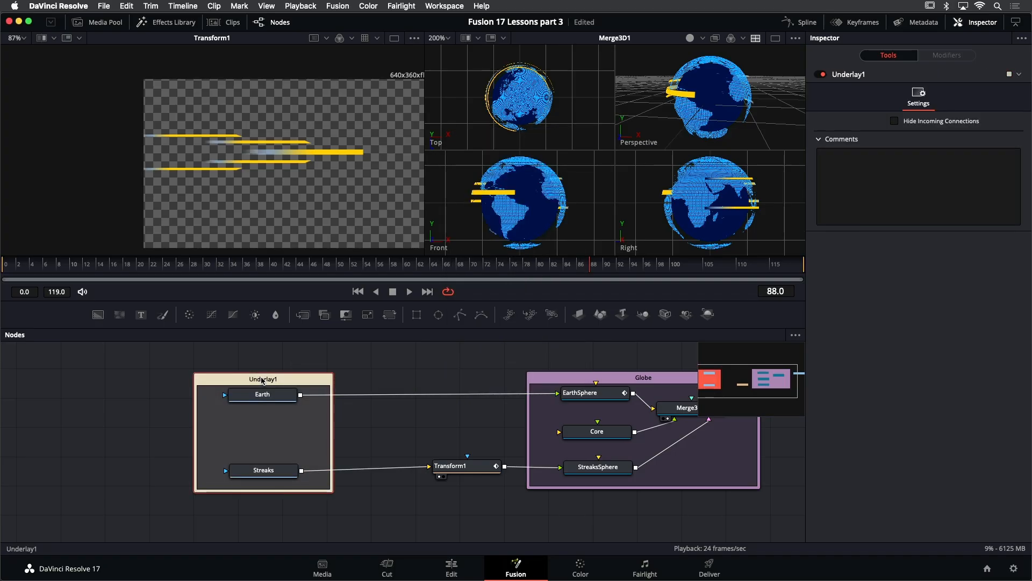
pyautogui.doubleClick(262, 379)
pyautogui.write('Materials')
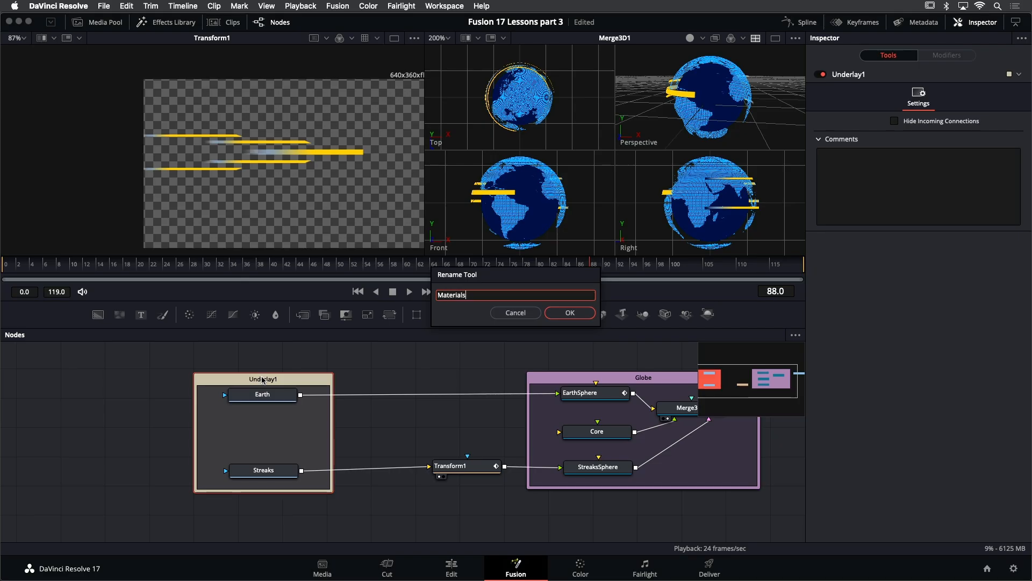
pyautogui.press('Return')
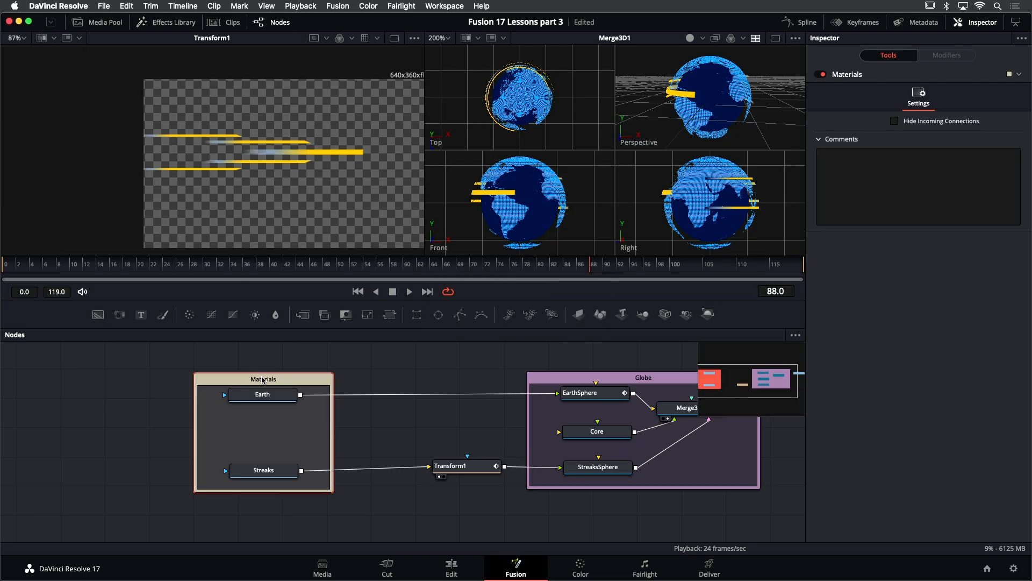
pyautogui.rightClick(262, 379)
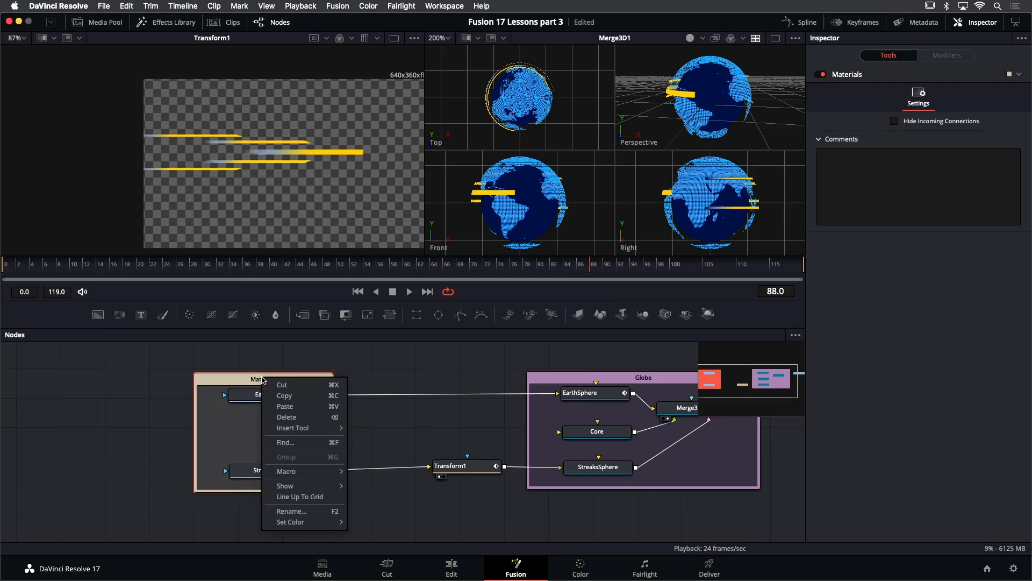
pyautogui.moveTo(311, 522)
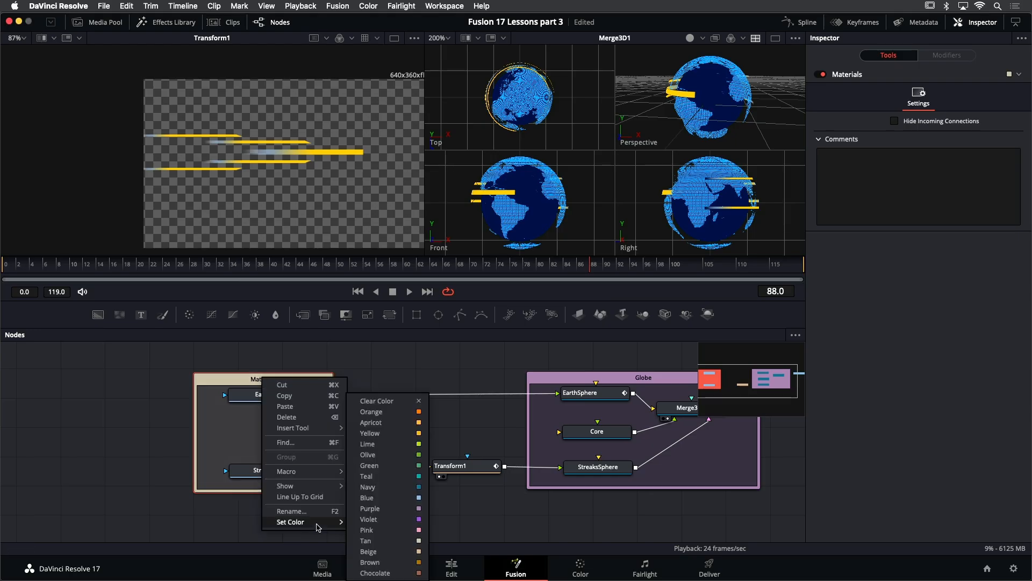
pyautogui.click(400, 490)
# - Move the MediaOut1 node further right to make room in the node graph
pyautogui.moveTo(474, 437); pyautogui.dragTo(249, 436)
pyautogui.moveTo(665, 454); pyautogui.dragTo(417, 462)
pyautogui.click(401, 415)
pyautogui.moveTo(465, 428); pyautogui.dragTo(767, 433)
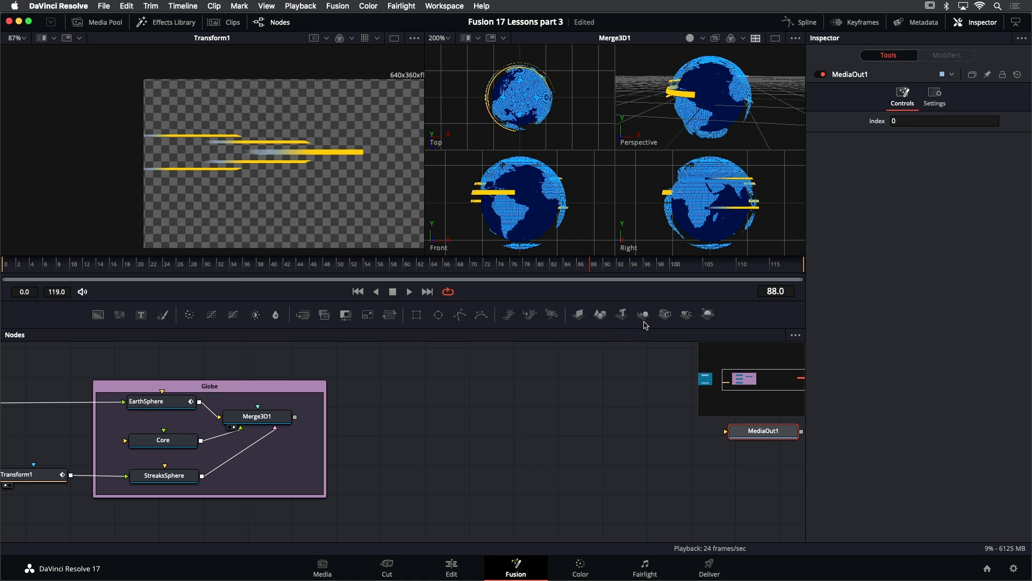
# - Add a Merge3D node, connect Merge3D1's output into it, and view Merge3D2 in the first viewer
pyautogui.moveTo(643, 314); pyautogui.dragTo(409, 431)
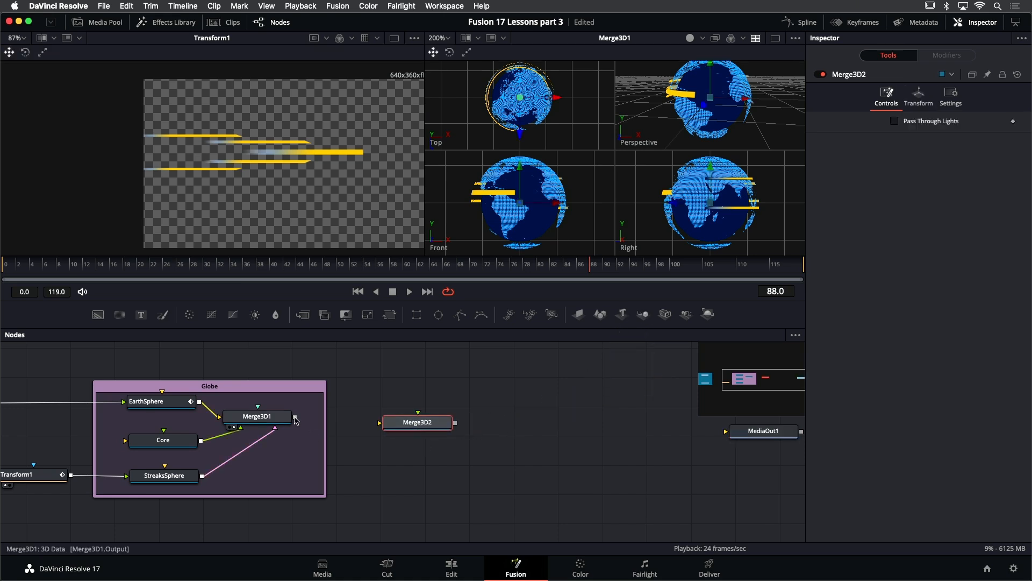
pyautogui.moveTo(294, 418); pyautogui.dragTo(443, 418)
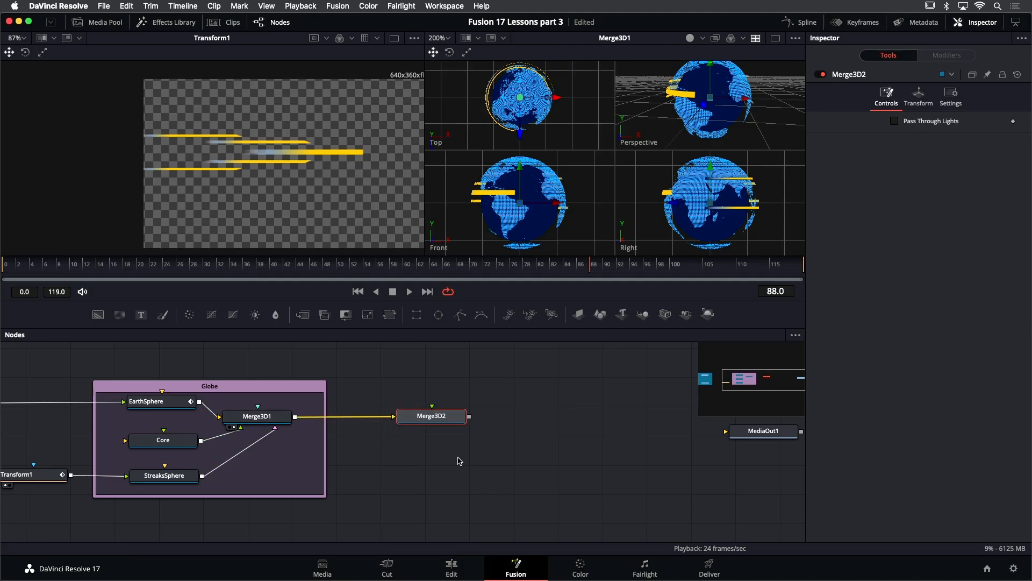
pyautogui.press('1')
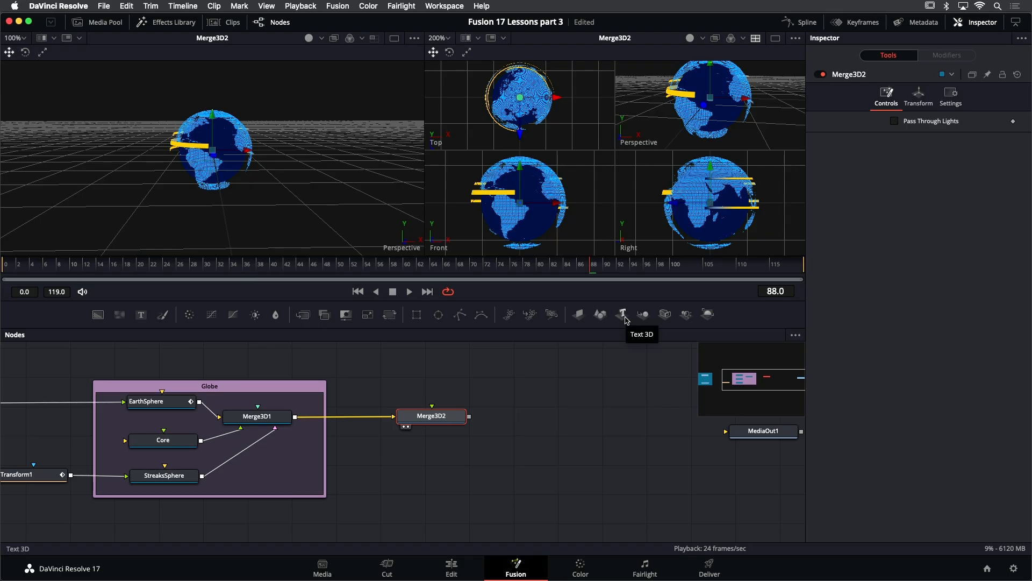
# - Add a Text 3D node feeding Merge3D2 and enter the text BREAKING and NEWS on two lines
pyautogui.moveTo(625, 319); pyautogui.dragTo(451, 416)
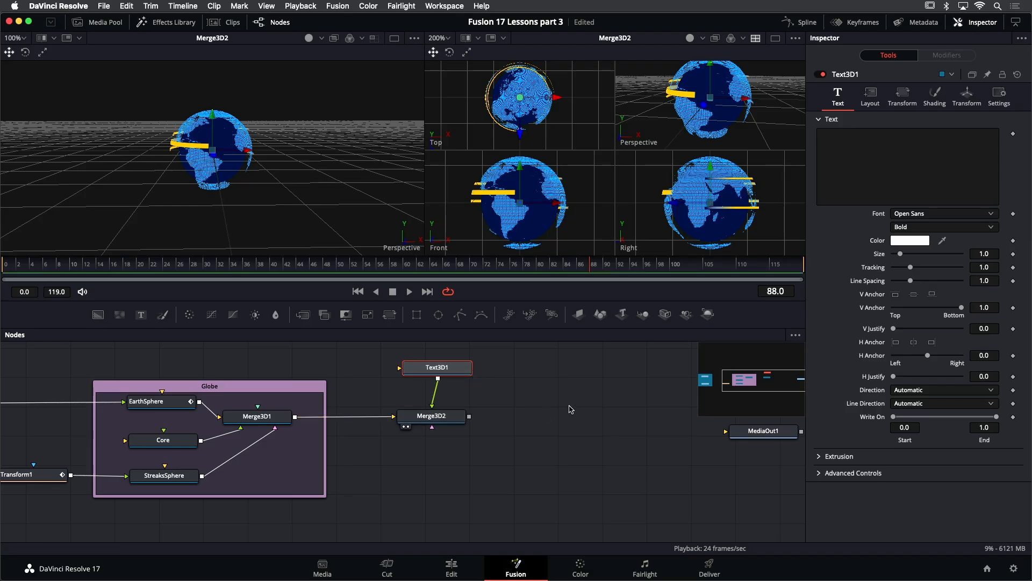
pyautogui.click(879, 150)
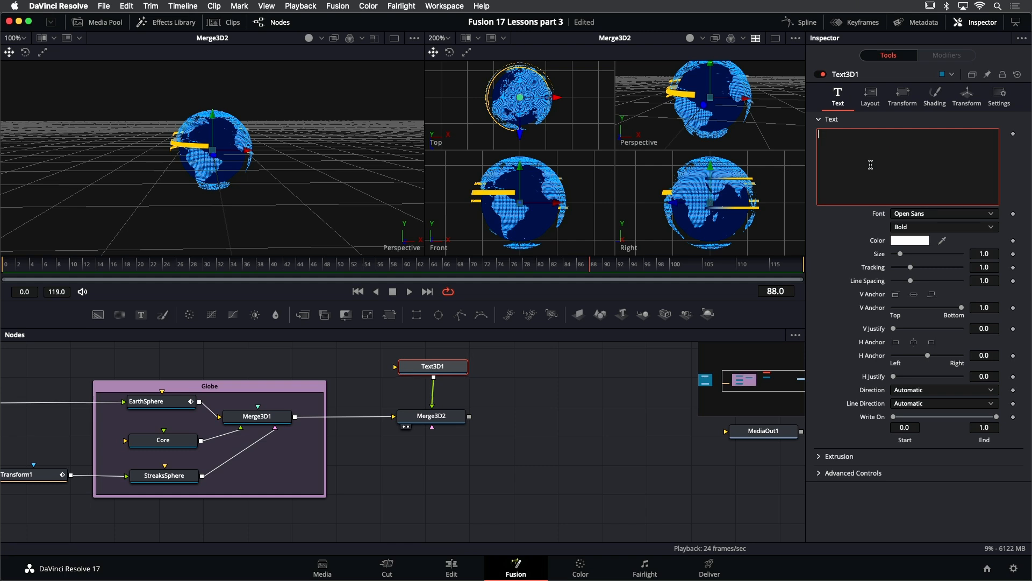
pyautogui.write('B')
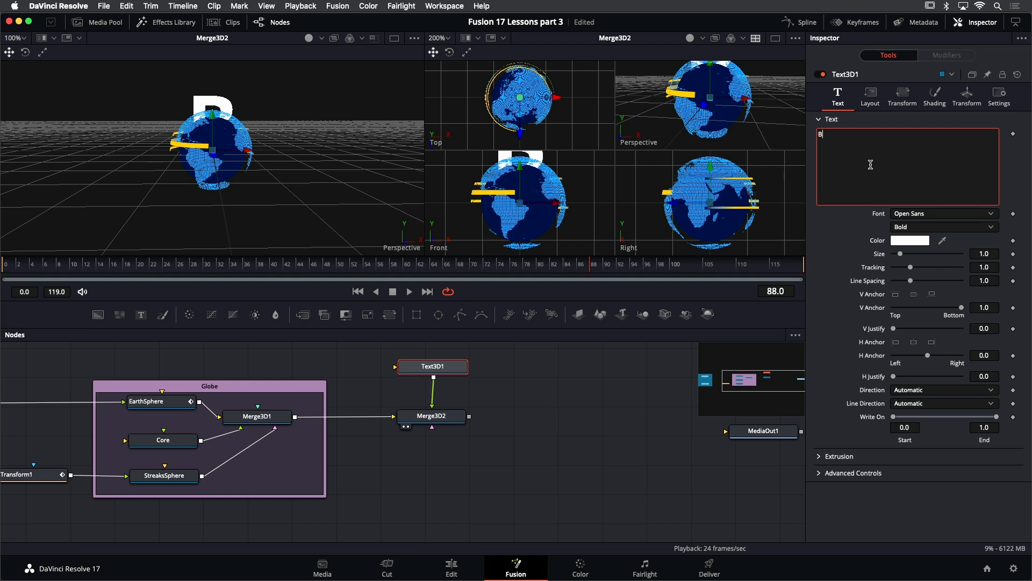
pyautogui.write('REAKING')
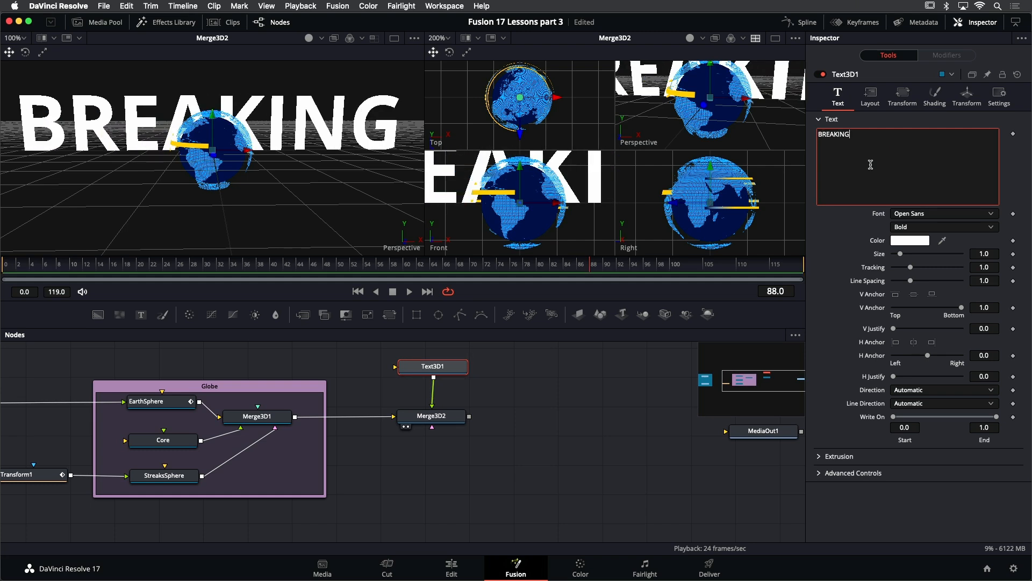
pyautogui.press('Return')
pyautogui.write('NEWS')
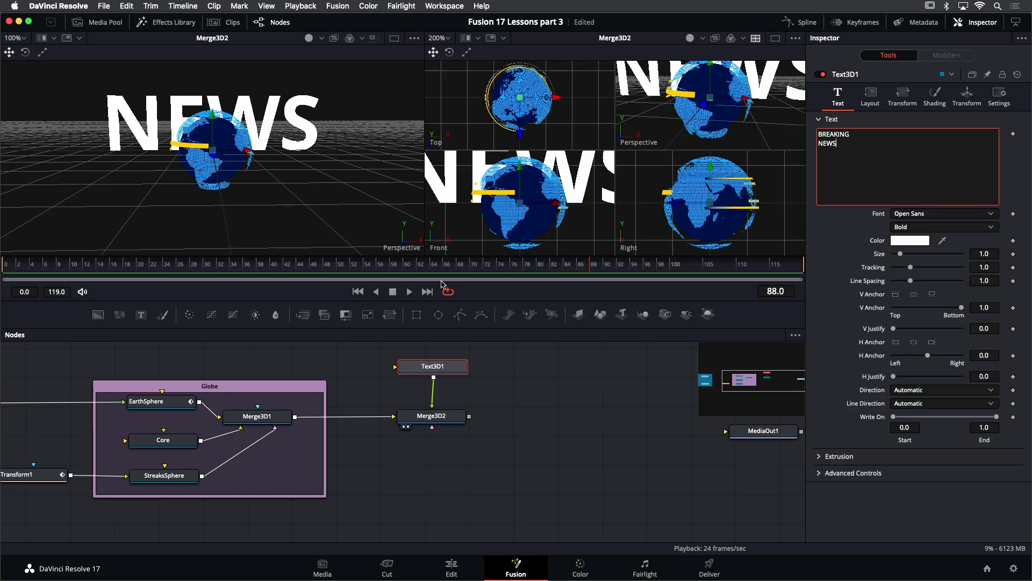
# - Widen the first viewer and set the text's line spacing to about 0.567
pyautogui.moveTo(477, 299); pyautogui.dragTo(478, 355)
pyautogui.moveTo(424, 274); pyautogui.dragTo(387, 278)
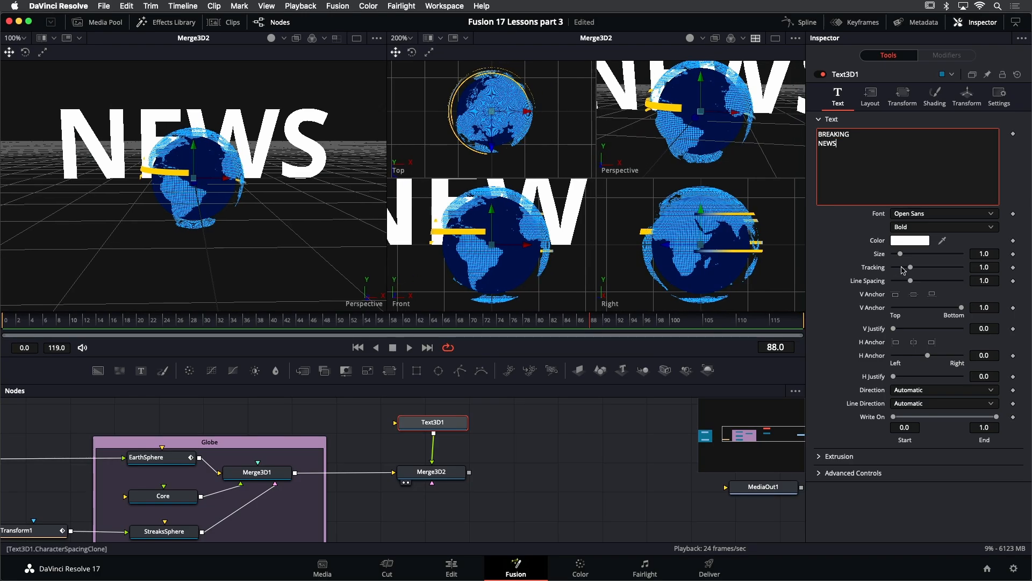
pyautogui.moveTo(911, 280); pyautogui.dragTo(903, 285)
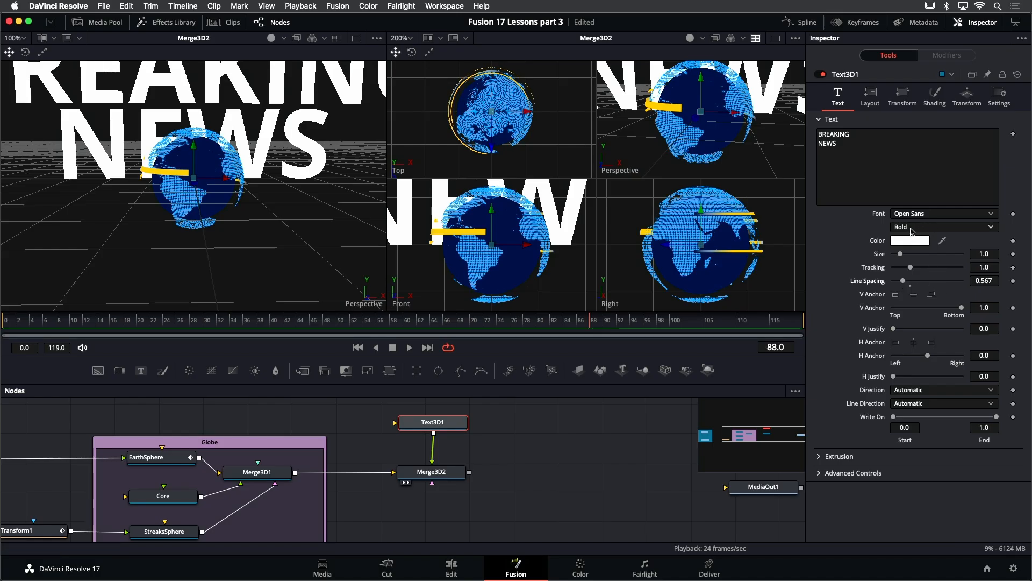
# - Set the font style to Extrabold Italic and the text size to 0.28
pyautogui.click(913, 230)
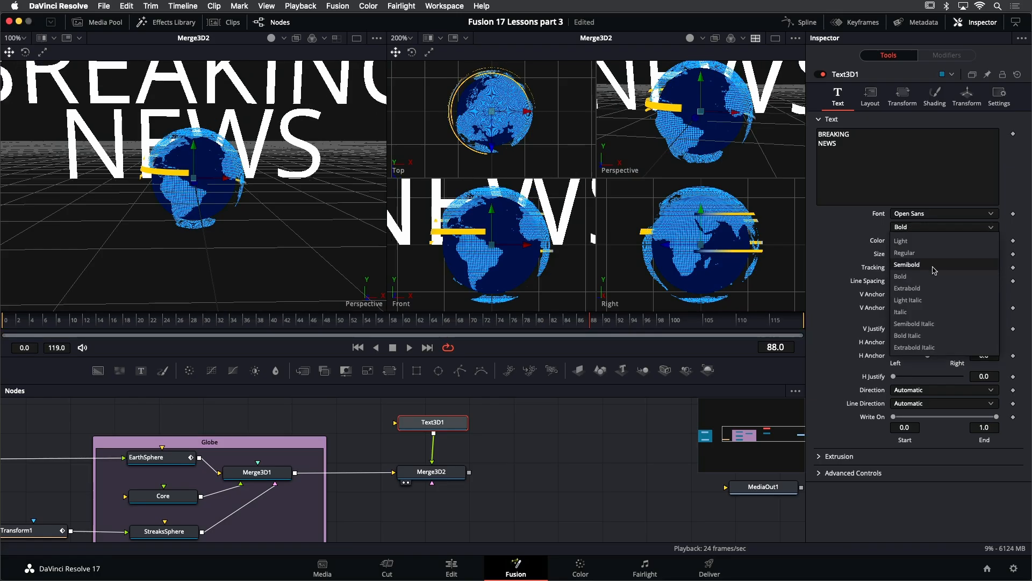
pyautogui.click(944, 351)
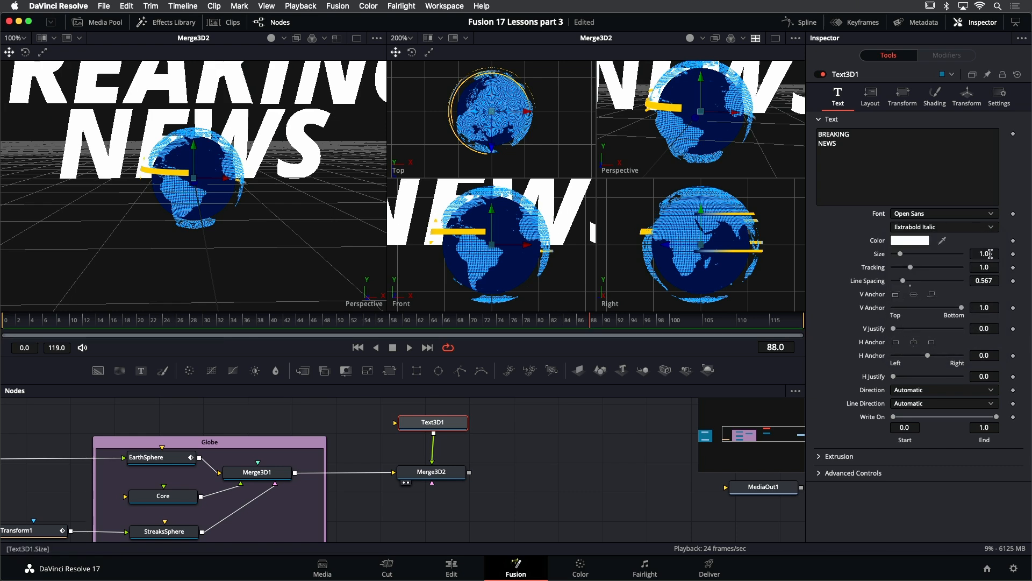
pyautogui.moveTo(988, 254)
pyautogui.mouseDown()
pyautogui.moveTo(949, 254)
pyautogui.moveTo(990, 257)
pyautogui.mouseUp()
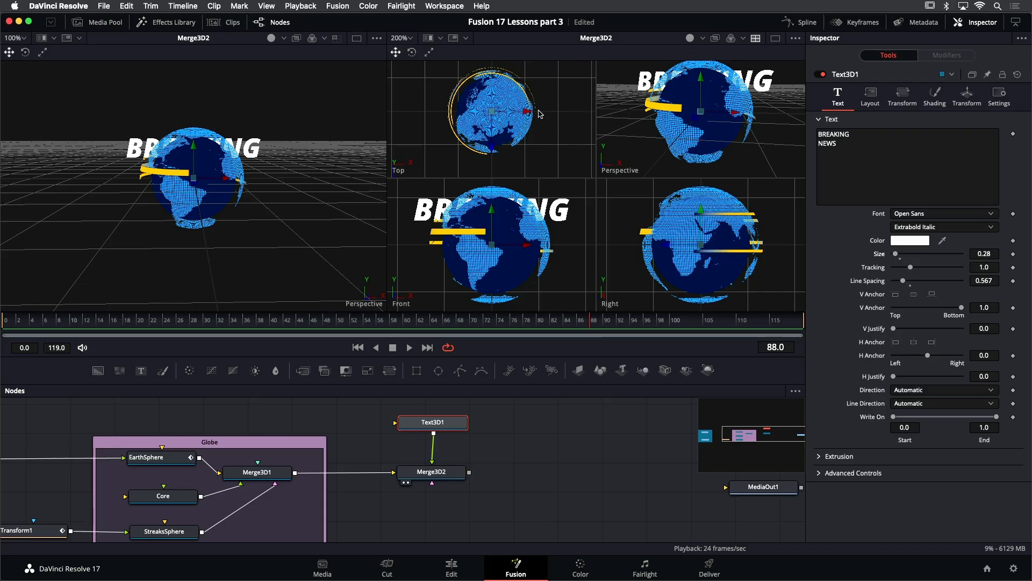
# - Move the text down and forward so it sits in front of the globe
pyautogui.moveTo(495, 143); pyautogui.dragTo(517, 197)
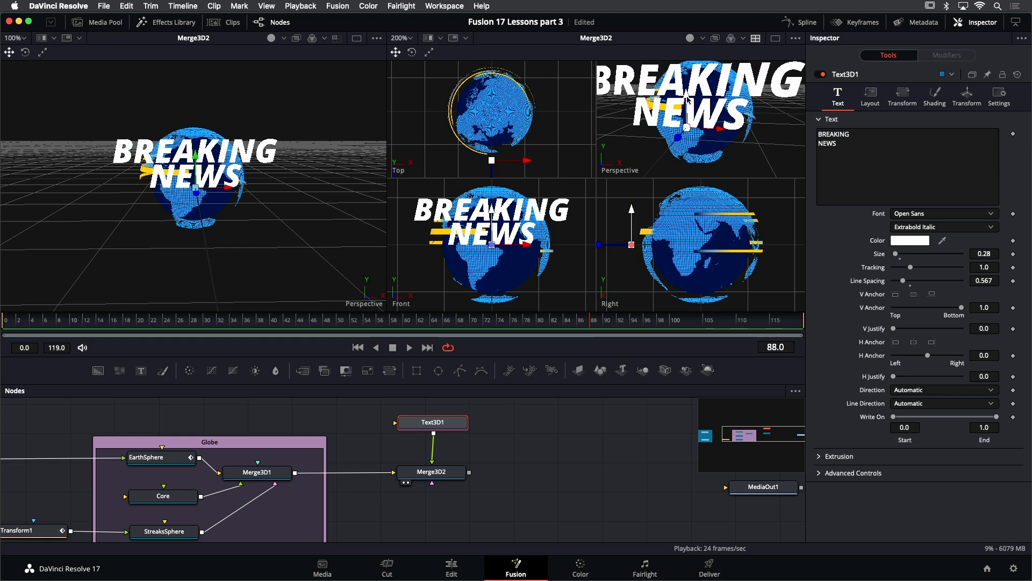
pyautogui.moveTo(688, 99); pyautogui.dragTo(687, 125)
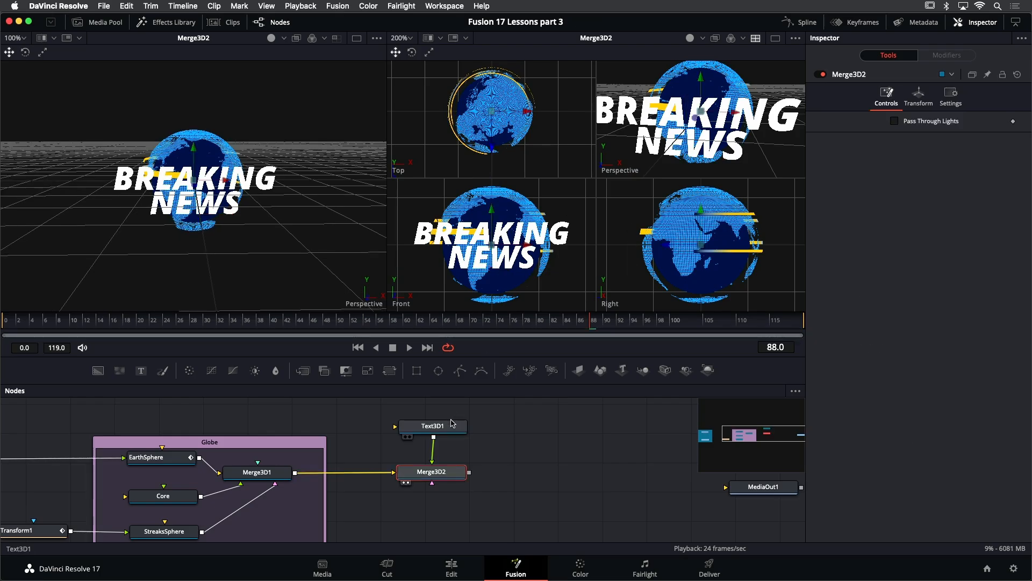
# - Show Text3D1 in the first viewer and extrude the text with a depth of about 0.1575
pyautogui.click(450, 425)
pyautogui.press('1')
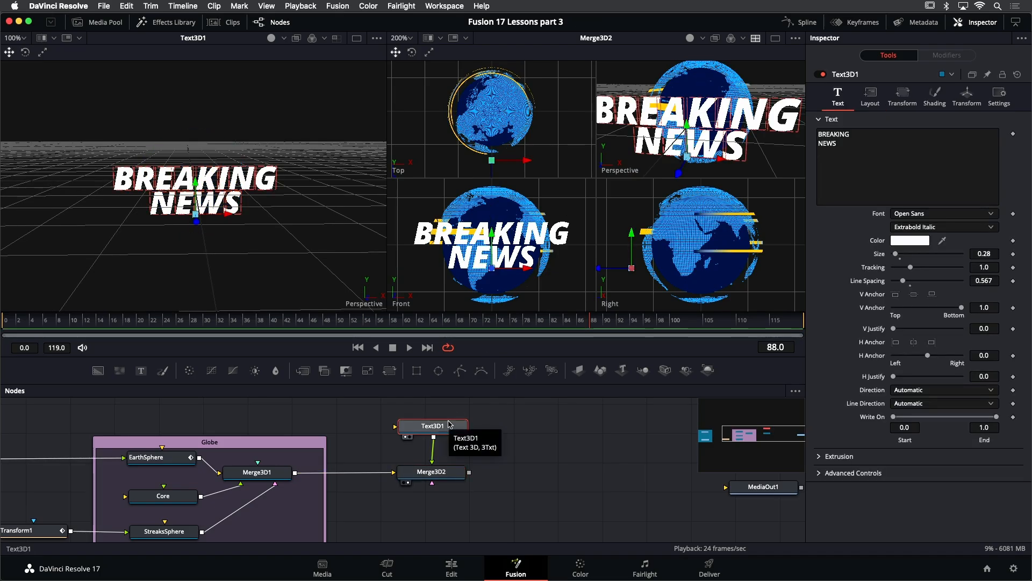
pyautogui.moveTo(275, 240); pyautogui.dragTo(200, 214)
pyautogui.scroll(2, 200, 214)
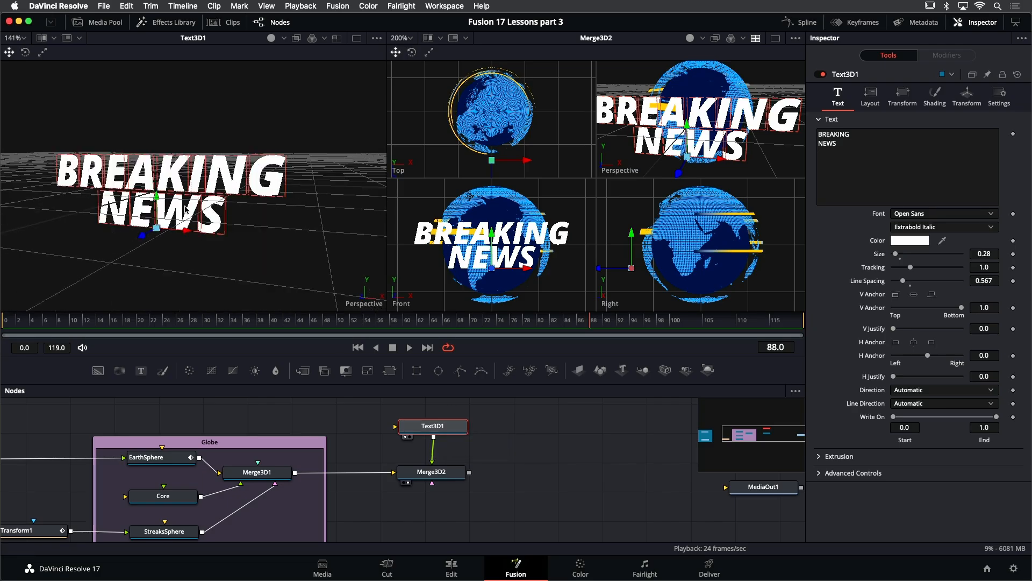
pyautogui.moveTo(241, 221); pyautogui.dragTo(248, 212)
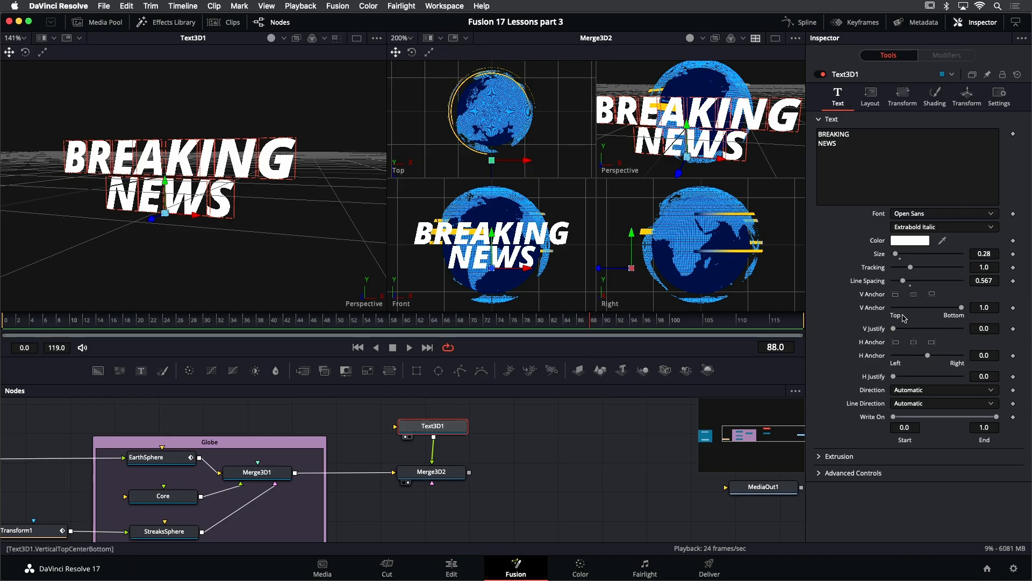
pyautogui.click(822, 458)
pyautogui.moveTo(895, 484); pyautogui.dragTo(950, 489)
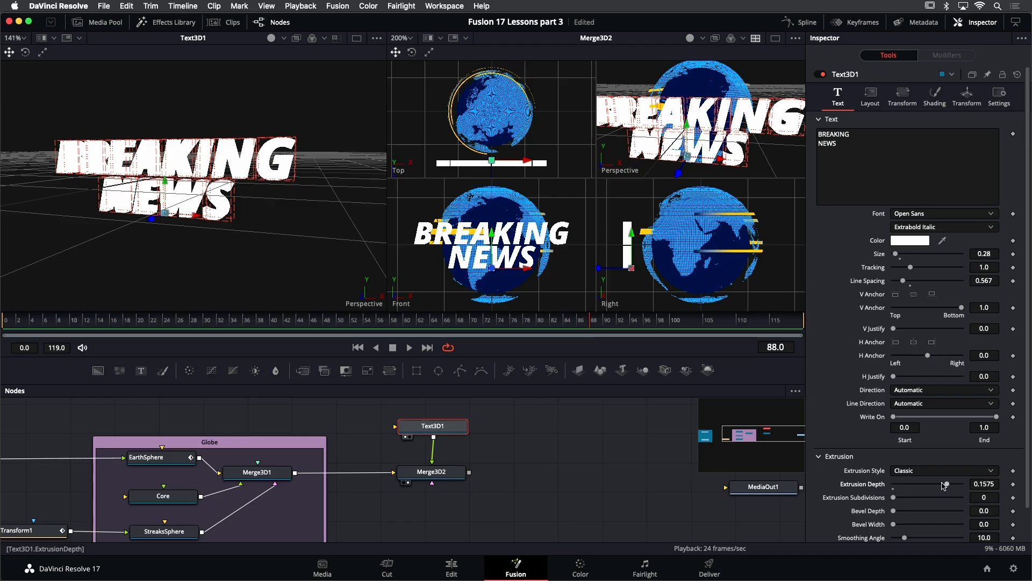
# - Turn on lighting in the first viewer and increase the extrusion depth to about 0.1701
pyautogui.click(271, 39)
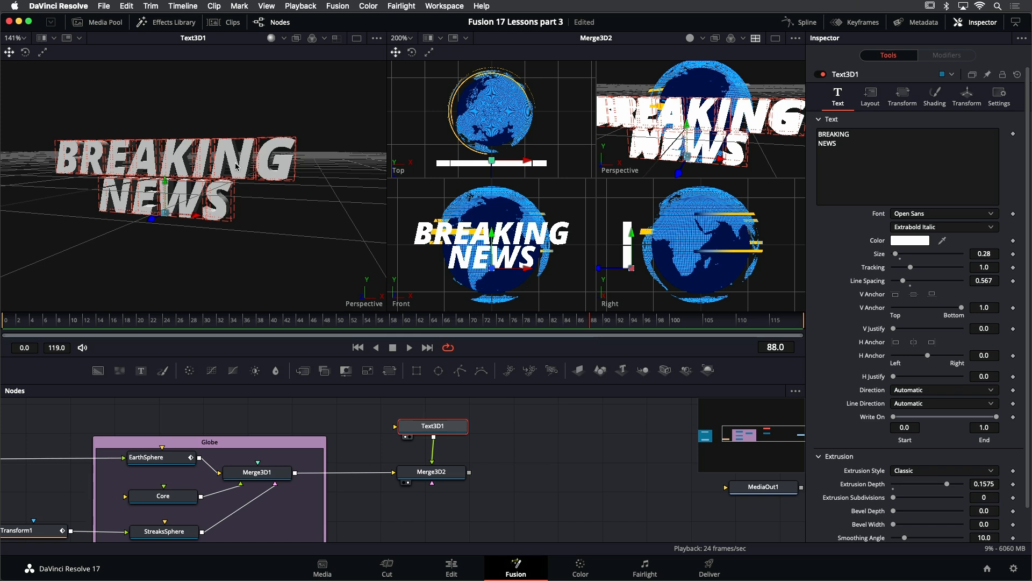
pyautogui.moveTo(230, 185); pyautogui.dragTo(185, 192)
pyautogui.moveTo(433, 426); pyautogui.dragTo(433, 427)
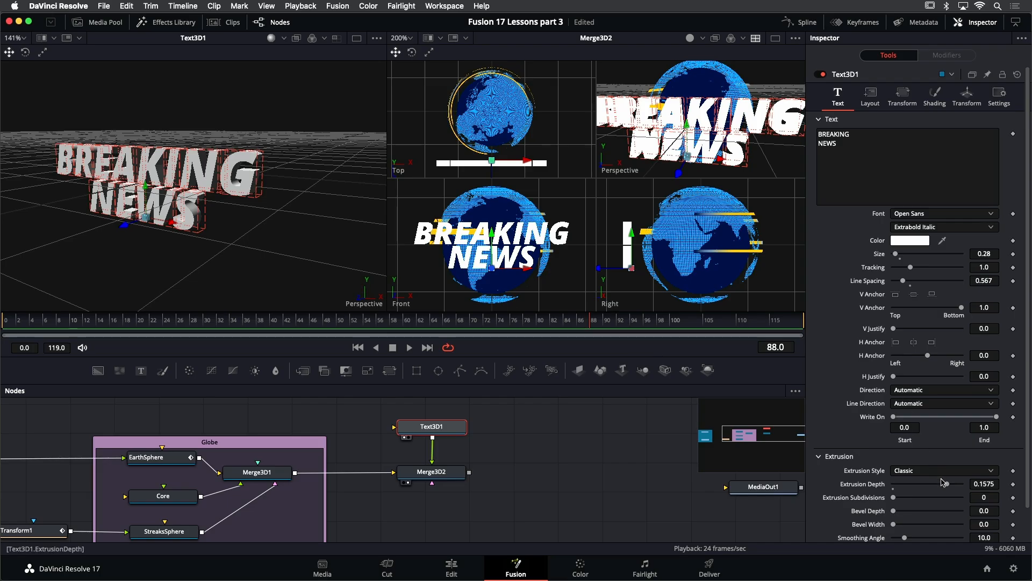
pyautogui.moveTo(947, 483); pyautogui.dragTo(953, 485)
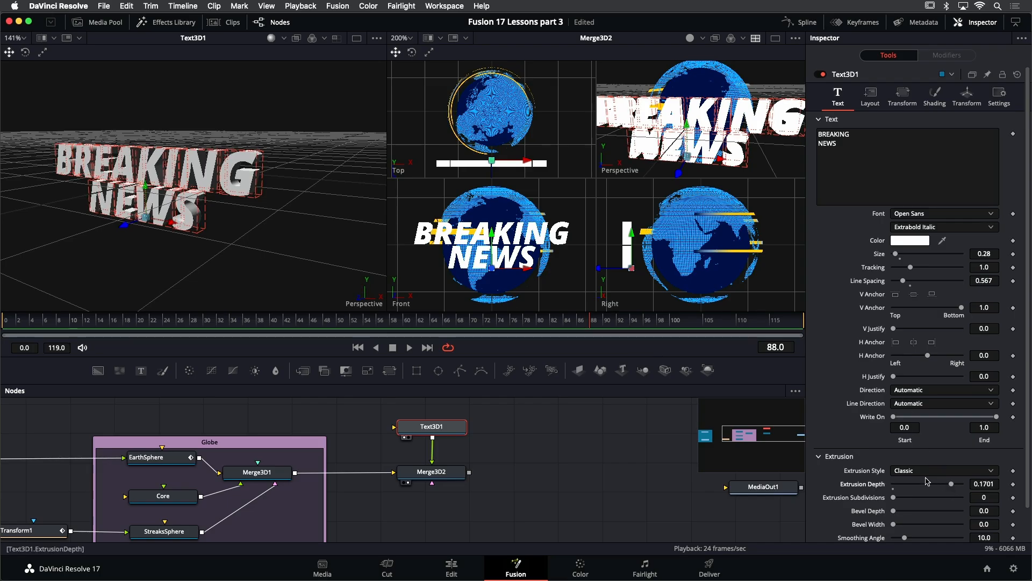
# - Add a bevel to the extruded text with a bevel depth of about 0.0063
pyautogui.scroll(4, 158, 206)
pyautogui.scroll(-2, 157, 207)
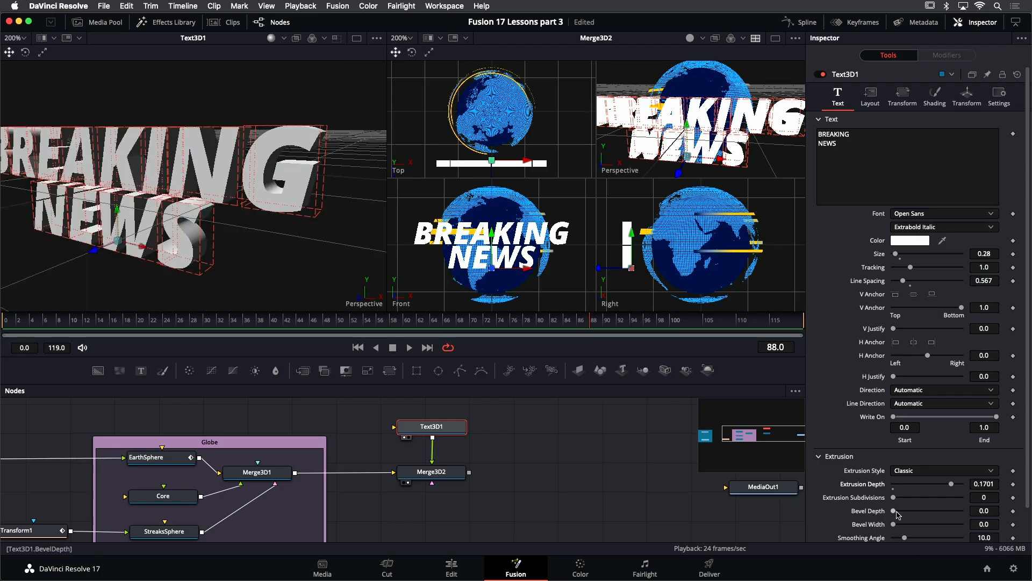
pyautogui.moveTo(894, 511)
pyautogui.mouseDown()
pyautogui.moveTo(898, 529)
pyautogui.moveTo(894, 515)
pyautogui.mouseUp()
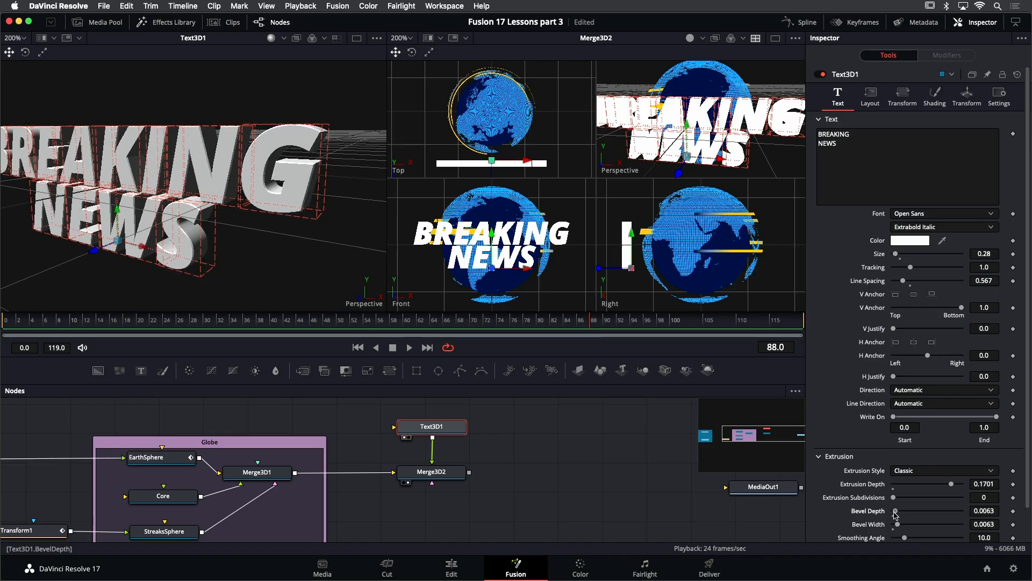
pyautogui.moveTo(203, 251); pyautogui.dragTo(274, 244)
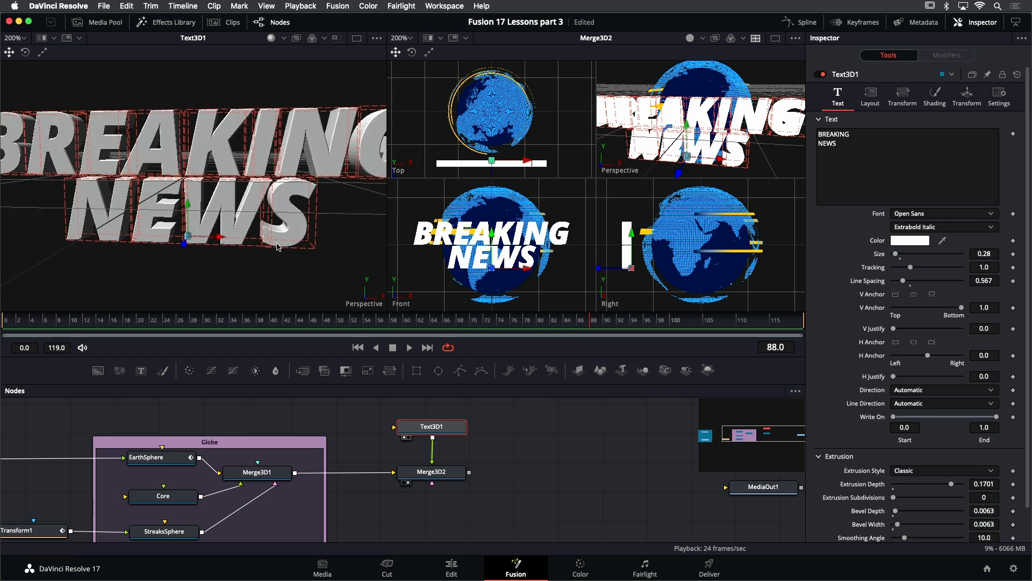
pyautogui.scroll(-1, 282, 231)
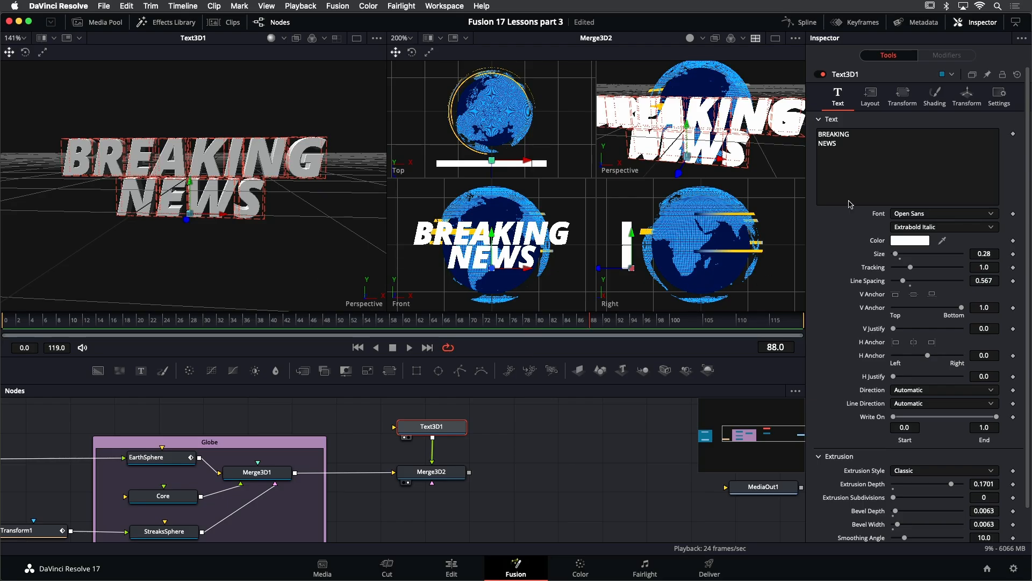
# - Turn off Use One Material, set the face material colour to dark red and specular intensity to about 0.449
pyautogui.click(934, 105)
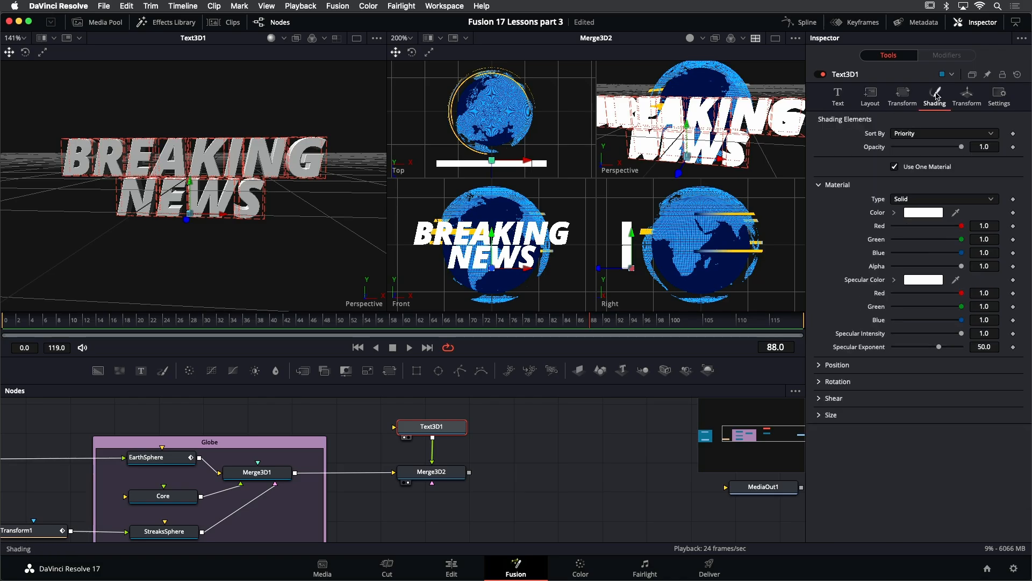
pyautogui.click(894, 167)
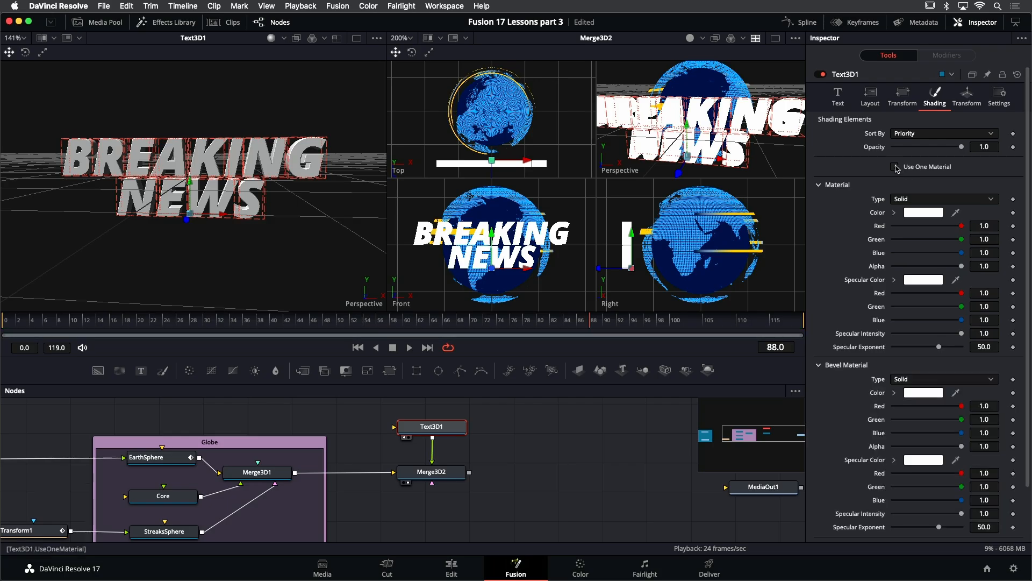
pyautogui.click(893, 212)
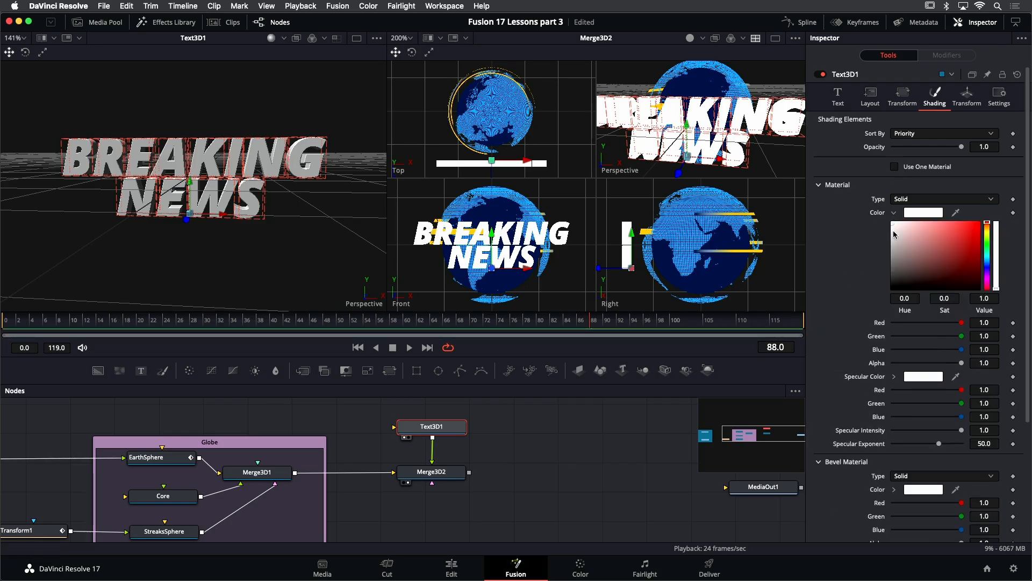
pyautogui.moveTo(964, 253); pyautogui.dragTo(986, 260)
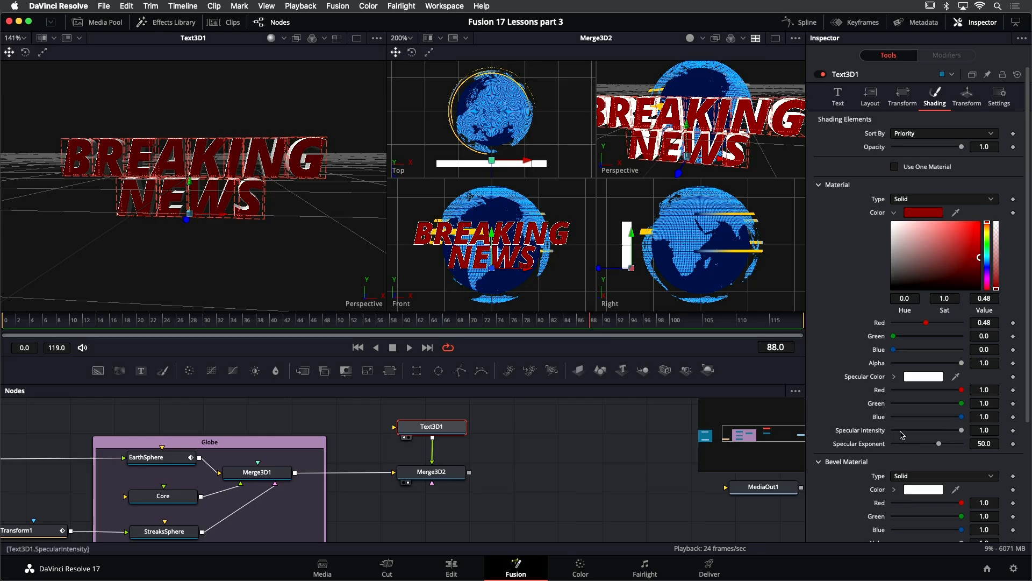
pyautogui.moveTo(961, 430); pyautogui.dragTo(924, 433)
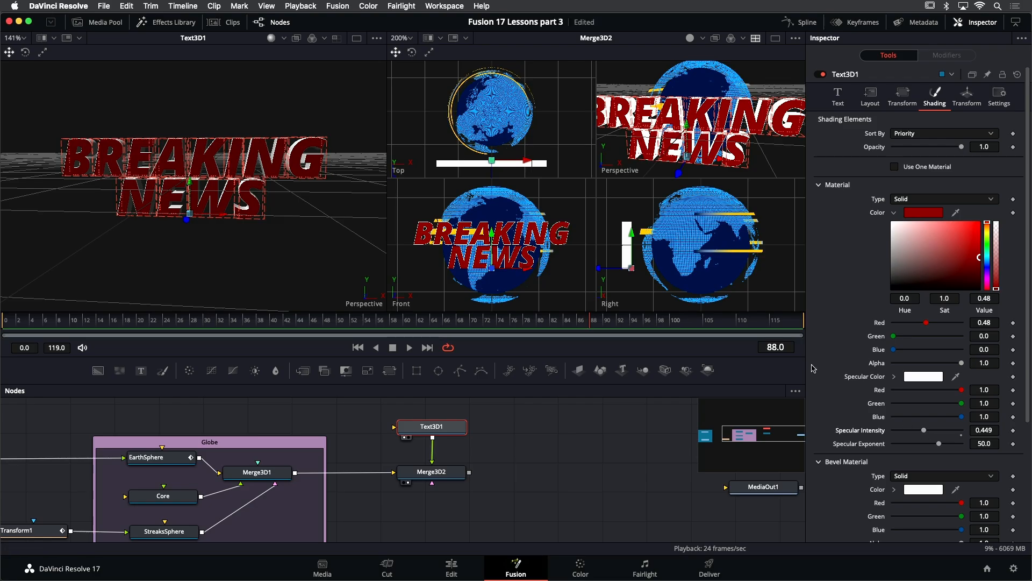
# - Change the text's face material type to Image
pyautogui.moveTo(285, 246)
pyautogui.mouseDown()
pyautogui.moveTo(260, 248)
pyautogui.moveTo(321, 252)
pyautogui.moveTo(273, 243)
pyautogui.mouseUp()
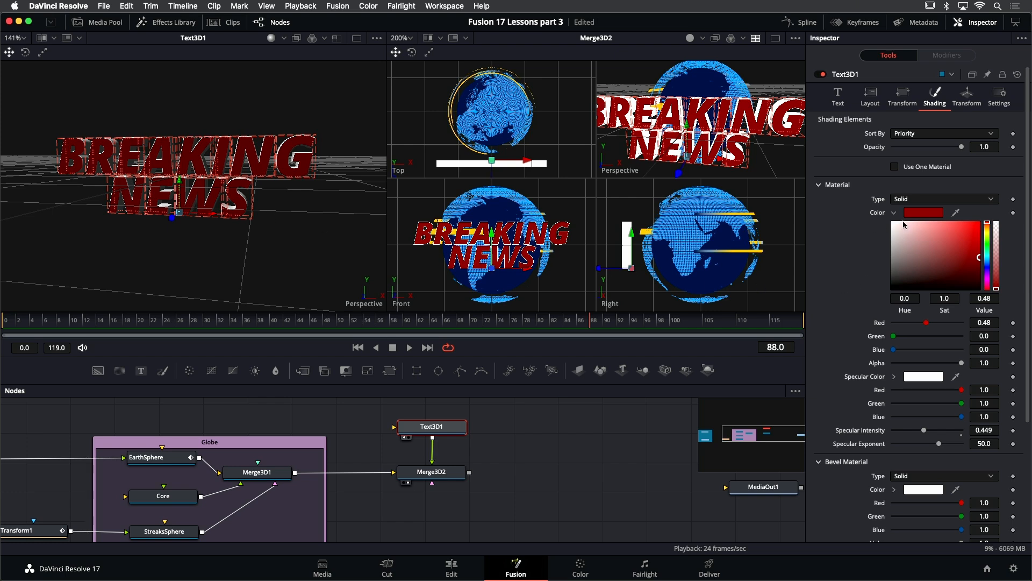
pyautogui.click(932, 202)
pyautogui.click(918, 225)
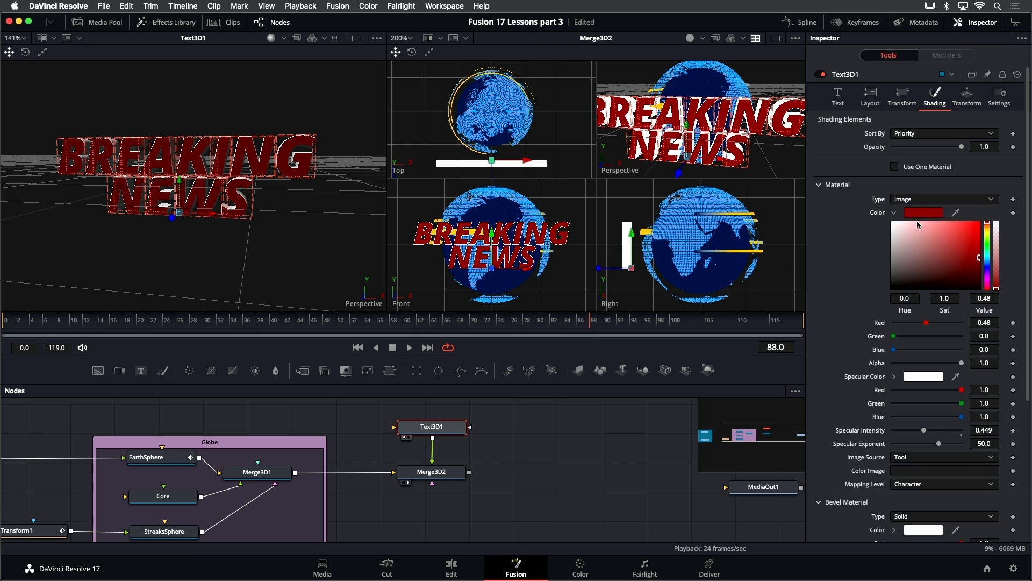
# - Bring moon.tif from the Media Pool into the node graph as a new MediaIn node
pyautogui.moveTo(383, 439); pyautogui.dragTo(510, 491)
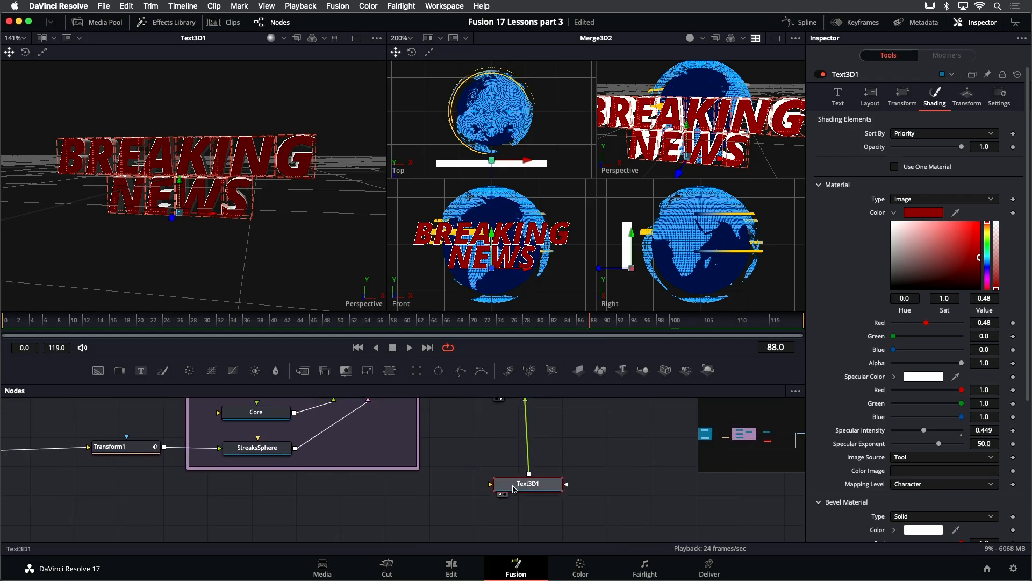
pyautogui.moveTo(194, 494); pyautogui.dragTo(328, 496)
pyautogui.click(105, 23)
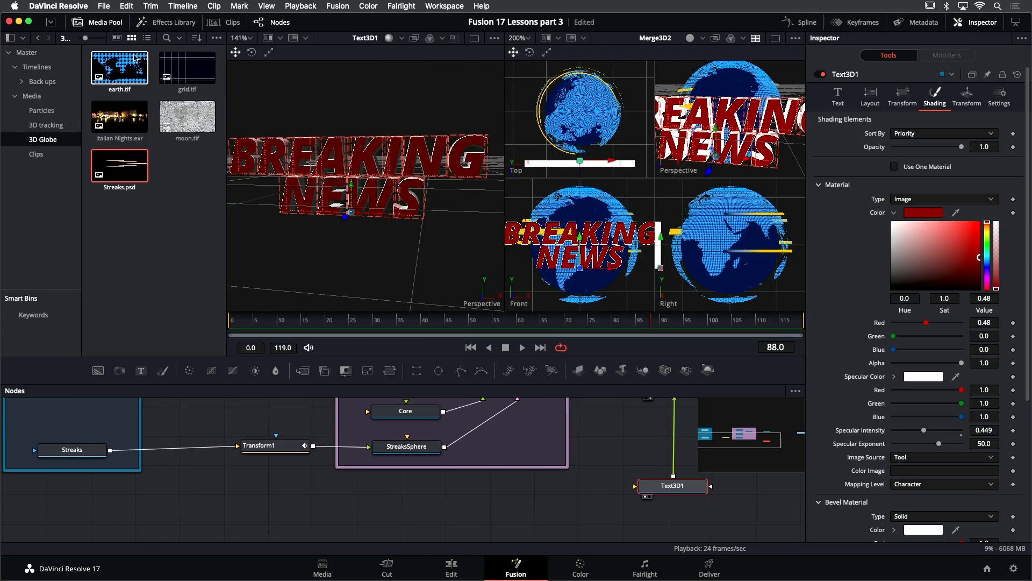
pyautogui.moveTo(190, 118); pyautogui.dragTo(72, 508)
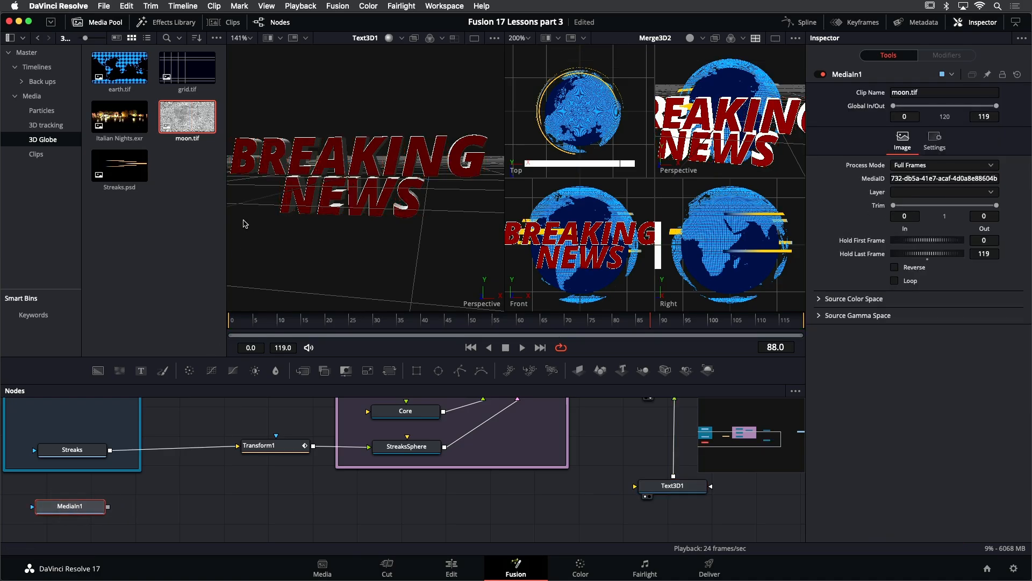
pyautogui.click(99, 23)
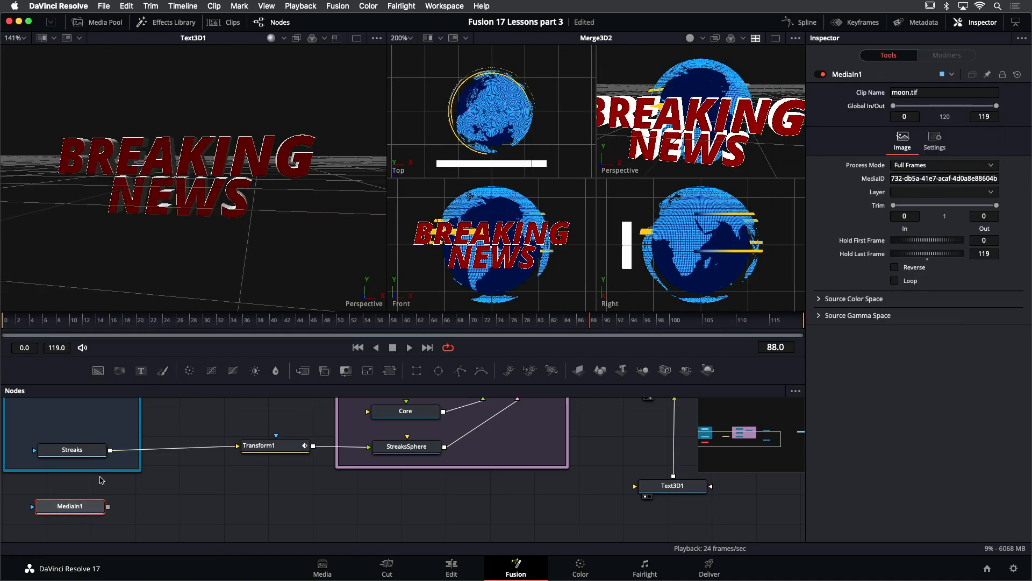
# - Rename the moon.tif MediaIn node to texture
pyautogui.press('F2')
pyautogui.write('texture')
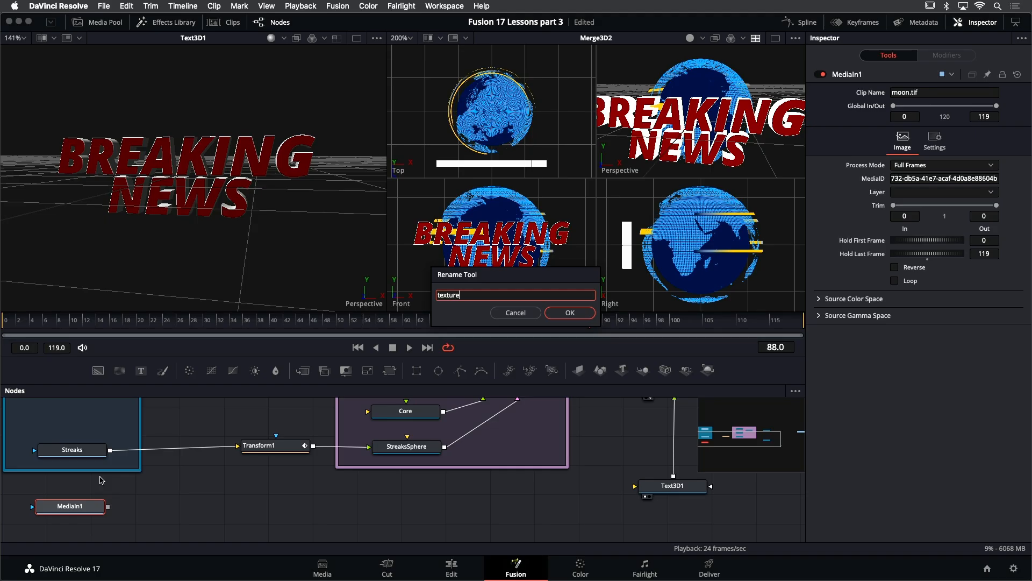
pyautogui.press('Return')
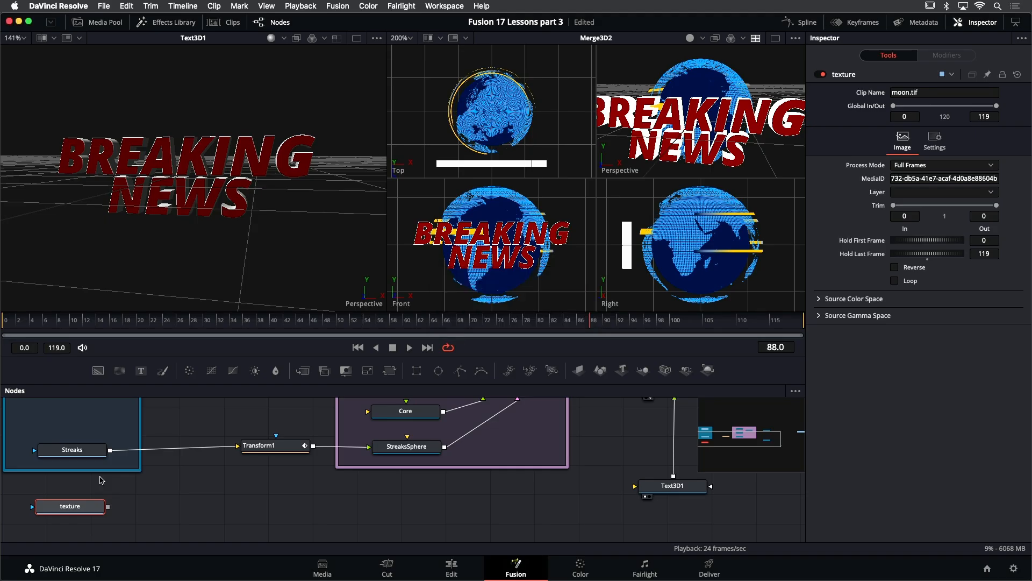
pyautogui.click(101, 479)
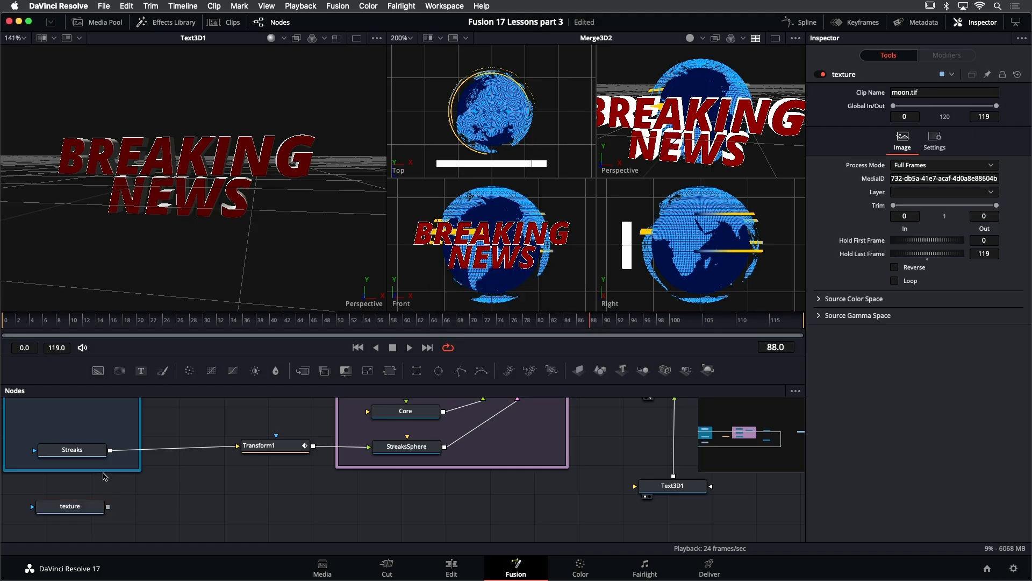
# - Enlarge the Streaks backdrop to enclose the texture node and connect texture's output to Text3D1
pyautogui.moveTo(105, 472); pyautogui.dragTo(116, 544)
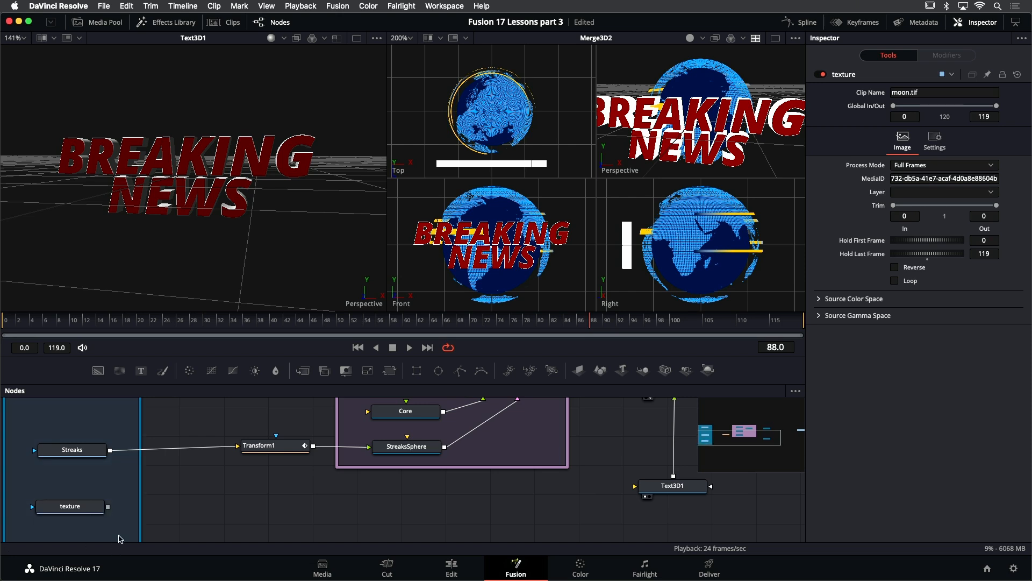
pyautogui.moveTo(108, 507); pyautogui.dragTo(665, 491)
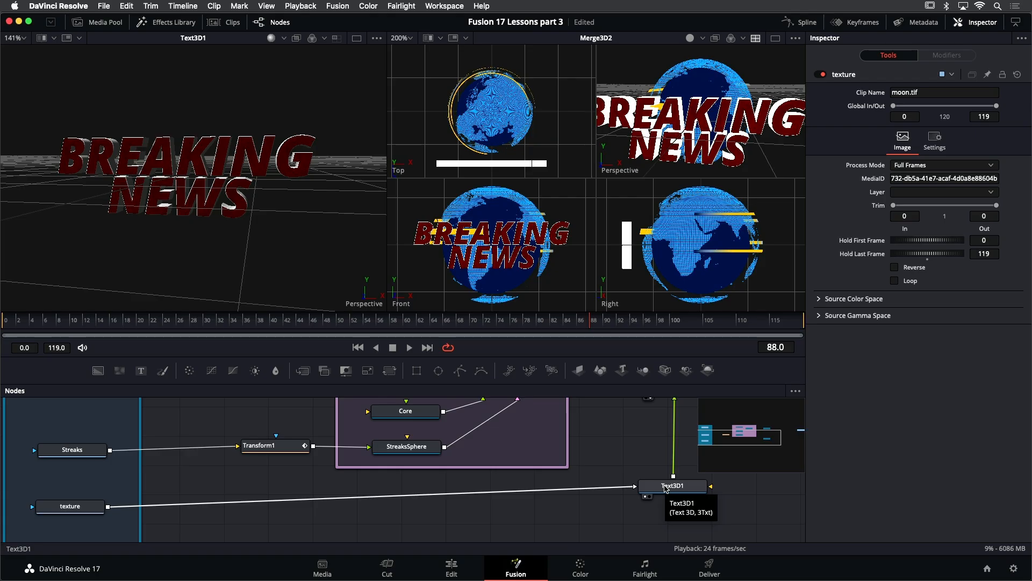
# - Try a Brightness Contrast node between texture and Text3D1, adjusting it before deleting it again
pyautogui.moveTo(85, 511); pyautogui.dragTo(89, 504)
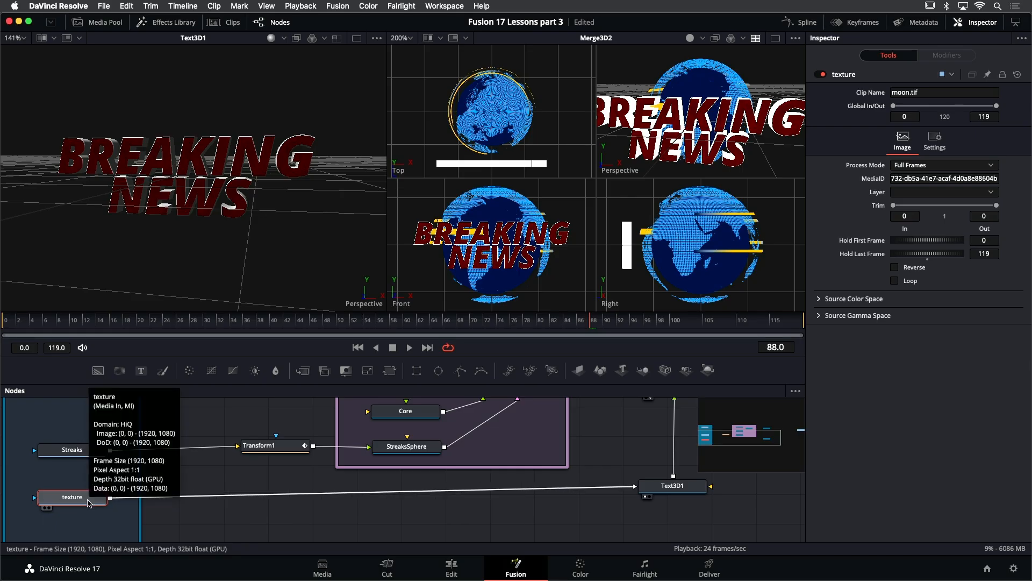
pyautogui.hotkey('shift', 'space')
pyautogui.write('bc')
pyautogui.press('Return')
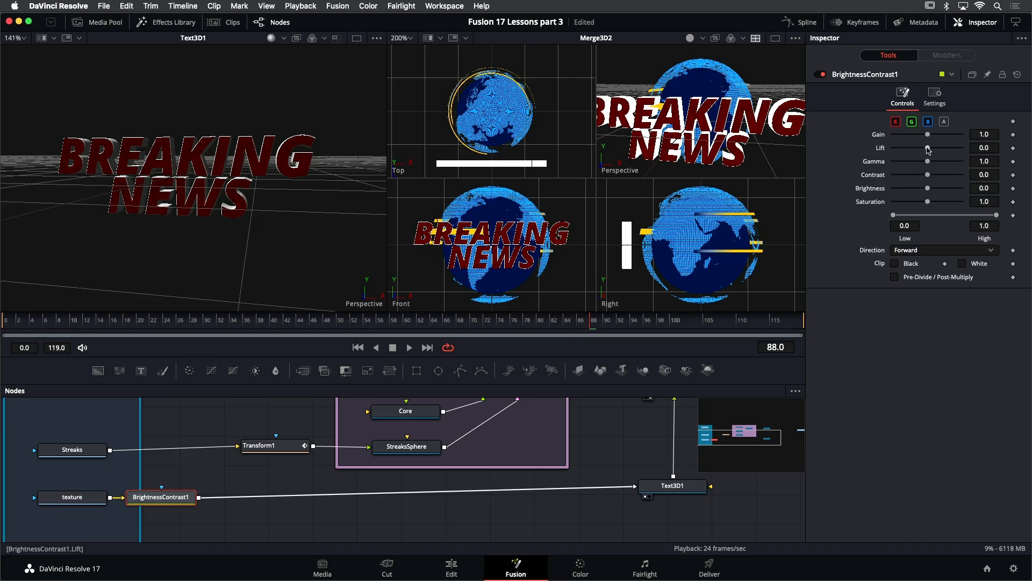
pyautogui.moveTo(928, 136)
pyautogui.mouseDown()
pyautogui.moveTo(925, 163)
pyautogui.moveTo(902, 163)
pyautogui.moveTo(935, 140)
pyautogui.mouseUp()
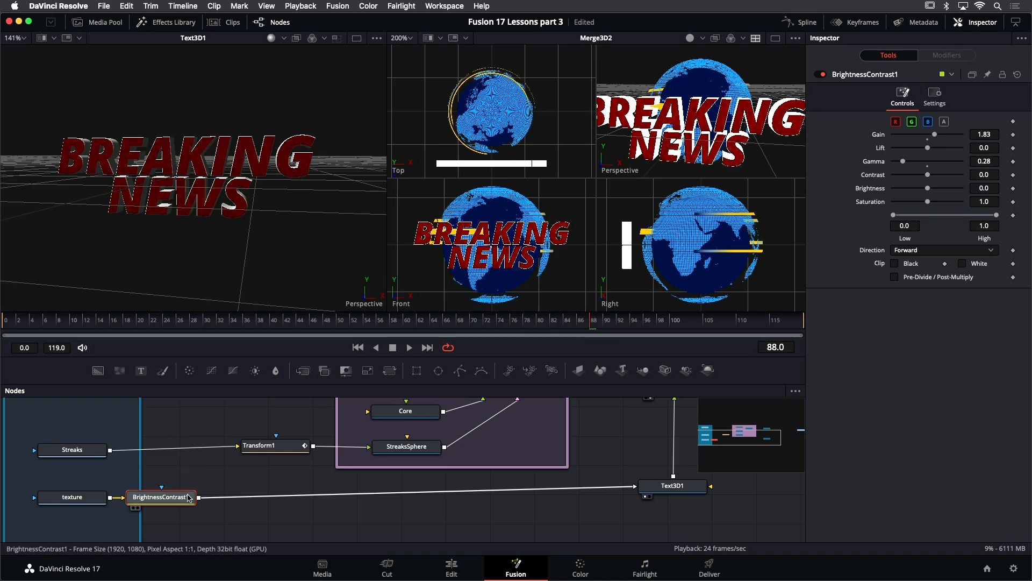
pyautogui.press('Delete')
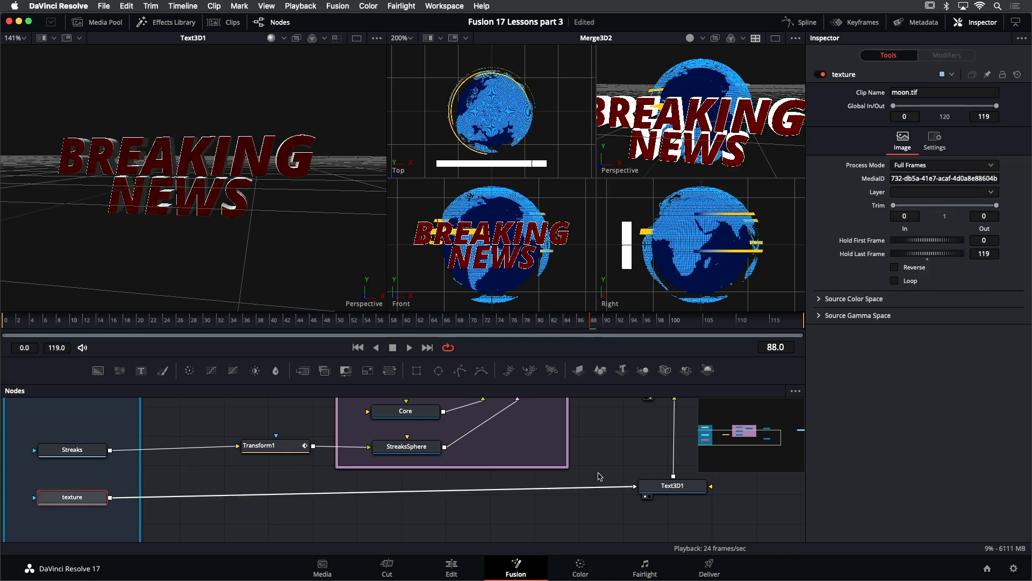
# - Insert a Bender 3D node between Text3D1 and Merge3D2
pyautogui.moveTo(622, 447); pyautogui.dragTo(475, 492)
pyautogui.moveTo(593, 480); pyautogui.dragTo(563, 480)
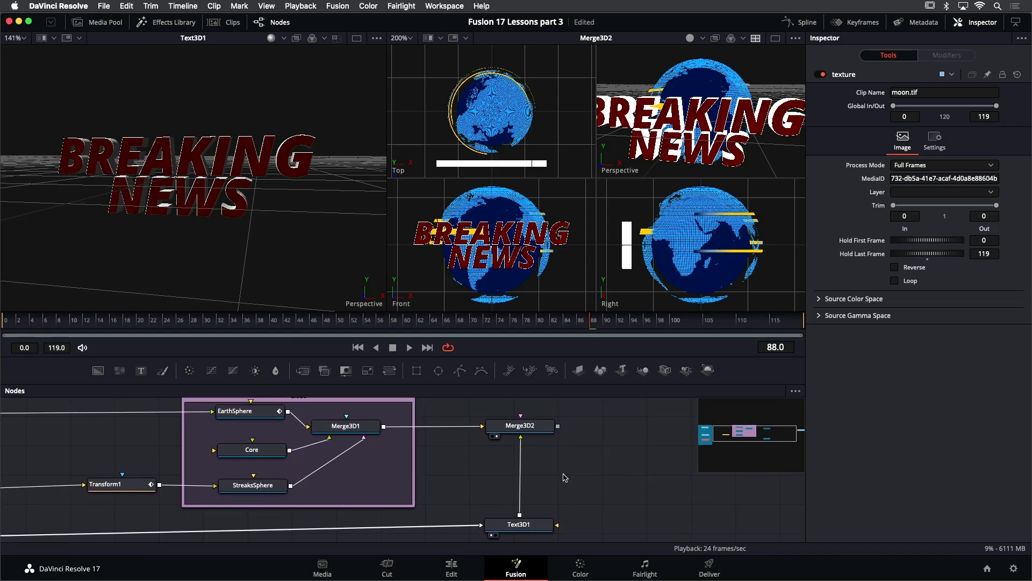
pyautogui.moveTo(279, 222)
pyautogui.mouseDown()
pyautogui.moveTo(288, 253)
pyautogui.moveTo(285, 240)
pyautogui.mouseUp()
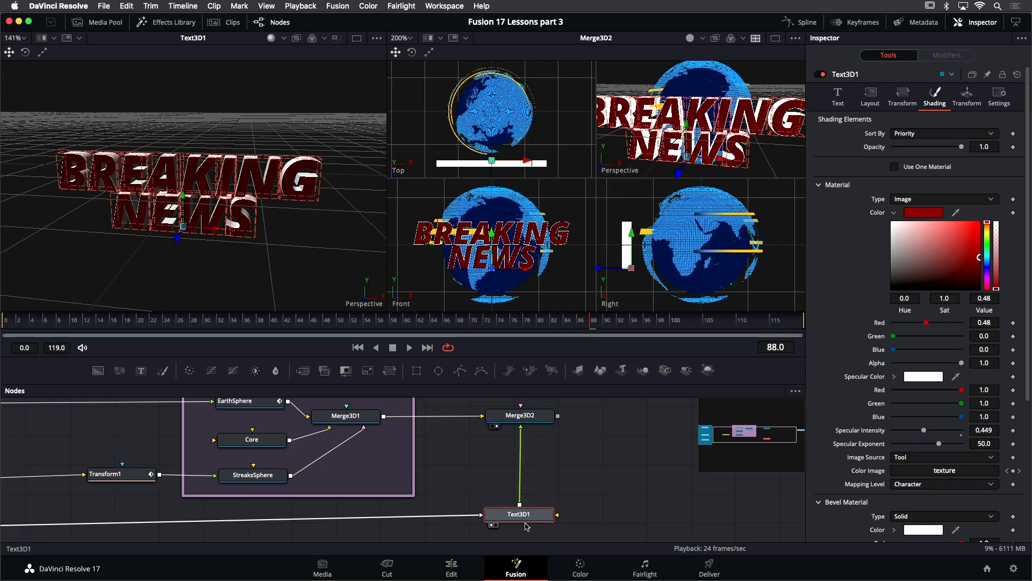
pyautogui.hotkey('shift', 'space')
pyautogui.write('bc')
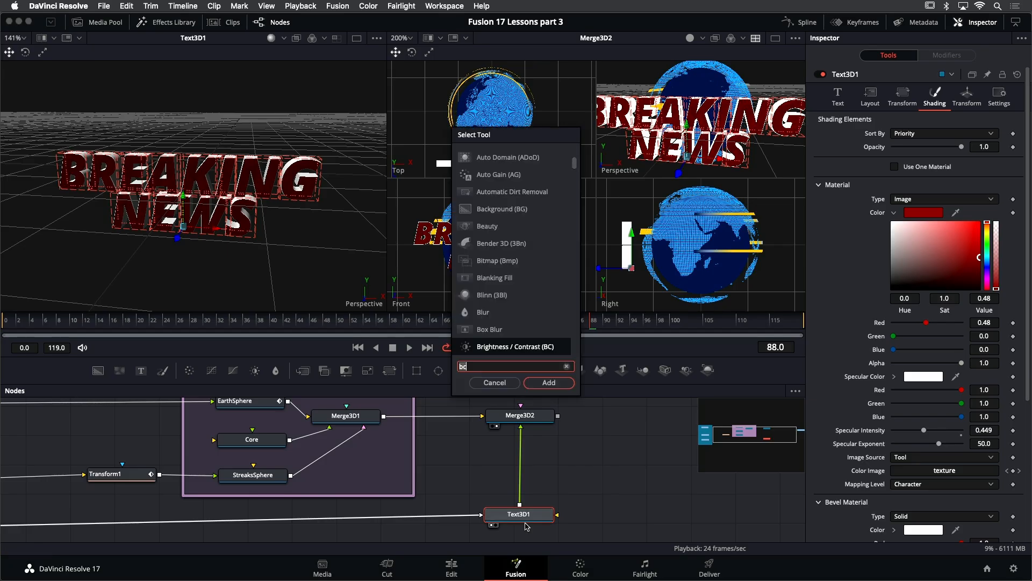
pyautogui.press('BackSpace')
pyautogui.write('en')
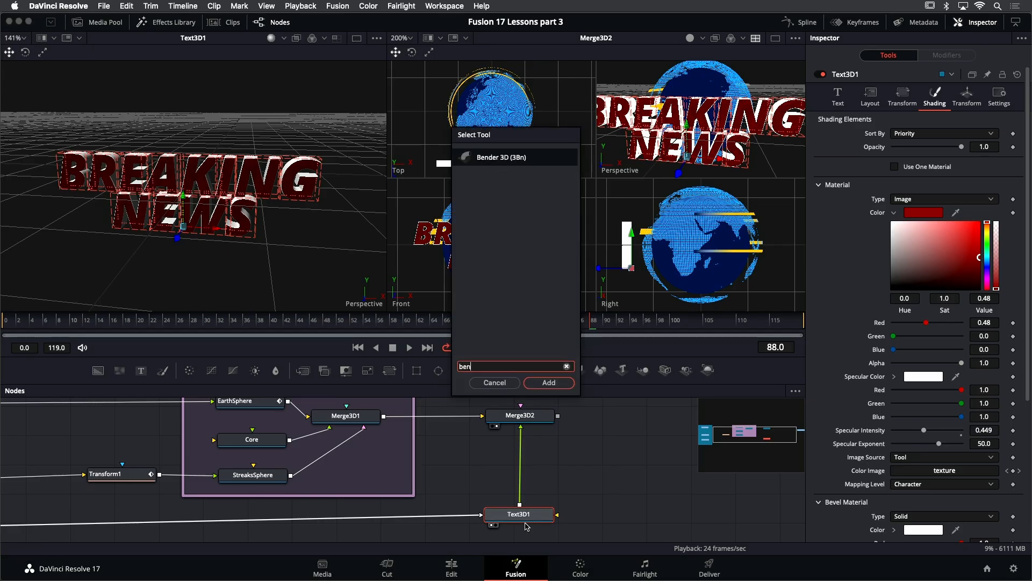
pyautogui.press('Return')
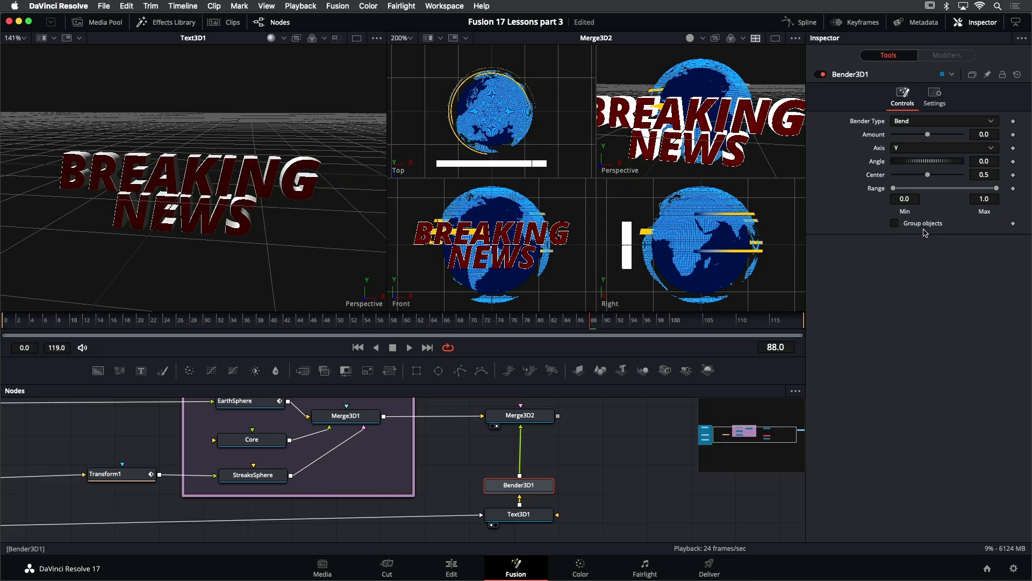
# - Show the Bender3D1 result in the left viewer and enable Group objects on the bender
pyautogui.moveTo(927, 135)
pyautogui.mouseDown()
pyautogui.moveTo(913, 137)
pyautogui.moveTo(921, 135)
pyautogui.mouseUp()
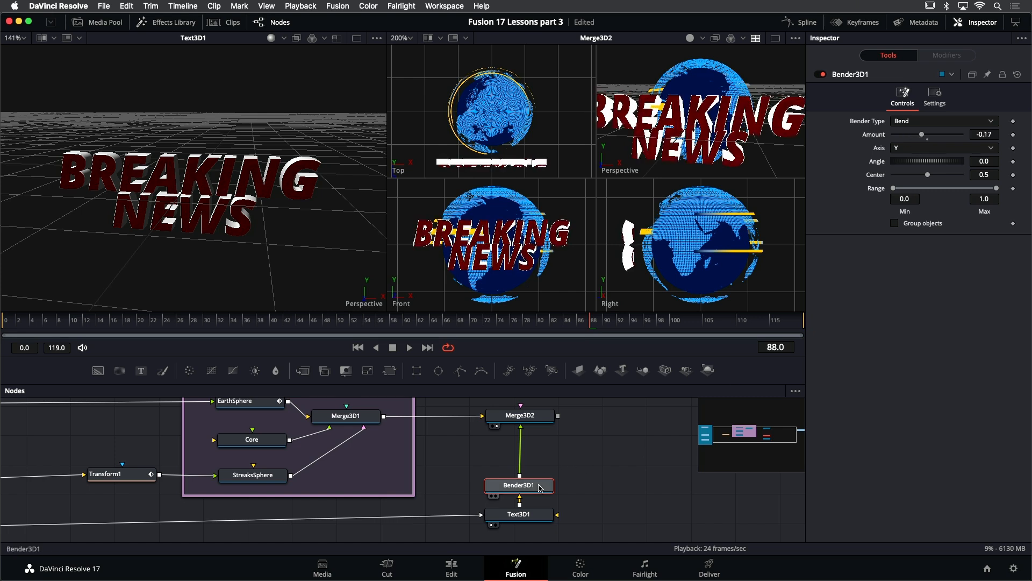
pyautogui.press('1')
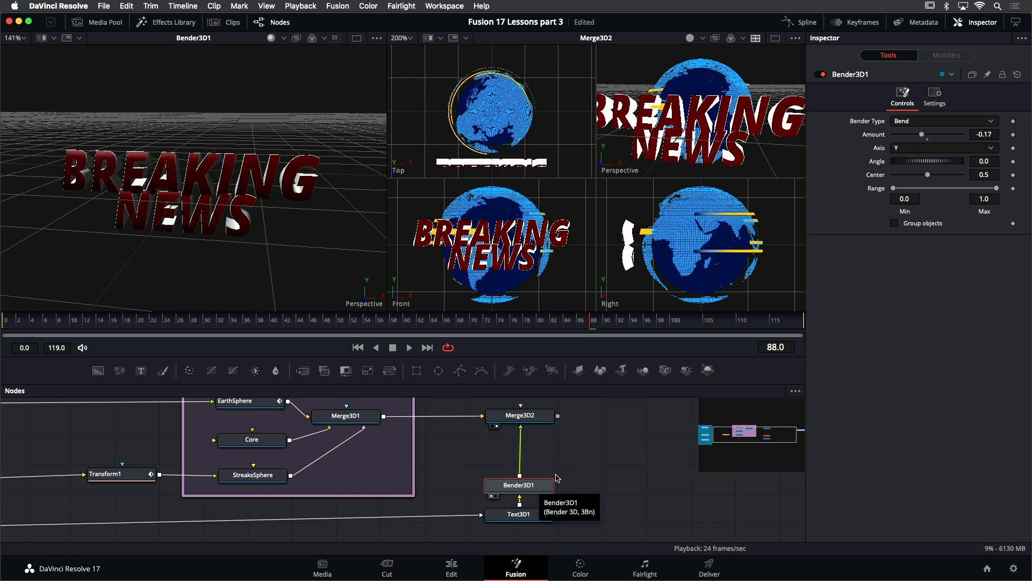
pyautogui.moveTo(923, 134)
pyautogui.mouseDown()
pyautogui.moveTo(940, 136)
pyautogui.moveTo(919, 135)
pyautogui.moveTo(939, 138)
pyautogui.moveTo(927, 141)
pyautogui.mouseUp()
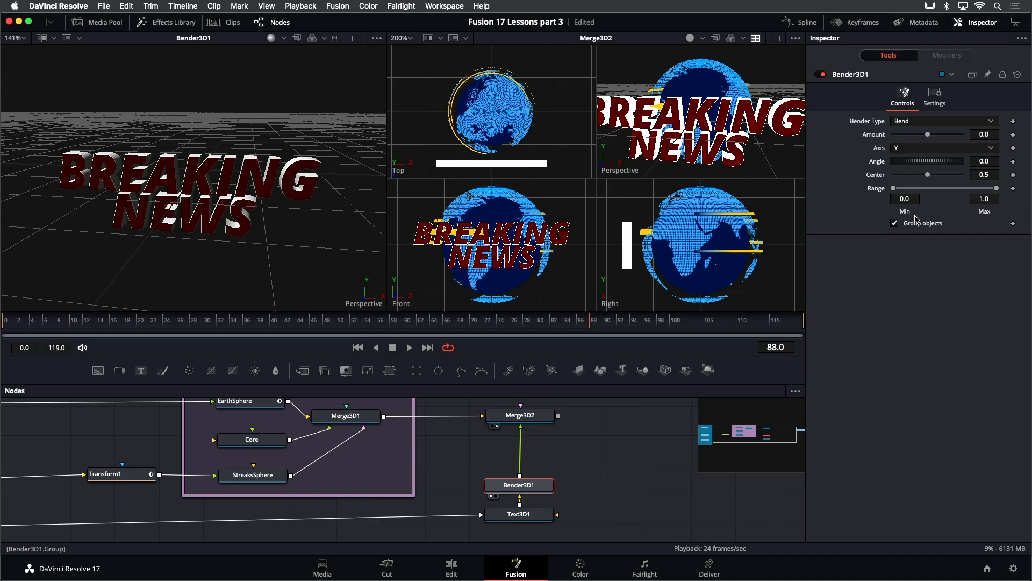
# - Set the bender's Angle to 90
pyautogui.click(975, 162)
pyautogui.write('90')
pyautogui.press('Tab')
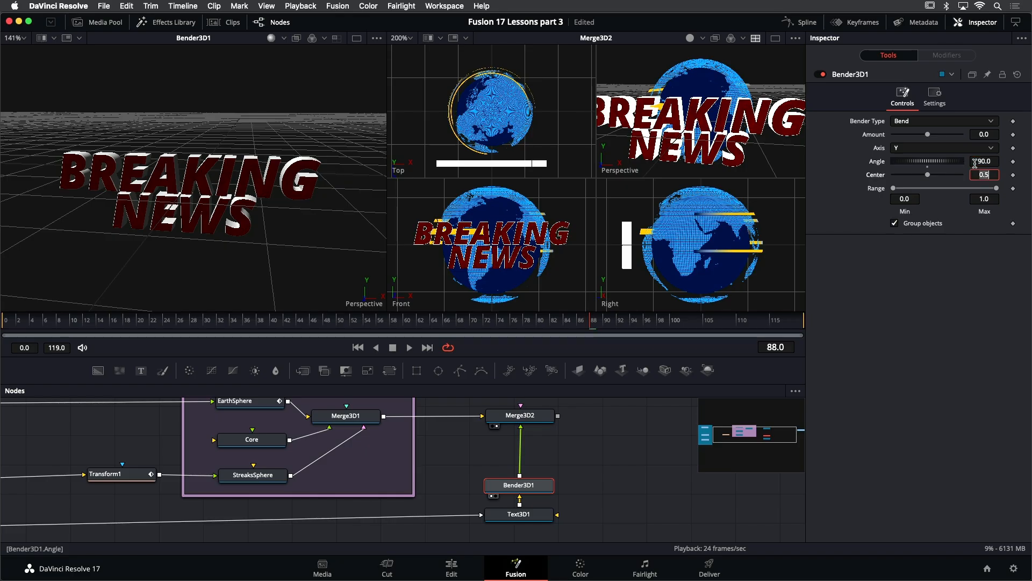
# - Set the bend axis to X and the bend amount to about -0.16
pyautogui.click(919, 151)
pyautogui.click(916, 161)
pyautogui.moveTo(928, 134); pyautogui.dragTo(921, 139)
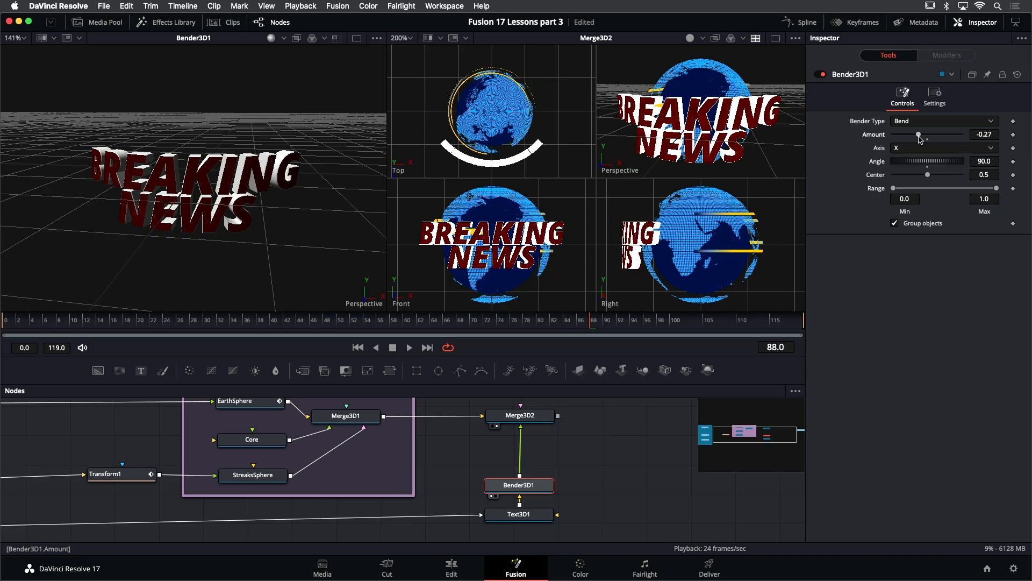
pyautogui.moveTo(303, 250); pyautogui.dragTo(320, 230)
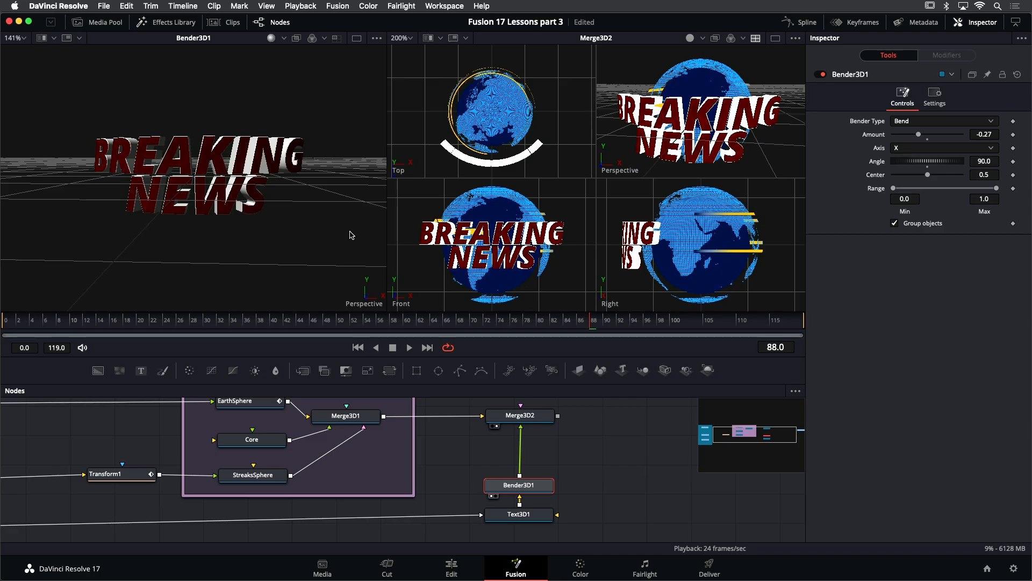
pyautogui.moveTo(919, 135); pyautogui.dragTo(924, 139)
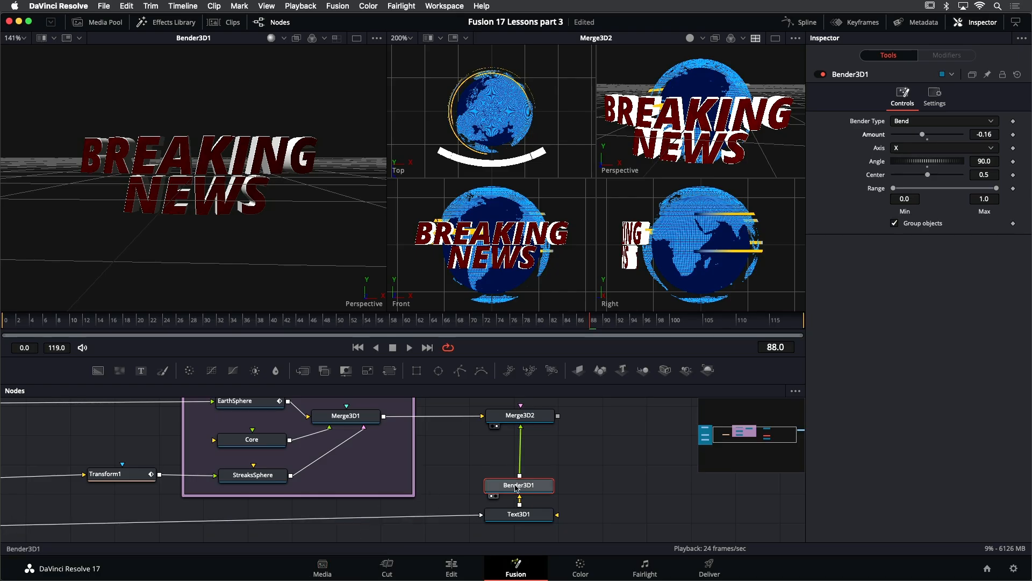
# - Try rotating the text's layout and individual characters around Y, then reset the character rotation to 0
pyautogui.click(516, 515)
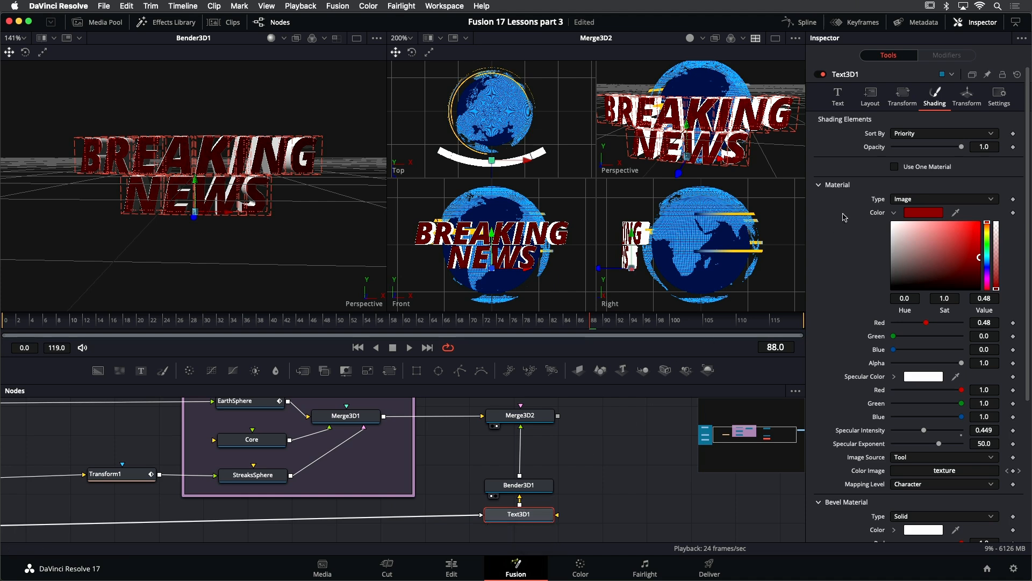
pyautogui.click(874, 100)
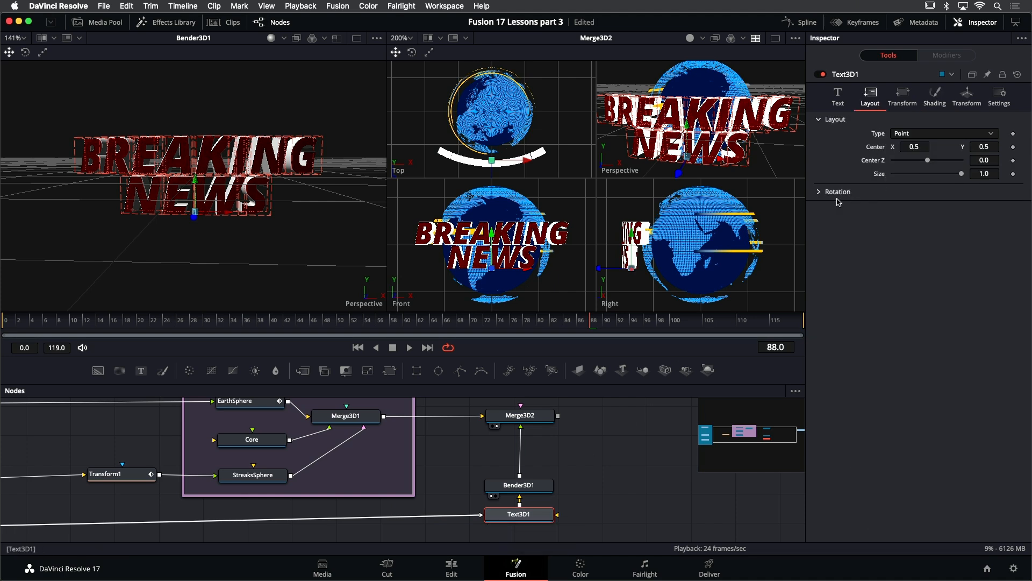
pyautogui.click(819, 194)
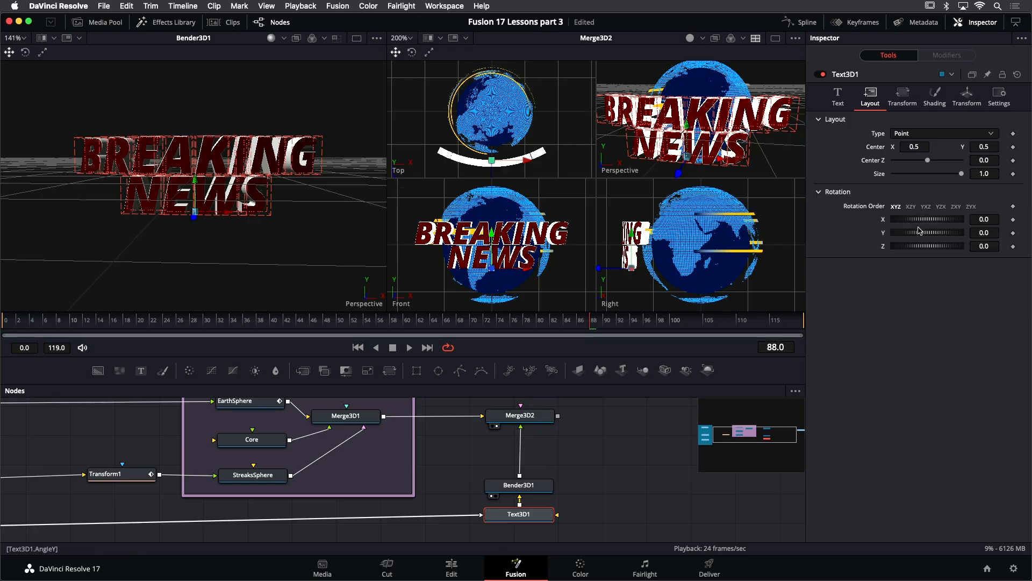
pyautogui.moveTo(917, 235)
pyautogui.mouseDown()
pyautogui.moveTo(936, 234)
pyautogui.moveTo(911, 235)
pyautogui.moveTo(934, 235)
pyautogui.moveTo(918, 235)
pyautogui.moveTo(926, 237)
pyautogui.mouseUp()
pyautogui.click(902, 96)
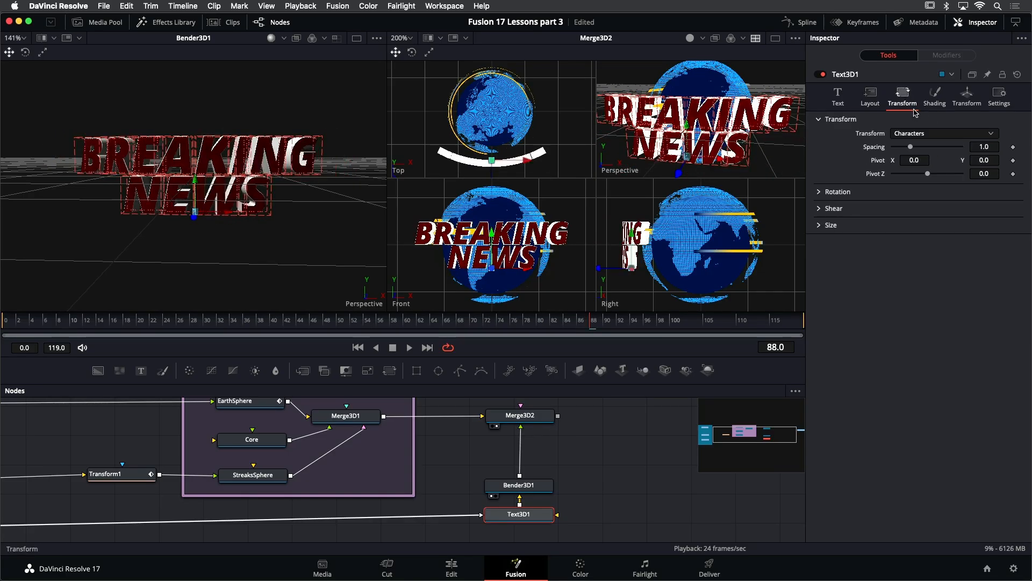
pyautogui.click(823, 193)
pyautogui.moveTo(926, 233)
pyautogui.mouseDown()
pyautogui.moveTo(917, 233)
pyautogui.moveTo(927, 234)
pyautogui.mouseUp()
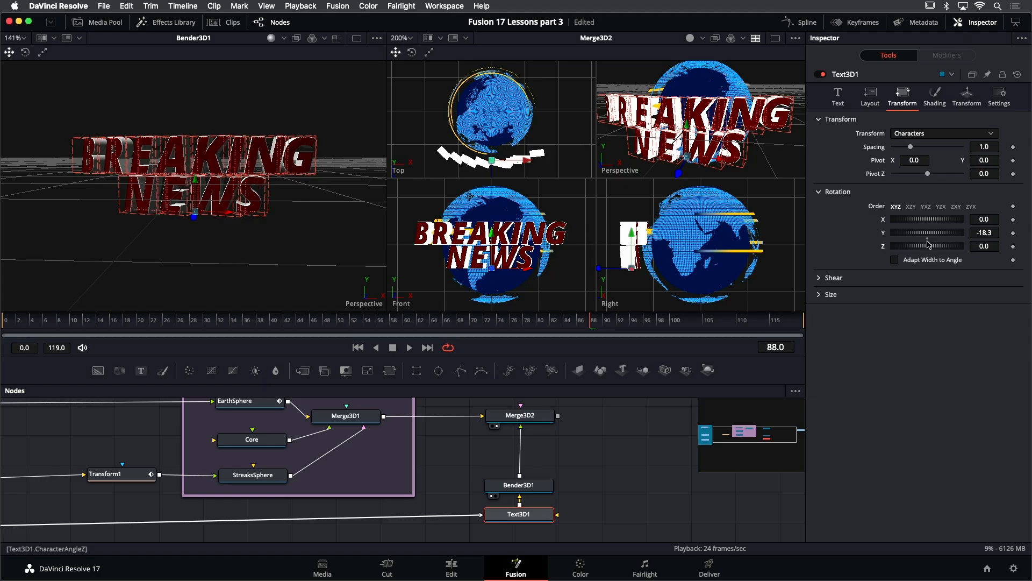
pyautogui.doubleClick(928, 235)
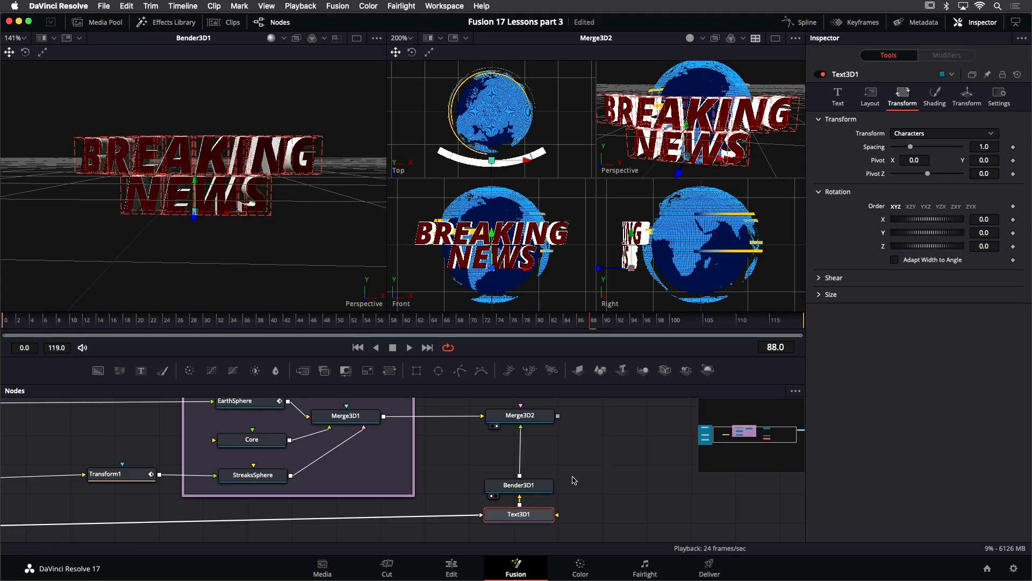
pyautogui.click(540, 486)
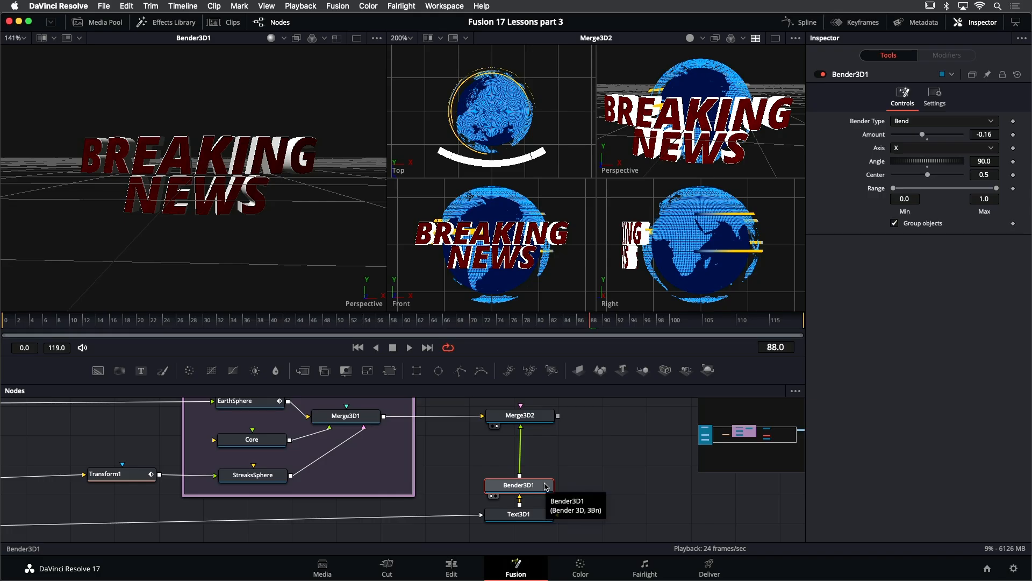
# - Insert a Transform 3D node between the bender and Merge3D2
pyautogui.hotkey('shift', 'space')
pyautogui.write('ben')
pyautogui.press('BackSpace')
pyautogui.press('BackSpace')
pyautogui.press('BackSpace')
pyautogui.write('tran')
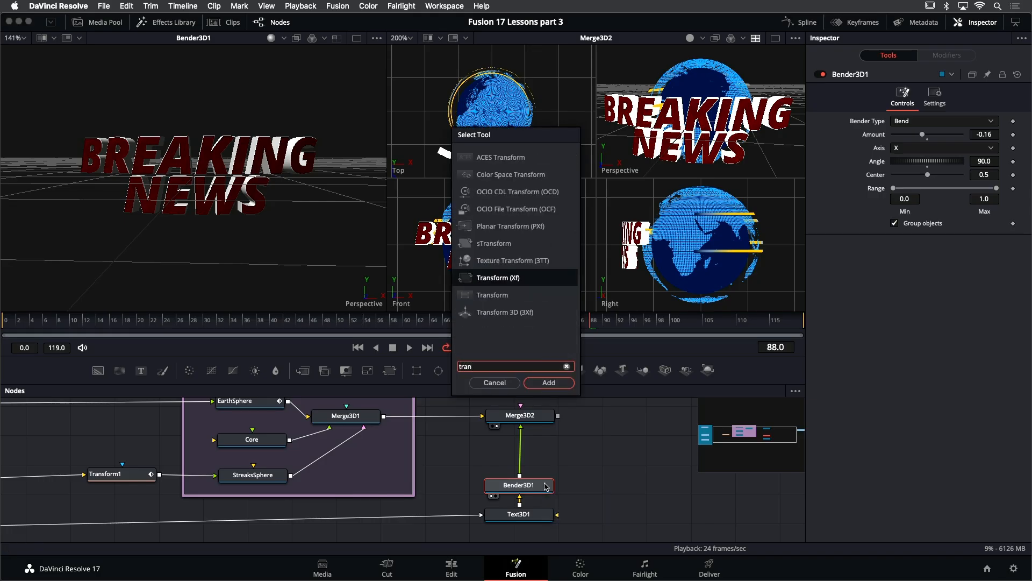
pyautogui.press('Down')
pyautogui.press('Down')
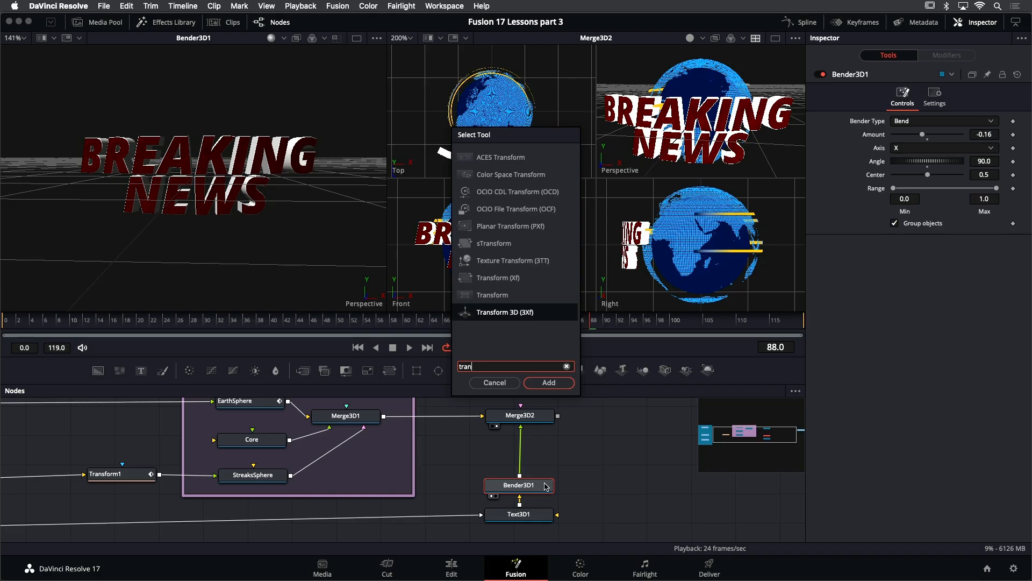
pyautogui.press('Return')
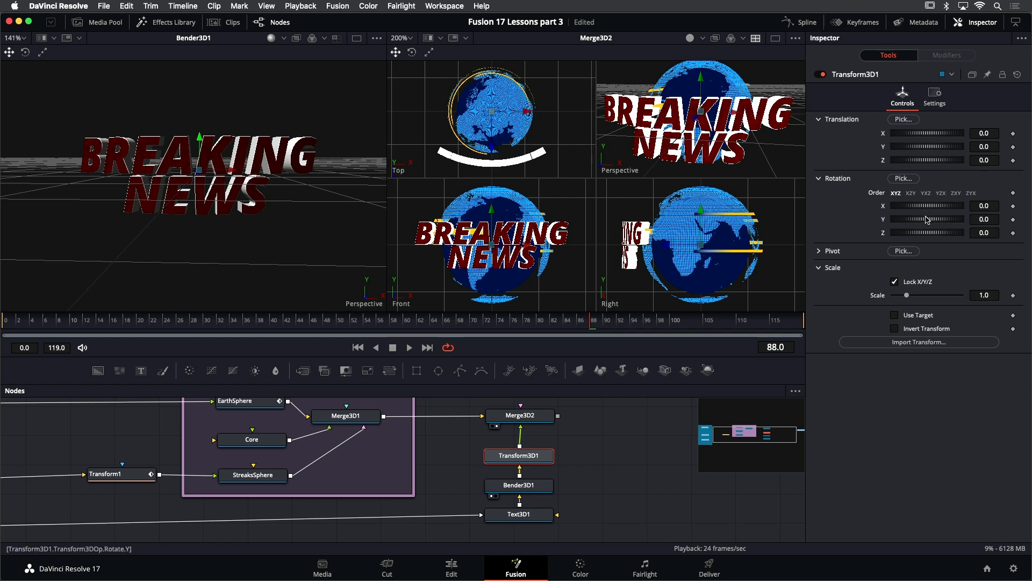
# - Show Merge3D2 in the left viewer and set the new transform's Y rotation to -70.5
pyautogui.moveTo(933, 224)
pyautogui.mouseDown()
pyautogui.moveTo(908, 222)
pyautogui.moveTo(948, 228)
pyautogui.mouseUp()
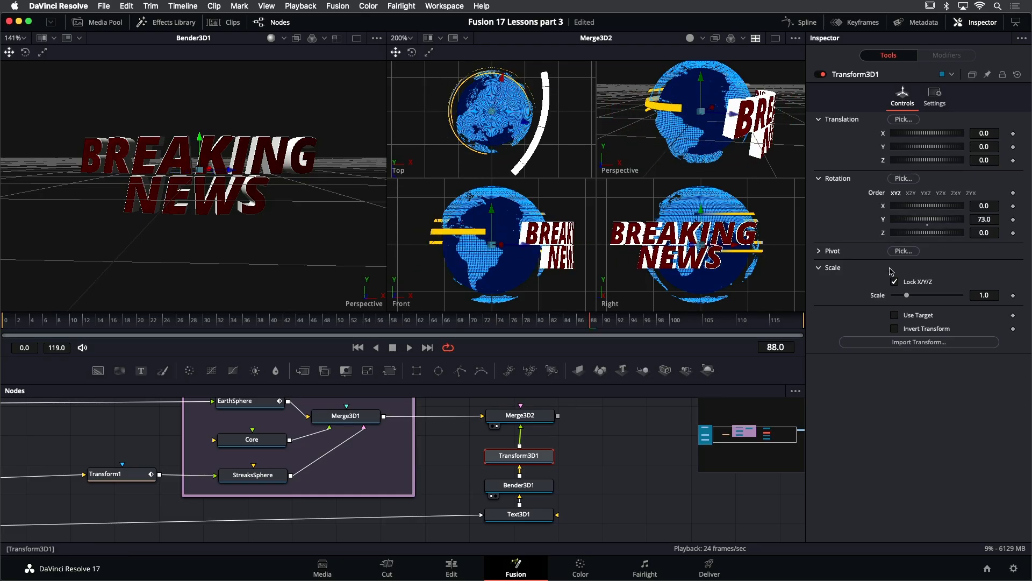
pyautogui.click(543, 416)
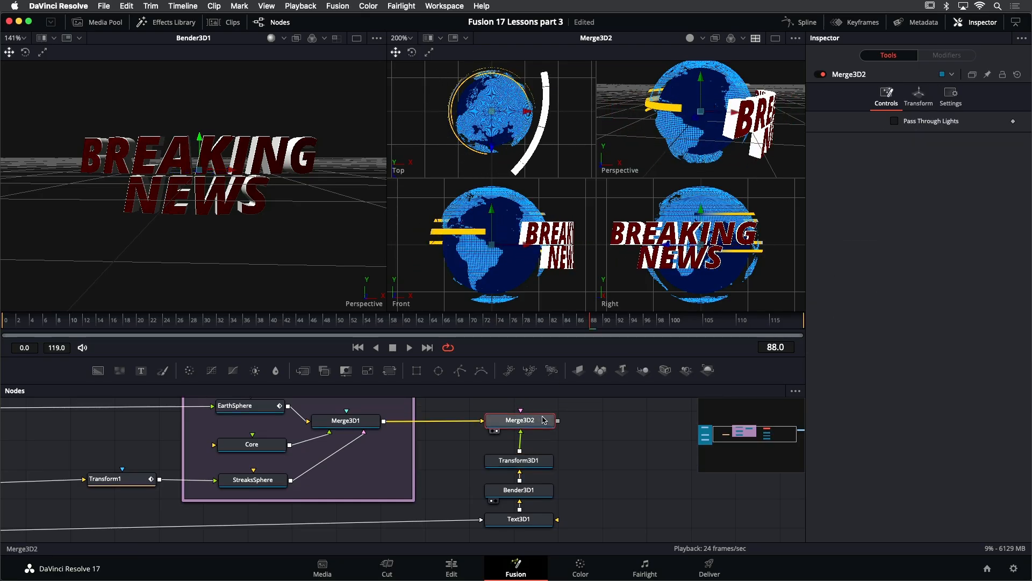
pyautogui.press('1')
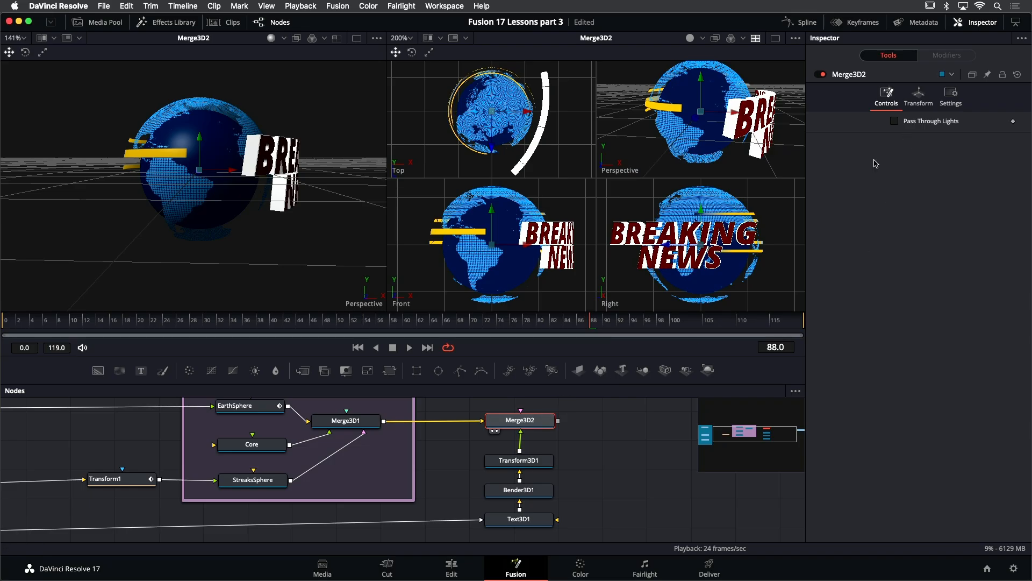
pyautogui.click(537, 460)
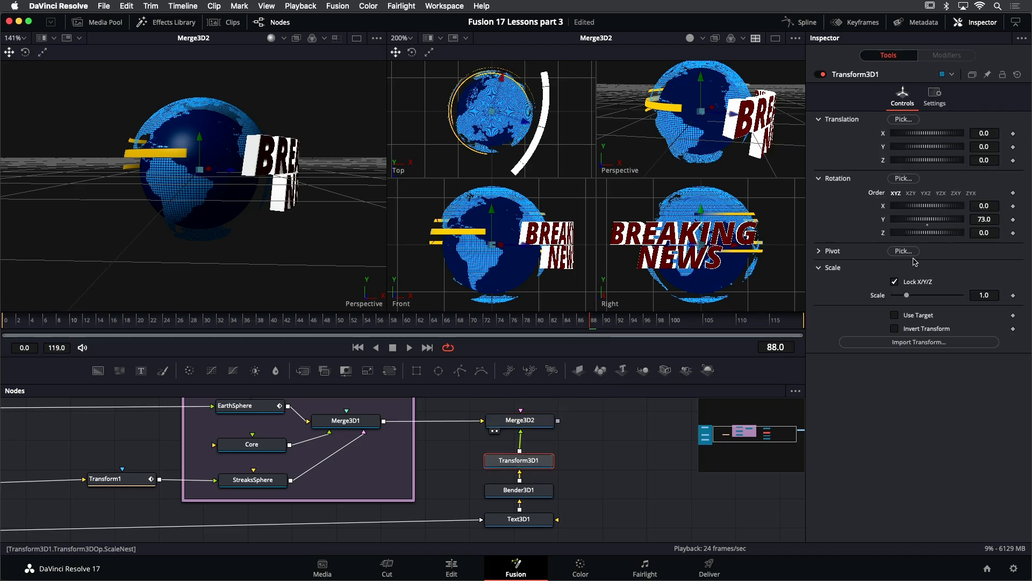
pyautogui.moveTo(940, 221); pyautogui.dragTo(911, 231)
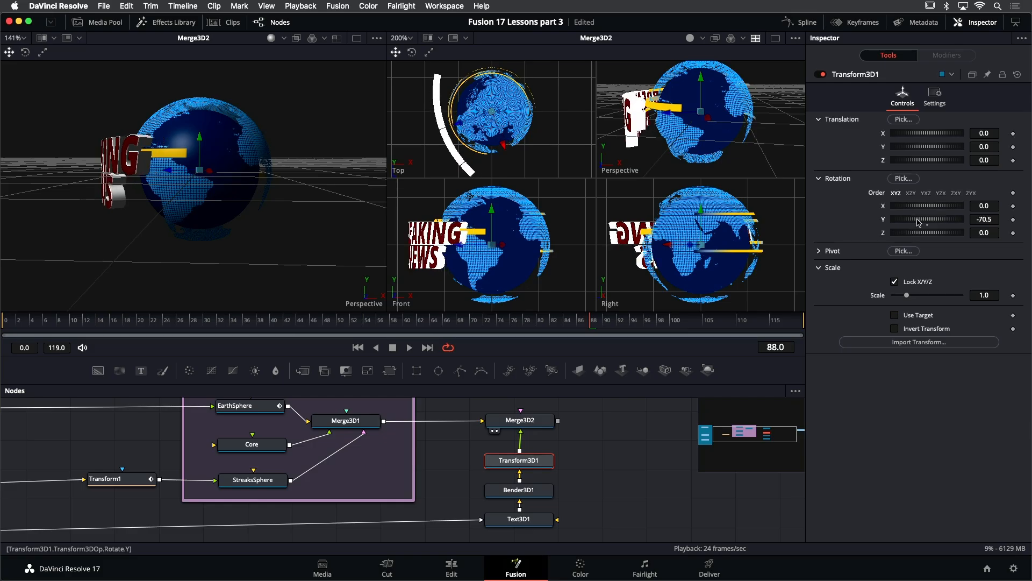
pyautogui.moveTo(922, 221); pyautogui.dragTo(908, 248)
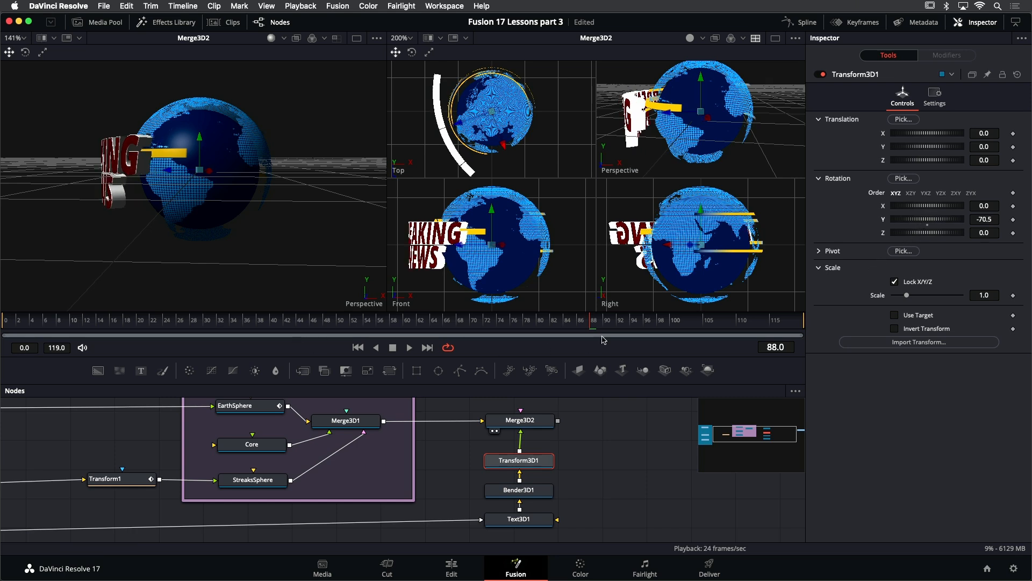
# - Keyframe the transform's Y rotation so it animates from -70.5 at frame 0 to -10.6 at frame 20
pyautogui.click(363, 348)
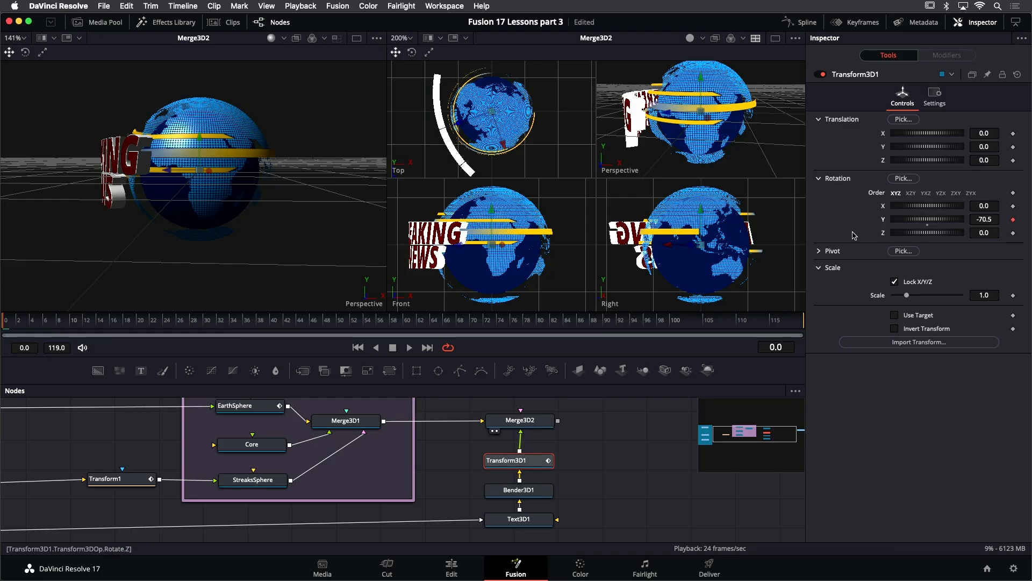
pyautogui.click(139, 326)
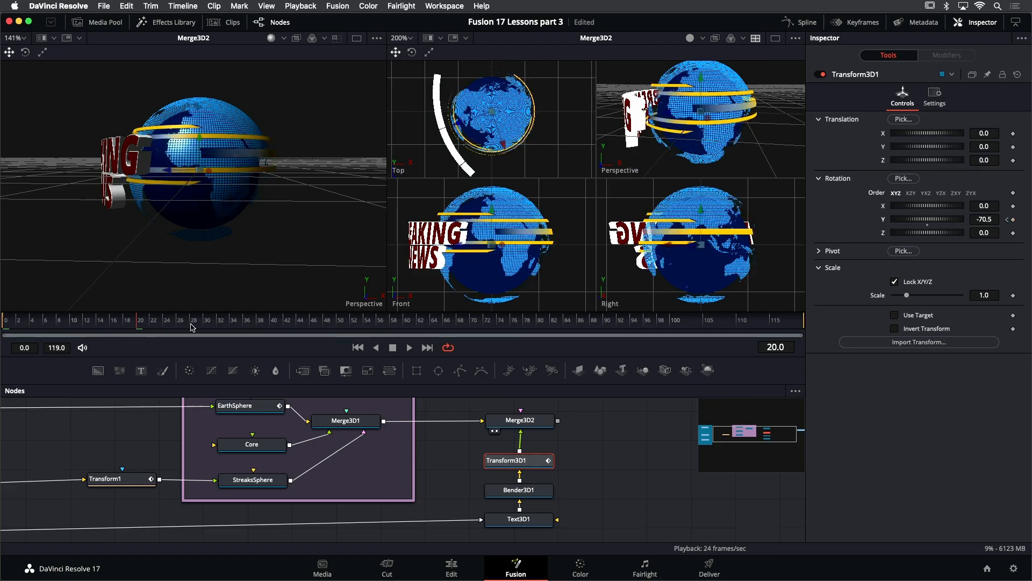
pyautogui.moveTo(911, 221); pyautogui.dragTo(981, 220)
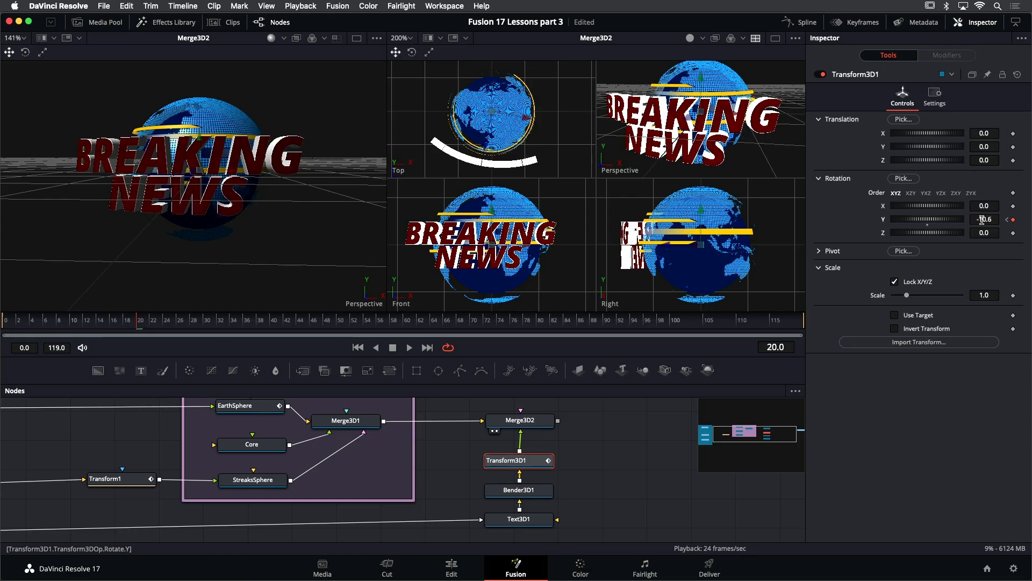
# - Play back the animation from the end to review the text's rotation around the globe
pyautogui.click(432, 349)
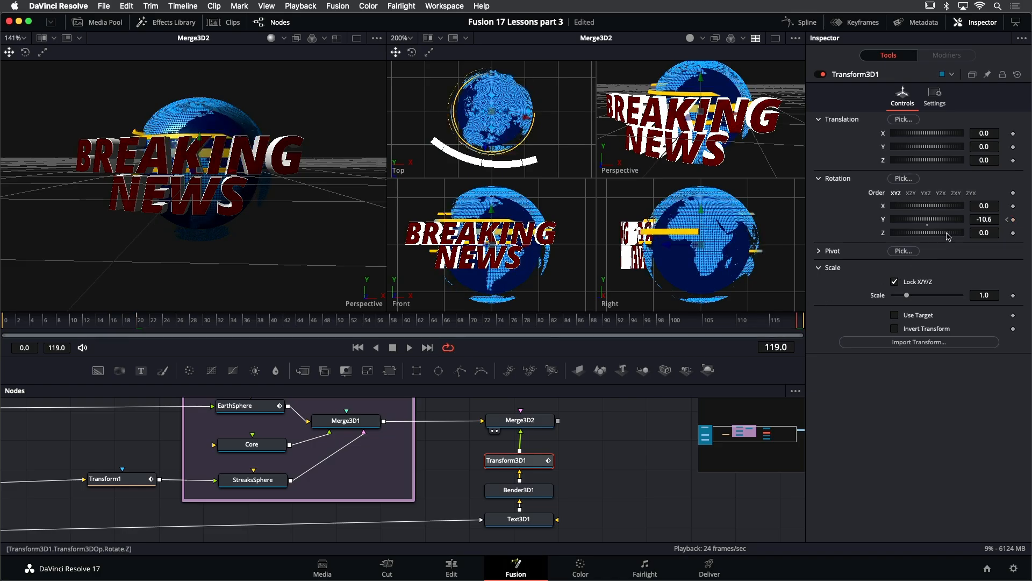
pyautogui.moveTo(982, 220); pyautogui.dragTo(1031, 220)
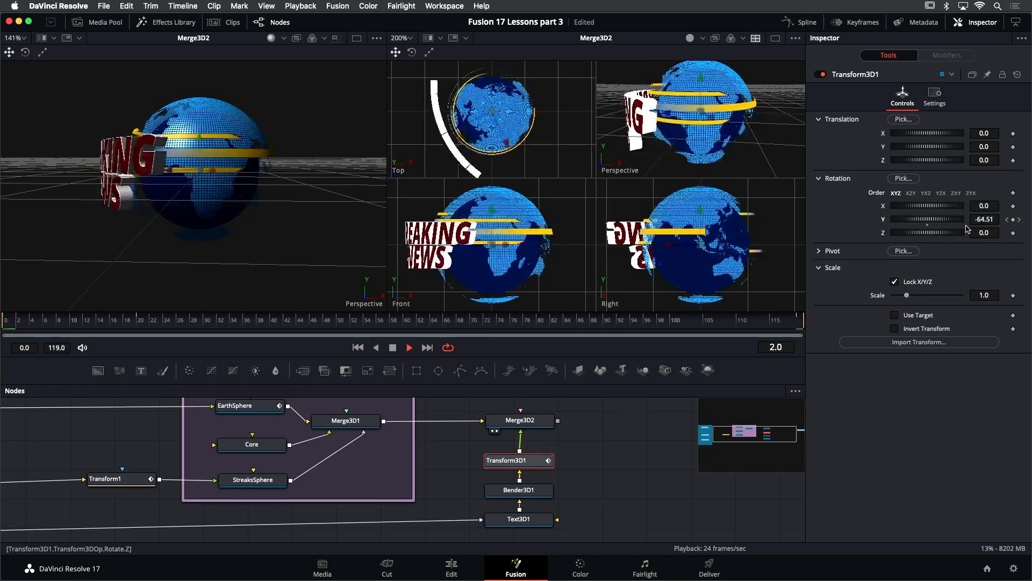
pyautogui.press('space')
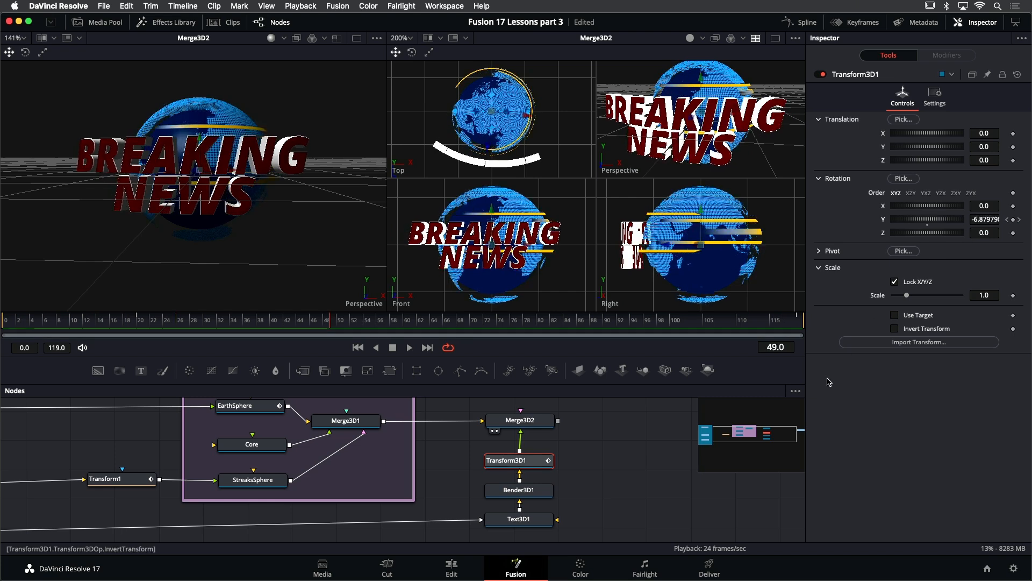
# - Select the text node and keyframe its per-character Y rotation at 0 on frame 20
pyautogui.click(532, 524)
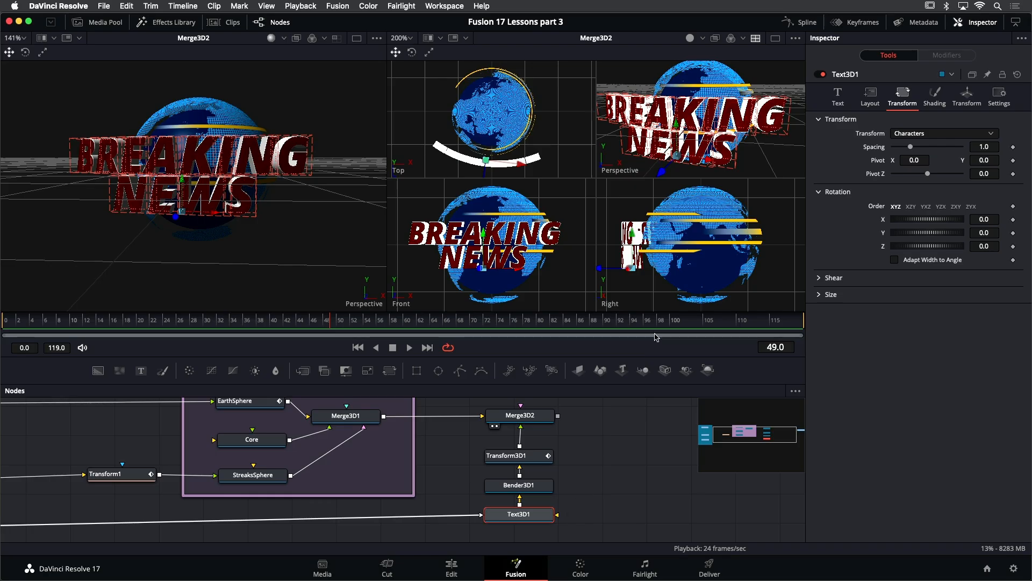
pyautogui.moveTo(126, 324); pyautogui.dragTo(139, 326)
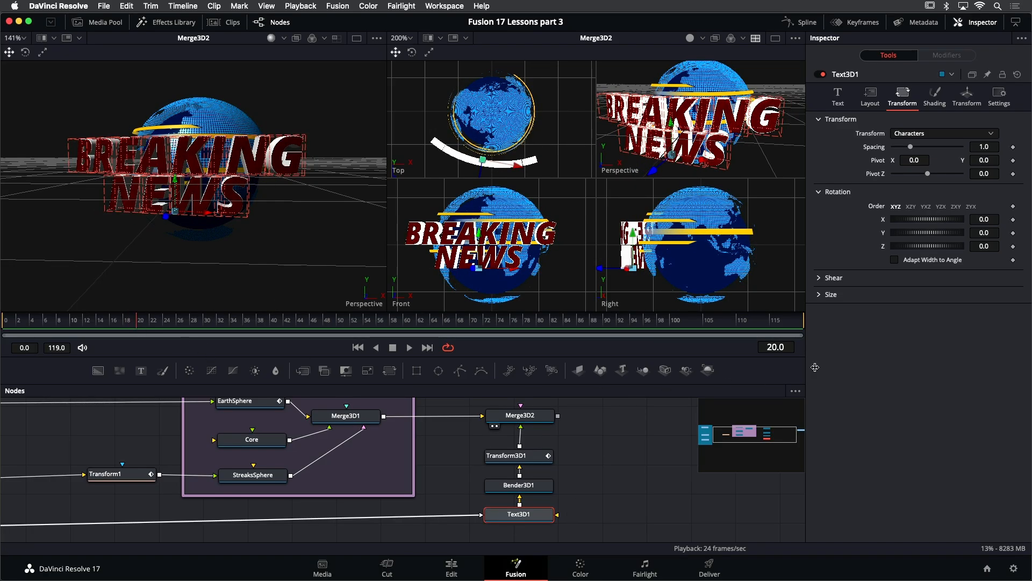
pyautogui.moveTo(922, 235); pyautogui.dragTo(925, 235)
pyautogui.click(928, 239)
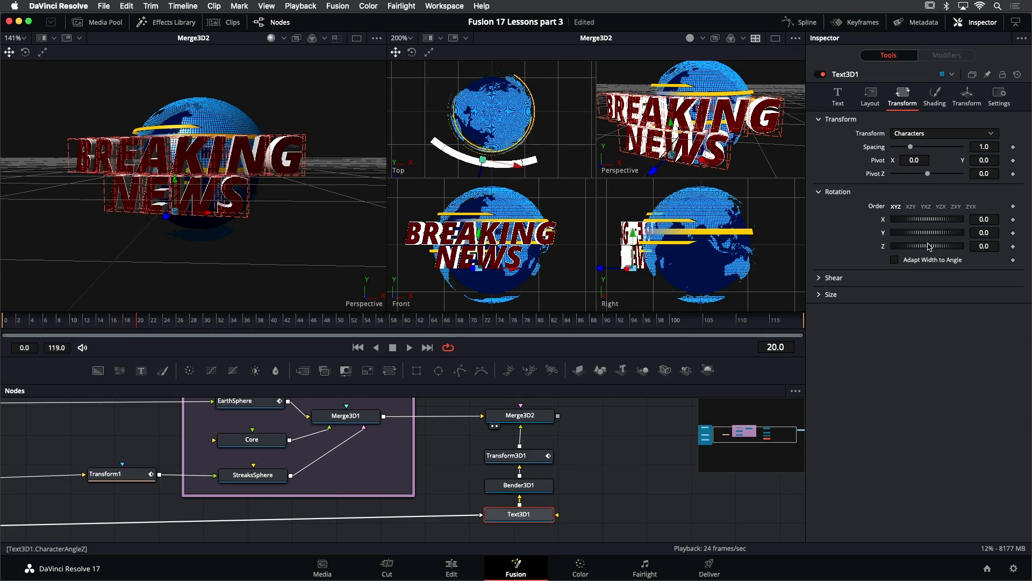
pyautogui.click(1014, 233)
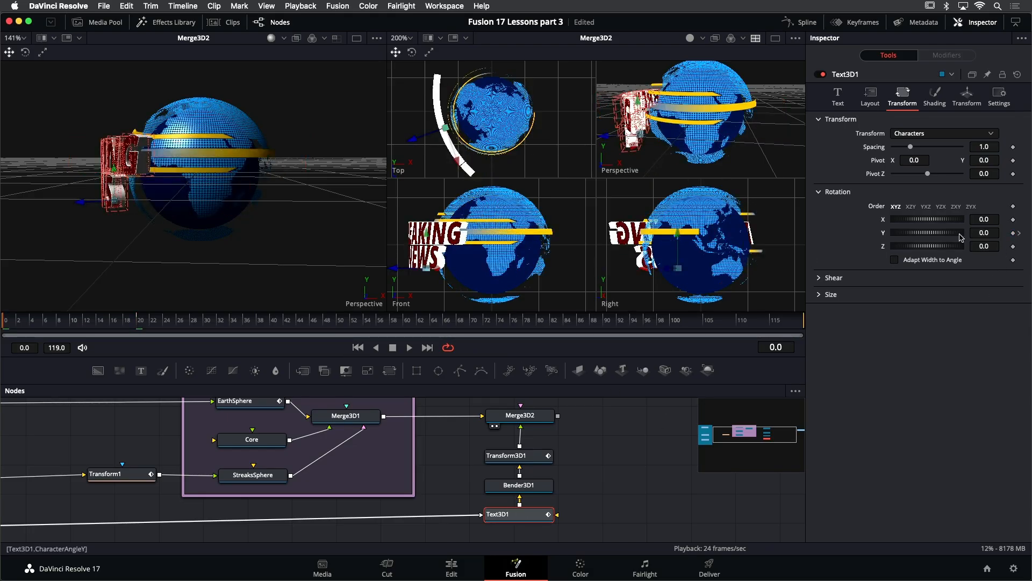
pyautogui.moveTo(935, 234)
pyautogui.mouseDown()
pyautogui.moveTo(919, 236)
pyautogui.moveTo(939, 233)
pyautogui.mouseUp()
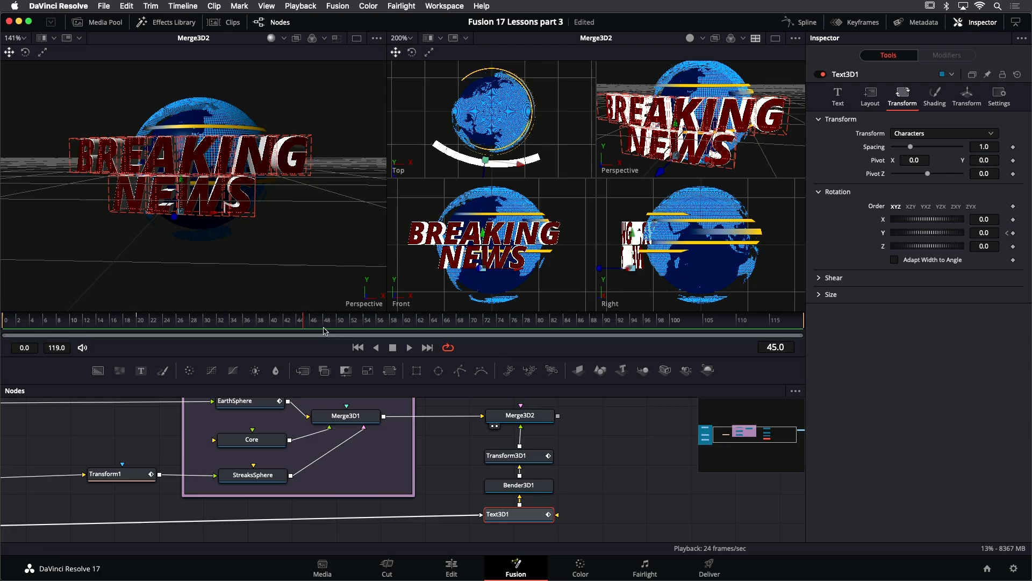
# - Set the render range to end at frame 56 and play back the animation
pyautogui.moveTo(380, 322); pyautogui.dragTo(8, 321)
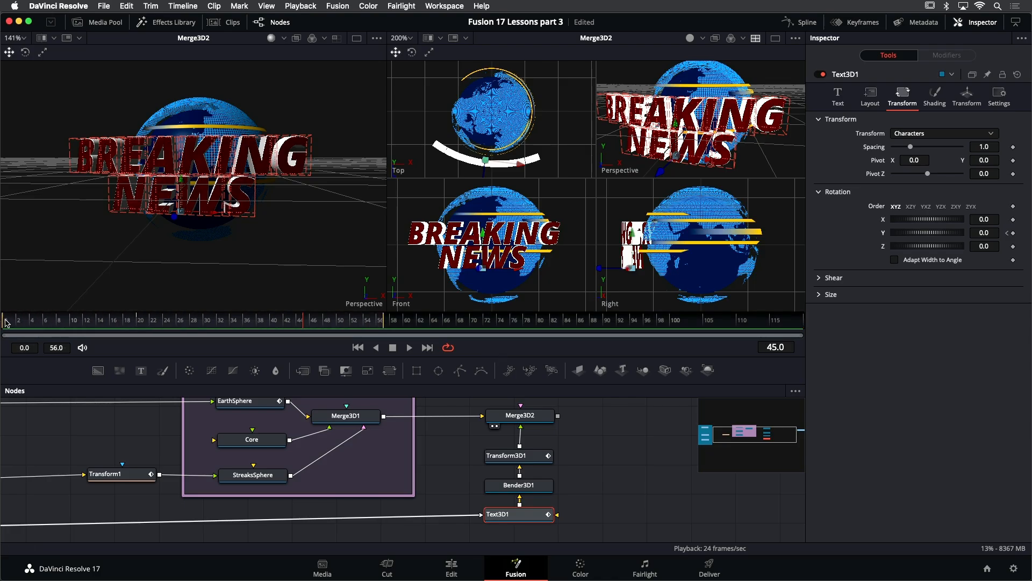
pyautogui.press('space')
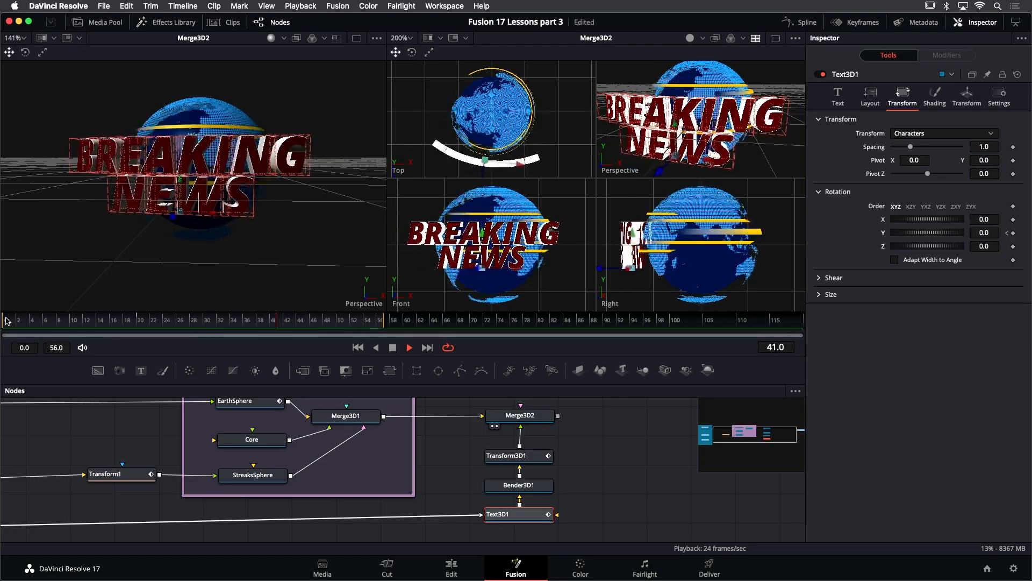
pyautogui.press('space')
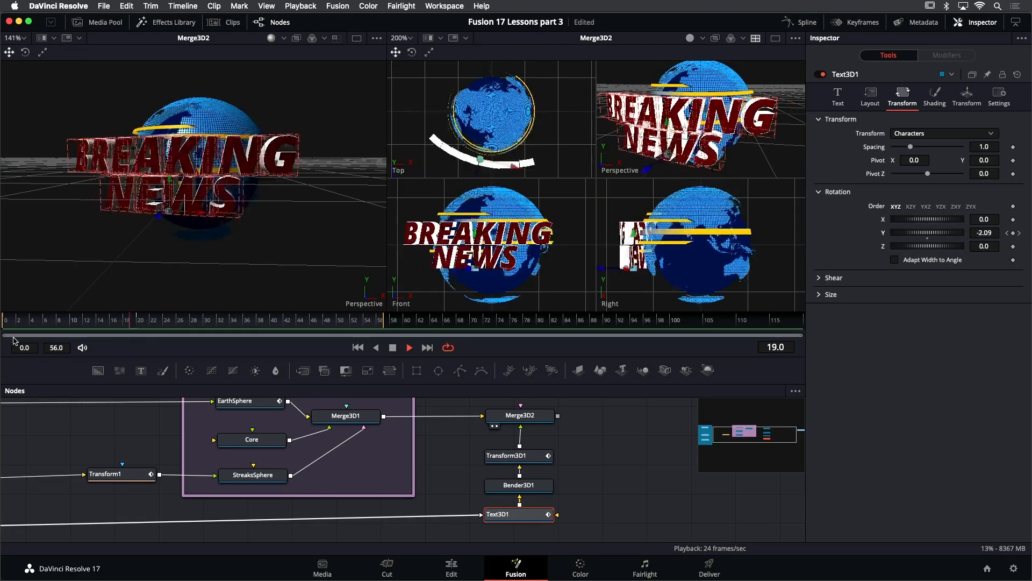
pyautogui.press('space')
# - Add a Camera 3D node connected to Merge3D2
pyautogui.moveTo(600, 445); pyautogui.dragTo(496, 488)
pyautogui.moveTo(495, 446); pyautogui.dragTo(493, 457)
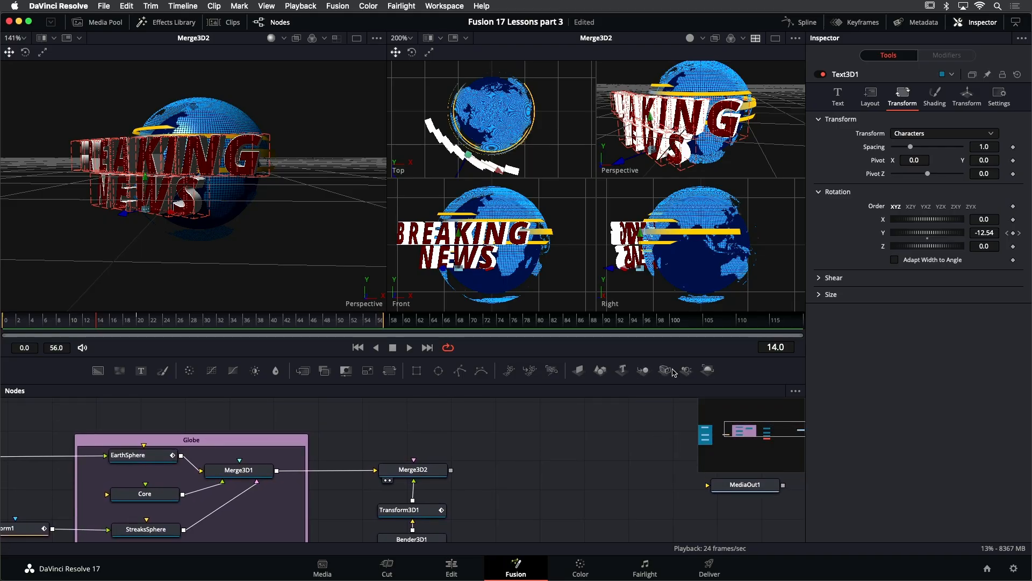
pyautogui.moveTo(665, 373); pyautogui.dragTo(425, 480)
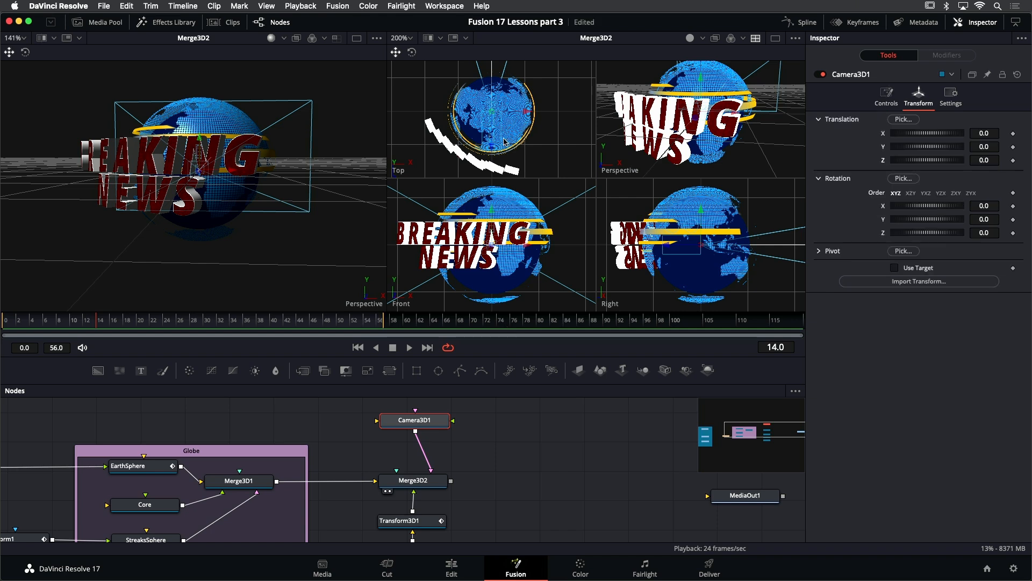
# - Move the camera back along Z and view the left viewer through Camera3D1
pyautogui.moveTo(492, 148); pyautogui.dragTo(520, 241)
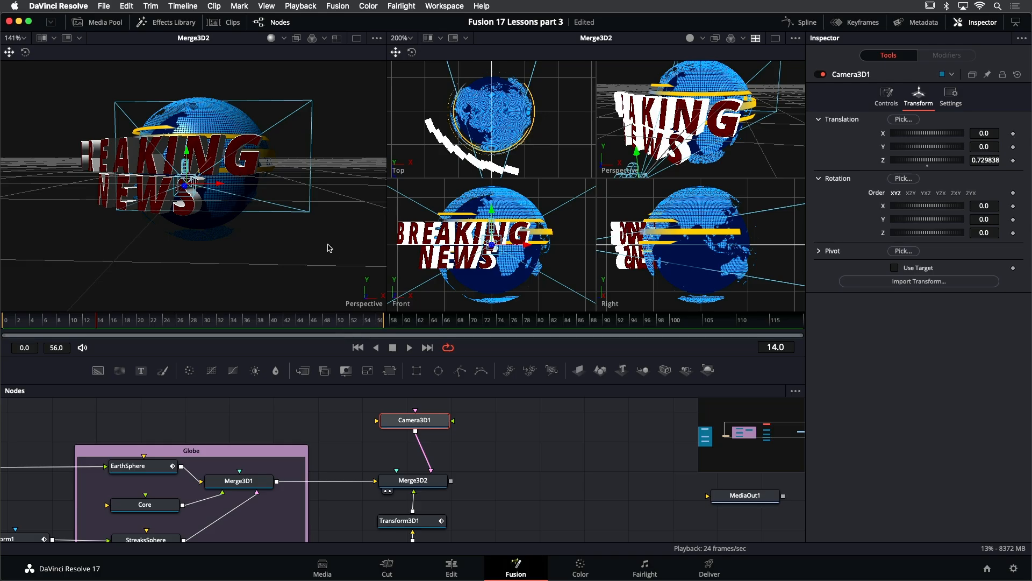
pyautogui.rightClick(368, 303)
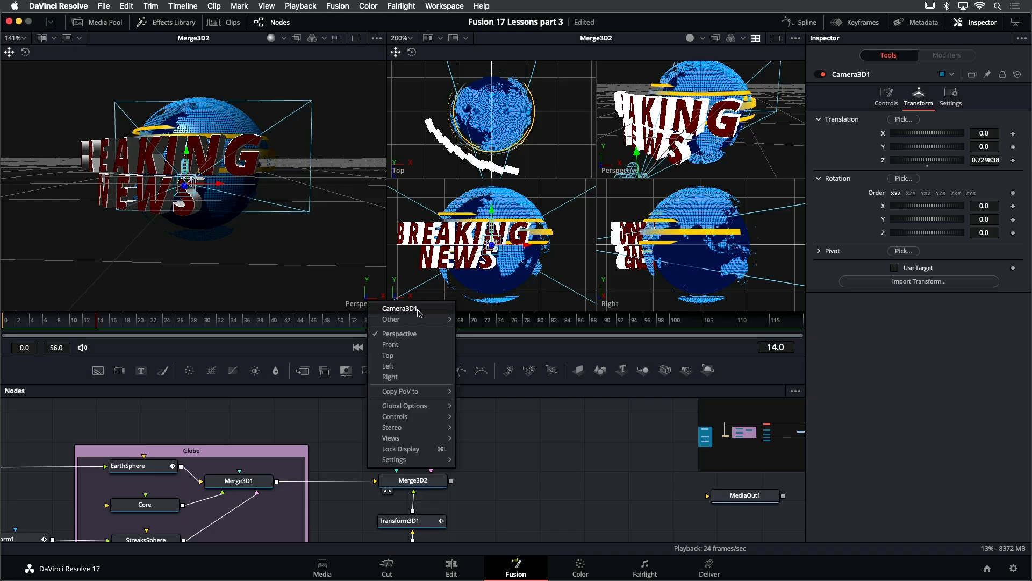
pyautogui.click(400, 308)
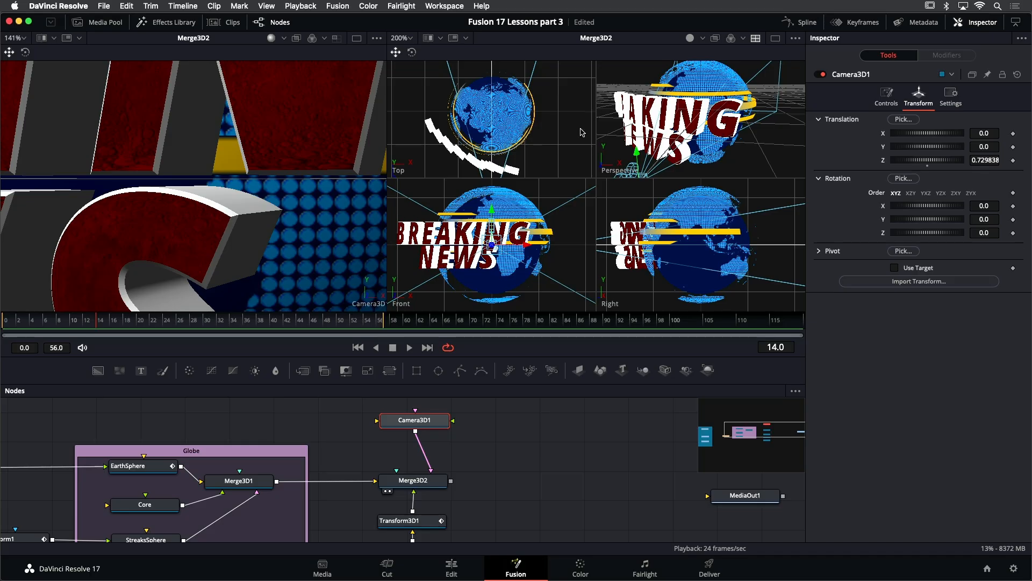
# - Pull the camera further back along Z to about 2.19 in the top view
pyautogui.scroll(-5, 529, 159)
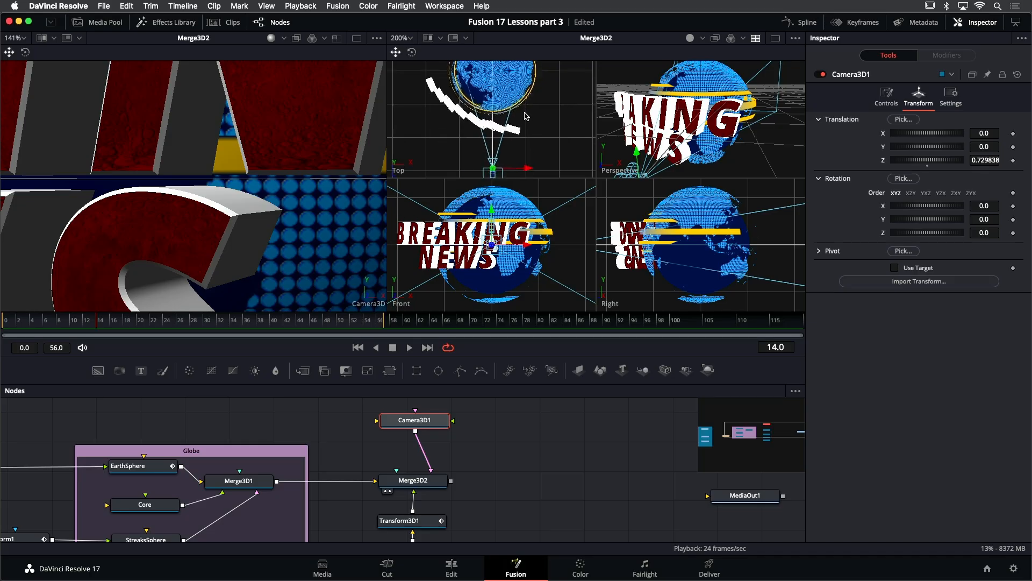
pyautogui.scroll(-5, 537, 127)
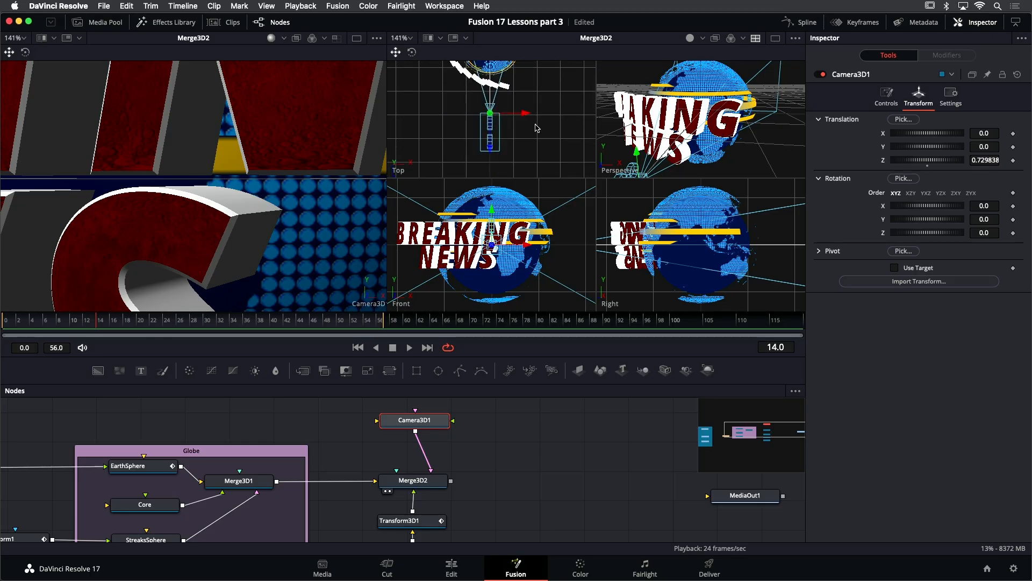
pyautogui.moveTo(494, 149); pyautogui.dragTo(504, 218)
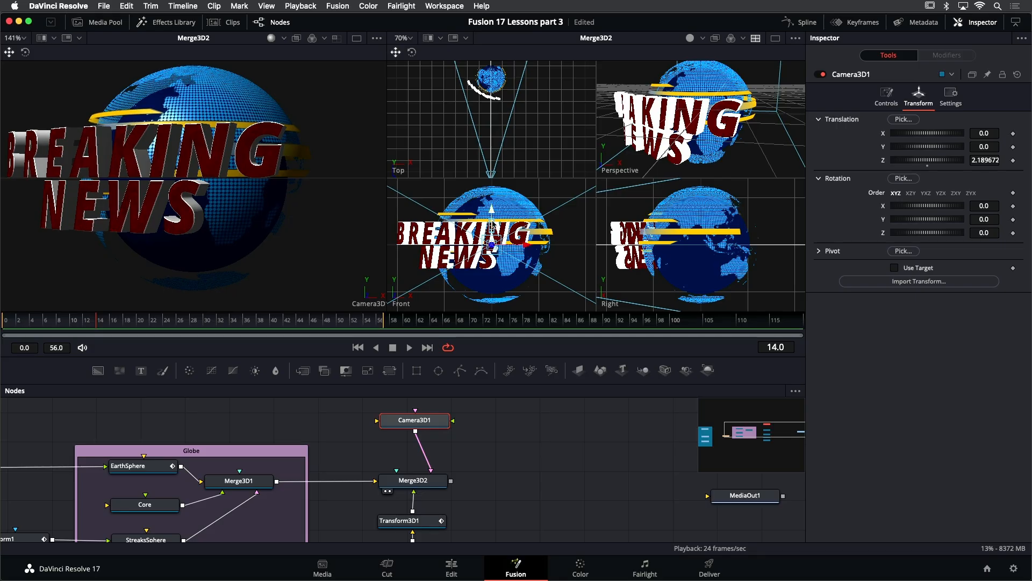
# - Scrub and play back the animation through the camera view
pyautogui.moveTo(200, 324); pyautogui.dragTo(274, 330)
pyautogui.press('space')
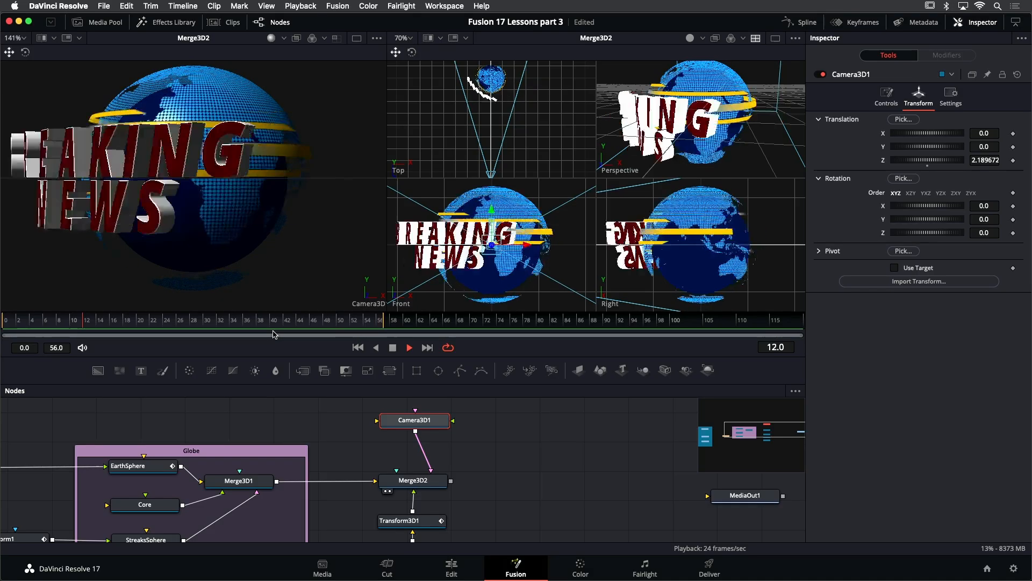
pyautogui.press('space')
pyautogui.click(274, 328)
pyautogui.moveTo(275, 328); pyautogui.dragTo(263, 329)
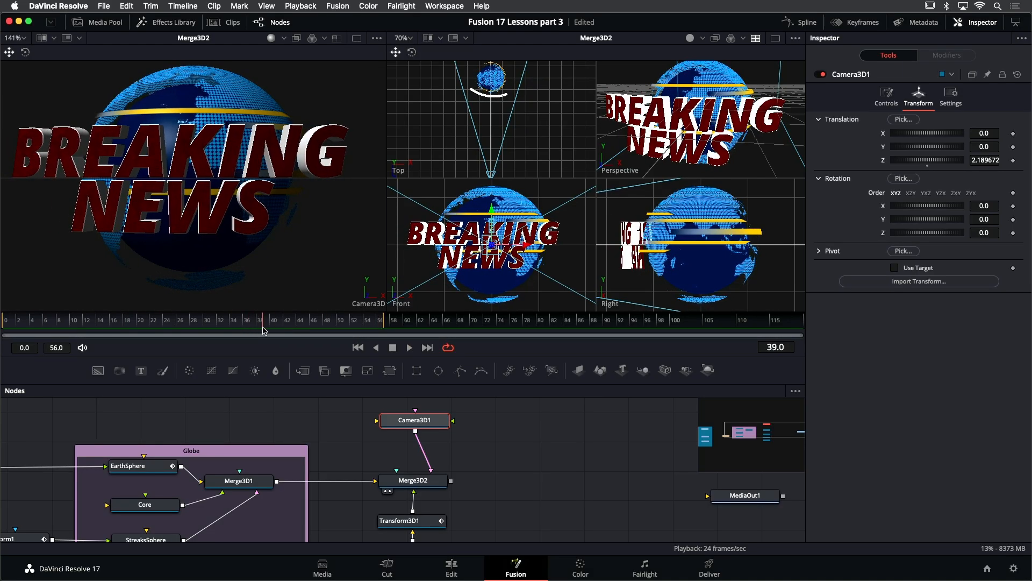
pyautogui.press('space')
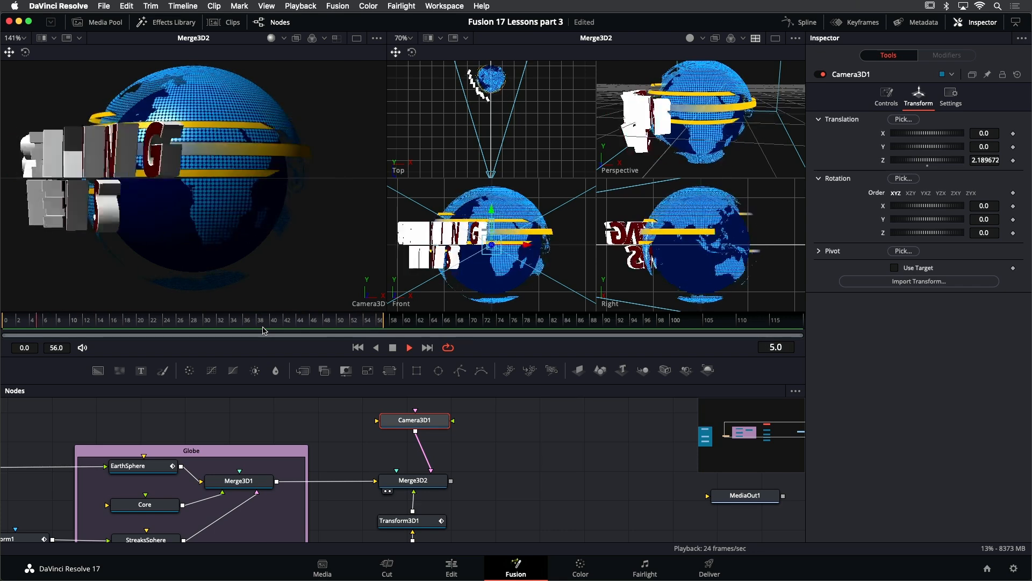
pyautogui.press('space')
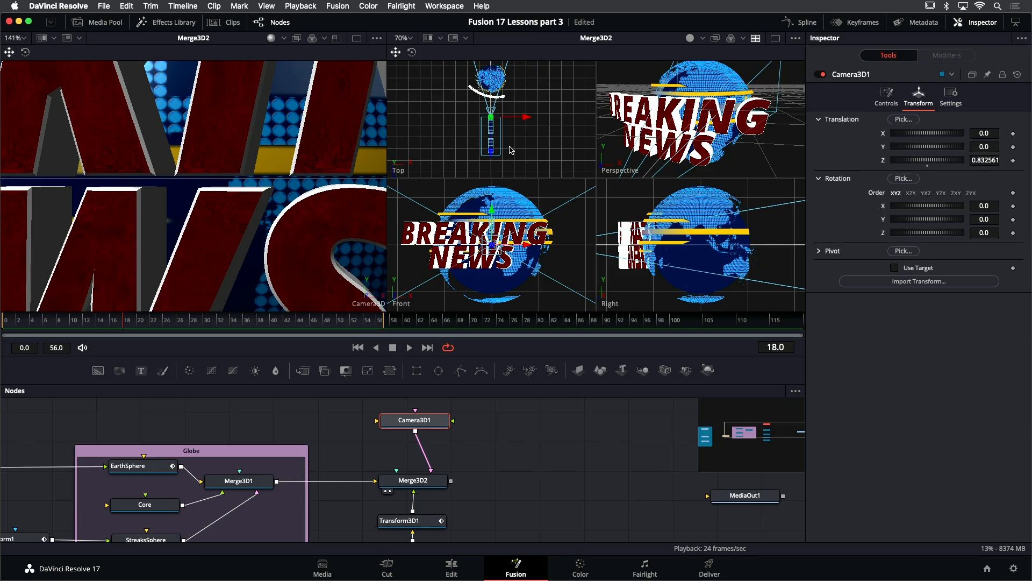
# - Move the camera back to about 2.24 on Z and enable animation on its Translation and Rotation groups
pyautogui.moveTo(490, 151); pyautogui.dragTo(476, 219)
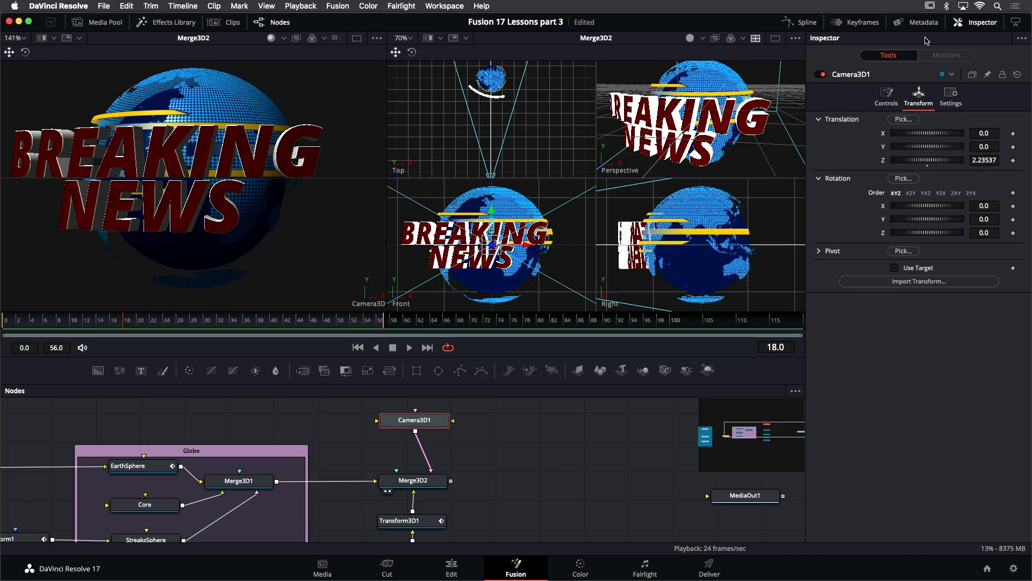
pyautogui.rightClick(842, 120)
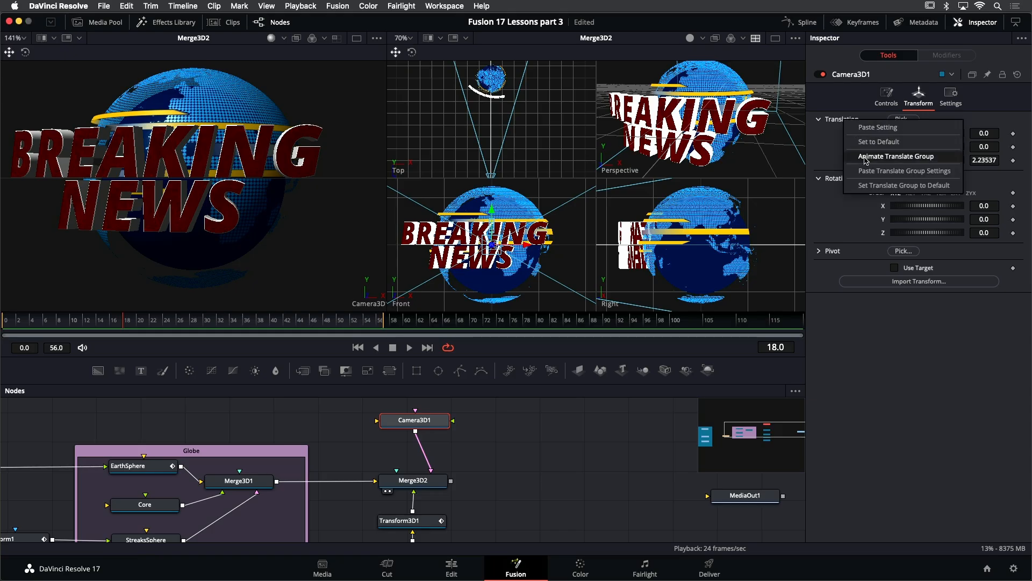
pyautogui.click(882, 158)
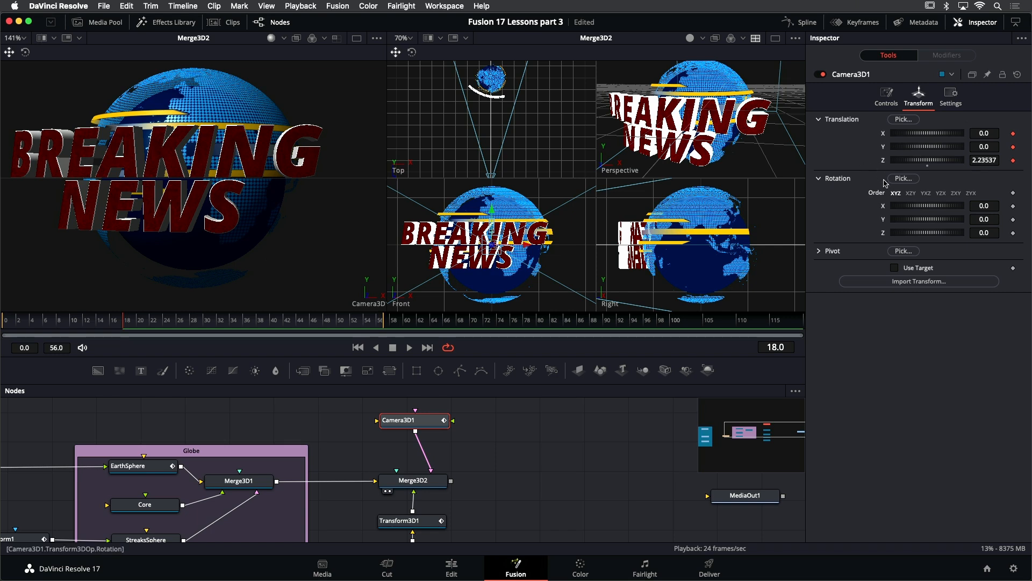
pyautogui.rightClick(843, 182)
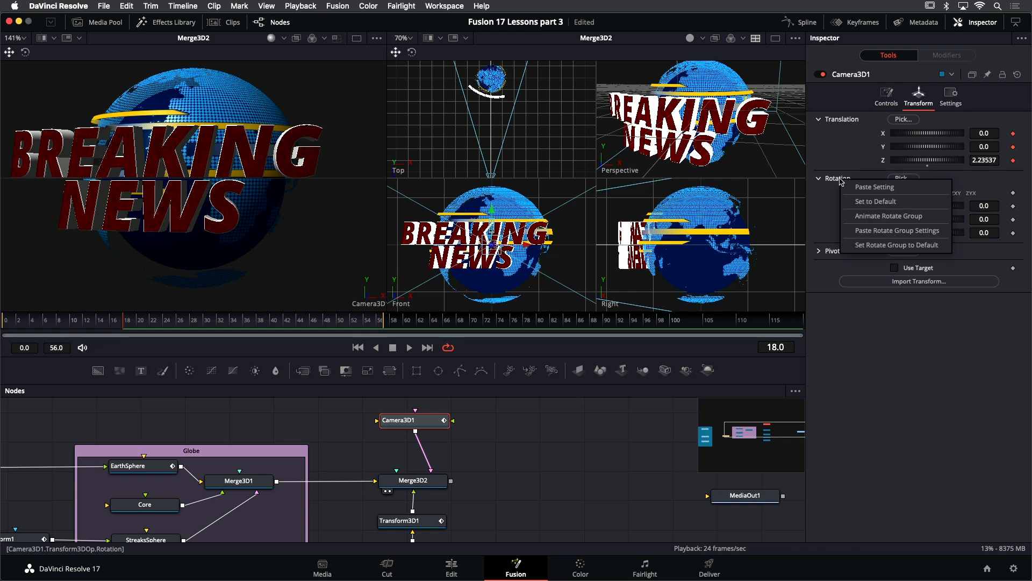
pyautogui.click(863, 217)
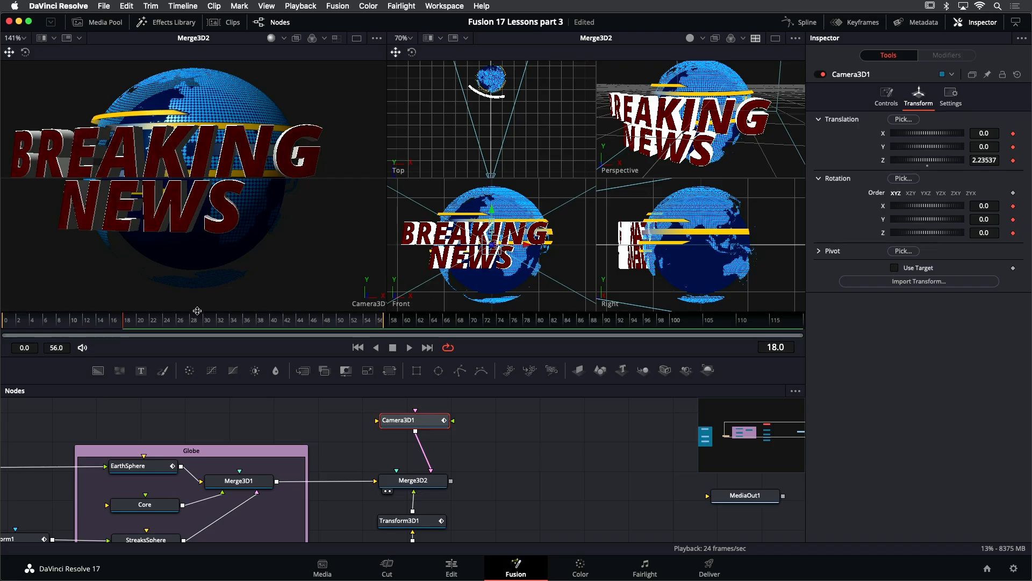
# - At frame 0, key the camera at Translation X 0.029, Y -0.07, Z 0.79 and Rotation X -11.2, Z -24.8
pyautogui.moveTo(124, 322); pyautogui.dragTo(6, 322)
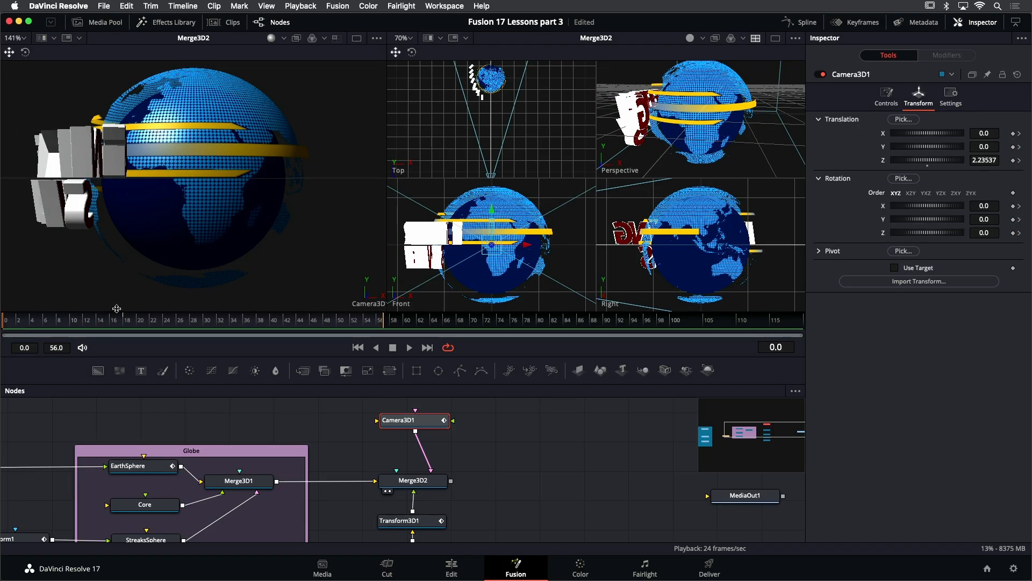
pyautogui.click(933, 161)
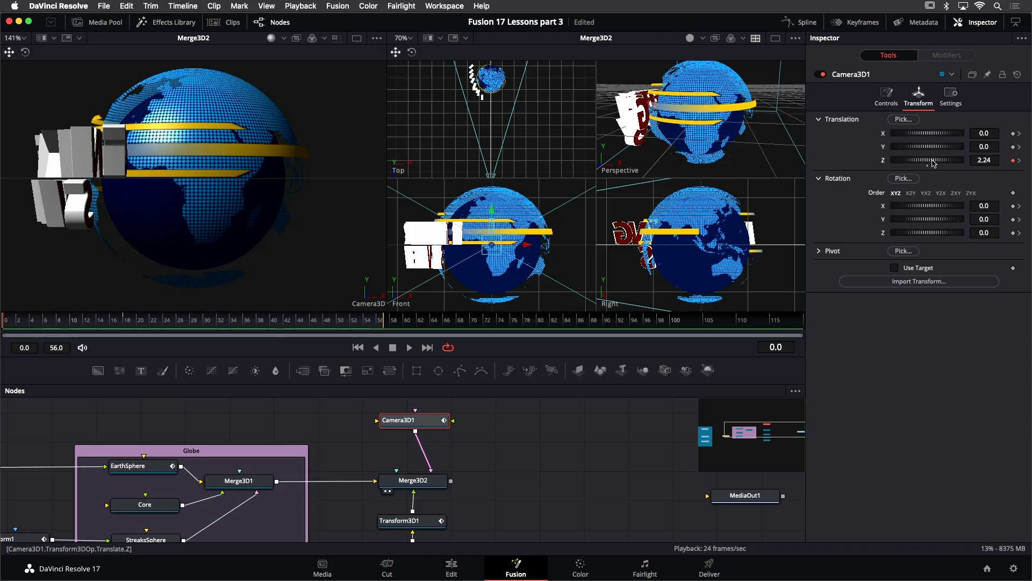
pyautogui.moveTo(932, 161); pyautogui.dragTo(929, 166)
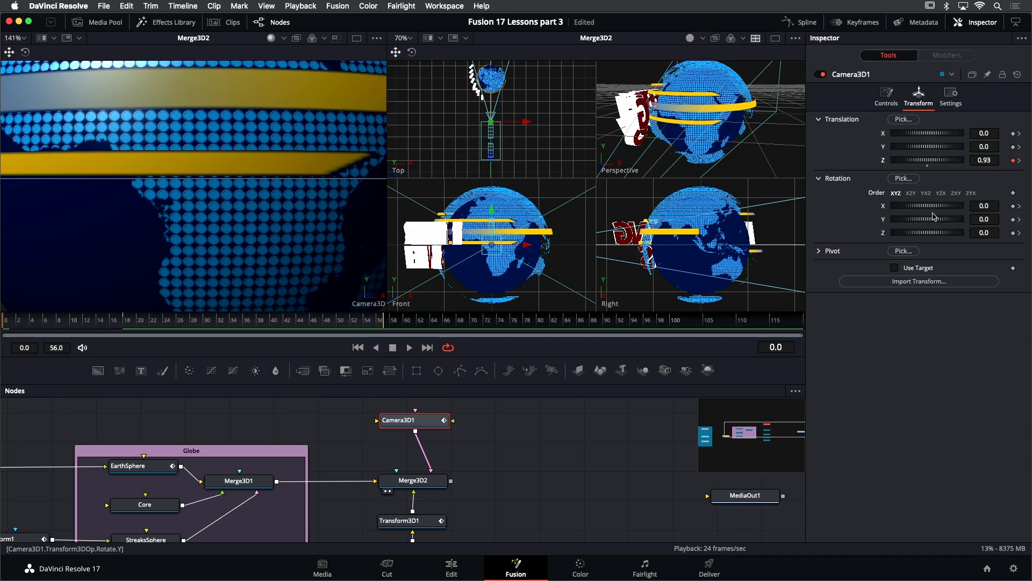
pyautogui.moveTo(934, 149); pyautogui.dragTo(934, 150)
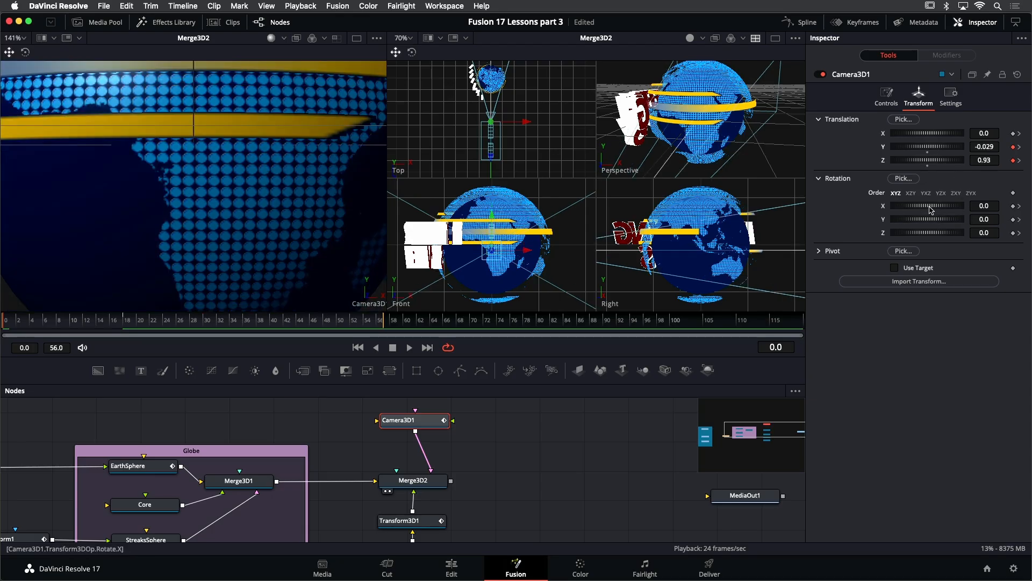
pyautogui.moveTo(931, 209); pyautogui.dragTo(929, 210)
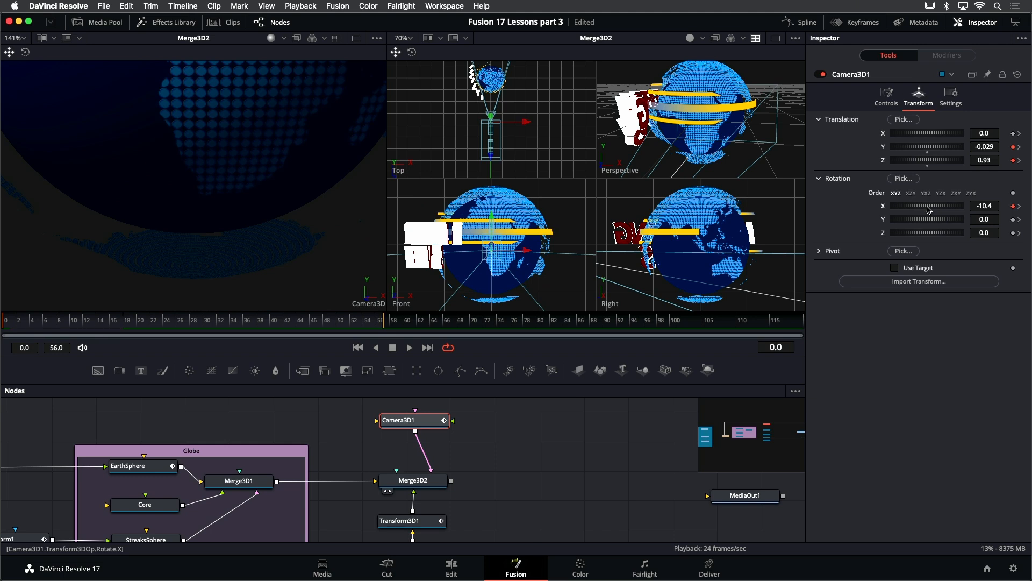
pyautogui.moveTo(982, 207); pyautogui.dragTo(977, 207)
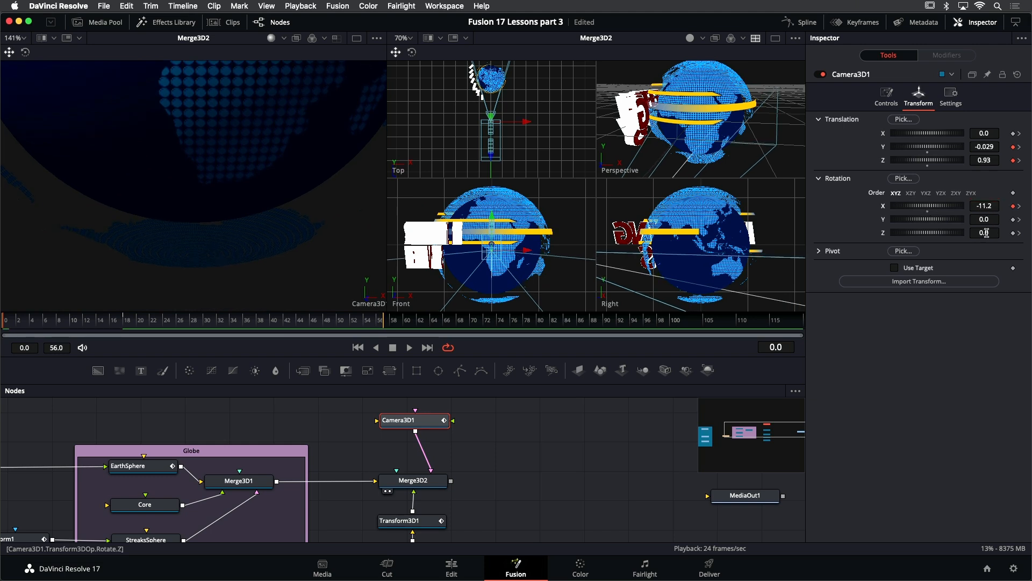
pyautogui.moveTo(986, 234); pyautogui.dragTo(972, 234)
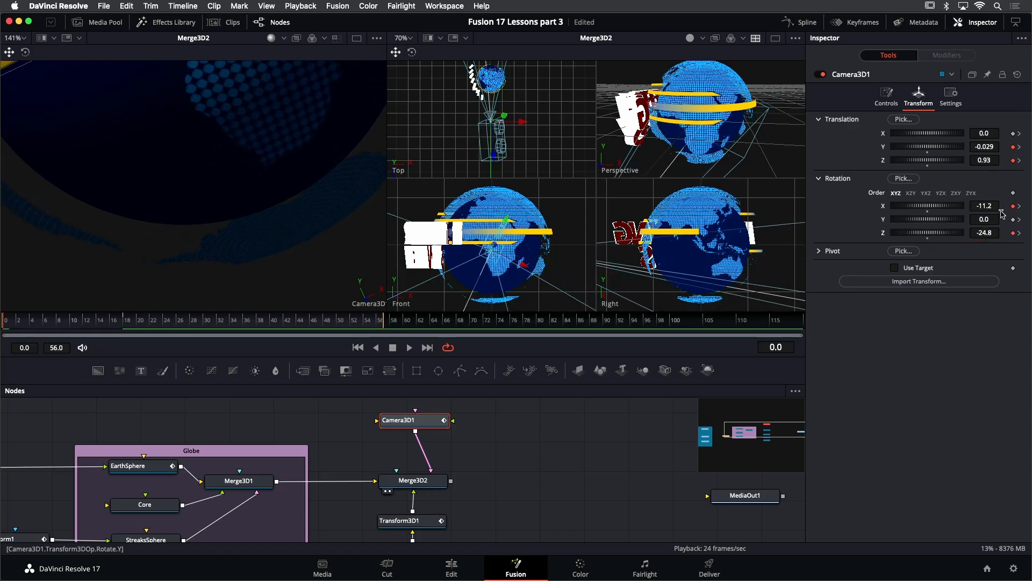
pyautogui.moveTo(981, 133); pyautogui.dragTo(984, 133)
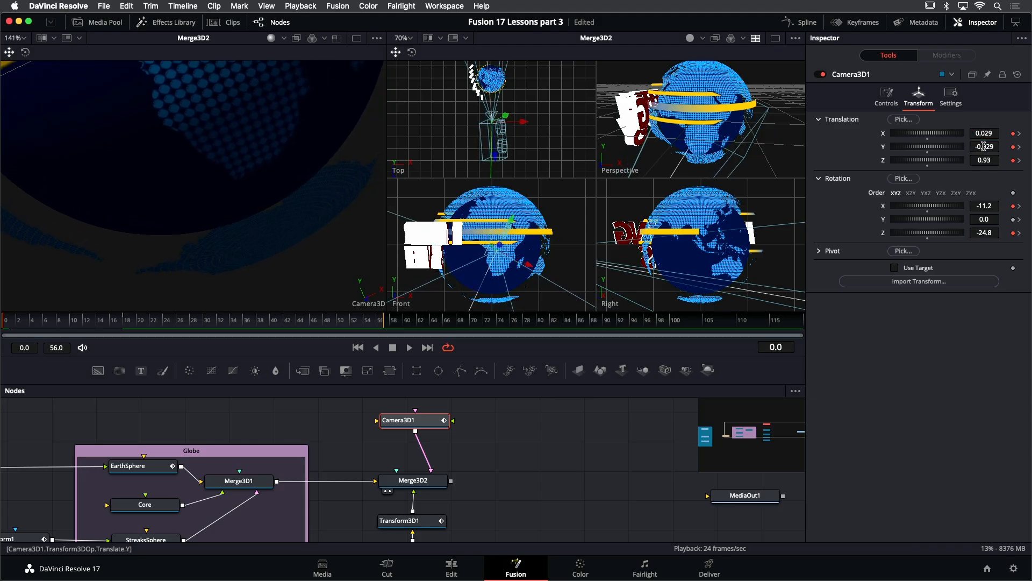
pyautogui.moveTo(985, 160); pyautogui.dragTo(991, 160)
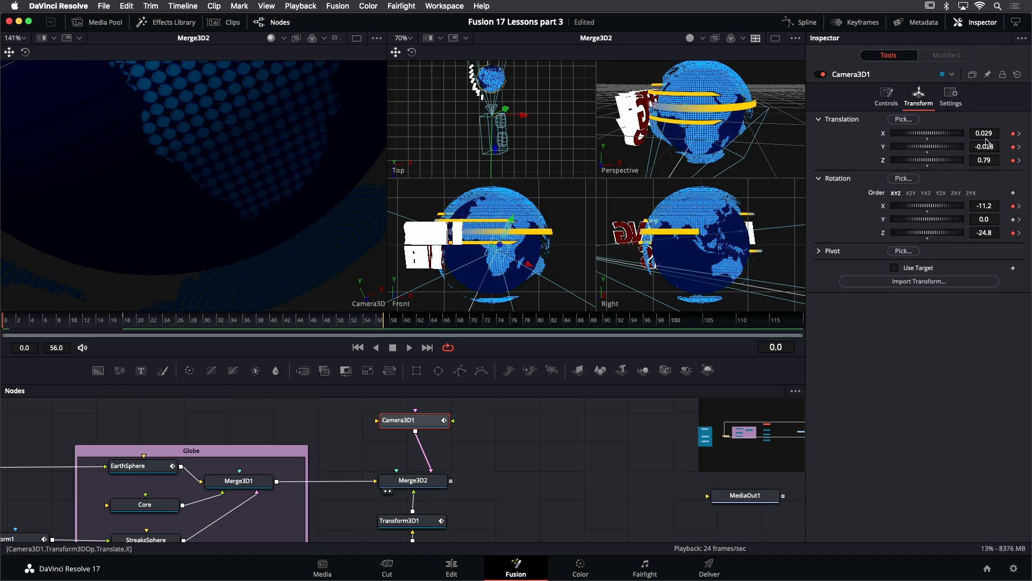
pyautogui.moveTo(984, 149); pyautogui.dragTo(984, 153)
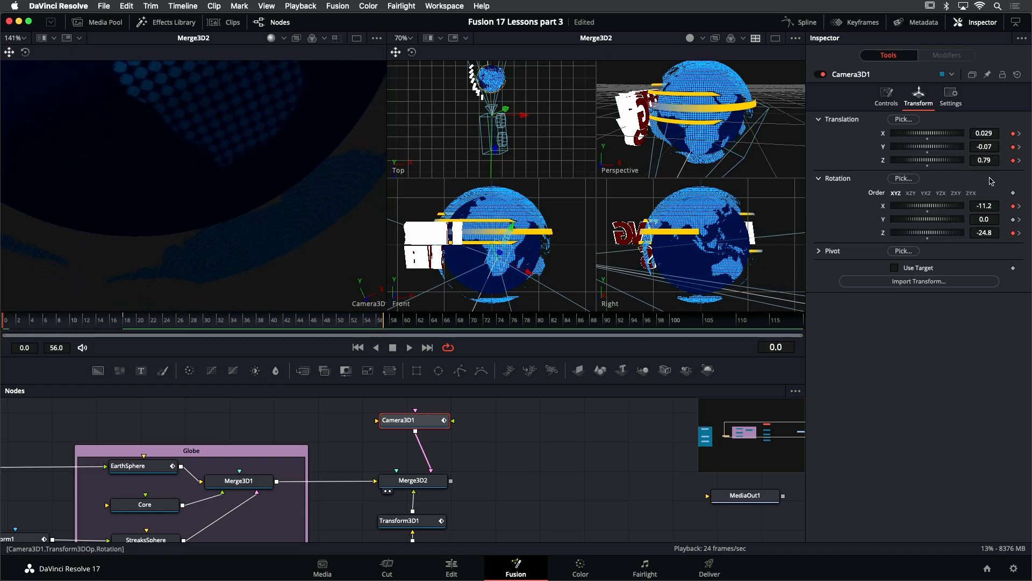
# - Play back the animated camera move and save the project
pyautogui.press('space')
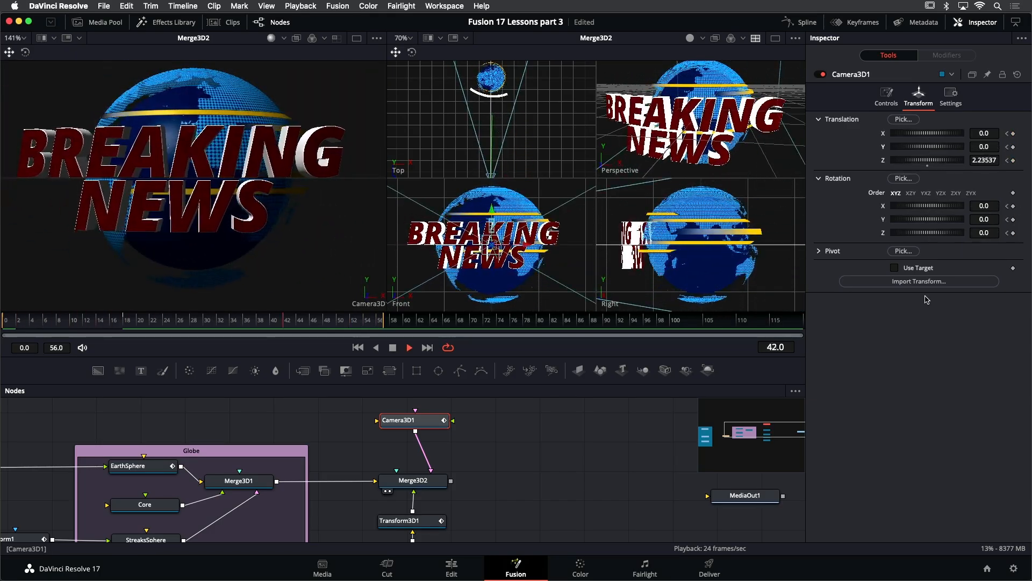
pyautogui.press('space')
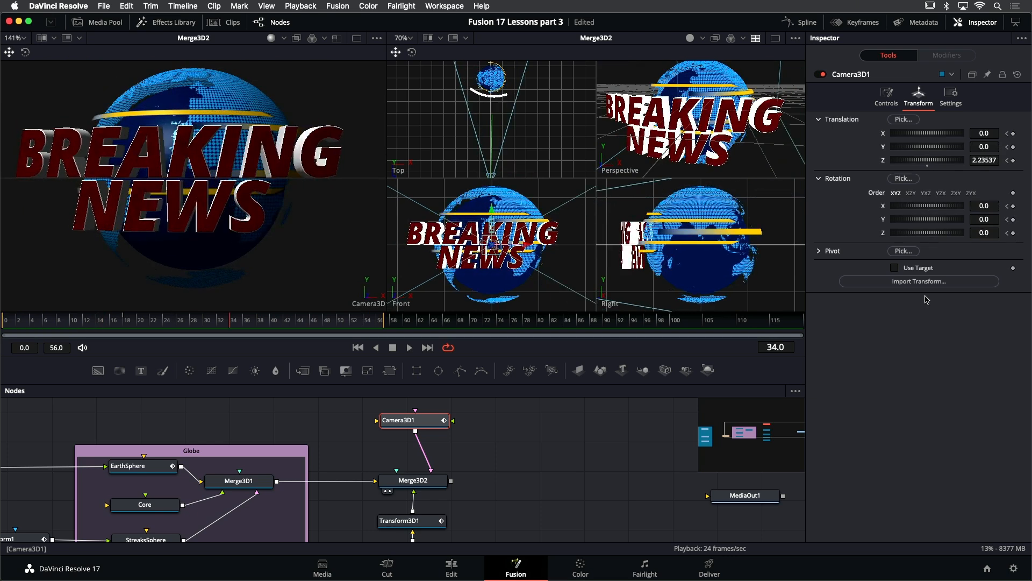
pyautogui.press('super+s')
# - Extend the render range end to frame 119 and push the camera's final Z keyframe slightly further back
pyautogui.click(427, 348)
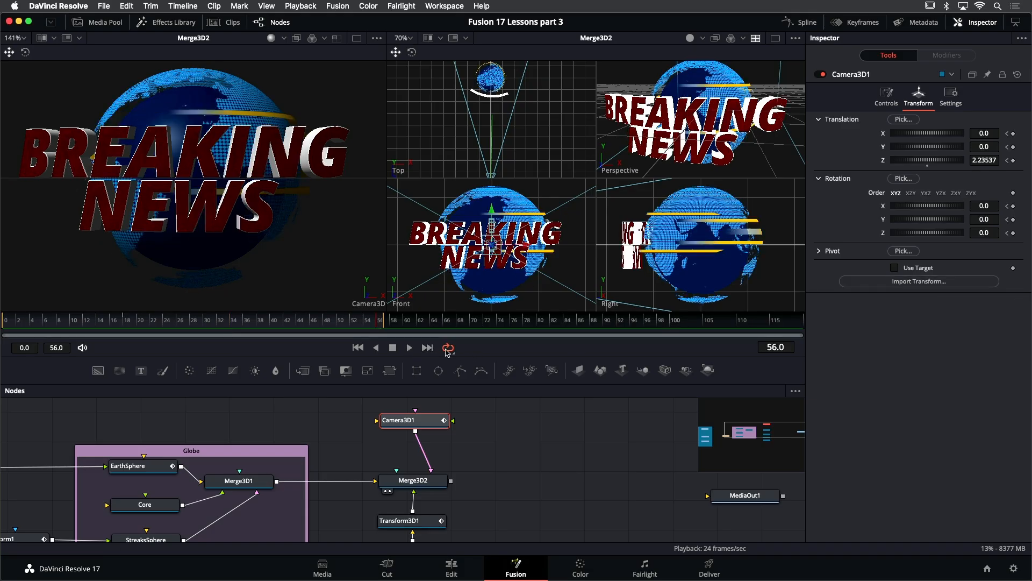
pyautogui.moveTo(383, 327); pyautogui.dragTo(802, 325)
pyautogui.click(427, 348)
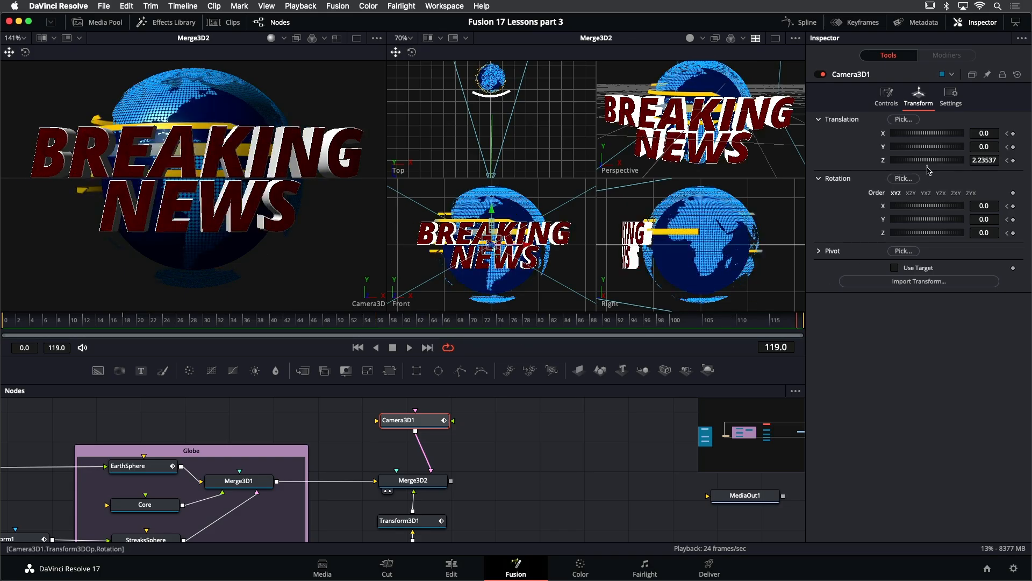
pyautogui.moveTo(983, 160); pyautogui.dragTo(998, 160)
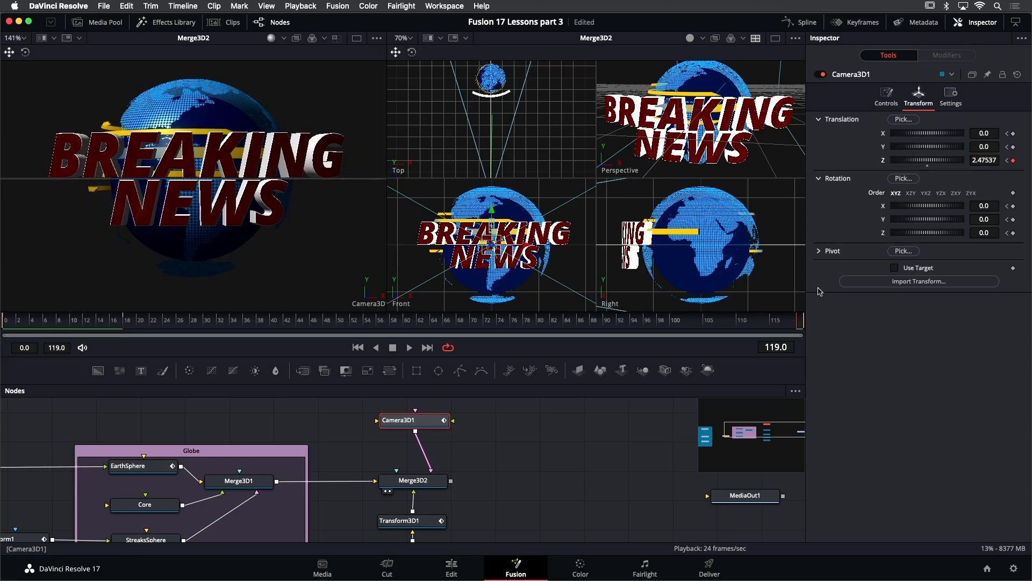
# - Play back the extended camera animation through the camera view
pyautogui.press('space')
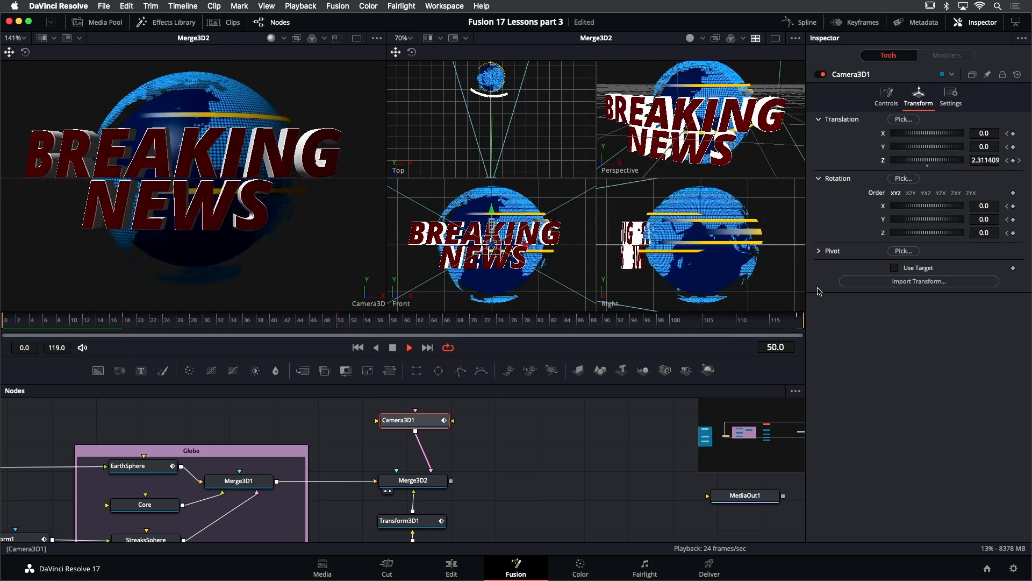
pyautogui.press('space')
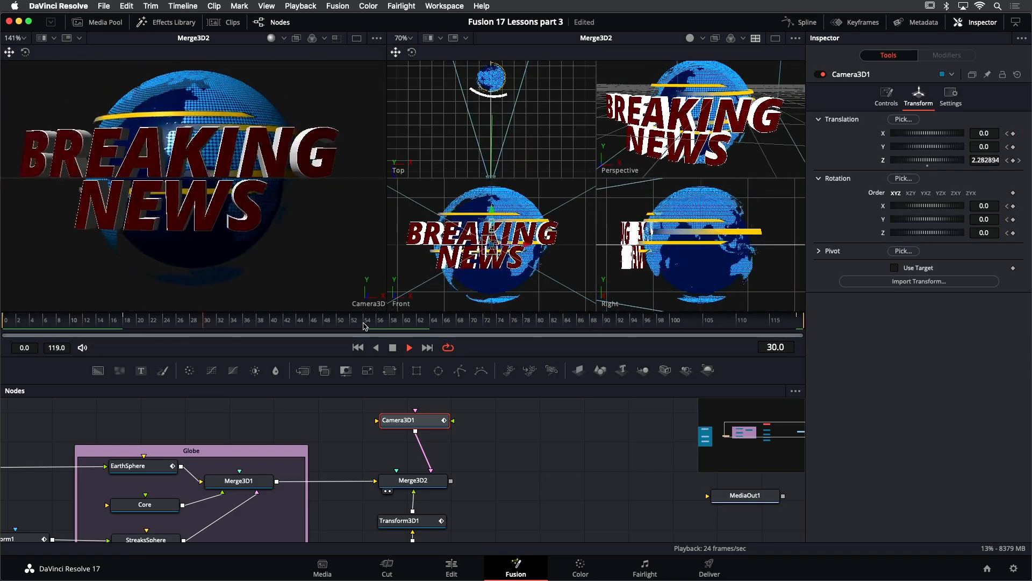
pyautogui.press('space')
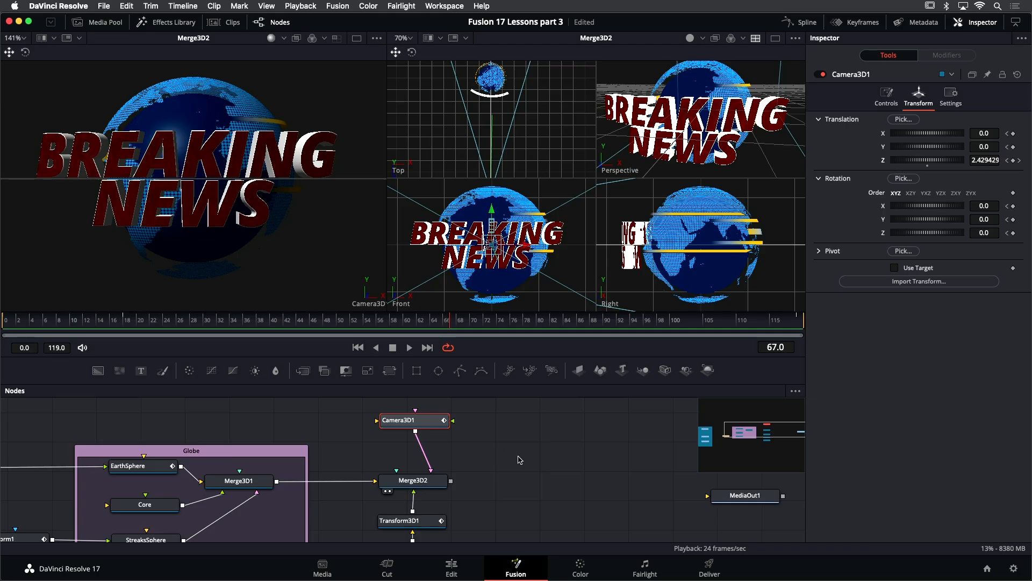
# - Add a Text 3D node connected to Merge3D2 and enter six slashes "//////" as its text
pyautogui.hscroll(5, 384, 459)
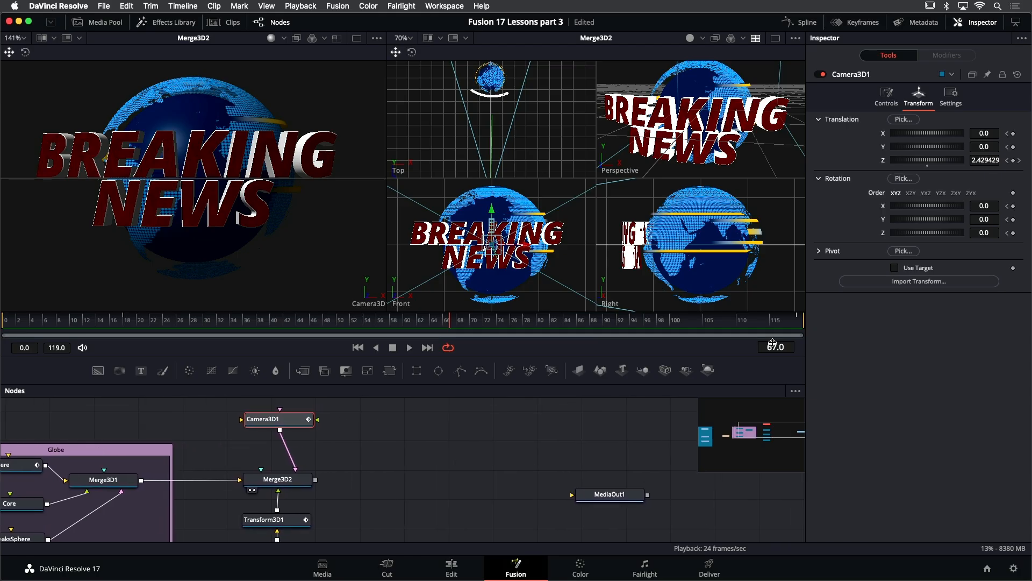
pyautogui.moveTo(622, 374); pyautogui.dragTo(304, 478)
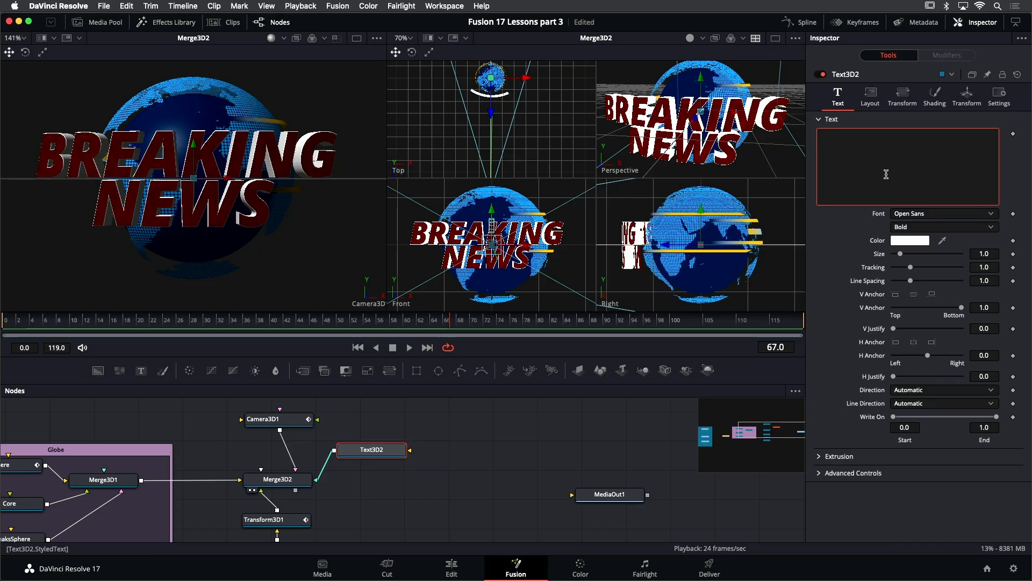
pyautogui.write('/')
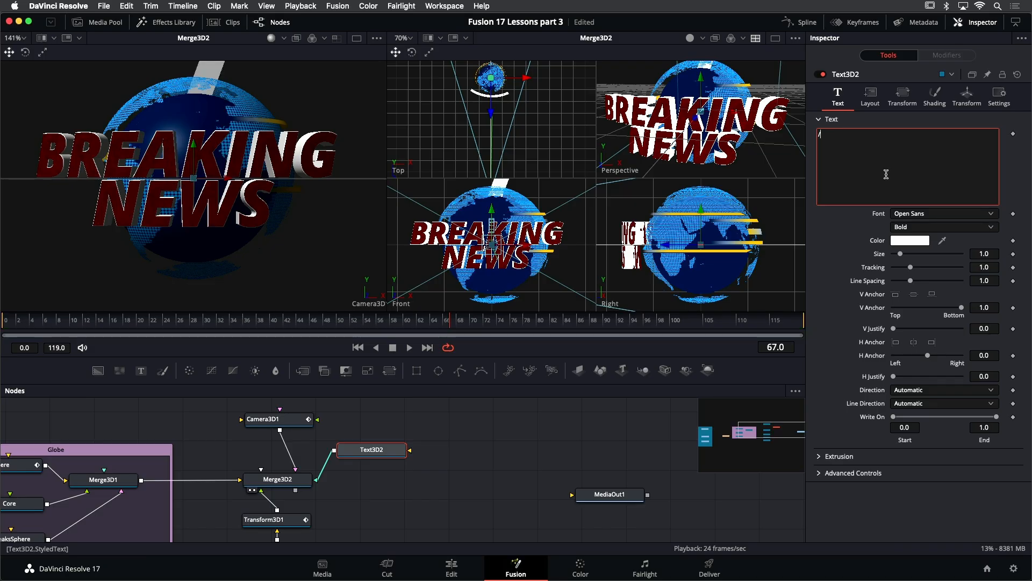
pyautogui.write('/////')
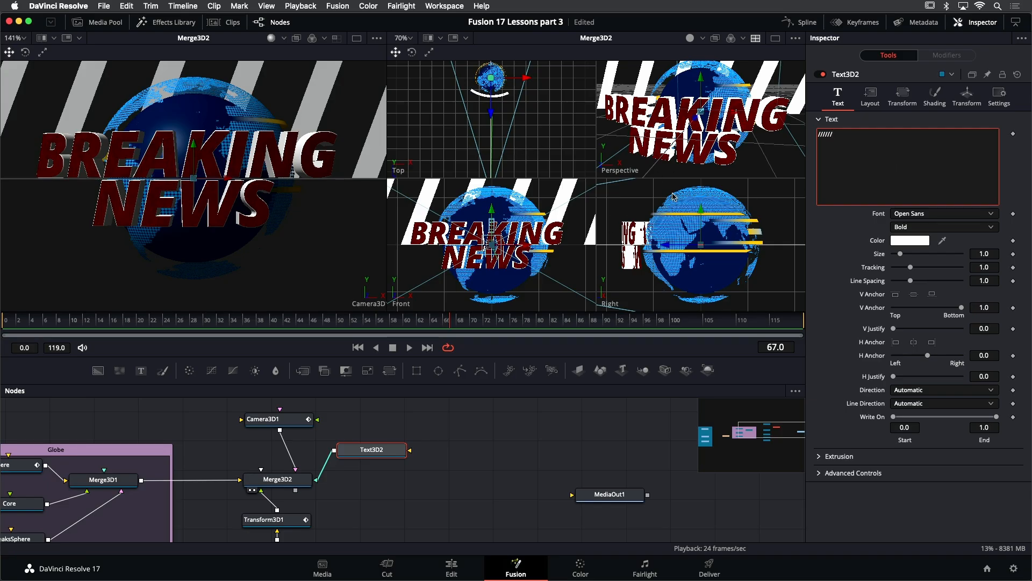
# - Move the slash text down and sideways so it sits in front of the globe
pyautogui.moveTo(694, 120); pyautogui.dragTo(653, 163)
pyautogui.scroll(-3, 677, 141)
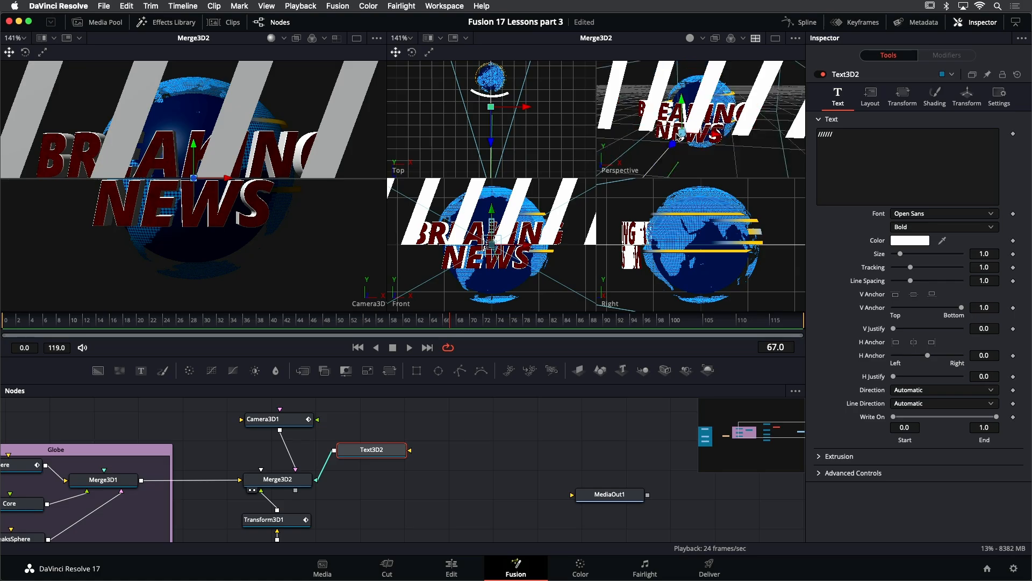
pyautogui.scroll(-2, 686, 138)
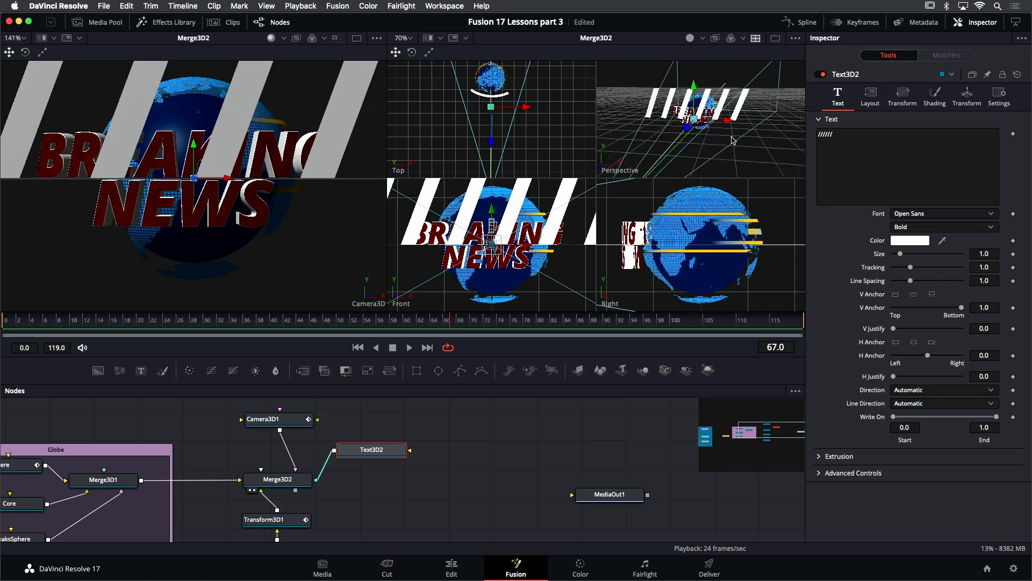
pyautogui.moveTo(756, 142)
pyautogui.mouseDown()
pyautogui.moveTo(680, 150)
pyautogui.moveTo(643, 135)
pyautogui.moveTo(598, 167)
pyautogui.mouseUp()
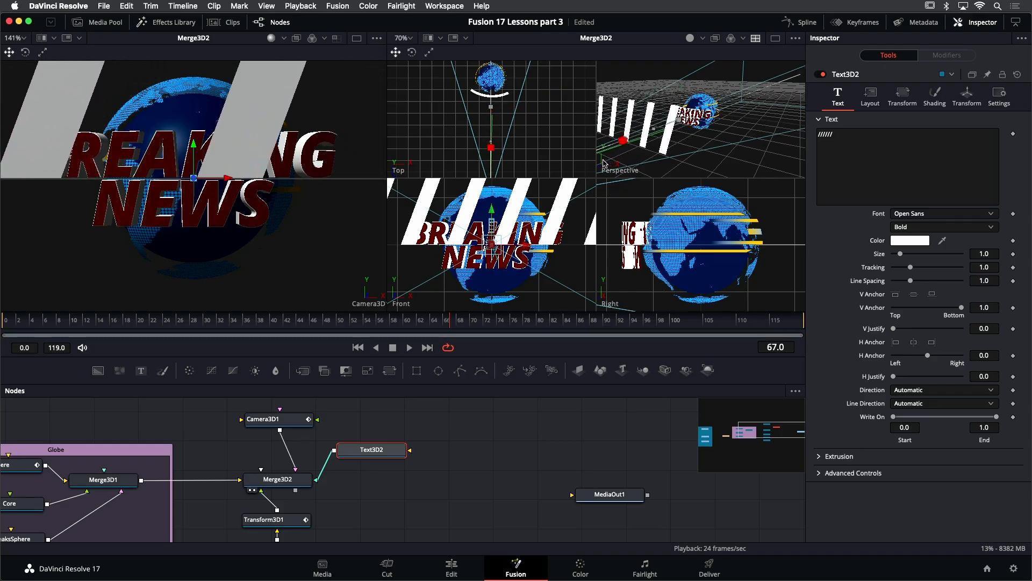
pyautogui.moveTo(194, 149); pyautogui.dragTo(206, 310)
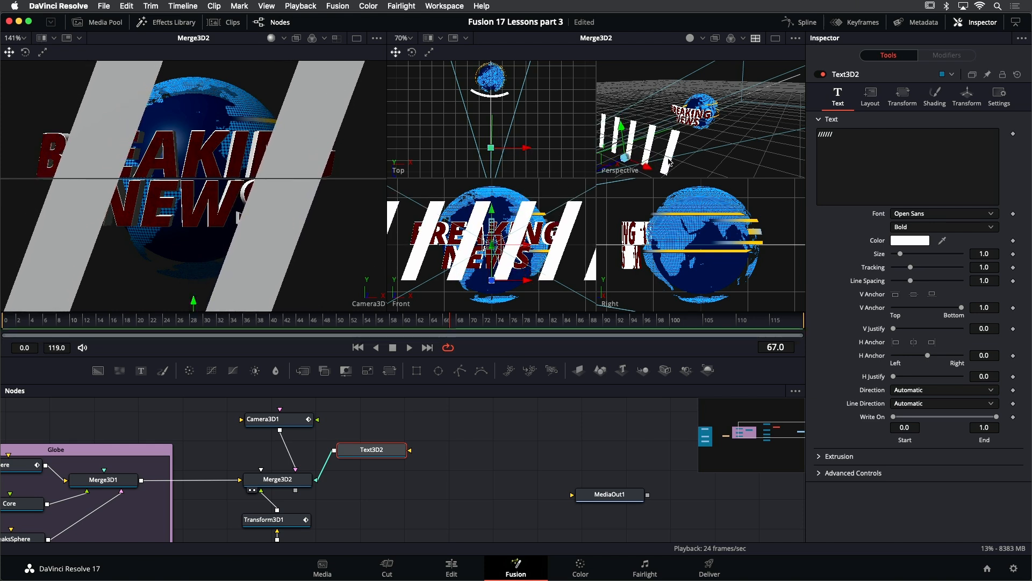
pyautogui.moveTo(680, 164); pyautogui.dragTo(638, 162)
# - Scrub and play back the animation to check the slash stripes
pyautogui.moveTo(228, 321); pyautogui.dragTo(93, 345)
pyautogui.press('space')
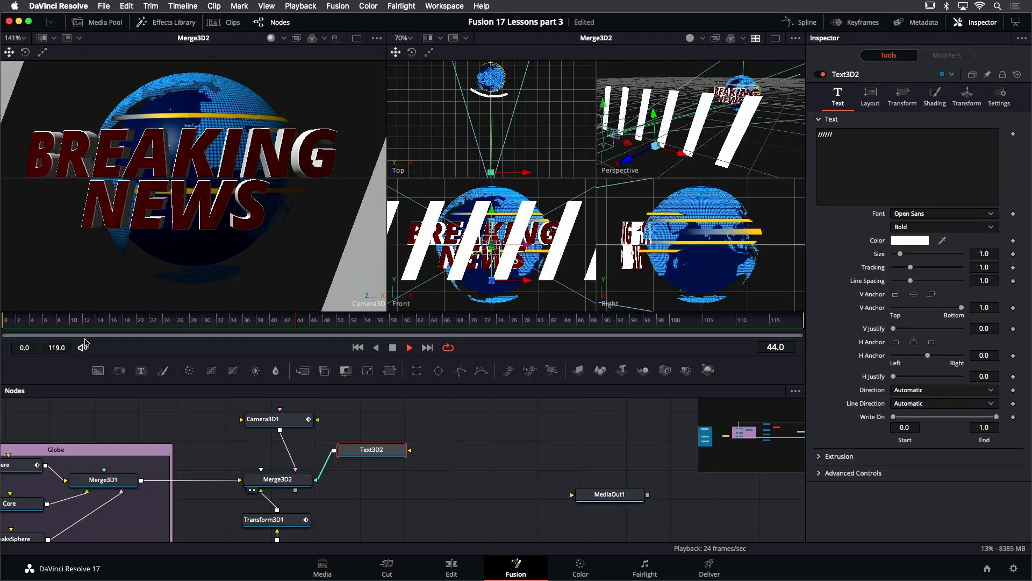
pyautogui.press('space')
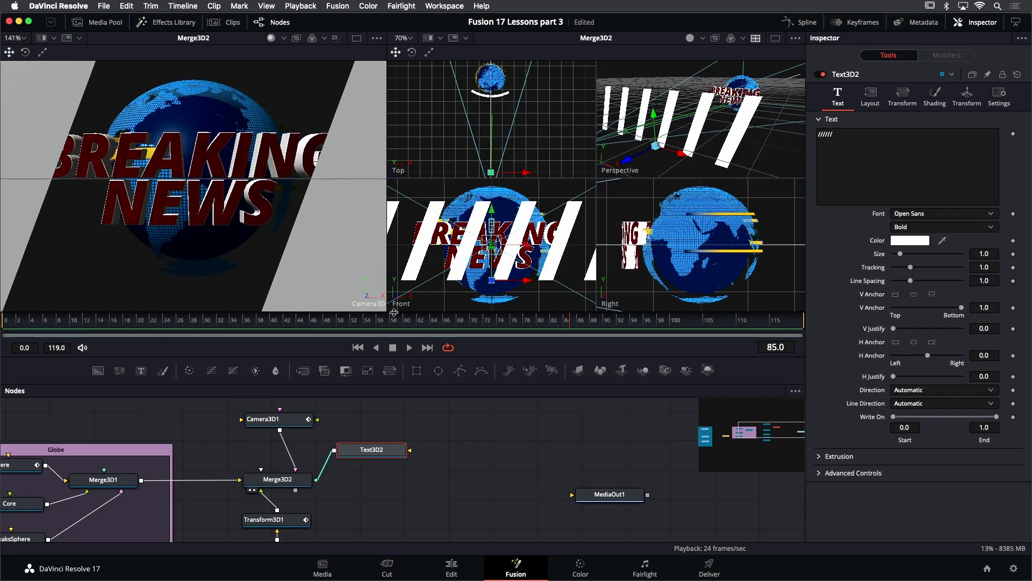
pyautogui.moveTo(457, 325); pyautogui.dragTo(424, 344)
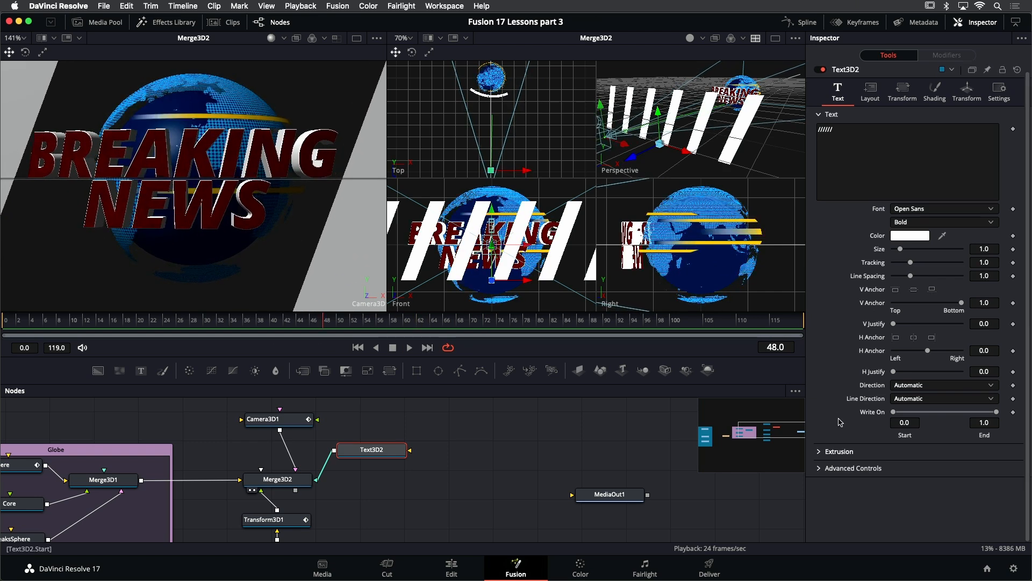
# - Open the text's Extrusion settings and set Extrusion Depth to about 0.118
pyautogui.click(820, 452)
pyautogui.scroll(-2, 832, 438)
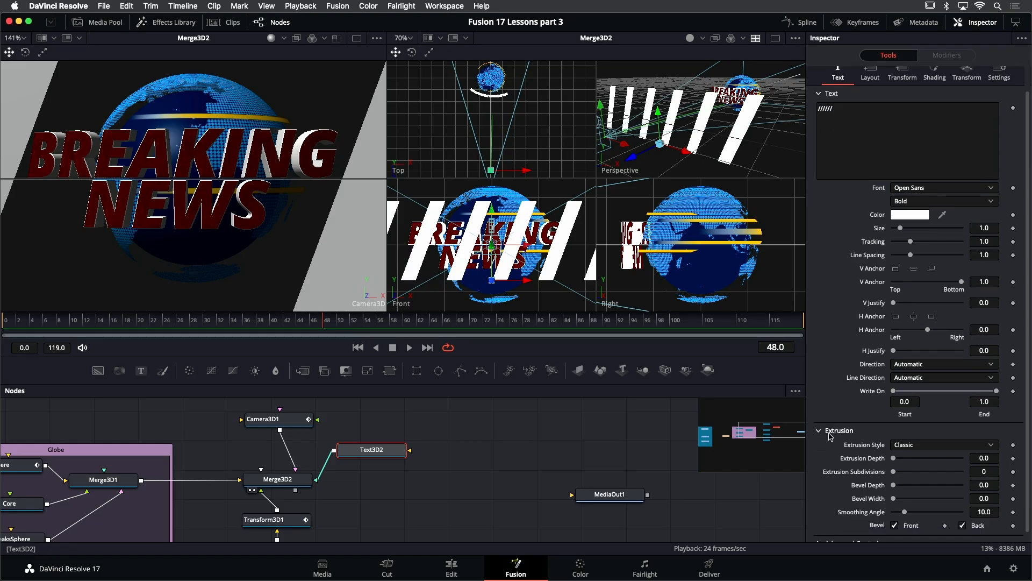
pyautogui.moveTo(896, 454); pyautogui.dragTo(936, 457)
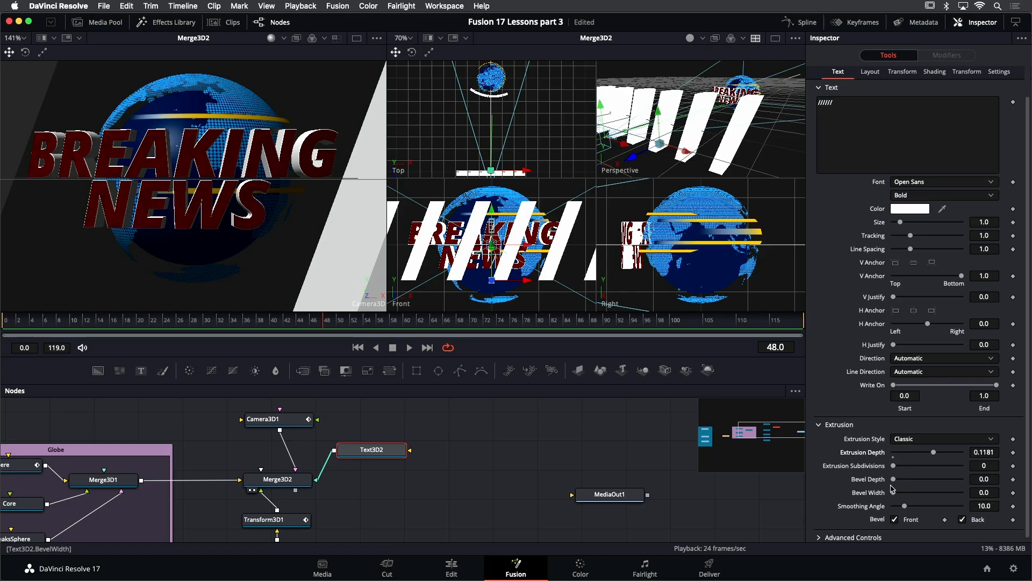
# - Give the slash text a bevel of about 0.0079 depth and 0.0016 width, and play back the result
pyautogui.moveTo(896, 494); pyautogui.dragTo(896, 495)
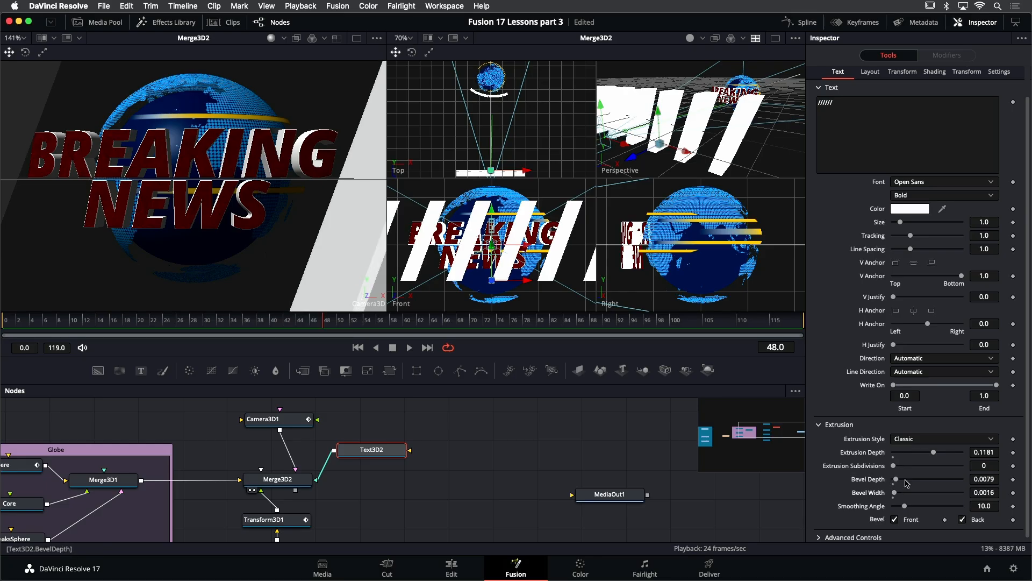
pyautogui.press('space')
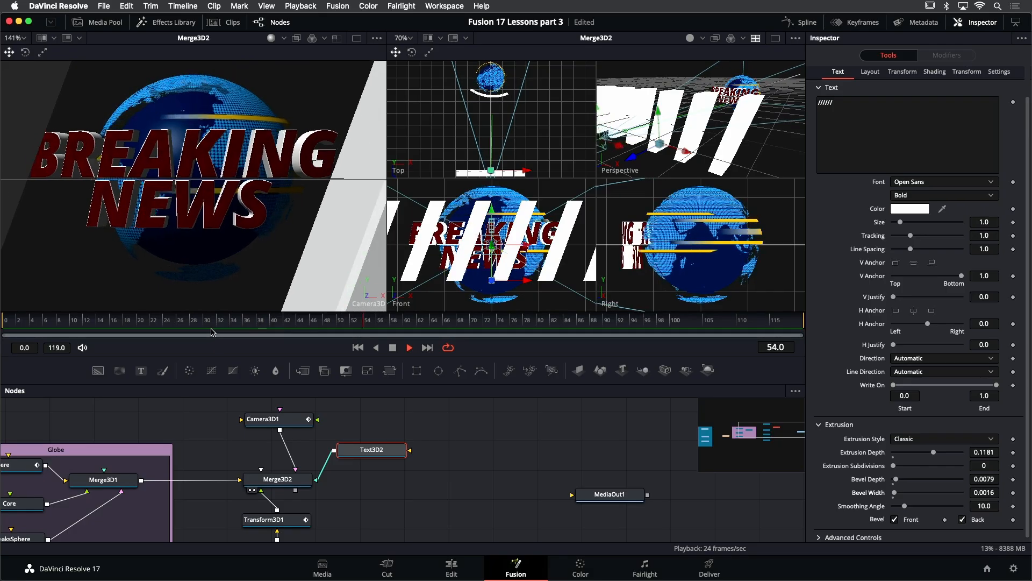
pyautogui.press('space')
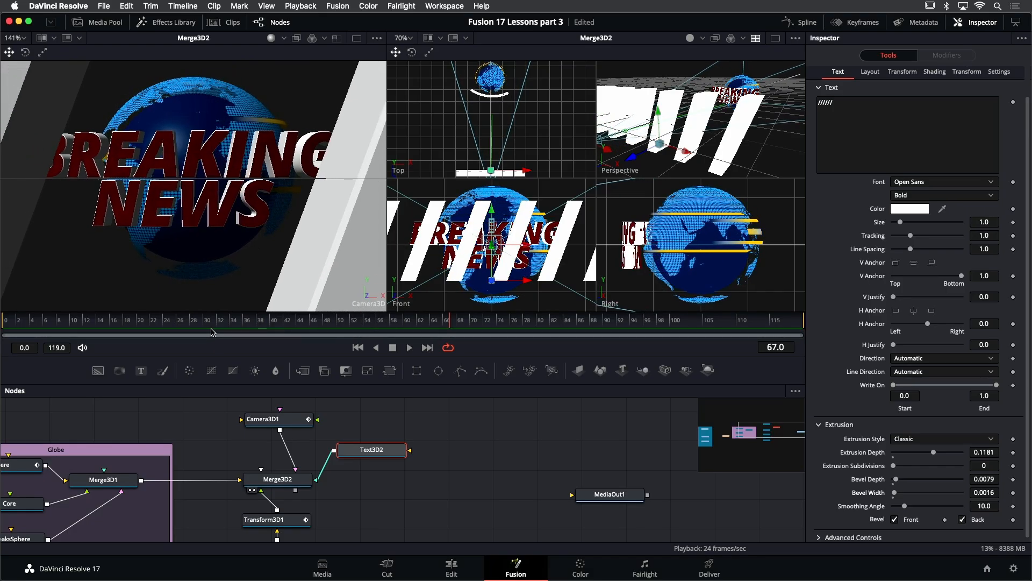
# - Animate the slash text's Tracking with a keyframe of 1.0 at frame 70 and 0.84 at frame 90
pyautogui.moveTo(280, 325); pyautogui.dragTo(468, 335)
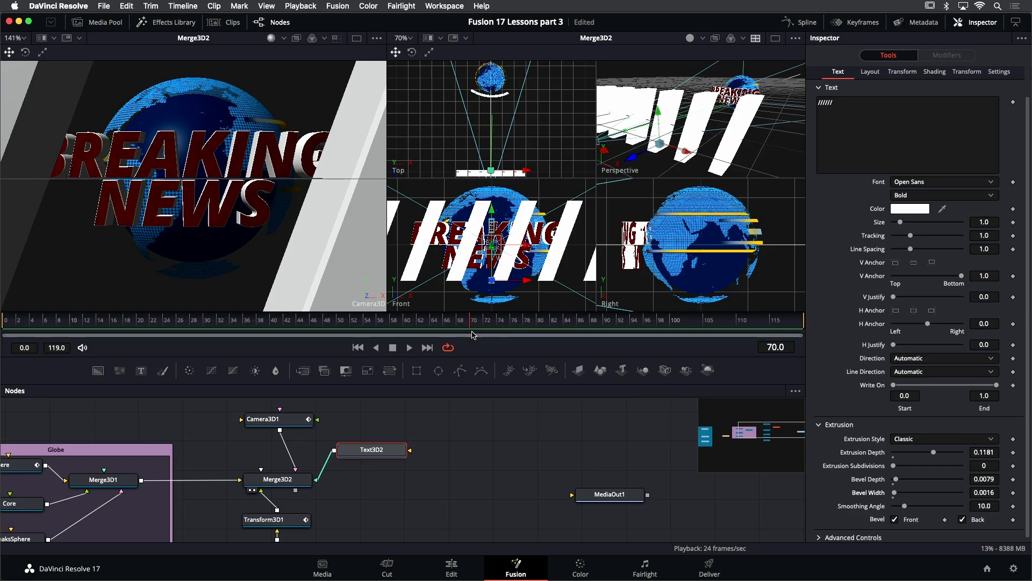
pyautogui.click(1013, 237)
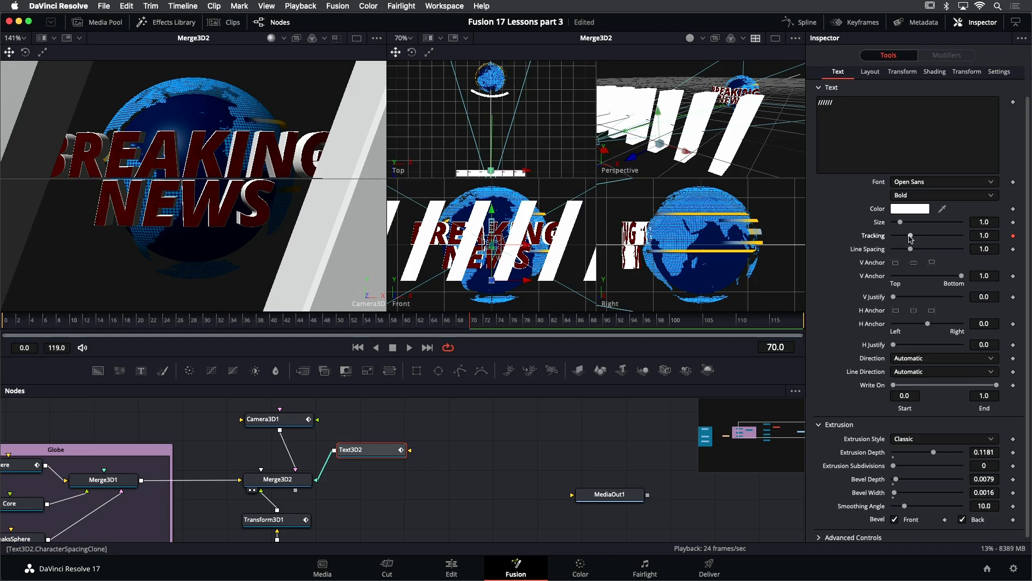
pyautogui.moveTo(521, 323); pyautogui.dragTo(609, 329)
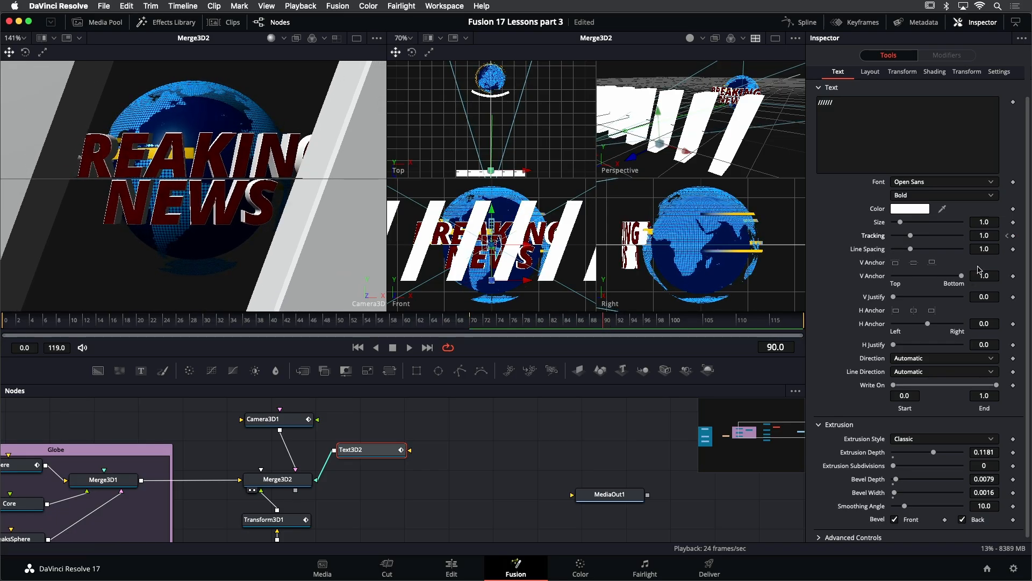
pyautogui.moveTo(985, 234); pyautogui.dragTo(968, 235)
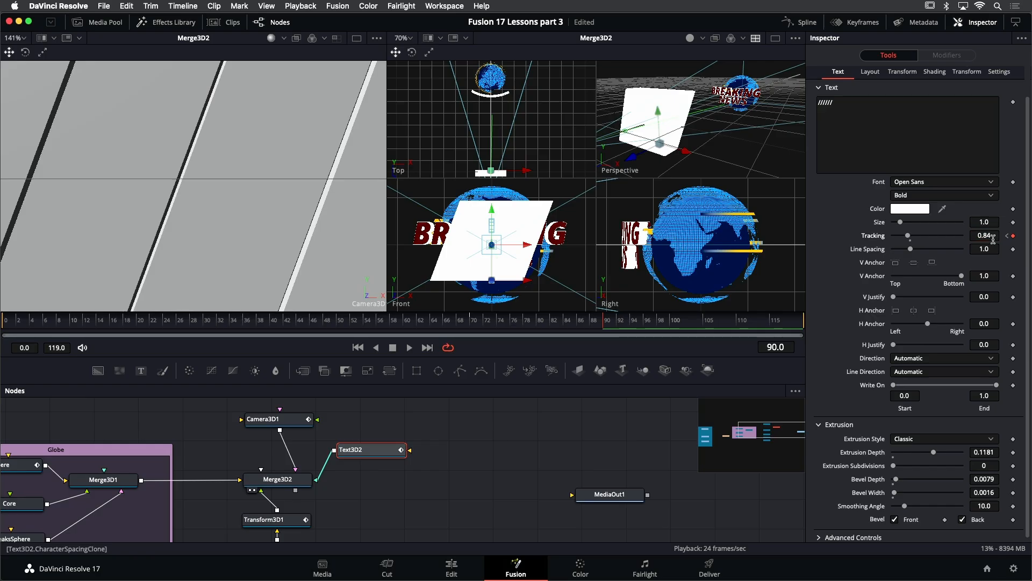
# - Play and scrub the timeline to check the slash tracking animation
pyautogui.click(304, 323)
pyautogui.press('space')
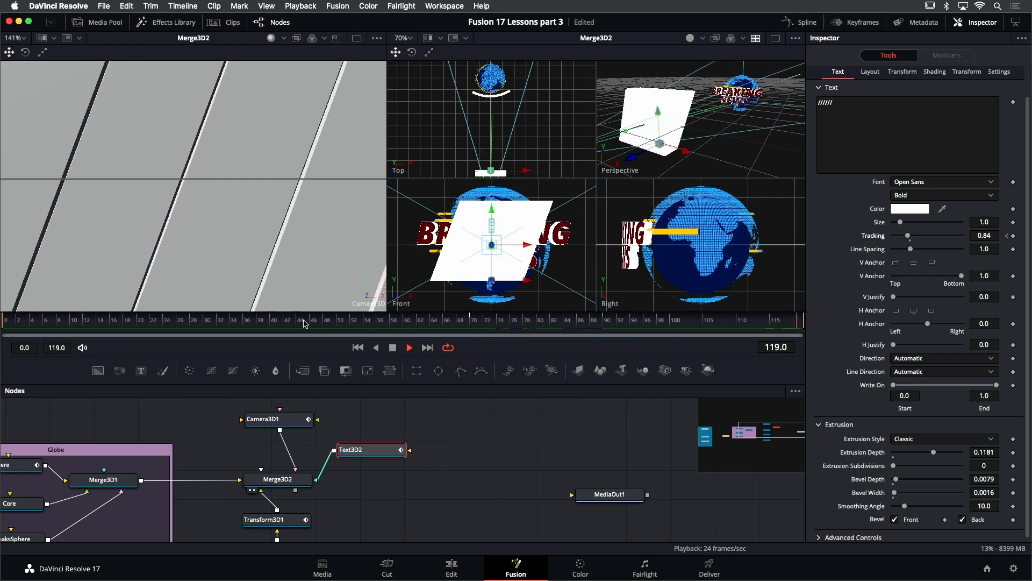
pyautogui.press('space')
pyautogui.moveTo(423, 325); pyautogui.dragTo(569, 323)
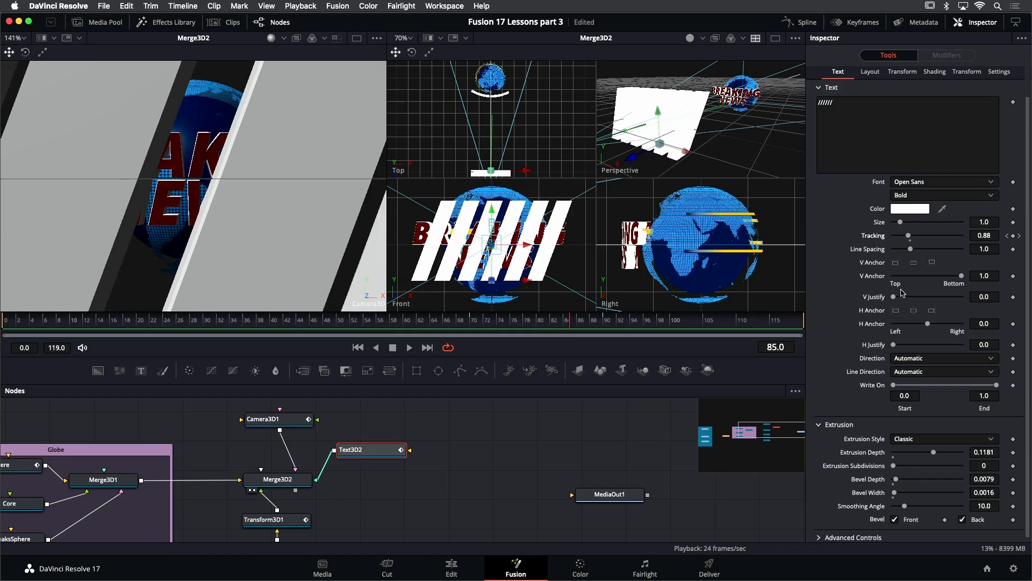
# - Set the slash text's material color to a dark red with value 0.425 and play back
pyautogui.click(922, 146)
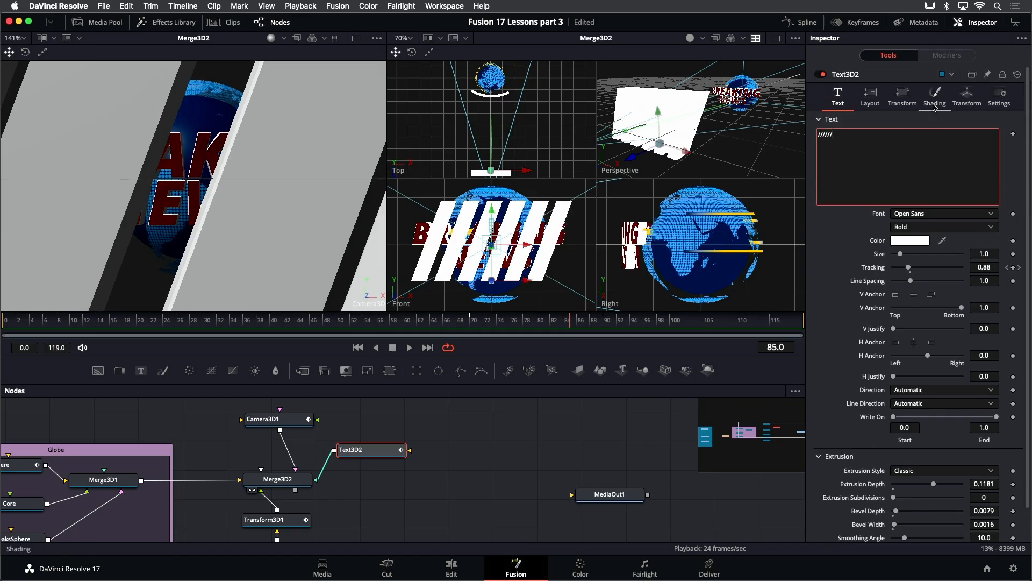
pyautogui.click(934, 102)
pyautogui.click(893, 214)
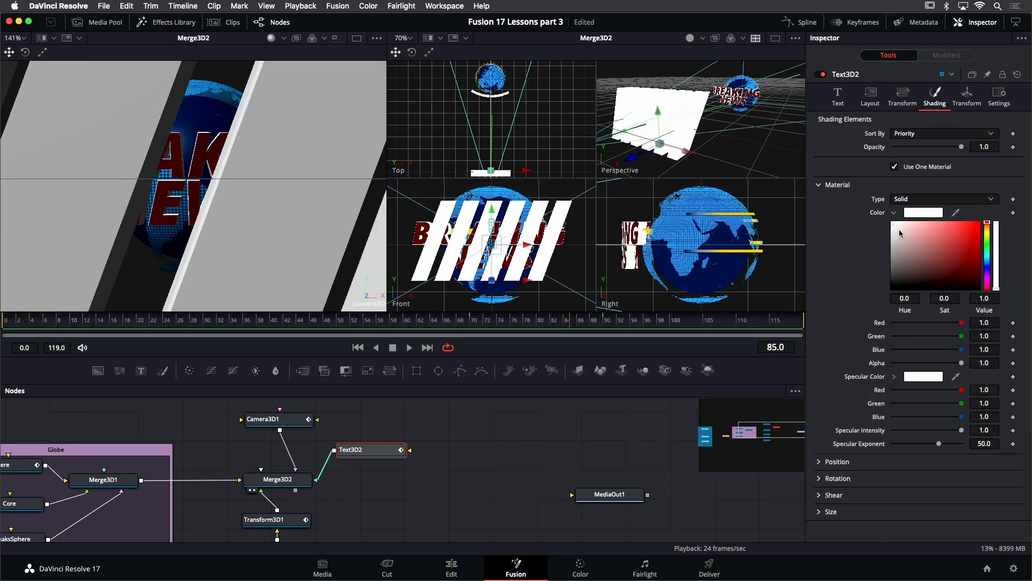
pyautogui.moveTo(968, 259); pyautogui.dragTo(984, 260)
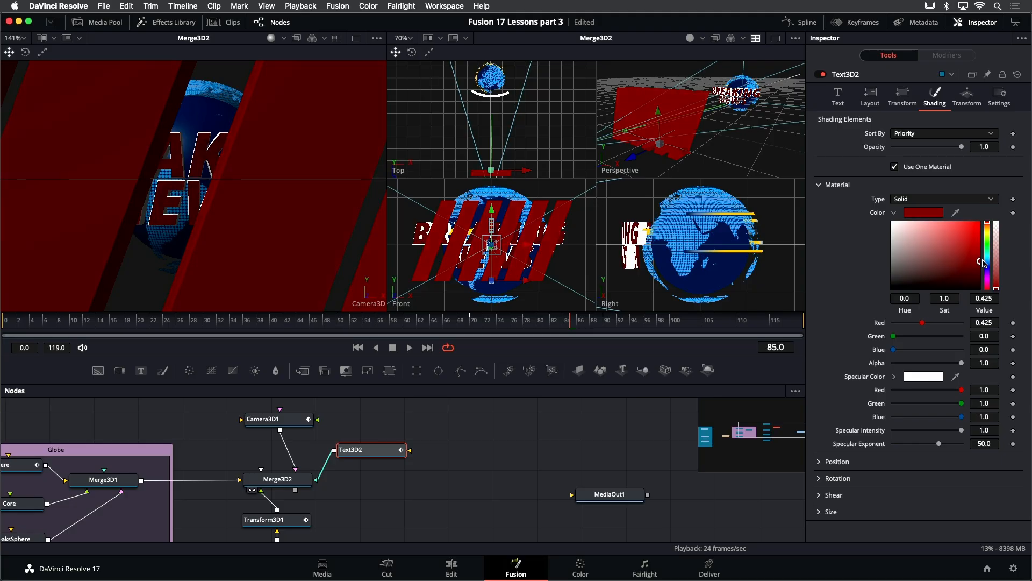
pyautogui.press('space')
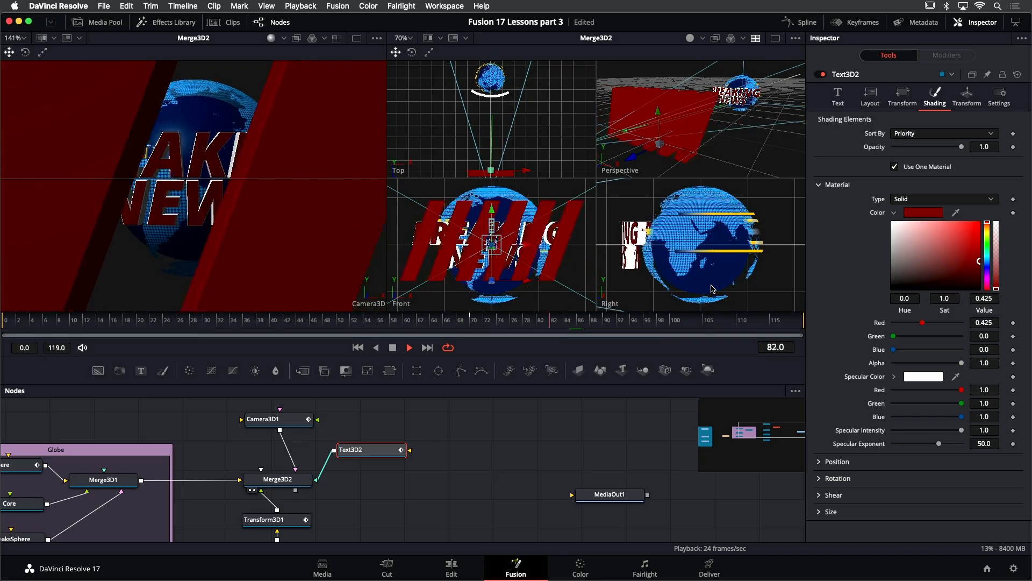
pyautogui.press('space')
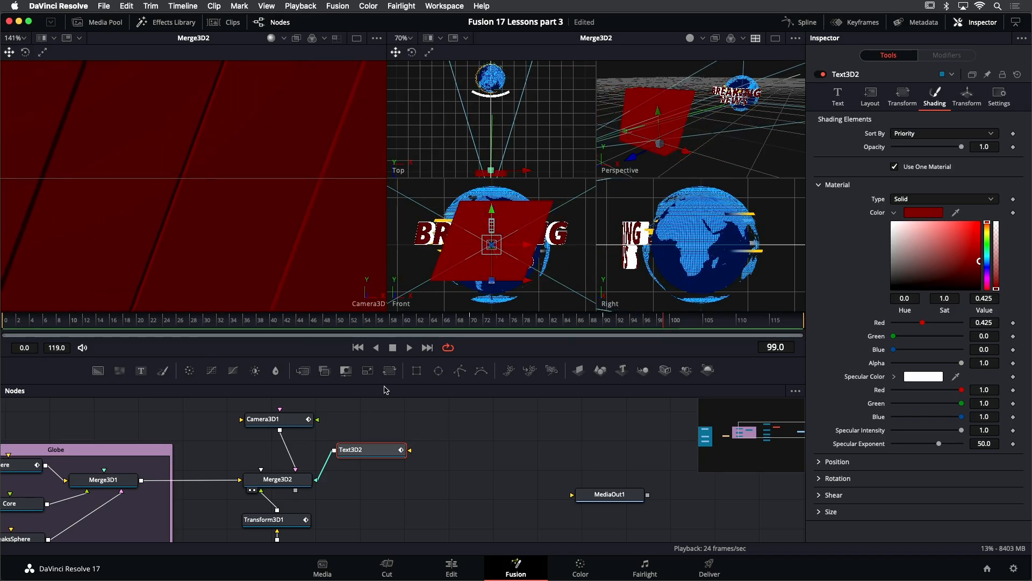
# - Enlarge the node editor and wrap the Merge3D2, both text, Bender3D1 and Transform3D1 nodes in an Underlay
pyautogui.moveTo(386, 385); pyautogui.dragTo(711, 312)
pyautogui.moveTo(348, 311); pyautogui.dragTo(538, 305)
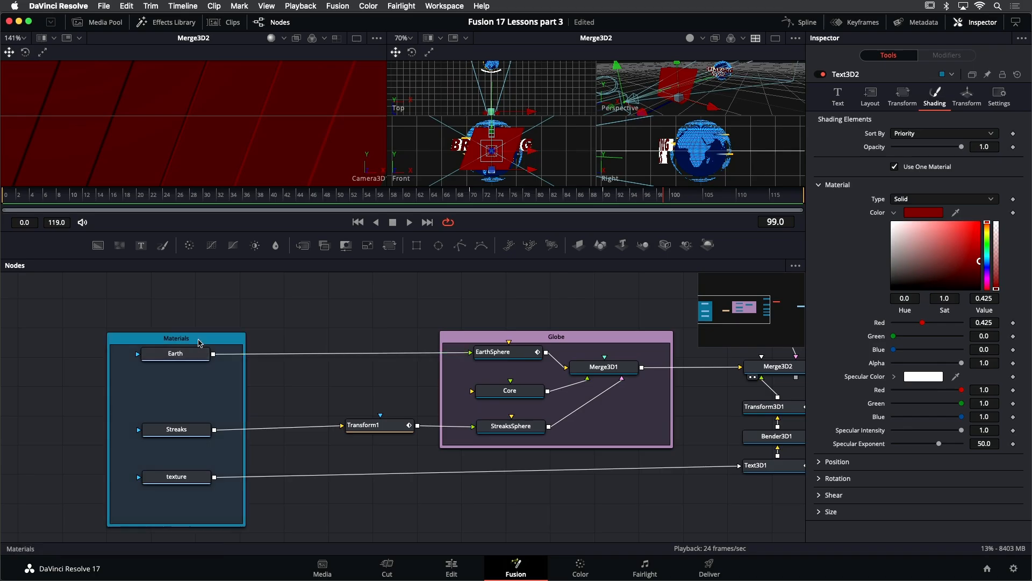
pyautogui.click(199, 342)
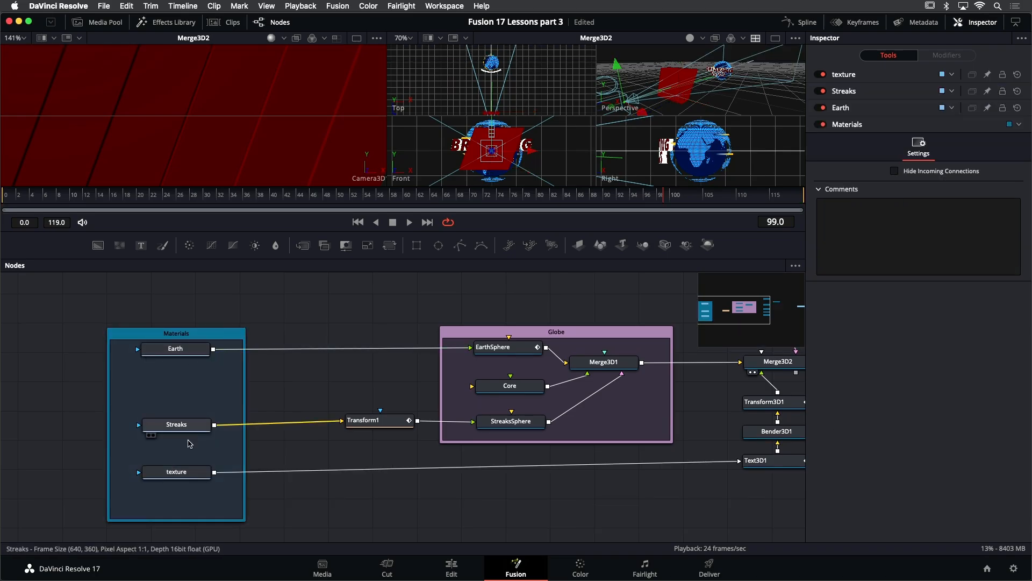
pyautogui.moveTo(378, 387); pyautogui.dragTo(251, 393)
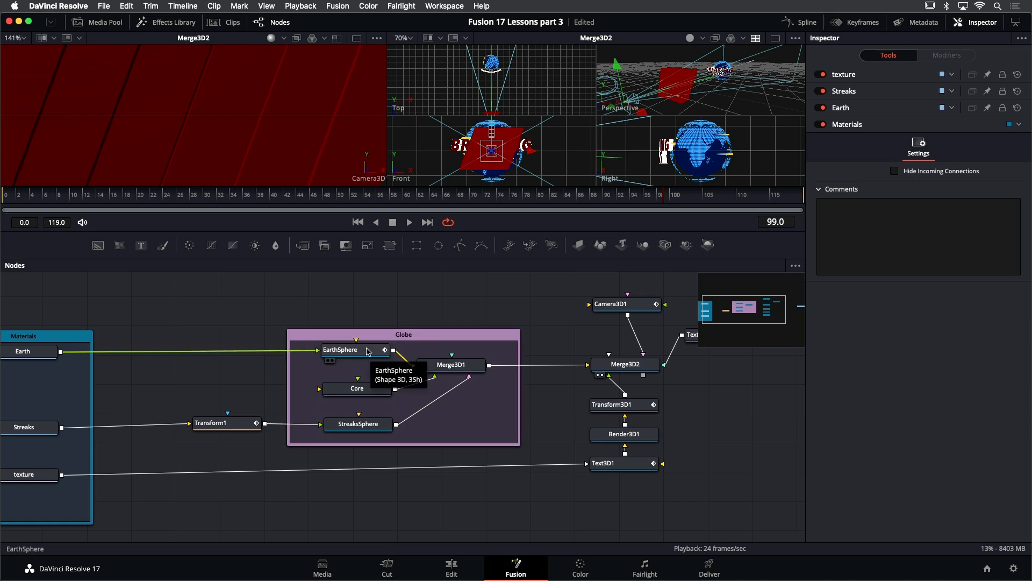
pyautogui.click(432, 337)
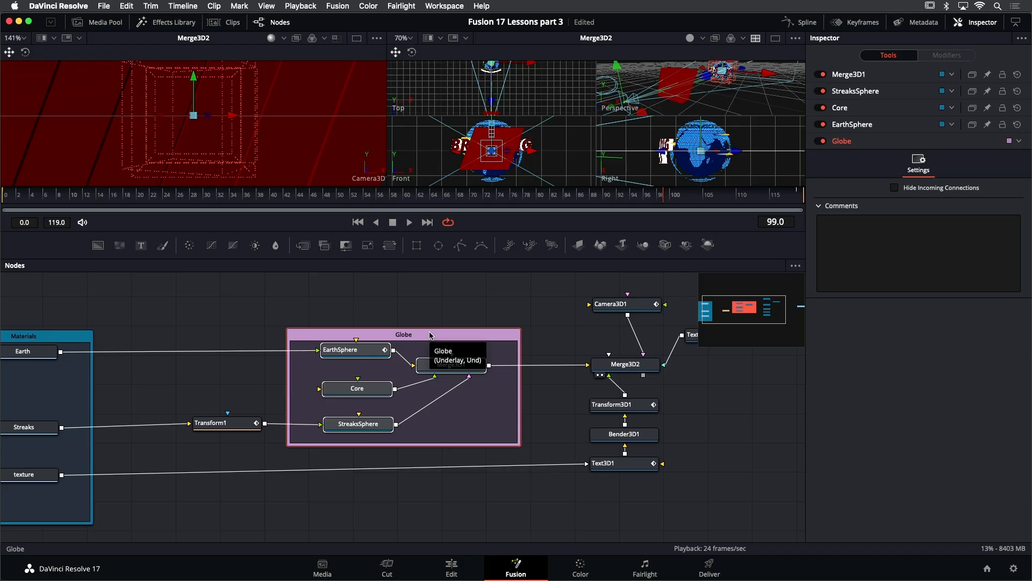
pyautogui.hscroll(5, 553, 336)
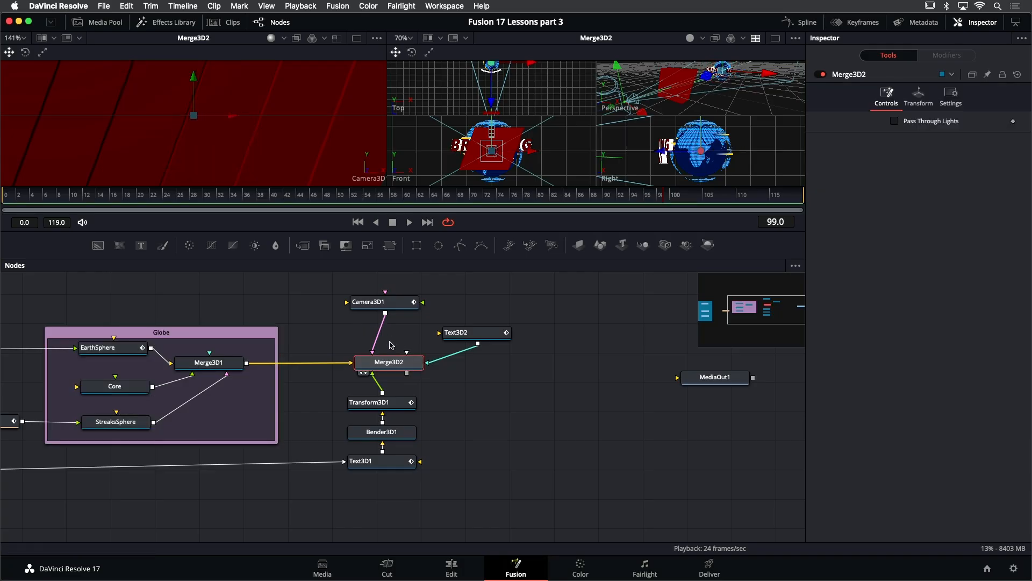
pyautogui.moveTo(355, 322); pyautogui.dragTo(484, 473)
pyautogui.moveTo(396, 406); pyautogui.dragTo(430, 407)
pyautogui.click(430, 407)
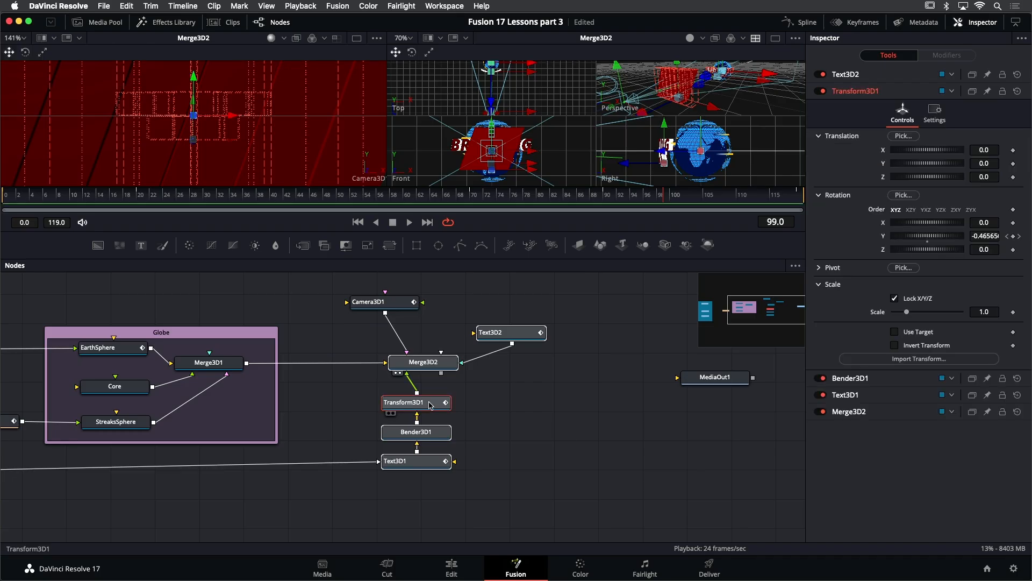
pyautogui.hotkey('shift', 'space')
pyautogui.write('unde')
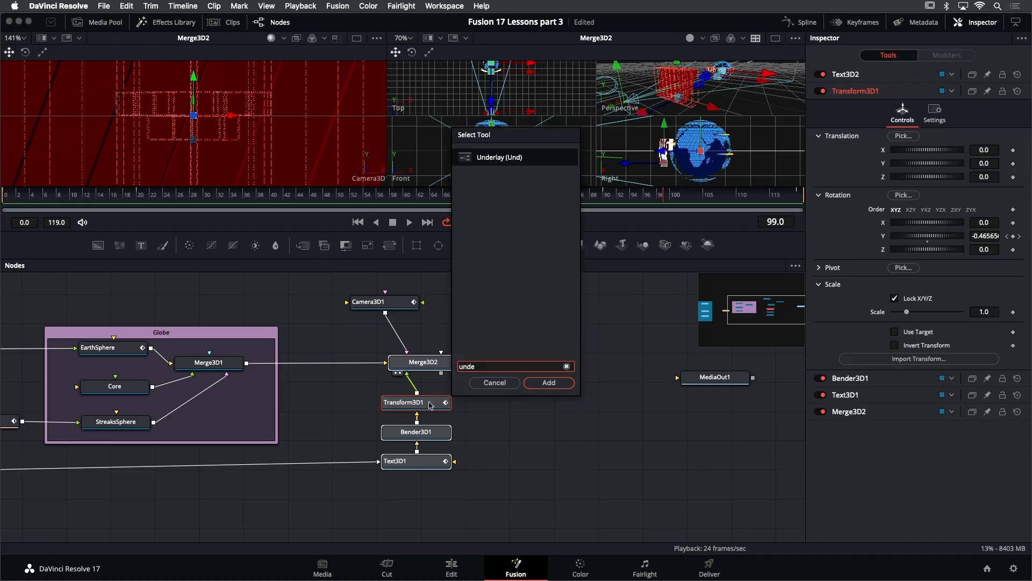
pyautogui.press('Return')
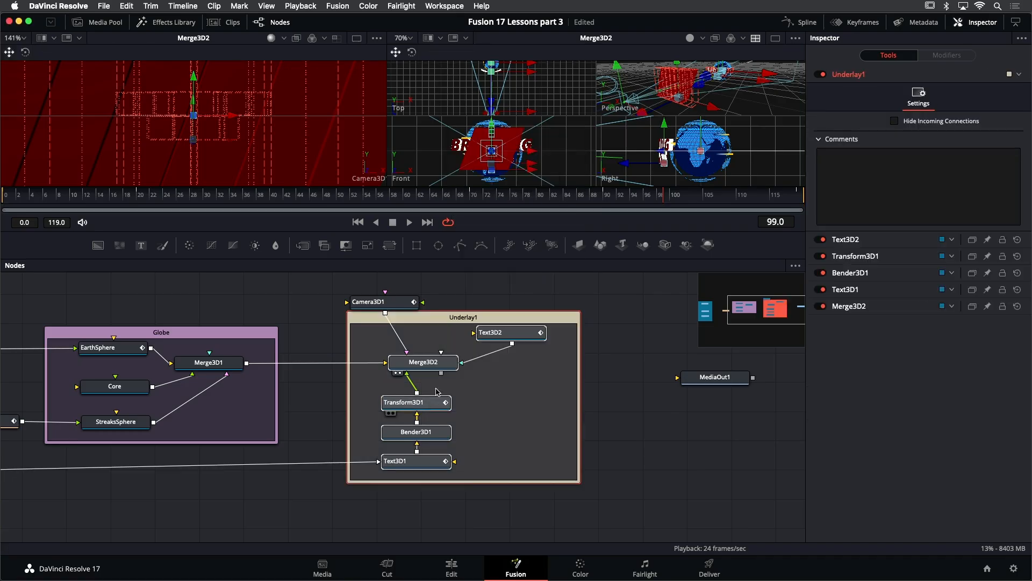
# - Rename the new underlay to Text3d
pyautogui.click(464, 320)
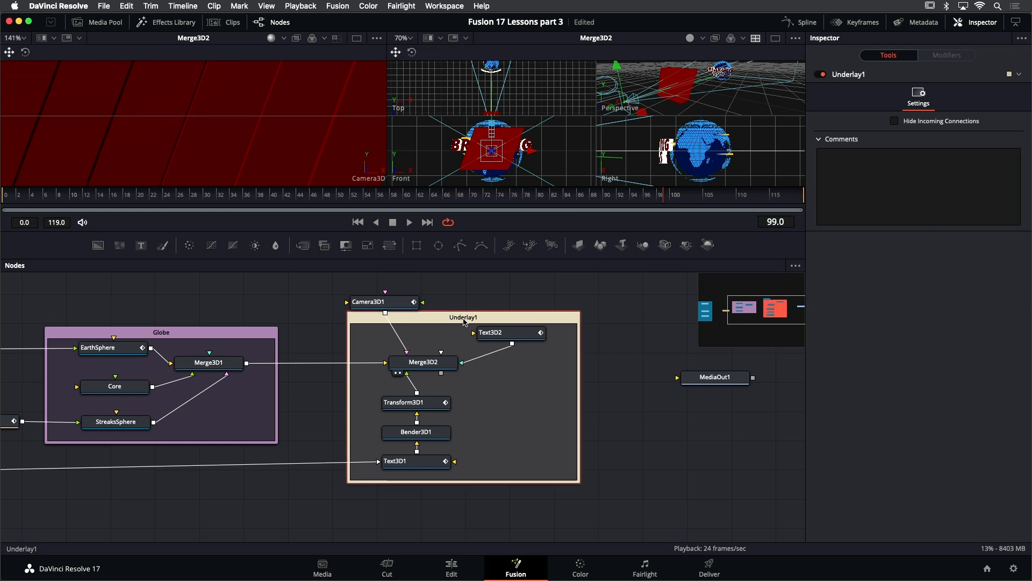
pyautogui.press('F2')
pyautogui.write('Text3d')
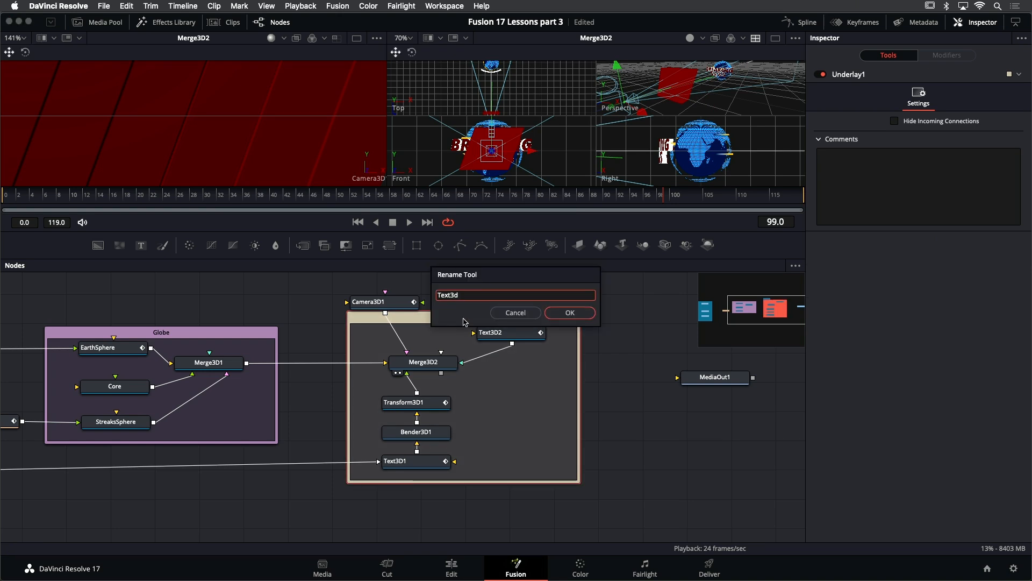
pyautogui.press('Return')
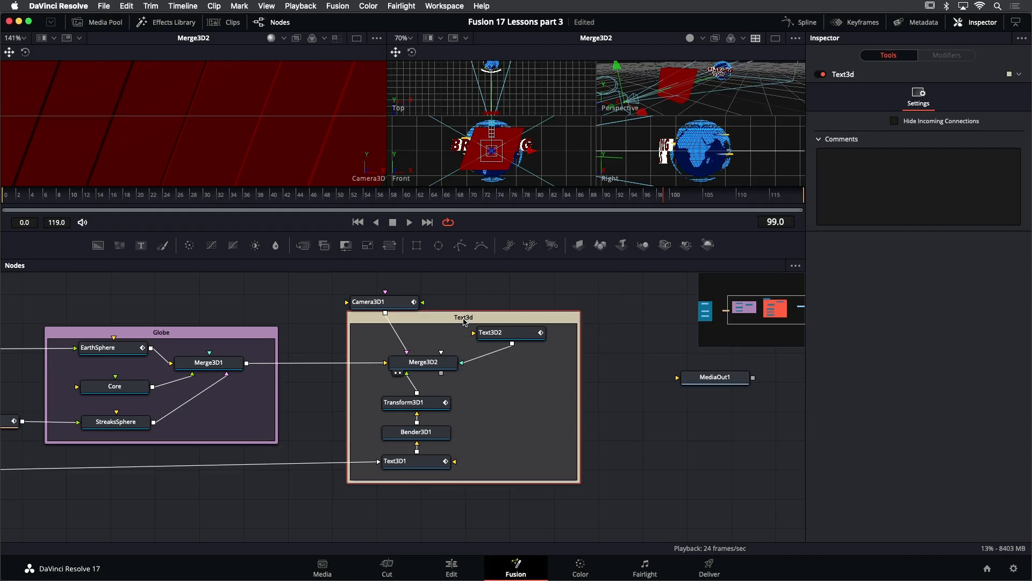
# - Move the Camera3D1 node above the underlay and turn on its tile picture
pyautogui.hscroll(3, 489, 298)
pyautogui.scroll(2, 488, 298)
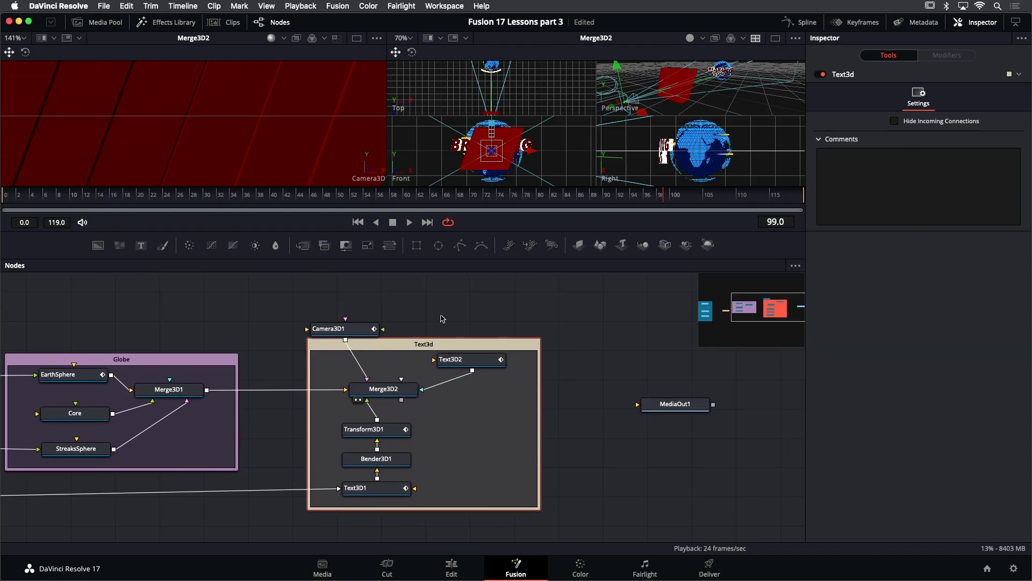
pyautogui.moveTo(354, 334); pyautogui.dragTo(371, 306)
pyautogui.click(371, 306)
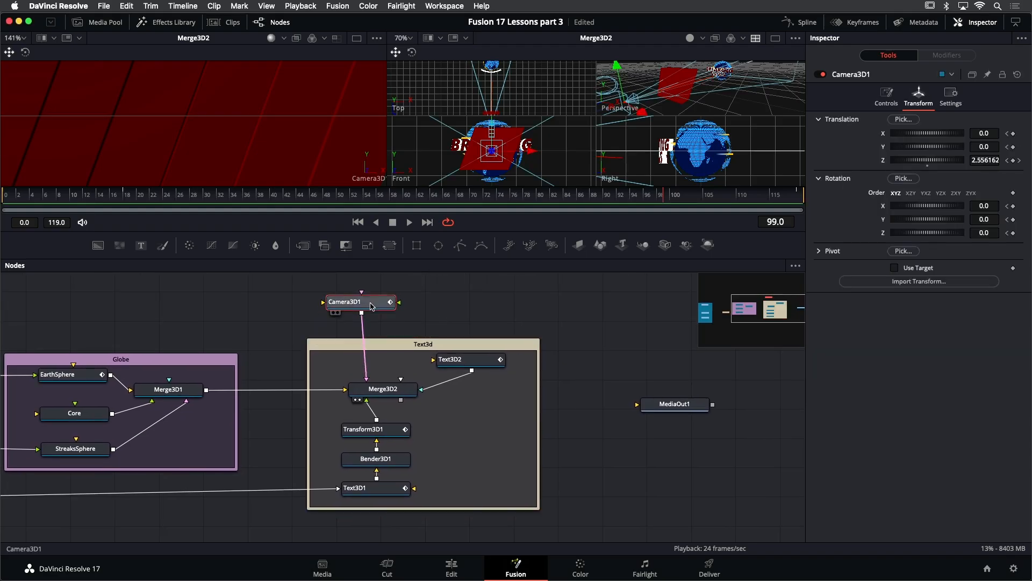
pyautogui.rightClick(371, 304)
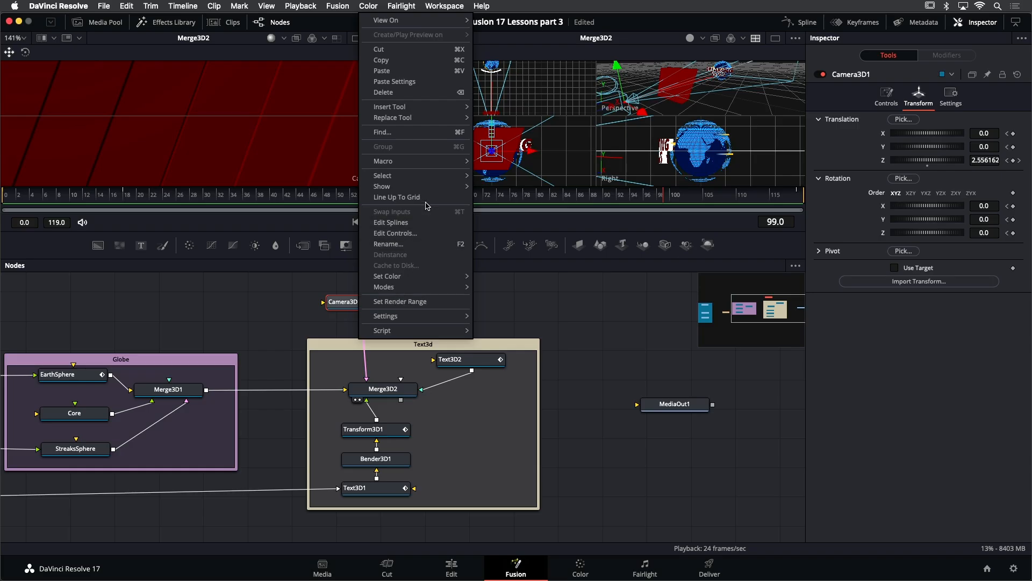
pyautogui.moveTo(431, 188)
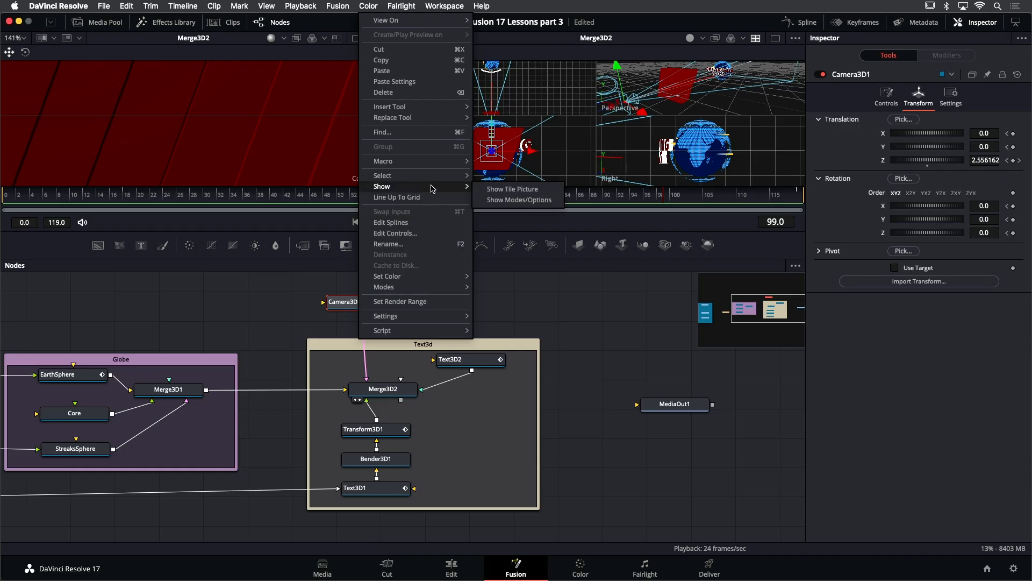
pyautogui.click(509, 193)
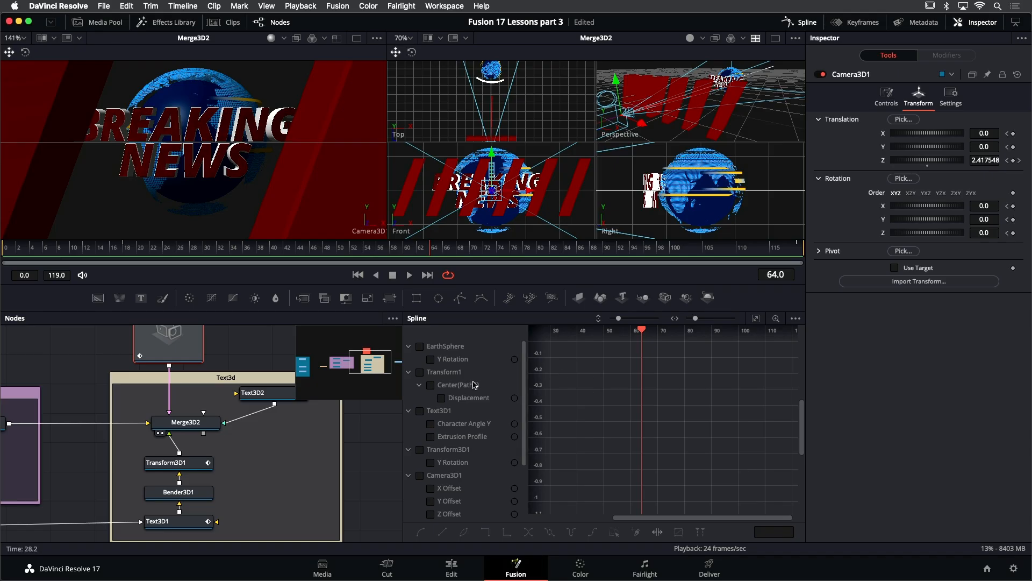
# - Set the Spline editor to show only the selected tool and select the Text3D1 node
pyautogui.scroll(-4, 470, 442)
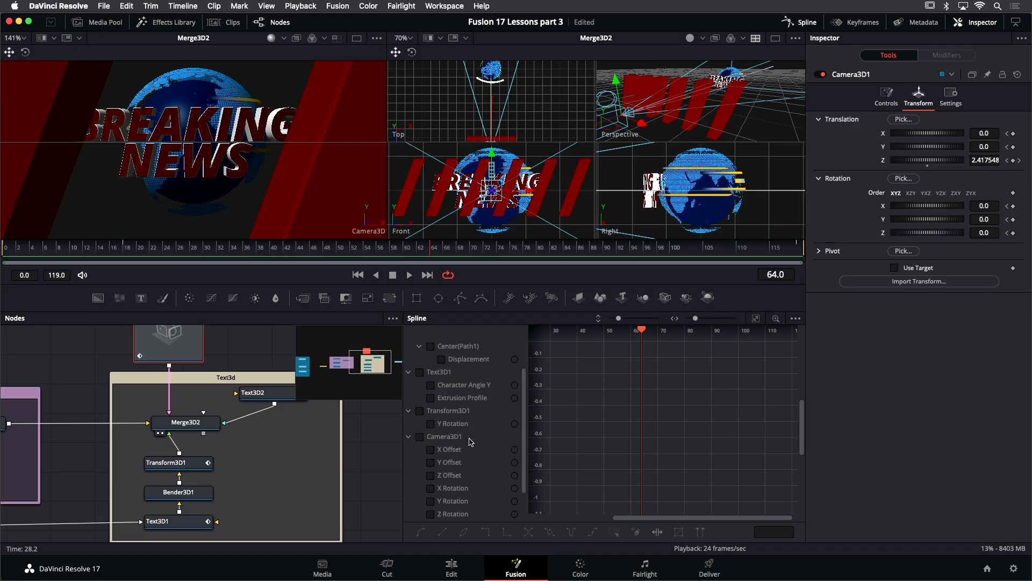
pyautogui.scroll(4, 471, 442)
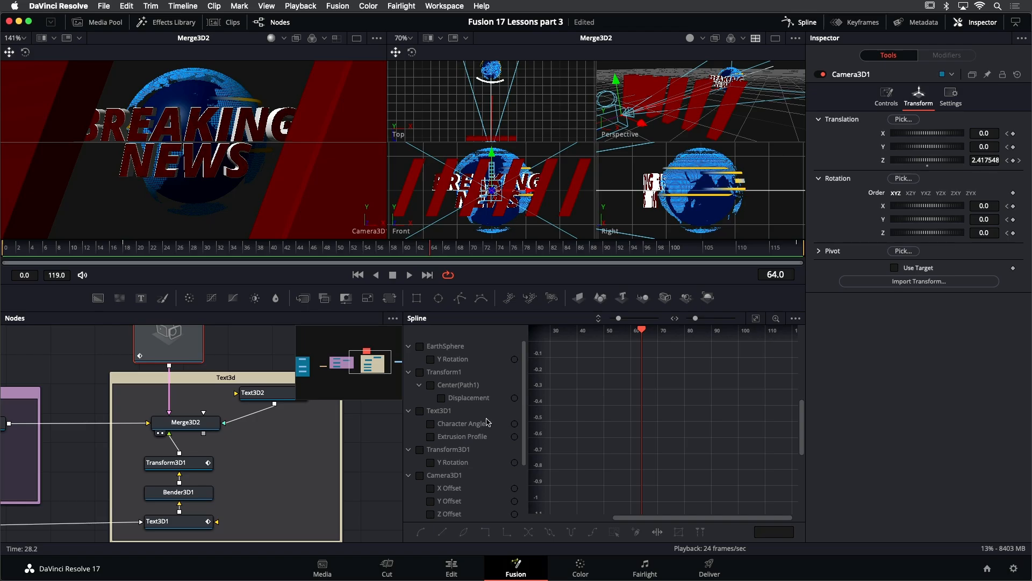
pyautogui.scroll(-2, 486, 424)
pyautogui.scroll(2, 485, 424)
pyautogui.click(796, 319)
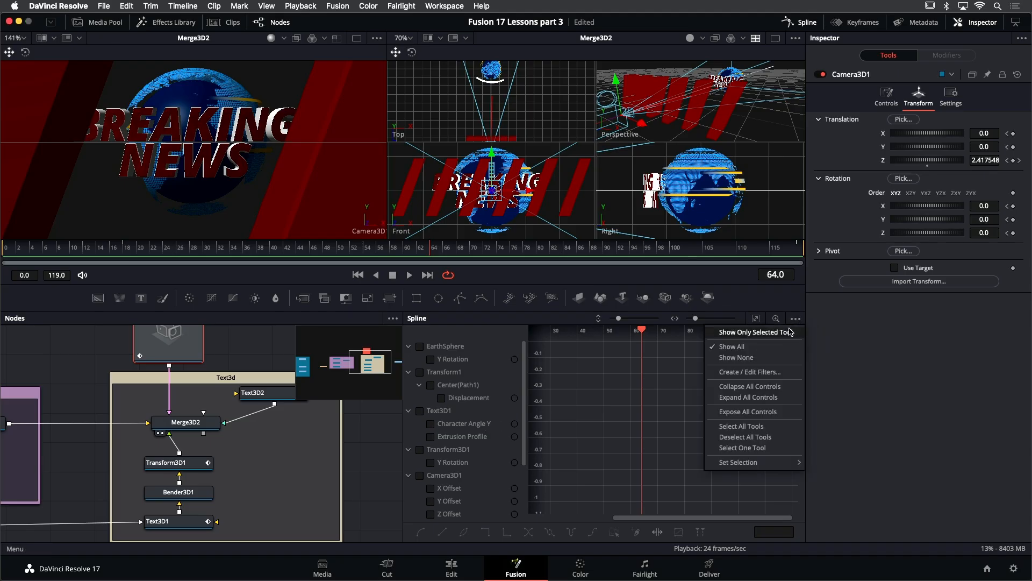
pyautogui.click(762, 334)
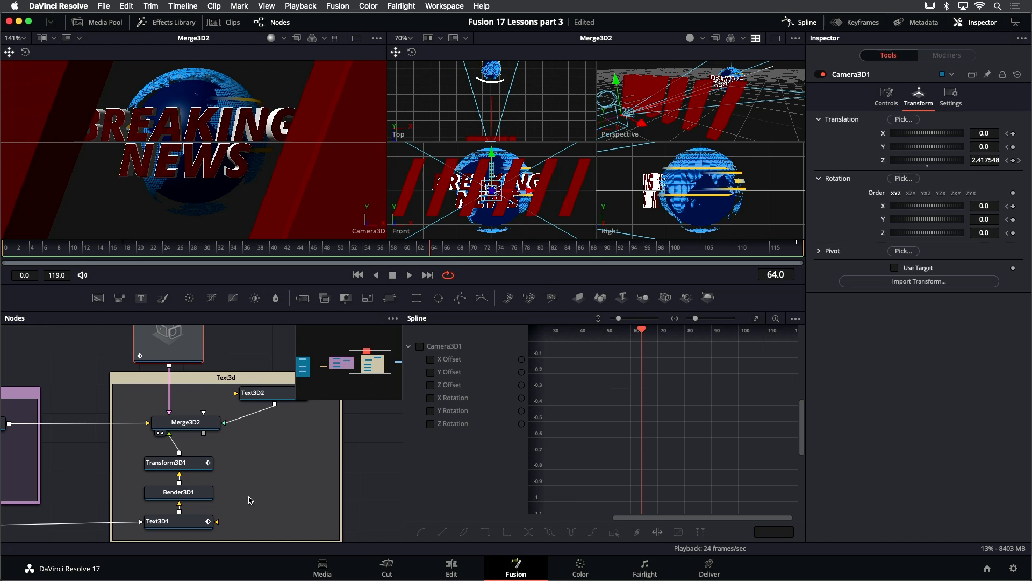
pyautogui.click(194, 521)
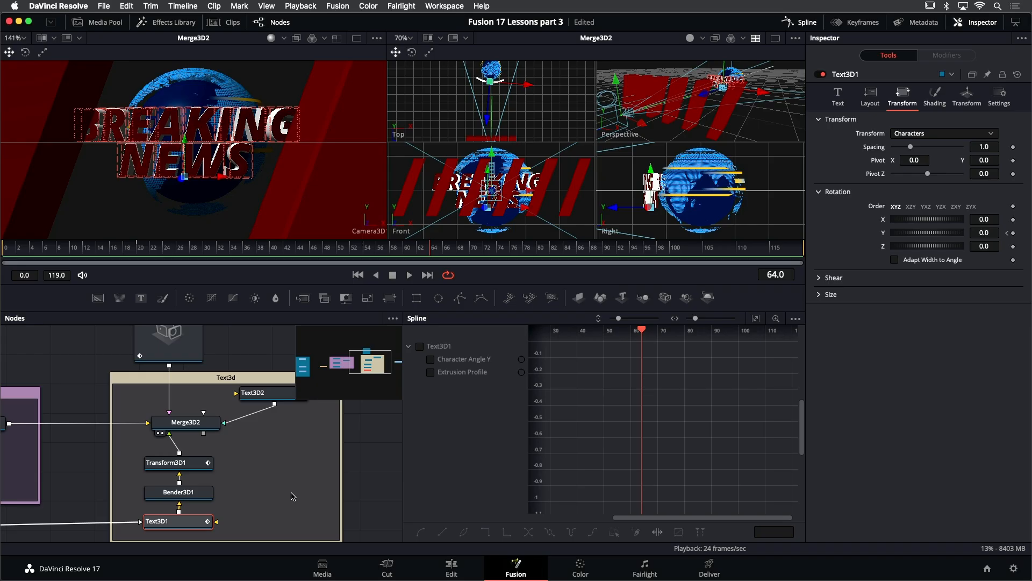
# - Show Text3D1 in the first viewer, orbit around it and play back its character rotation
pyautogui.press('1')
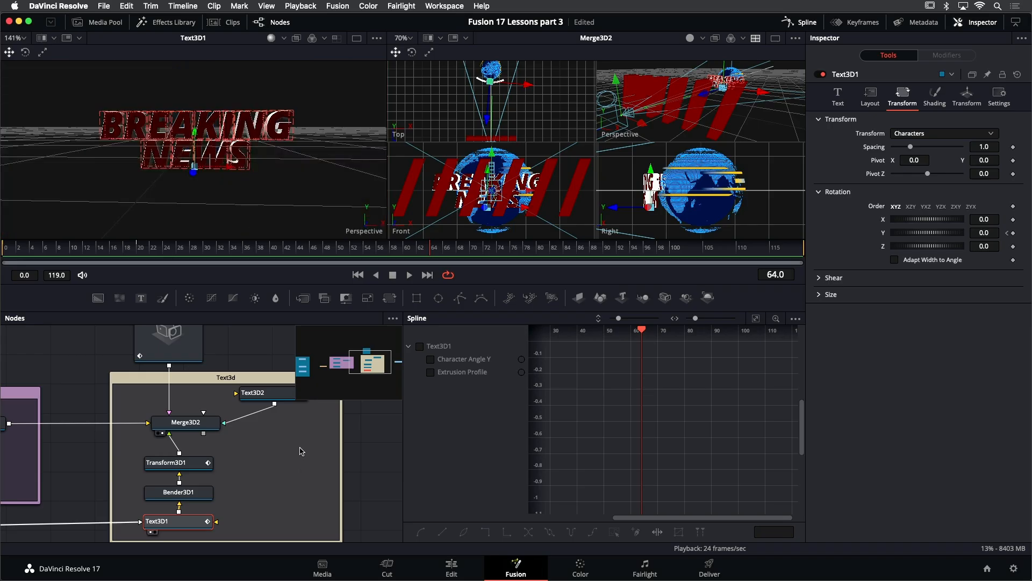
pyautogui.moveTo(305, 189); pyautogui.dragTo(285, 200)
pyautogui.press('space')
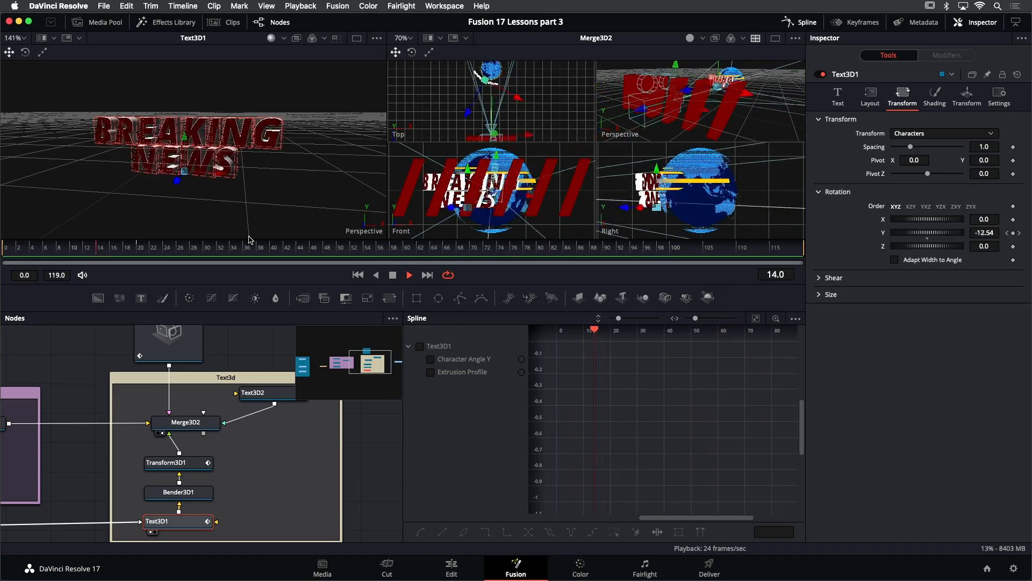
pyautogui.moveTo(225, 250); pyautogui.dragTo(140, 248)
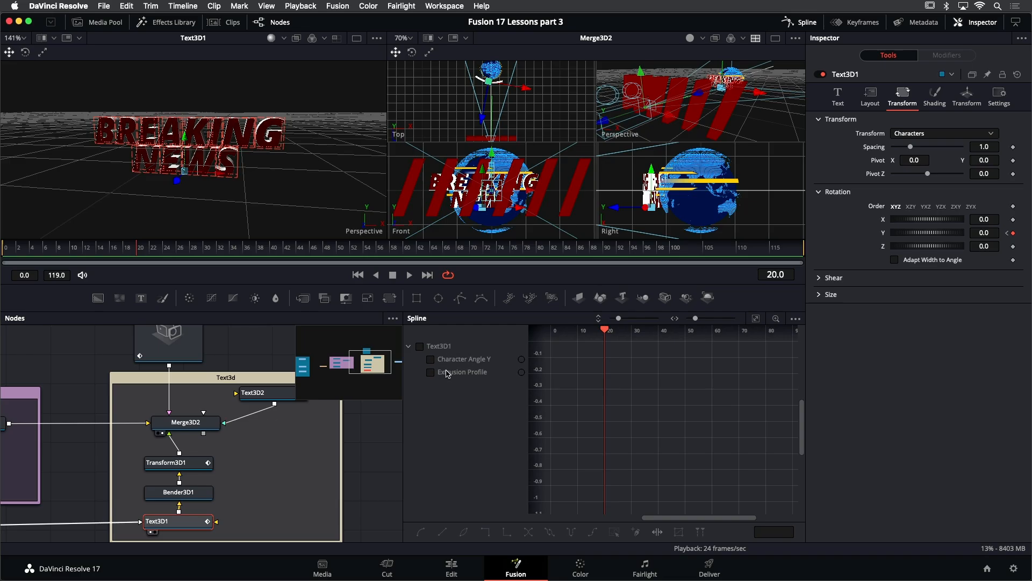
# - Smooth the final keyframe of Text3D1's Character Angle Y curve in the Spline editor
pyautogui.click(430, 359)
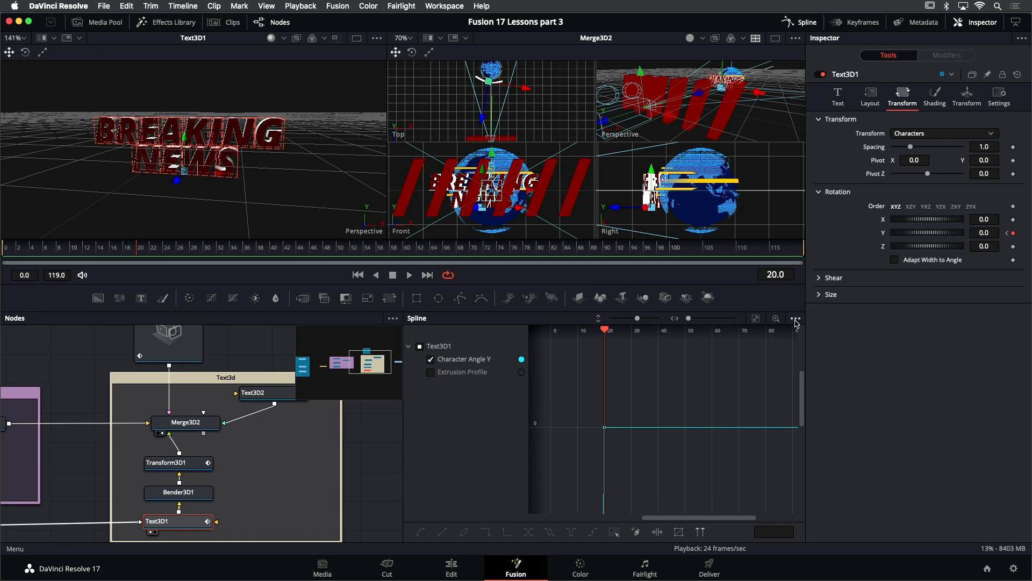
pyautogui.click(757, 320)
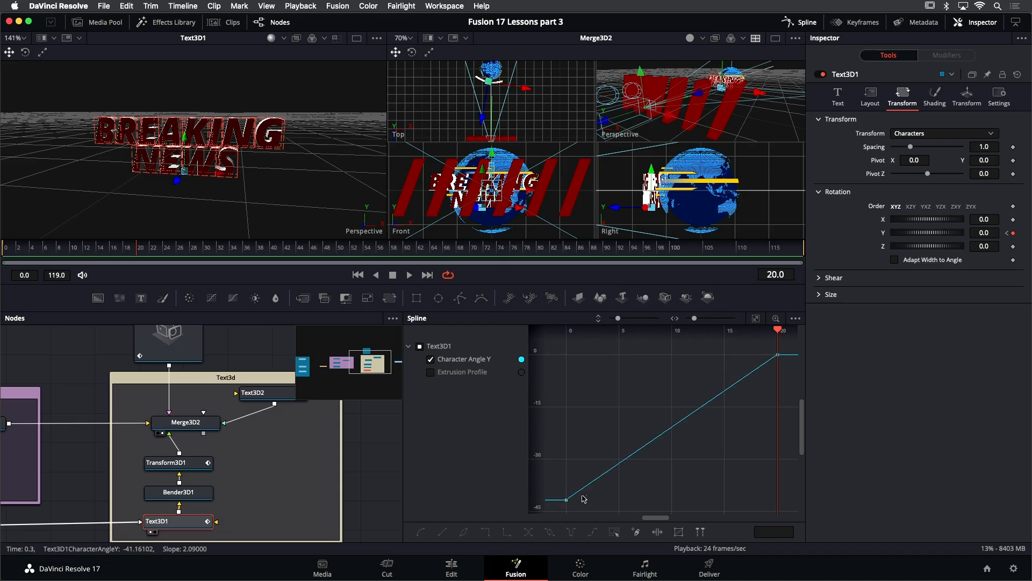
pyautogui.moveTo(795, 372); pyautogui.dragTo(760, 344)
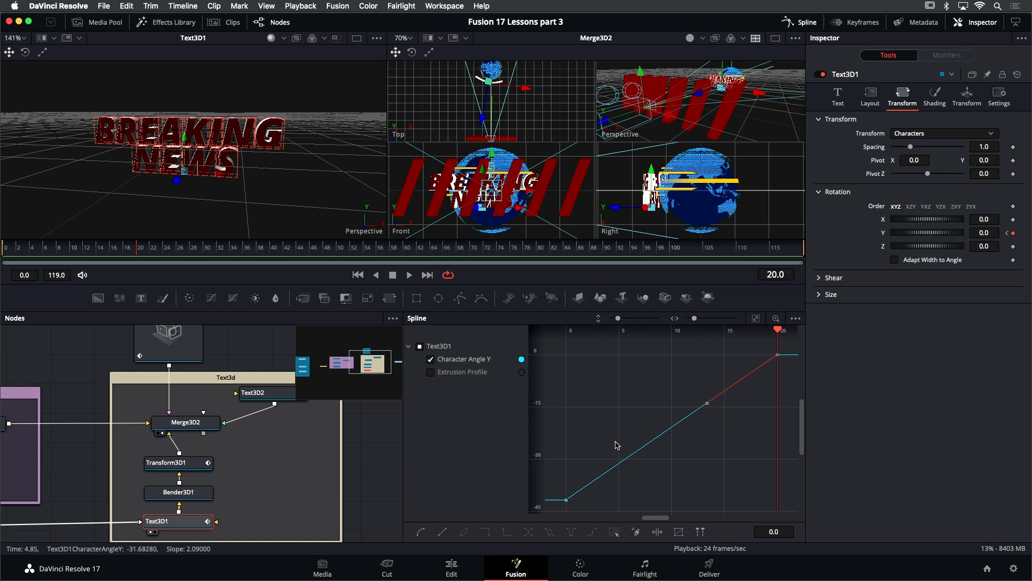
pyautogui.press('s')
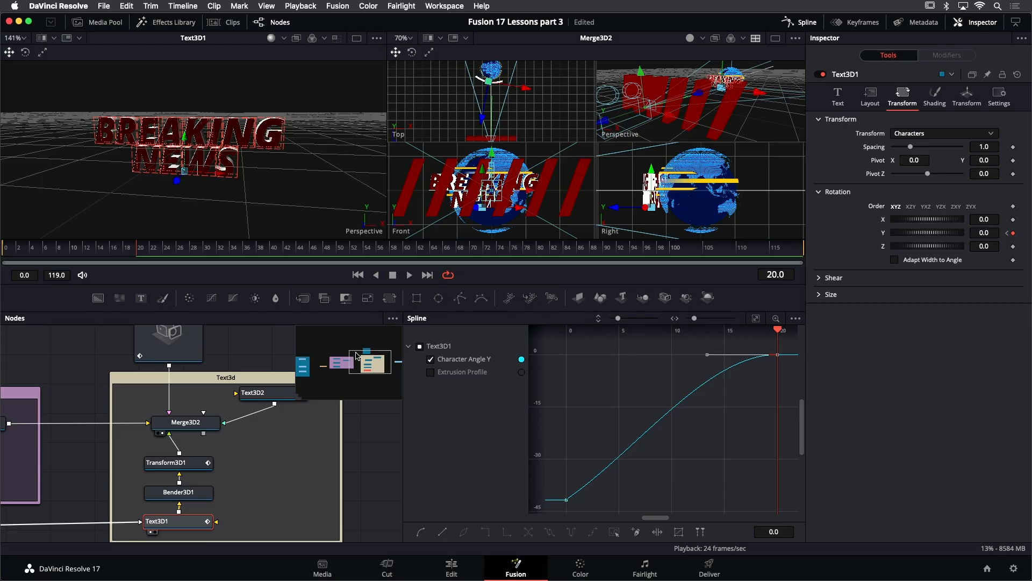
# - Play back the text animation from the start
pyautogui.click(4, 250)
pyautogui.press('space')
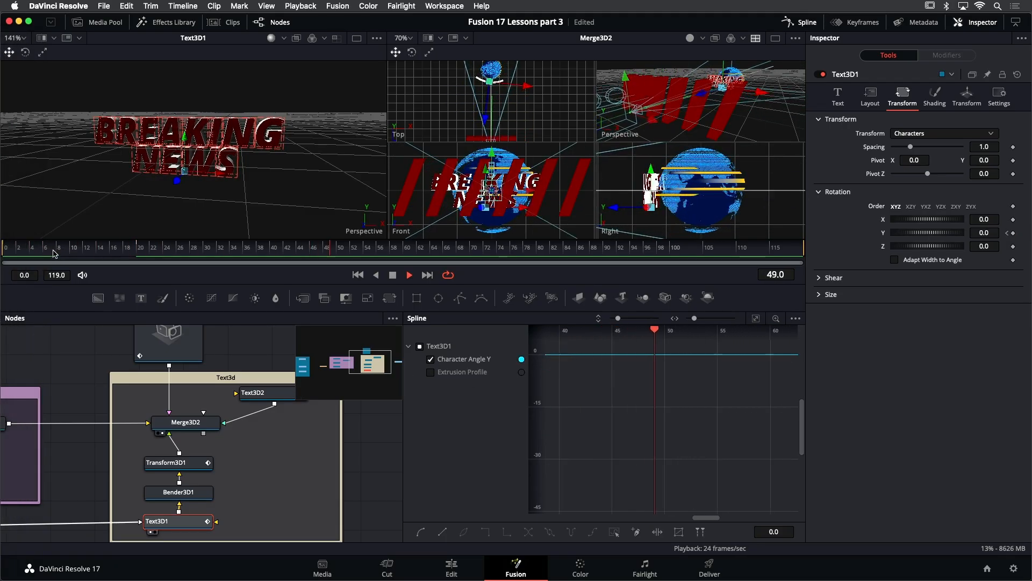
pyautogui.click(24, 257)
pyautogui.press('space')
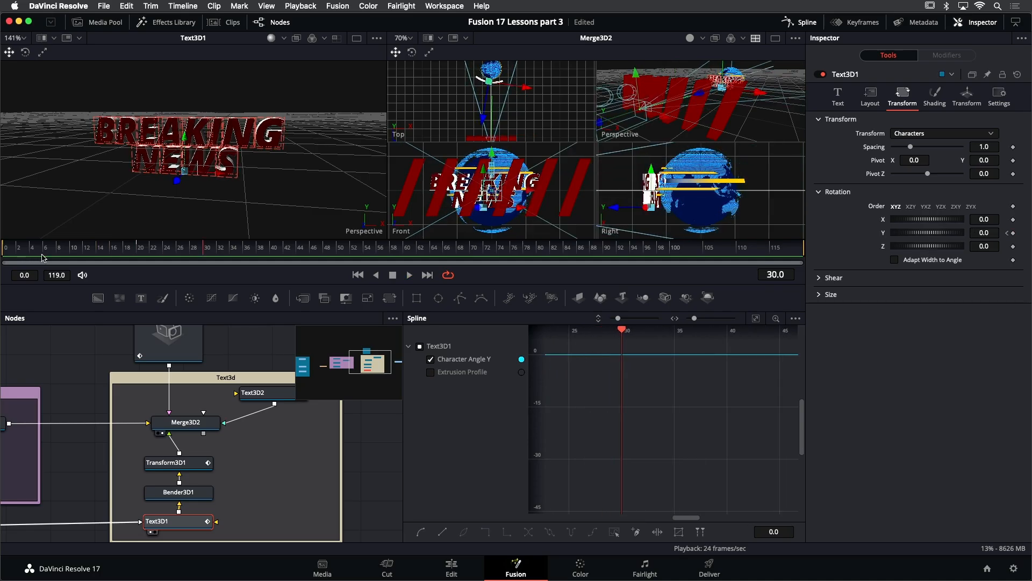
# - Select Transform3D1, show it in the first viewer and play back its Y rotation
pyautogui.click(192, 467)
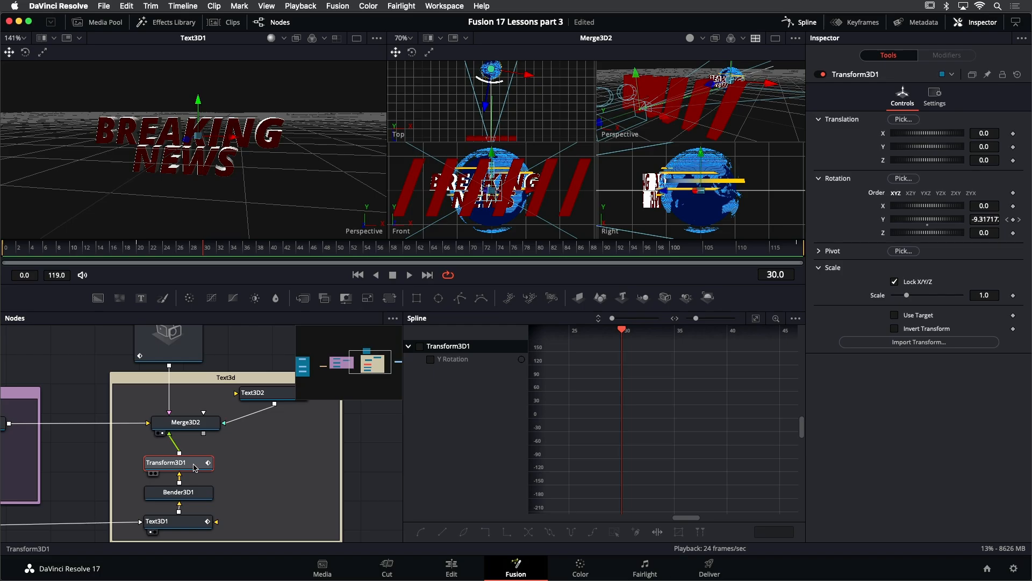
pyautogui.press('1')
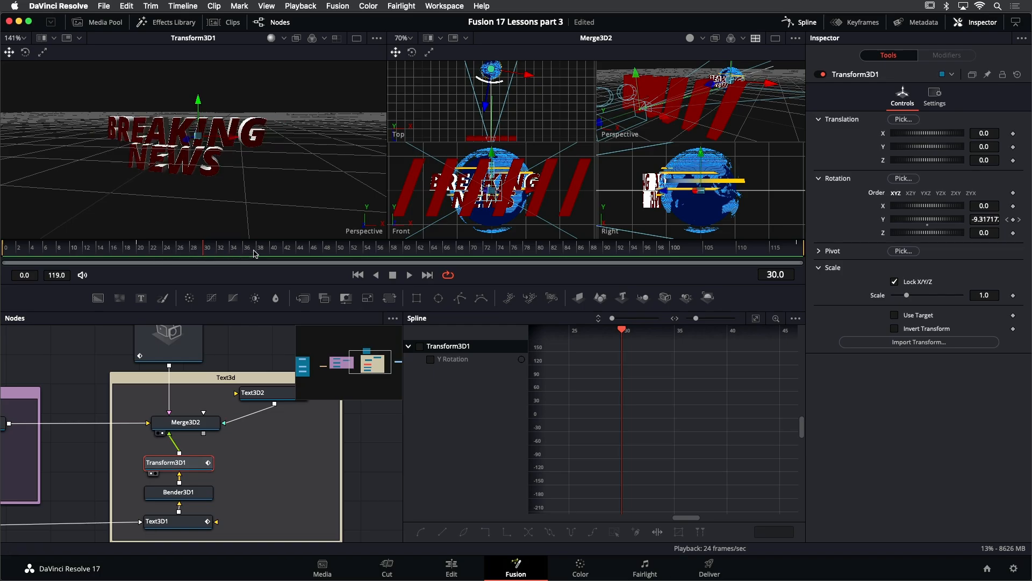
pyautogui.moveTo(289, 252); pyautogui.dragTo(2, 256)
pyautogui.press('space')
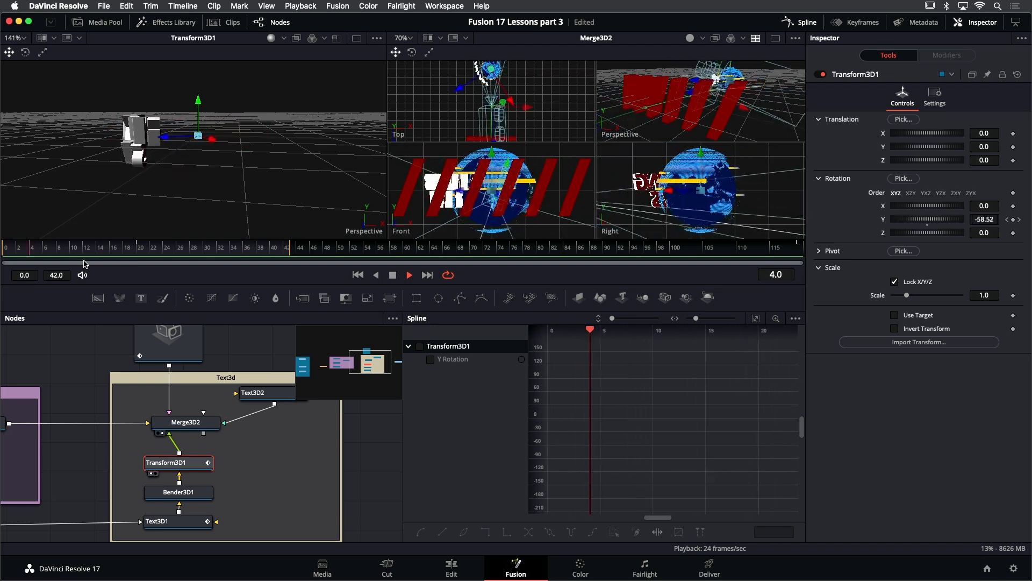
pyautogui.press('space')
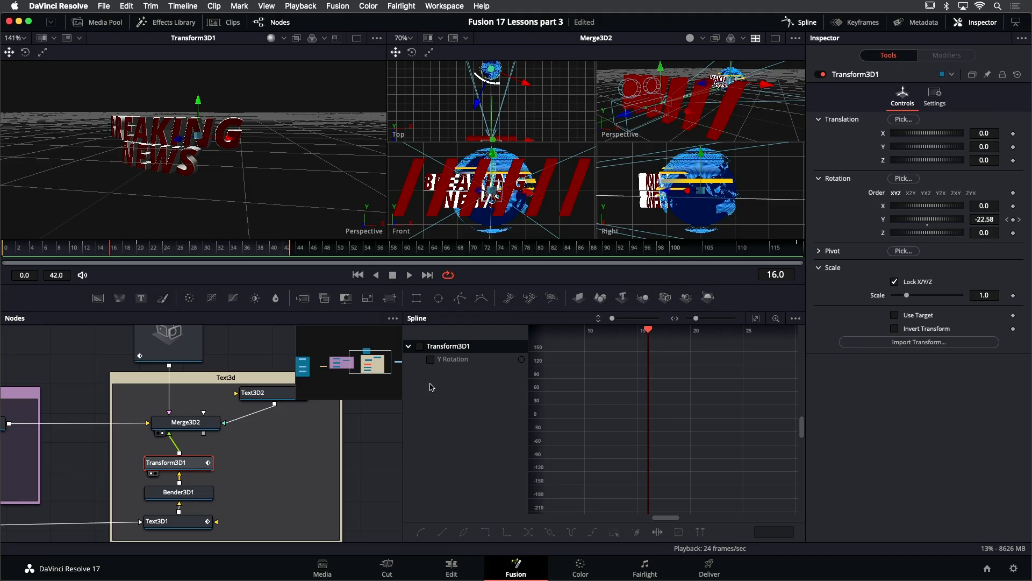
# - Smooth the later keyframes of Transform3D1's Y Rotation curve and shape their handles into a gradual ease-out
pyautogui.click(431, 359)
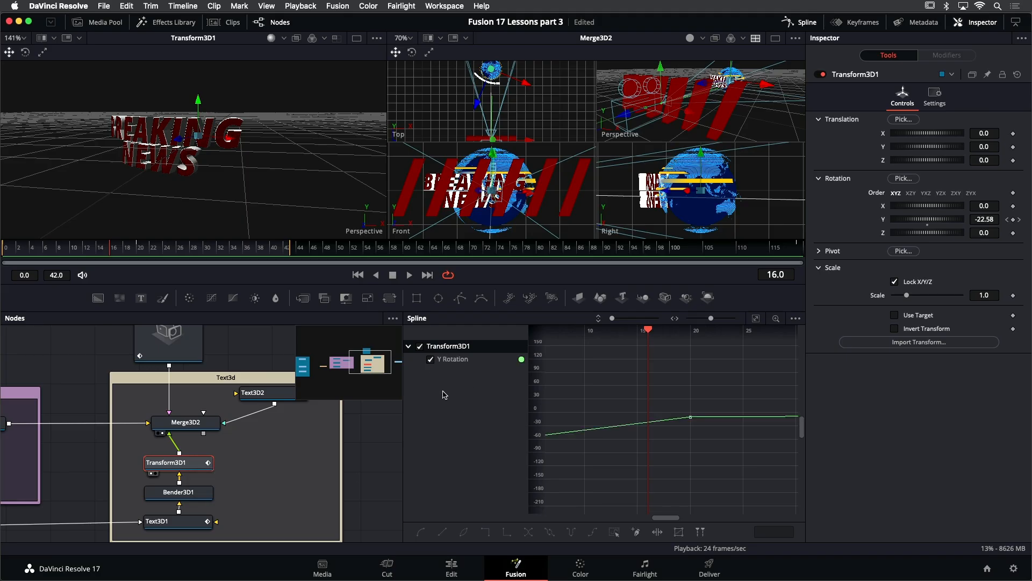
pyautogui.press('super+f')
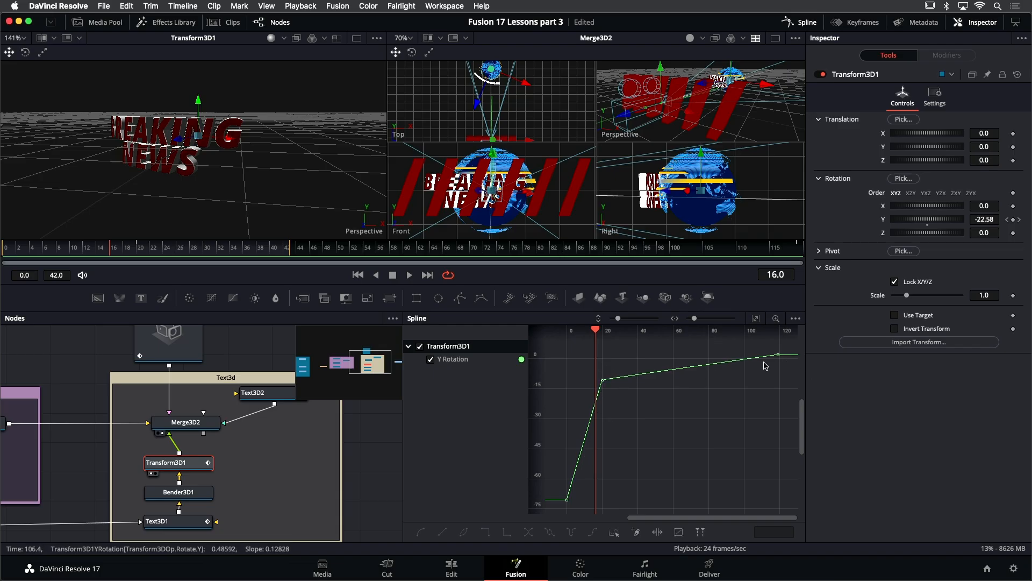
pyautogui.moveTo(789, 345); pyautogui.dragTo(592, 410)
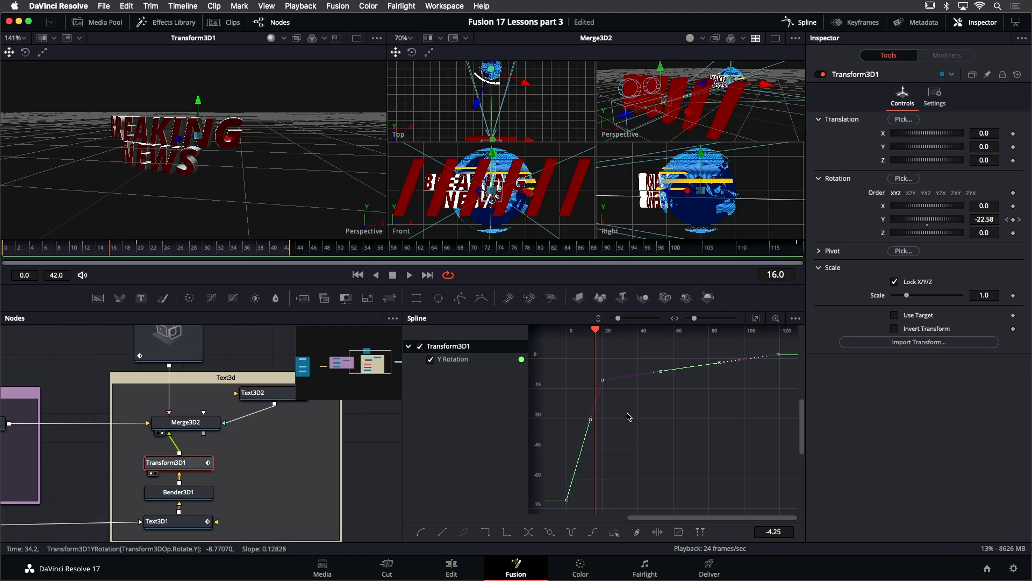
pyautogui.hotkey('shift', 's')
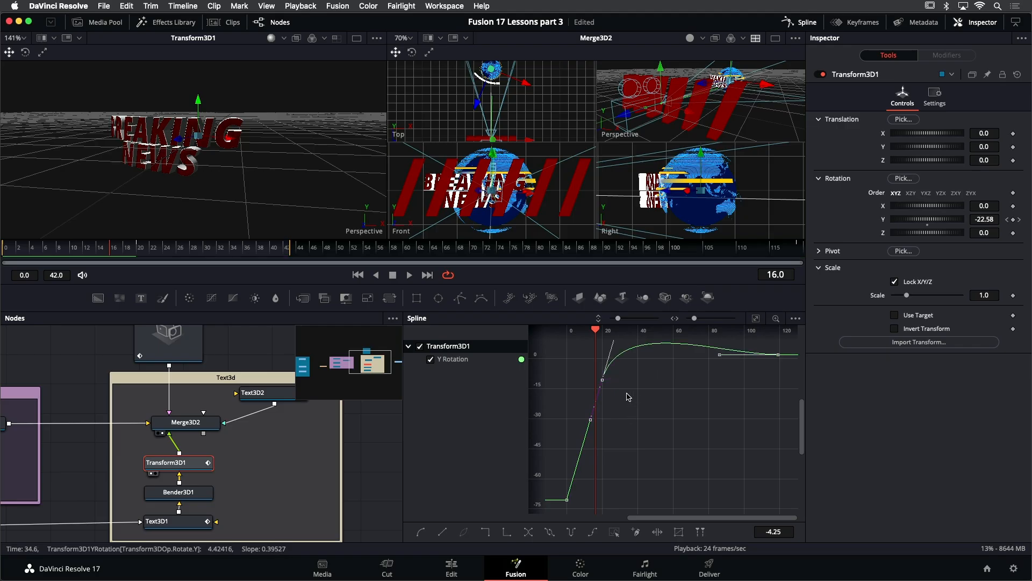
pyautogui.click(630, 390)
pyautogui.moveTo(602, 380); pyautogui.dragTo(599, 403)
pyautogui.moveTo(600, 410); pyautogui.dragTo(607, 401)
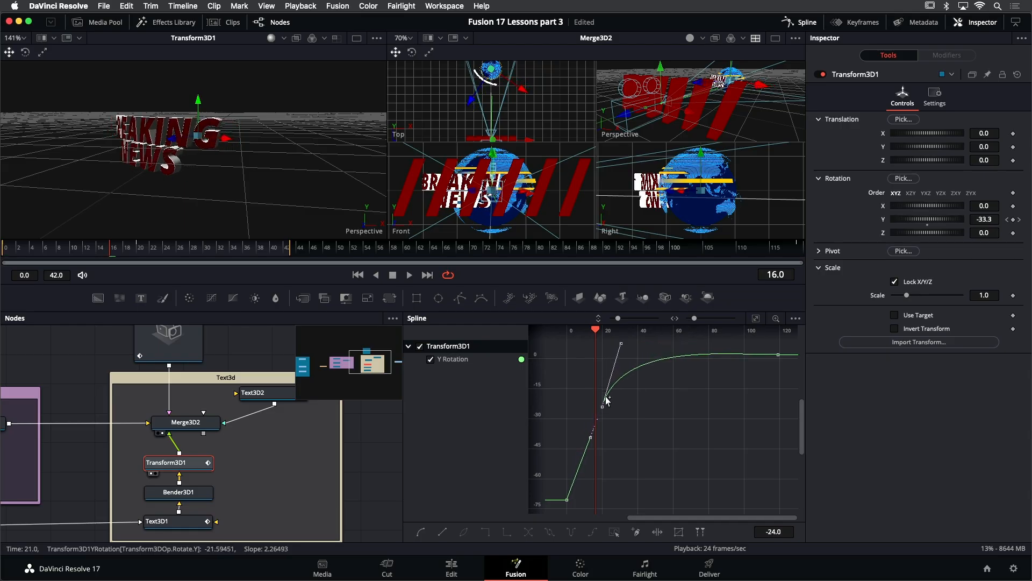
pyautogui.moveTo(621, 343); pyautogui.dragTo(620, 371)
pyautogui.moveTo(592, 421); pyautogui.dragTo(592, 423)
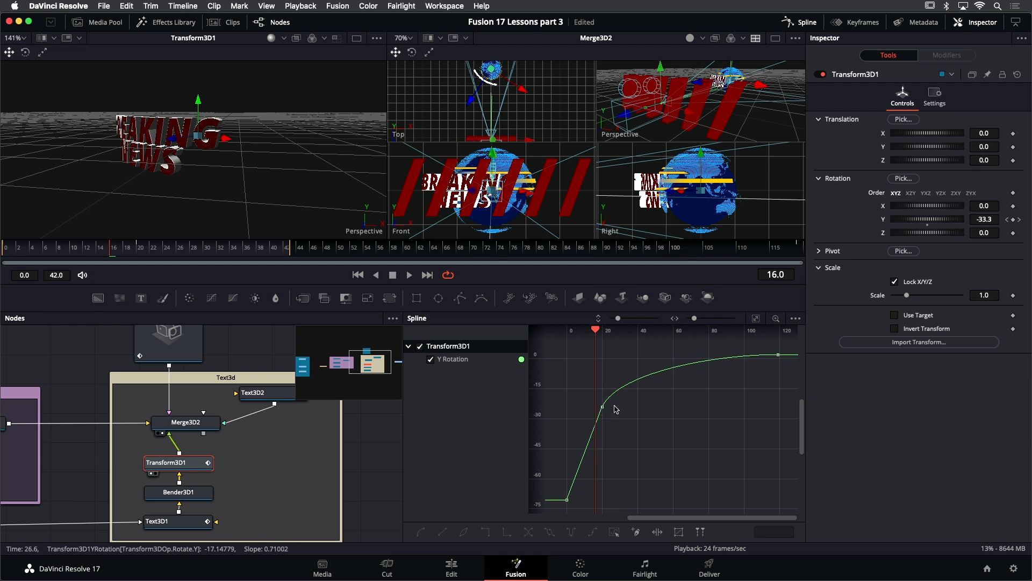
pyautogui.click(594, 418)
pyautogui.moveTo(651, 368); pyautogui.dragTo(622, 374)
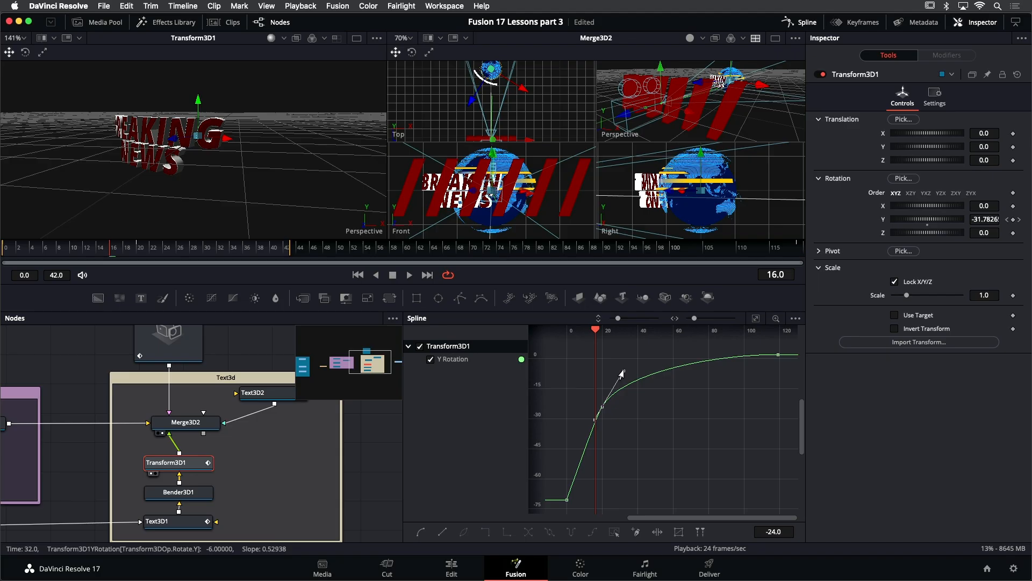
# - Show Merge3D2 in the first viewer and play back the whole composition through the camera
pyautogui.press('space')
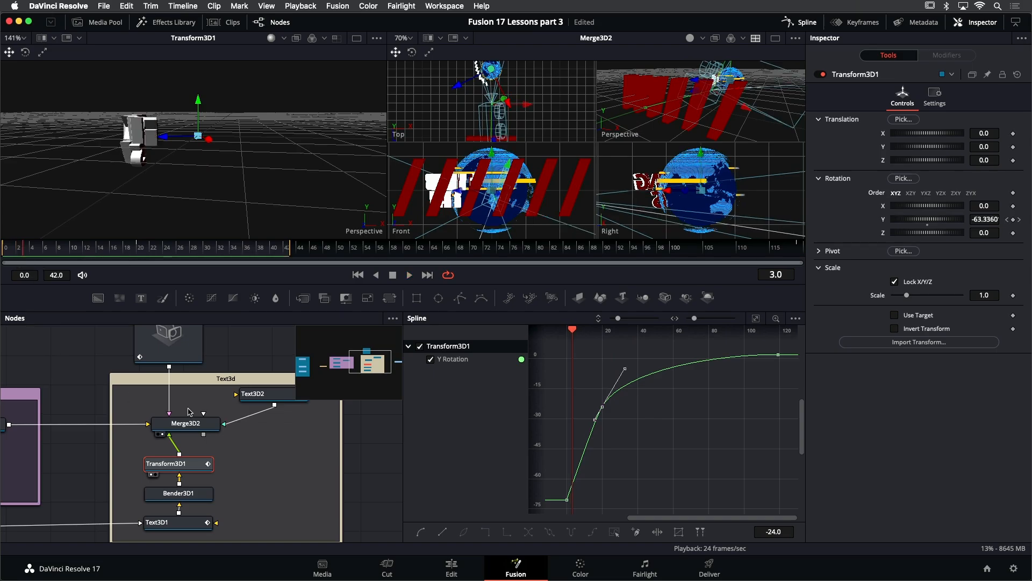
pyautogui.scroll(2, 180, 371)
pyautogui.scroll(1, 178, 361)
pyautogui.click(178, 362)
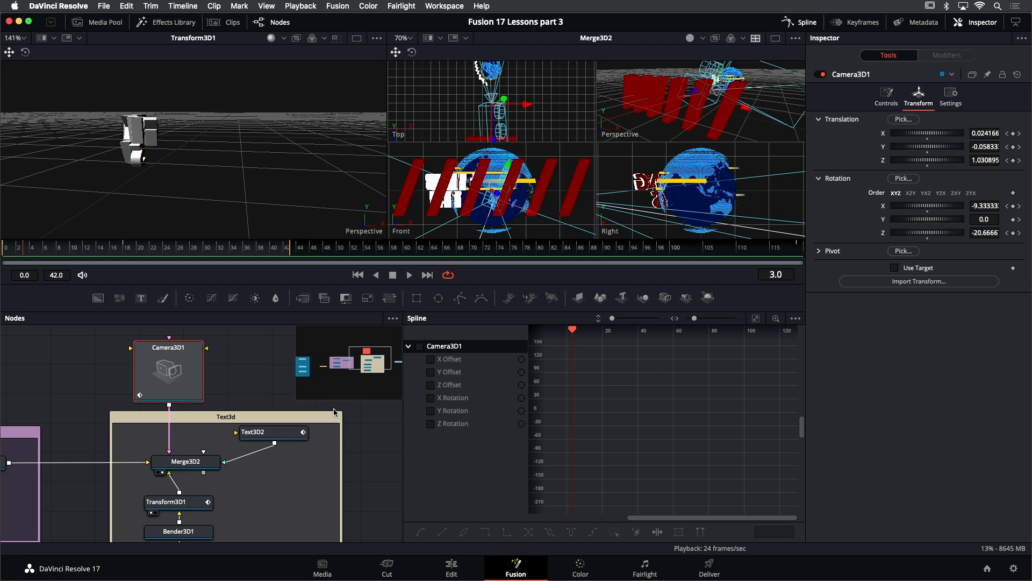
pyautogui.click(195, 464)
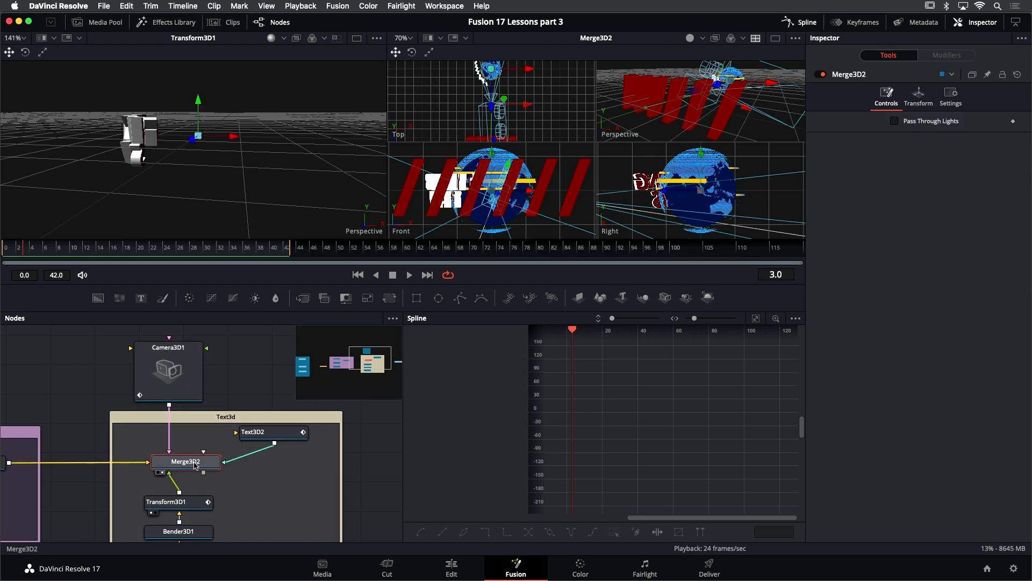
pyautogui.press('1')
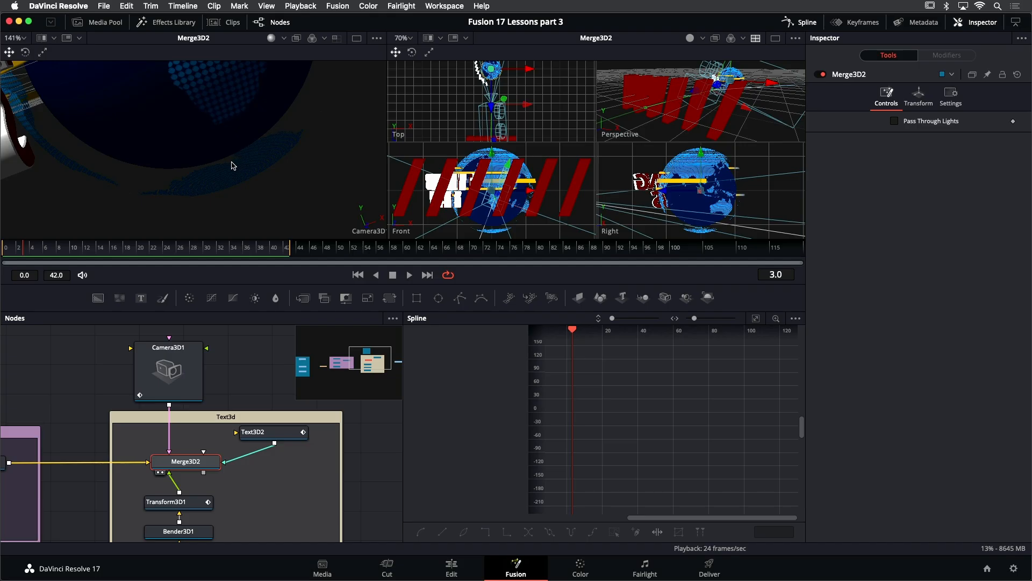
pyautogui.press('space')
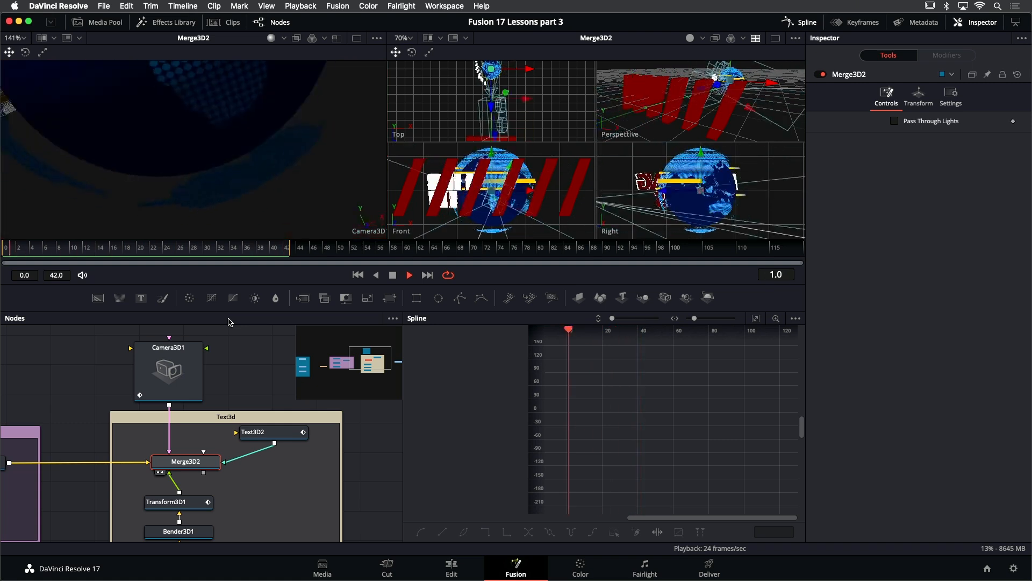
pyautogui.press('space')
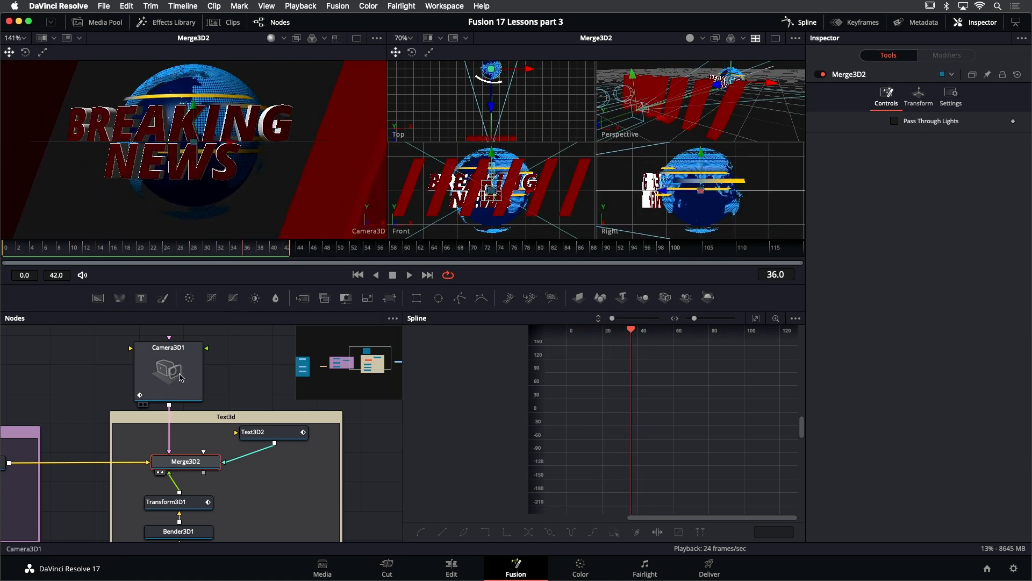
# - Select Camera3D1, smooth its Z Offset keyframes, shape their handles into a gradual ease-out, and play back the result
pyautogui.click(180, 378)
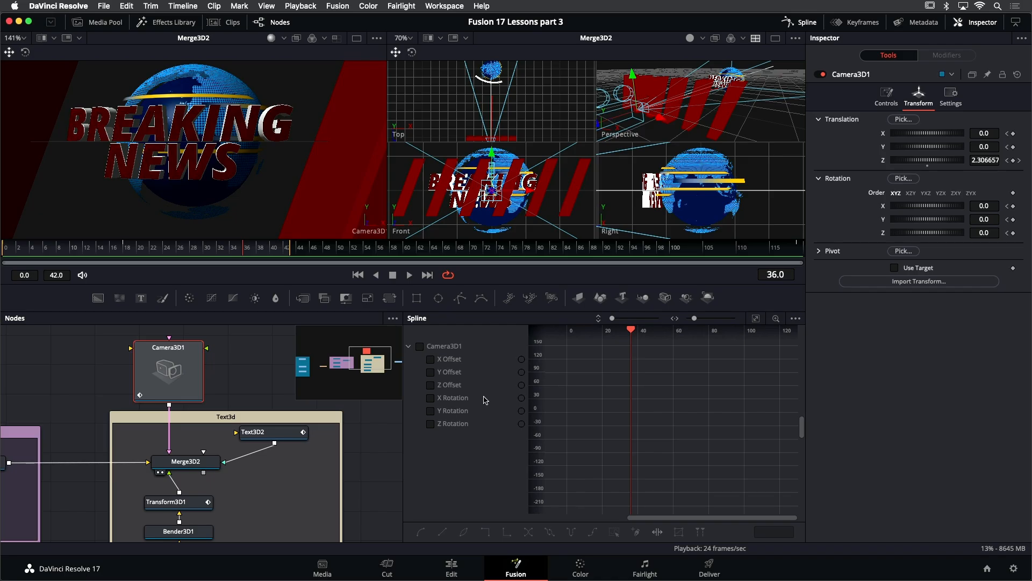
pyautogui.click(431, 385)
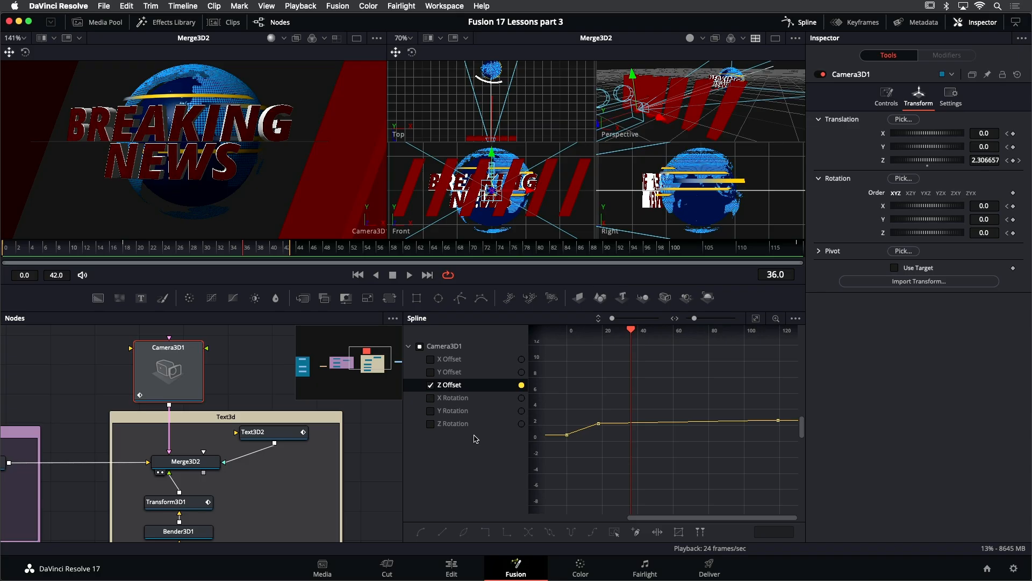
pyautogui.press('super+f')
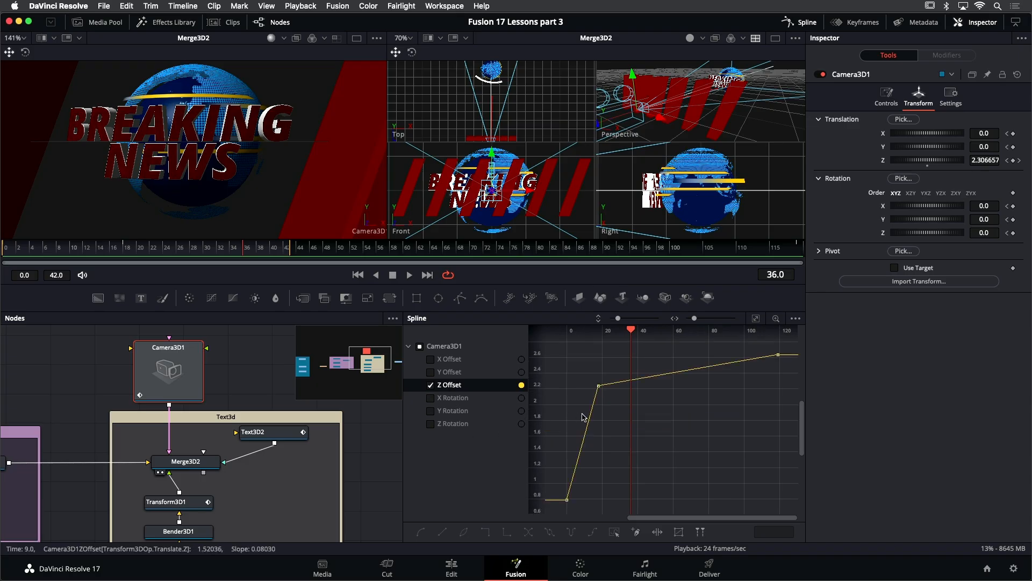
pyautogui.moveTo(590, 377); pyautogui.dragTo(629, 409)
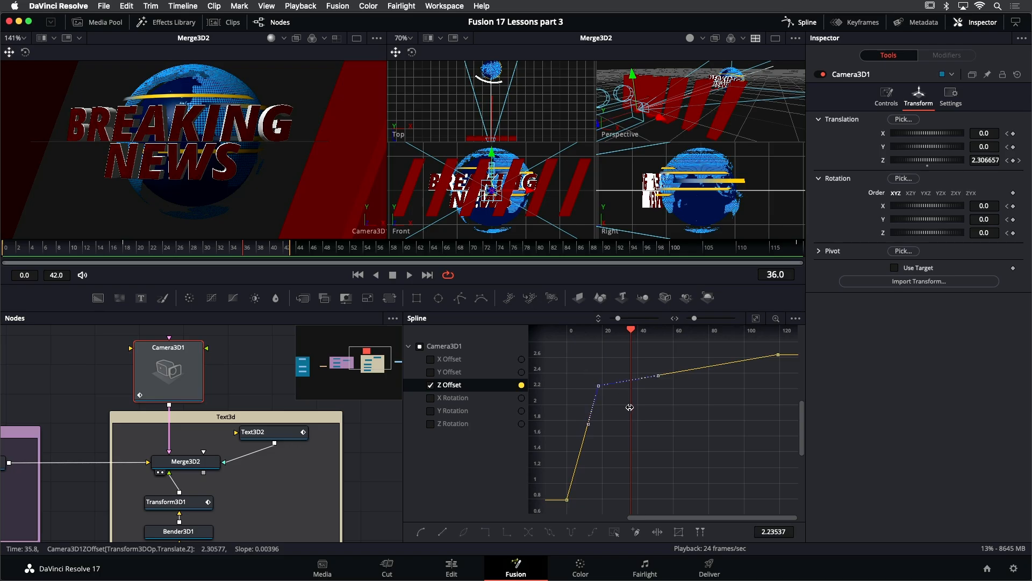
pyautogui.hotkey('shift', 's')
pyautogui.moveTo(766, 347); pyautogui.dragTo(784, 370)
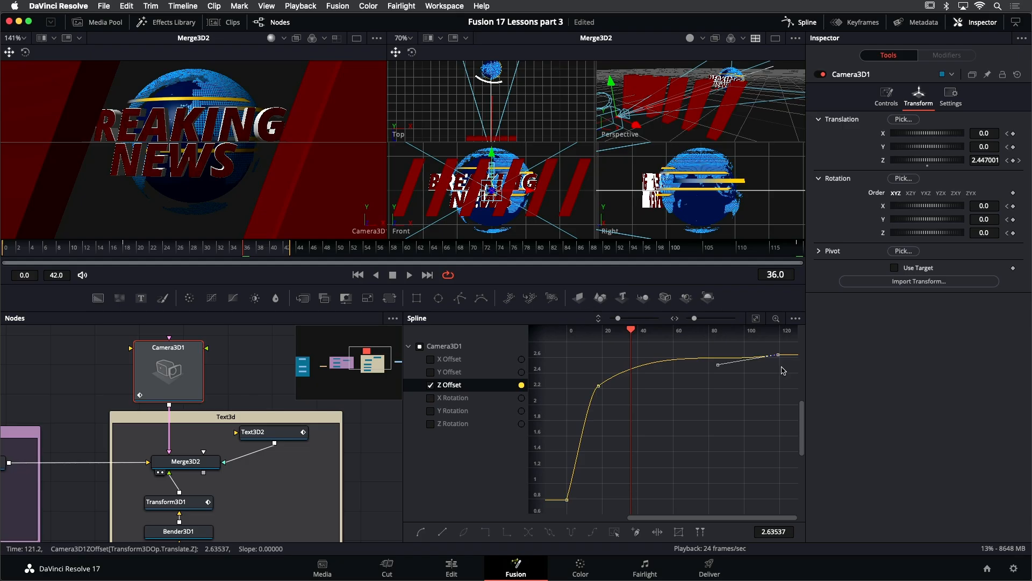
pyautogui.hotkey('shift', 's')
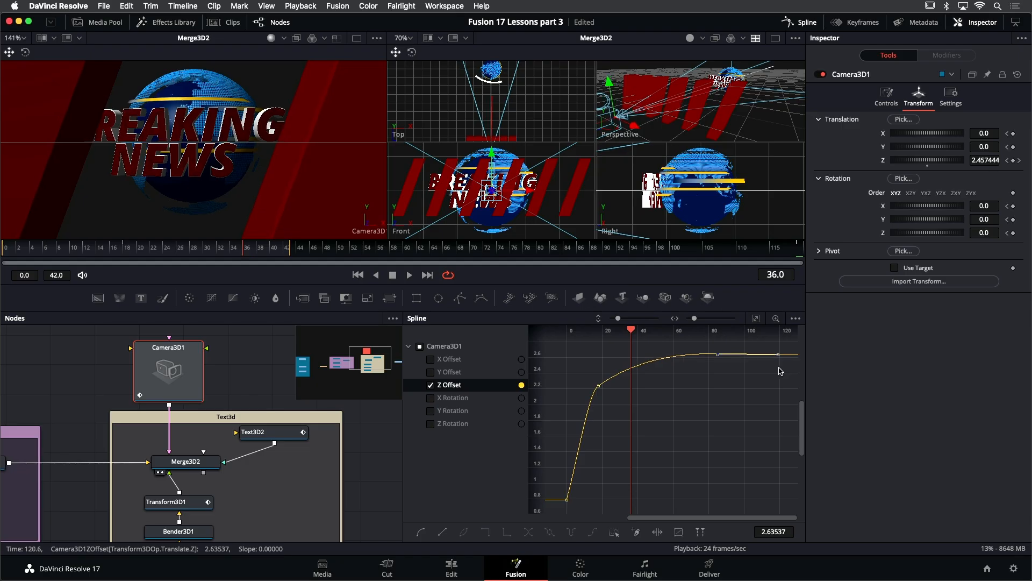
pyautogui.moveTo(607, 396); pyautogui.dragTo(608, 396)
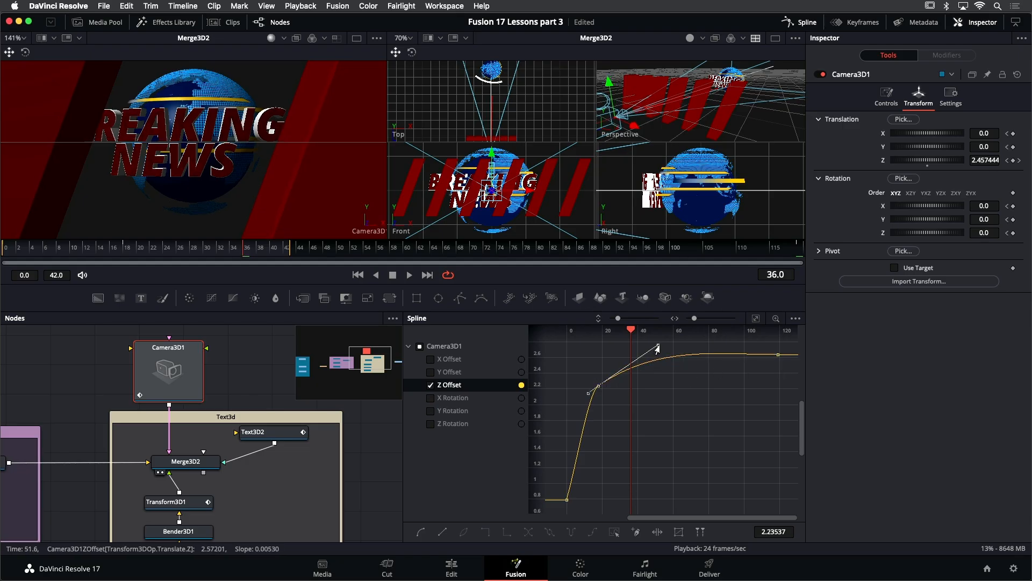
pyautogui.moveTo(656, 350); pyautogui.dragTo(617, 364)
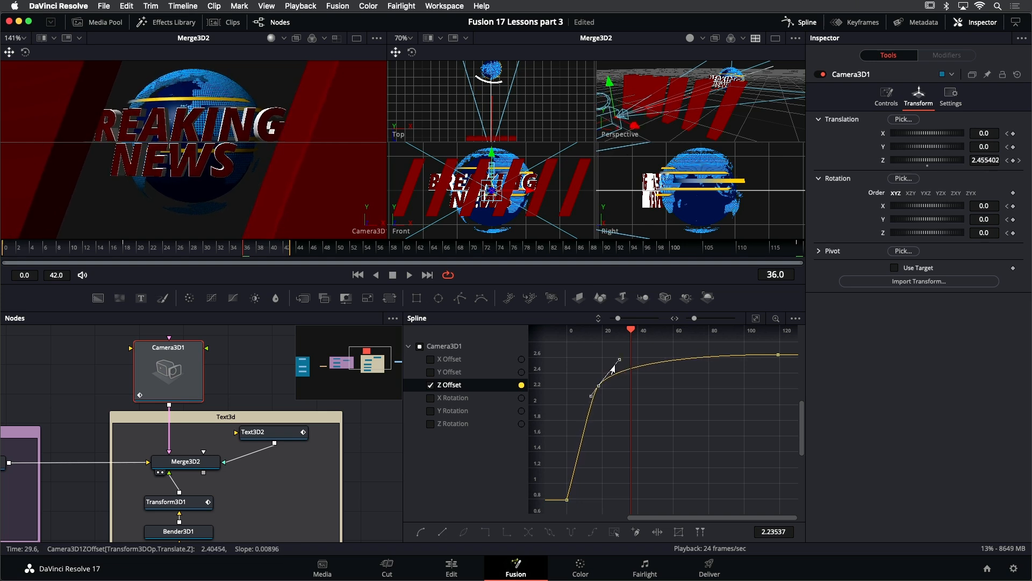
pyautogui.moveTo(590, 397); pyautogui.dragTo(586, 402)
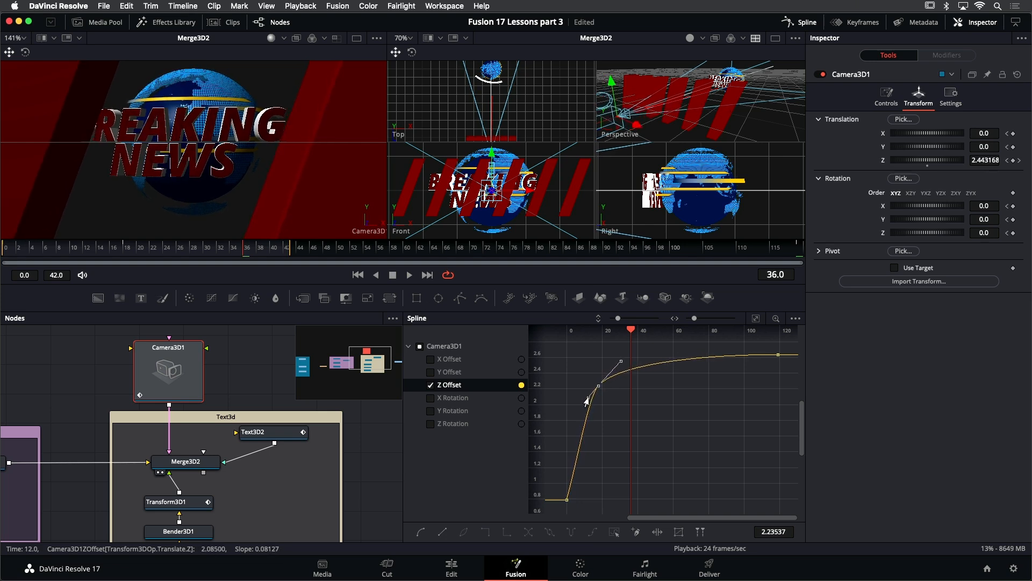
pyautogui.press('space')
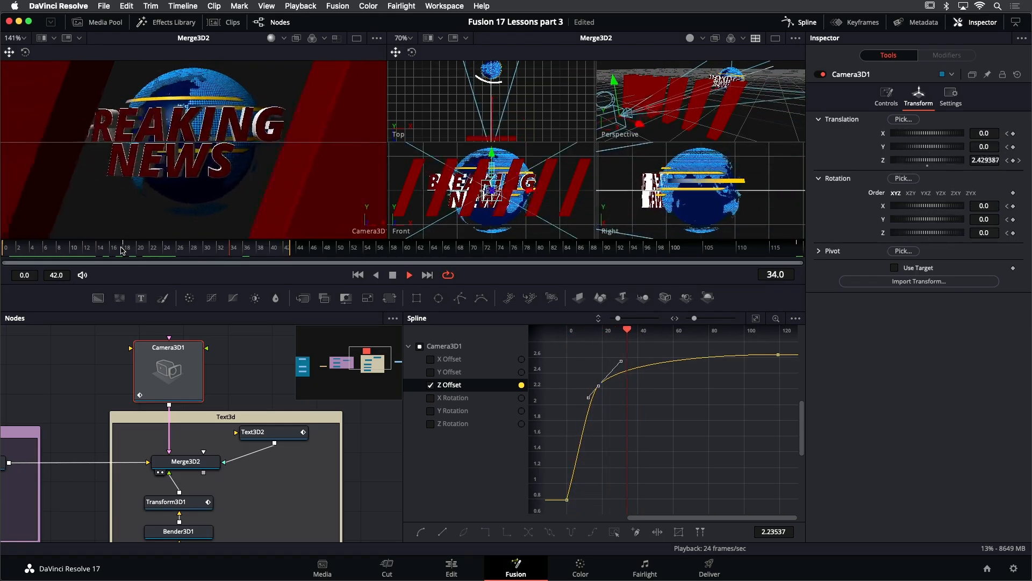
pyautogui.press('space')
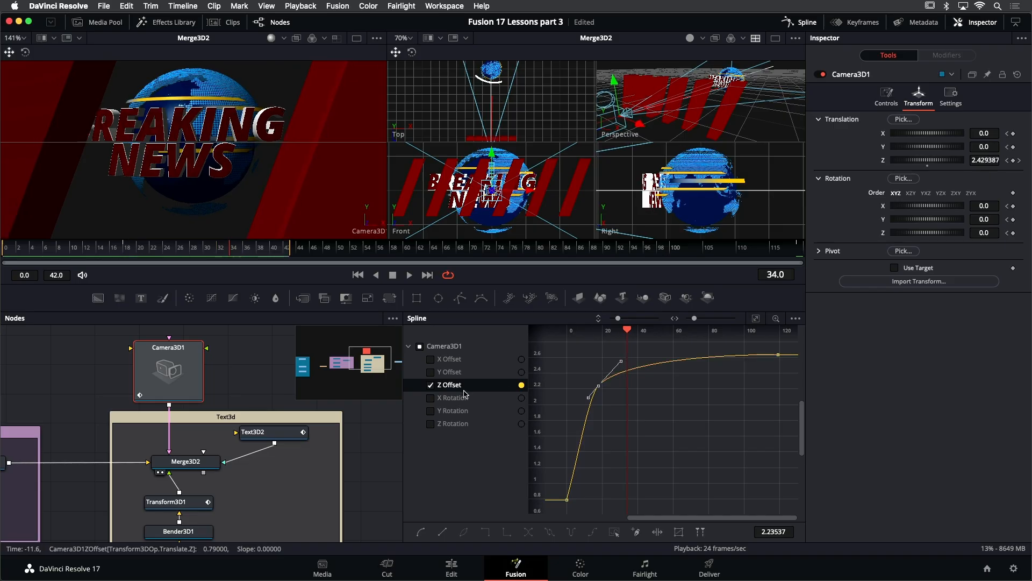
# - Switch the curve display to Camera3D1's X, Y and Z Rotation and smooth their final keyframe
pyautogui.click(431, 385)
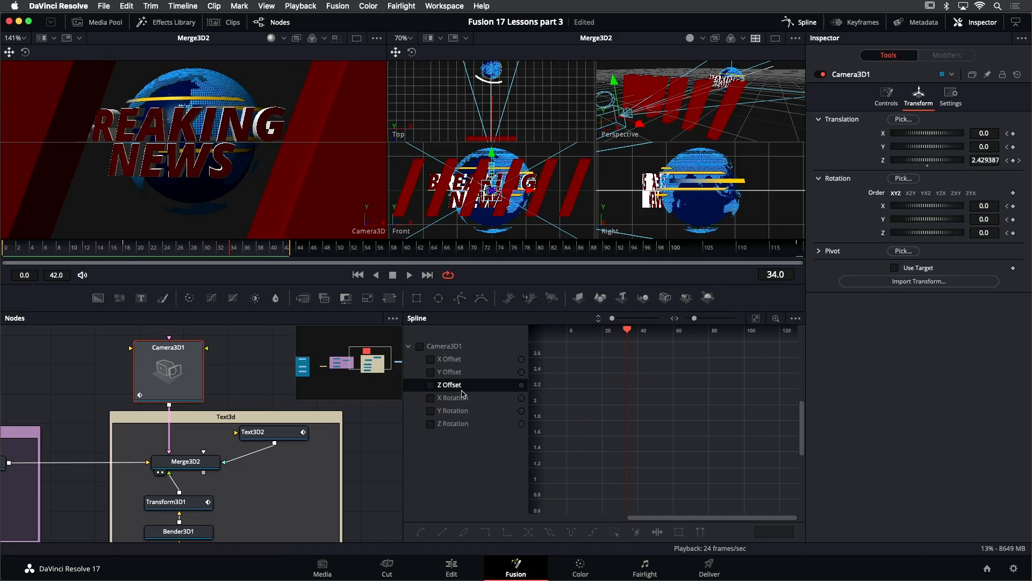
pyautogui.moveTo(432, 402); pyautogui.dragTo(430, 427)
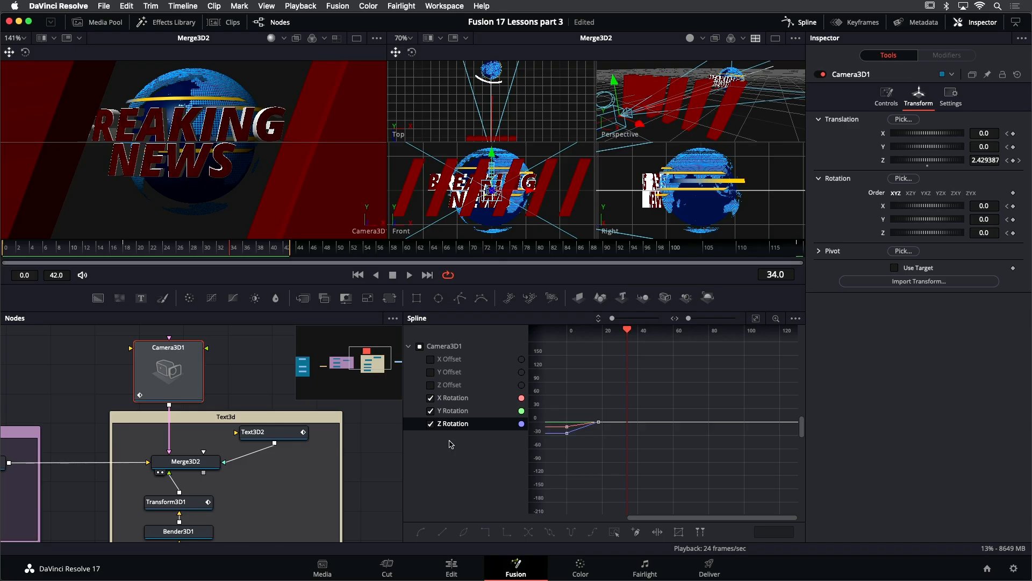
pyautogui.press('super+f')
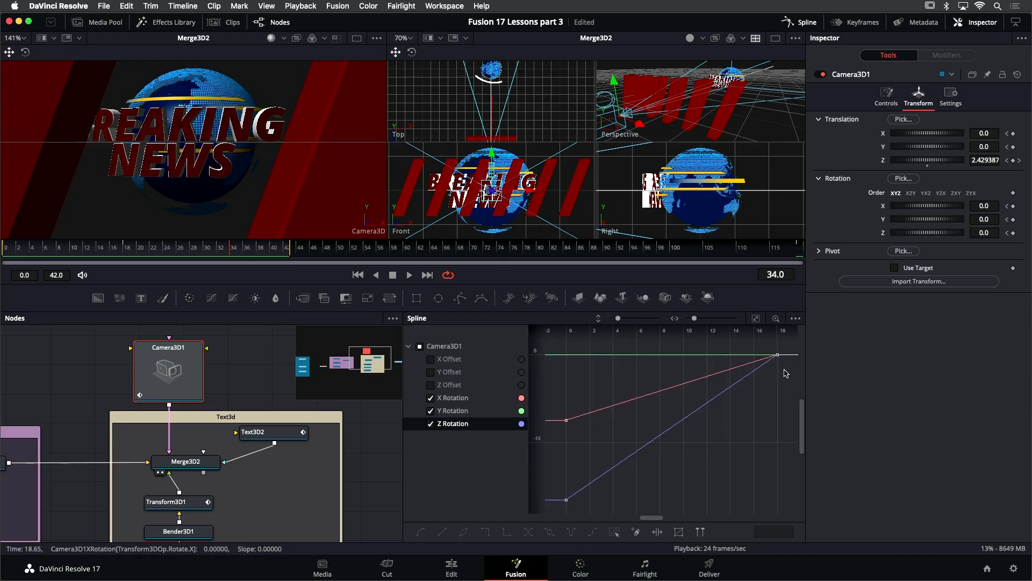
pyautogui.moveTo(766, 346); pyautogui.dragTo(767, 347)
pyautogui.hotkey('shift', 's')
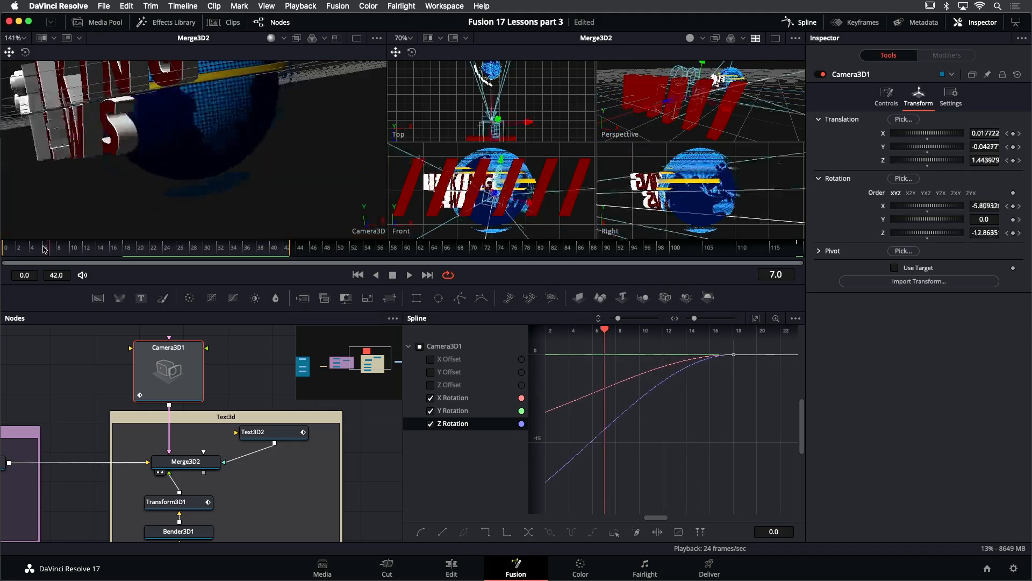
# - Play and scrub through the camera rotation animation
pyautogui.moveTo(43, 246); pyautogui.dragTo(19, 242)
pyautogui.press('space')
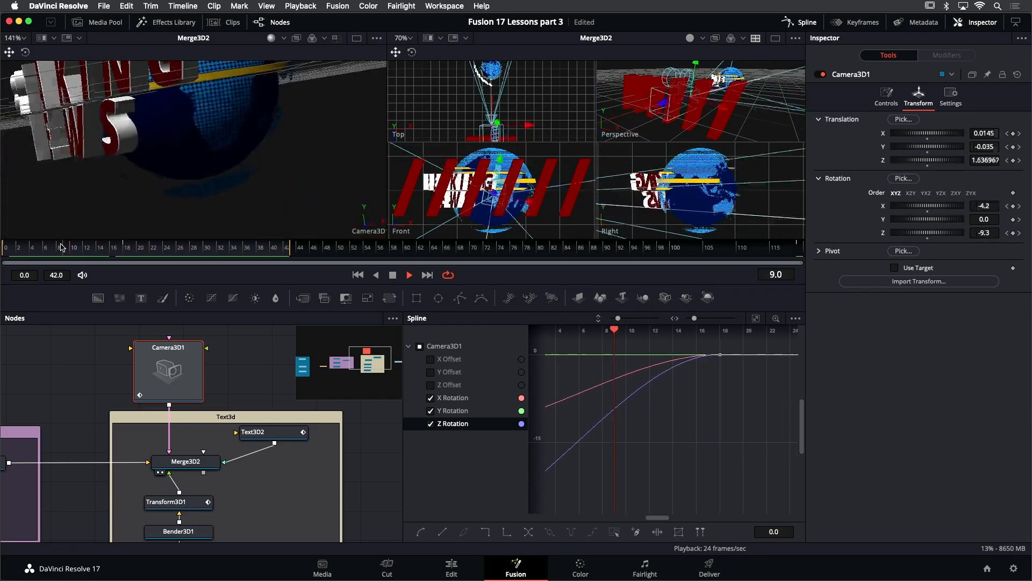
pyautogui.moveTo(143, 249)
pyautogui.mouseDown()
pyautogui.moveTo(125, 250)
pyautogui.moveTo(136, 256)
pyautogui.mouseUp()
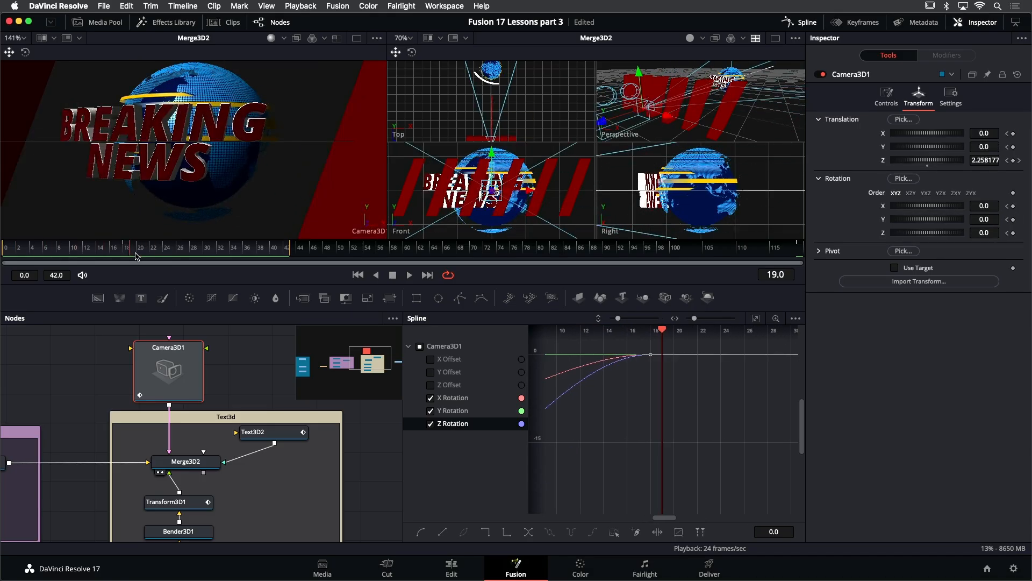
pyautogui.moveTo(130, 253); pyautogui.dragTo(406, 250)
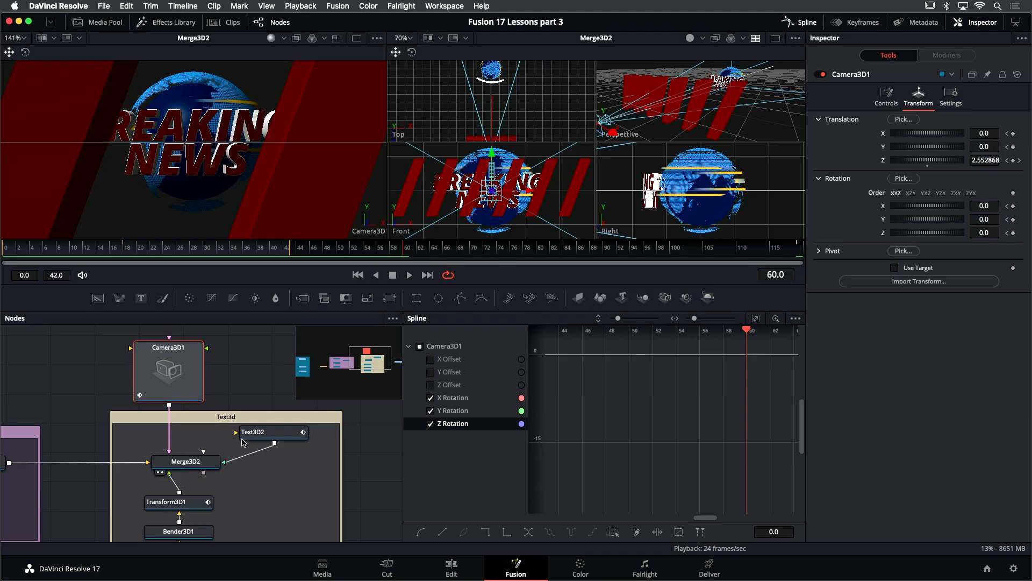
# - Rename the Text3D2 node as Wall
pyautogui.click(266, 435)
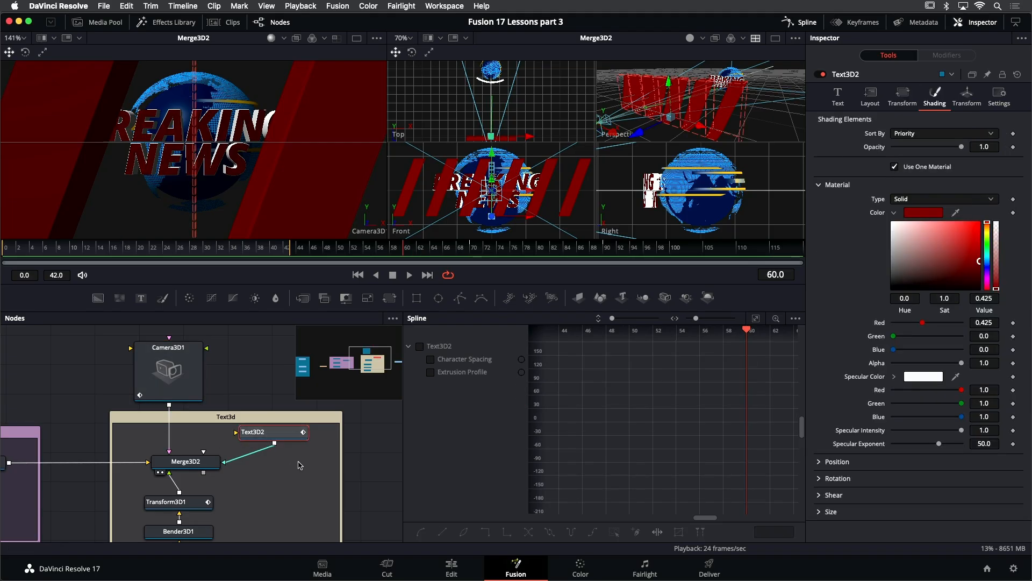
pyautogui.press('F2')
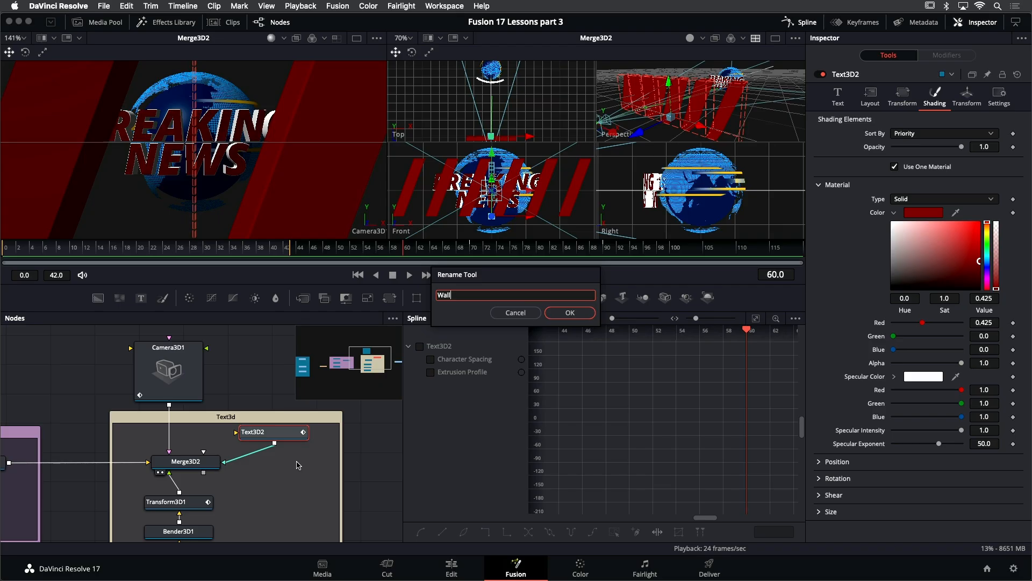
pyautogui.press('Return')
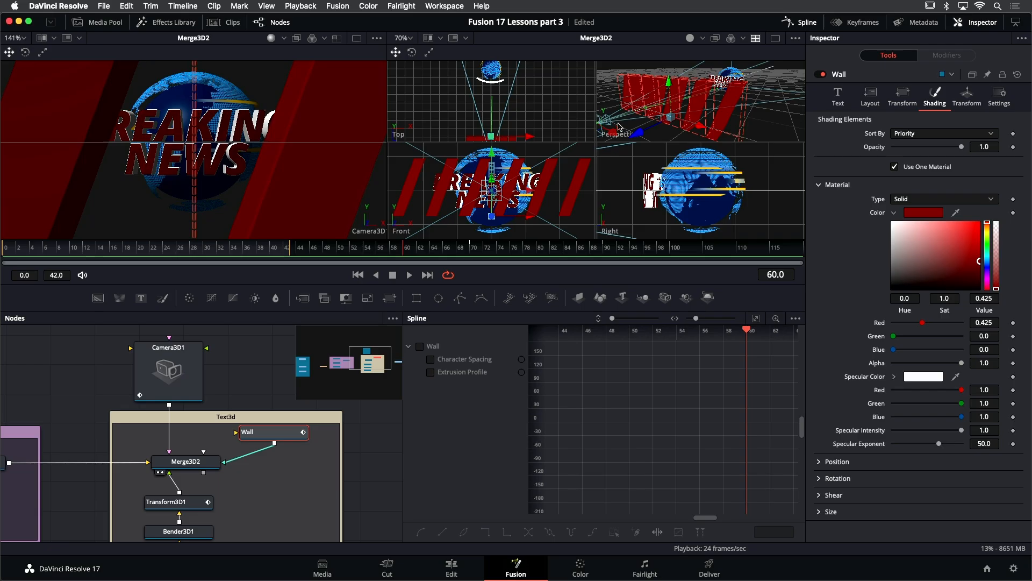
# - Extend the render range end to frame 86 and play back the composition
pyautogui.moveTo(640, 132); pyautogui.dragTo(626, 143)
pyautogui.moveTo(289, 253)
pyautogui.mouseDown()
pyautogui.moveTo(556, 268)
pyautogui.moveTo(584, 253)
pyautogui.mouseUp()
pyautogui.moveTo(370, 247); pyautogui.dragTo(232, 247)
pyautogui.press('space')
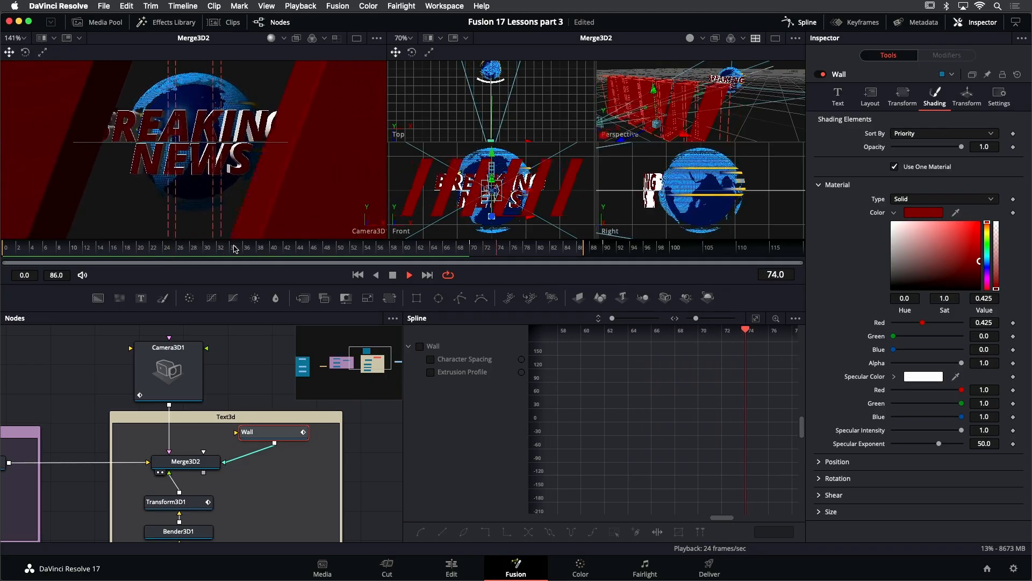
pyautogui.click(364, 254)
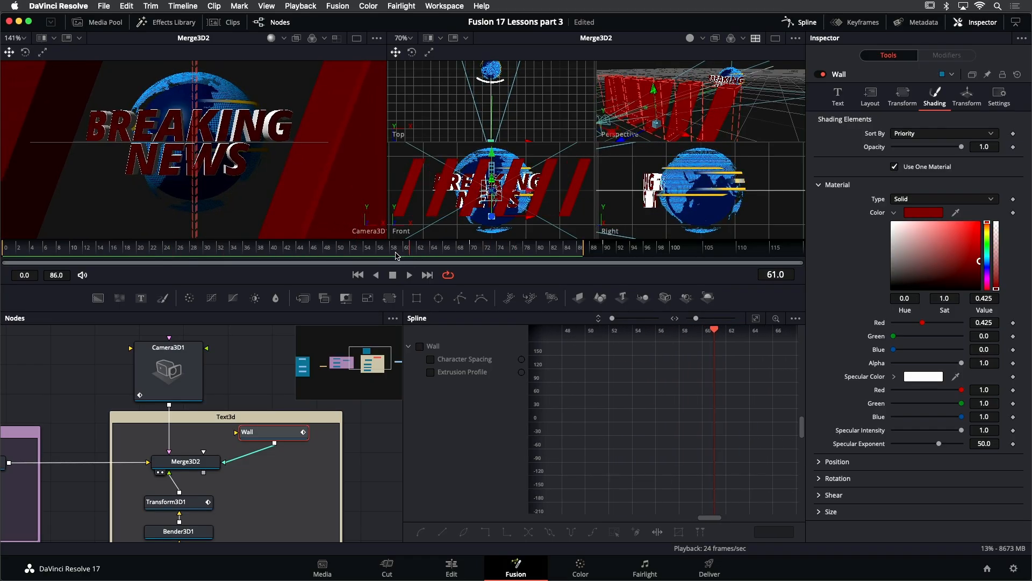
# - Show Wall's Character Spacing curve, smooth its keyframes and pull the last keyframe's handle into an ease-in
pyautogui.moveTo(268, 432); pyautogui.dragTo(275, 439)
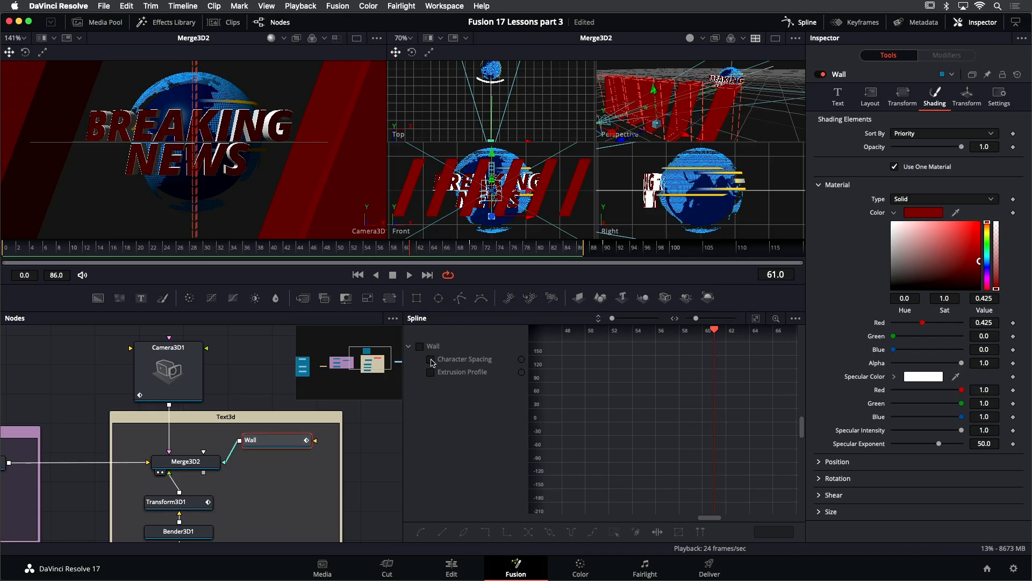
pyautogui.click(431, 360)
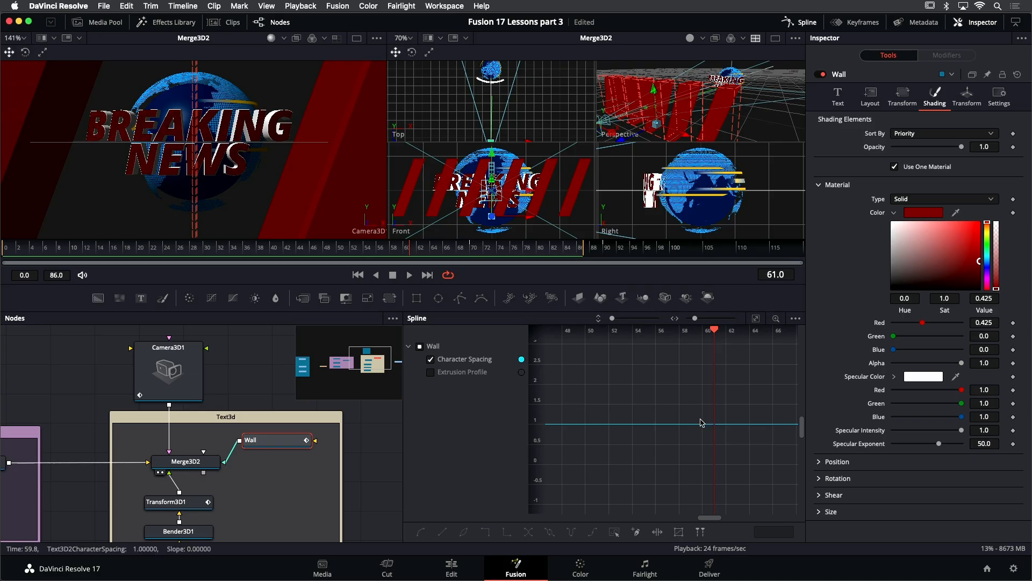
pyautogui.hotkey('ctrl', 'f')
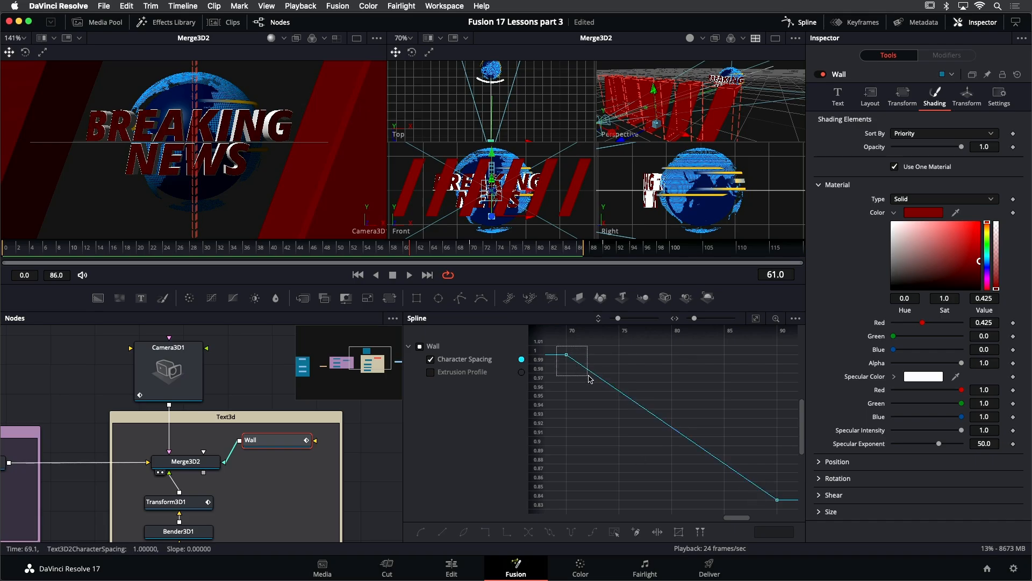
pyautogui.press('s')
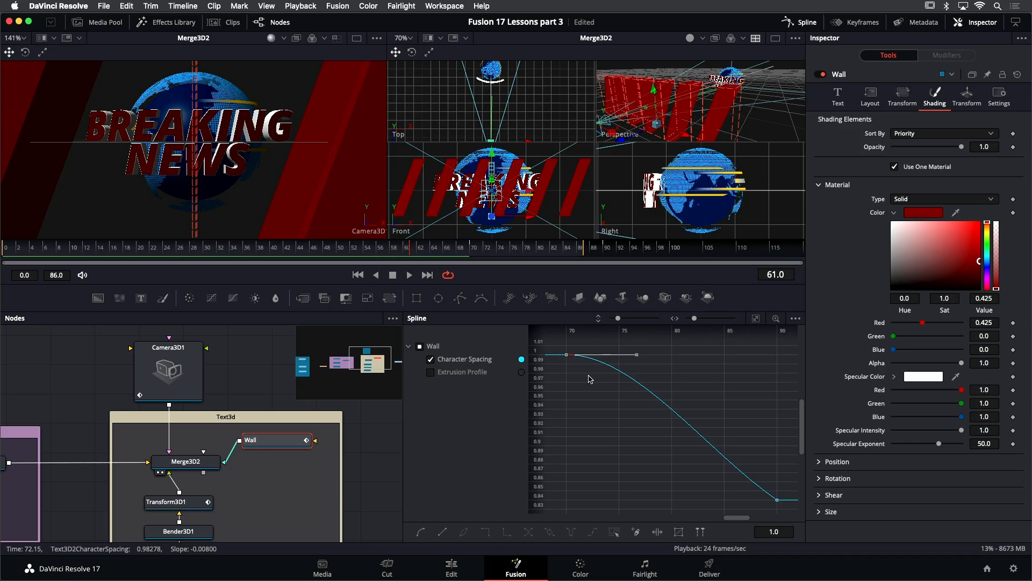
pyautogui.moveTo(785, 488); pyautogui.dragTo(764, 511)
pyautogui.moveTo(705, 456); pyautogui.dragTo(742, 434)
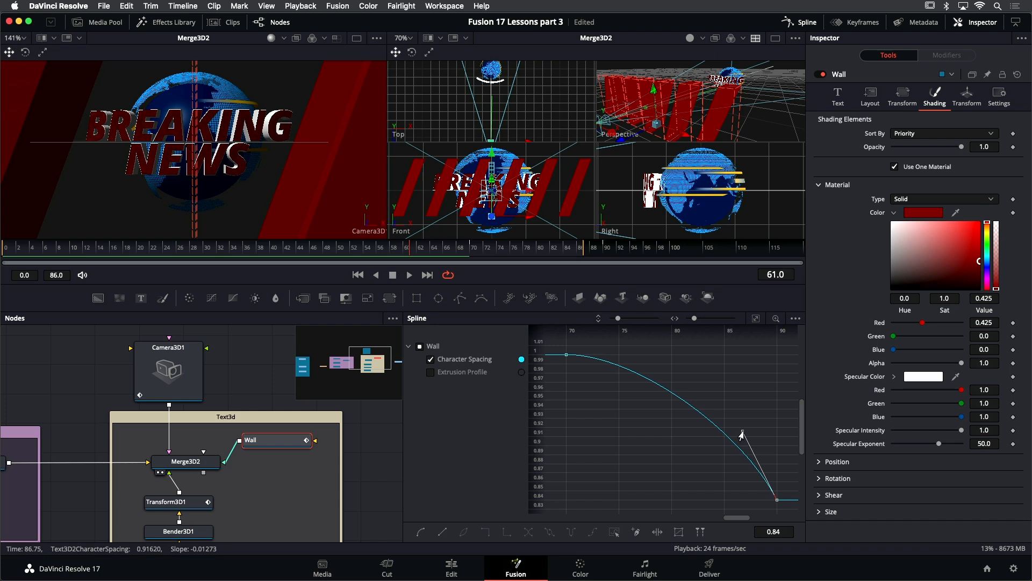
# - Extend the render range end to frame 119 and play back the composition
pyautogui.moveTo(424, 251); pyautogui.dragTo(404, 252)
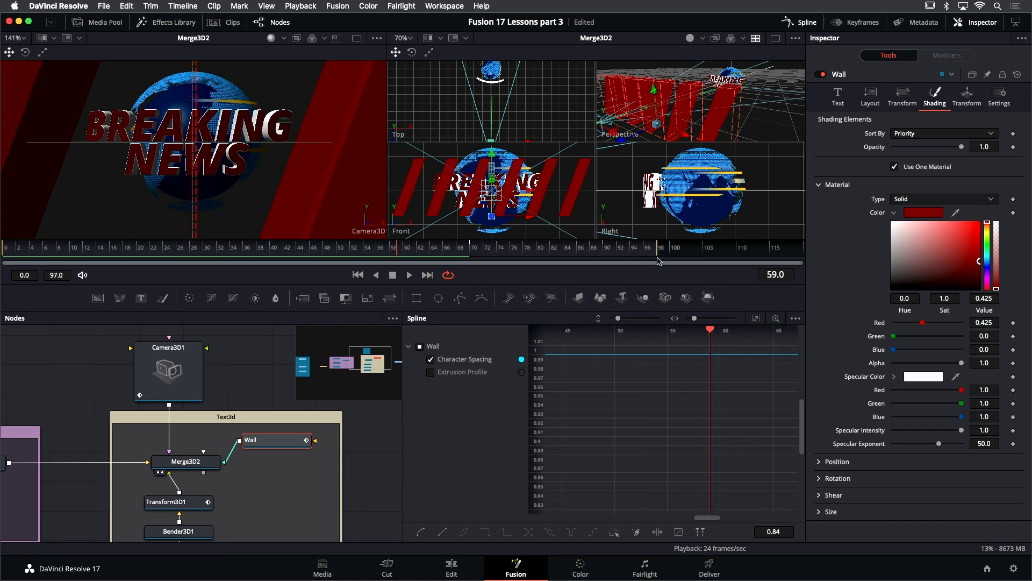
pyautogui.press('space')
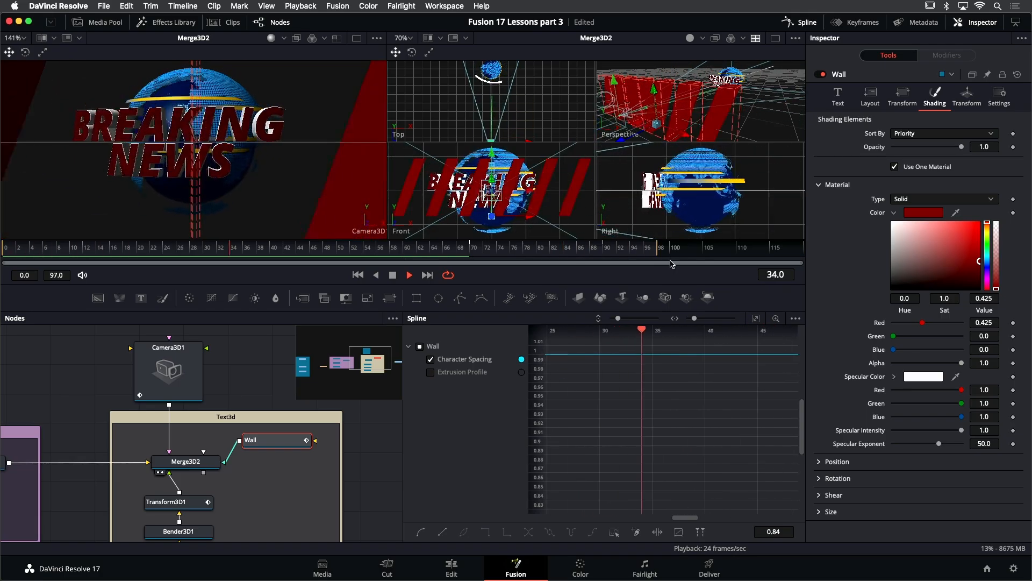
pyautogui.moveTo(657, 252); pyautogui.dragTo(811, 262)
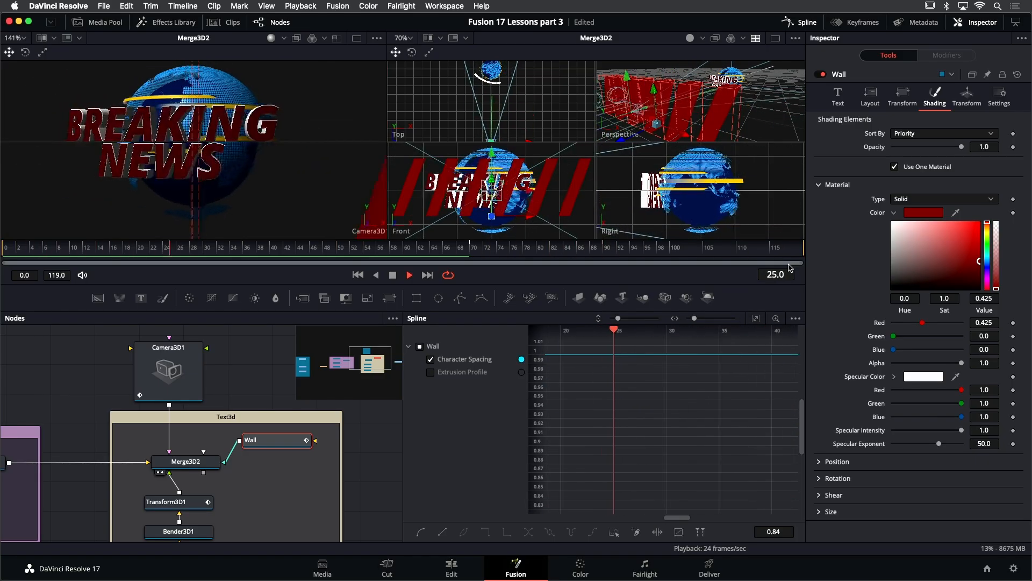
# - Offset Wall's Character Spacing keyframes by 10 frames in time
pyautogui.click(756, 319)
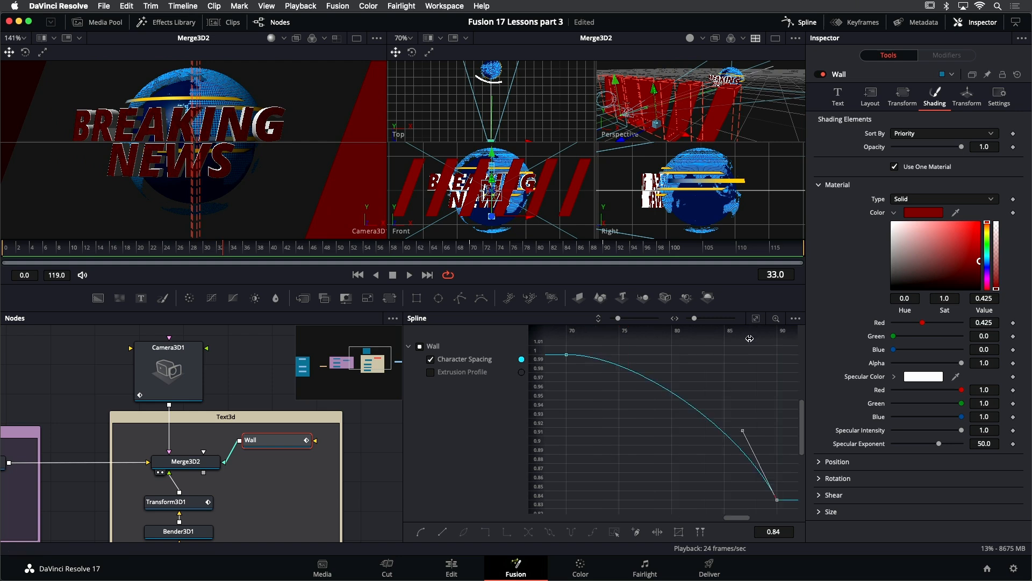
pyautogui.click(565, 357)
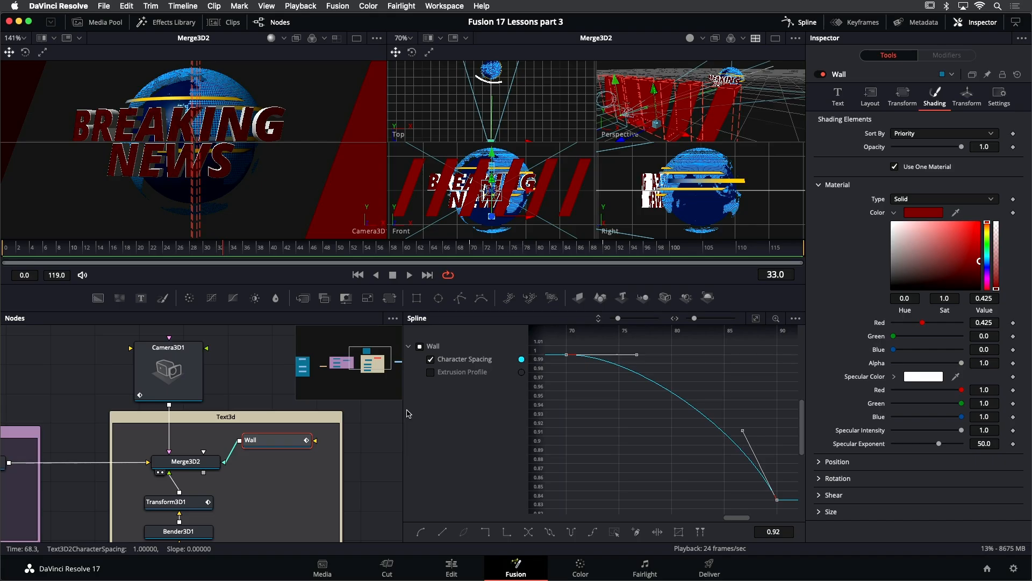
pyautogui.moveTo(403, 410); pyautogui.dragTo(262, 404)
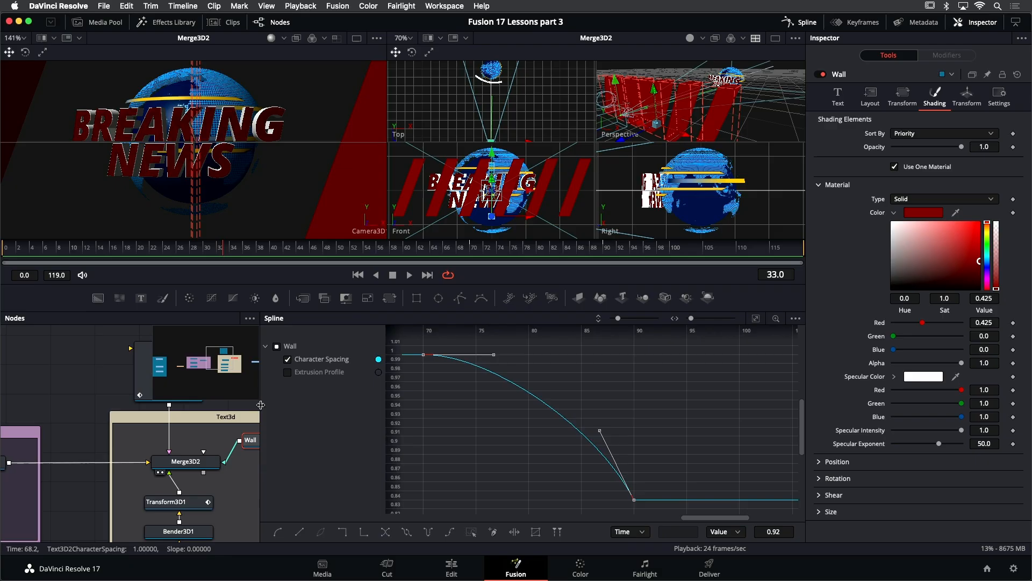
pyautogui.click(643, 533)
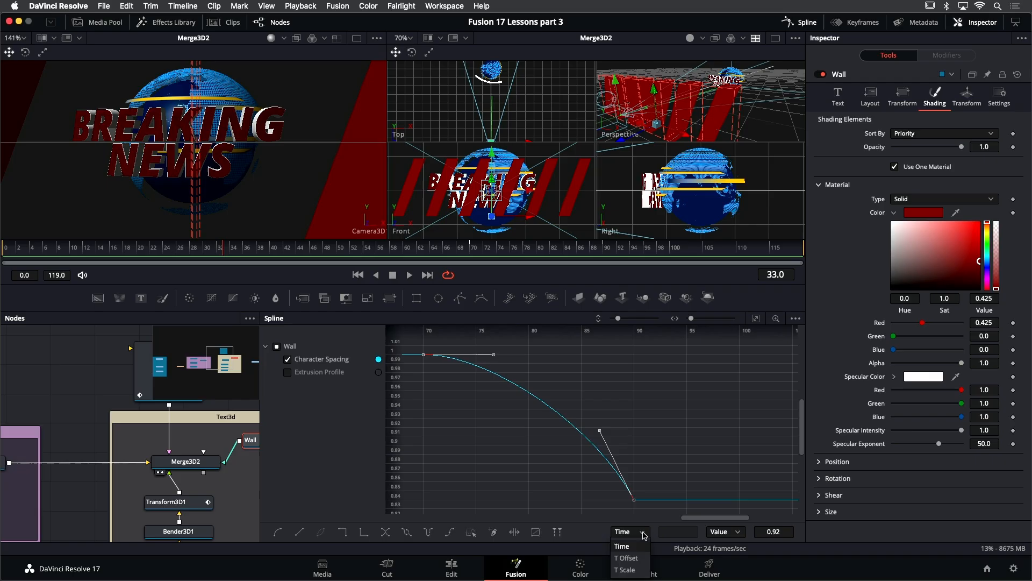
pyautogui.click(628, 558)
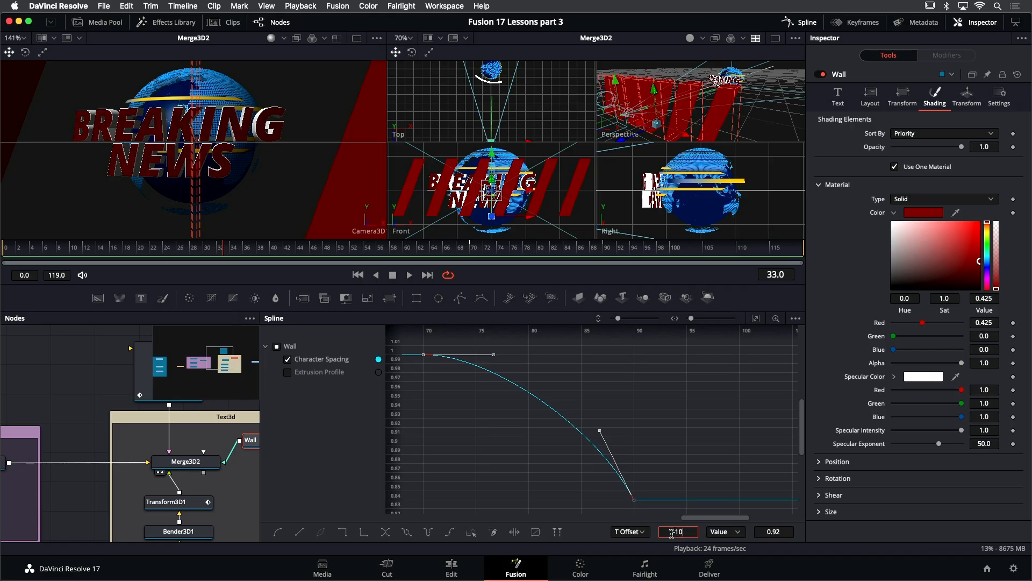
pyautogui.press('Return')
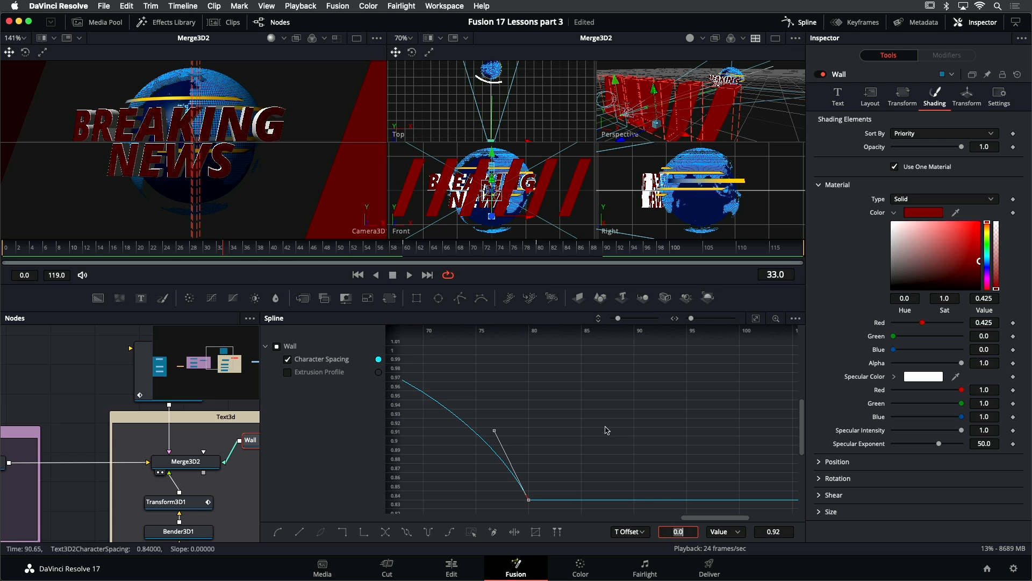
# - Play back the composition from frame 42 to review the wall animation
pyautogui.click(289, 250)
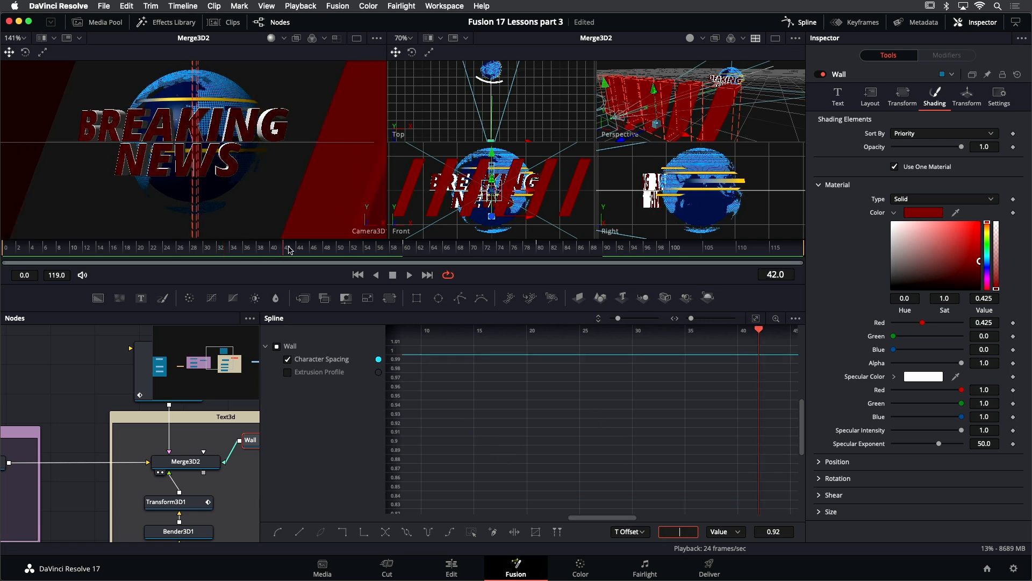
pyautogui.press('space')
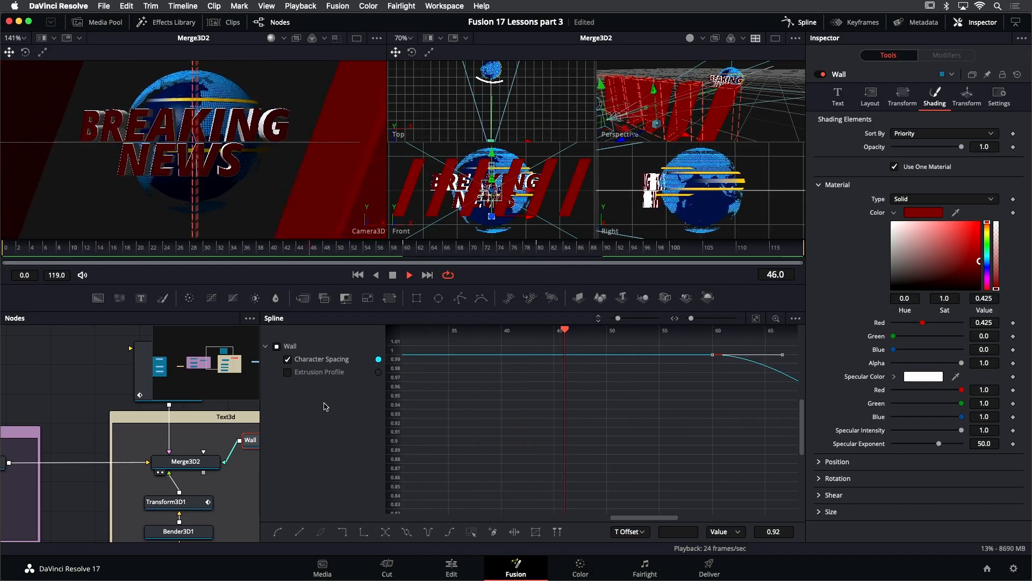
pyautogui.press('space')
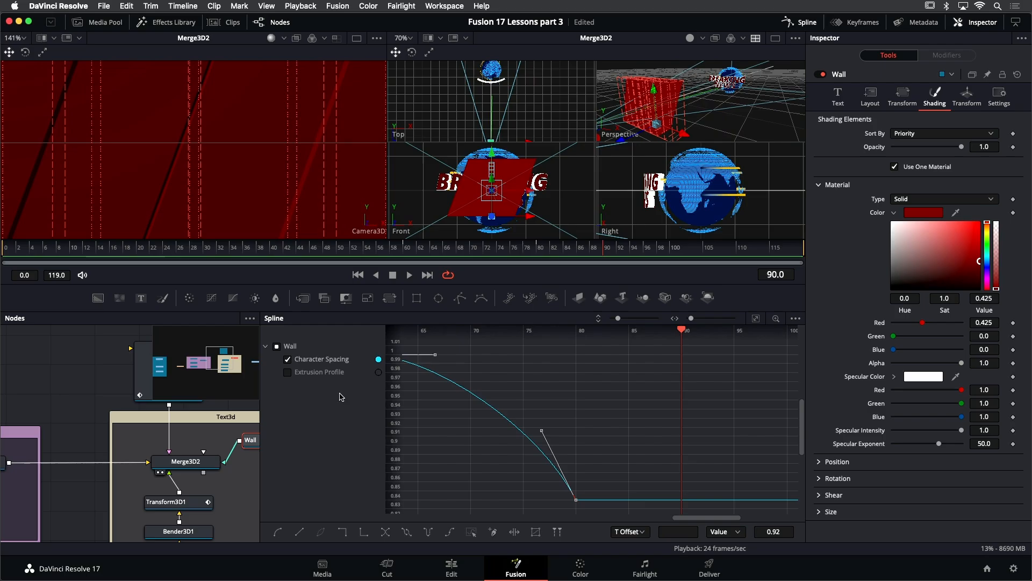
# - Select all Character Spacing keyframes and shift them earlier with a time offset
pyautogui.moveTo(516, 452); pyautogui.dragTo(585, 453)
pyautogui.moveTo(425, 347); pyautogui.dragTo(673, 516)
pyautogui.click(642, 531)
pyautogui.click(627, 556)
pyautogui.click(669, 532)
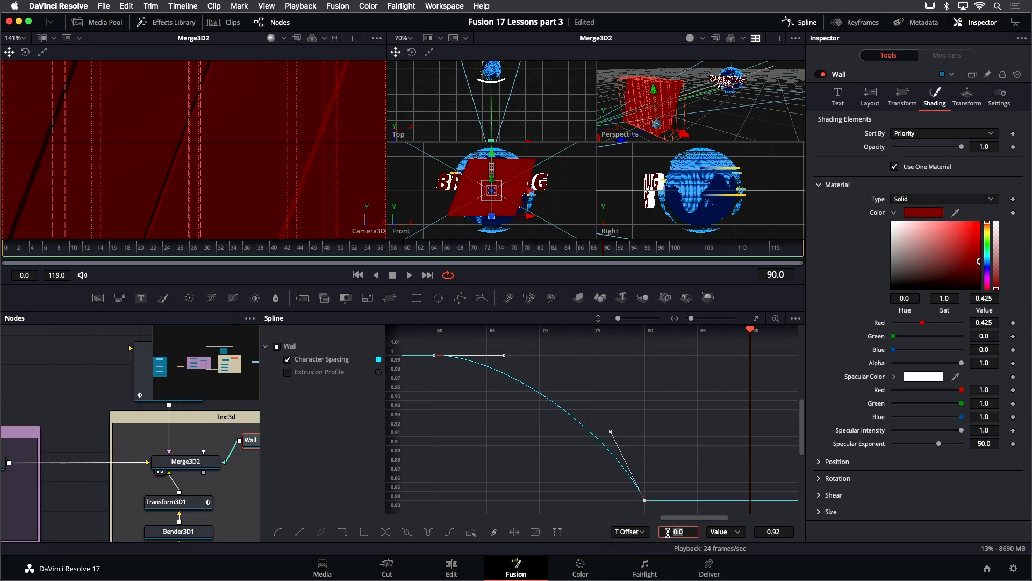
pyautogui.press('Return')
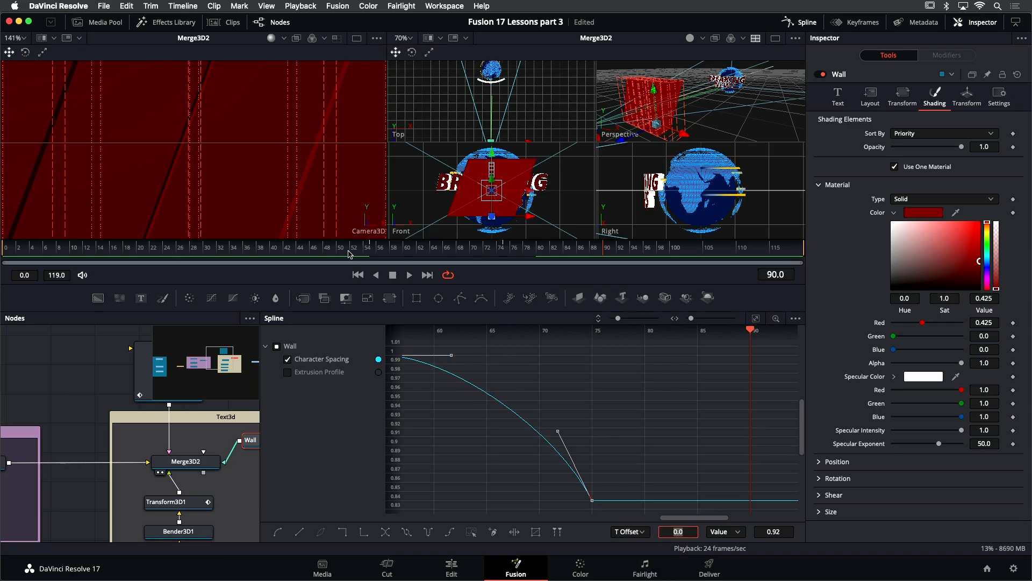
# - Play back the composition and close the Spline editor
pyautogui.press('space')
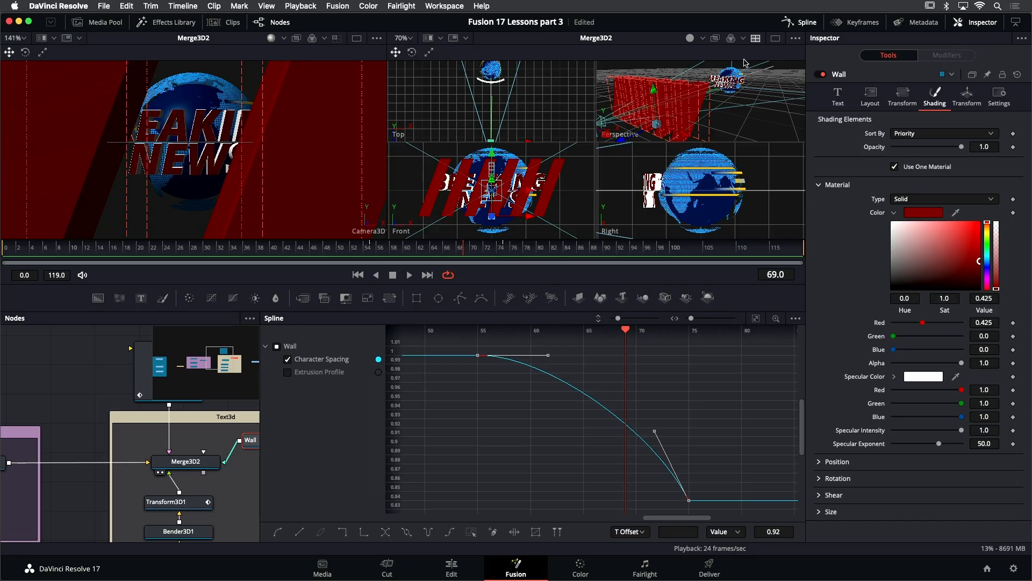
pyautogui.click(806, 22)
pyautogui.moveTo(399, 408); pyautogui.dragTo(486, 353)
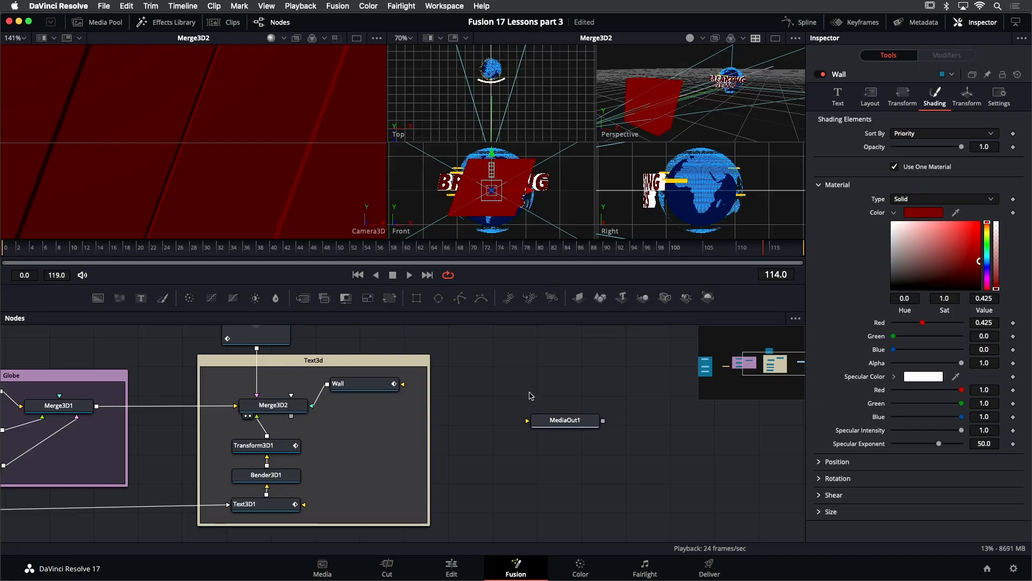
pyautogui.hscroll(5, 530, 396)
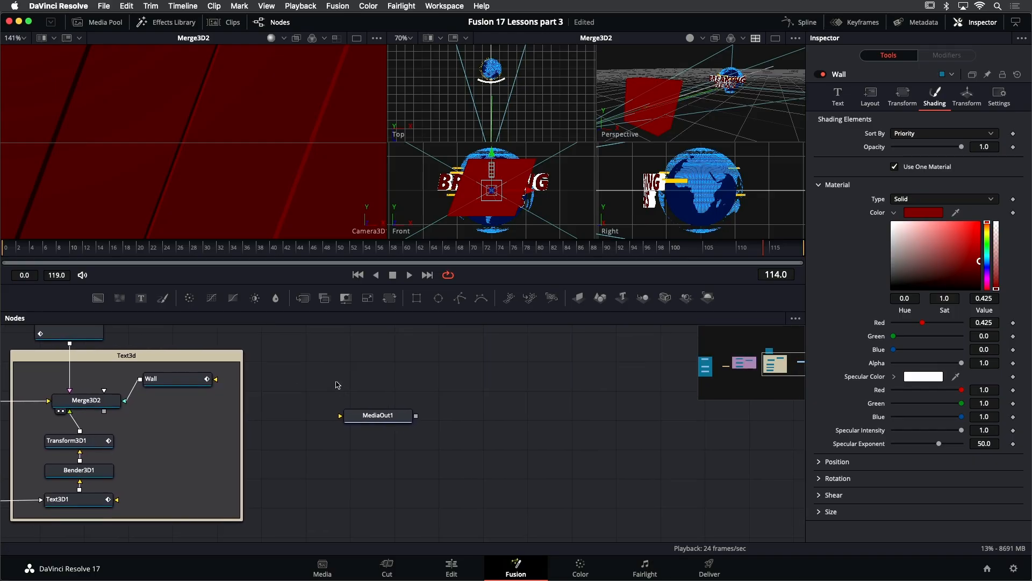
# - Add a Renderer3D node between Merge3D2 and MediaOut1
pyautogui.moveTo(368, 415); pyautogui.dragTo(742, 411)
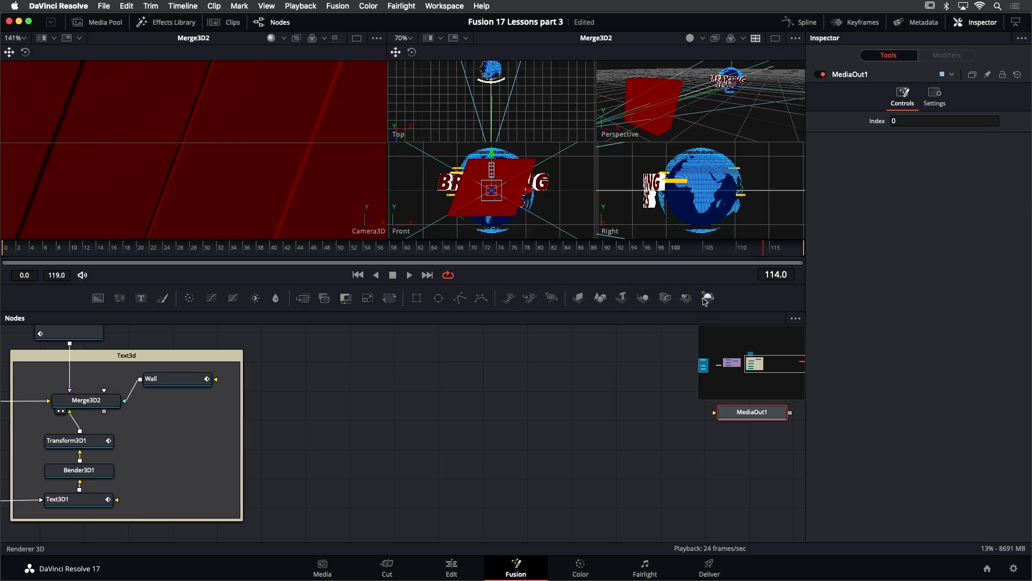
pyautogui.moveTo(707, 299); pyautogui.dragTo(381, 407)
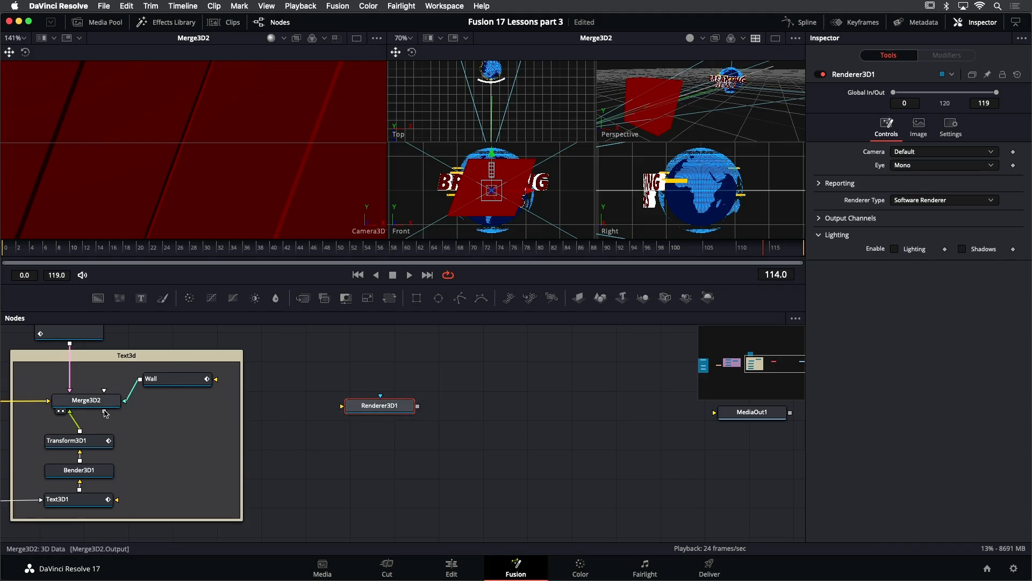
pyautogui.moveTo(105, 413); pyautogui.dragTo(376, 408)
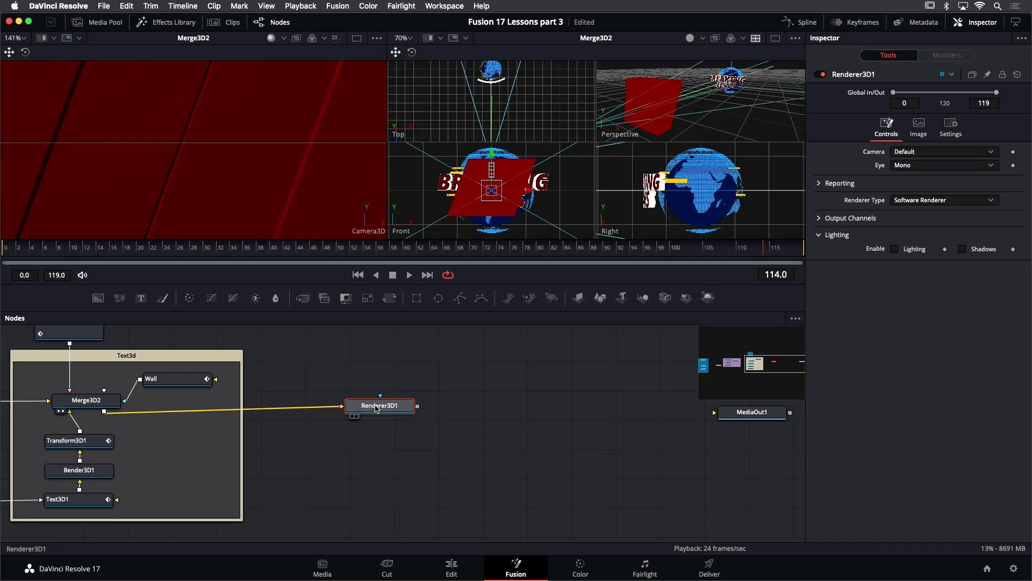
pyautogui.moveTo(375, 409); pyautogui.dragTo(380, 414)
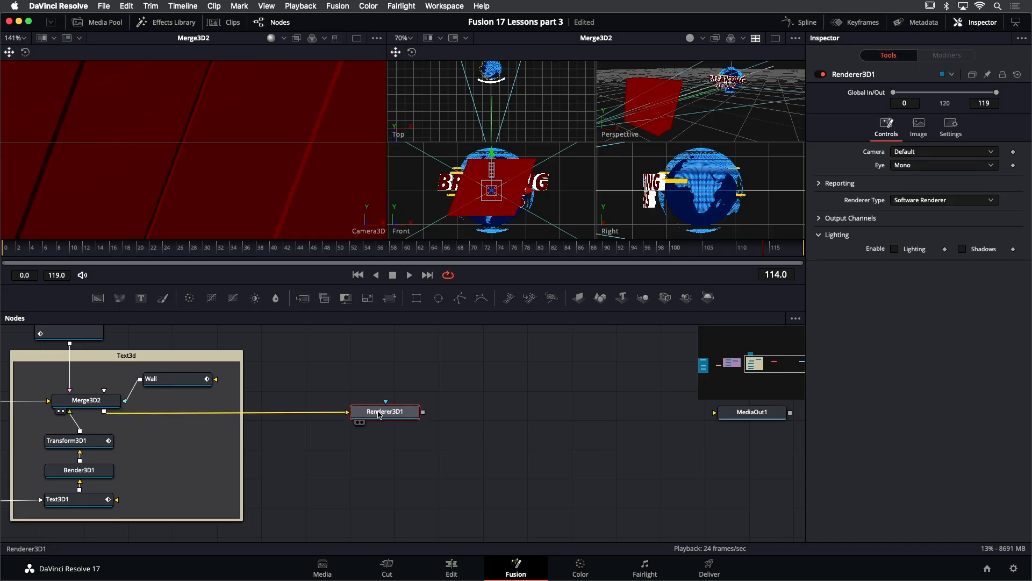
pyautogui.moveTo(423, 413); pyautogui.dragTo(721, 415)
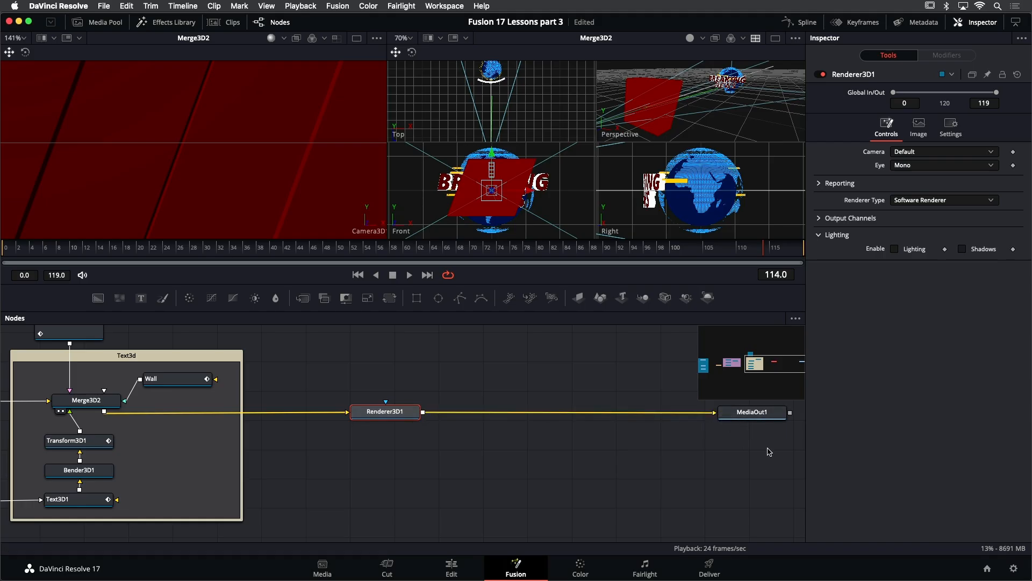
# - View MediaOut1 in the first viewer and scrub to frame 60
pyautogui.click(750, 415)
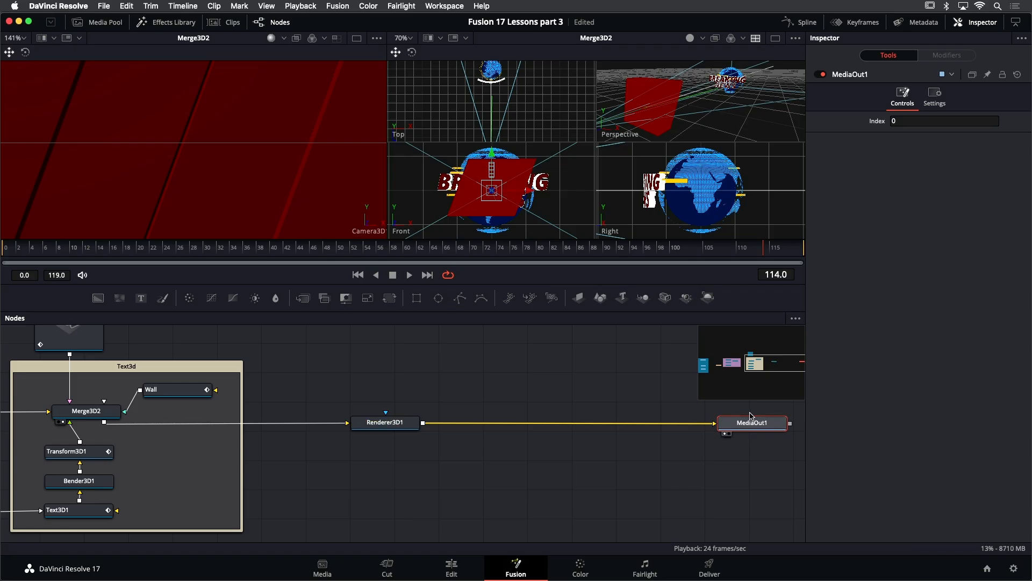
pyautogui.press('1')
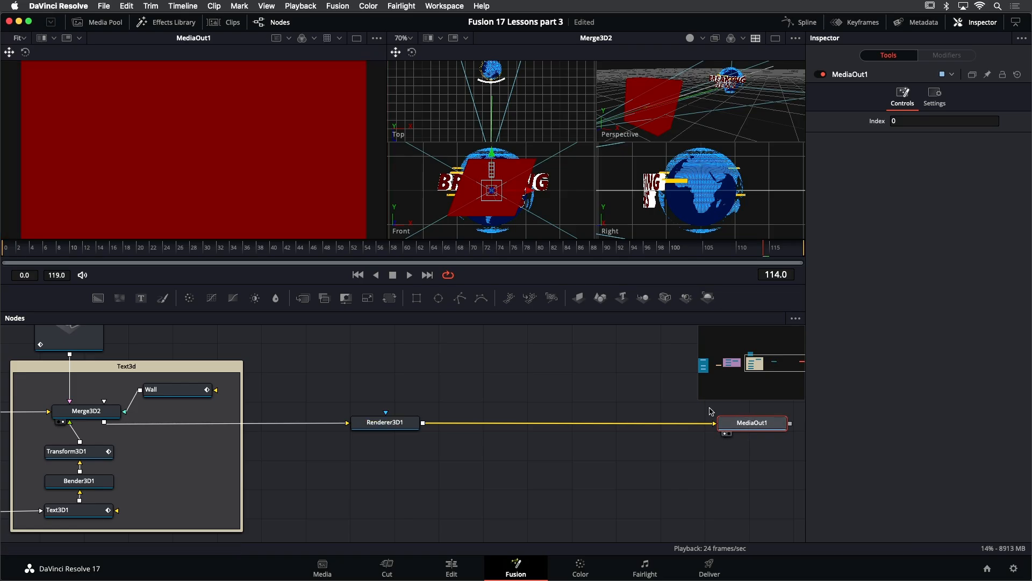
pyautogui.moveTo(93, 251); pyautogui.dragTo(405, 258)
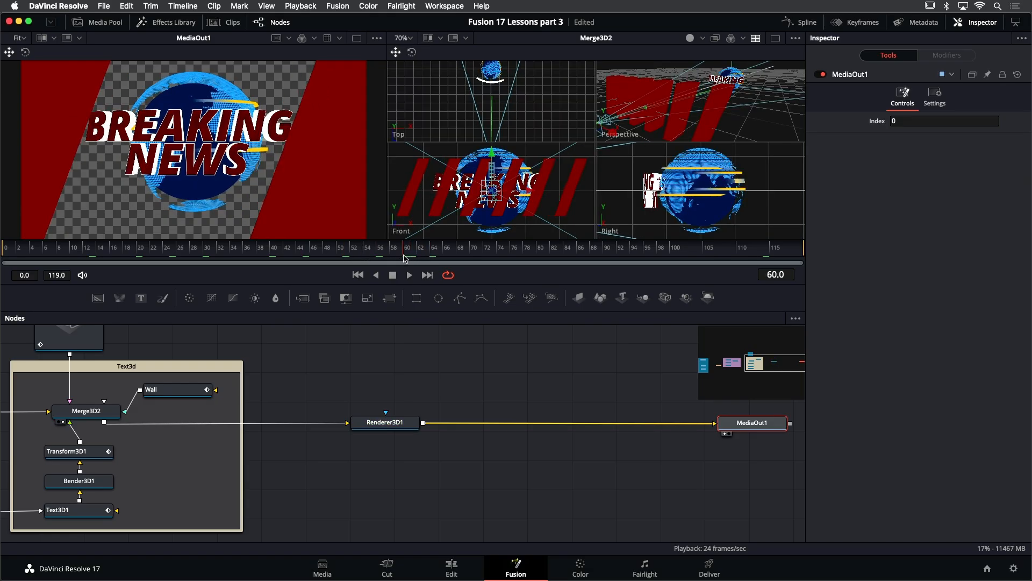
# - Set Renderer3D1's renderer type to OpenGL Renderer and enable Lighting
pyautogui.click(384, 425)
pyautogui.moveTo(385, 426)
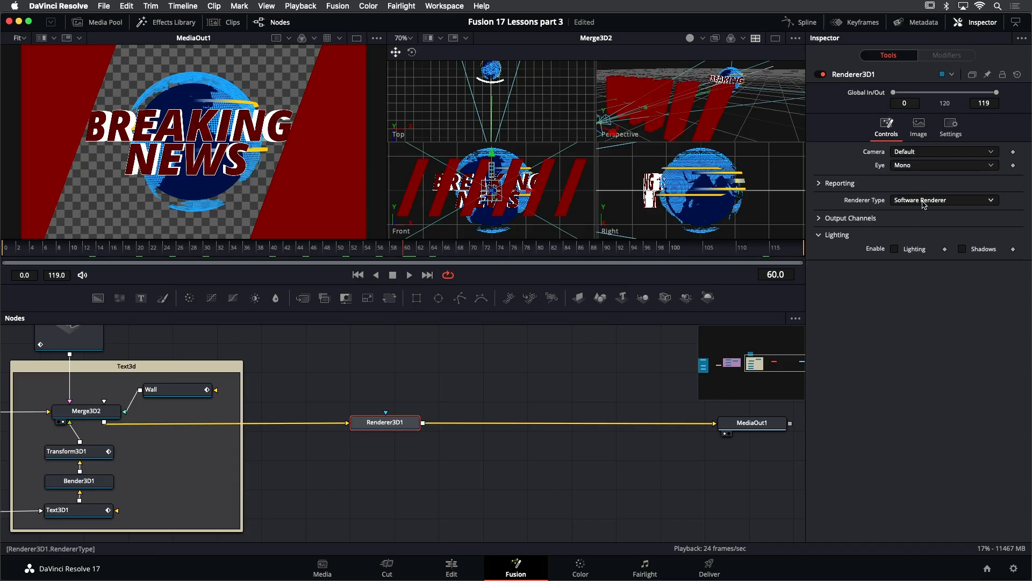
pyautogui.click(924, 205)
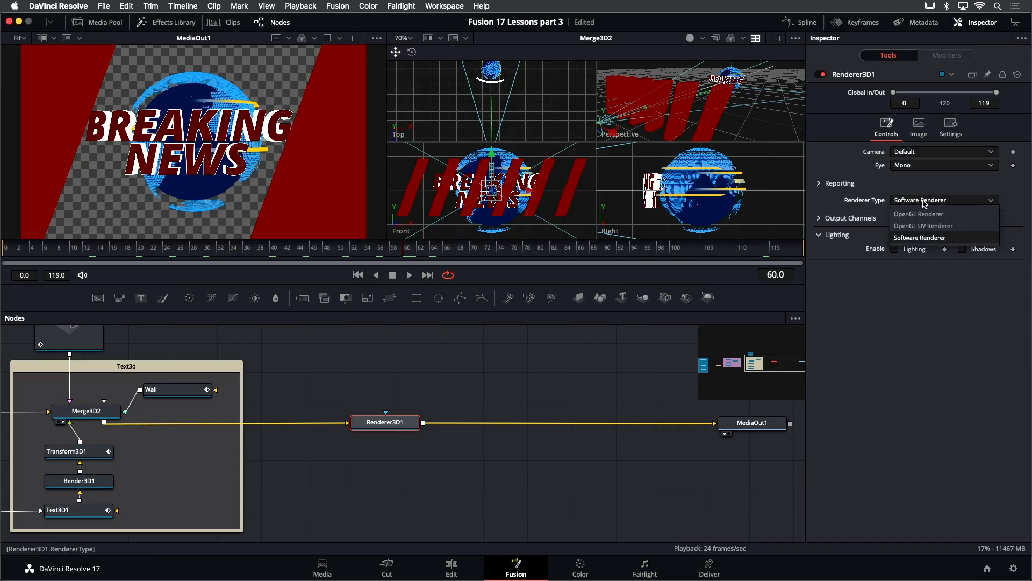
pyautogui.click(912, 214)
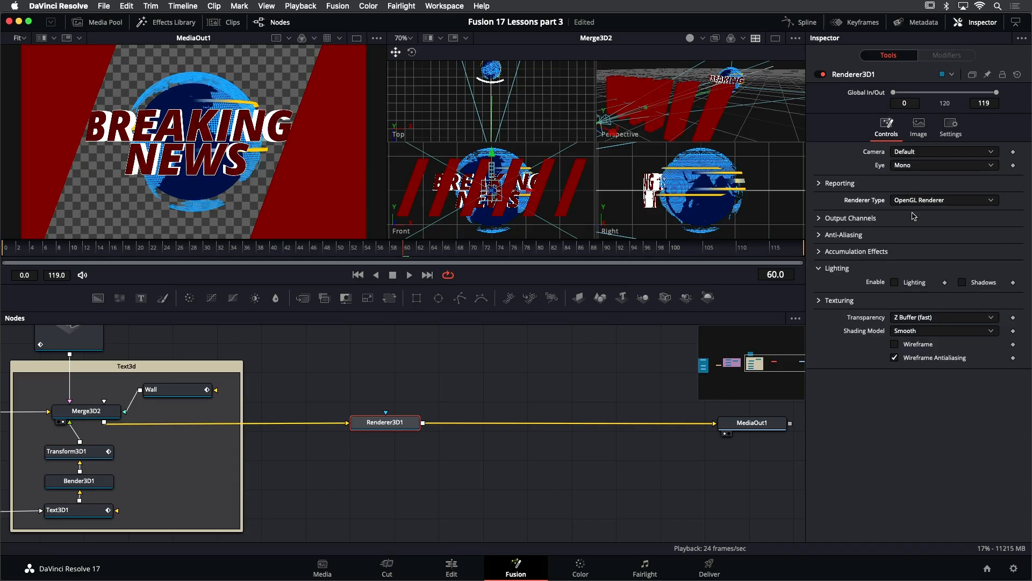
pyautogui.click(895, 283)
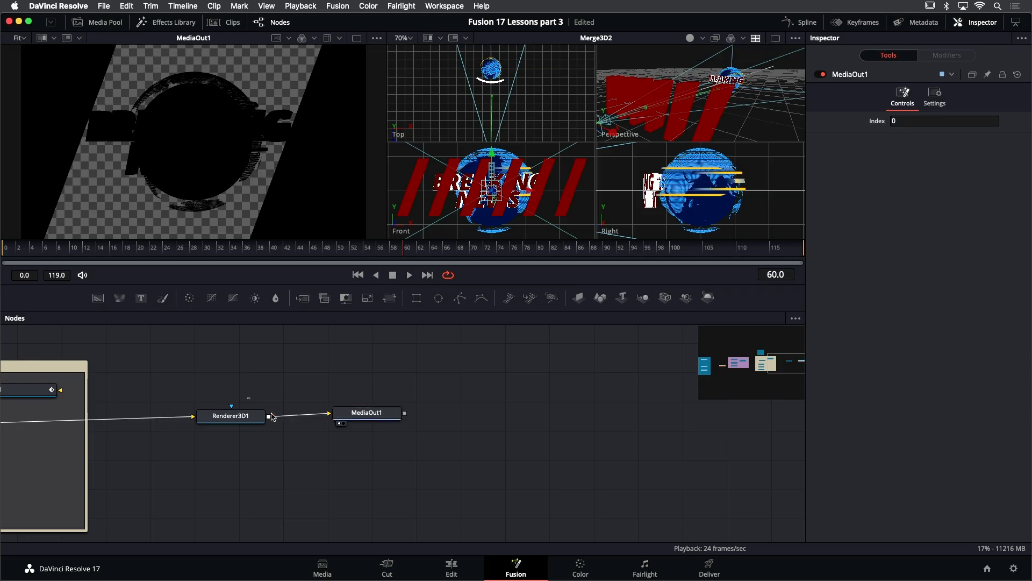
# - Move Renderer3D1 aside and insert a Merge3D node between Merge3D2 and Renderer3D1
pyautogui.moveTo(251, 398); pyautogui.dragTo(361, 443)
pyautogui.moveTo(260, 419); pyautogui.dragTo(661, 422)
pyautogui.click(580, 428)
pyautogui.moveTo(298, 397); pyautogui.dragTo(440, 393)
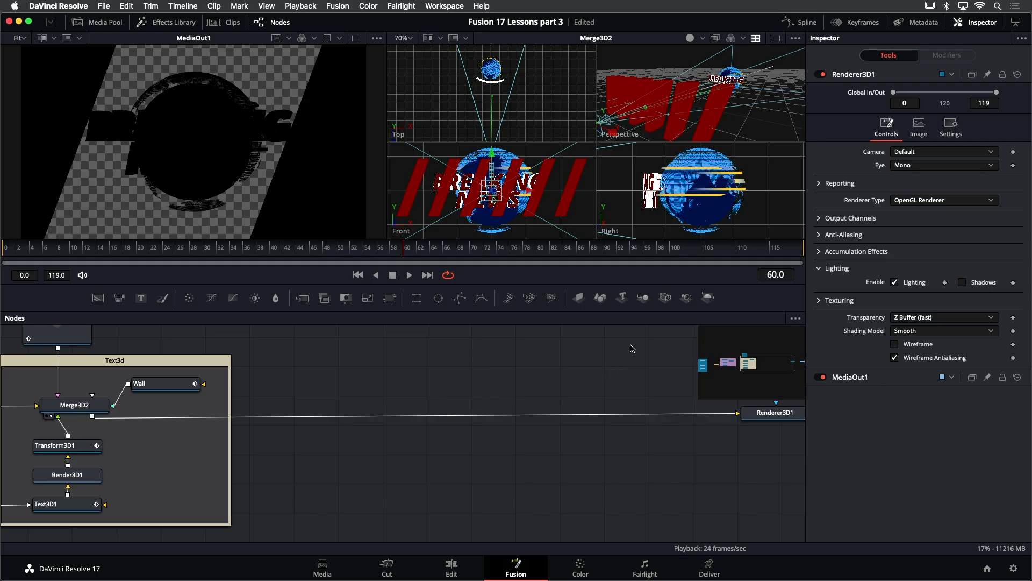
pyautogui.moveTo(648, 318); pyautogui.dragTo(397, 418)
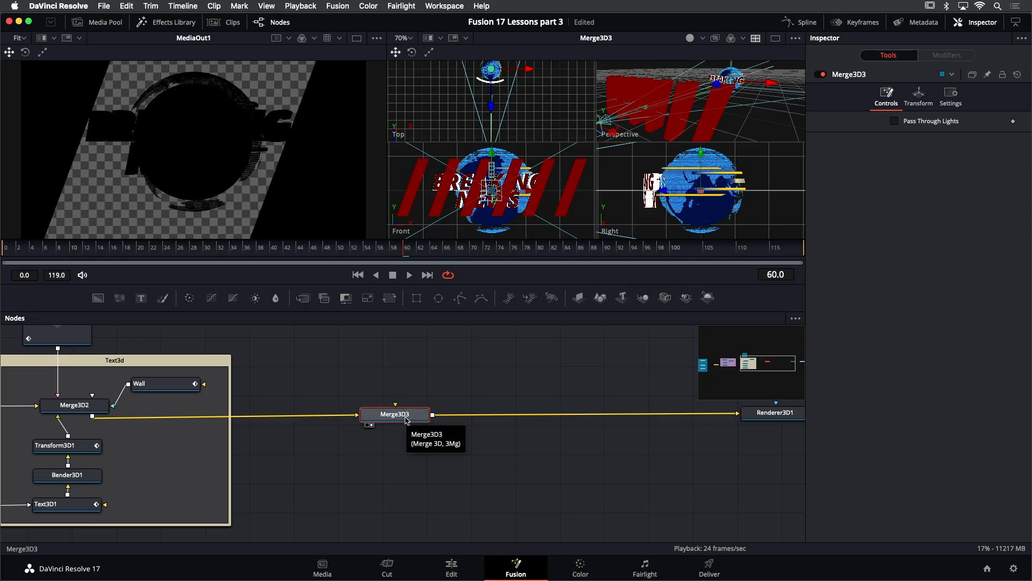
pyautogui.moveTo(406, 420); pyautogui.dragTo(403, 427)
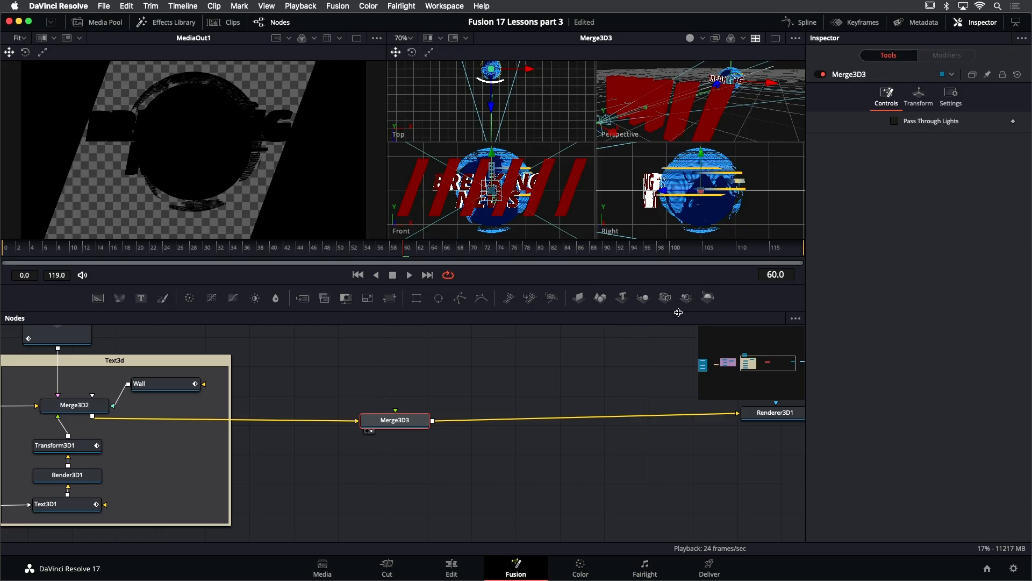
# - Try to create a new custom toolbar named Ton
pyautogui.rightClick(730, 300)
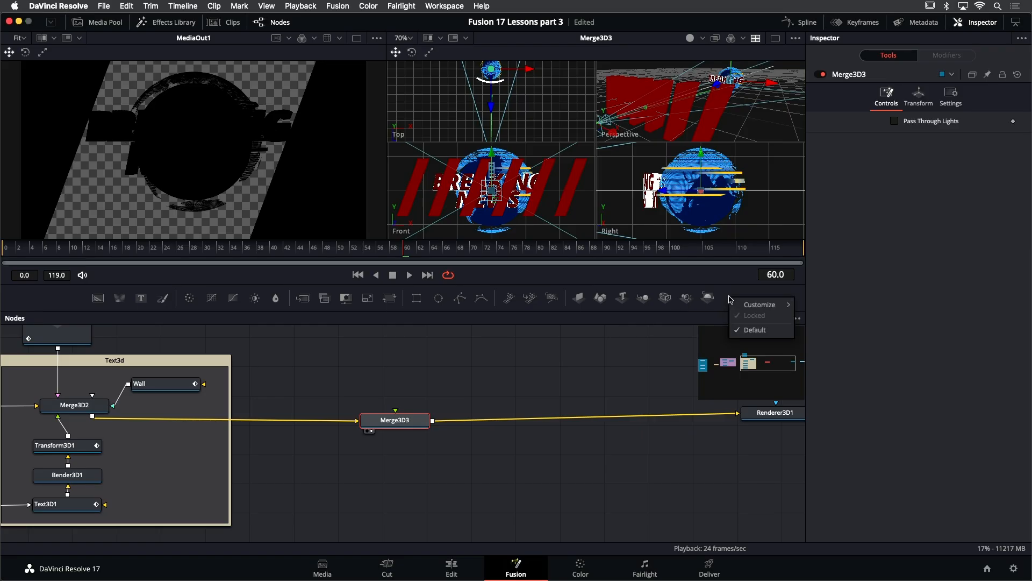
pyautogui.moveTo(753, 308)
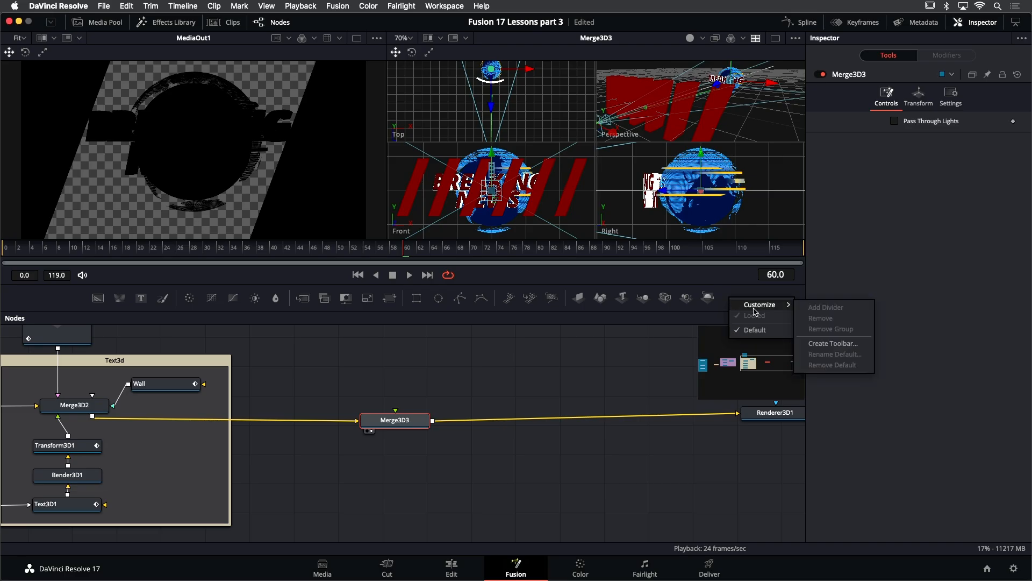
pyautogui.click(832, 343)
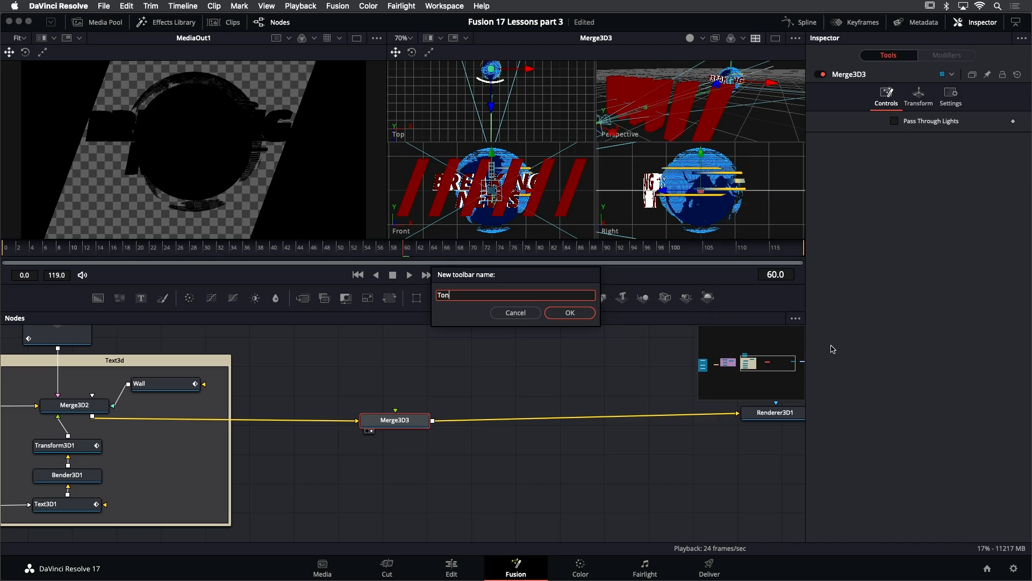
pyautogui.press('Return')
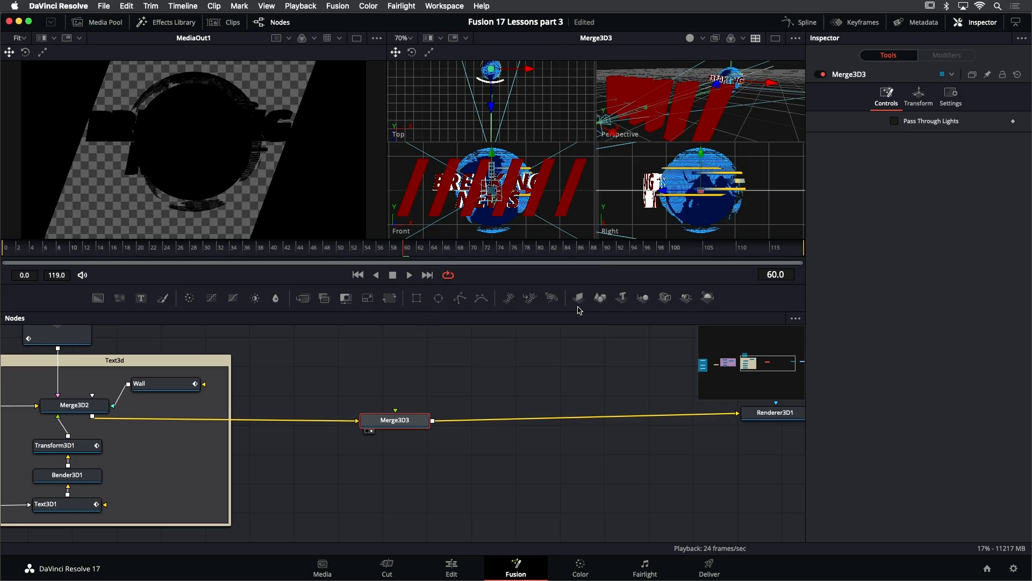
# - Open the Effects Library and add the Point Light and Directional Light tools to the toolbar
pyautogui.click(178, 24)
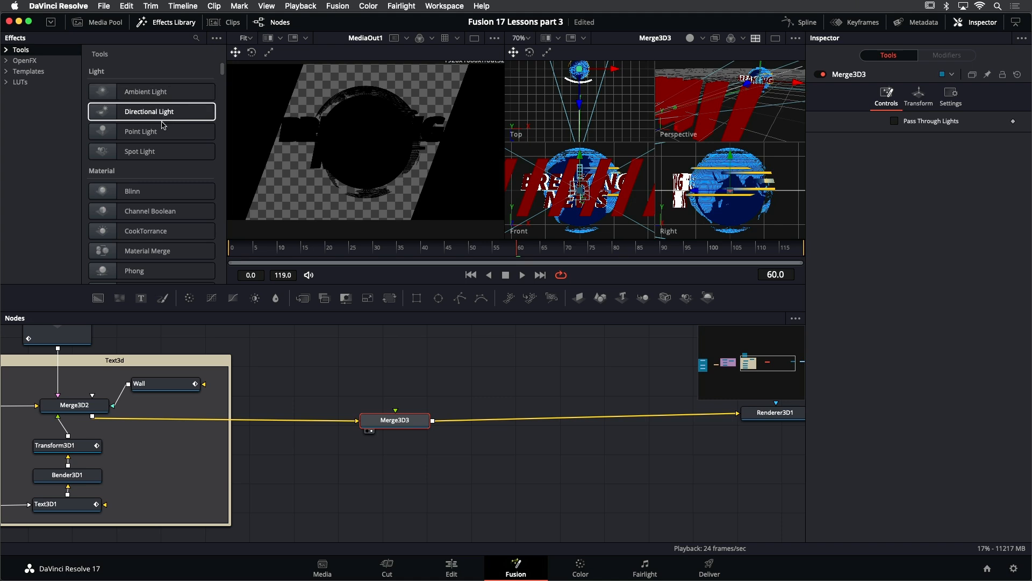
pyautogui.moveTo(139, 133); pyautogui.dragTo(459, 227)
pyautogui.moveTo(692, 297); pyautogui.dragTo(697, 296)
pyautogui.moveTo(149, 111); pyautogui.dragTo(392, 189)
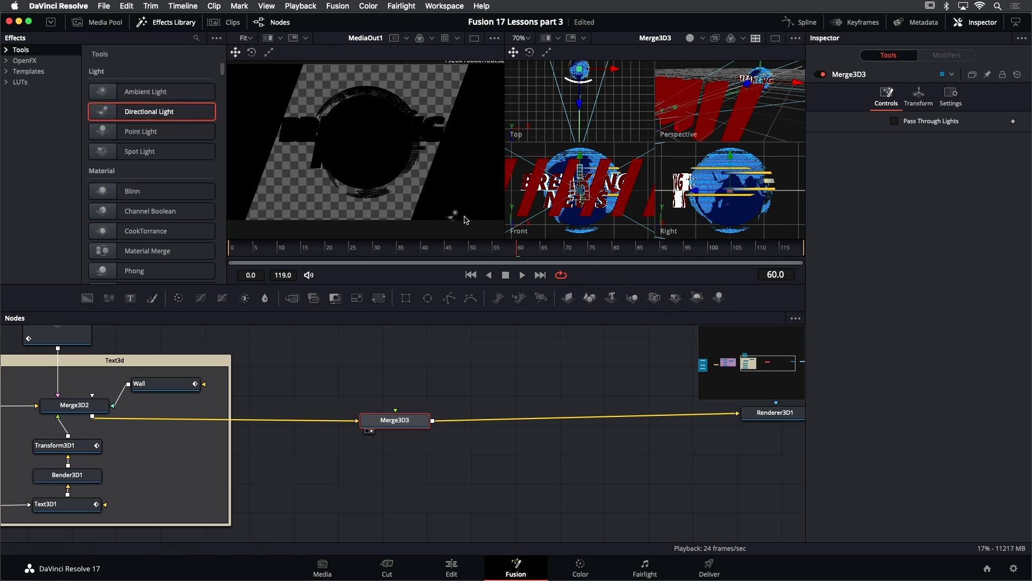
pyautogui.moveTo(707, 300); pyautogui.dragTo(707, 299)
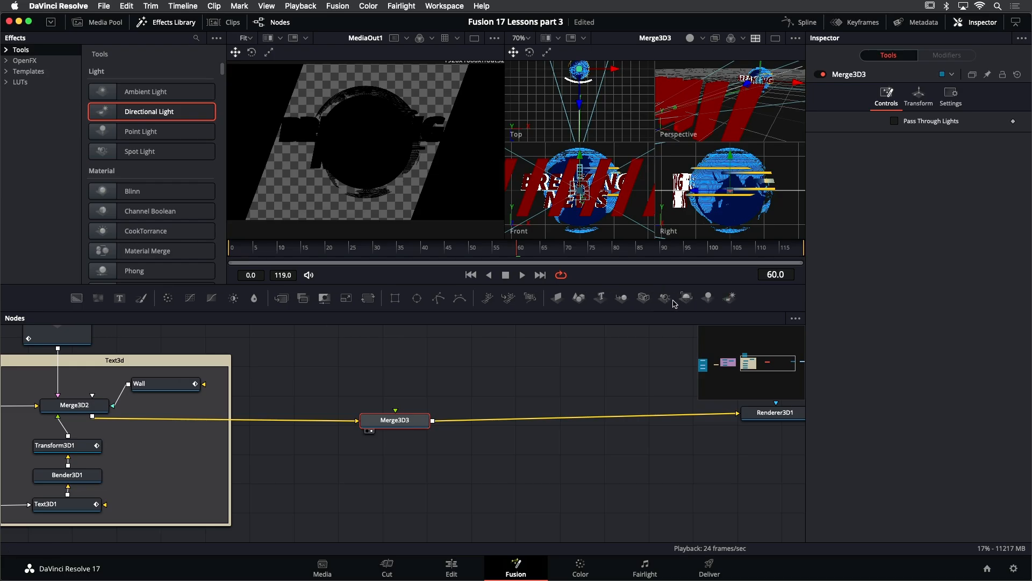
# - Close the Effects Library and rearrange the light tools on the custom Tony toolbar
pyautogui.click(177, 22)
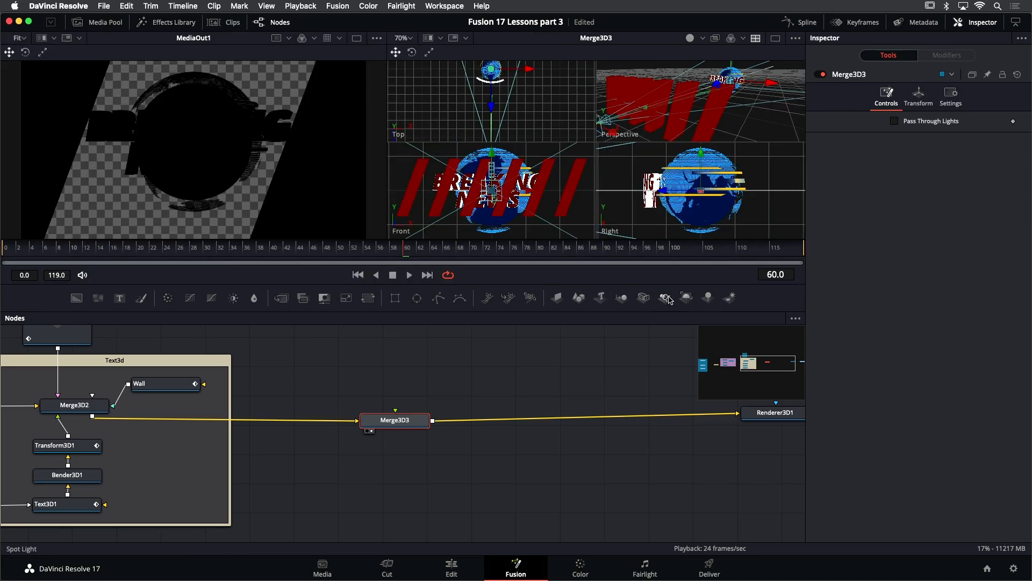
pyautogui.moveTo(666, 301); pyautogui.dragTo(691, 303)
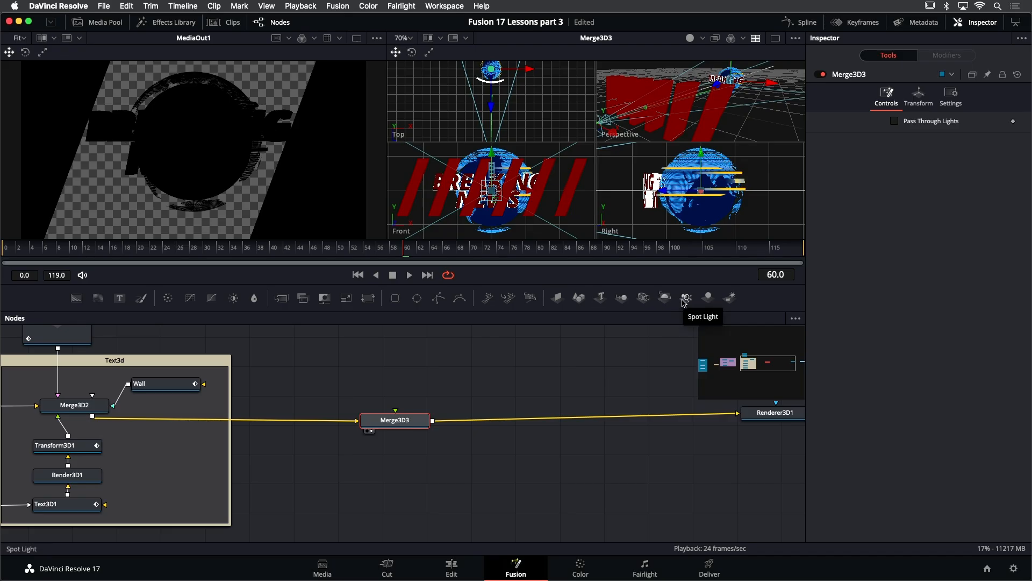
pyautogui.rightClick(677, 305)
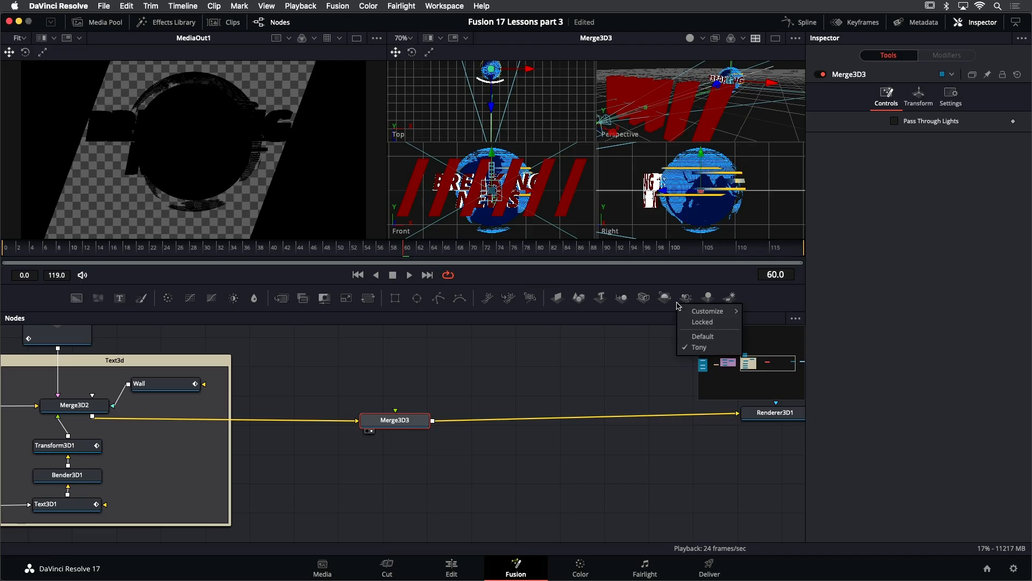
pyautogui.moveTo(710, 311)
pyautogui.click(755, 319)
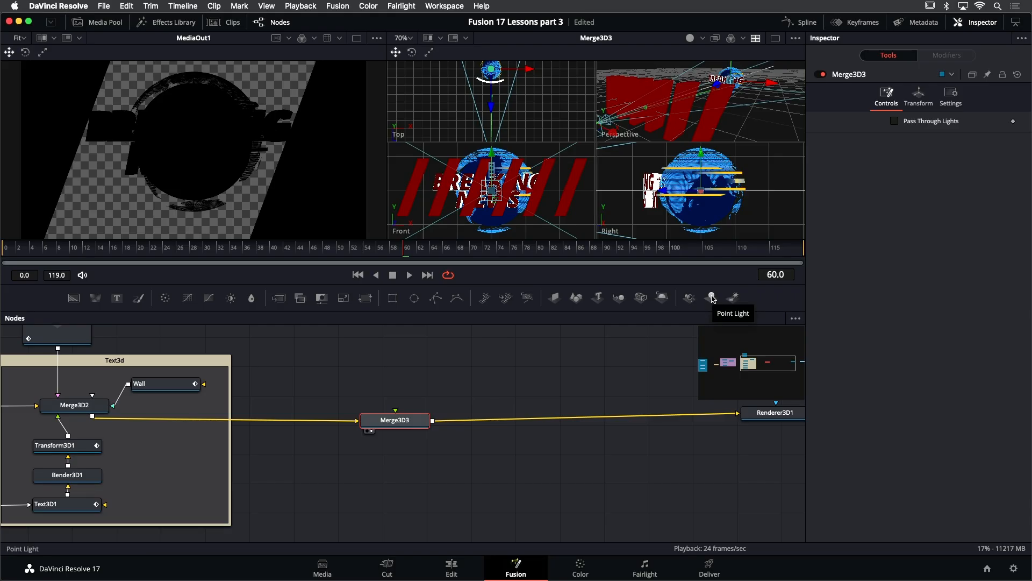
# - Add a Point Light node and connect it into Merge3D3
pyautogui.moveTo(712, 298); pyautogui.dragTo(386, 354)
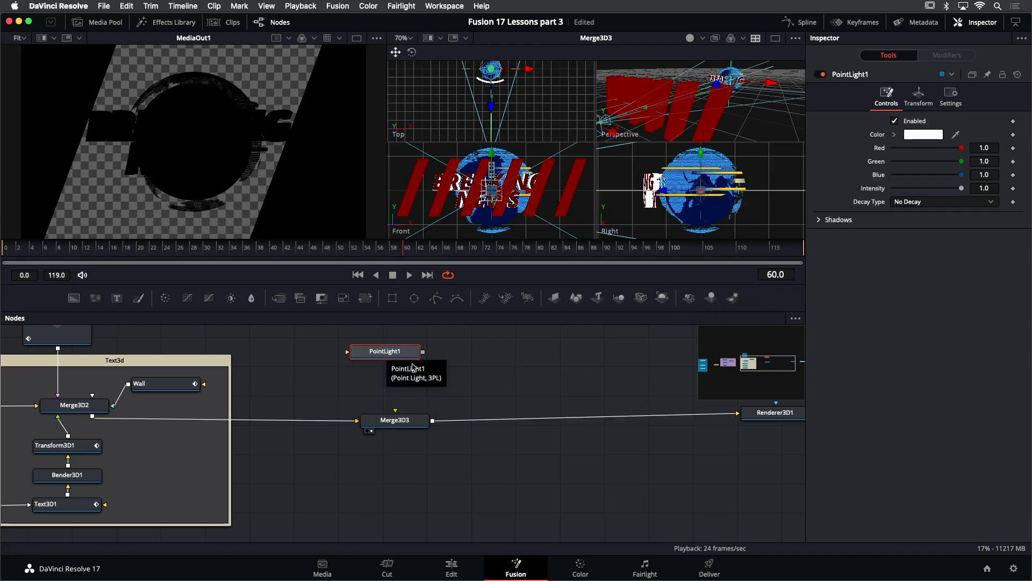
pyautogui.moveTo(423, 351)
pyautogui.mouseDown()
pyautogui.moveTo(417, 401)
pyautogui.moveTo(398, 422)
pyautogui.mouseUp()
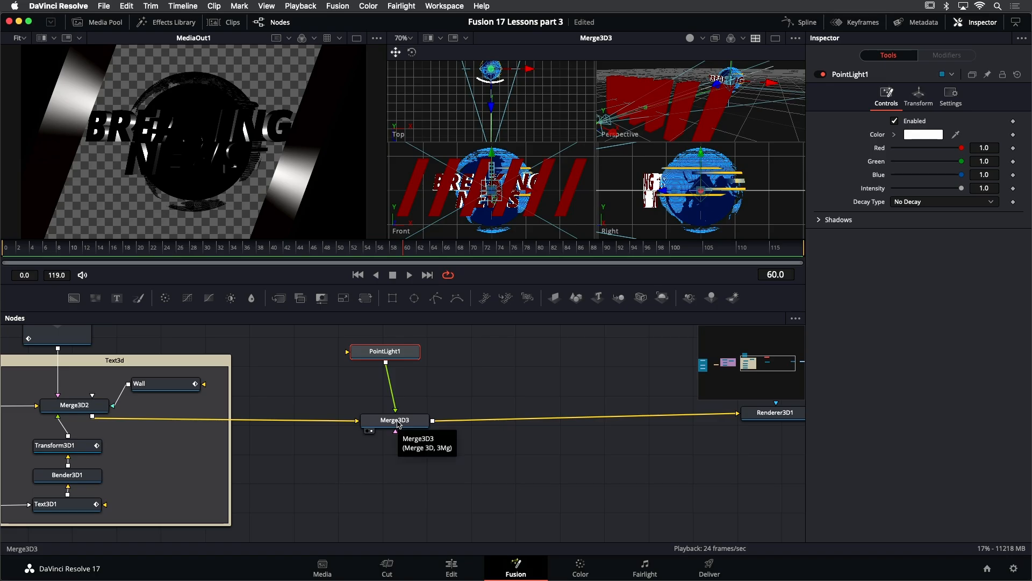
pyautogui.moveTo(399, 358); pyautogui.dragTo(410, 358)
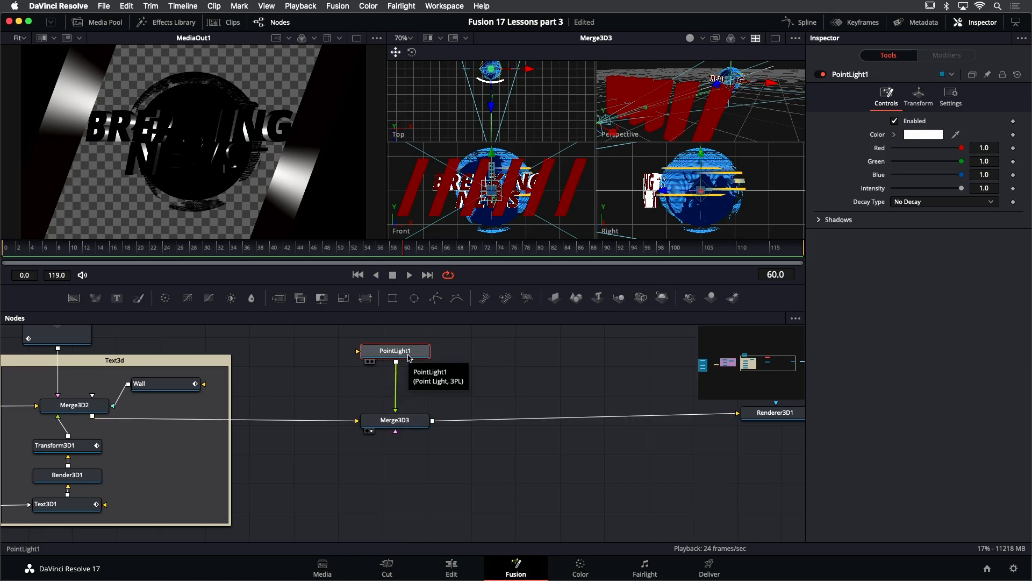
# - Rename the point light node to BlueLight
pyautogui.press('F2')
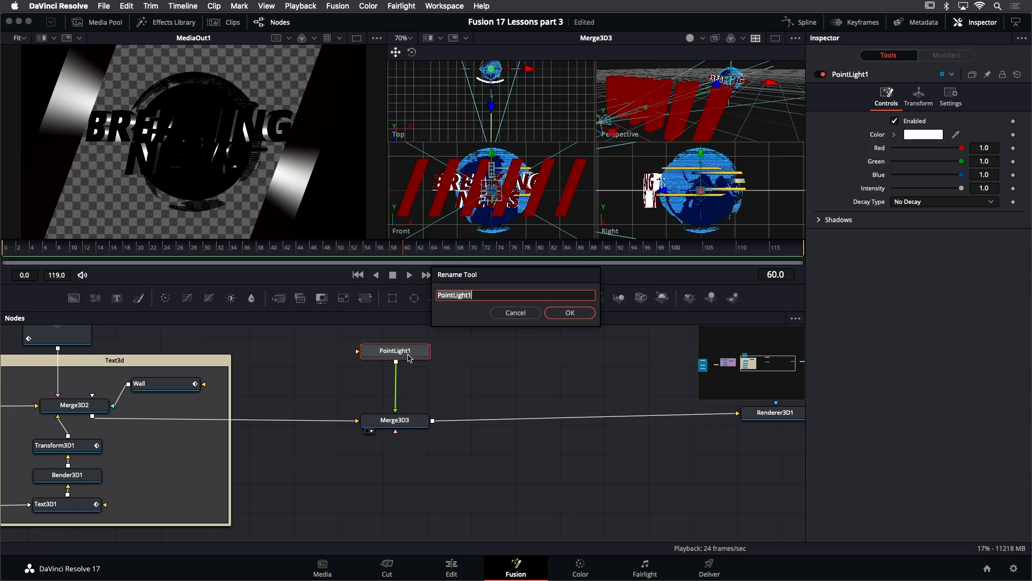
pyautogui.write('BlueLight')
pyautogui.press('Return')
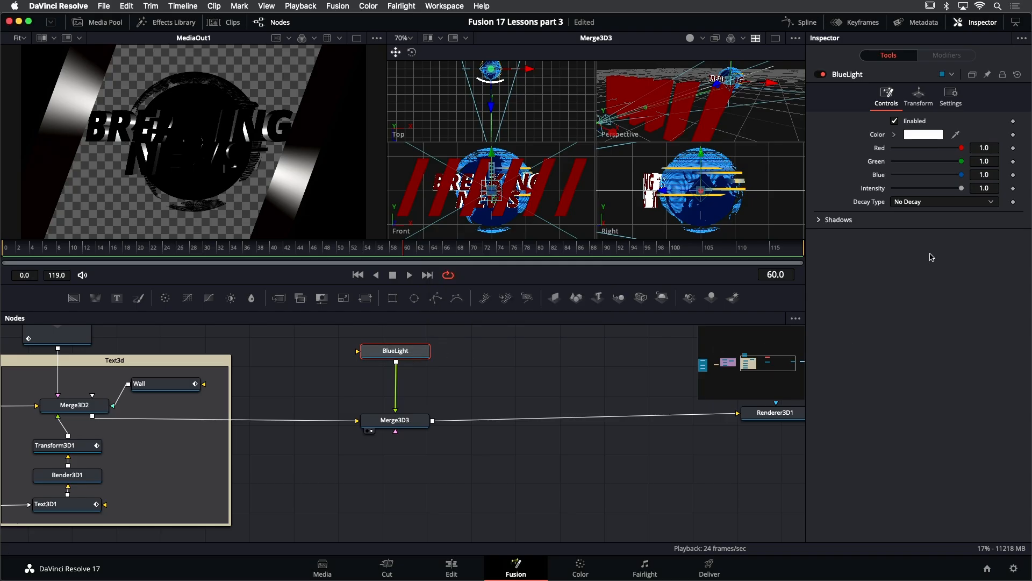
# - Set BlueLight's color to a saturated blue
pyautogui.click(894, 134)
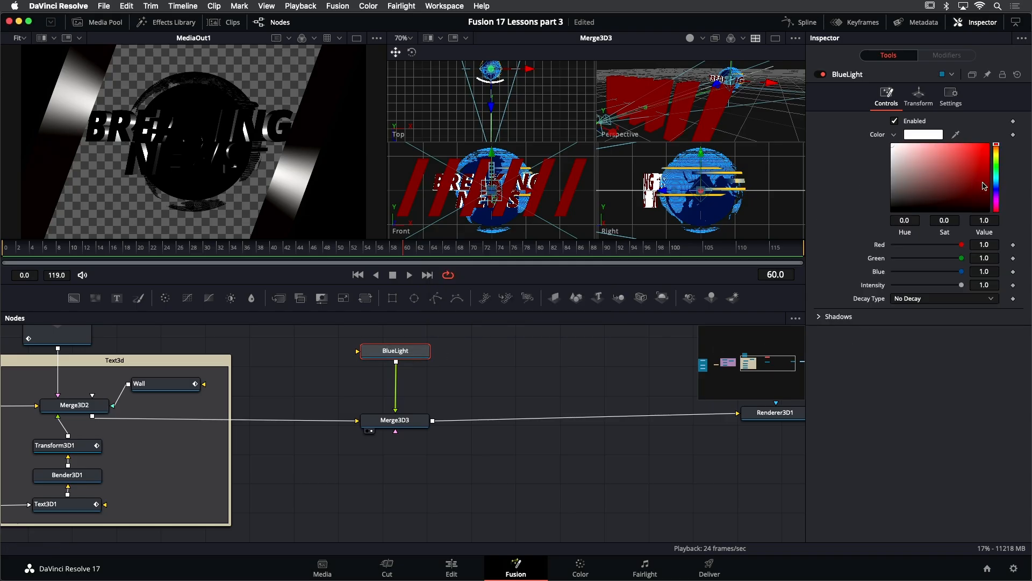
pyautogui.click(997, 187)
pyautogui.click(987, 171)
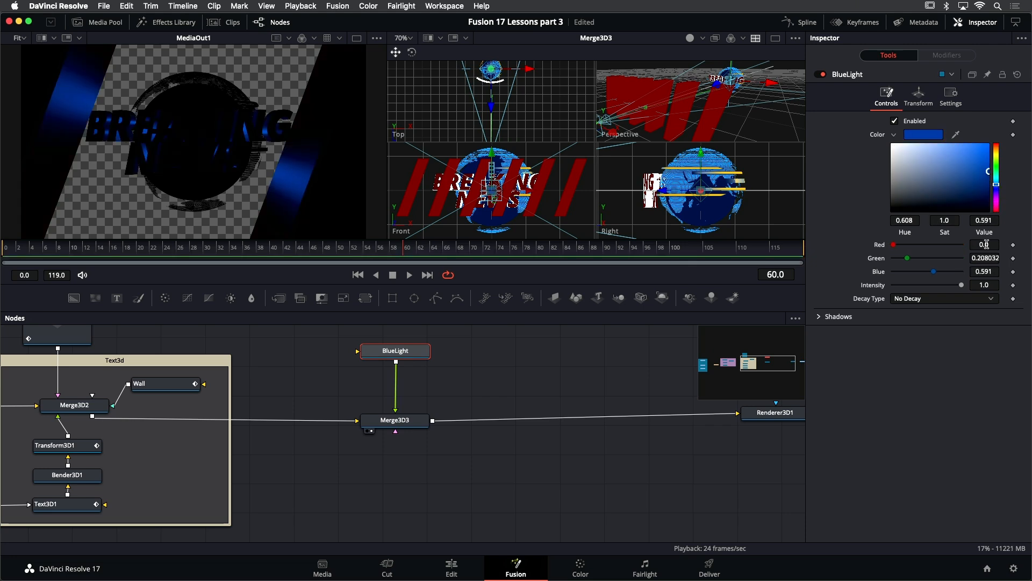
# - Set BlueLight's decay type to Linear and its intensity to about 0.709
pyautogui.click(962, 300)
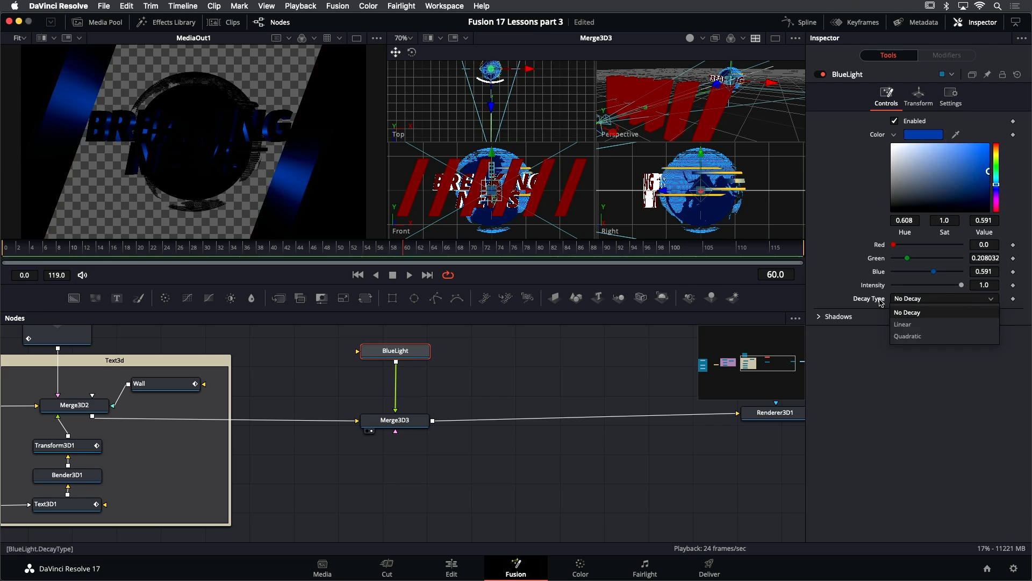
pyautogui.click(908, 324)
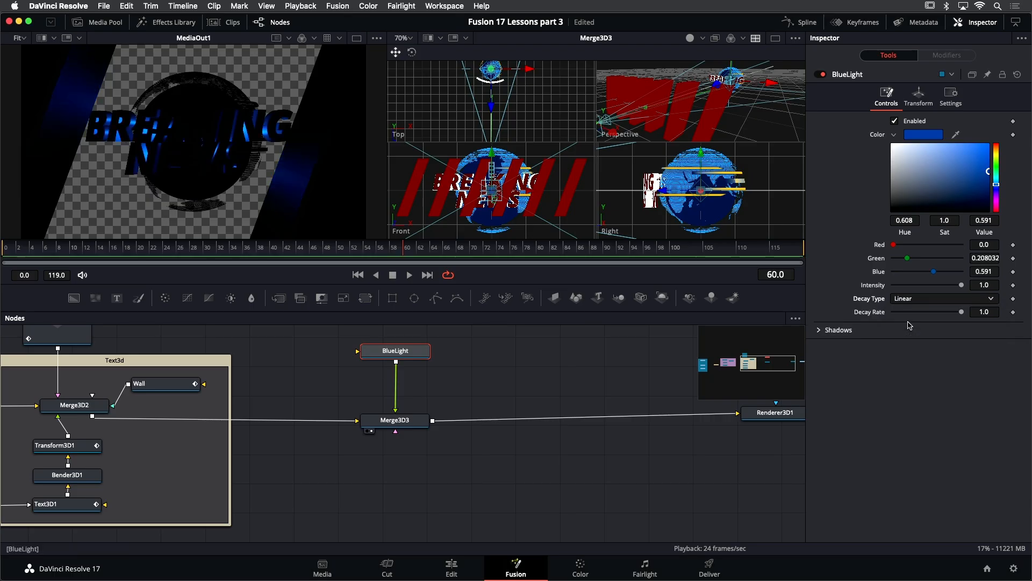
pyautogui.click(956, 285)
pyautogui.moveTo(956, 290); pyautogui.dragTo(938, 291)
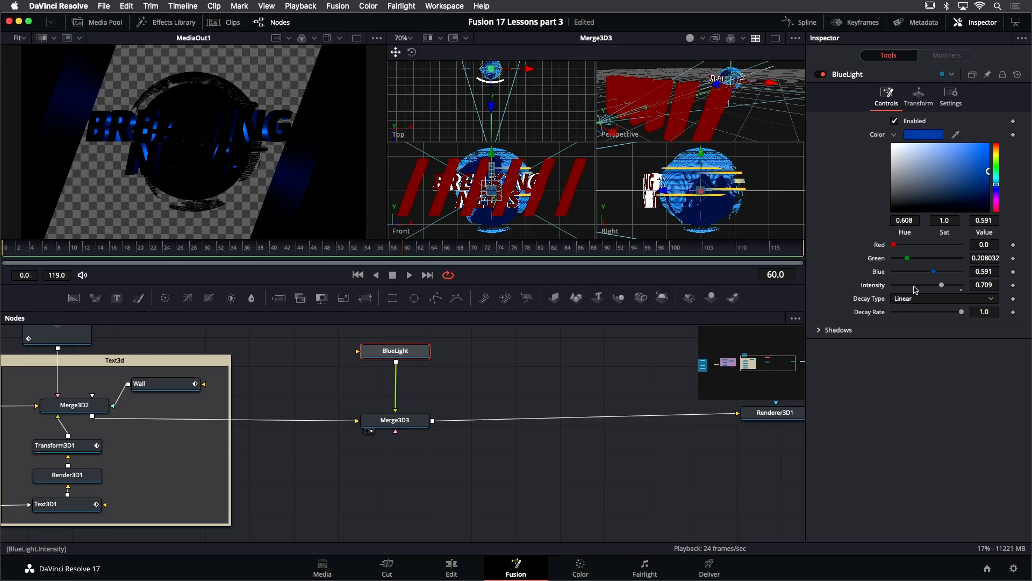
# - Move BlueLight beside the globe in the 3D viewports and lower its intensity to about 0.496
pyautogui.moveTo(573, 283); pyautogui.dragTo(574, 320)
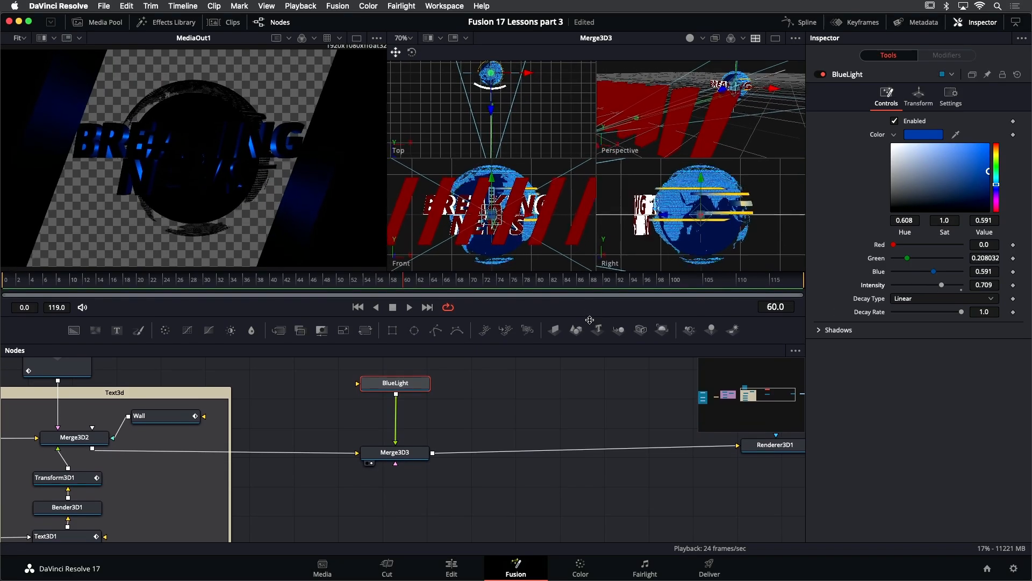
pyautogui.moveTo(527, 74); pyautogui.dragTo(543, 74)
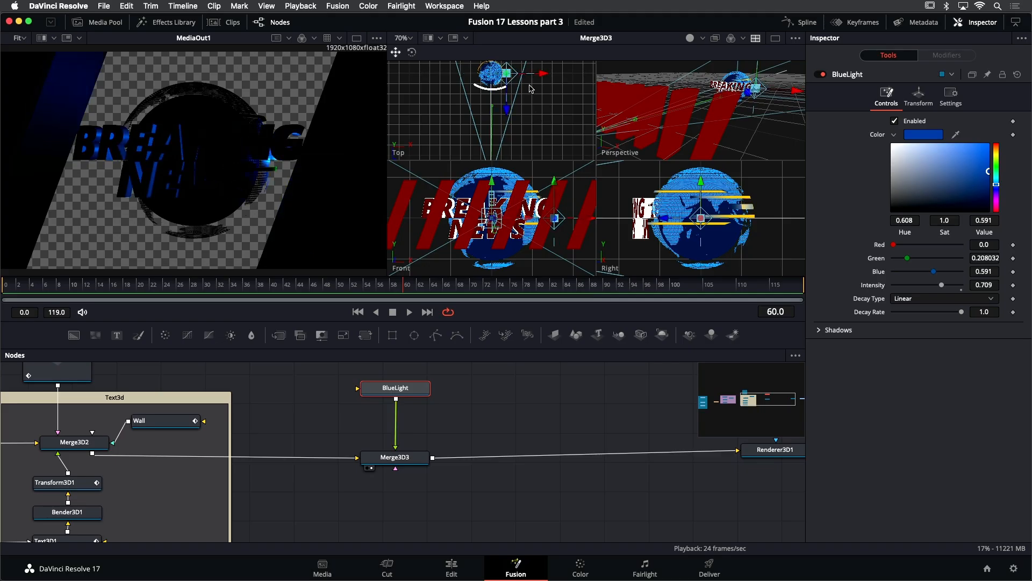
pyautogui.moveTo(554, 181); pyautogui.dragTo(554, 178)
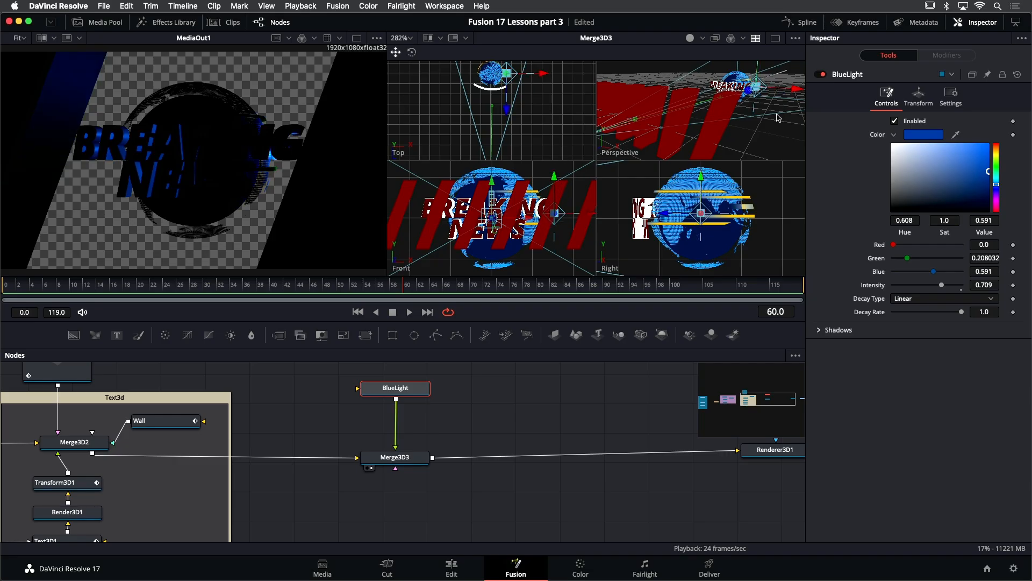
pyautogui.moveTo(751, 97); pyautogui.dragTo(791, 99)
pyautogui.moveTo(507, 106); pyautogui.dragTo(509, 125)
pyautogui.moveTo(546, 87); pyautogui.dragTo(541, 88)
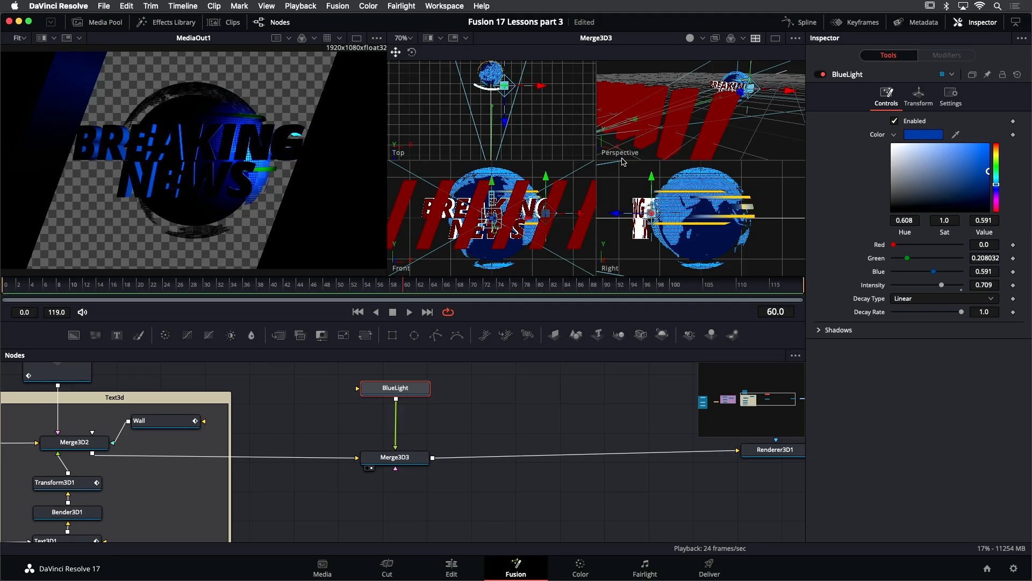
pyautogui.moveTo(644, 177); pyautogui.dragTo(645, 171)
pyautogui.moveTo(941, 285); pyautogui.dragTo(933, 289)
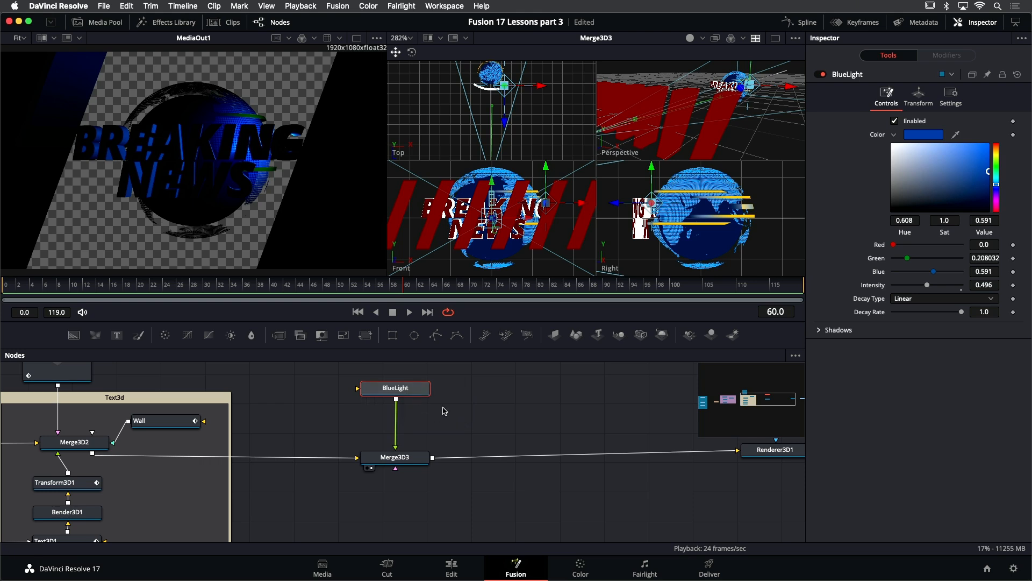
# - Paste a copy of BlueLight into the node editor and rename it YellowLight
pyautogui.click(450, 409)
pyautogui.hotkey('ctrl', 'v')
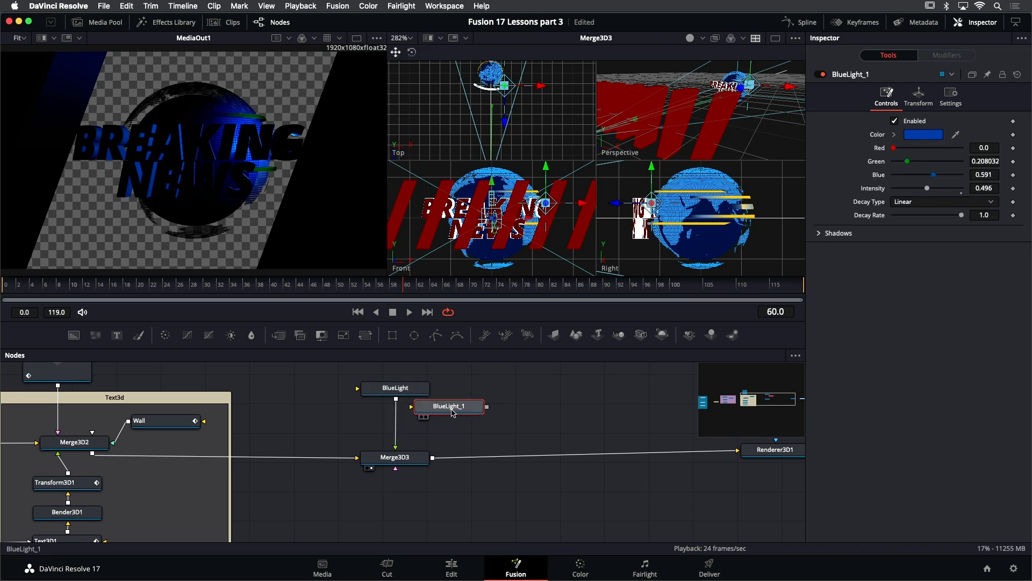
pyautogui.press('F2')
pyautogui.write('YellowLight')
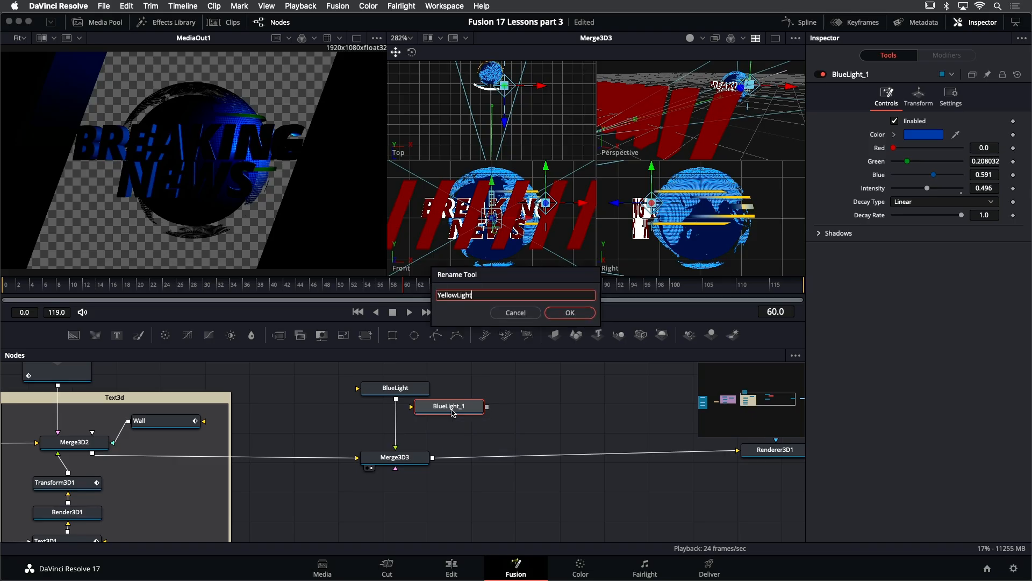
pyautogui.press('Return')
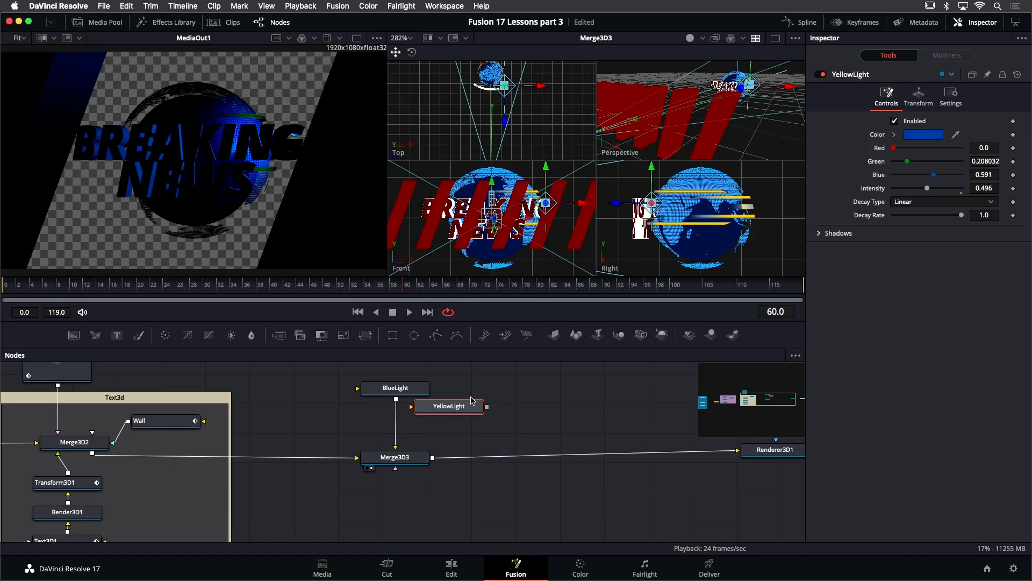
# - Connect YellowLight into Merge3D3 and move it to the other side of the globe in the viewports
pyautogui.moveTo(487, 410); pyautogui.dragTo(411, 458)
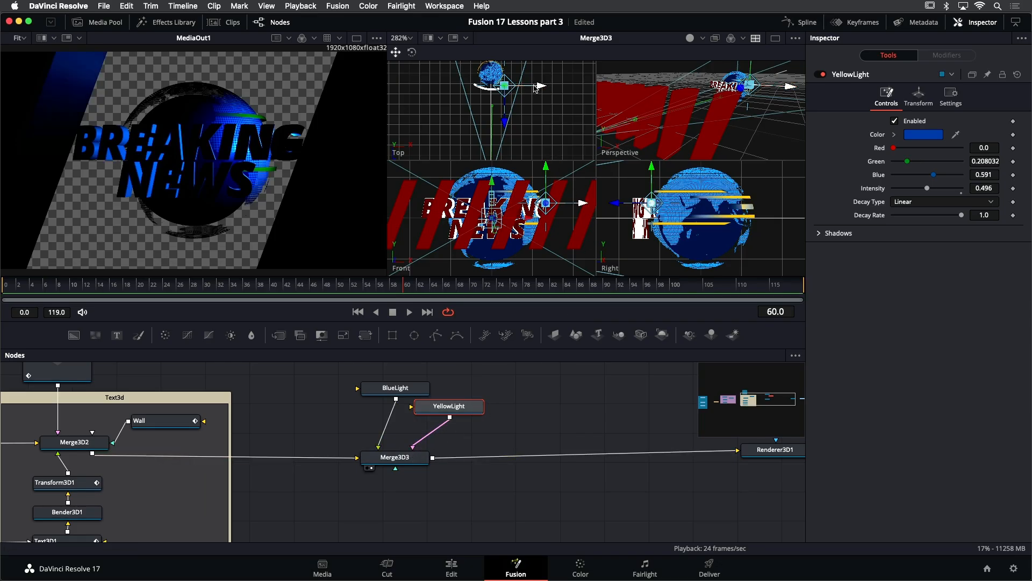
pyautogui.moveTo(540, 88); pyautogui.dragTo(513, 89)
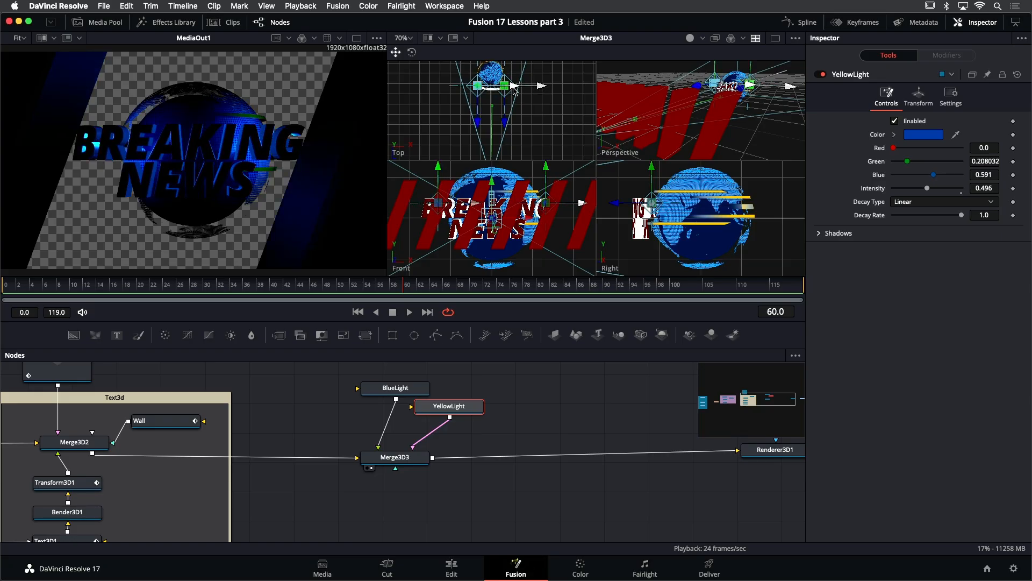
pyautogui.moveTo(478, 121); pyautogui.dragTo(476, 122)
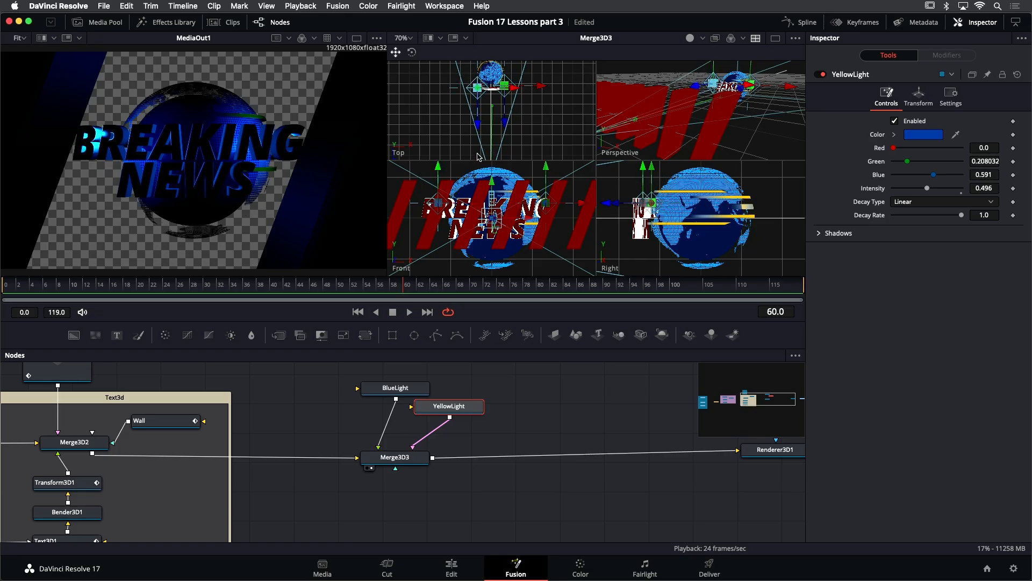
pyautogui.moveTo(438, 165); pyautogui.dragTo(437, 171)
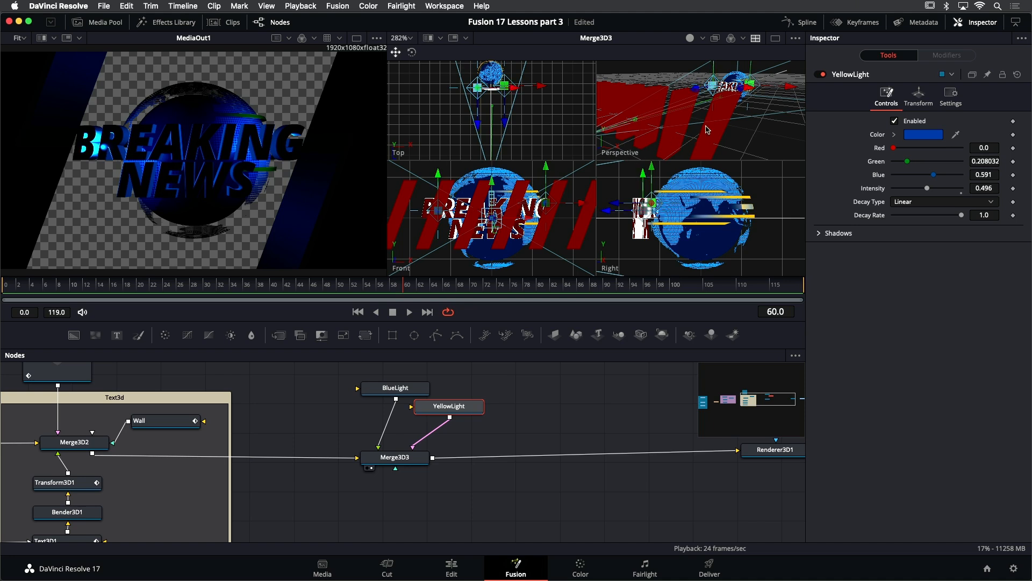
pyautogui.scroll(-5, 739, 119)
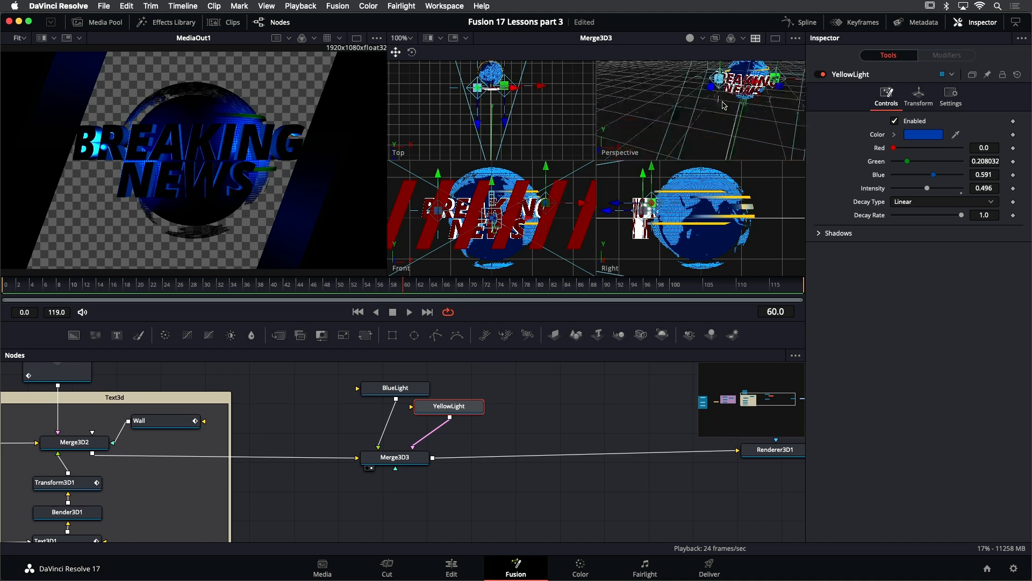
pyautogui.scroll(5, 723, 105)
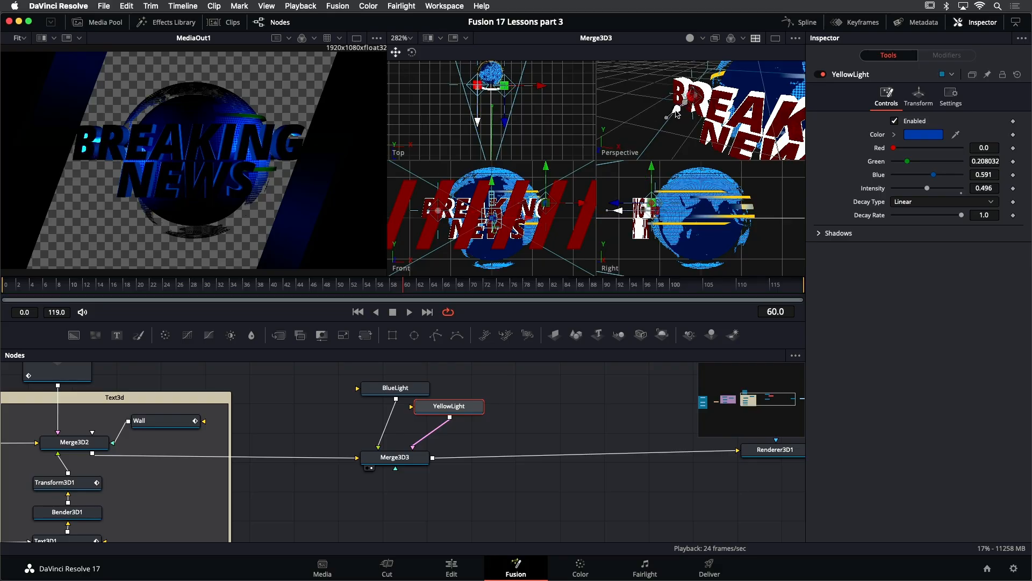
pyautogui.moveTo(678, 114); pyautogui.dragTo(721, 90)
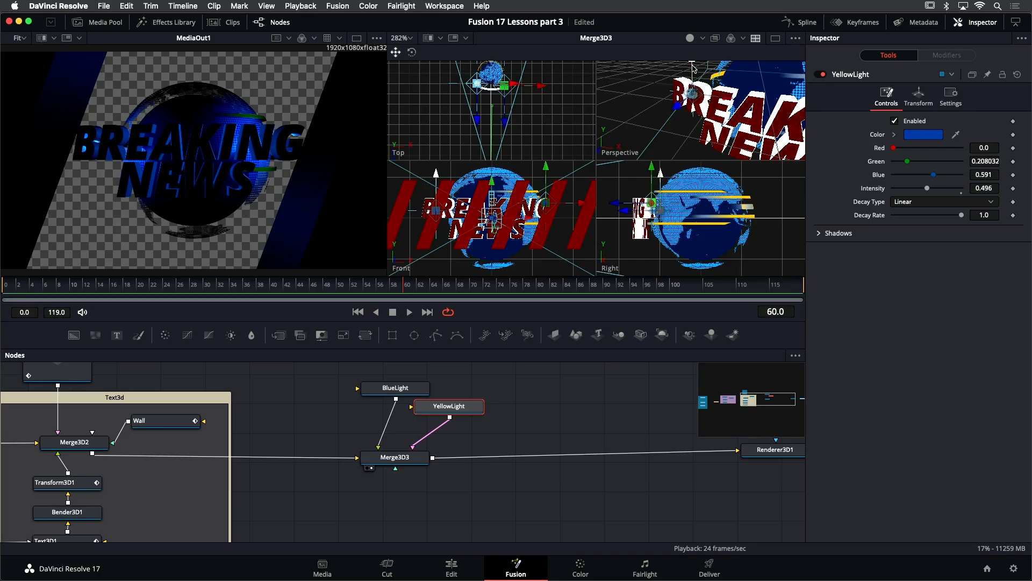
pyautogui.moveTo(661, 85)
pyautogui.mouseDown()
pyautogui.moveTo(647, 106)
pyautogui.moveTo(673, 91)
pyautogui.mouseUp()
pyautogui.moveTo(712, 125)
pyautogui.mouseDown()
pyautogui.moveTo(695, 123)
pyautogui.moveTo(705, 124)
pyautogui.mouseUp()
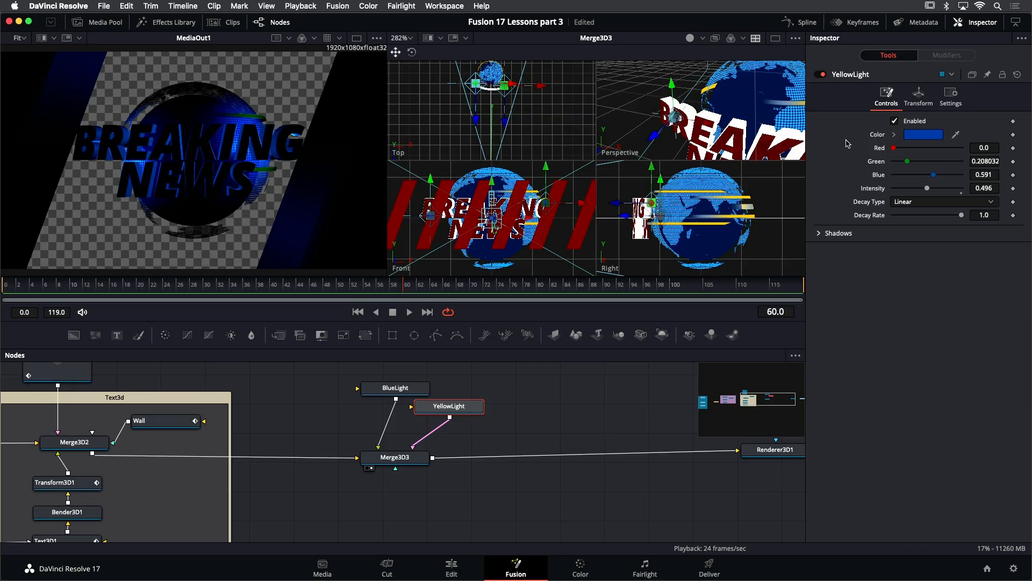
# - Set YellowLight's color to orange and fine-tune its position around the globe in the viewports
pyautogui.click(894, 135)
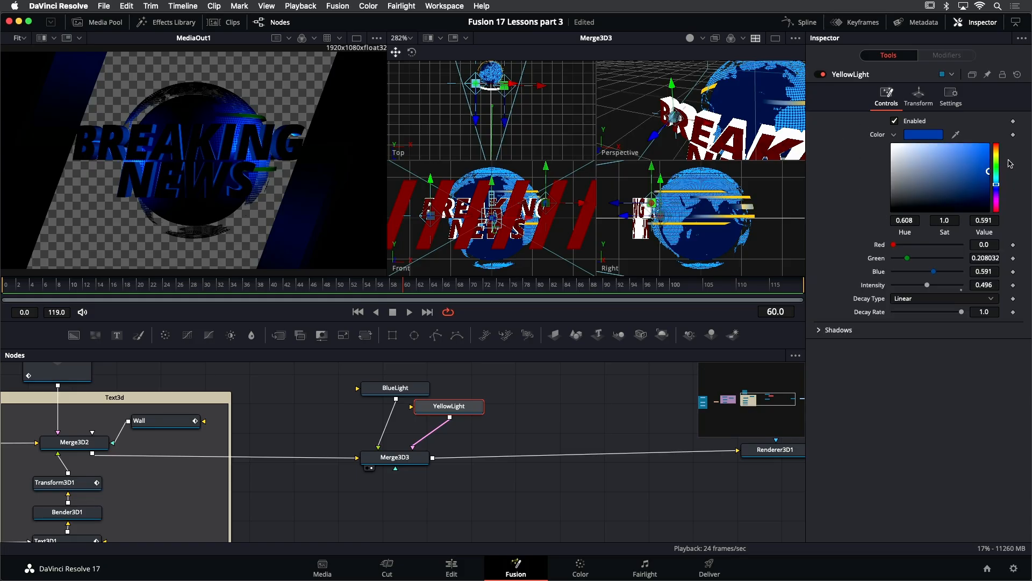
pyautogui.moveTo(999, 154); pyautogui.dragTo(998, 153)
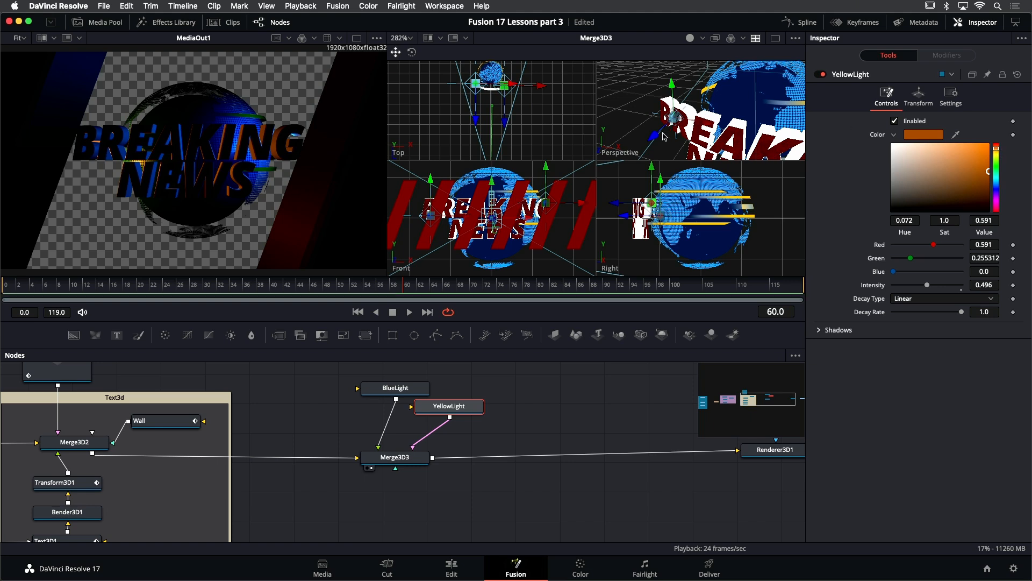
pyautogui.moveTo(655, 137); pyautogui.dragTo(700, 130)
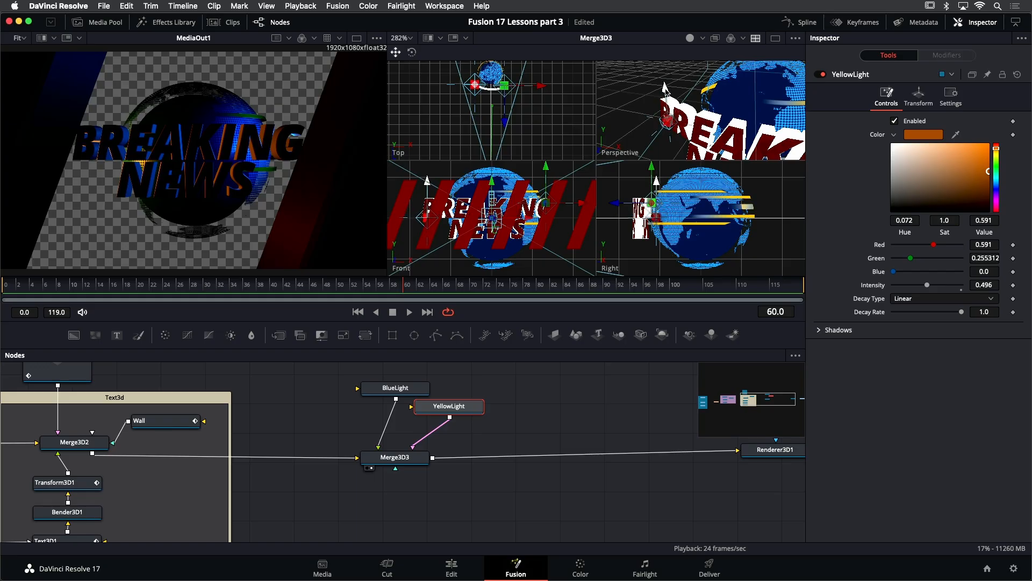
pyautogui.moveTo(665, 87); pyautogui.dragTo(664, 89)
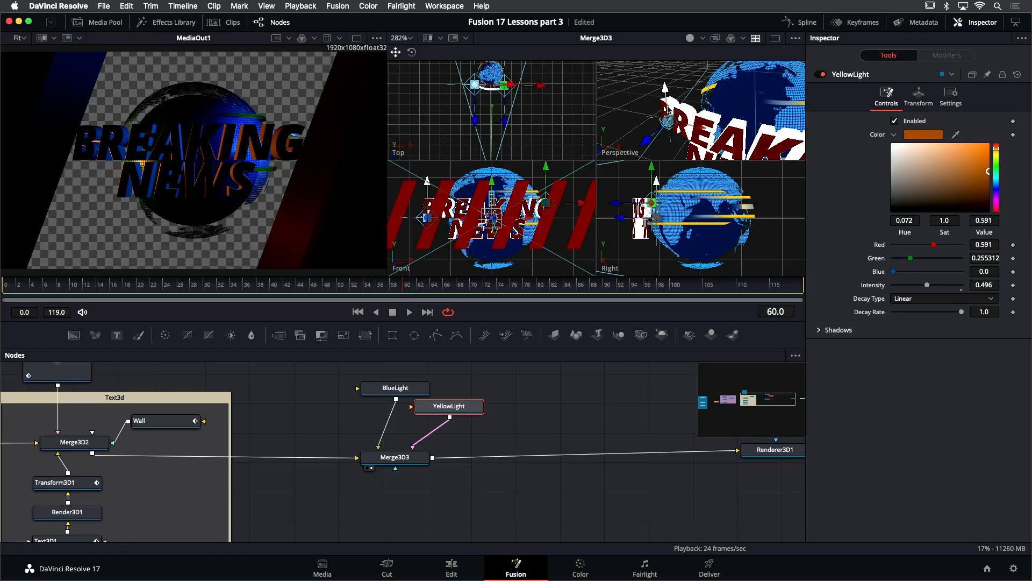
pyautogui.moveTo(200, 285); pyautogui.dragTo(352, 302)
pyautogui.moveTo(647, 140); pyautogui.dragTo(648, 135)
pyautogui.moveTo(669, 84); pyautogui.dragTo(669, 64)
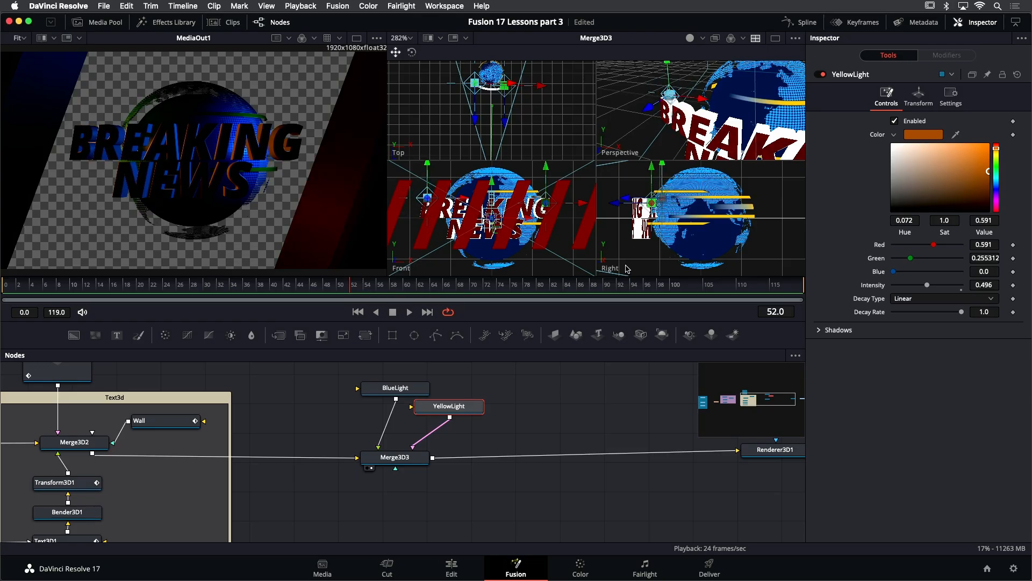
# - Move the YellowLight node to sit beneath BlueLight in the node editor
pyautogui.moveTo(447, 407); pyautogui.dragTo(393, 409)
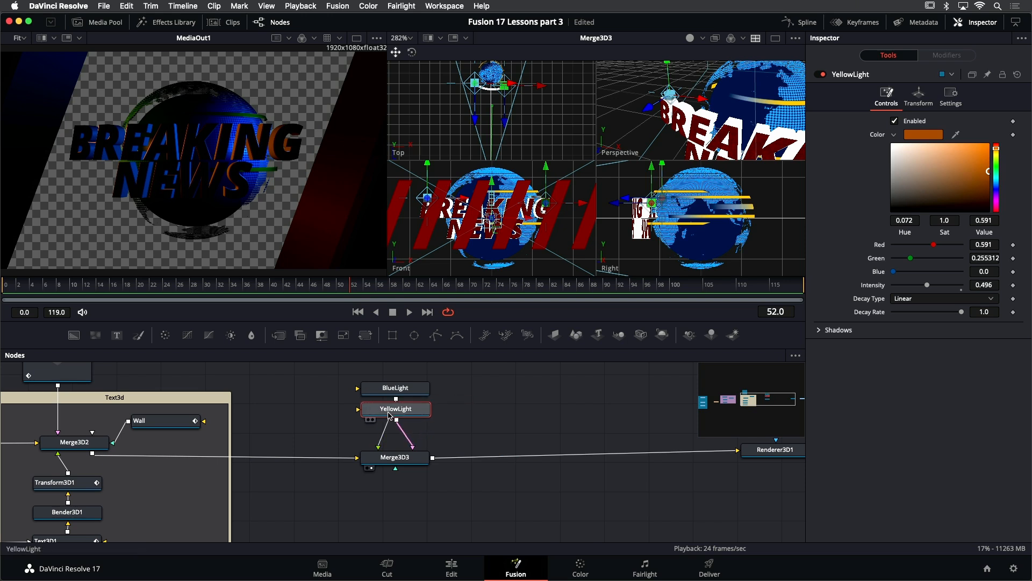
pyautogui.click(401, 390)
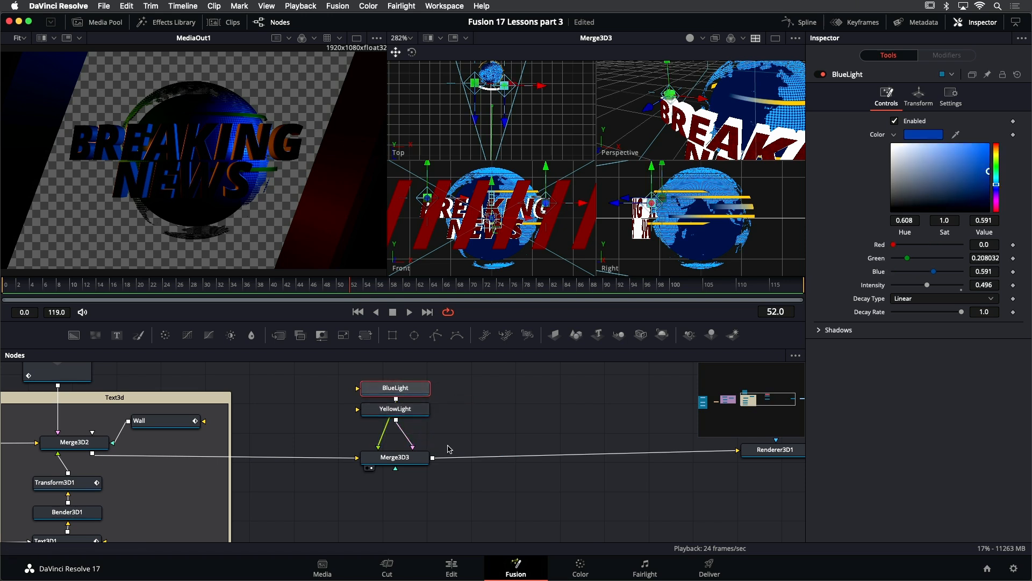
pyautogui.click(409, 462)
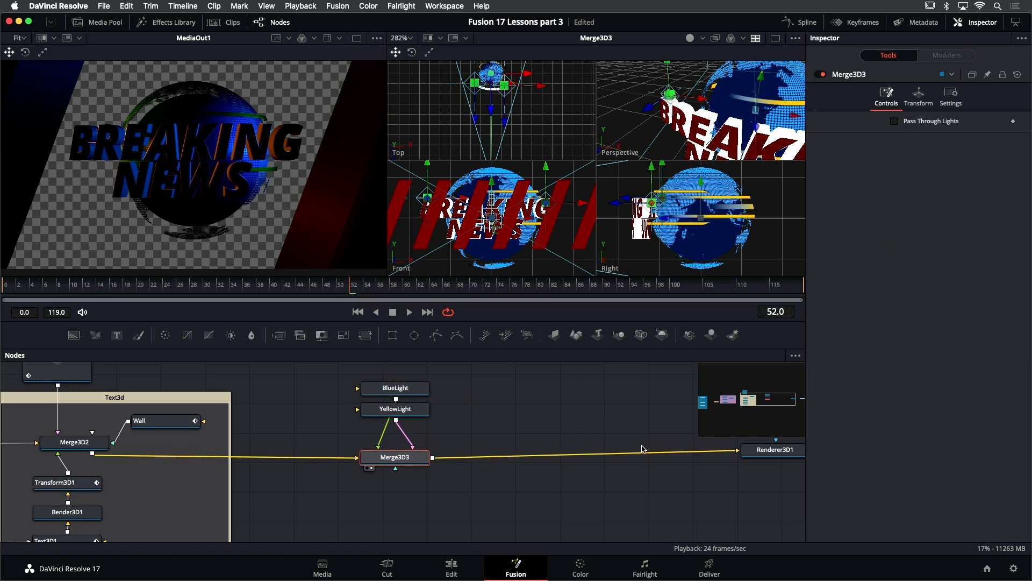
# - Add a Directional Light connected into Merge3D3 and rename it TopLight
pyautogui.moveTo(734, 336); pyautogui.dragTo(398, 458)
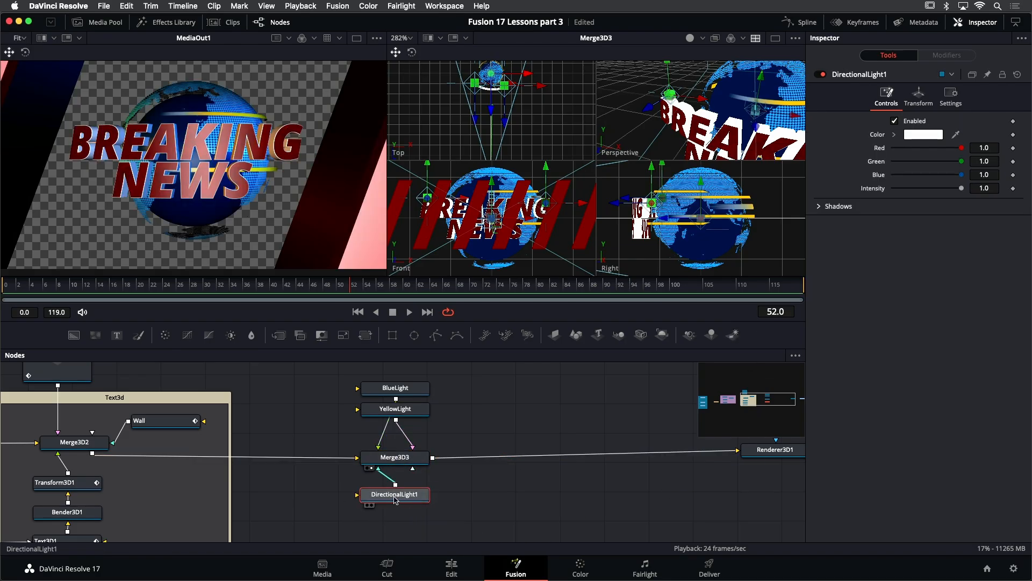
pyautogui.press('F2')
pyautogui.write('TopLi')
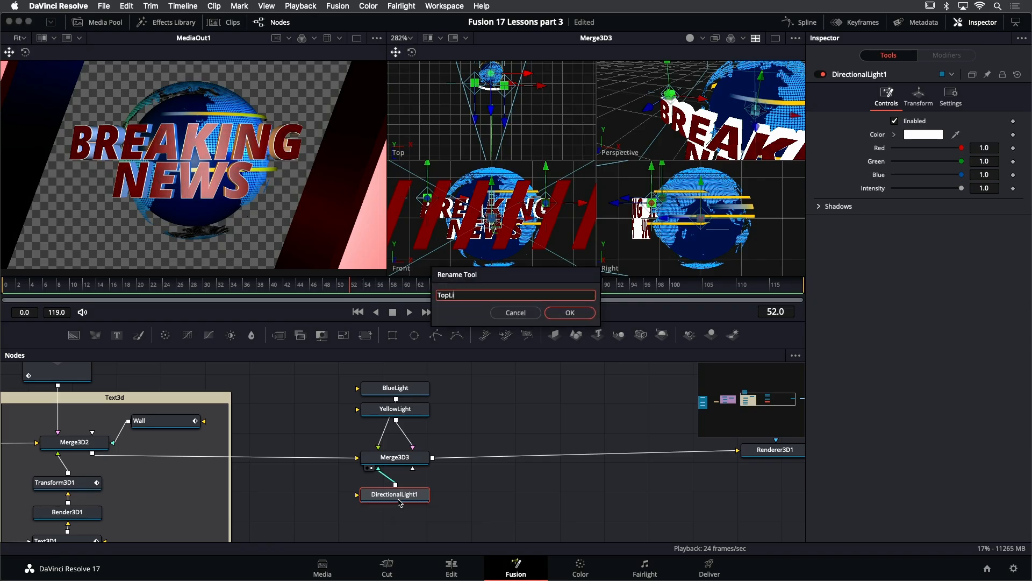
pyautogui.press('Return')
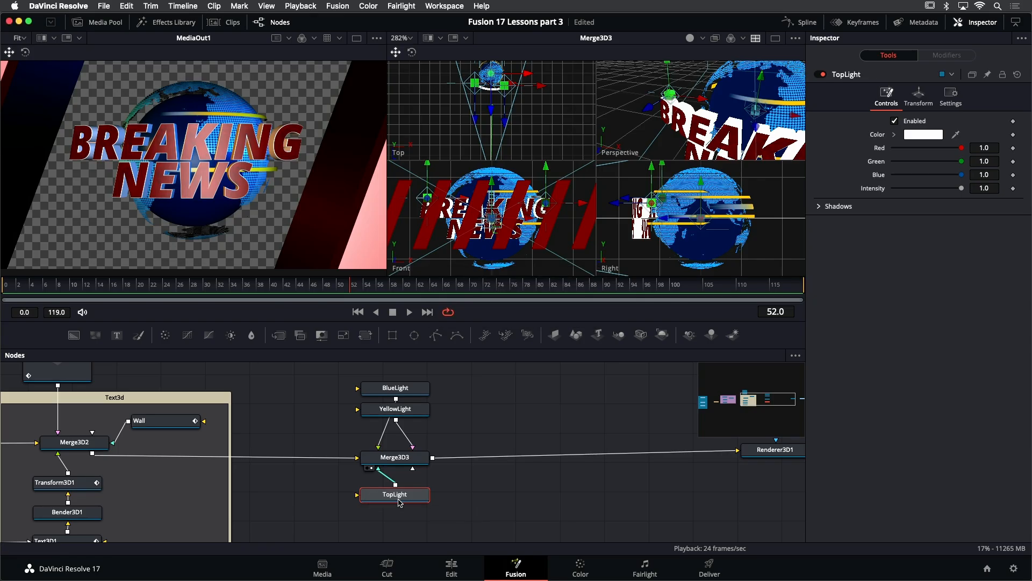
# - Rotate TopLight to about -161.7° on X and lower its intensity to about 0.724
pyautogui.click(920, 95)
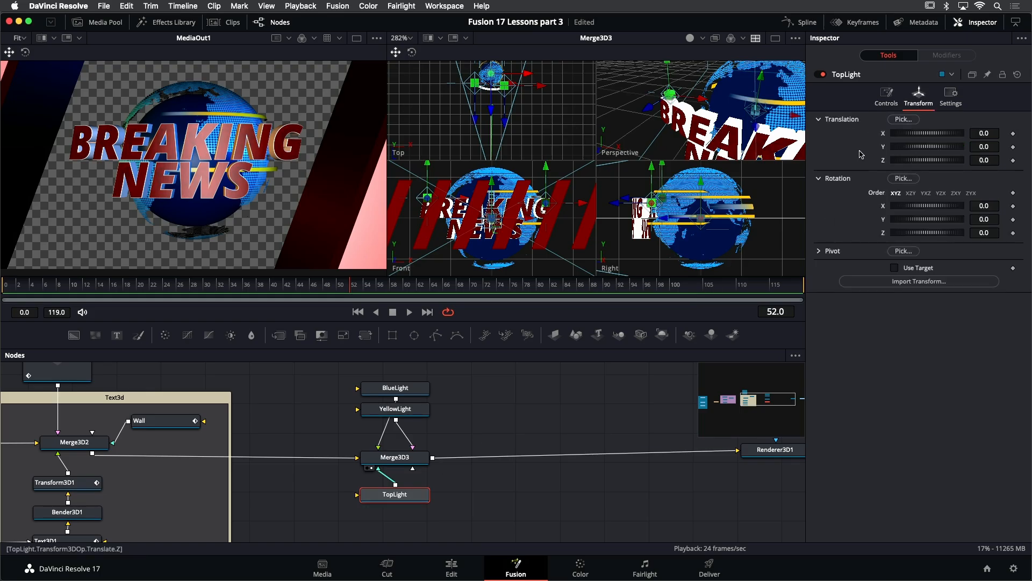
pyautogui.moveTo(936, 210); pyautogui.dragTo(902, 210)
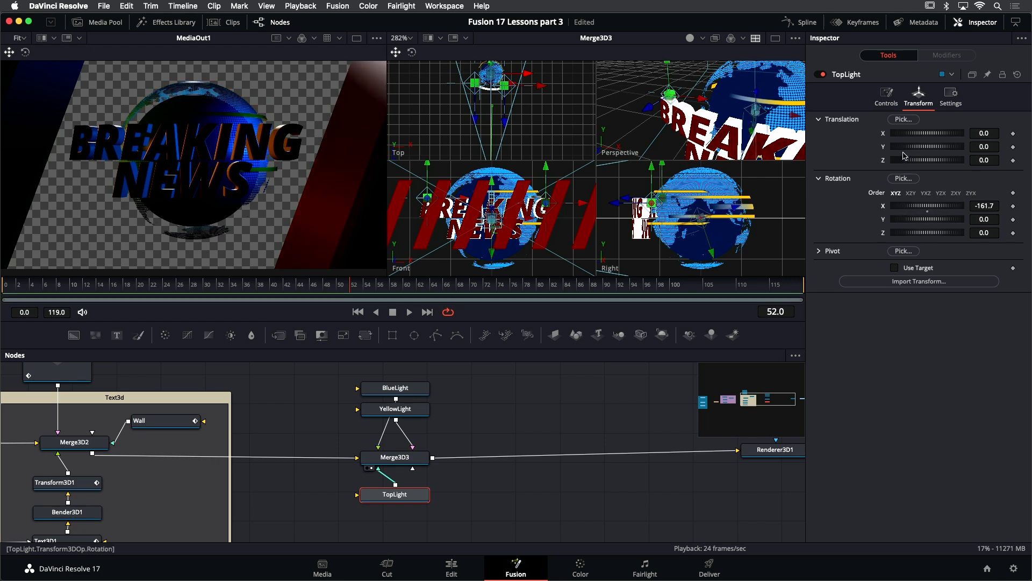
pyautogui.click(886, 96)
pyautogui.moveTo(961, 188); pyautogui.dragTo(936, 192)
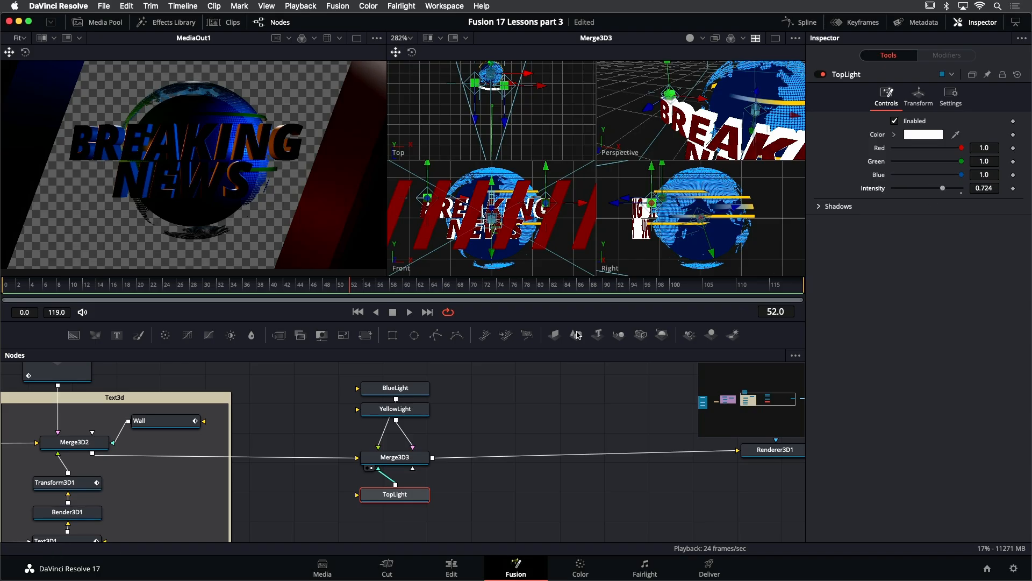
# - Paste a copy of TopLight below it and connect the copy into Merge3D3
pyautogui.moveTo(388, 499); pyautogui.dragTo(375, 496)
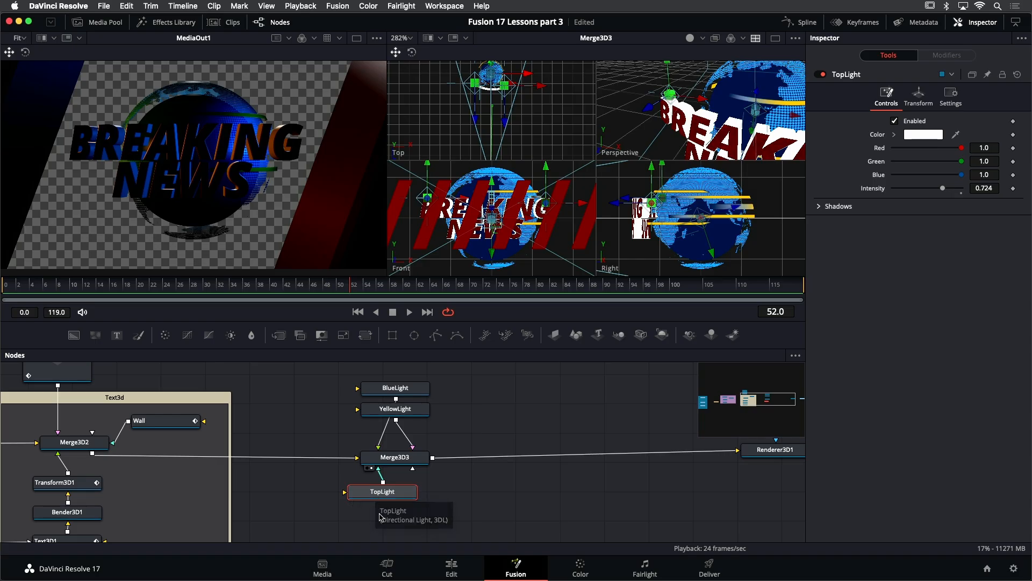
pyautogui.click(379, 511)
pyautogui.hotkey('ctrl', 'v')
pyautogui.moveTo(436, 497); pyautogui.dragTo(349, 496)
pyautogui.moveTo(407, 512); pyautogui.dragTo(396, 458)
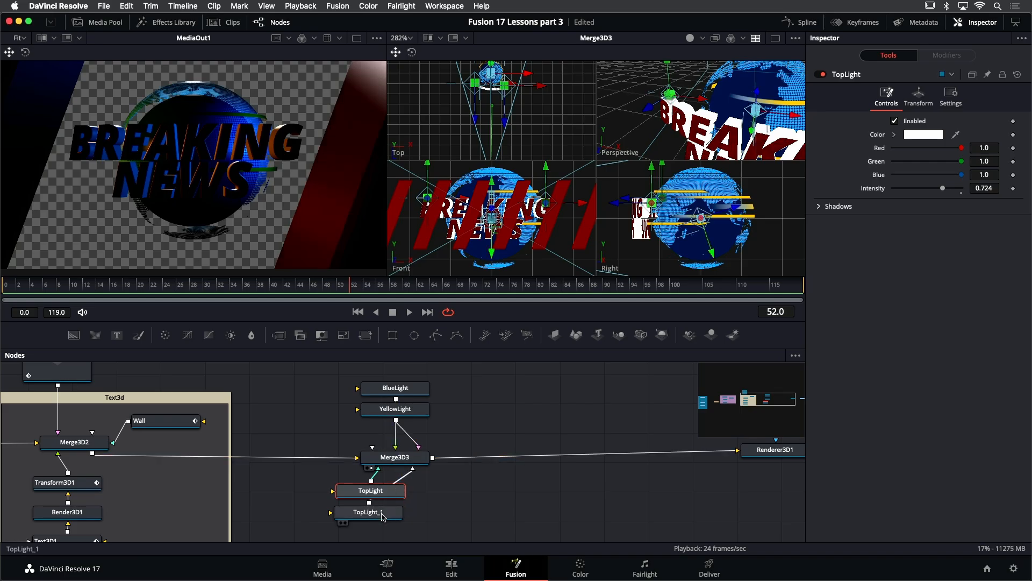
pyautogui.click(383, 517)
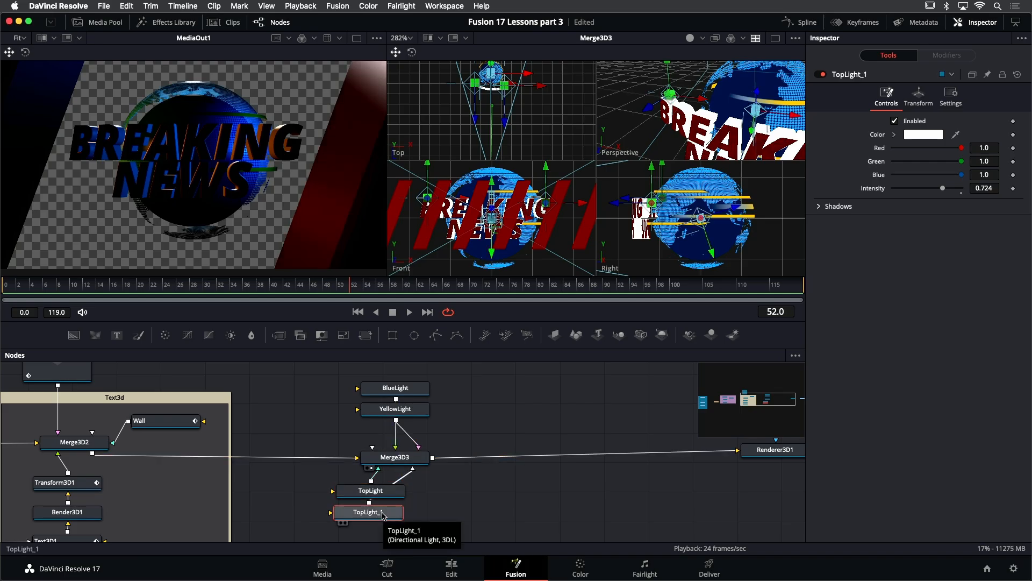
# - Rename the copied light BottomLight
pyautogui.press('F2')
pyautogui.write('BottomLight')
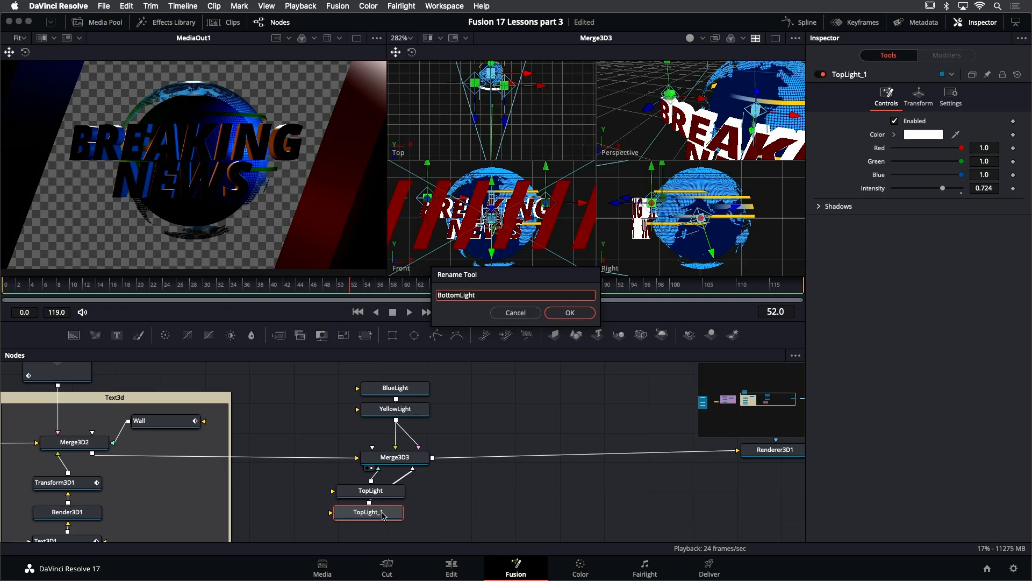
pyautogui.press('Return')
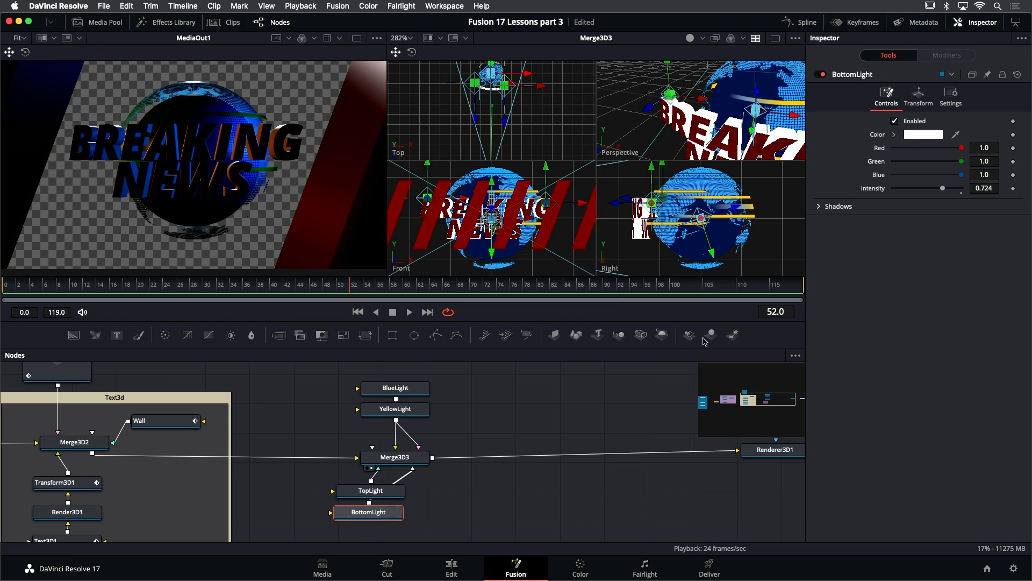
# - Set BottomLight's color to pink and rotate it to about -260.8° on X
pyautogui.click(895, 135)
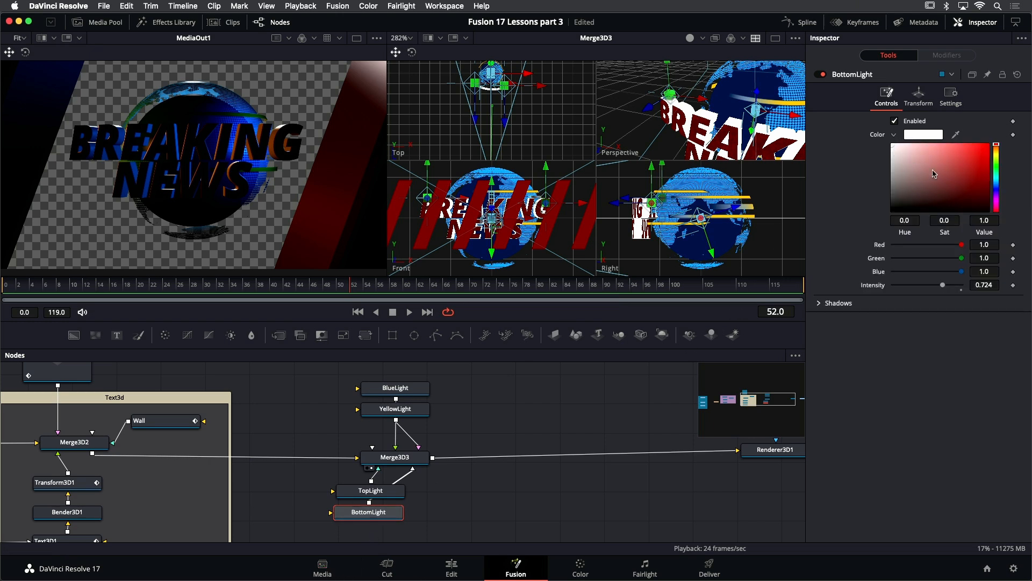
pyautogui.moveTo(961, 165); pyautogui.dragTo(934, 150)
pyautogui.moveTo(997, 208); pyautogui.dragTo(997, 201)
pyautogui.moveTo(934, 148); pyautogui.dragTo(932, 149)
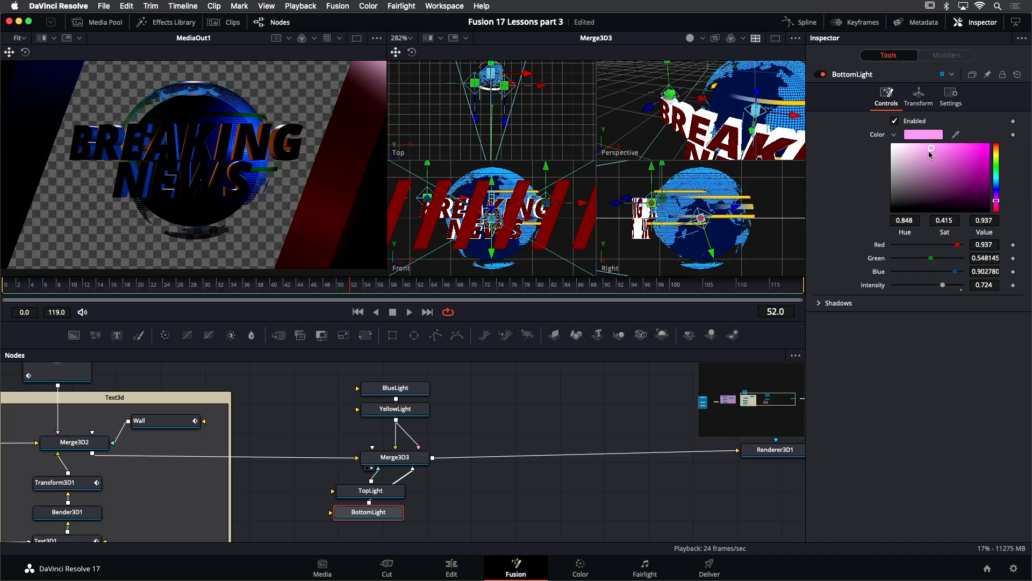
pyautogui.click(919, 96)
pyautogui.moveTo(939, 209); pyautogui.dragTo(920, 203)
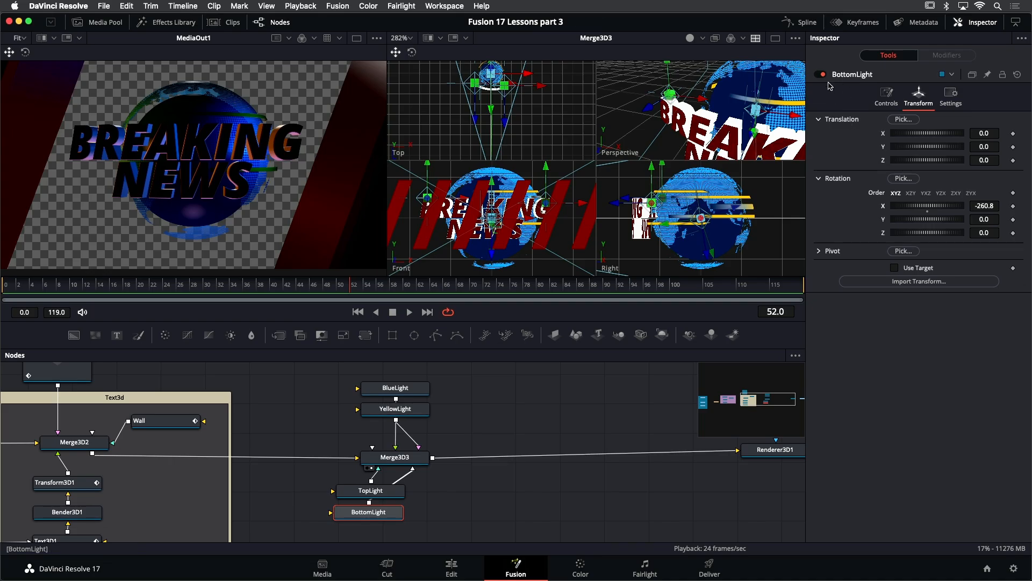
# - Toggle BottomLight off and on repeatedly to compare its effect on the render
pyautogui.click(822, 75)
pyautogui.click(821, 74)
pyautogui.click(821, 75)
pyautogui.click(821, 75)
pyautogui.click(822, 74)
pyautogui.click(821, 75)
pyautogui.click(821, 74)
pyautogui.click(822, 74)
# - Select all four light nodes and toggle them off and on to compare the lighting
pyautogui.moveTo(339, 380); pyautogui.dragTo(421, 430)
pyautogui.moveTo(424, 532); pyautogui.dragTo(336, 484)
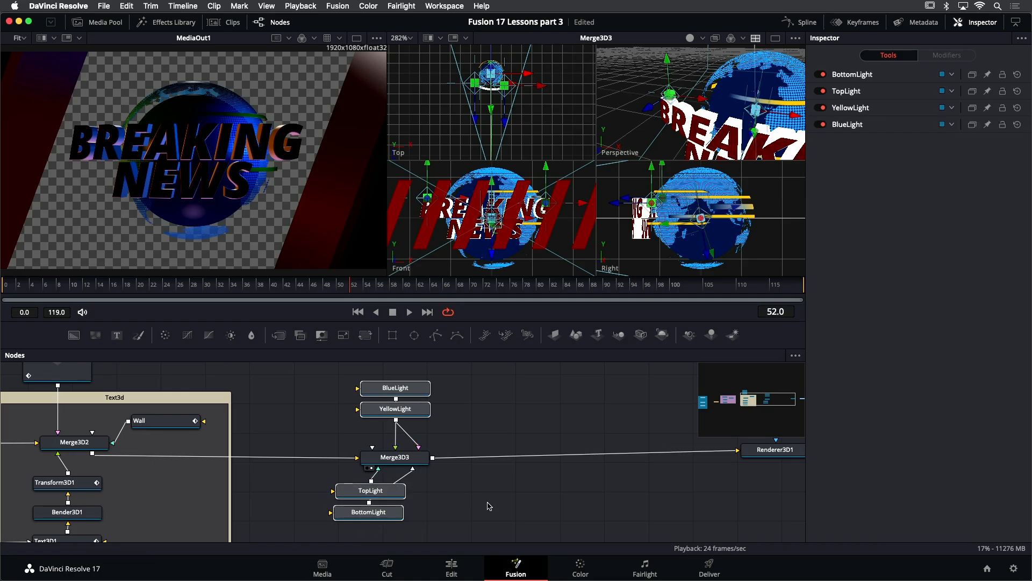
pyautogui.hotkey('ctrl', 'p')
pyautogui.hotkey('ctrl', 'p')
pyautogui.hotkey('ctrl', 'p')
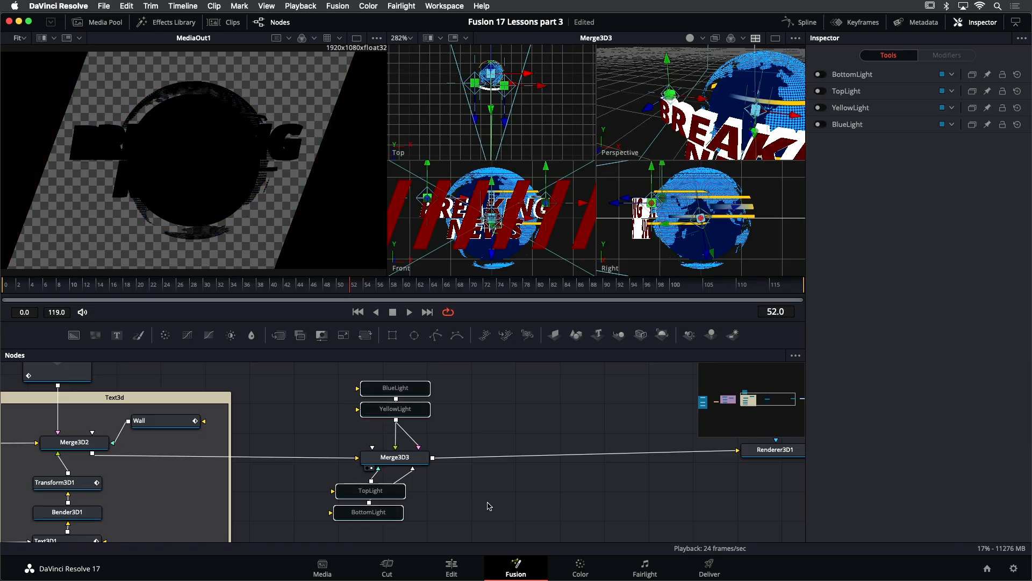
pyautogui.hotkey('ctrl', 'p')
pyautogui.hotkey('ctrl', 'p')
pyautogui.hotkey('ctrl', 'p')
pyautogui.hotkey('ctrl', 'p')
pyautogui.hotkey('ctrl', 'p')
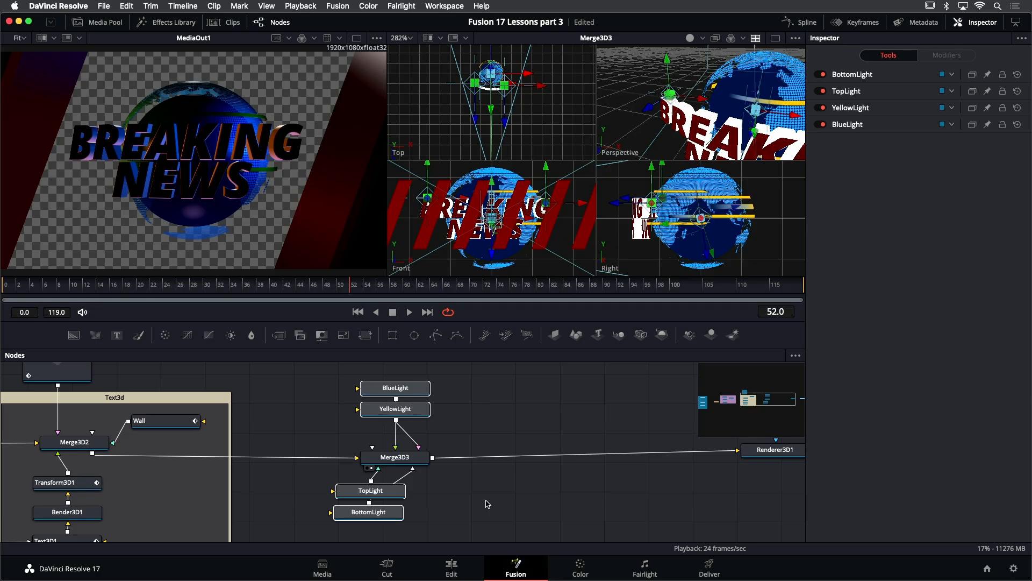
# - Add a Spot Light to the node editor and rename it FrontLeft
pyautogui.click(447, 429)
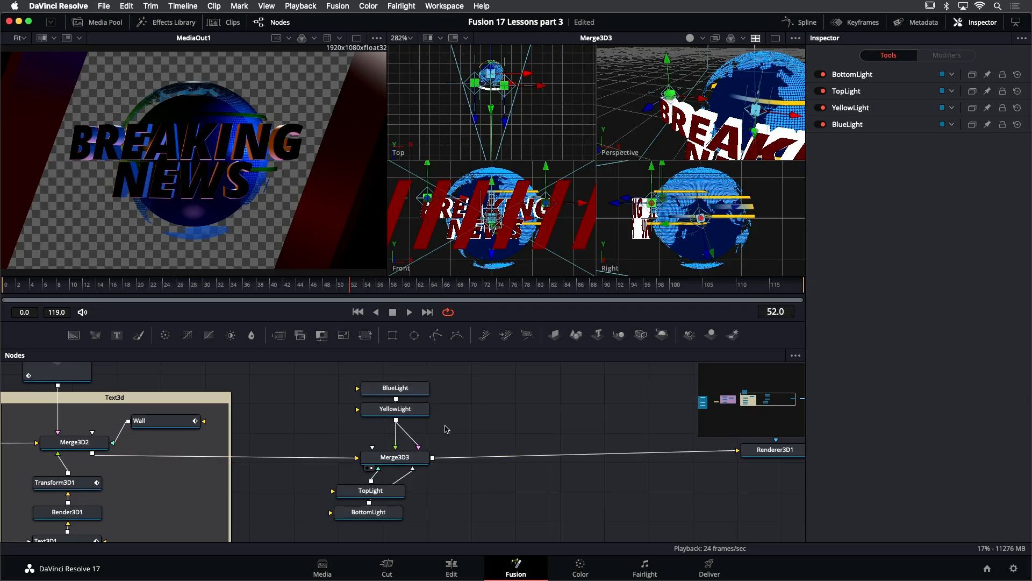
pyautogui.moveTo(690, 336); pyautogui.dragTo(476, 425)
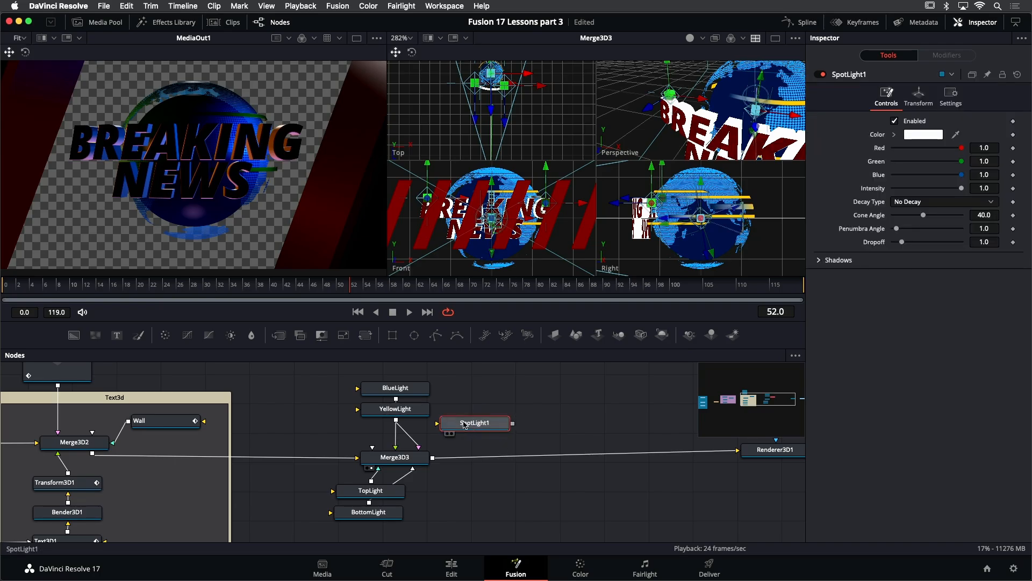
pyautogui.press('F2')
pyautogui.write('FrontLeft')
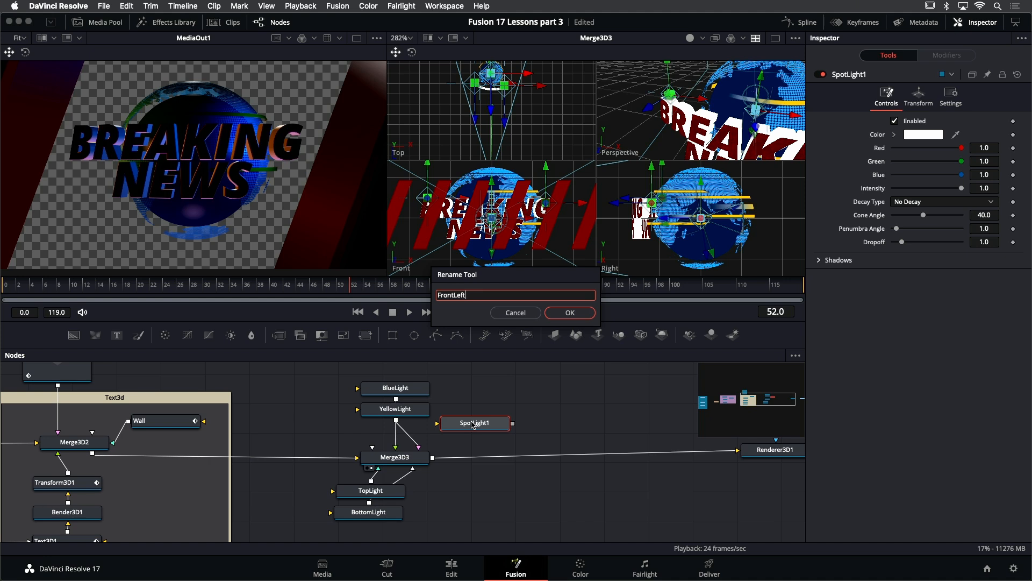
pyautogui.press('Return')
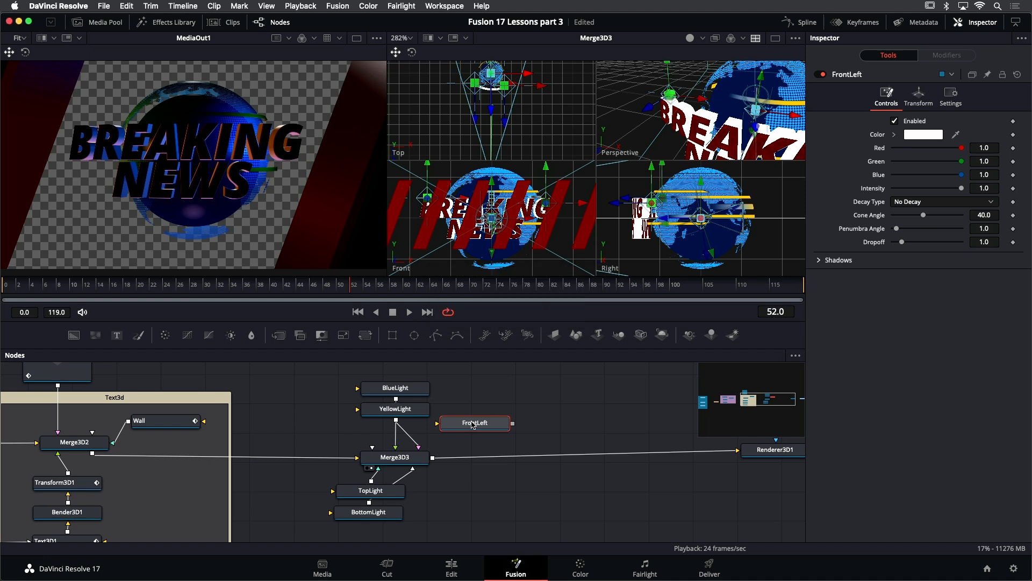
# - Connect FrontLeft into Merge3D3 and position it at Z 1.41 and X about -1.0 in front of the globe
pyautogui.moveTo(513, 423); pyautogui.dragTo(430, 457)
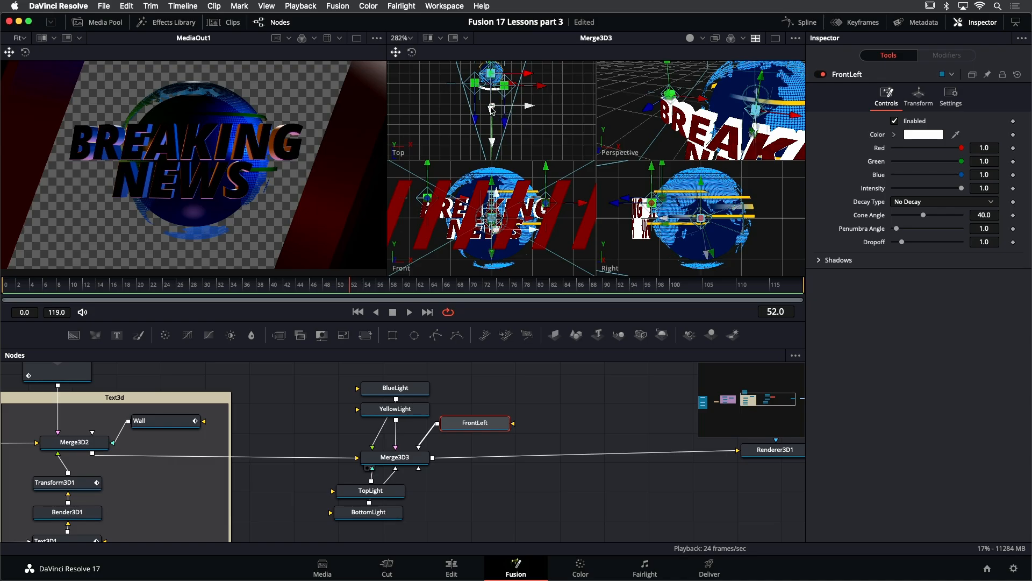
pyautogui.click(921, 96)
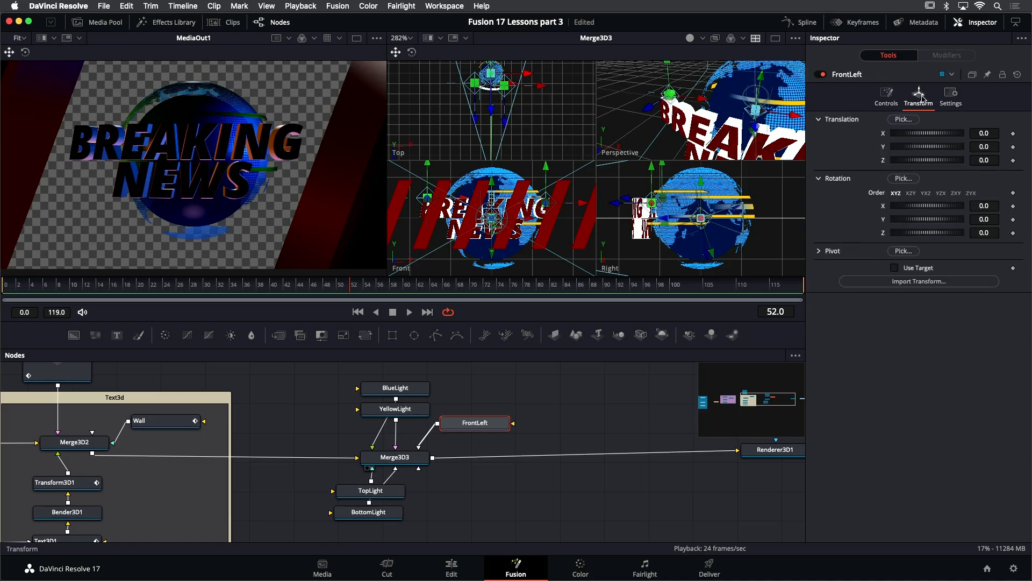
pyautogui.moveTo(987, 160); pyautogui.dragTo(1031, 161)
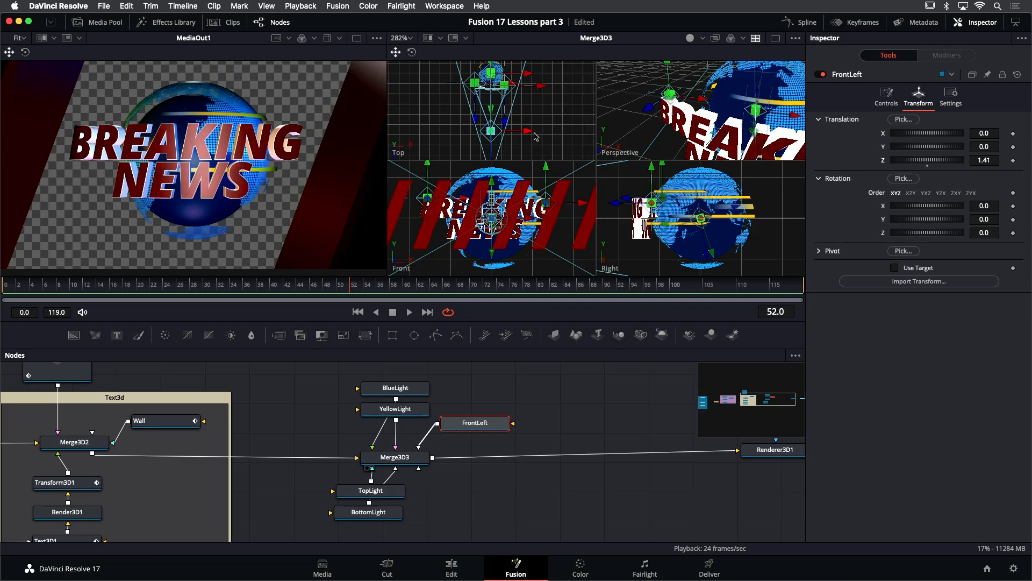
pyautogui.moveTo(529, 135); pyautogui.dragTo(487, 138)
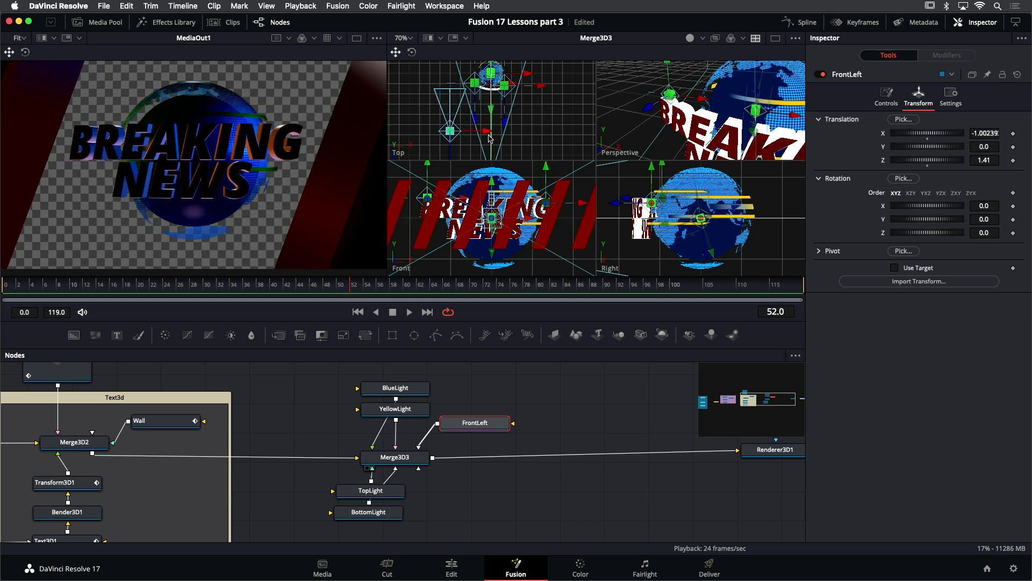
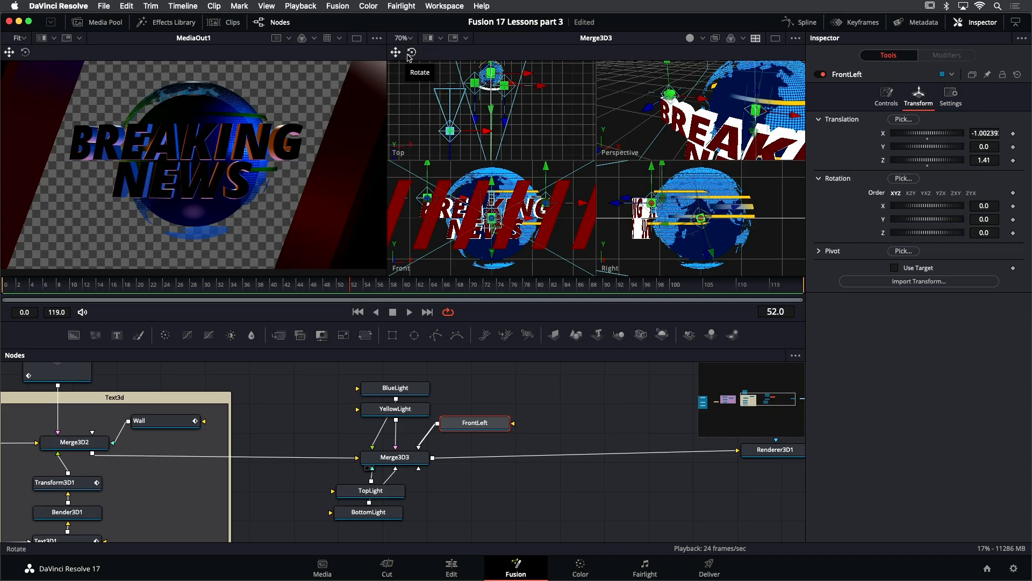
# - Rotate FrontLeft about -34° around Y toward the globe and nudge it to X about -1.12, Z about 1.59
pyautogui.click(411, 54)
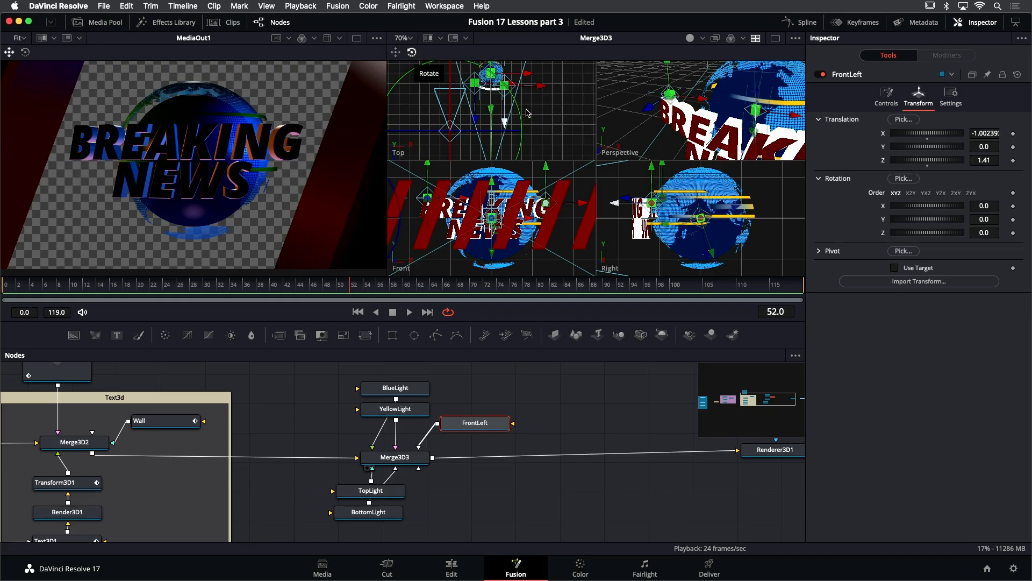
pyautogui.moveTo(519, 113); pyautogui.dragTo(546, 191)
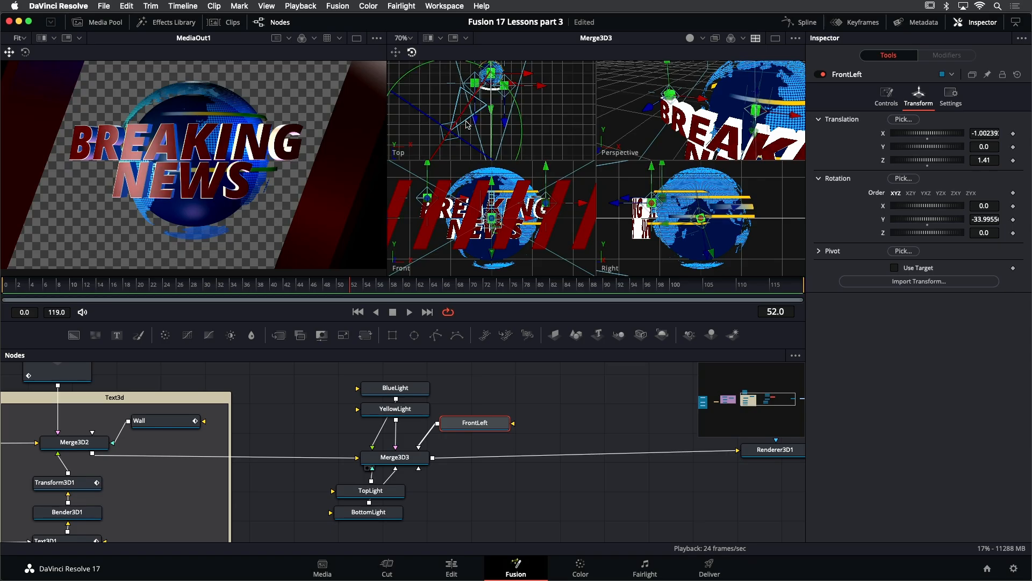
pyautogui.press('q')
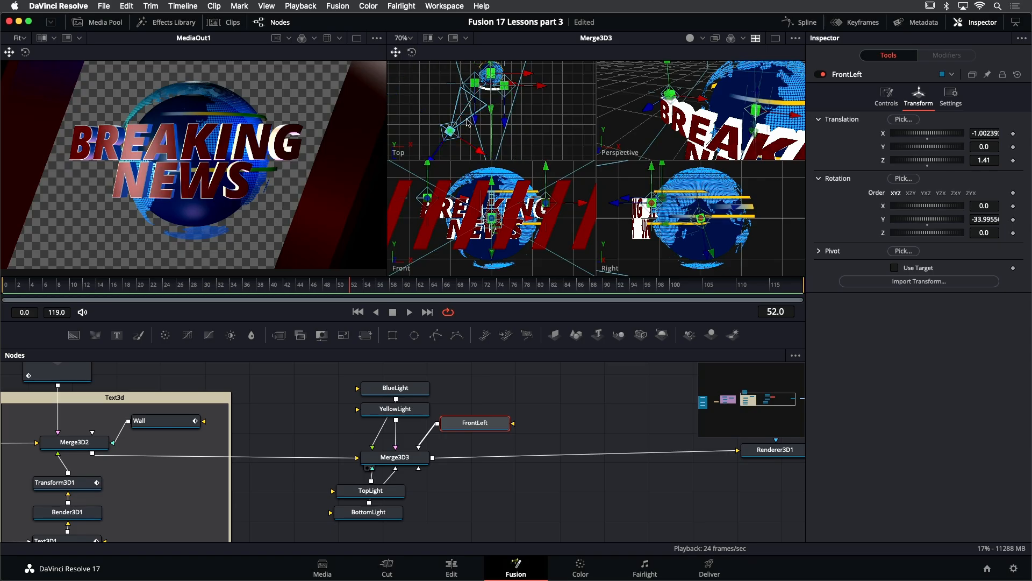
pyautogui.press('w')
pyautogui.press('q')
pyautogui.moveTo(433, 159); pyautogui.dragTo(428, 164)
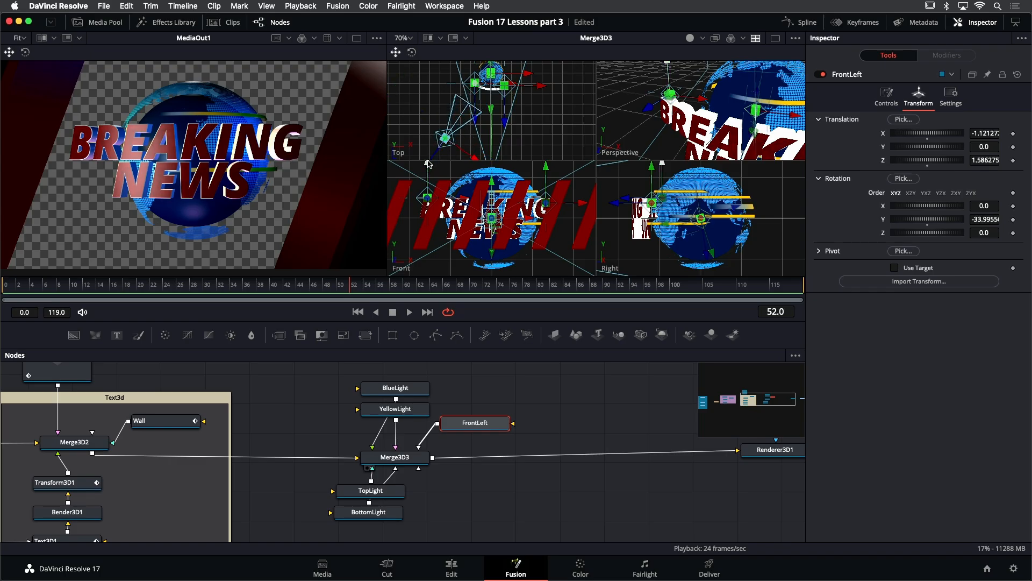
# - Set FrontLeft's Decay Type to Linear, Penumbra Angle to about 11 and Intensity to about 0.76, and save the project
pyautogui.click(894, 98)
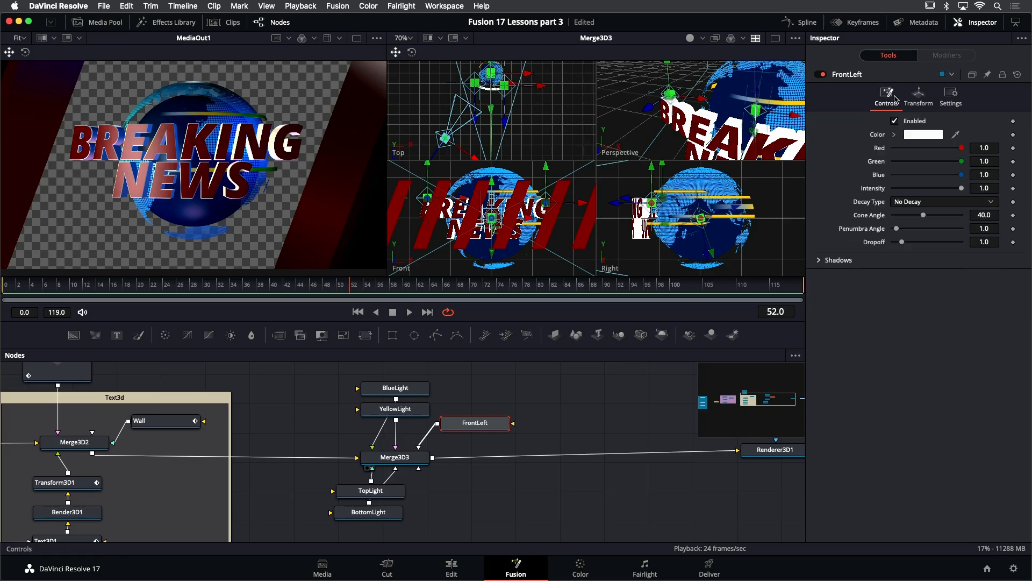
pyautogui.click(897, 201)
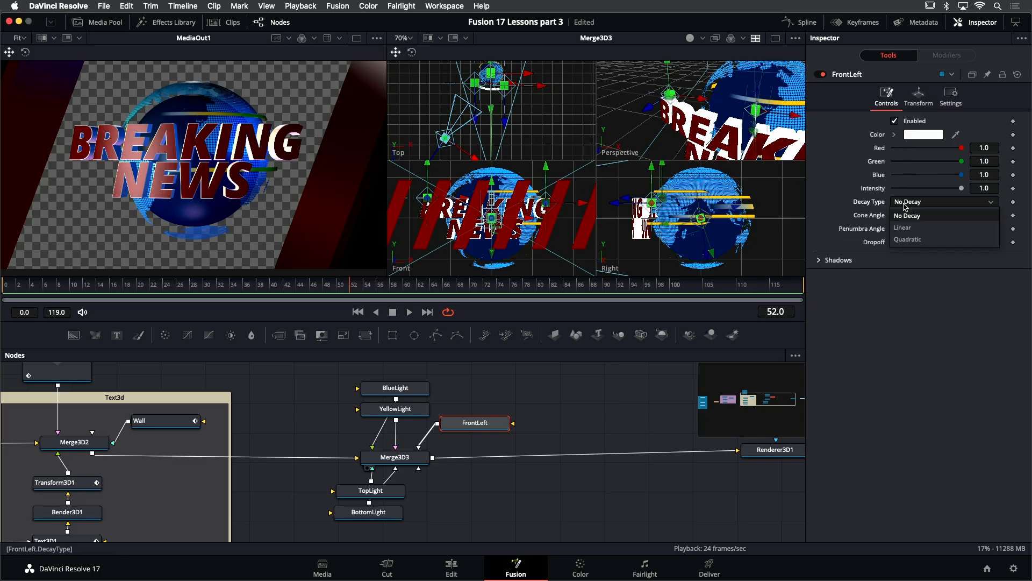
pyautogui.click(887, 227)
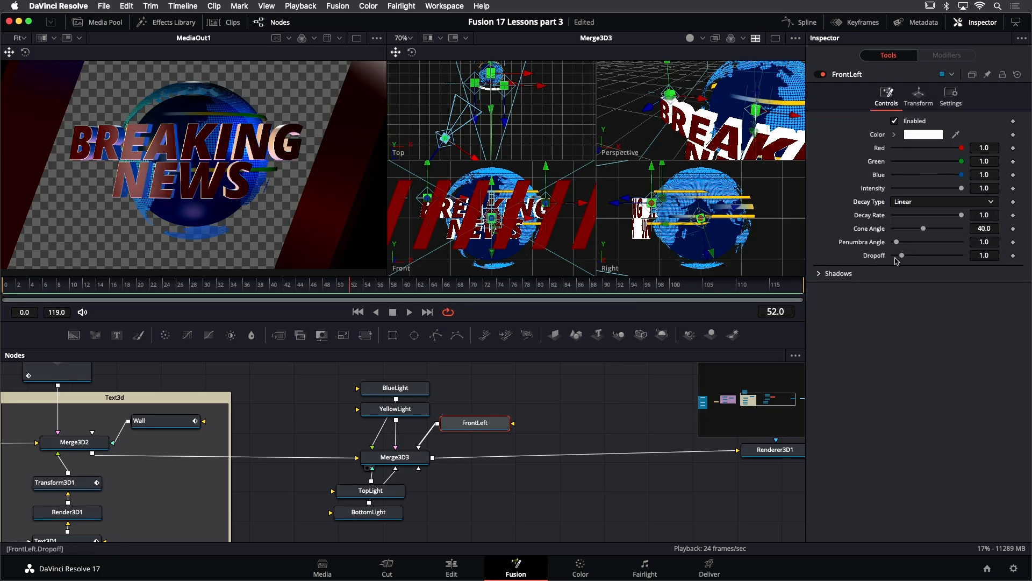
pyautogui.moveTo(896, 242); pyautogui.dragTo(930, 248)
pyautogui.moveTo(961, 188); pyautogui.dragTo(945, 193)
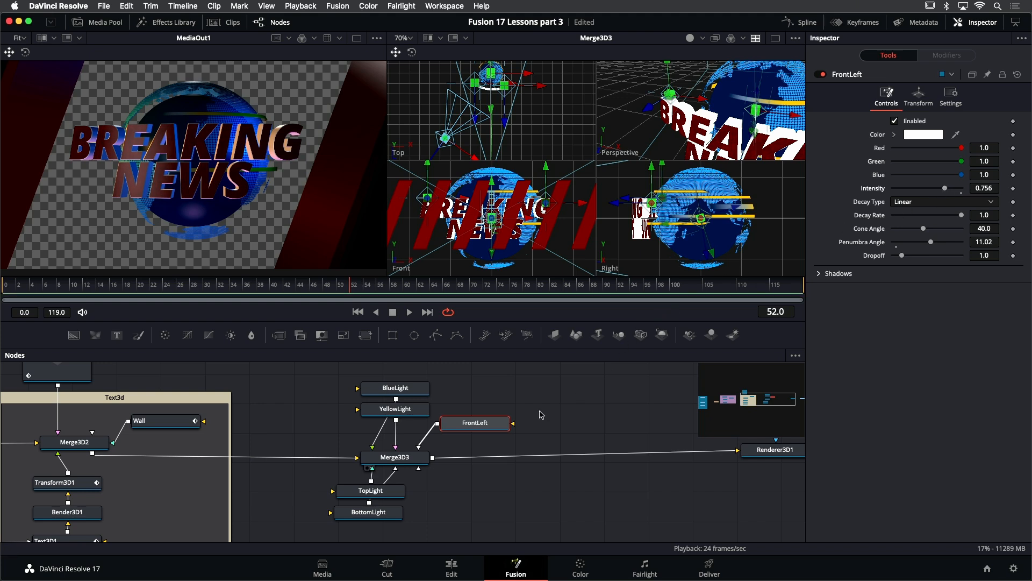
pyautogui.press('super+s')
# - Lower Text3D1's specular intensity to about 0.2
pyautogui.moveTo(201, 498); pyautogui.dragTo(239, 442)
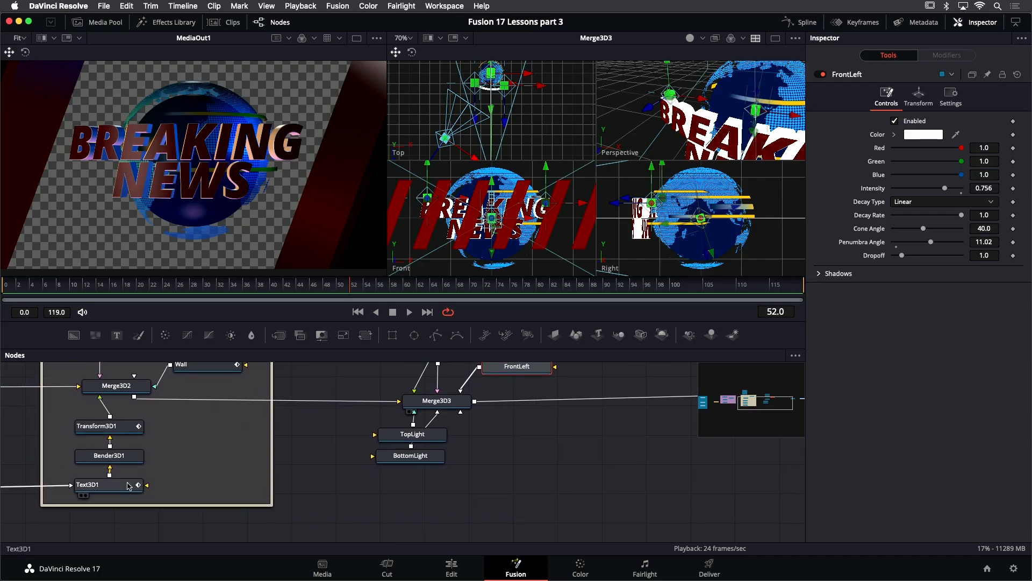
pyautogui.click(141, 484)
pyautogui.click(934, 96)
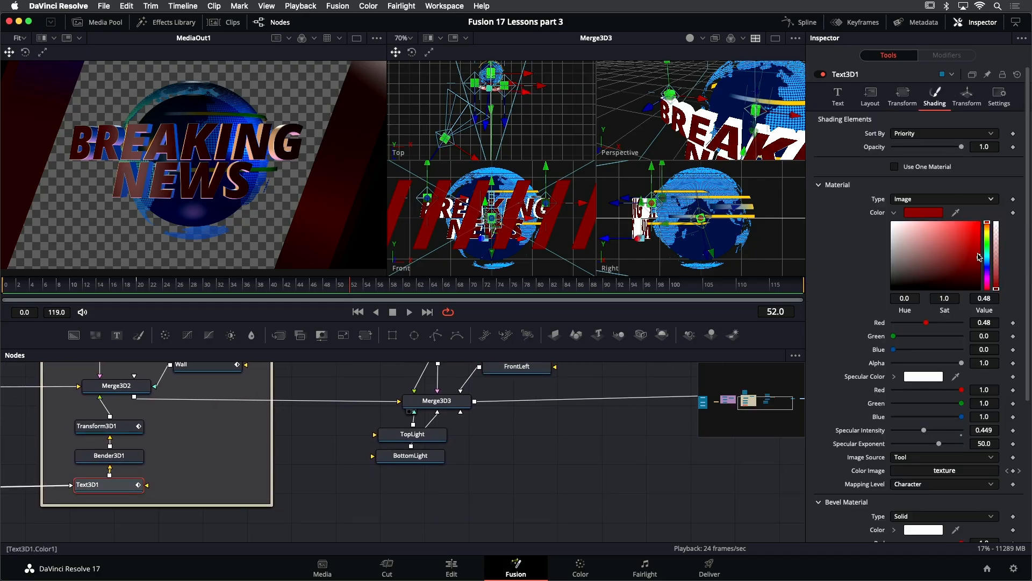
pyautogui.moveTo(923, 431); pyautogui.dragTo(907, 434)
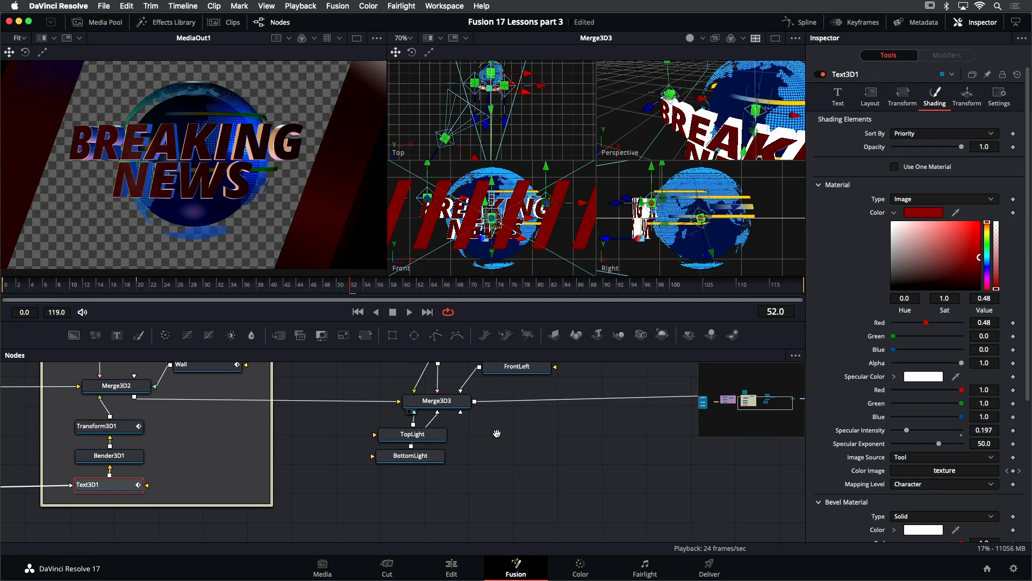
# - Paste a duplicate of FrontLeft and connect the copy into Merge3D3
pyautogui.hscroll(5, 497, 437)
pyautogui.scroll(3, 497, 436)
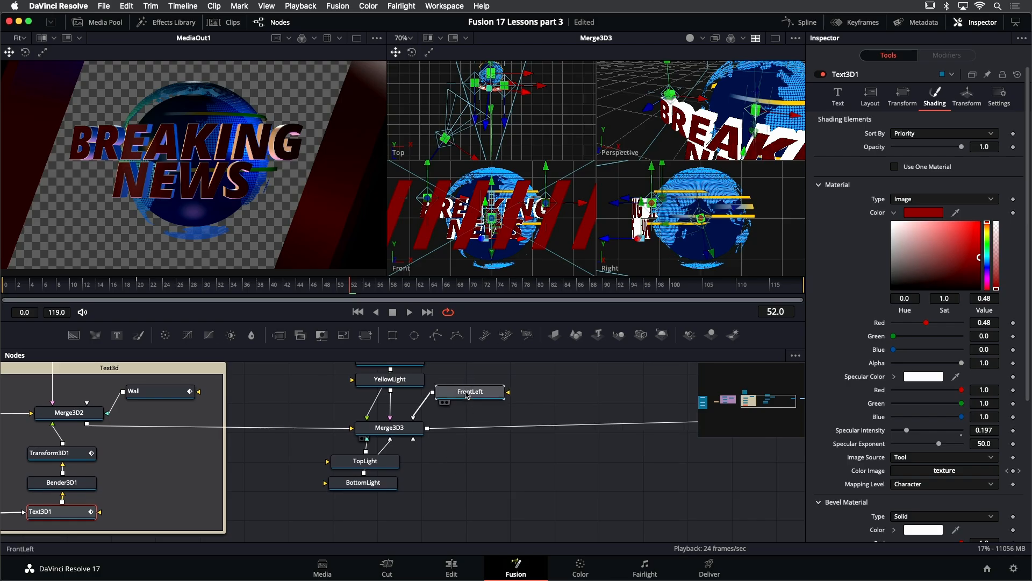
pyautogui.moveTo(465, 397); pyautogui.dragTo(468, 392)
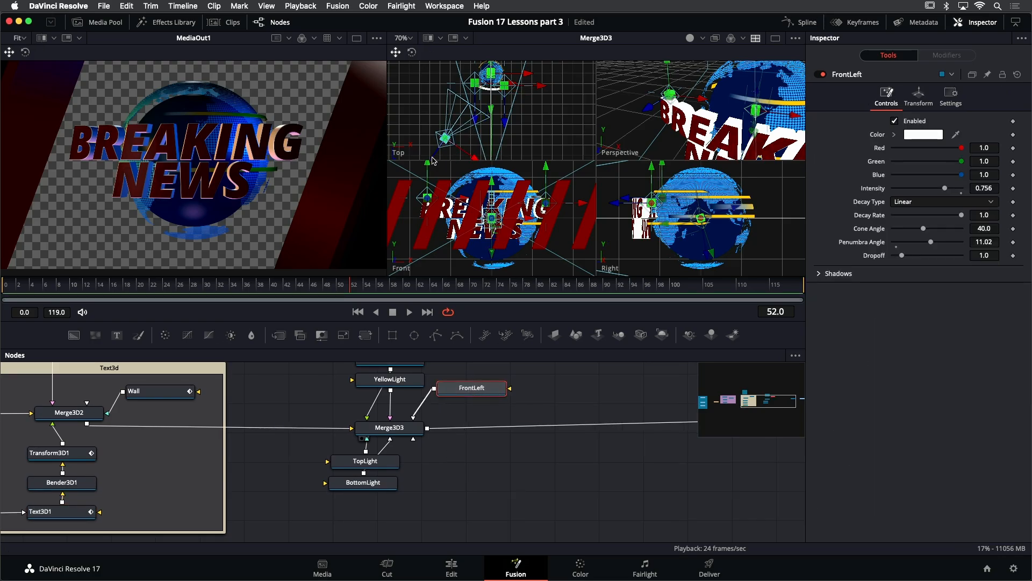
pyautogui.scroll(-3, 430, 121)
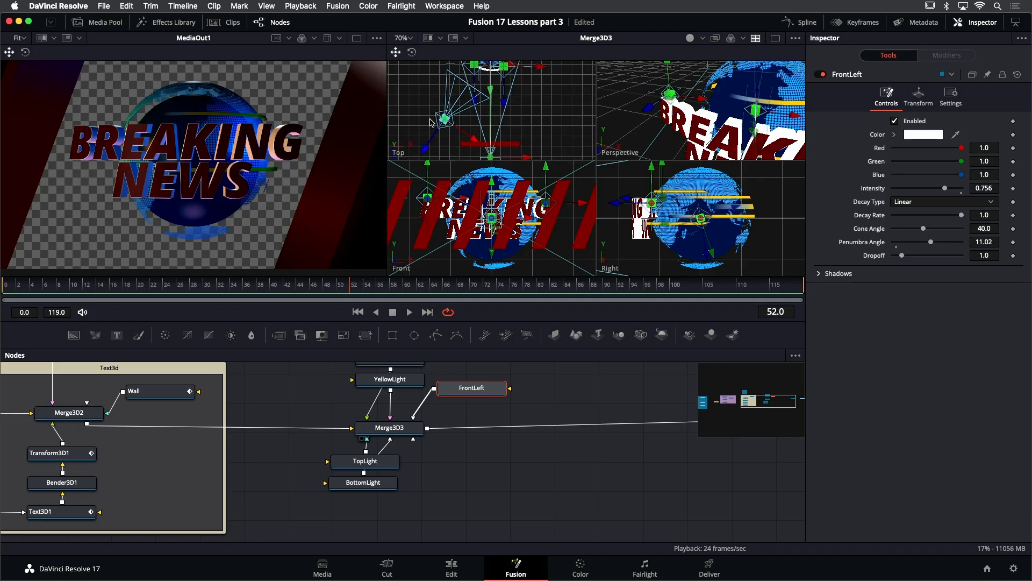
pyautogui.moveTo(425, 149); pyautogui.dragTo(433, 139)
pyautogui.moveTo(436, 139); pyautogui.dragTo(433, 138)
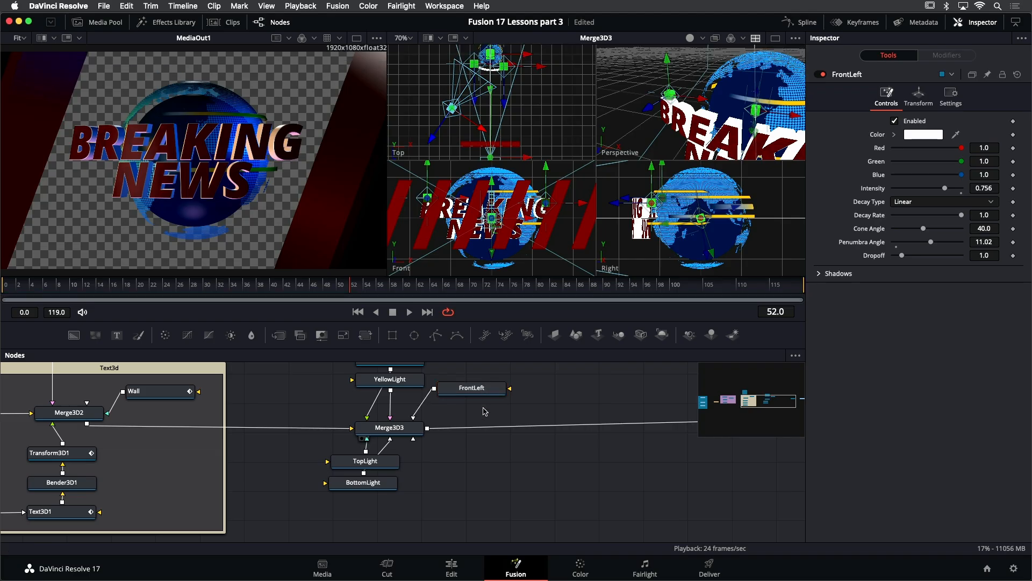
pyautogui.press('super+v')
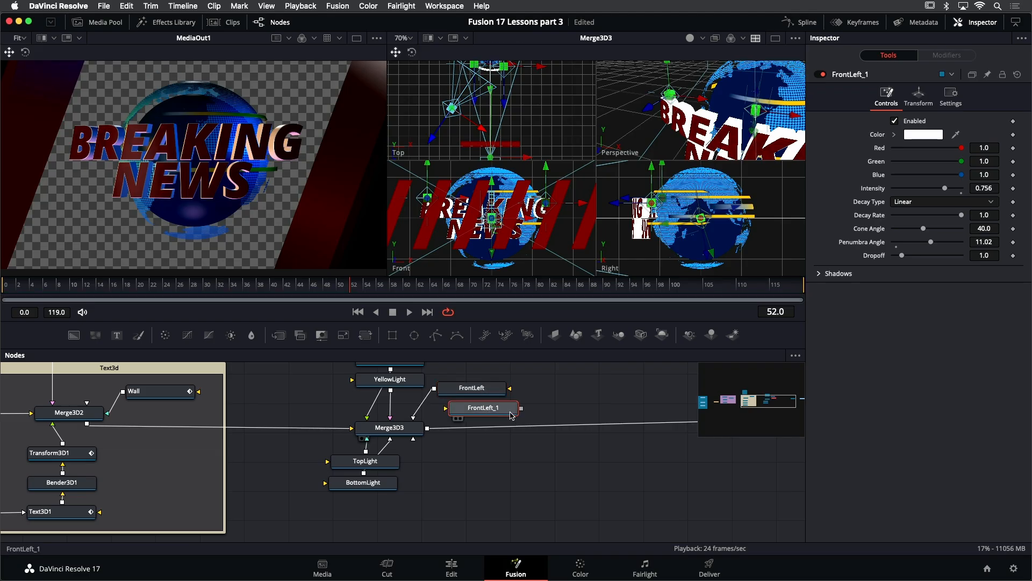
pyautogui.moveTo(521, 409); pyautogui.dragTo(418, 422)
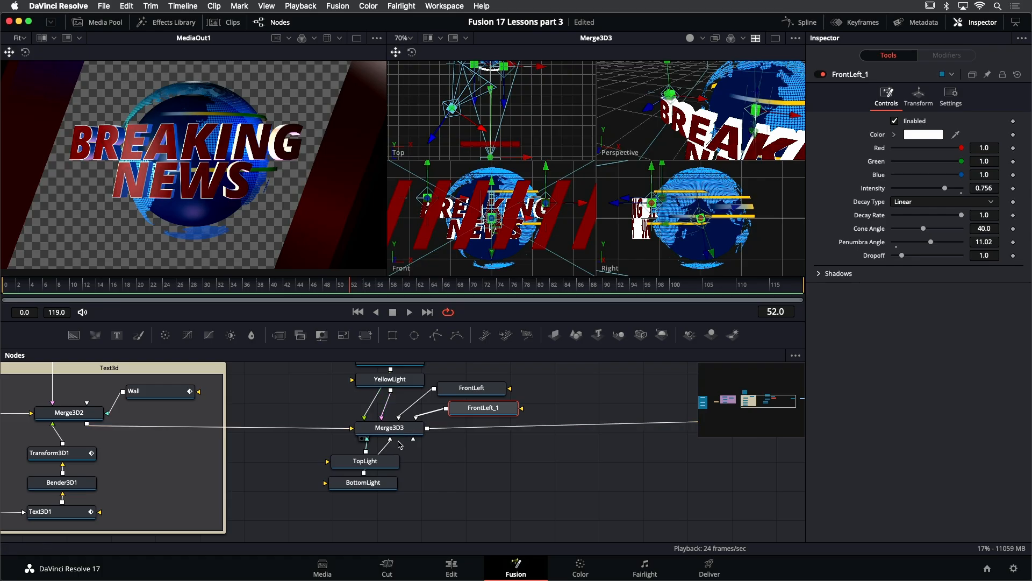
# - Rename the duplicated light FrontRight
pyautogui.press('F2')
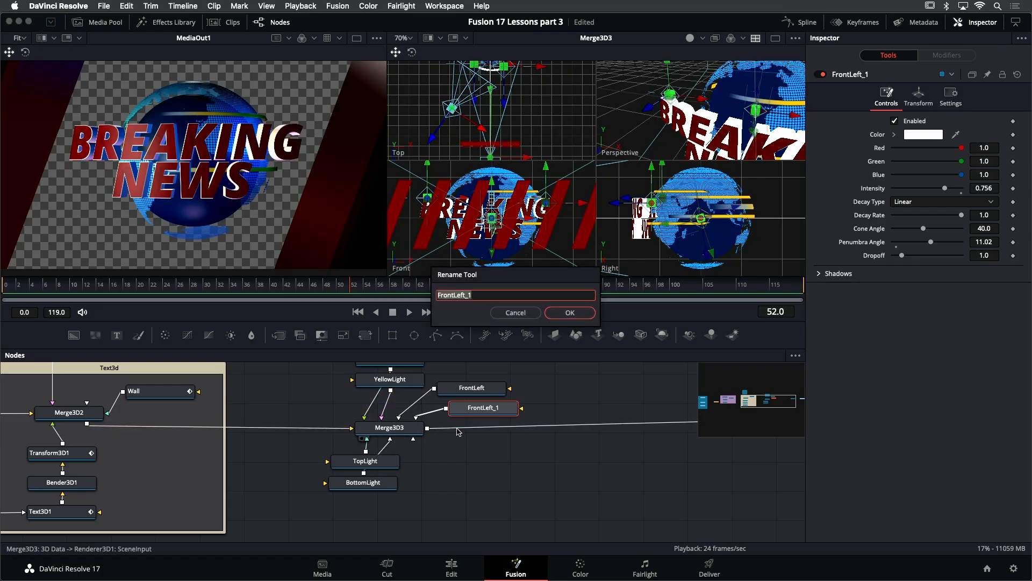
pyautogui.write('Fr')
pyautogui.press('Return')
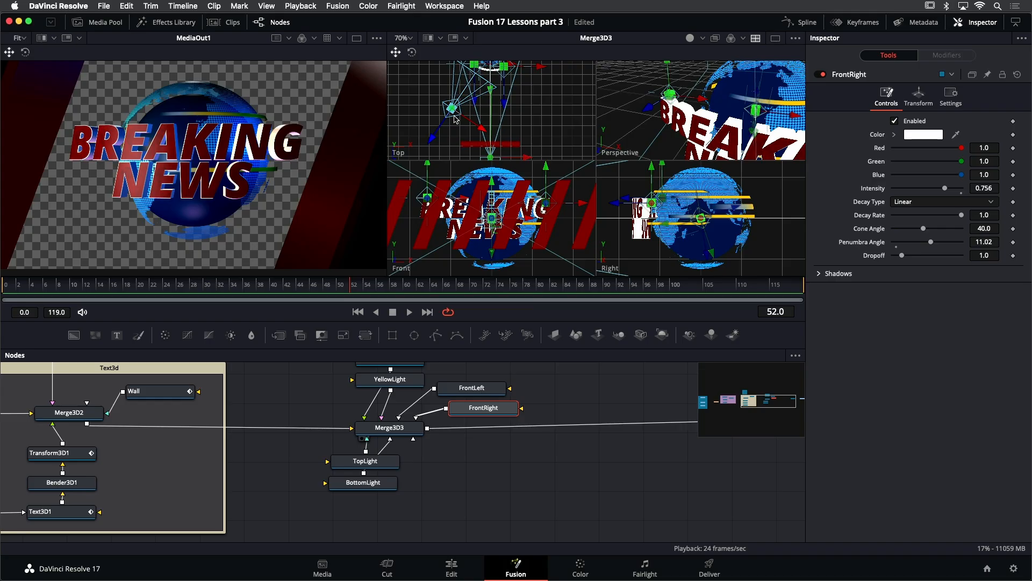
# - Move and rotate FrontRight to the opposite side of the globe, mirroring FrontLeft
pyautogui.moveTo(454, 111); pyautogui.dragTo(423, 66)
pyautogui.moveTo(522, 103); pyautogui.dragTo(594, 108)
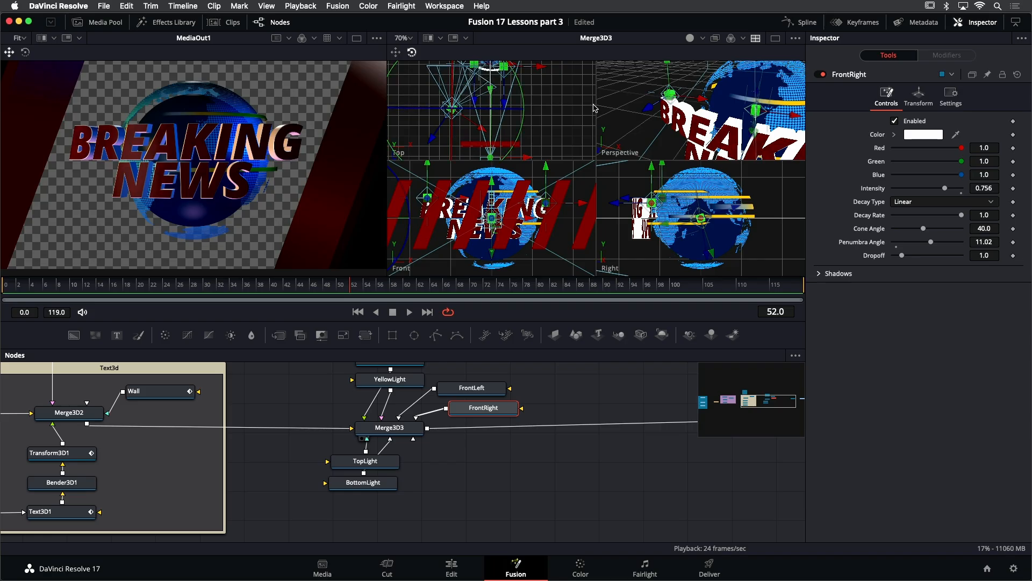
pyautogui.moveTo(532, 114); pyautogui.dragTo(575, 112)
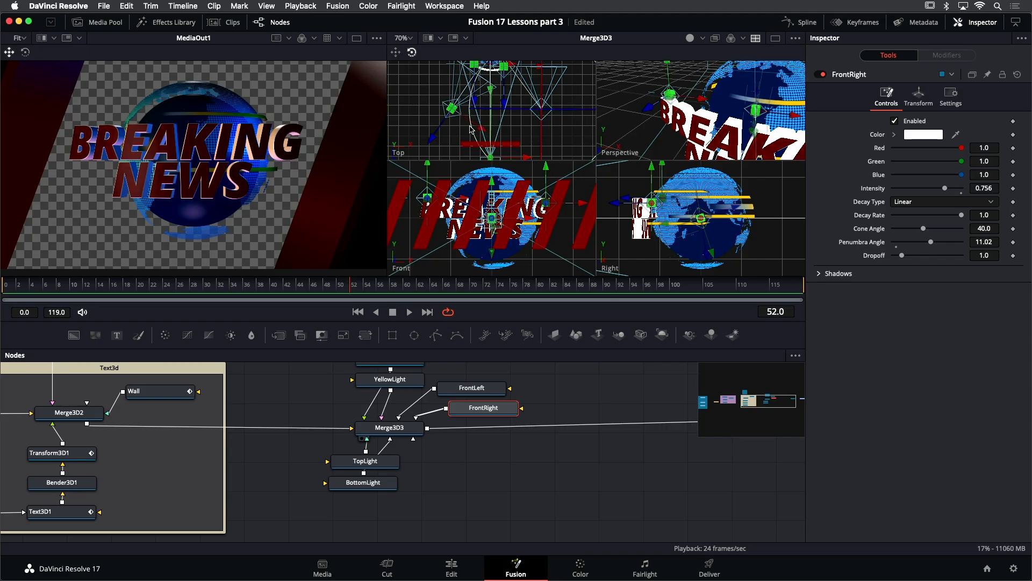
pyautogui.moveTo(480, 145); pyautogui.dragTo(244, 141)
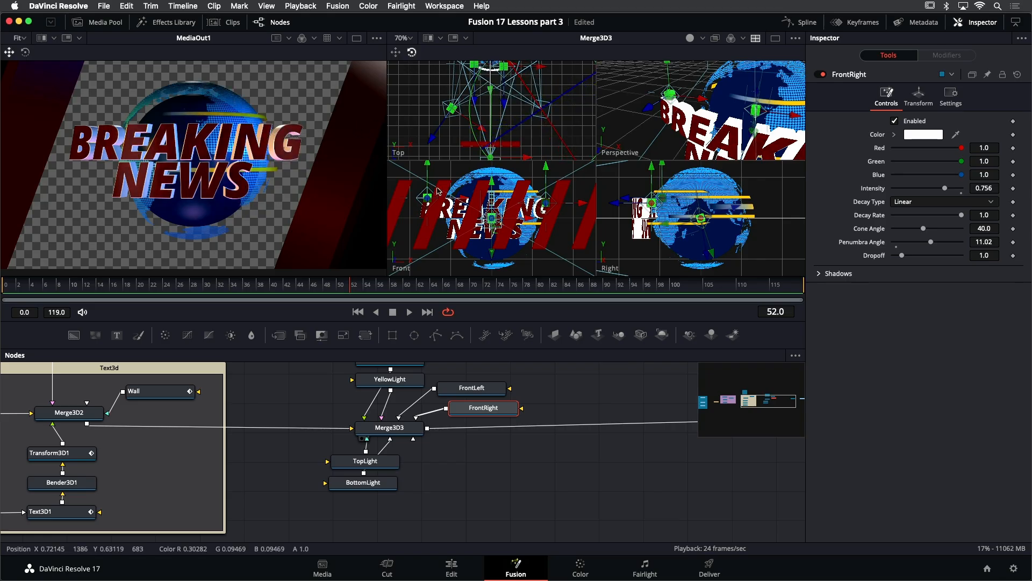
# - Toggle FrontRight off and on to compare, and lower its intensity to about 0.46
pyautogui.click(821, 75)
pyautogui.click(821, 75)
pyautogui.click(820, 75)
pyautogui.click(821, 75)
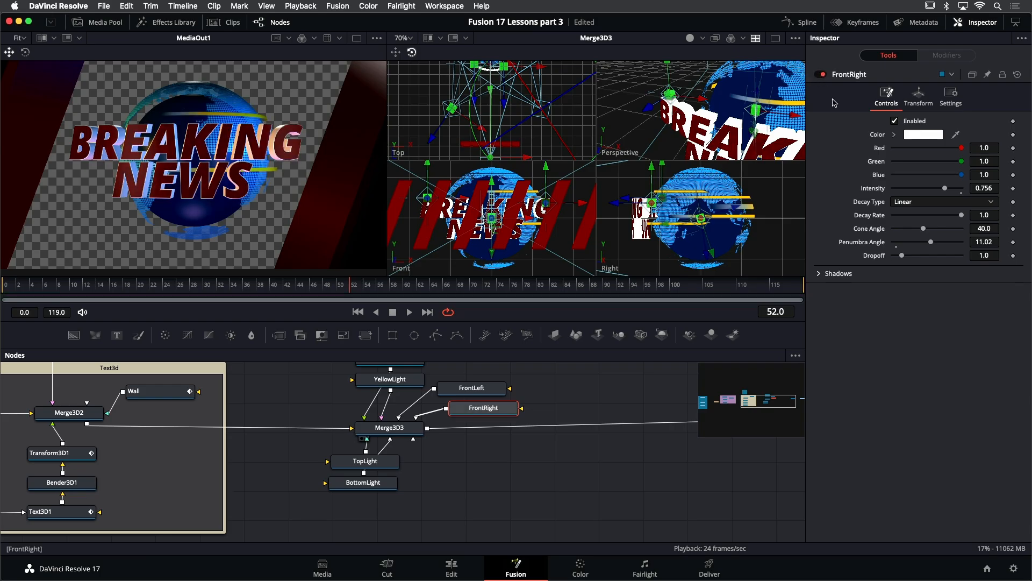
pyautogui.moveTo(946, 189); pyautogui.dragTo(921, 192)
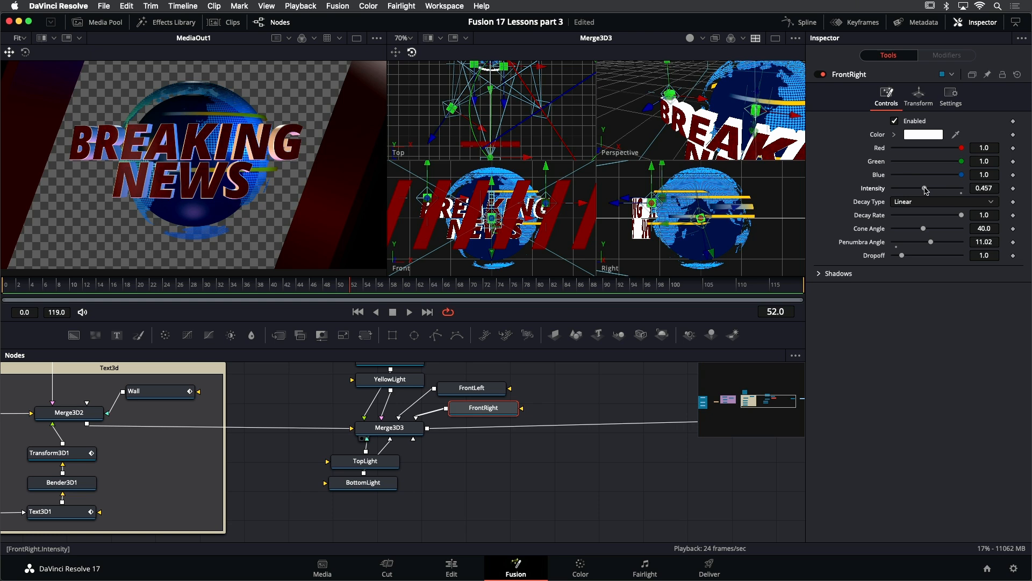
# - Add a Spot Light named Backlight and connect it into Merge3D3
pyautogui.click(47, 299)
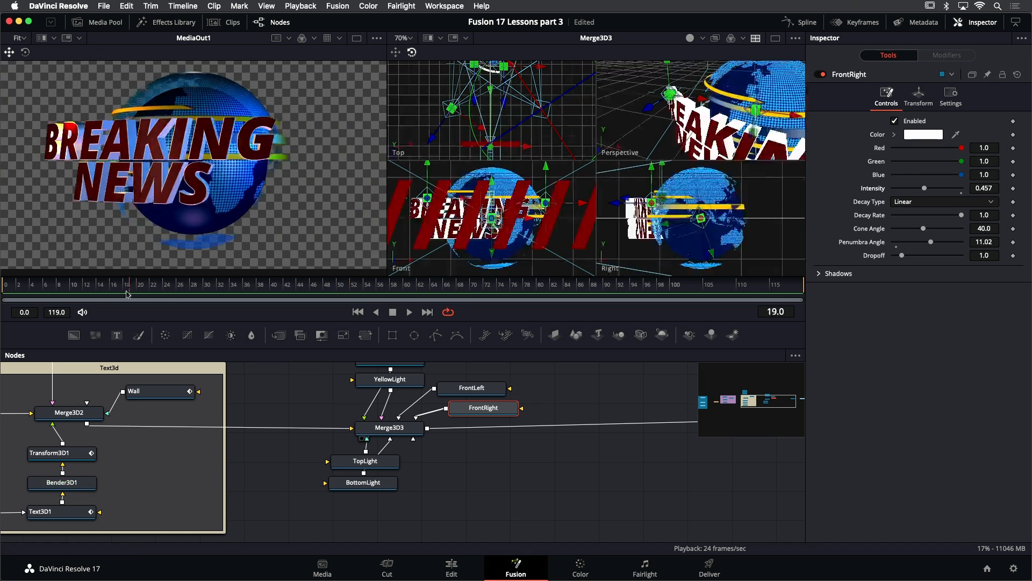
pyautogui.moveTo(48, 296); pyautogui.dragTo(413, 307)
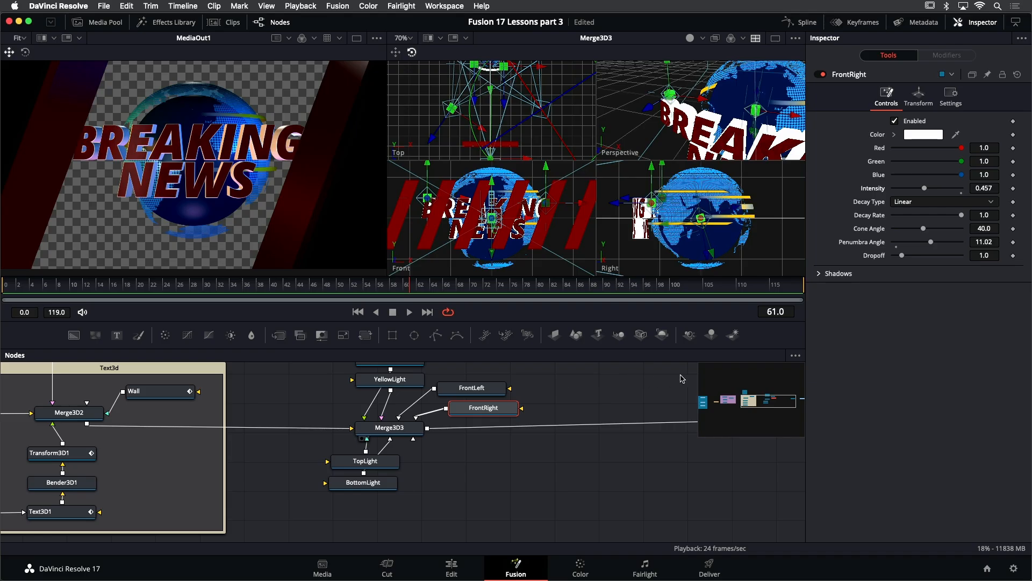
pyautogui.moveTo(691, 337); pyautogui.dragTo(495, 446)
pyautogui.press('F2')
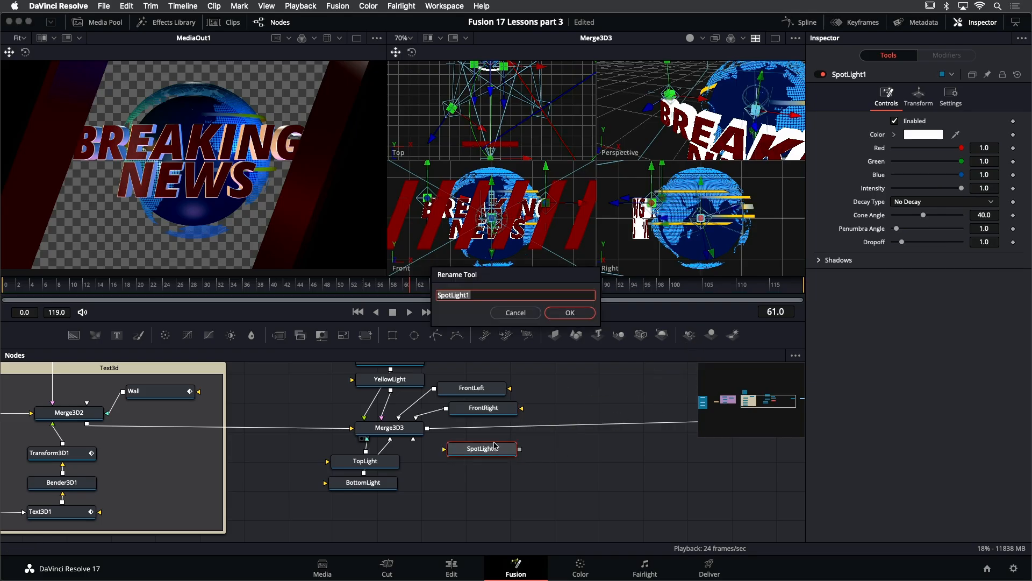
pyautogui.write('Backlight')
pyautogui.press('Return')
pyautogui.moveTo(520, 451); pyautogui.dragTo(413, 430)
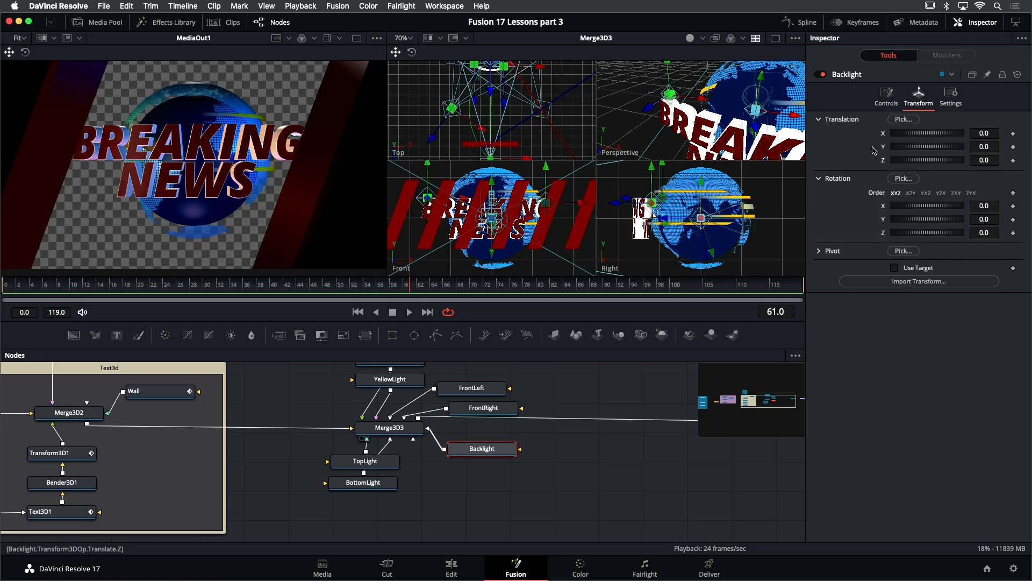
# - Rotate Backlight 180° around Y and set its Z position to about -0.14
pyautogui.moveTo(923, 222); pyautogui.dragTo(958, 226)
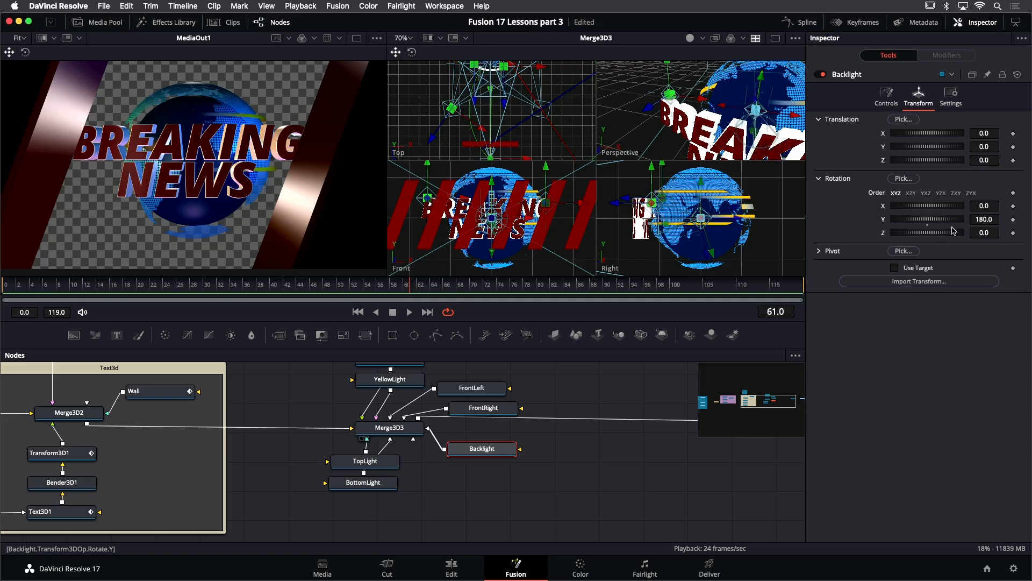
pyautogui.moveTo(929, 162); pyautogui.dragTo(929, 163)
pyautogui.press('super+z')
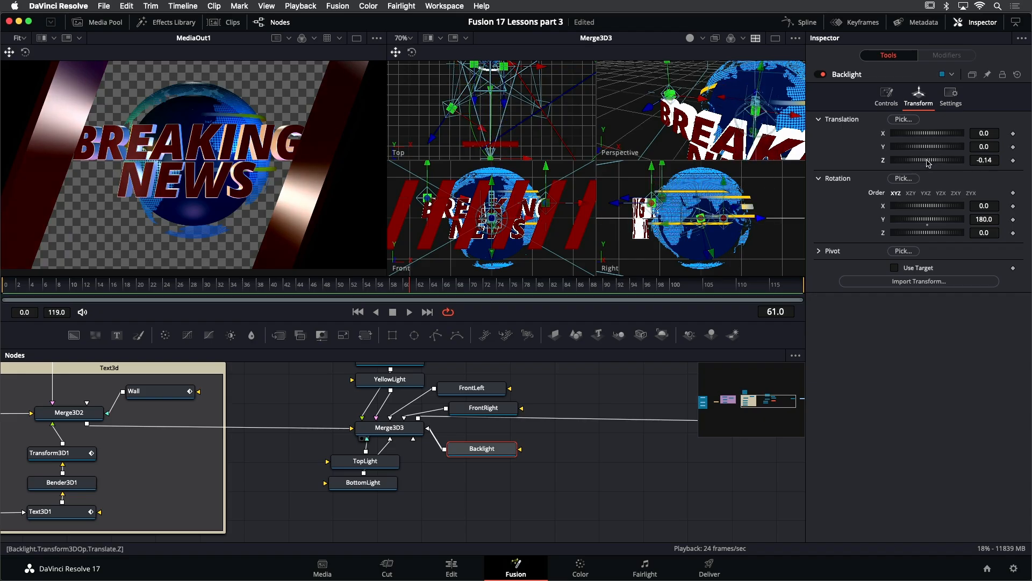
pyautogui.moveTo(930, 149); pyautogui.dragTo(929, 148)
# - Add a Point Light to the node editor and rename it WallLight
pyautogui.moveTo(240, 285); pyautogui.dragTo(538, 327)
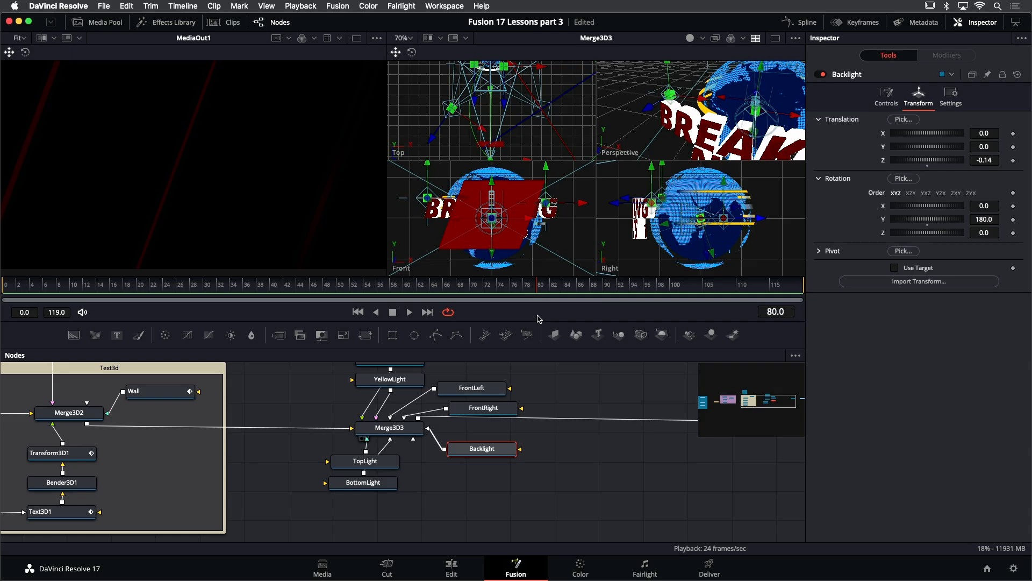
pyautogui.moveTo(536, 292); pyautogui.dragTo(463, 297)
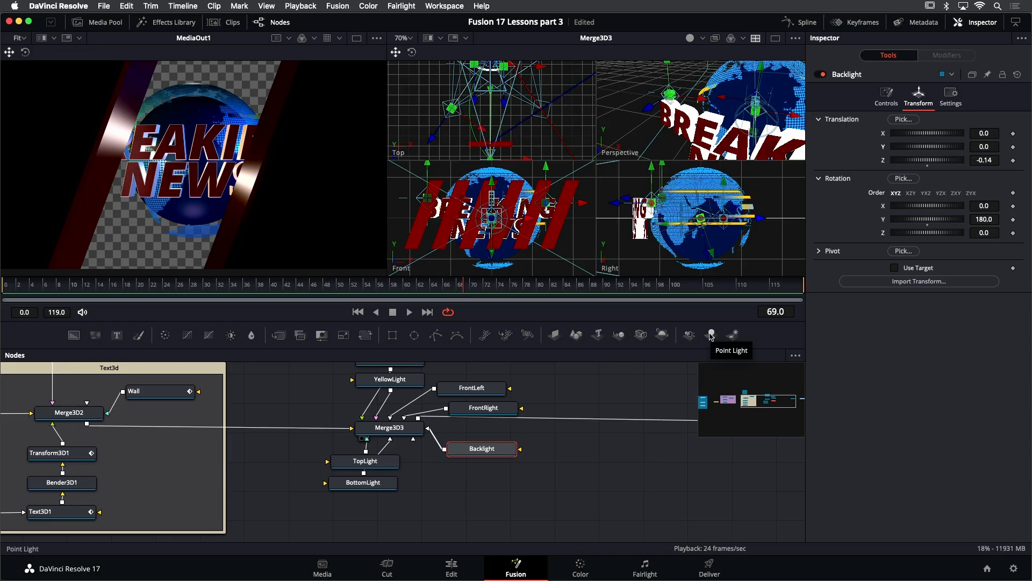
pyautogui.moveTo(711, 336); pyautogui.dragTo(472, 491)
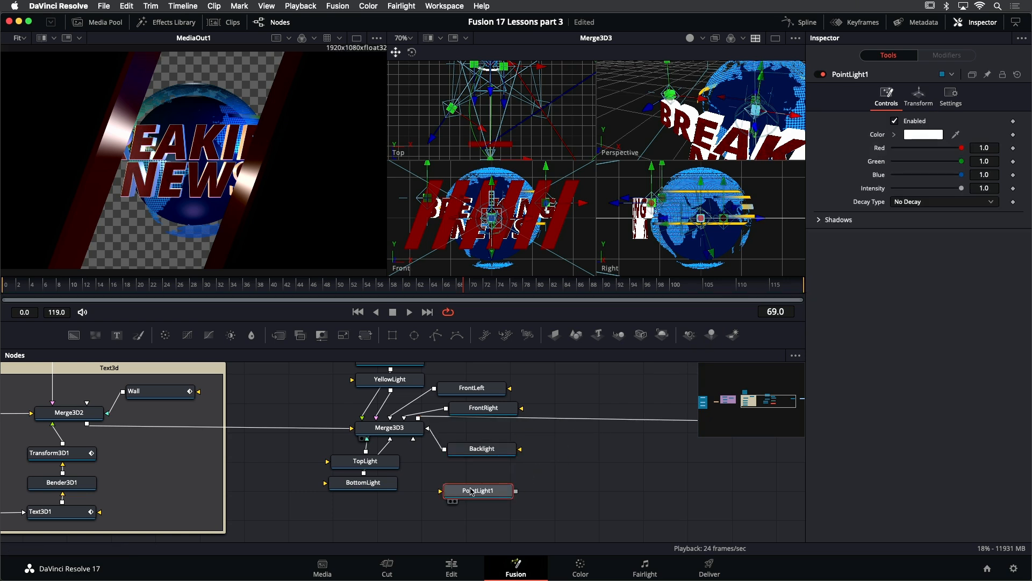
pyautogui.press('F2')
pyautogui.write('WallLigh')
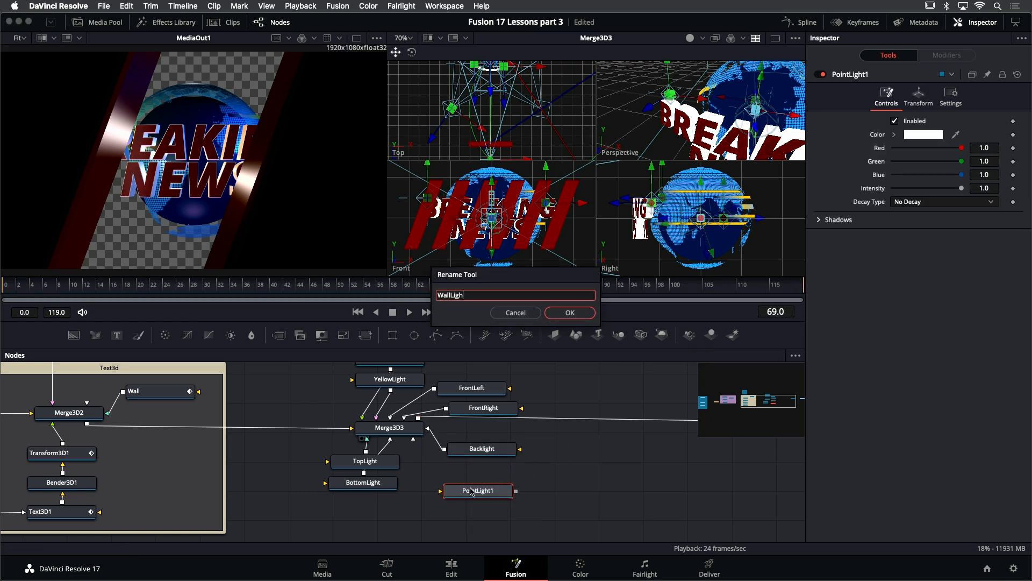
pyautogui.write('t')
pyautogui.press('Return')
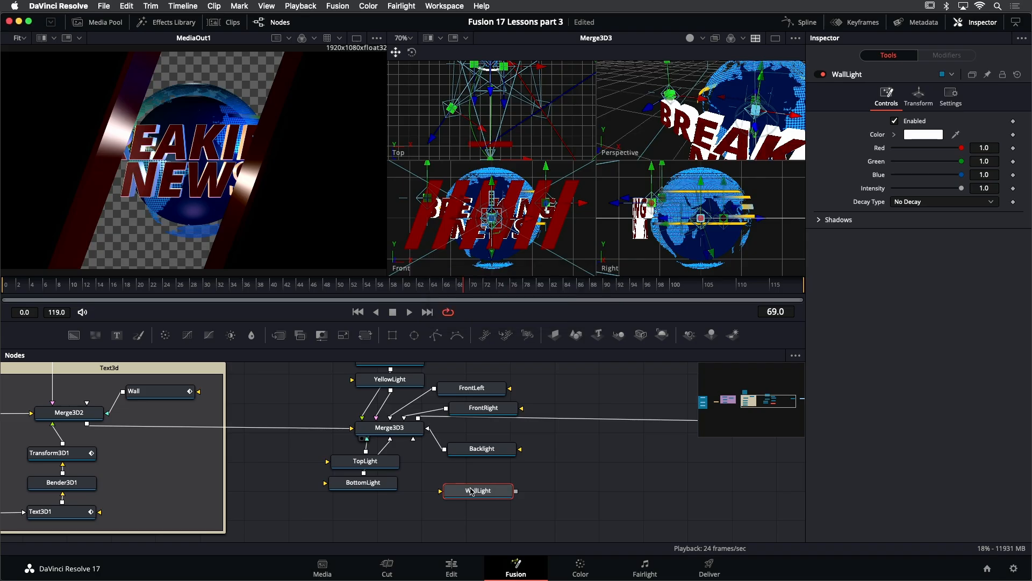
# - Connect WallLight into Merge3D3 and set its Z position to about 2.61
pyautogui.moveTo(516, 491); pyautogui.dragTo(400, 430)
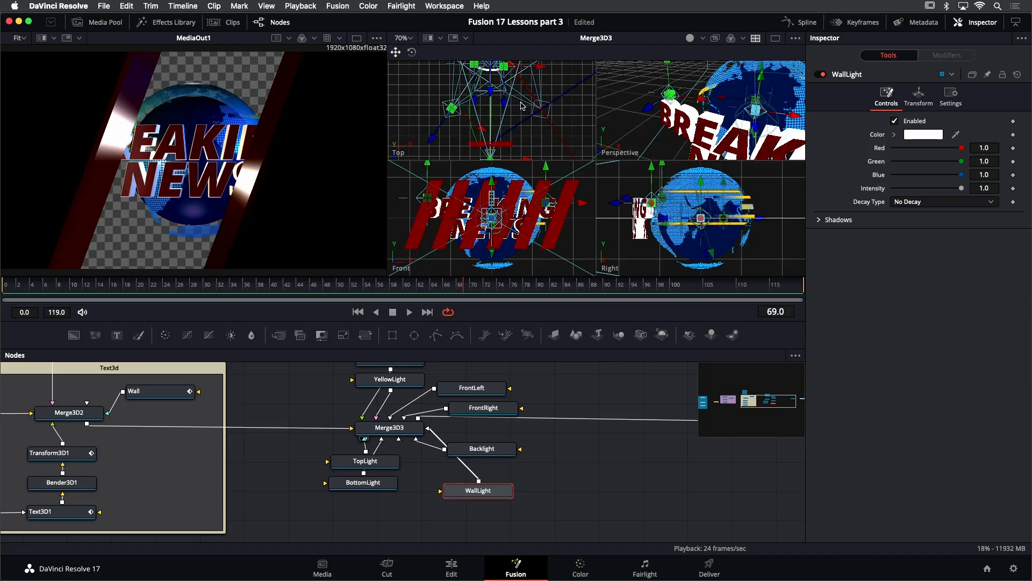
pyautogui.click(919, 96)
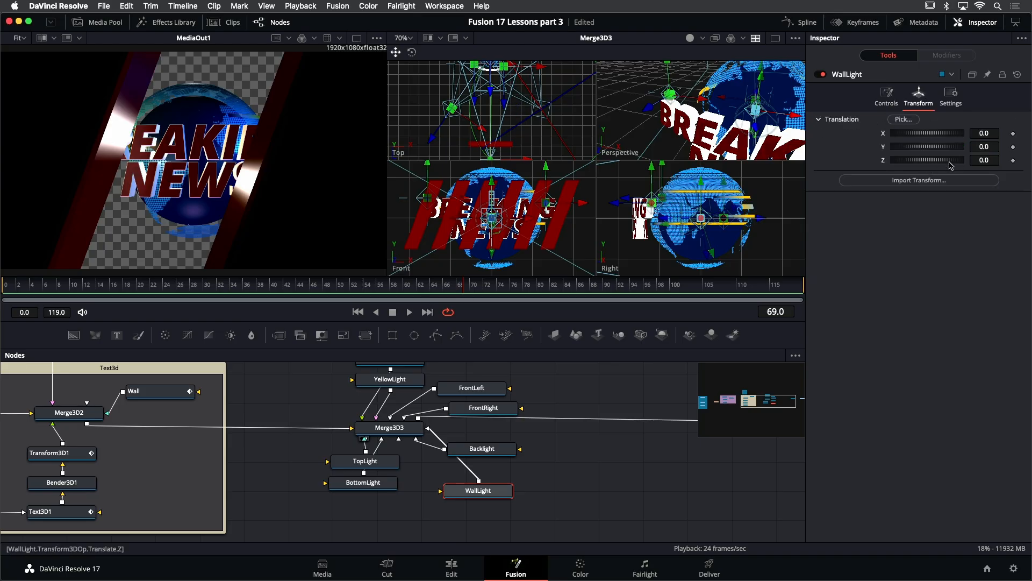
pyautogui.moveTo(988, 160); pyautogui.dragTo(1031, 160)
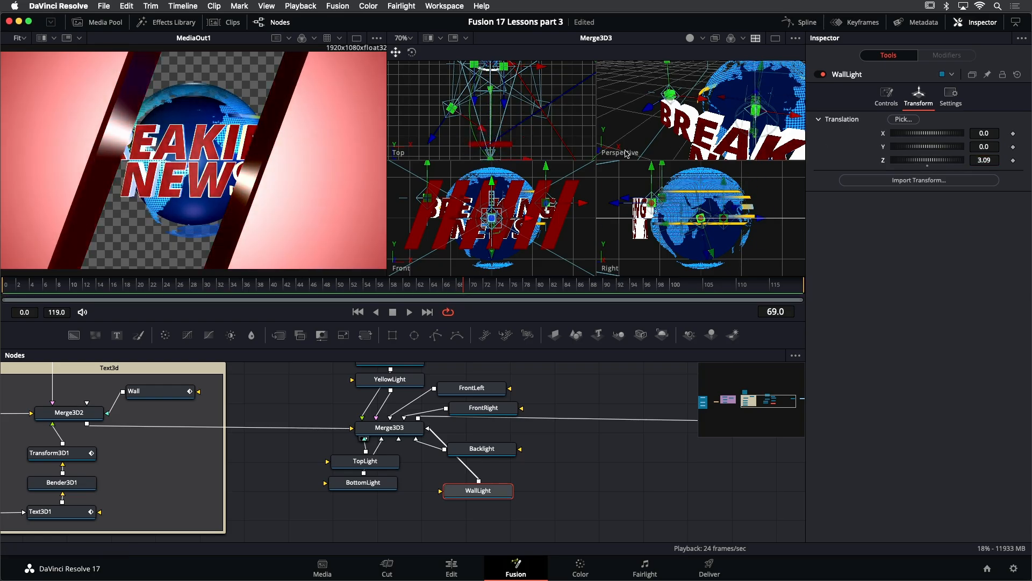
pyautogui.moveTo(535, 144); pyautogui.dragTo(548, 107)
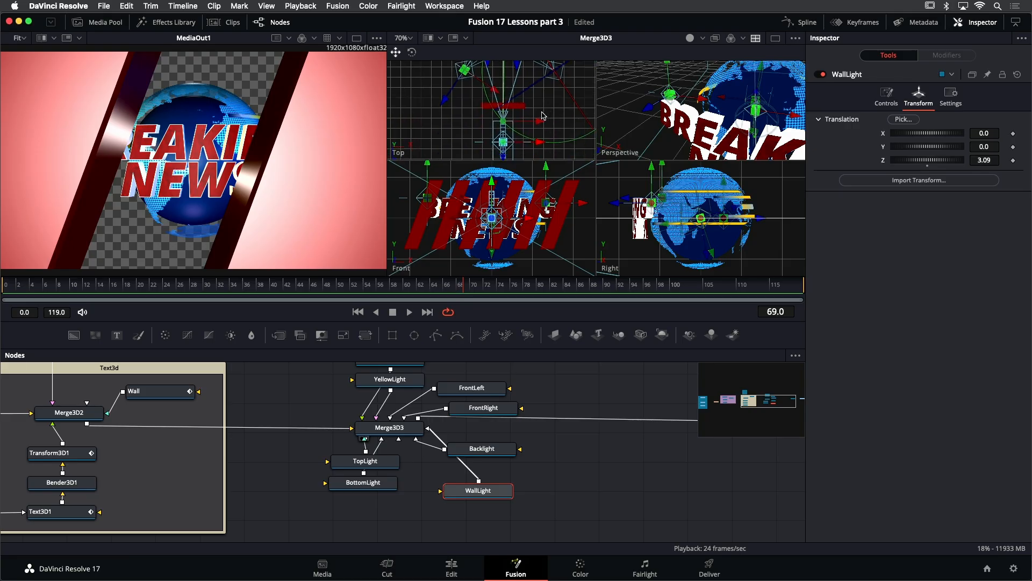
pyautogui.scroll(5, 530, 124)
pyautogui.moveTo(554, 144); pyautogui.dragTo(495, 92)
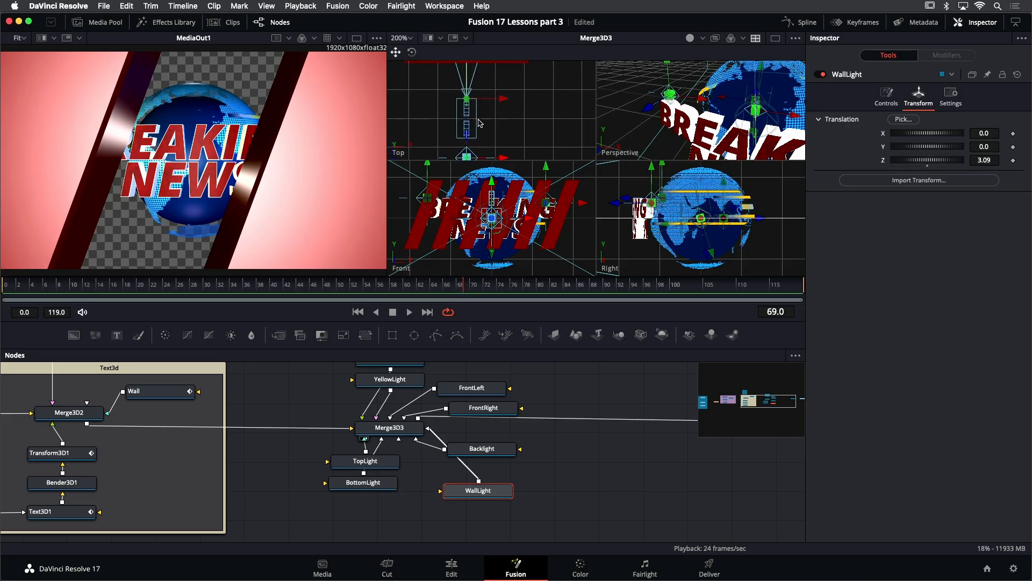
pyautogui.moveTo(978, 160); pyautogui.dragTo(952, 160)
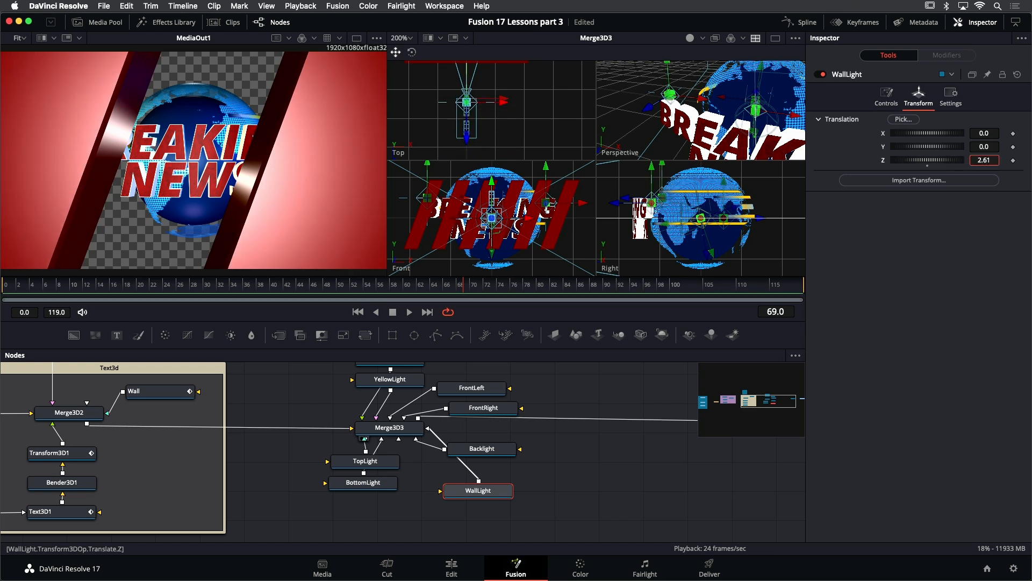
# - Configure WallLight with Quadratic decay, intensity about 0.1 and a light red color
pyautogui.click(886, 96)
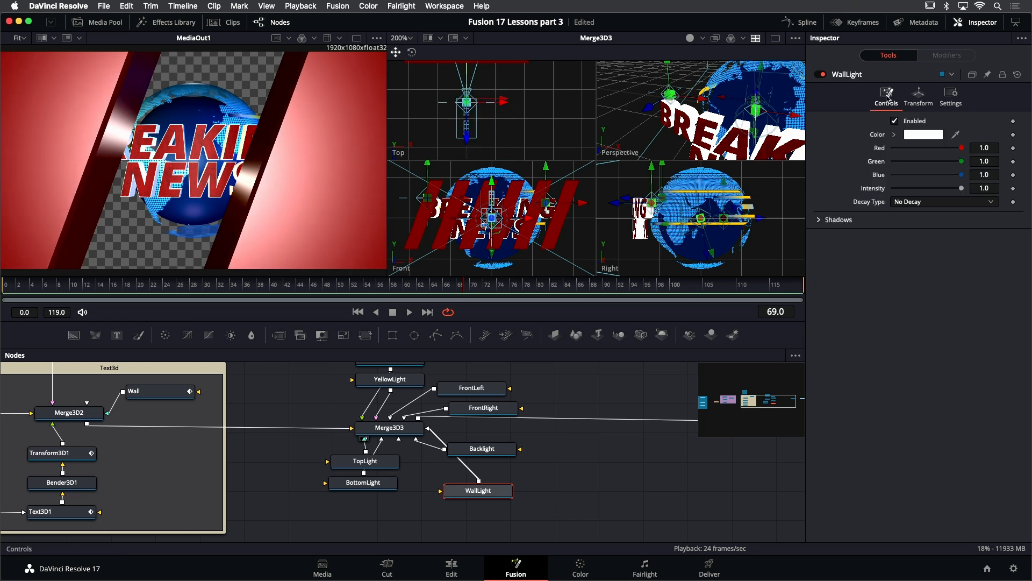
pyautogui.click(955, 205)
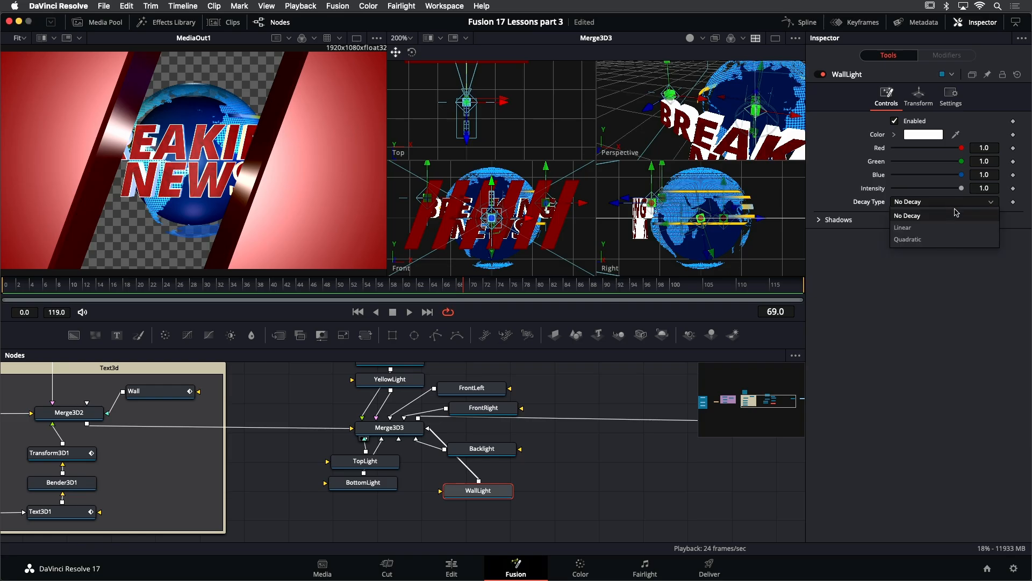
pyautogui.click(912, 237)
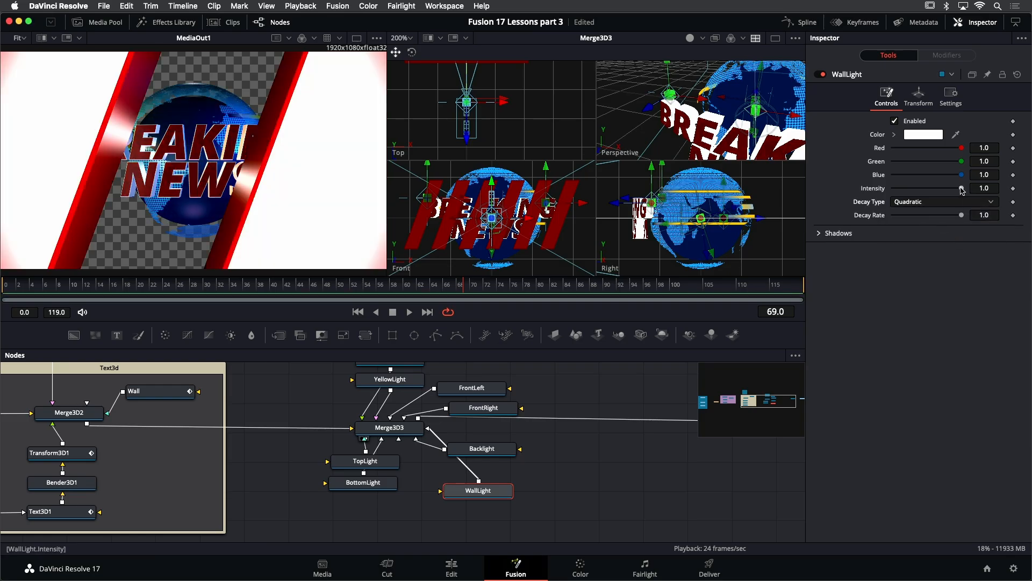
pyautogui.moveTo(942, 191); pyautogui.dragTo(901, 192)
pyautogui.click(894, 134)
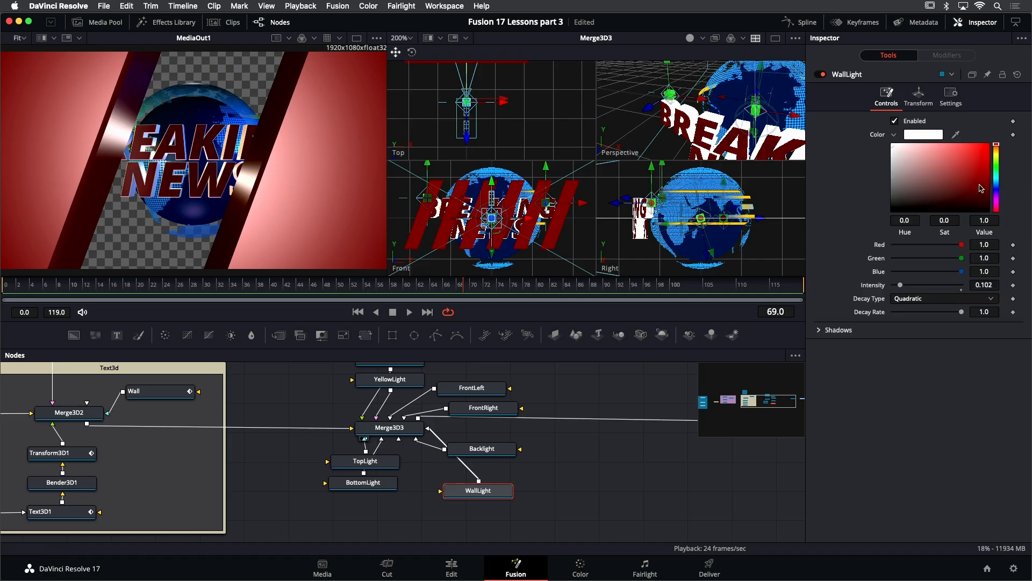
pyautogui.moveTo(965, 150); pyautogui.dragTo(962, 147)
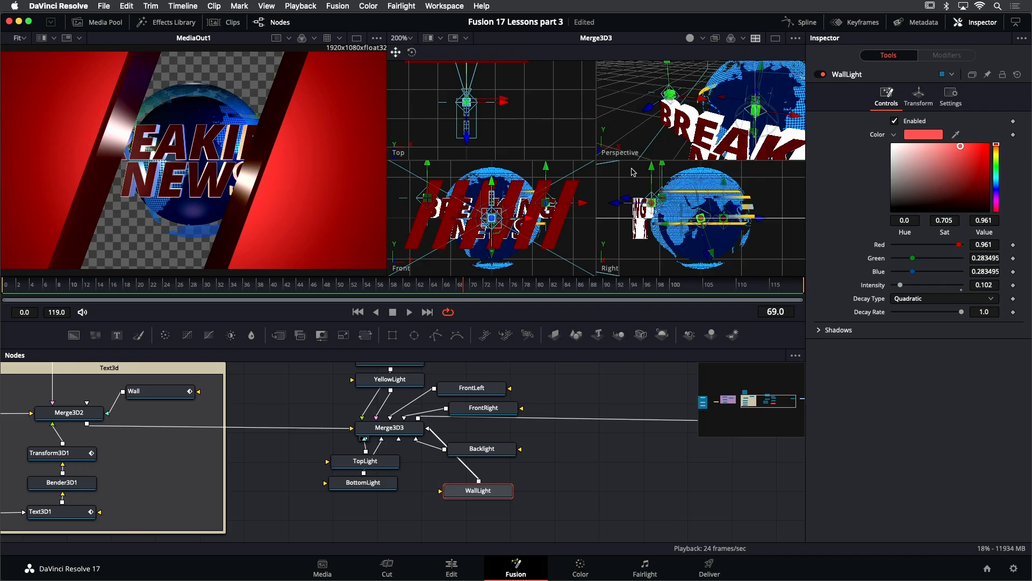
# - Scrub the timeline and orbit the 3D views to inspect the red wall lighting
pyautogui.moveTo(500, 184); pyautogui.dragTo(484, 156)
pyautogui.moveTo(377, 282); pyautogui.dragTo(567, 309)
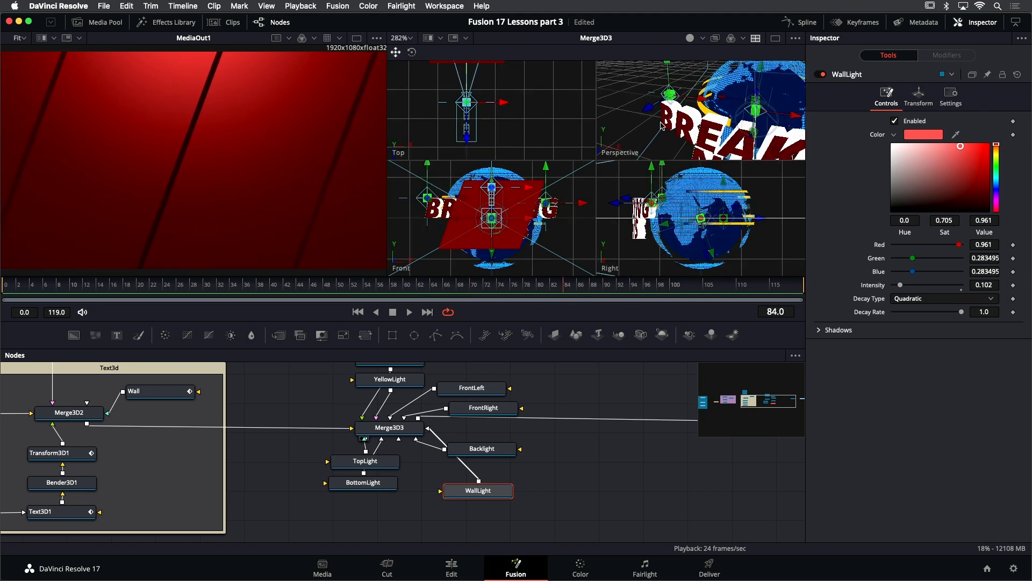
pyautogui.scroll(-5, 661, 126)
pyautogui.scroll(-3, 661, 126)
pyautogui.moveTo(678, 144); pyautogui.dragTo(686, 108)
pyautogui.scroll(-5, 686, 109)
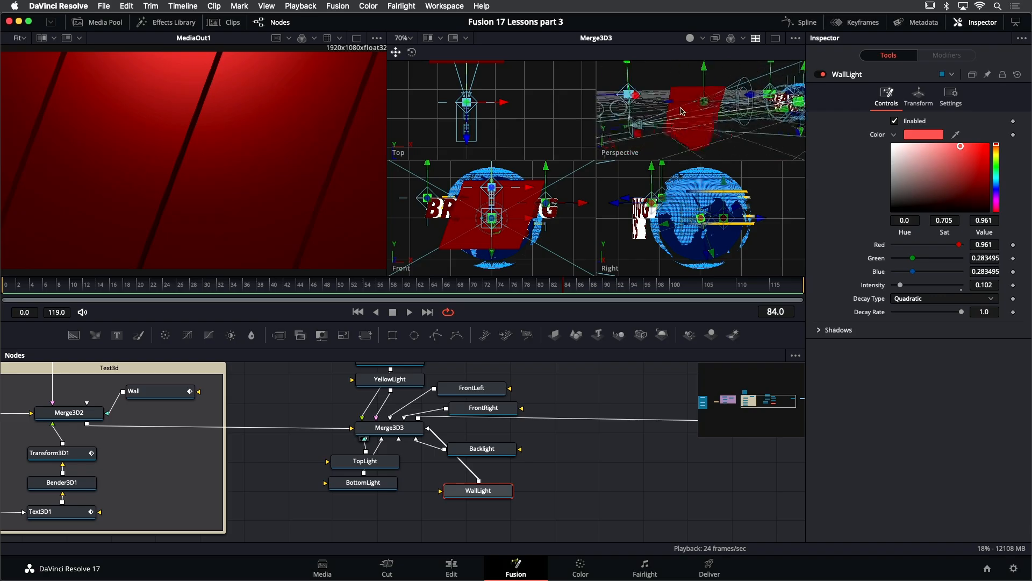
pyautogui.moveTo(621, 109)
pyautogui.mouseDown()
pyautogui.moveTo(635, 107)
pyautogui.moveTo(608, 113)
pyautogui.mouseUp()
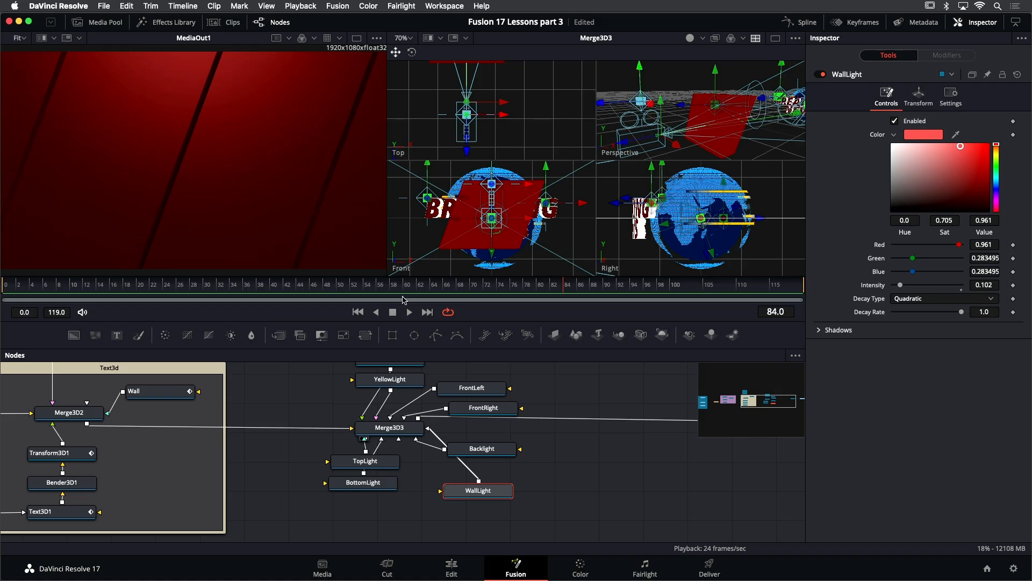
pyautogui.moveTo(364, 288)
pyautogui.mouseDown()
pyautogui.moveTo(19, 293)
pyautogui.moveTo(625, 308)
pyautogui.moveTo(218, 287)
pyautogui.moveTo(372, 290)
pyautogui.mouseUp()
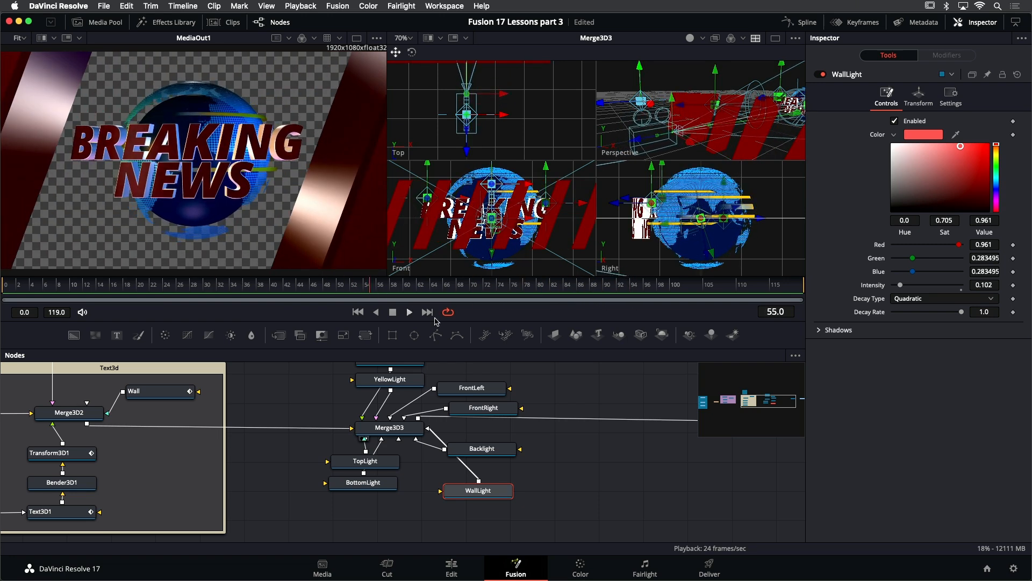
# - Select all light nodes with Merge3D3 and wrap them in an Underlay
pyautogui.moveTo(461, 322); pyautogui.dragTo(463, 262)
pyautogui.moveTo(544, 342); pyautogui.dragTo(486, 384)
pyautogui.moveTo(240, 321); pyautogui.dragTo(457, 498)
pyautogui.hotkey('shift', 'space')
pyautogui.write('unb')
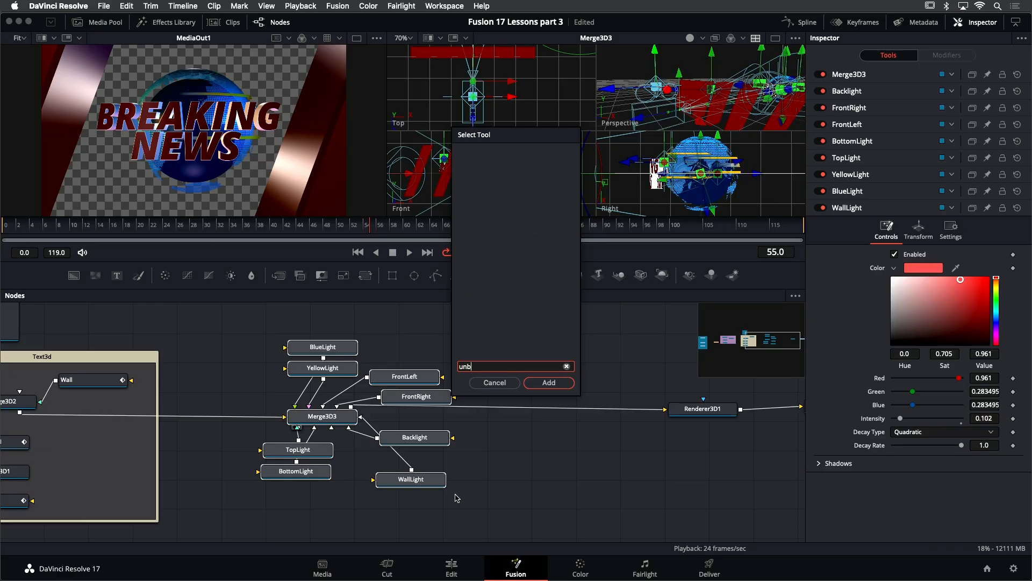
pyautogui.press('BackSpace')
pyautogui.write('d')
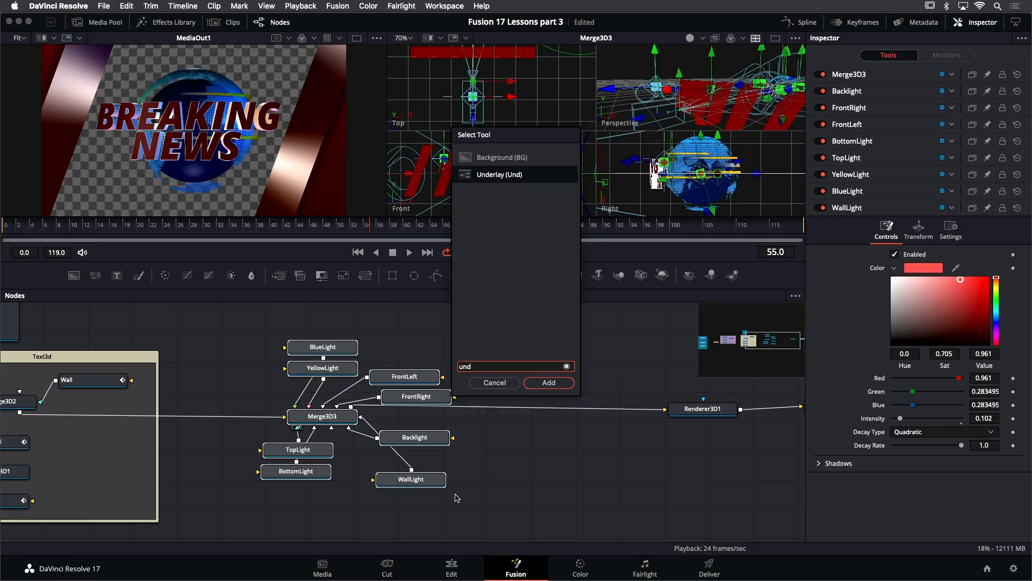
pyautogui.press('Return')
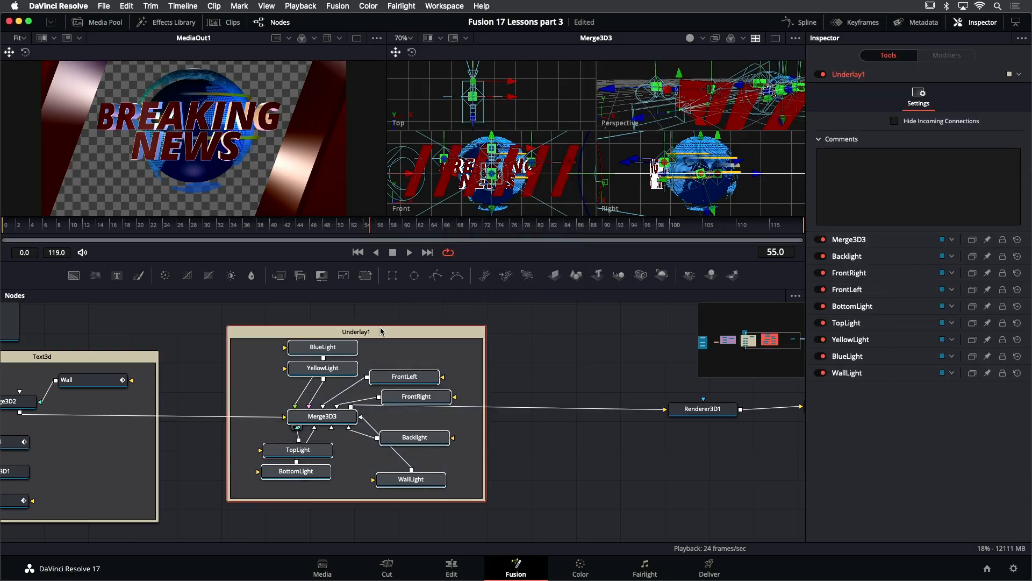
# - Rename the underlay Lights3D
pyautogui.click(363, 332)
pyautogui.click(360, 331)
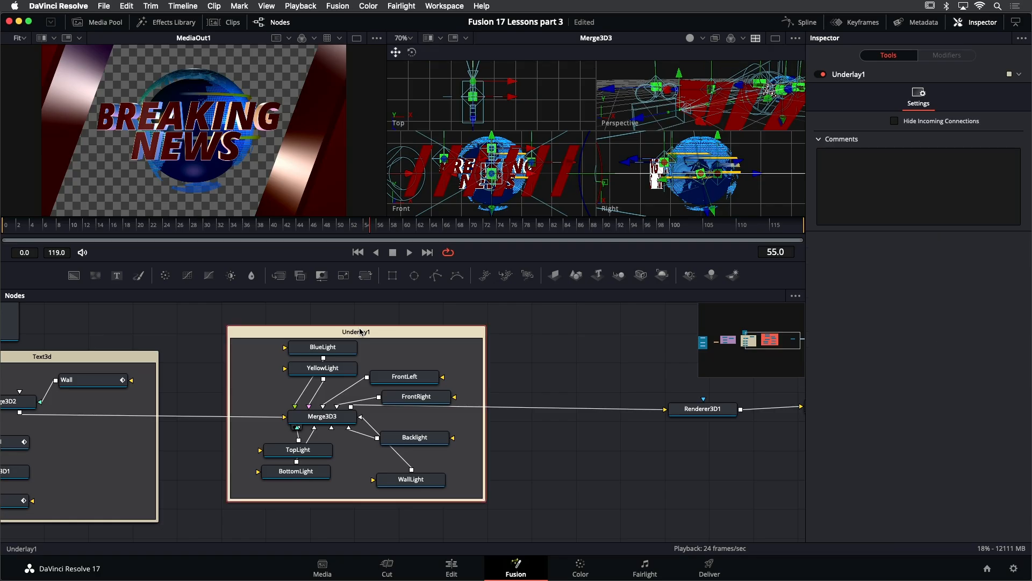
pyautogui.press('F2')
pyautogui.write('Lights3D')
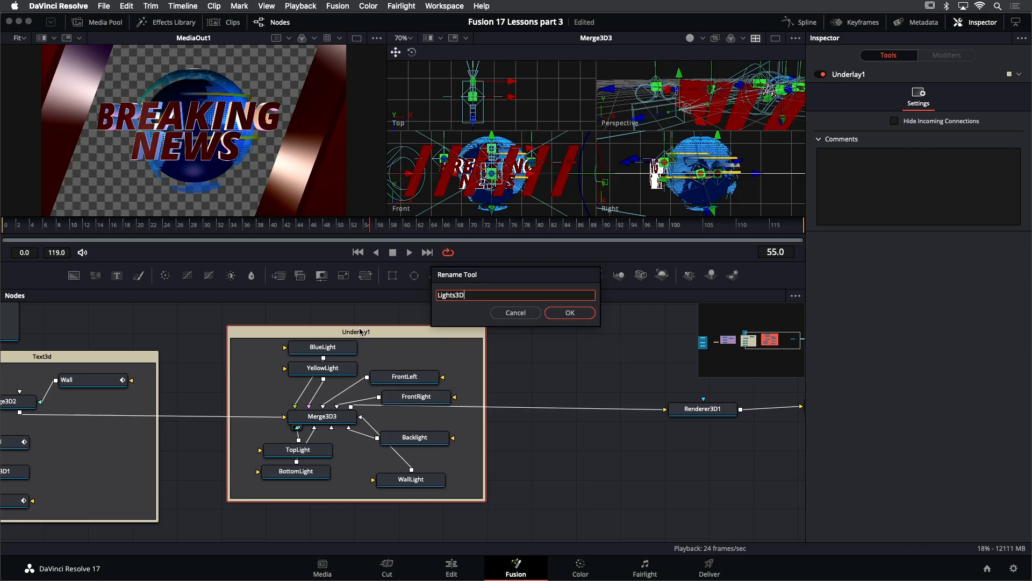
pyautogui.press('Return')
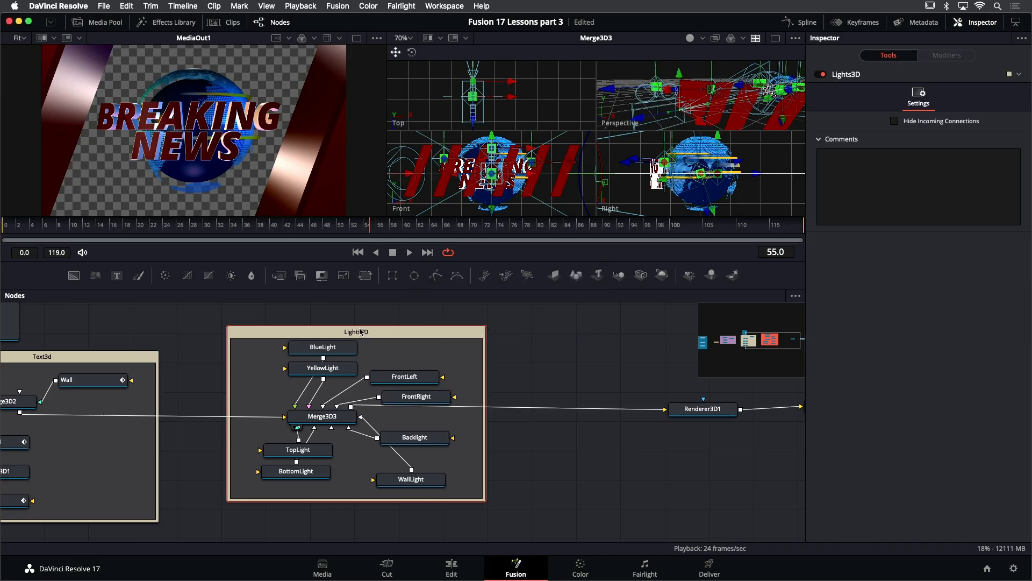
# - Set the Lights3D underlay's color to Teal
pyautogui.rightClick(360, 331)
pyautogui.moveTo(407, 474)
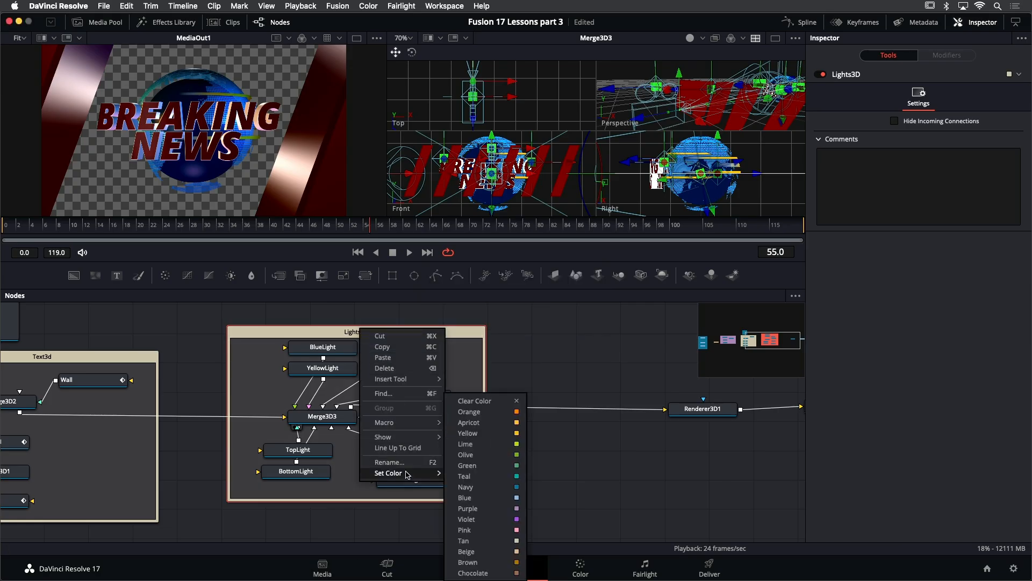
pyautogui.click(461, 476)
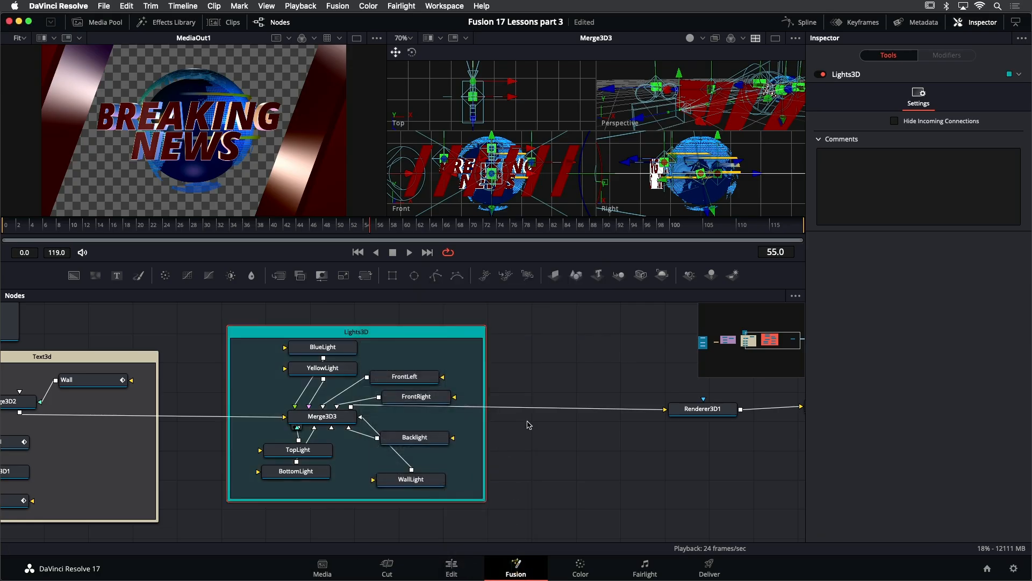
# - Move MediaOut1 further right of Renderer3D1 to make room in the node flow
pyautogui.moveTo(594, 382); pyautogui.dragTo(236, 373)
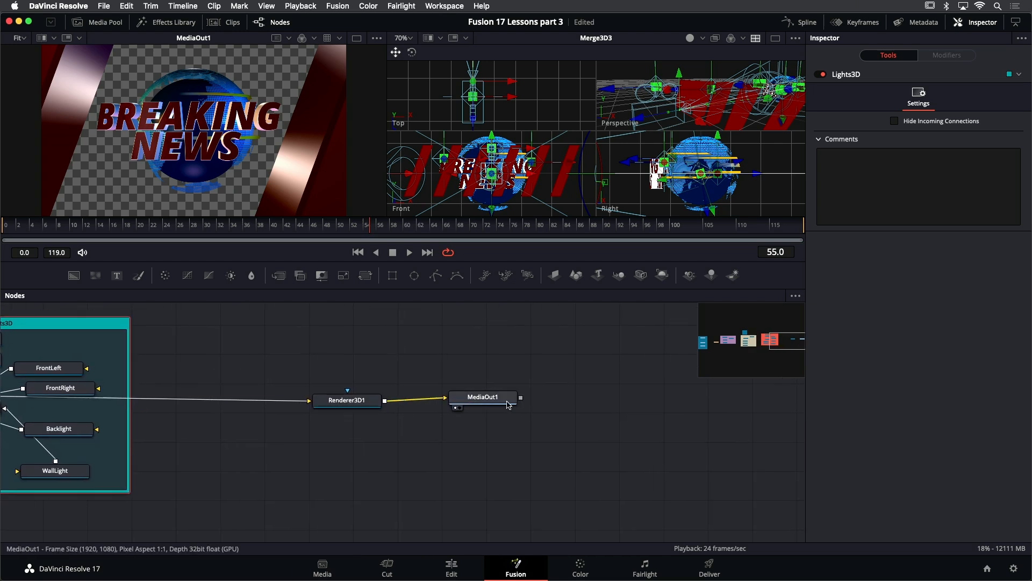
pyautogui.moveTo(652, 417); pyautogui.dragTo(758, 408)
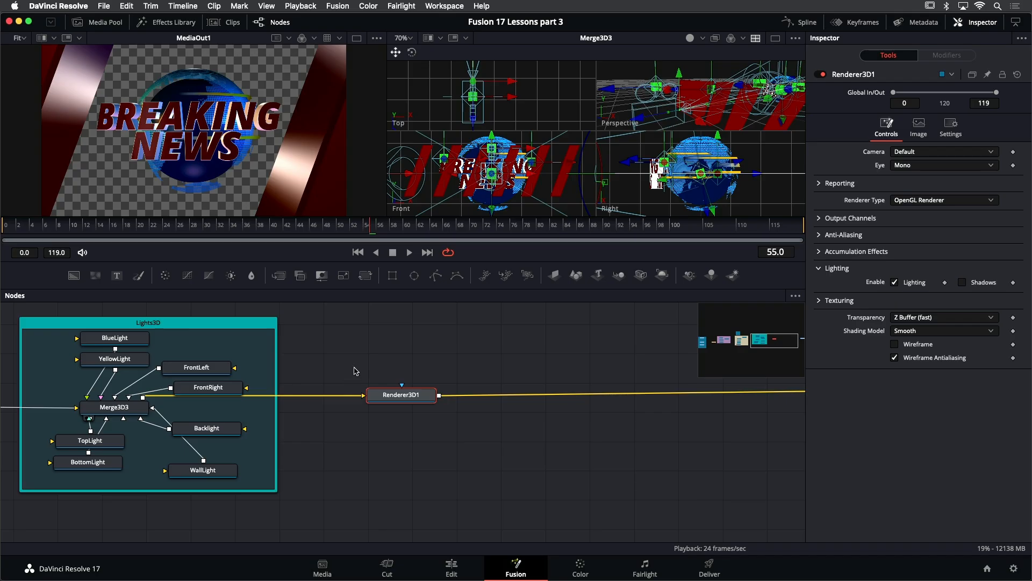
pyautogui.click(306, 361)
pyautogui.moveTo(309, 361); pyautogui.dragTo(163, 367)
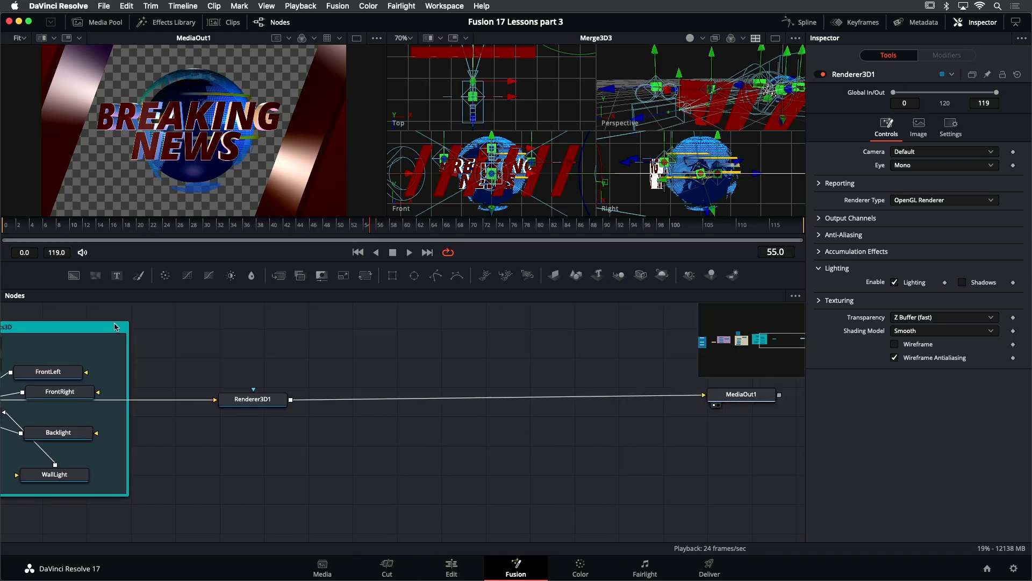
# - Add a Background node below the renderer link and show it in the second viewer
pyautogui.moveTo(84, 279); pyautogui.dragTo(425, 413)
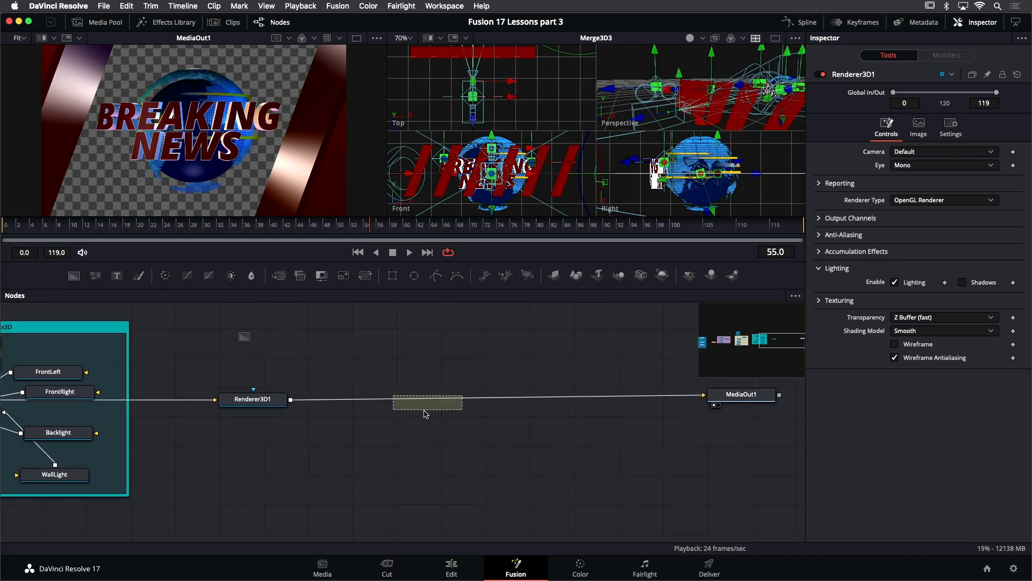
pyautogui.moveTo(339, 433); pyautogui.dragTo(339, 433)
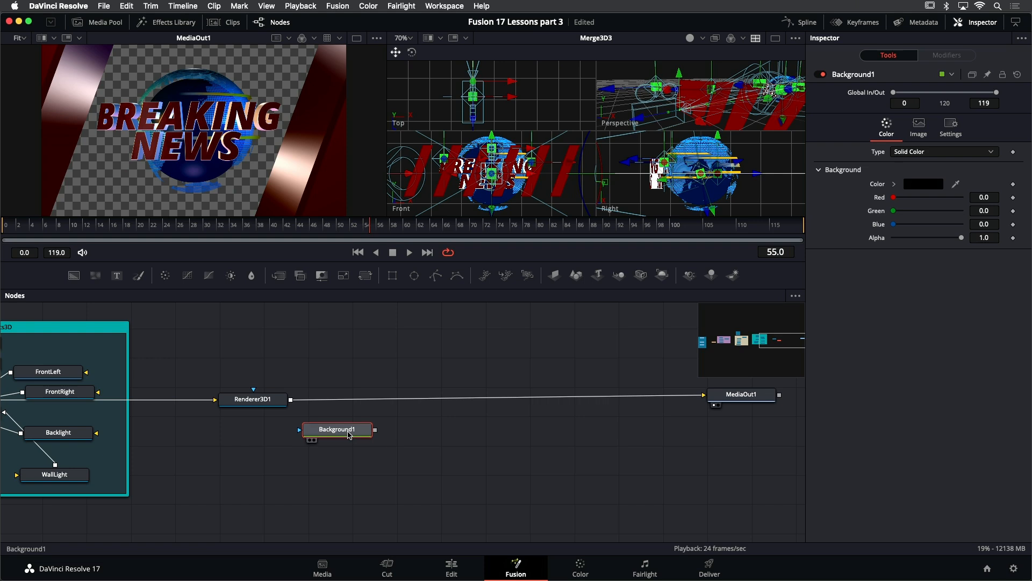
pyautogui.press('2')
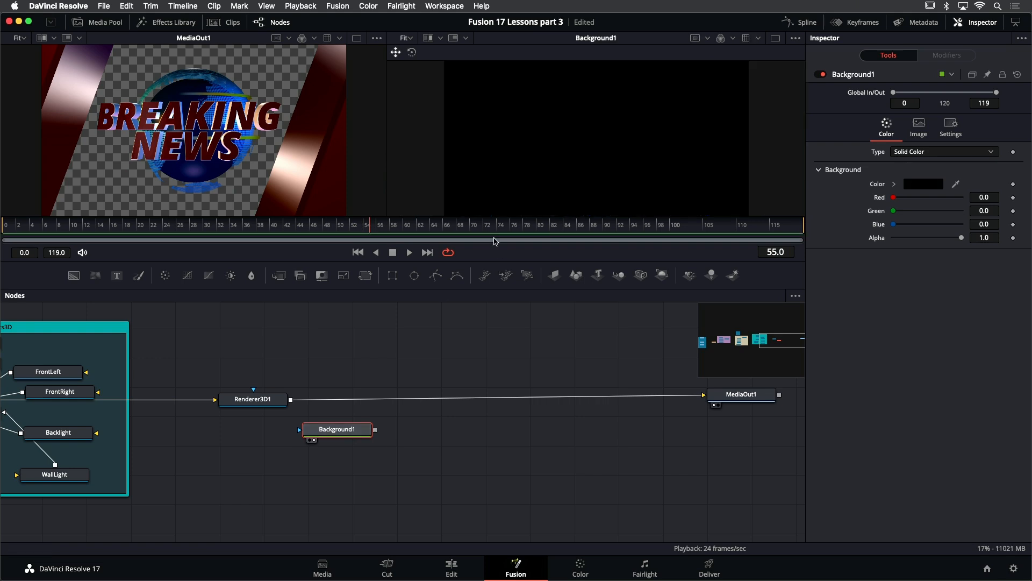
pyautogui.moveTo(501, 261); pyautogui.dragTo(502, 292)
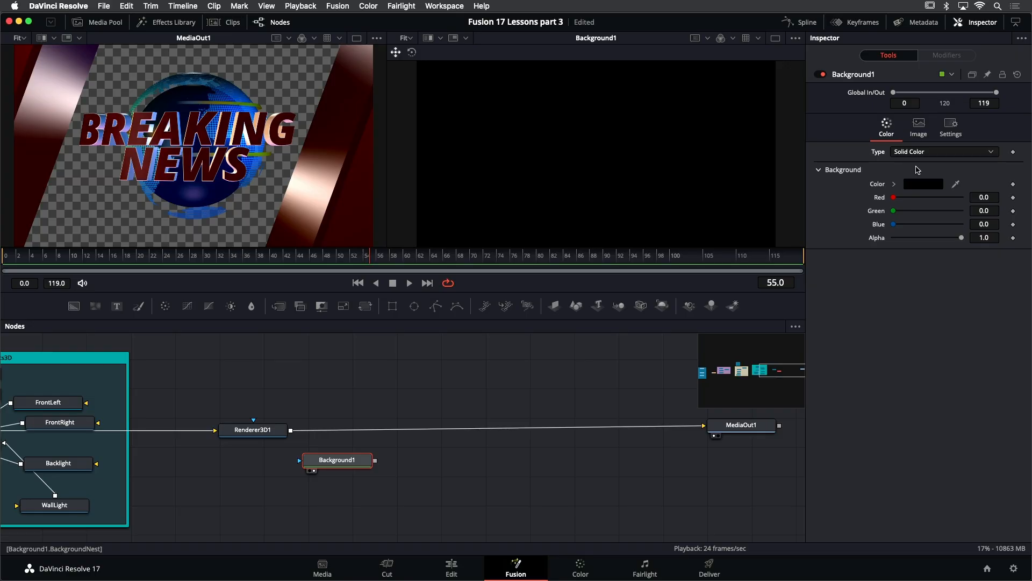
# - Set Background1 to a Gradient running from about the centre (0.49, 0.51) to the upper right (0.93, 0.68)
pyautogui.click(908, 152)
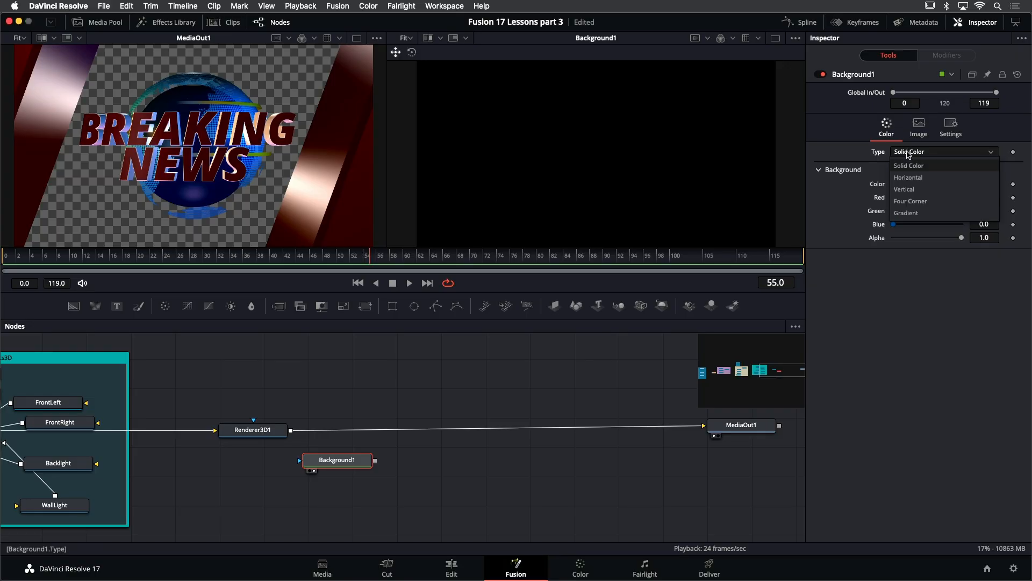
pyautogui.click(911, 213)
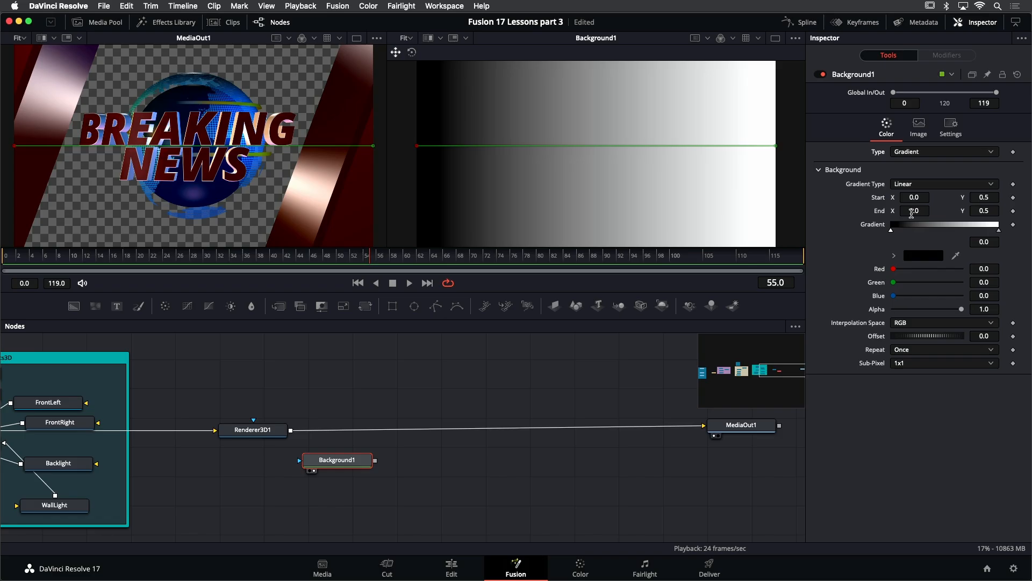
pyautogui.moveTo(418, 149); pyautogui.dragTo(584, 153)
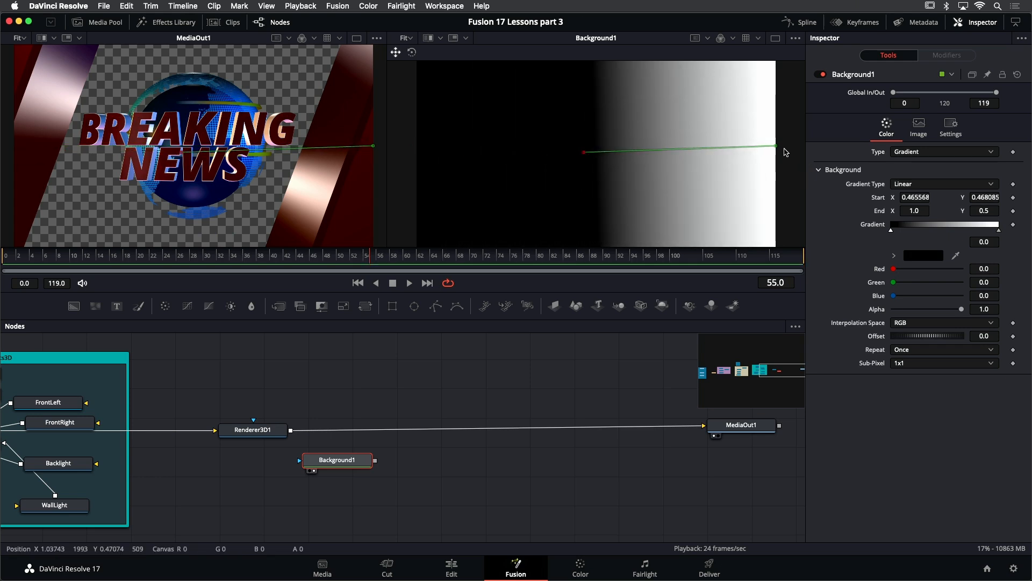
pyautogui.moveTo(776, 146); pyautogui.dragTo(749, 109)
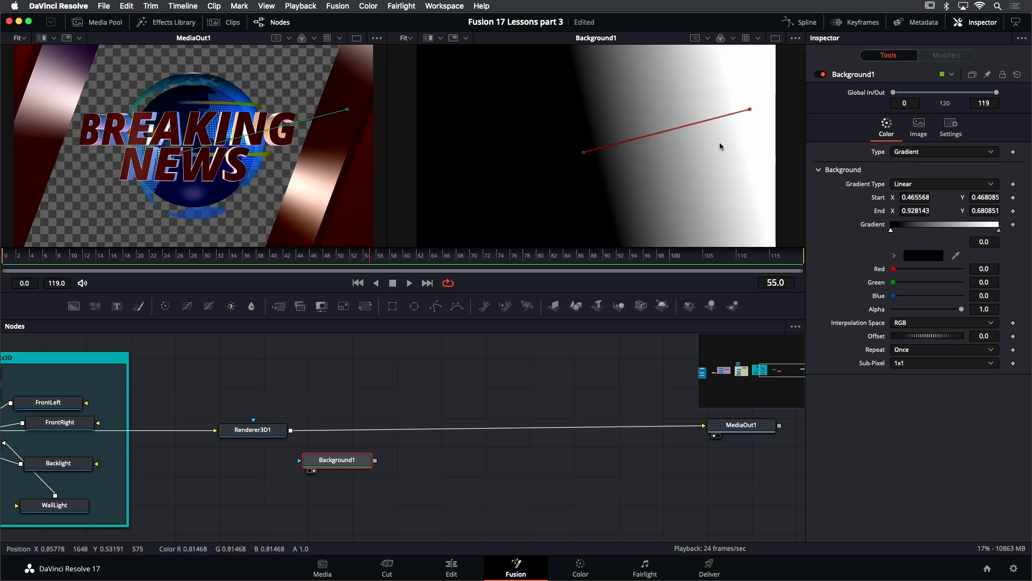
pyautogui.moveTo(586, 152); pyautogui.dragTo(597, 144)
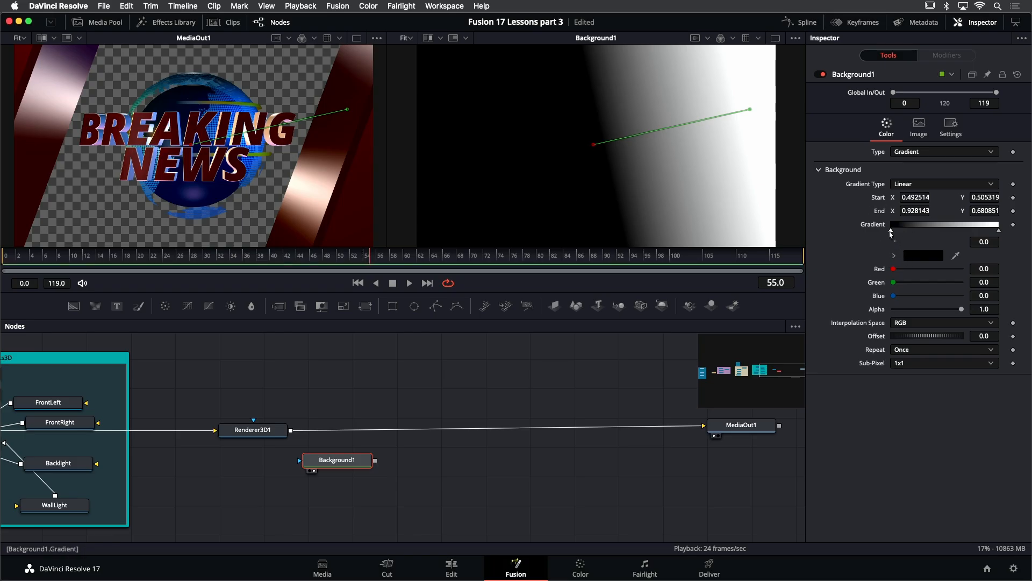
# - Color the gradient's start stop a medium blue and its end stop a dark navy blue
pyautogui.click(893, 256)
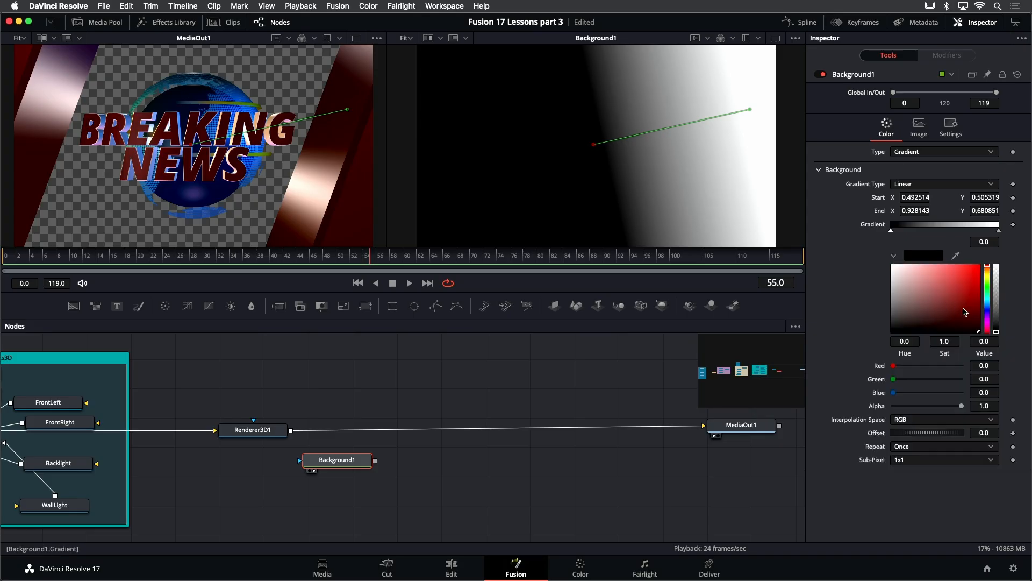
pyautogui.moveTo(988, 306); pyautogui.dragTo(966, 306)
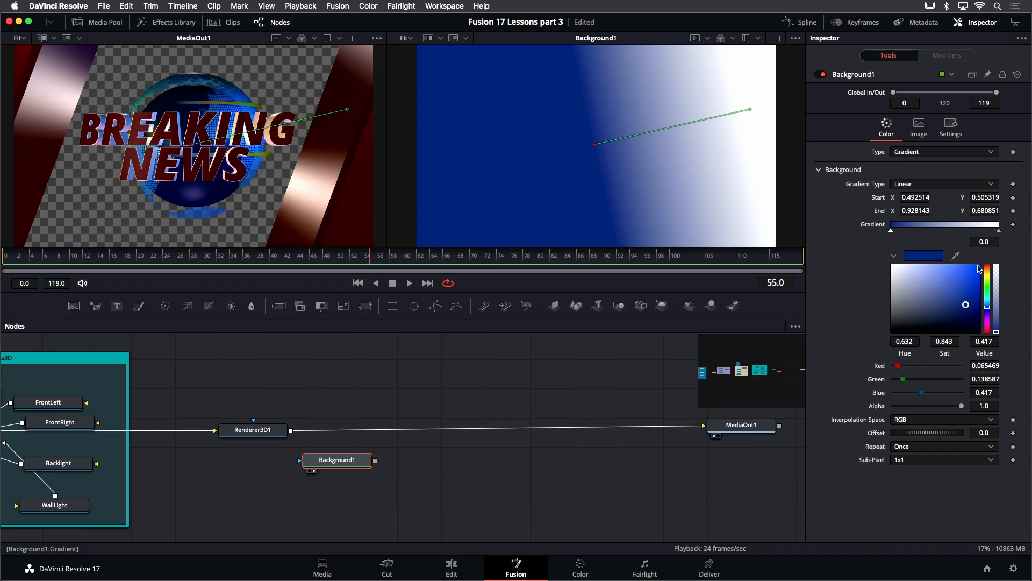
pyautogui.click(999, 231)
pyautogui.moveTo(968, 324); pyautogui.dragTo(970, 328)
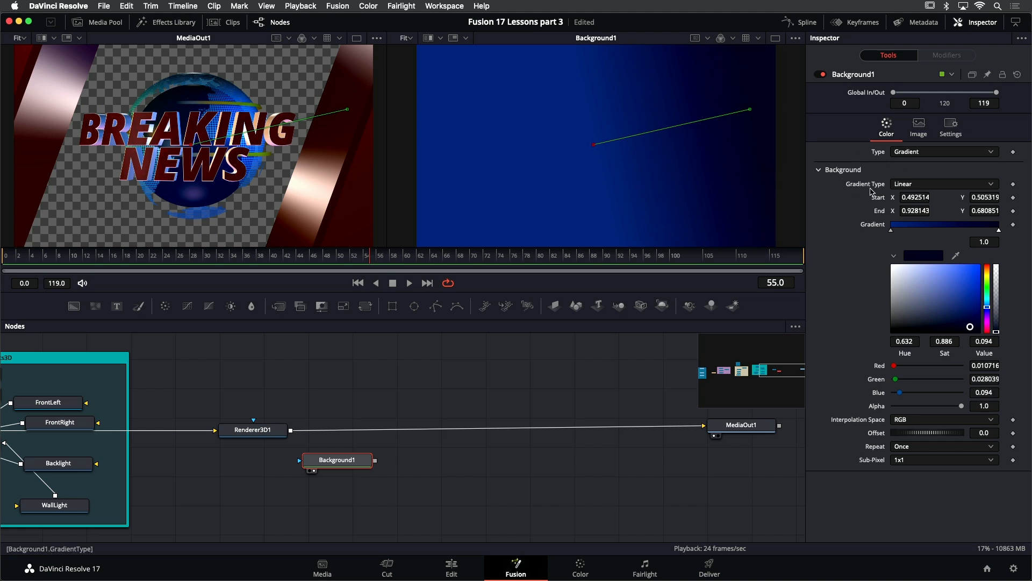
# - Change Background1's Gradient Type to Radial
pyautogui.click(908, 185)
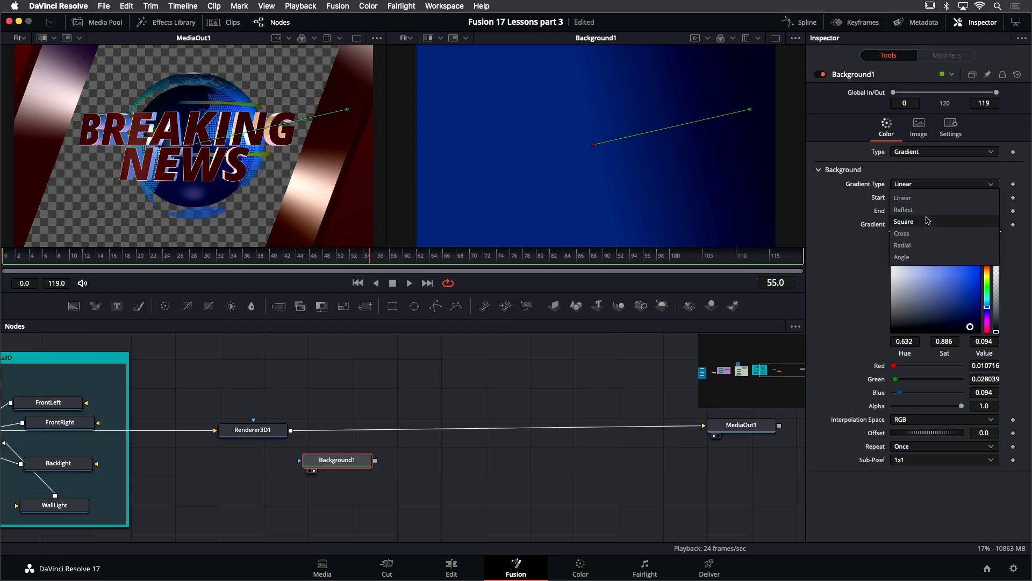
pyautogui.click(914, 244)
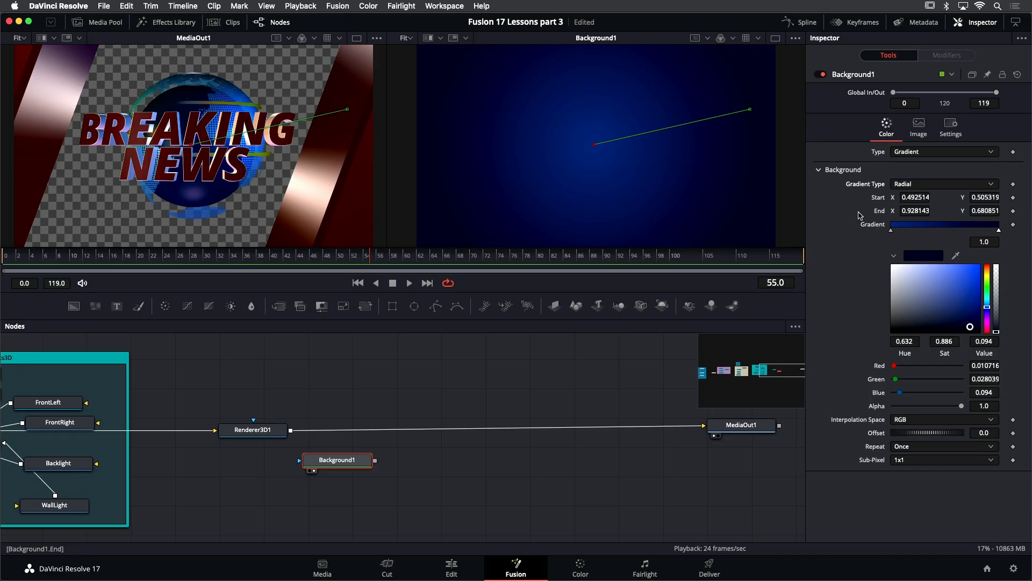
# - Insert a Merge node after Renderer3D1, connect Background1 to it, and swap its inputs so the gradient sits behind the globe
pyautogui.moveTo(337, 460); pyautogui.dragTo(312, 470)
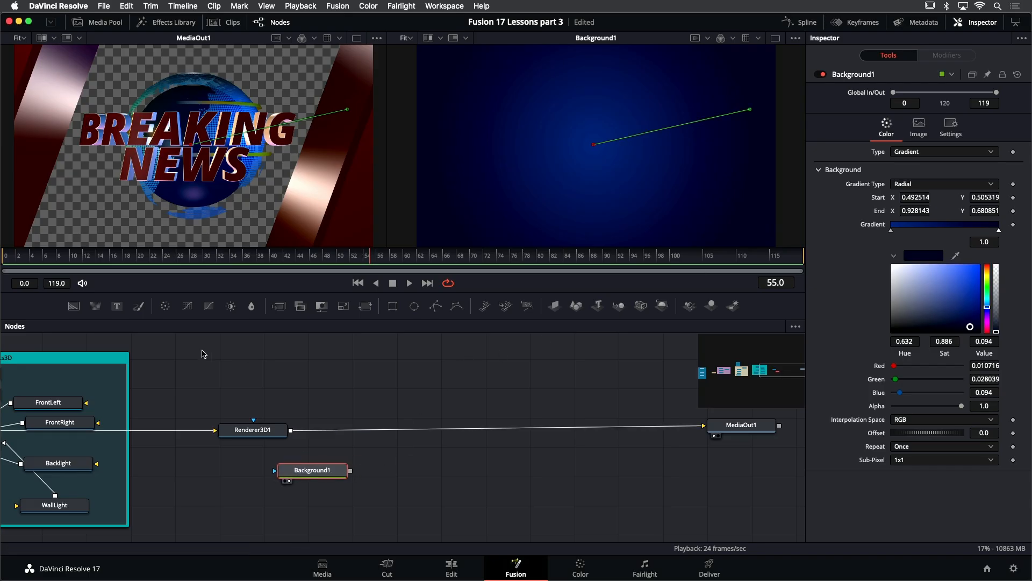
pyautogui.moveTo(279, 305); pyautogui.dragTo(366, 430)
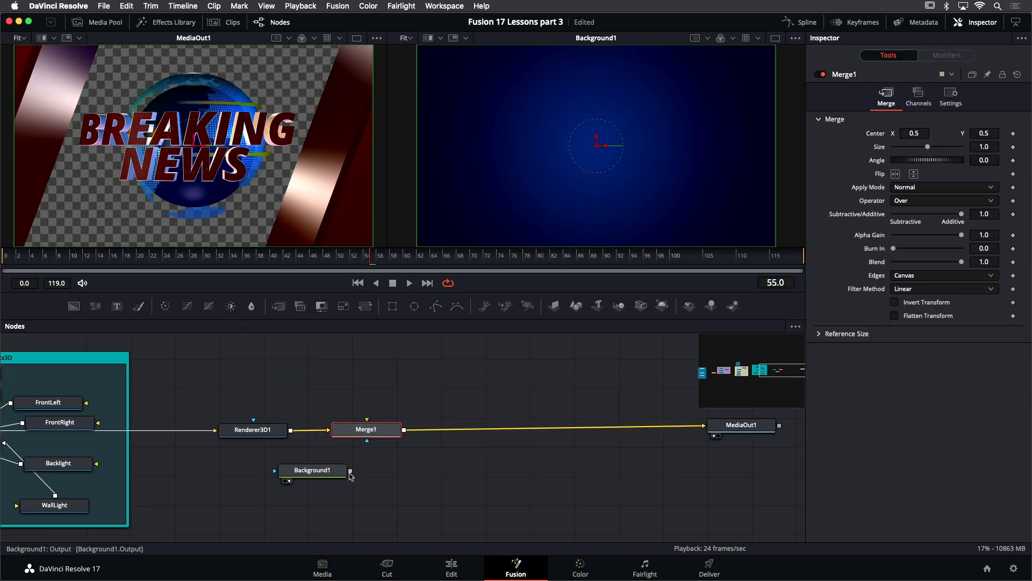
pyautogui.moveTo(351, 470); pyautogui.dragTo(378, 483)
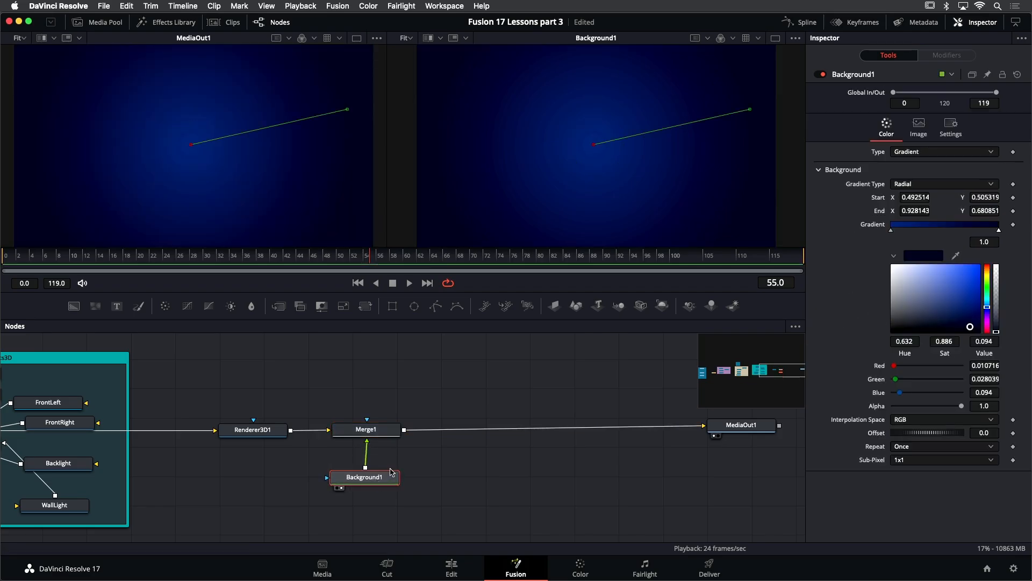
pyautogui.click(375, 433)
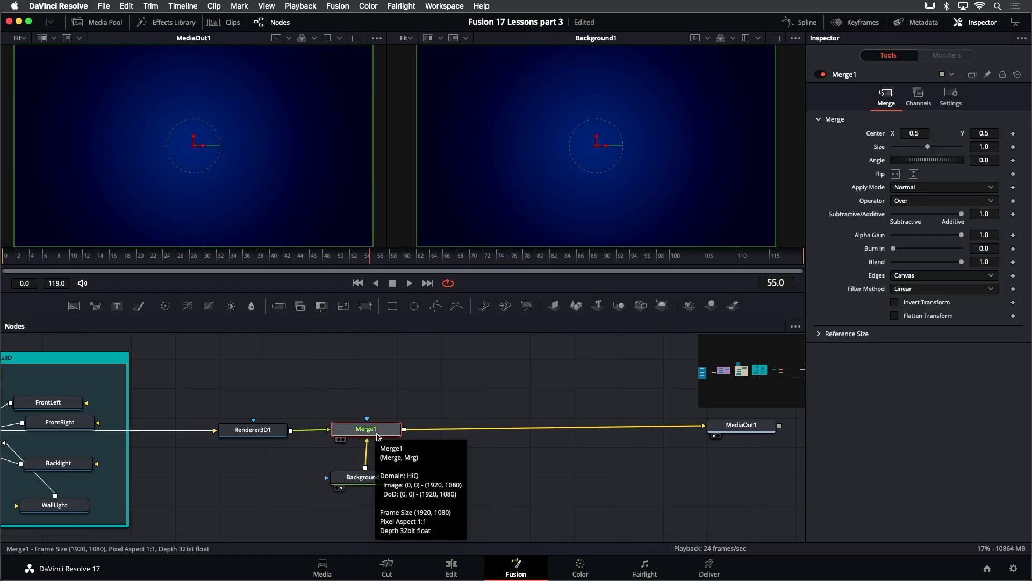
pyautogui.hotkey('ctrl', 't')
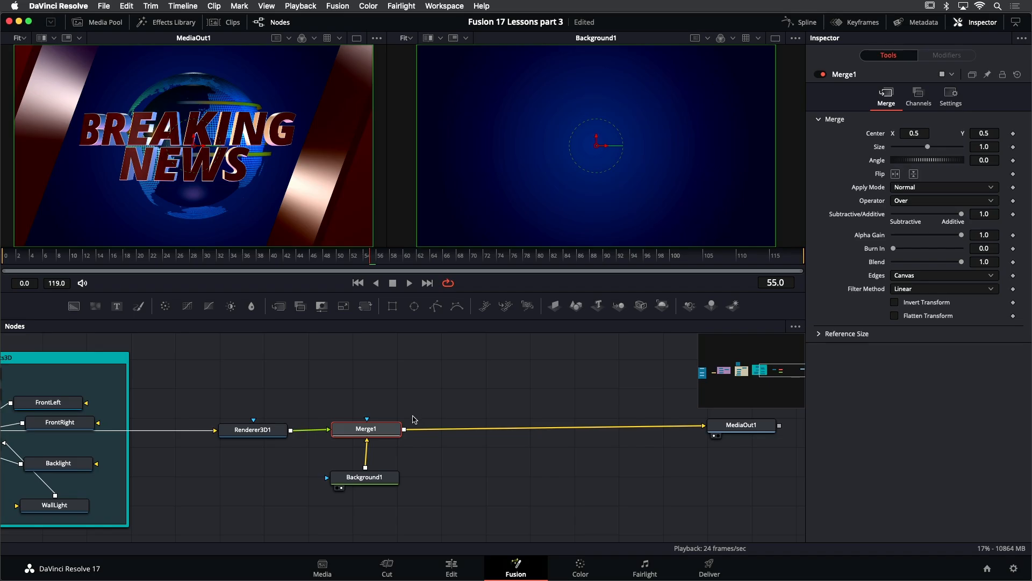
# - Brighten Background1's blue start color slightly
pyautogui.click(384, 477)
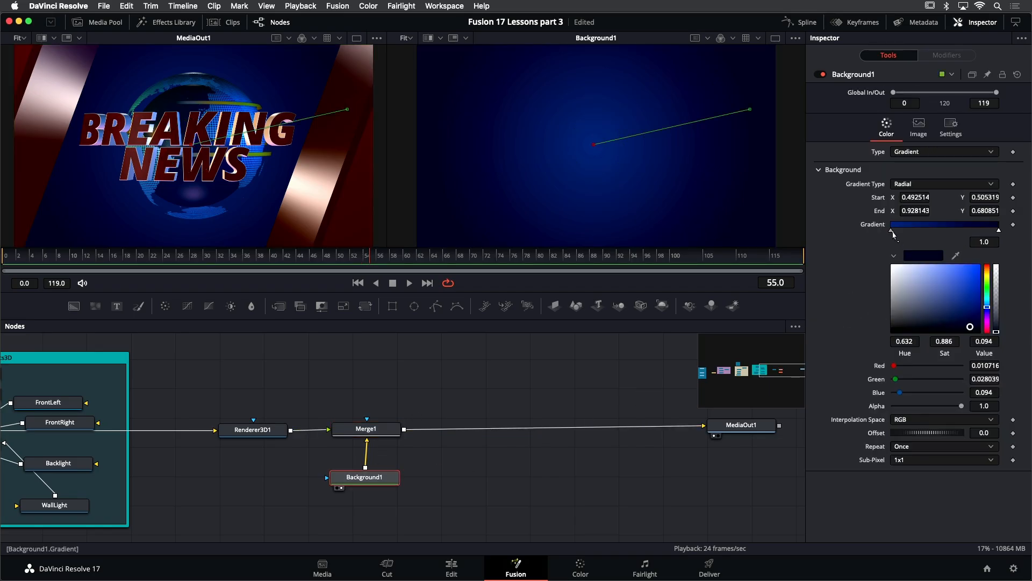
pyautogui.click(891, 231)
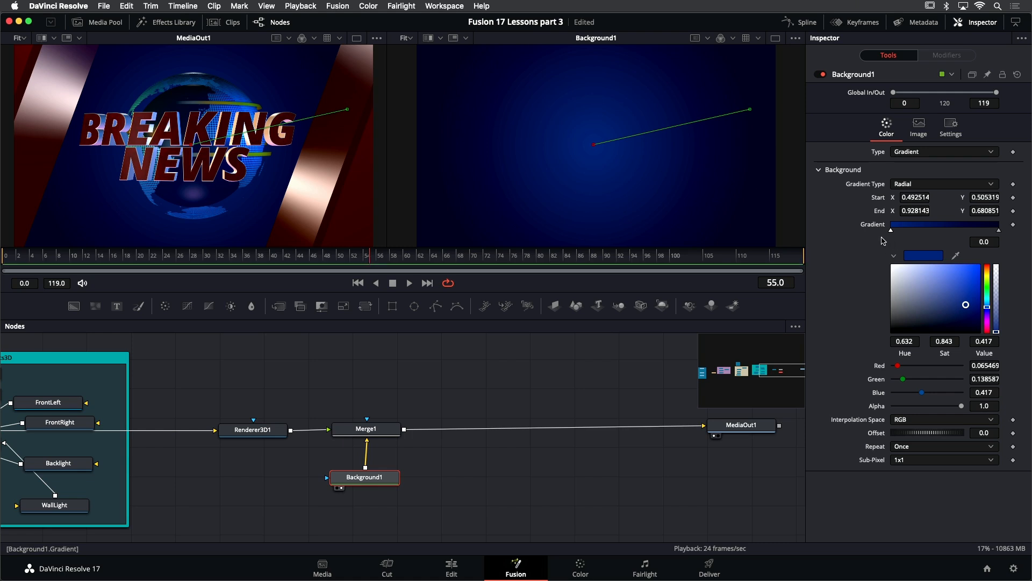
pyautogui.moveTo(966, 307); pyautogui.dragTo(963, 304)
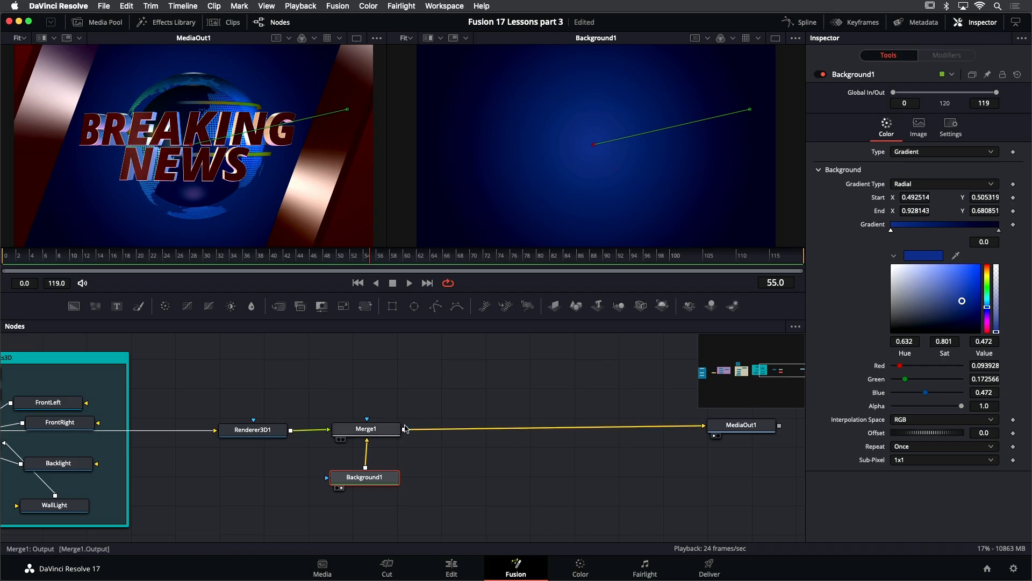
# - Add a second Background node, view it in the second viewer, and set its solid color to a pink-magenta
pyautogui.moveTo(74, 305); pyautogui.dragTo(454, 389)
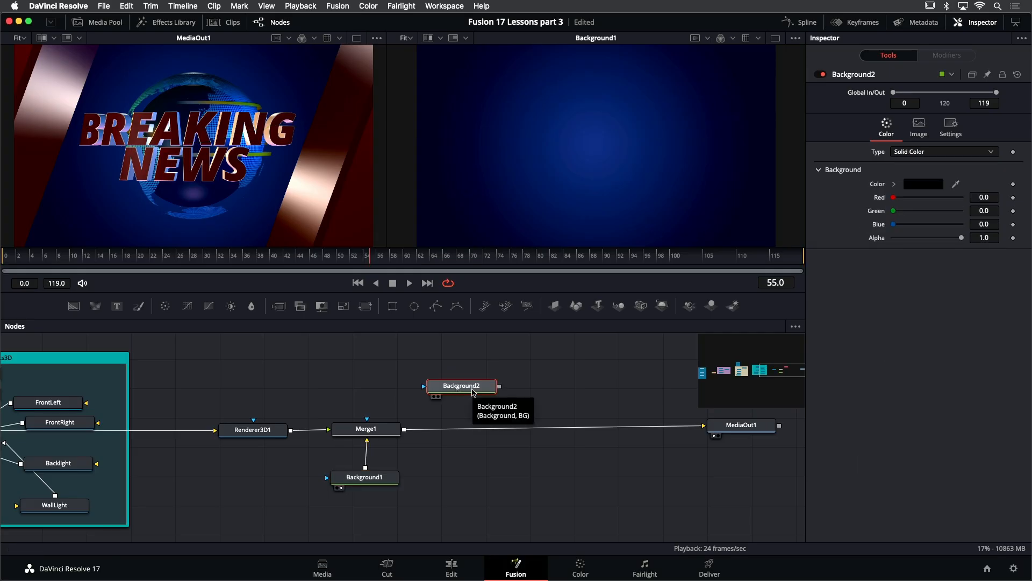
pyautogui.press('2')
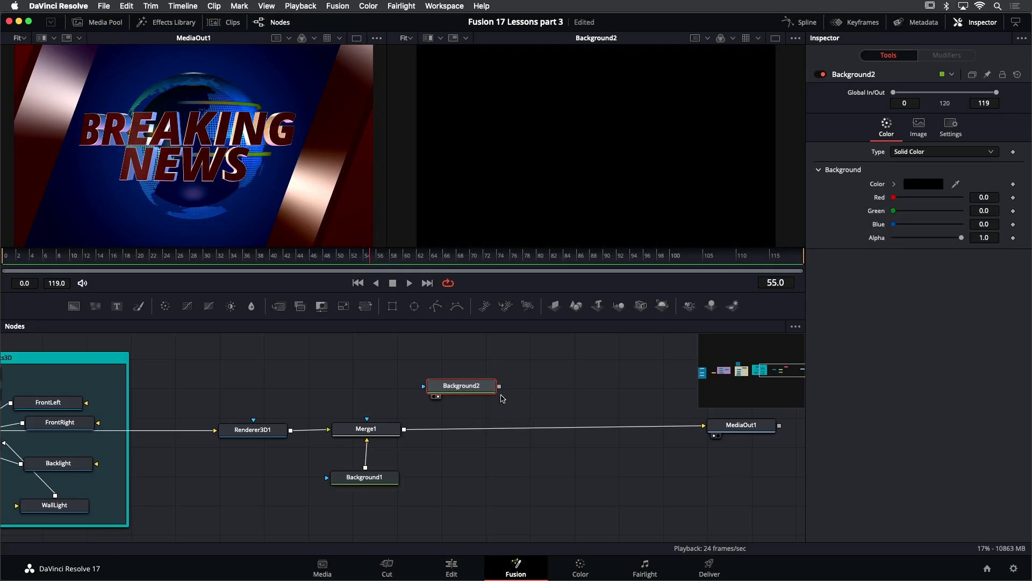
pyautogui.click(894, 184)
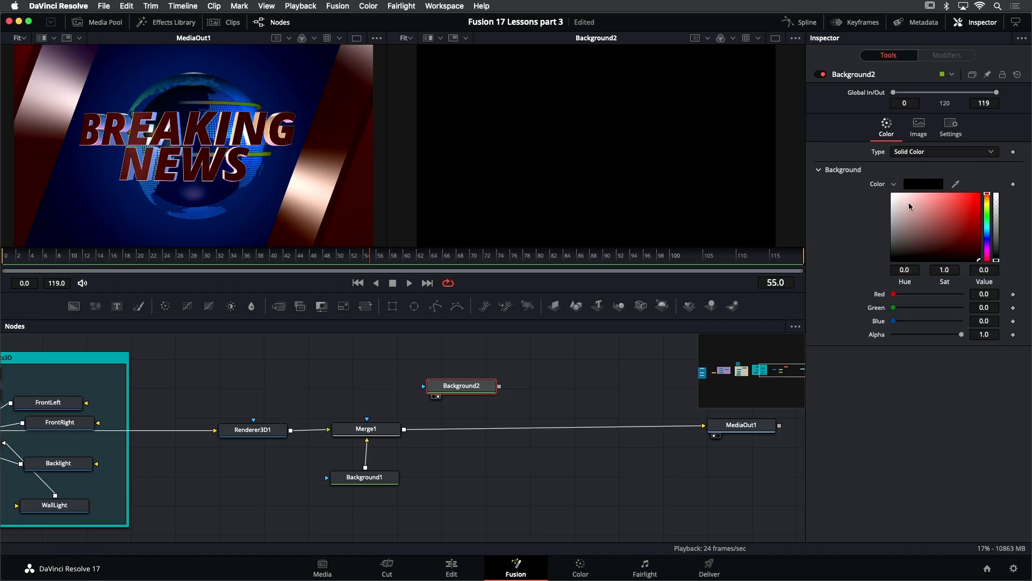
pyautogui.moveTo(988, 252); pyautogui.dragTo(988, 252)
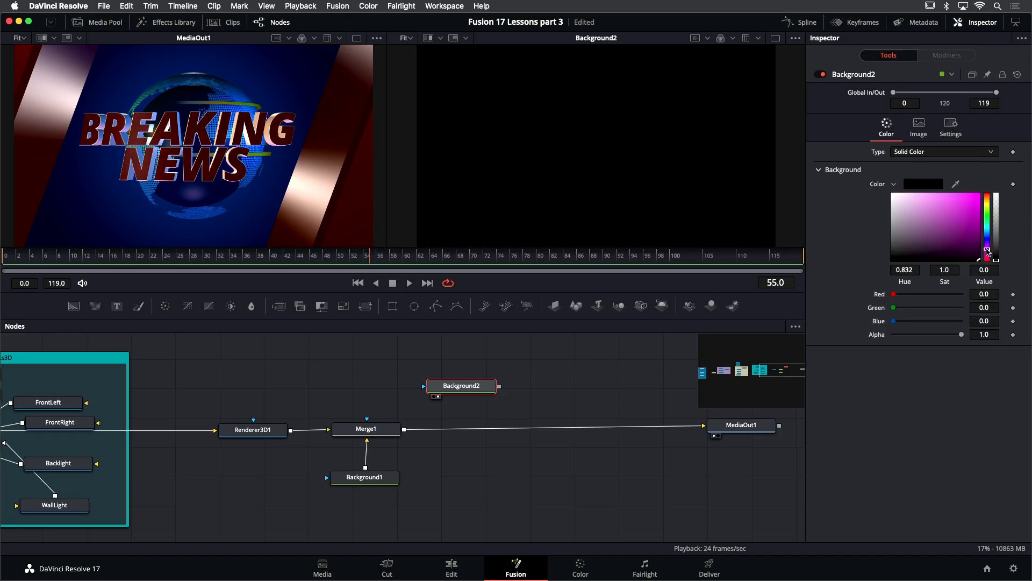
pyautogui.click(932, 199)
pyautogui.moveTo(988, 252); pyautogui.dragTo(988, 255)
pyautogui.click(935, 201)
pyautogui.moveTo(935, 201); pyautogui.dragTo(939, 222)
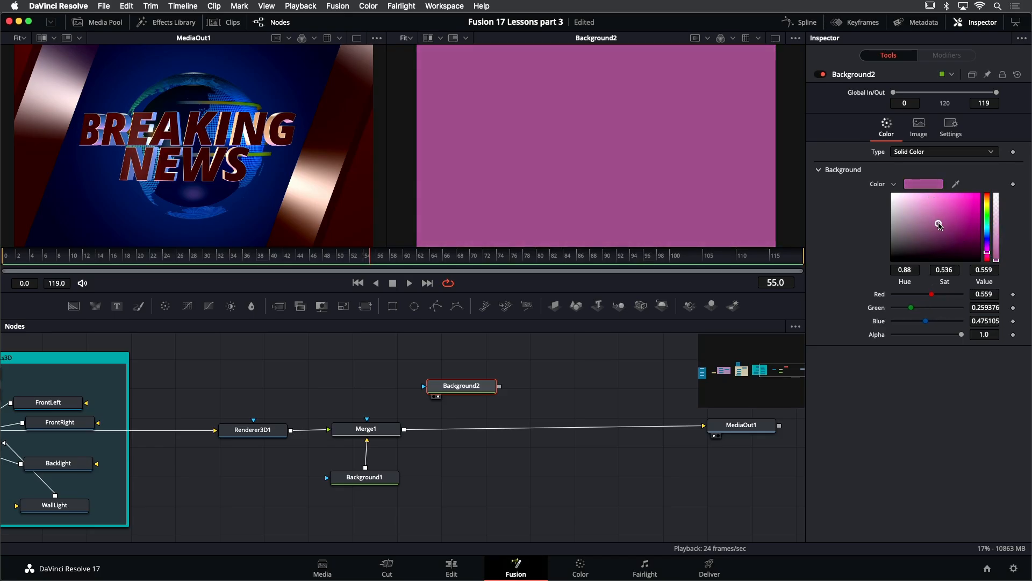
# - Add an Ellipse mask to Background2 and merge Background2 over the composite with a new Merge node
pyautogui.click(414, 306)
pyautogui.moveTo(499, 356); pyautogui.dragTo(405, 433)
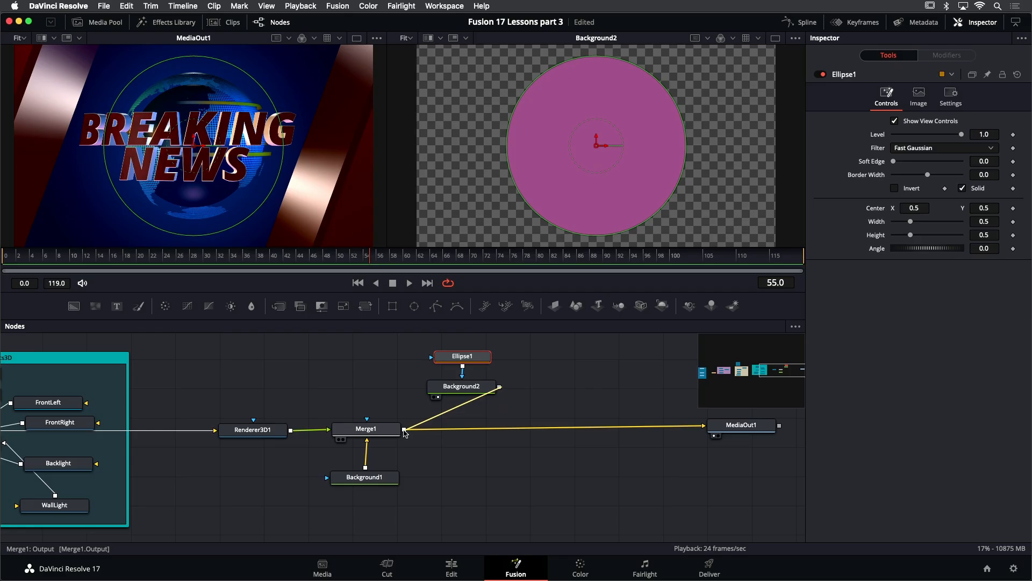
pyautogui.moveTo(405, 433); pyautogui.dragTo(405, 433)
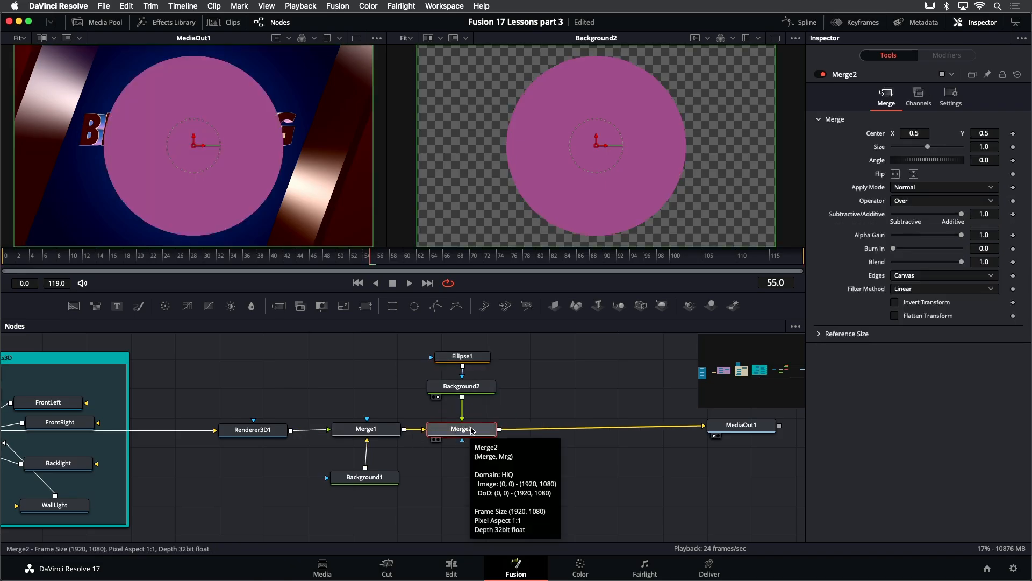
# - Set the ellipse's Soft Edge to 0.2, flatten its height to about 0.28, and move its center to about (0.40, 0.41)
pyautogui.click(475, 357)
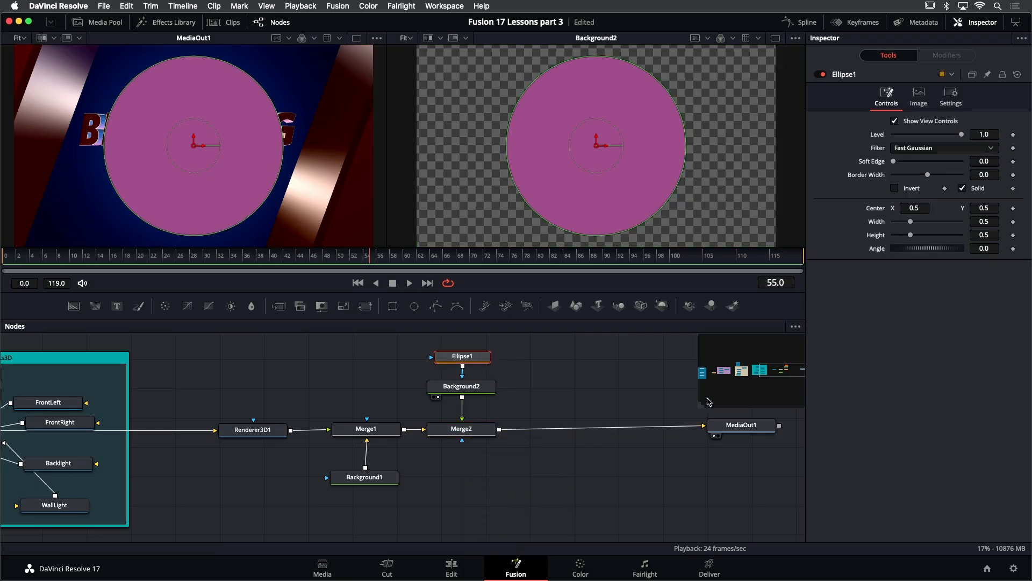
pyautogui.moveTo(894, 163); pyautogui.dragTo(967, 171)
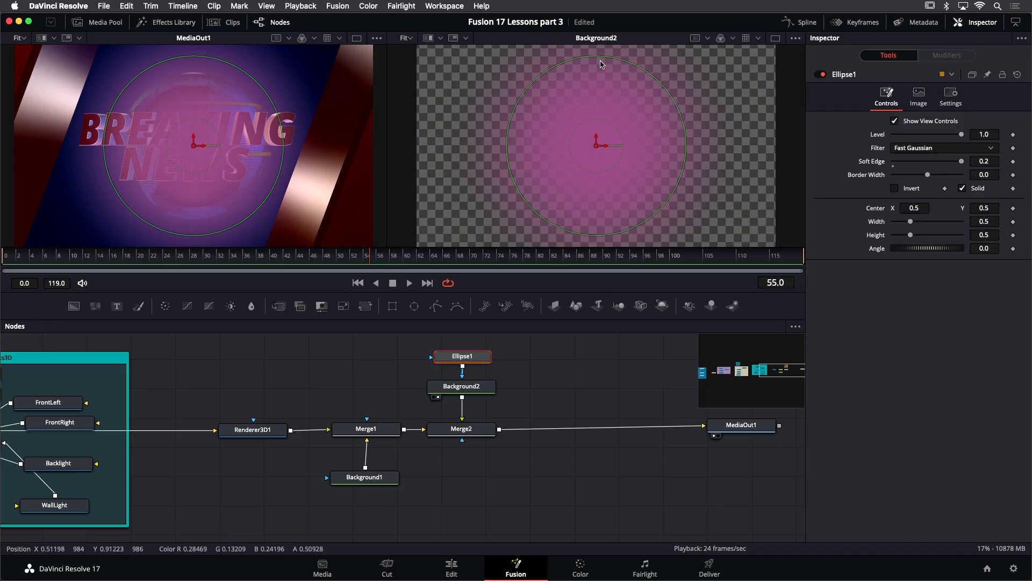
pyautogui.moveTo(603, 57); pyautogui.dragTo(604, 101)
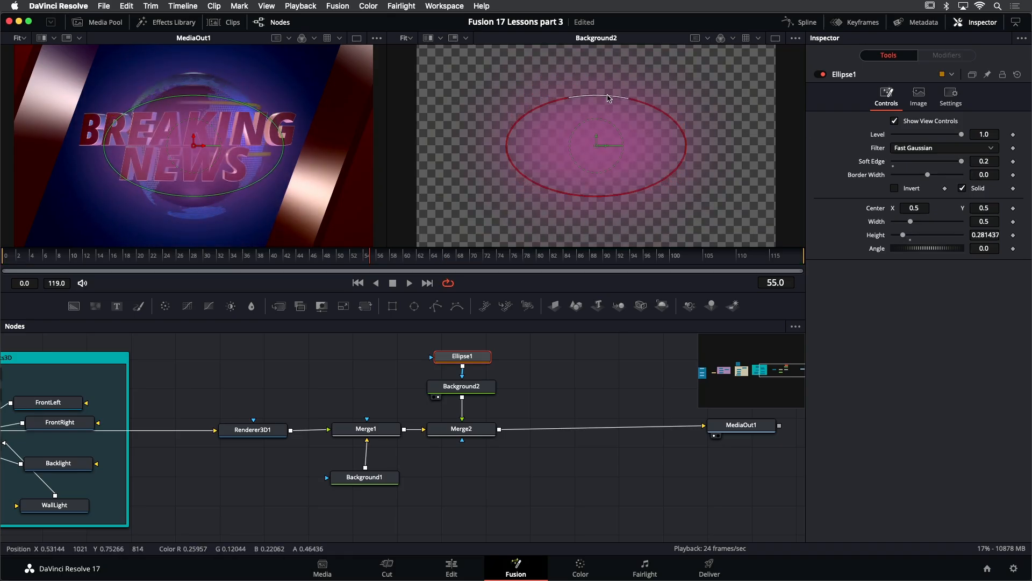
pyautogui.moveTo(598, 149); pyautogui.dragTo(563, 164)
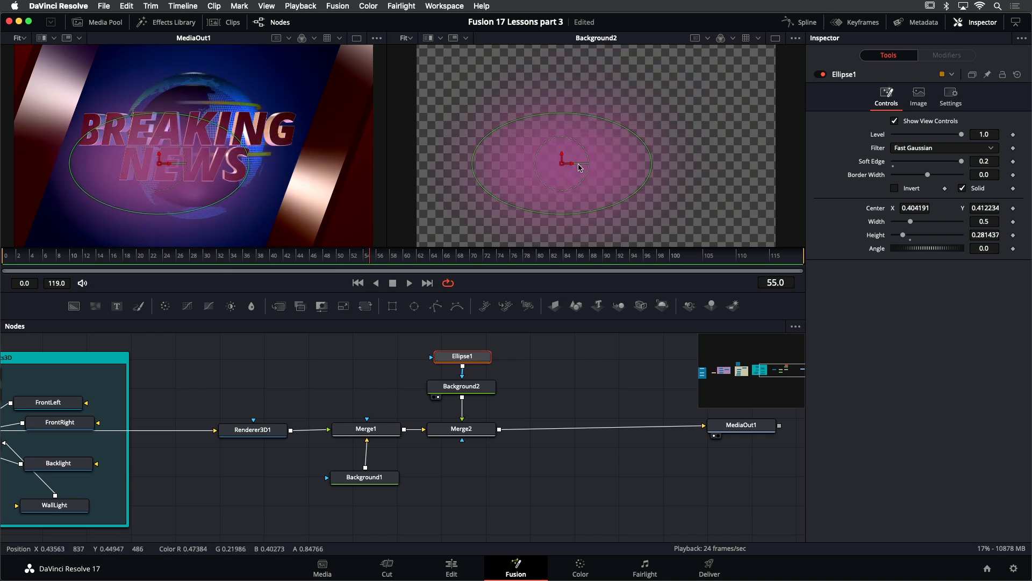
# - Lower Merge2's Alpha Gain to about 0.23 and its Blend to about 0.5
pyautogui.click(477, 433)
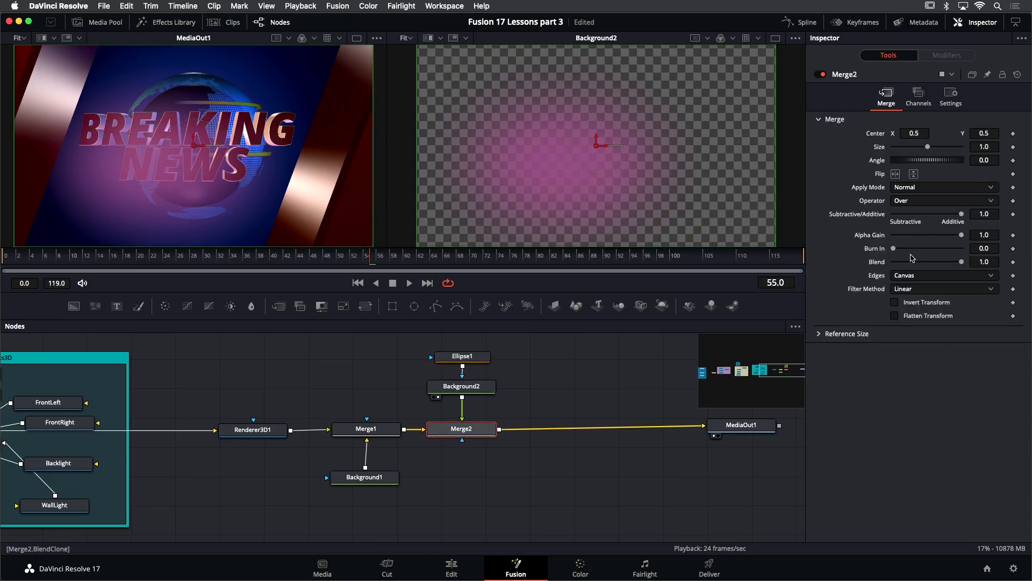
pyautogui.click(916, 188)
pyautogui.moveTo(961, 235); pyautogui.dragTo(932, 245)
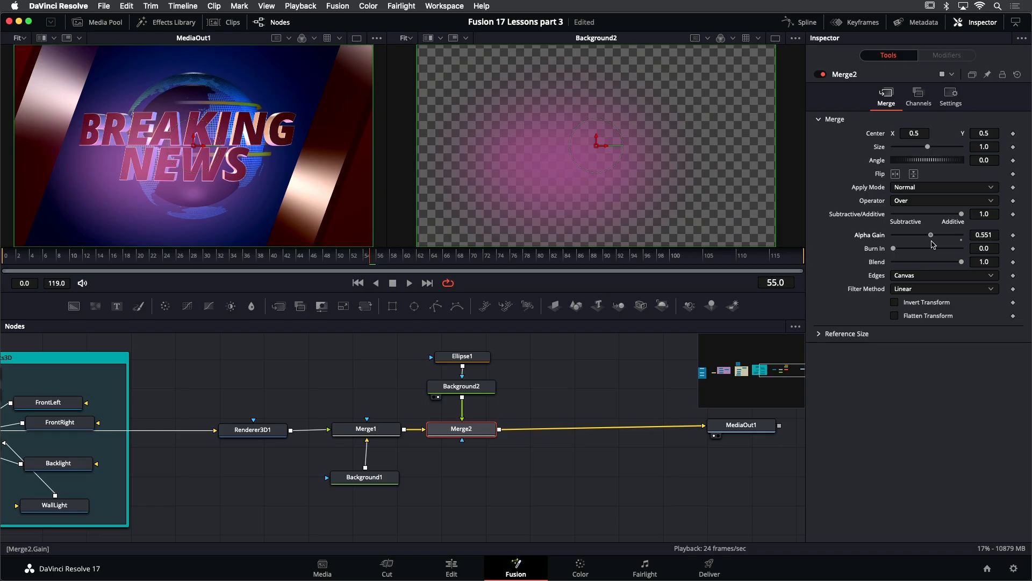
pyautogui.moveTo(933, 244); pyautogui.dragTo(926, 265)
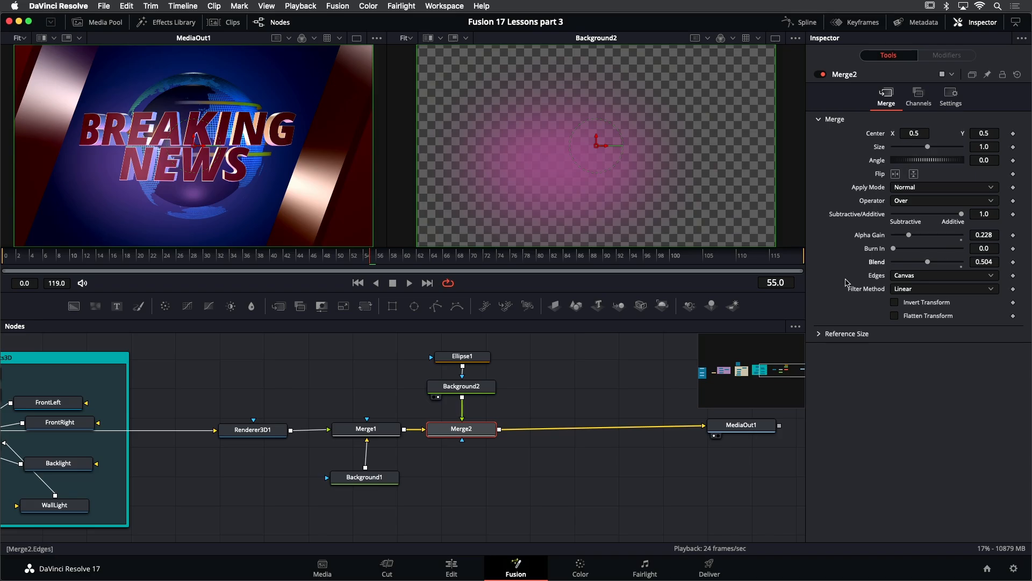
# - Insert a Glow node between Merge2 and MediaOut1 and set its Apply Mode to Threshold
pyautogui.moveTo(375, 259); pyautogui.dragTo(417, 265)
pyautogui.hscroll(10, 419, 382)
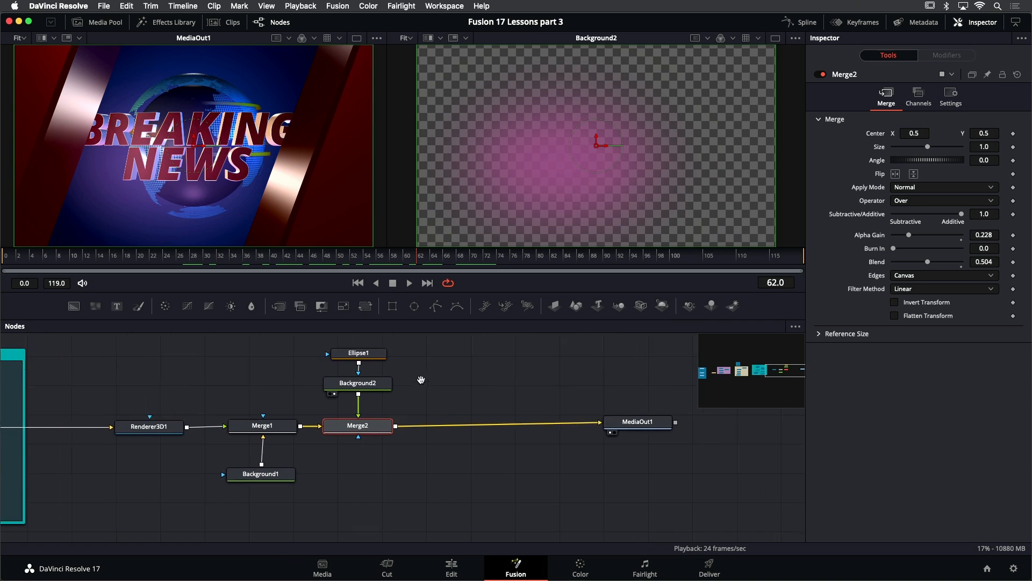
pyautogui.moveTo(487, 415); pyautogui.dragTo(703, 414)
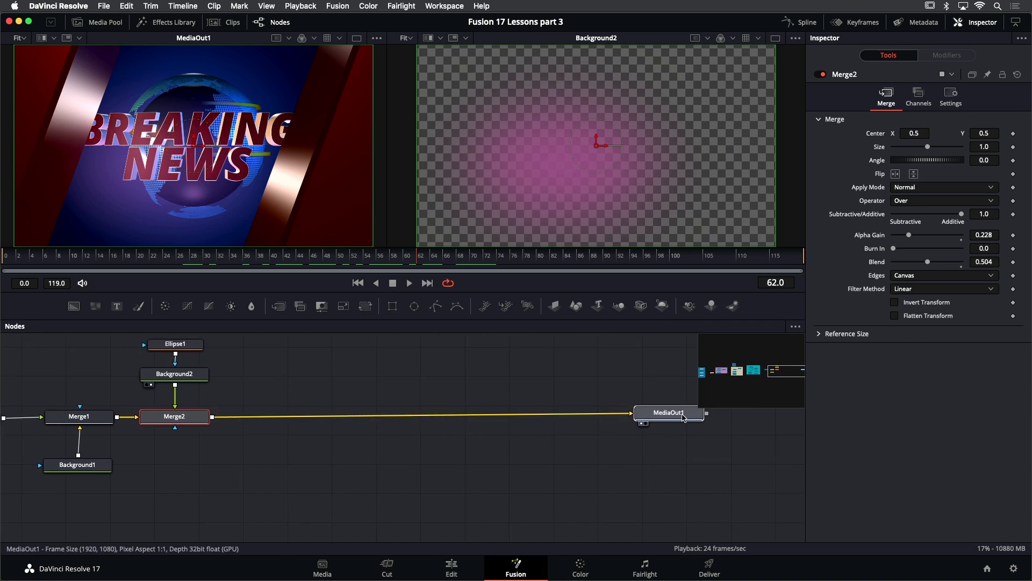
pyautogui.click(207, 417)
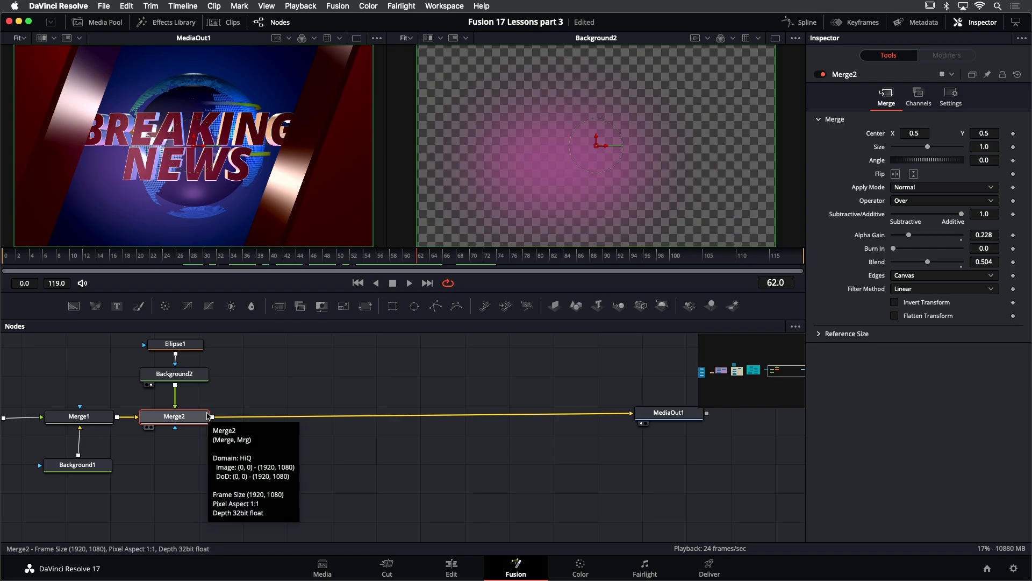
pyautogui.hotkey('shift', 'space')
pyautogui.write('und')
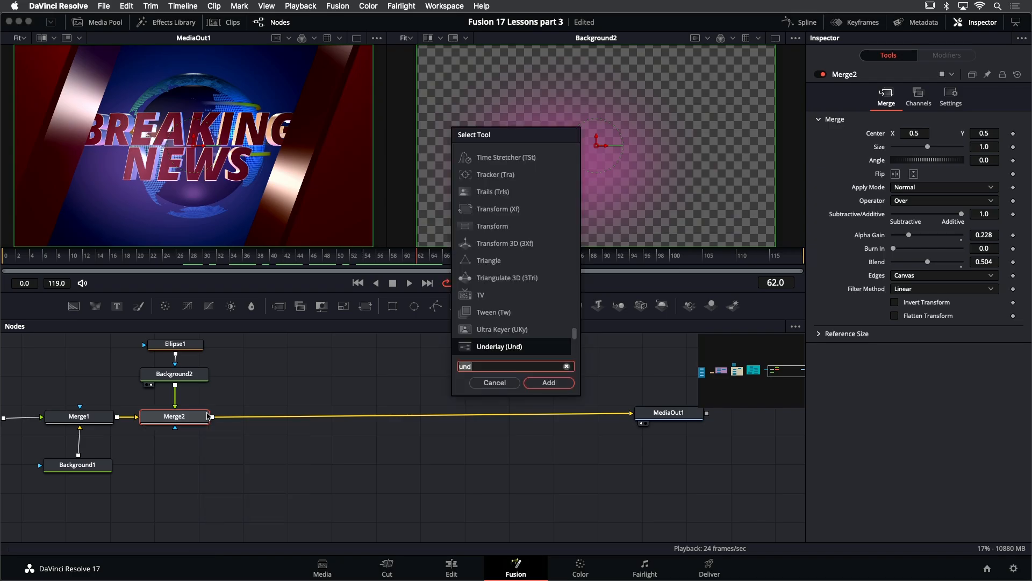
pyautogui.press('BackSpace')
pyautogui.press('BackSpace')
pyautogui.press('BackSpace')
pyautogui.write('glow')
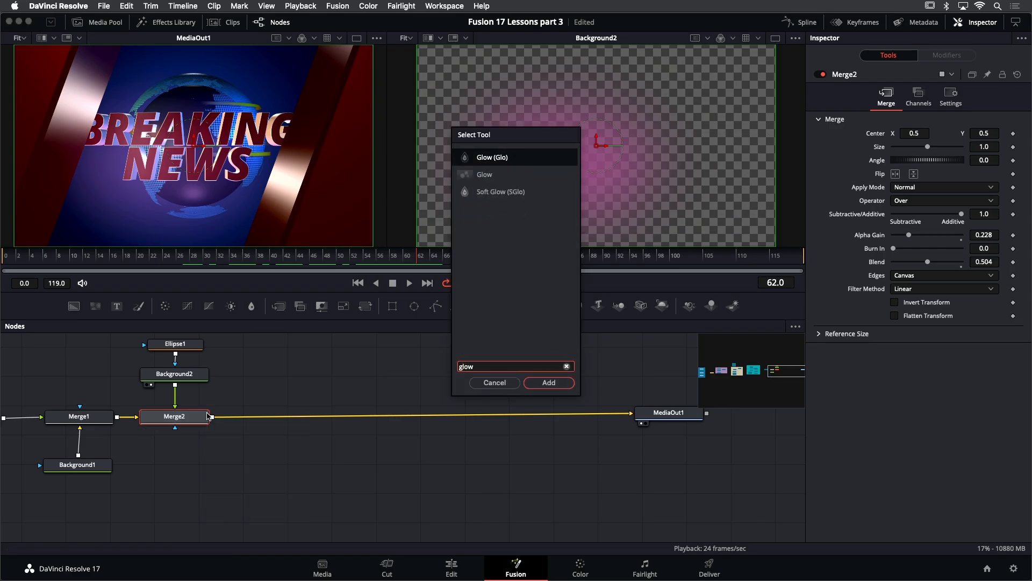
pyautogui.press('Return')
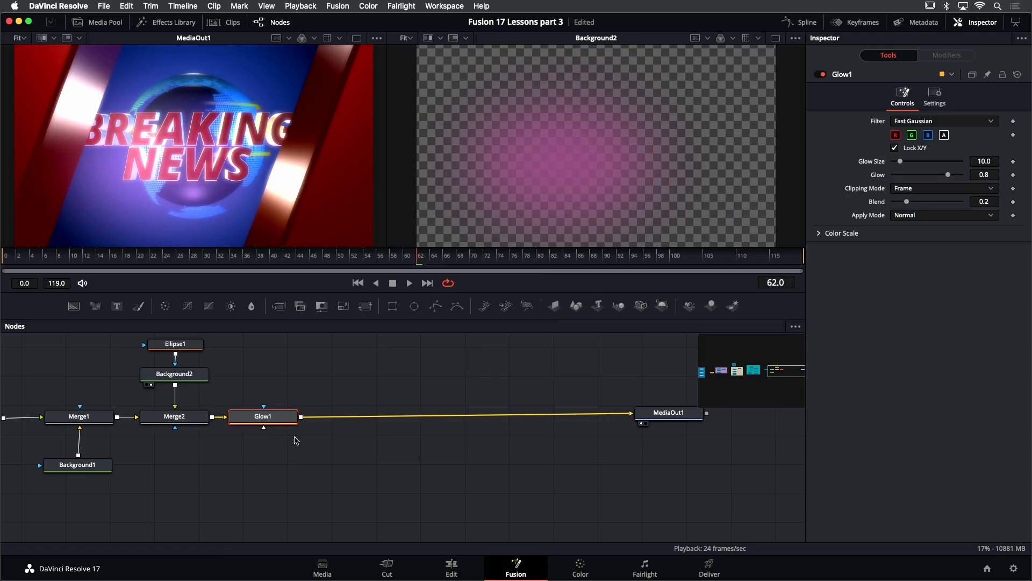
pyautogui.click(908, 216)
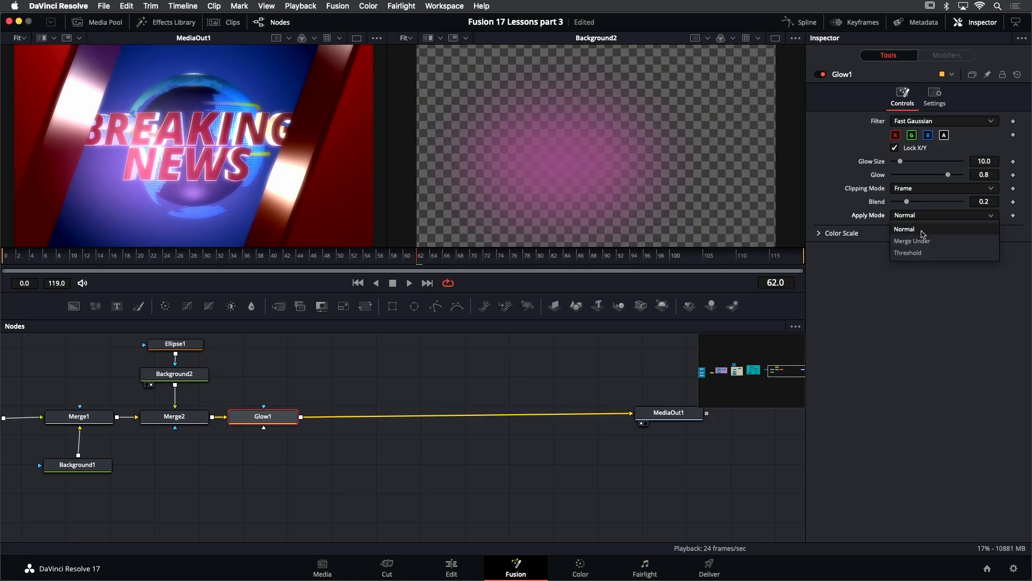
pyautogui.click(914, 252)
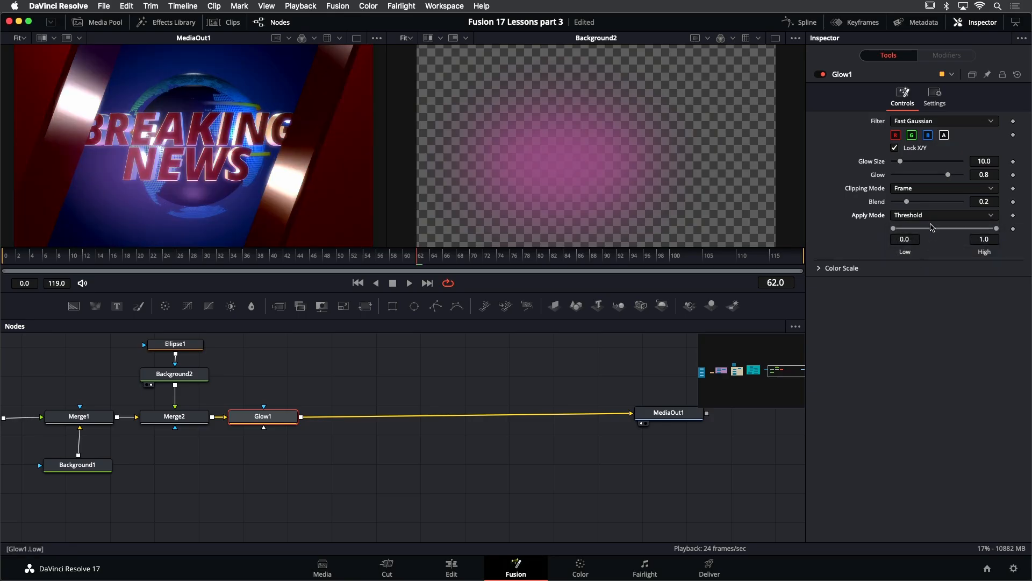
# - Set Glow1's Glow amount to about 0.43 and toggle the node off and on to compare
pyautogui.moveTo(948, 176); pyautogui.dragTo(943, 179)
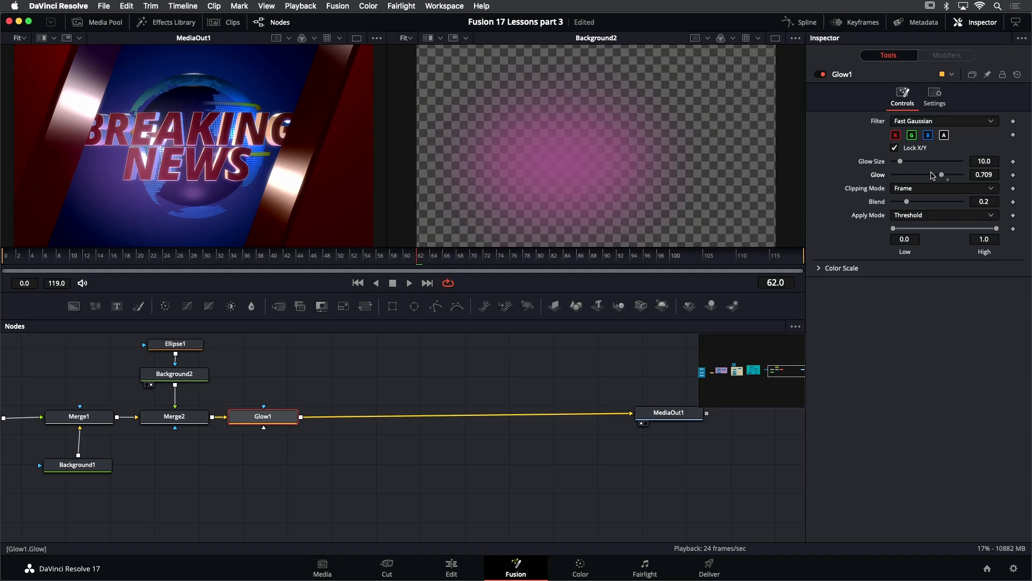
pyautogui.moveTo(941, 177); pyautogui.dragTo(923, 176)
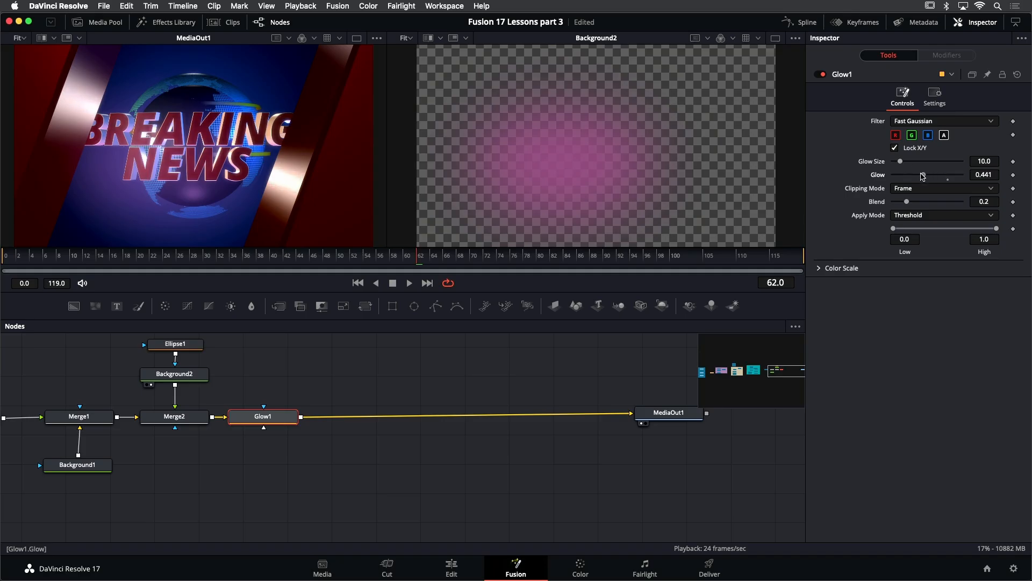
pyautogui.click(820, 75)
pyautogui.click(822, 75)
pyautogui.click(822, 75)
pyautogui.click(822, 76)
pyautogui.click(823, 75)
pyautogui.click(822, 76)
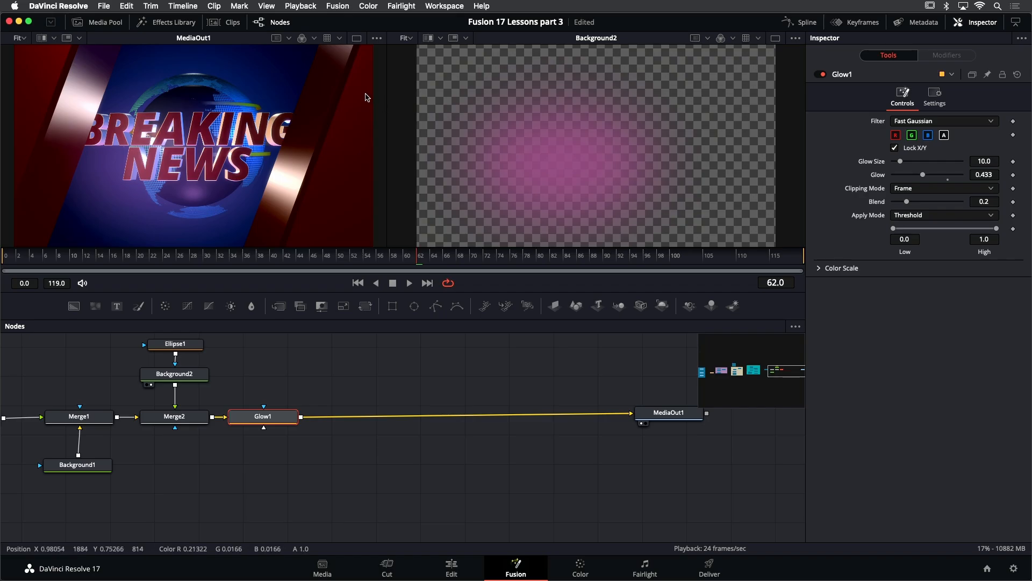
# - Switch to a single viewer layout and enlarge the viewer area
pyautogui.click(356, 39)
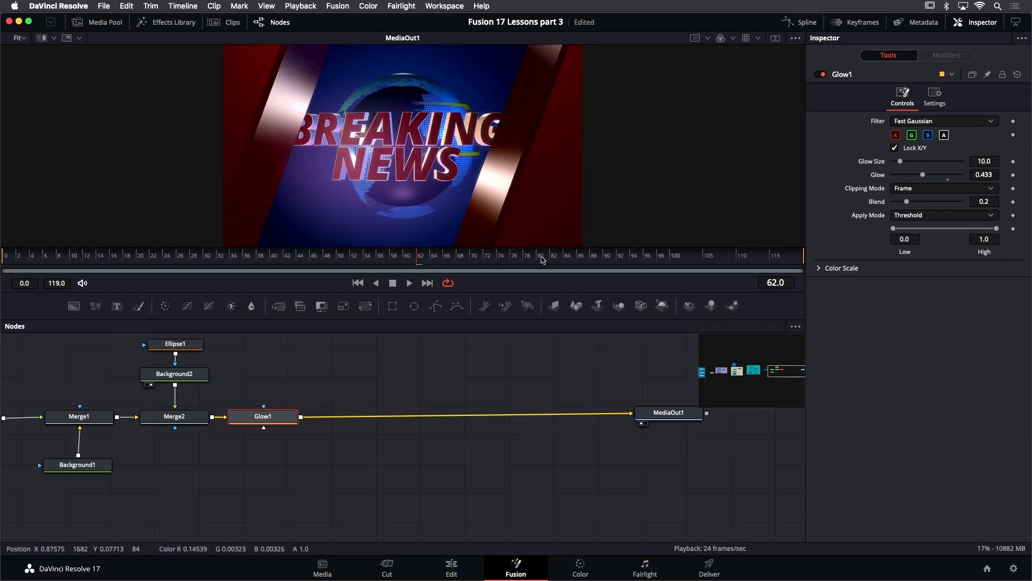
pyautogui.moveTo(548, 292); pyautogui.dragTo(560, 343)
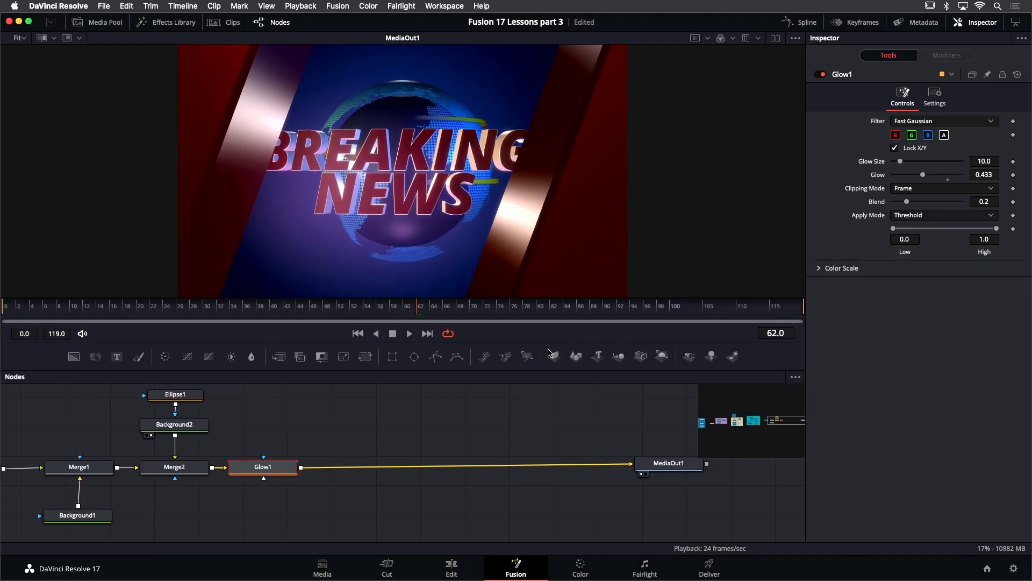
pyautogui.moveTo(282, 468); pyautogui.dragTo(285, 466)
# - Toggle Glow1 off and on to compare the composite with and without it
pyautogui.click(822, 75)
pyautogui.click(823, 75)
pyautogui.click(822, 75)
pyautogui.click(822, 75)
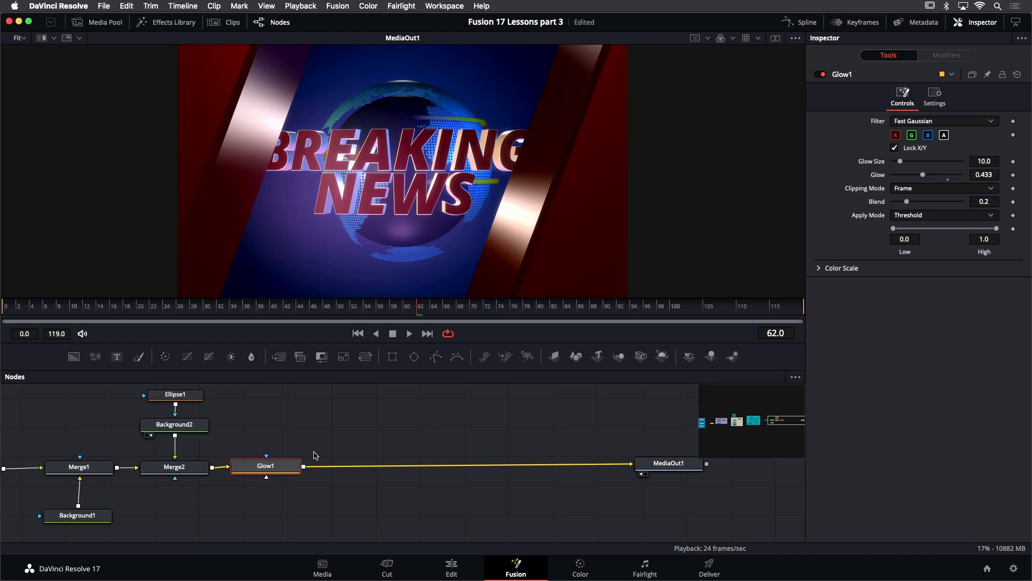
# - Insert a Soft Glow node after Glow1 and set its Threshold to about 0.47 and Gain to about 0.35
pyautogui.hotkey('shift', 'space')
pyautogui.write('glowsoft')
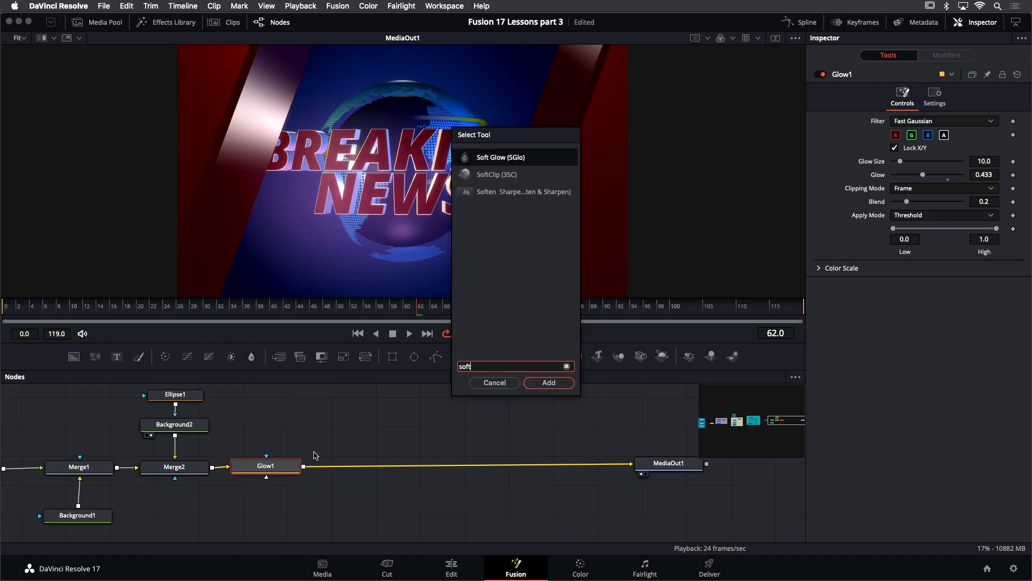
pyautogui.press('Return')
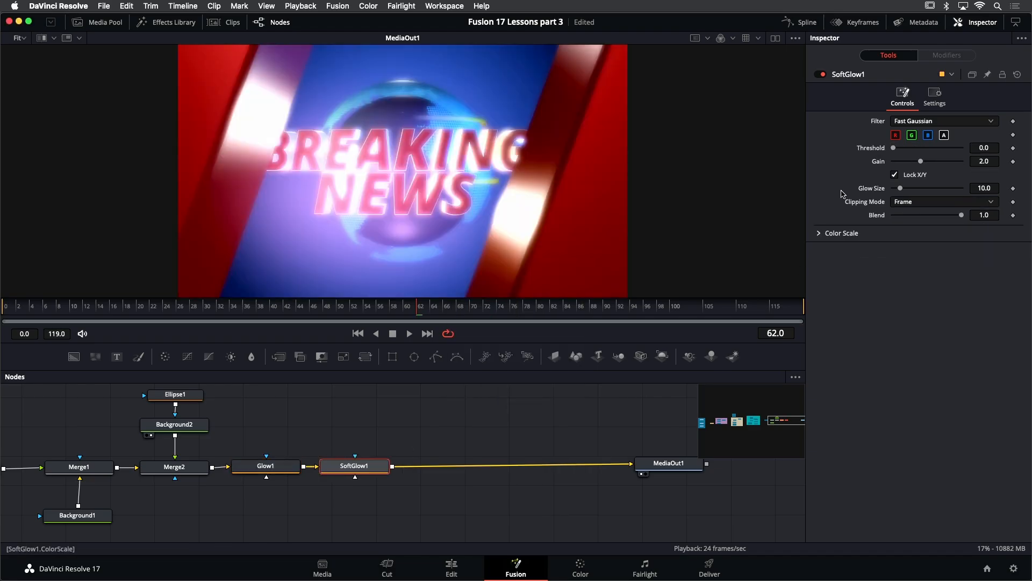
pyautogui.moveTo(895, 150)
pyautogui.mouseDown()
pyautogui.moveTo(929, 155)
pyautogui.moveTo(902, 164)
pyautogui.mouseUp()
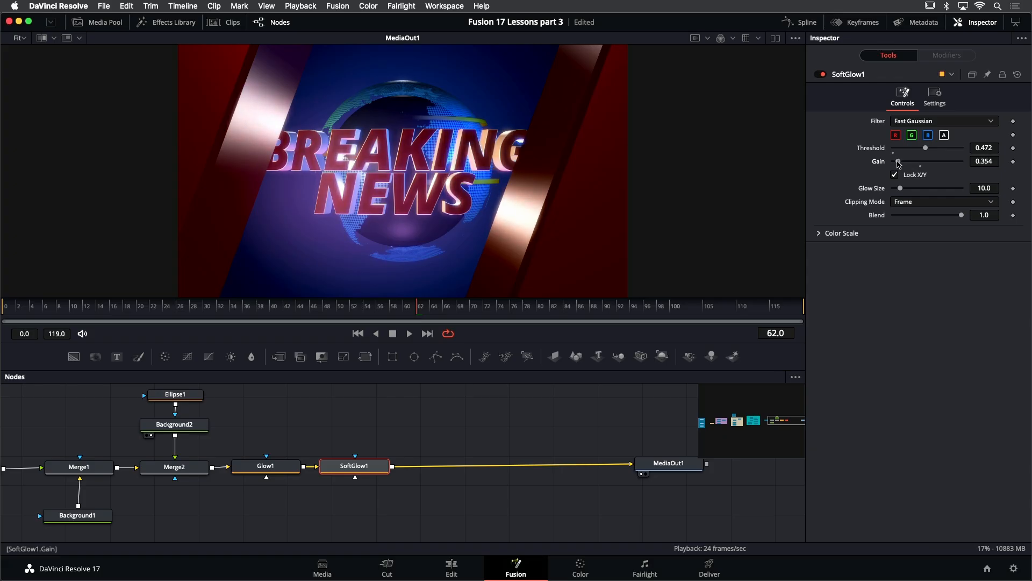
# - Toggle SoftGlow1 off and on to compare the result
pyautogui.click(821, 75)
pyautogui.click(821, 75)
pyautogui.click(821, 74)
pyautogui.click(821, 74)
pyautogui.click(821, 74)
pyautogui.click(821, 74)
# - Add a Brightness Contrast node after SoftGlow1 and set its Gamma to 0.75
pyautogui.hotkey('shift', 'space')
pyautogui.write('soft')
pyautogui.press('BackSpace')
pyautogui.press('BackSpace')
pyautogui.press('BackSpace')
pyautogui.press('BackSpace')
pyautogui.write('bri')
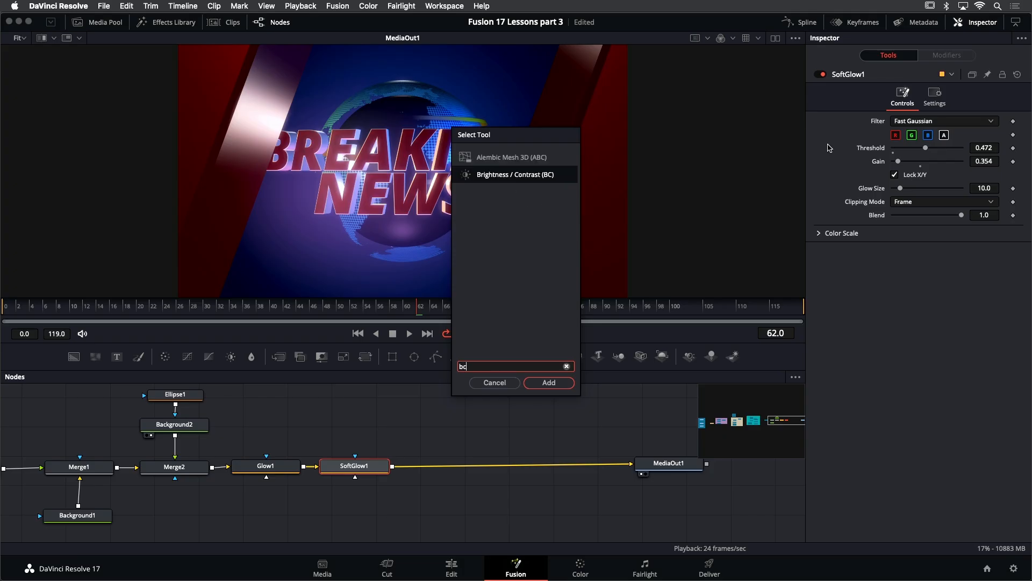
pyautogui.press('Return')
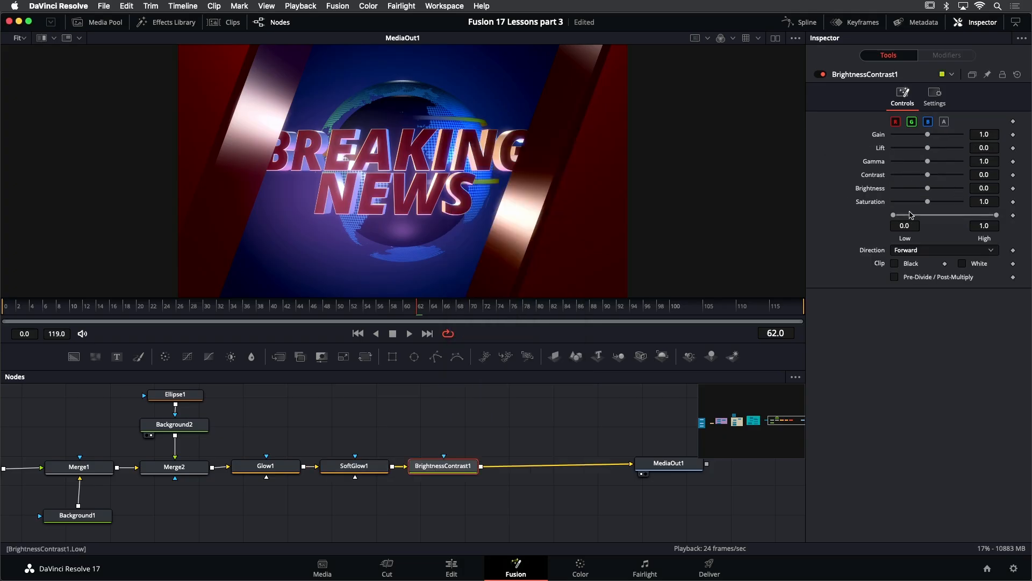
pyautogui.moveTo(926, 161); pyautogui.dragTo(919, 161)
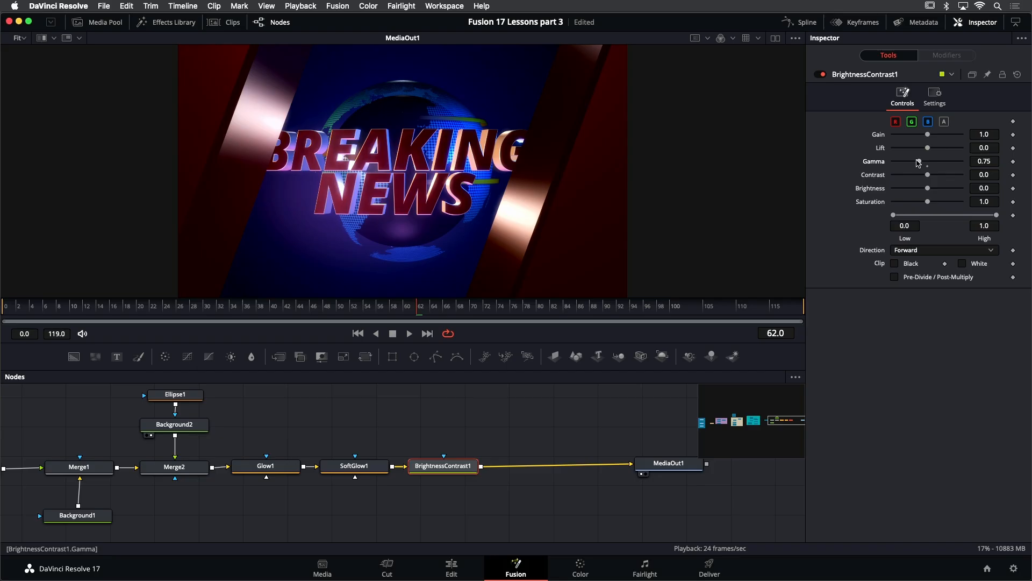
# - Scrub the timeline to preview the animation
pyautogui.moveTo(43, 311); pyautogui.dragTo(387, 336)
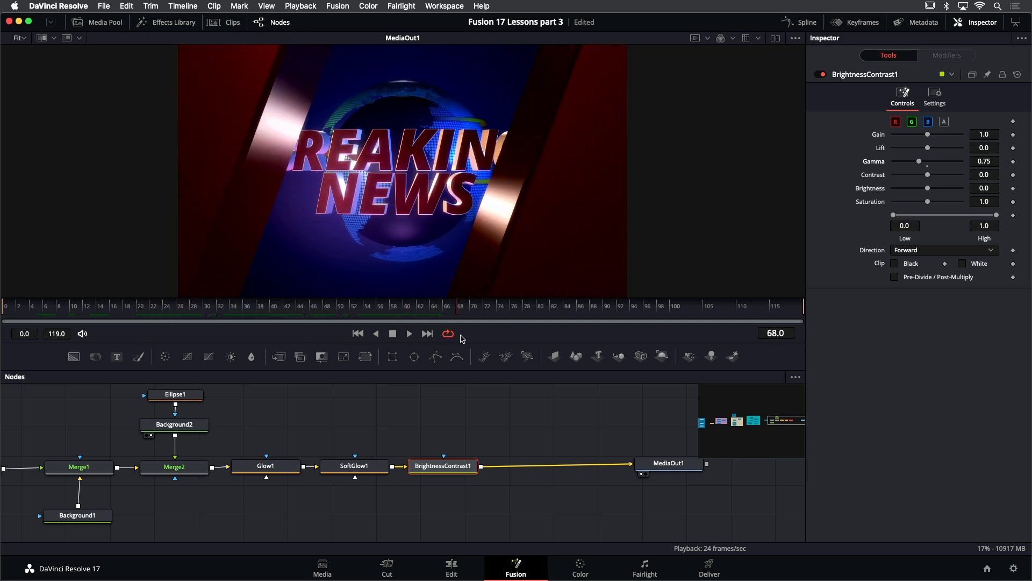
pyautogui.moveTo(503, 343); pyautogui.dragTo(299, 335)
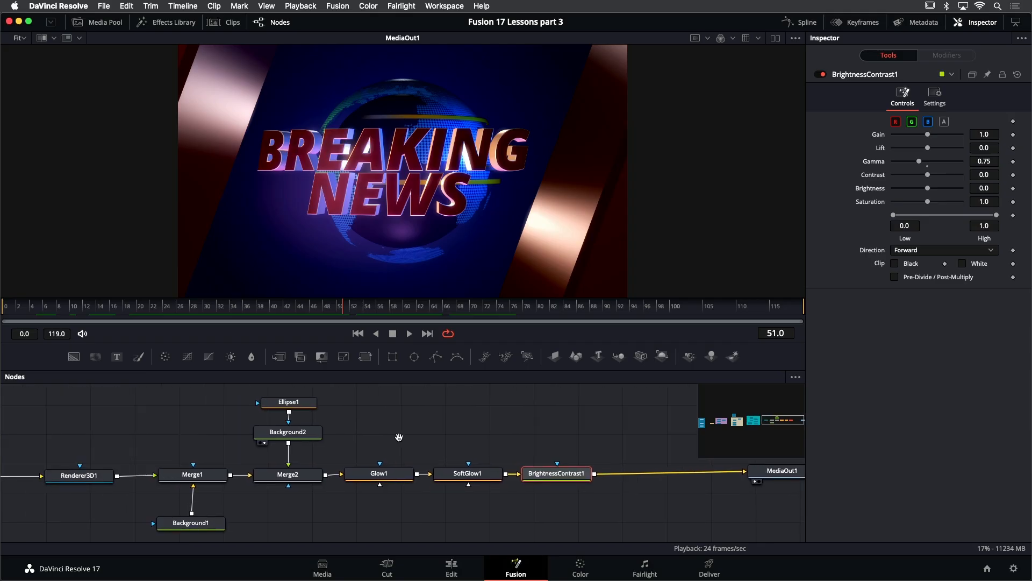
pyautogui.moveTo(399, 437); pyautogui.dragTo(451, 428)
pyautogui.moveTo(205, 397); pyautogui.dragTo(605, 527)
pyautogui.moveTo(260, 472); pyautogui.dragTo(370, 472)
# - Insert a Vector Motion Blur node directly after Renderer3D1
pyautogui.click(143, 471)
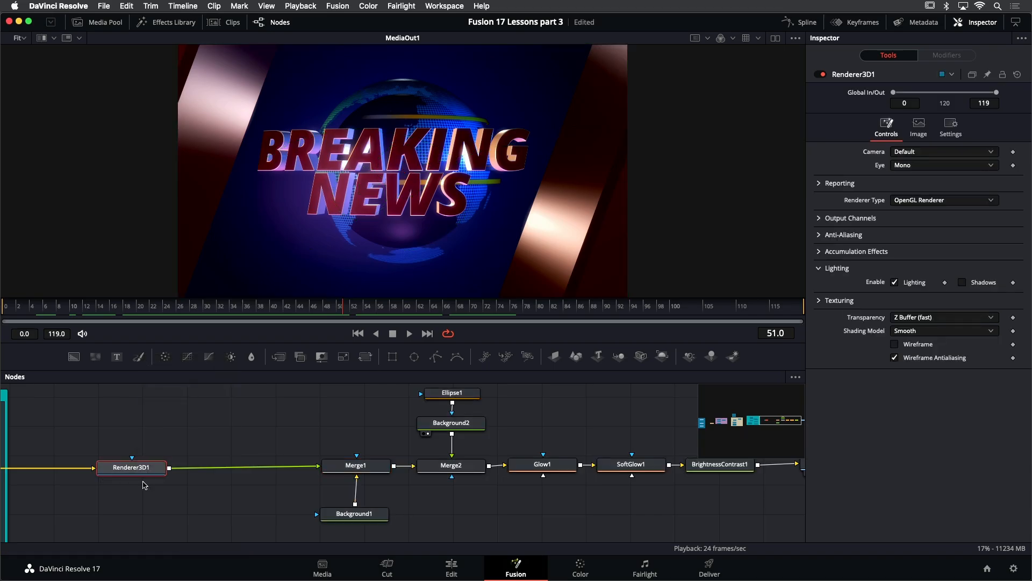
pyautogui.hotkey('shift', 'space')
pyautogui.write('vector')
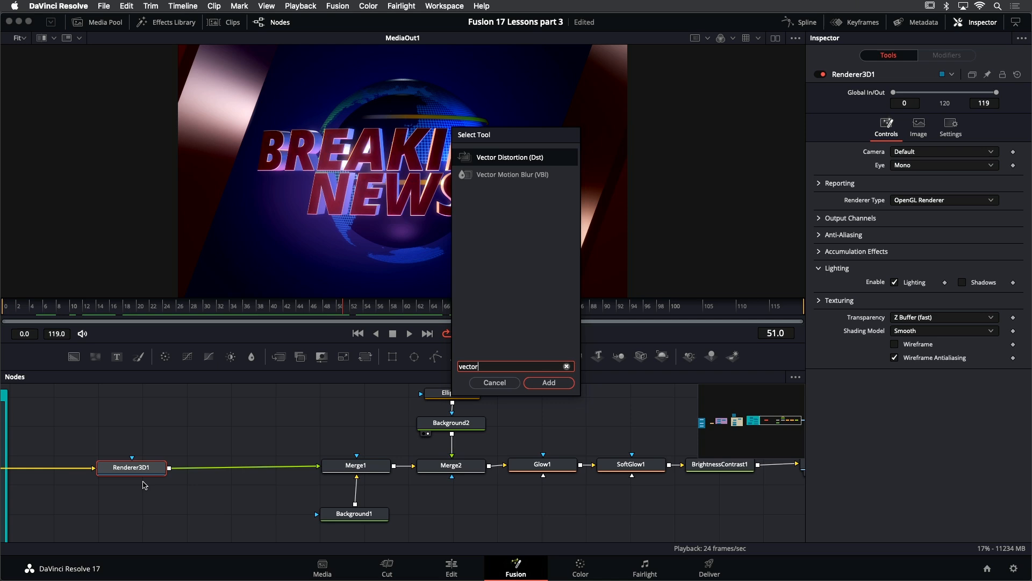
pyautogui.press('Down')
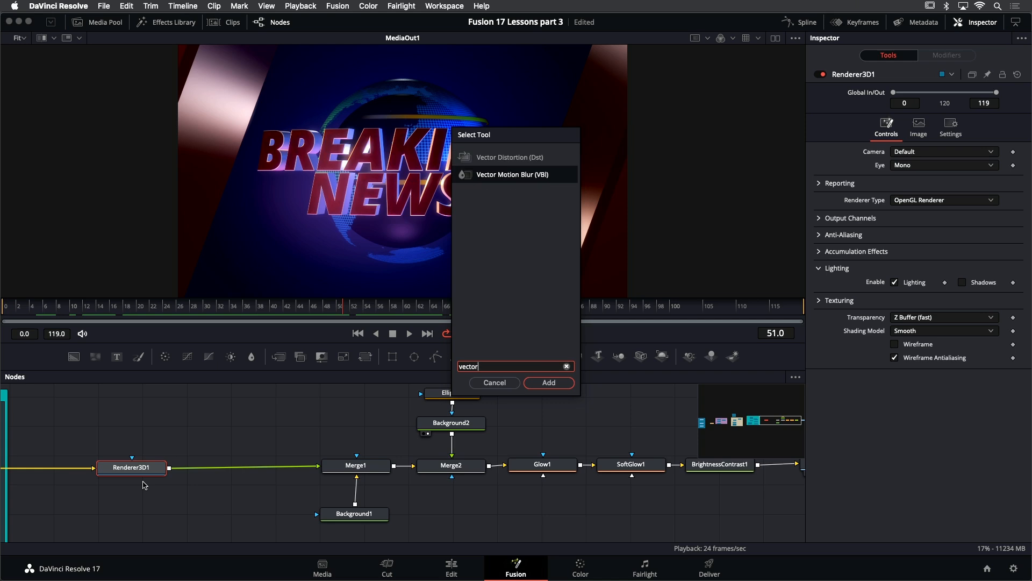
pyautogui.press('Return')
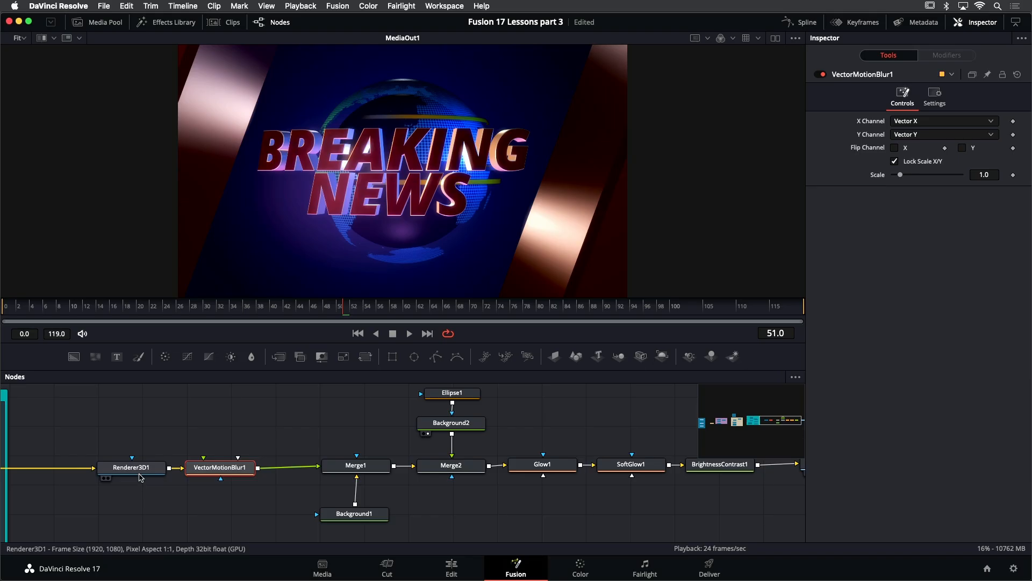
# - Enable the Vector output channel in Renderer3D1's Output Channels
pyautogui.click(141, 472)
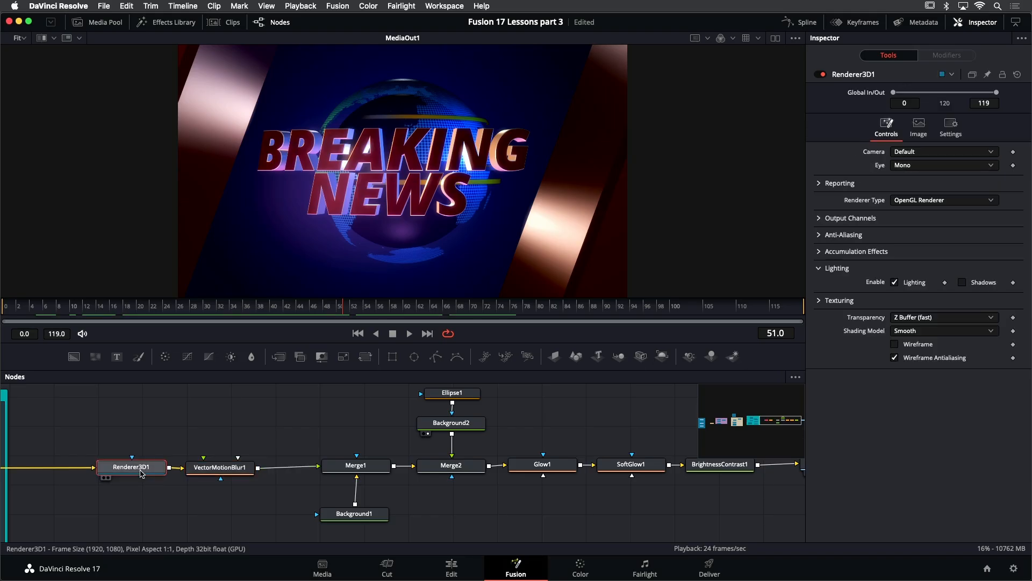
pyautogui.click(819, 218)
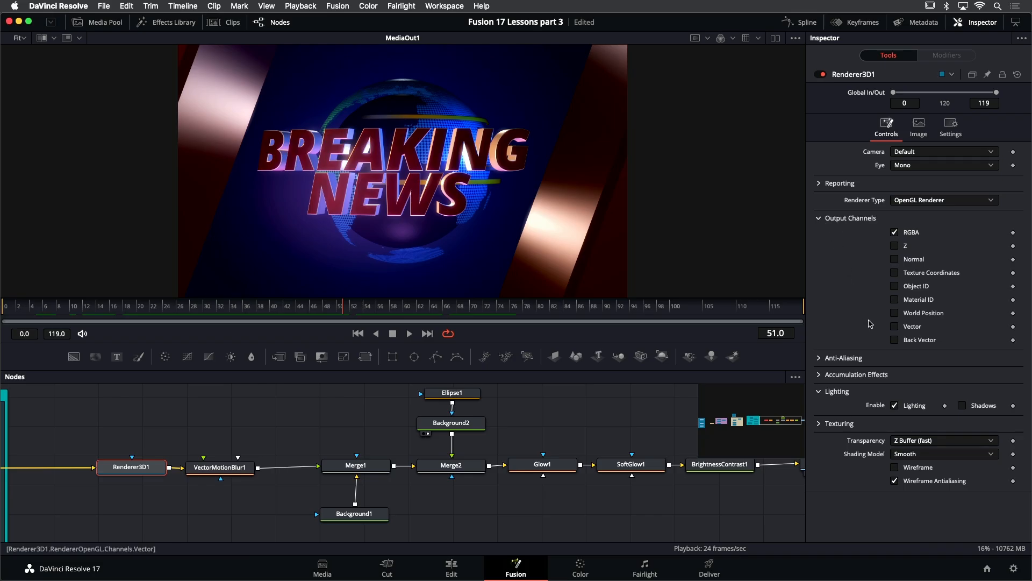
pyautogui.click(895, 327)
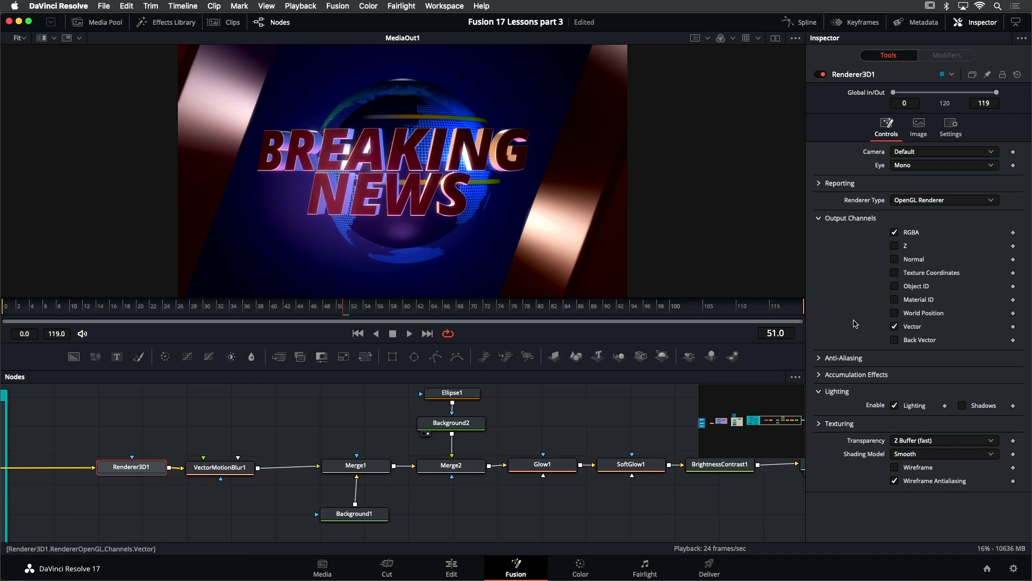
# - Step through frames across the timeline to check the motion blur
pyautogui.click(133, 306)
pyautogui.click(88, 307)
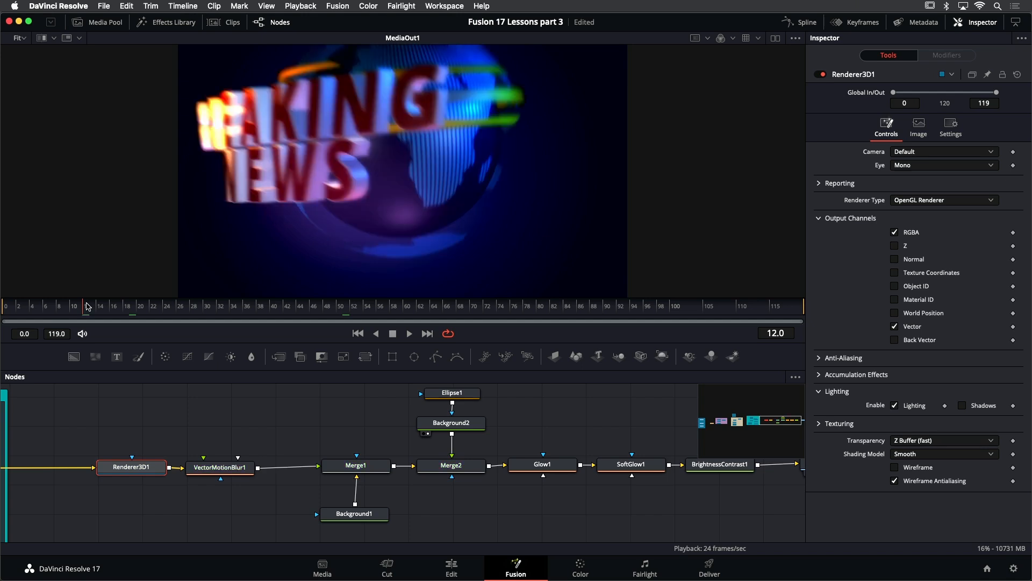
pyautogui.click(33, 309)
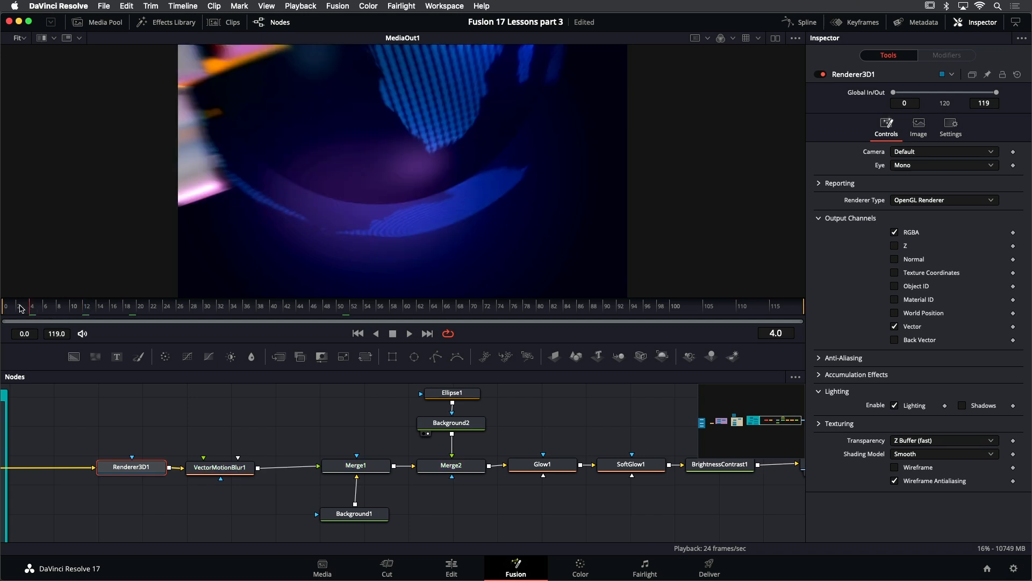
pyautogui.click(111, 311)
pyautogui.click(164, 311)
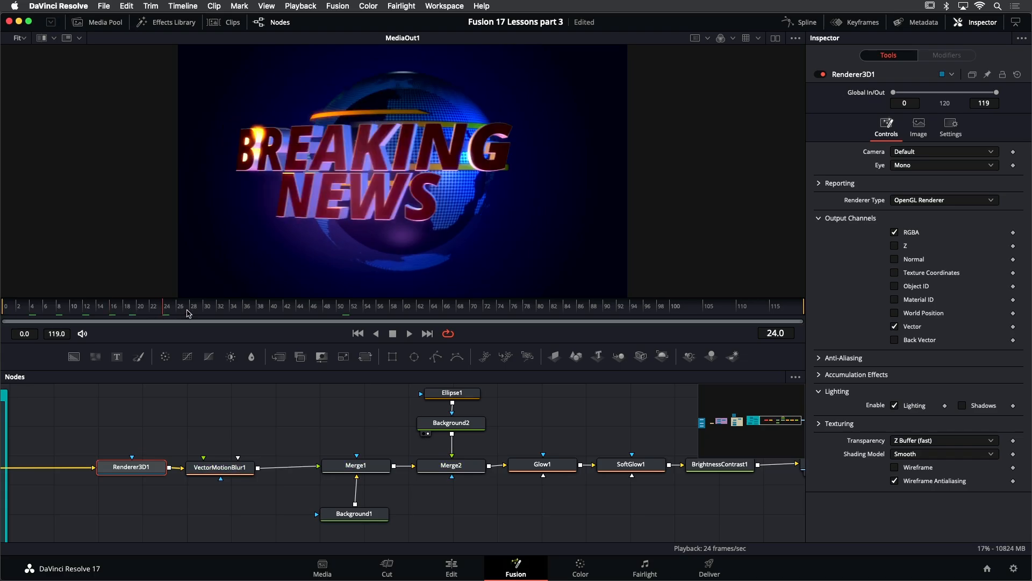
pyautogui.click(259, 311)
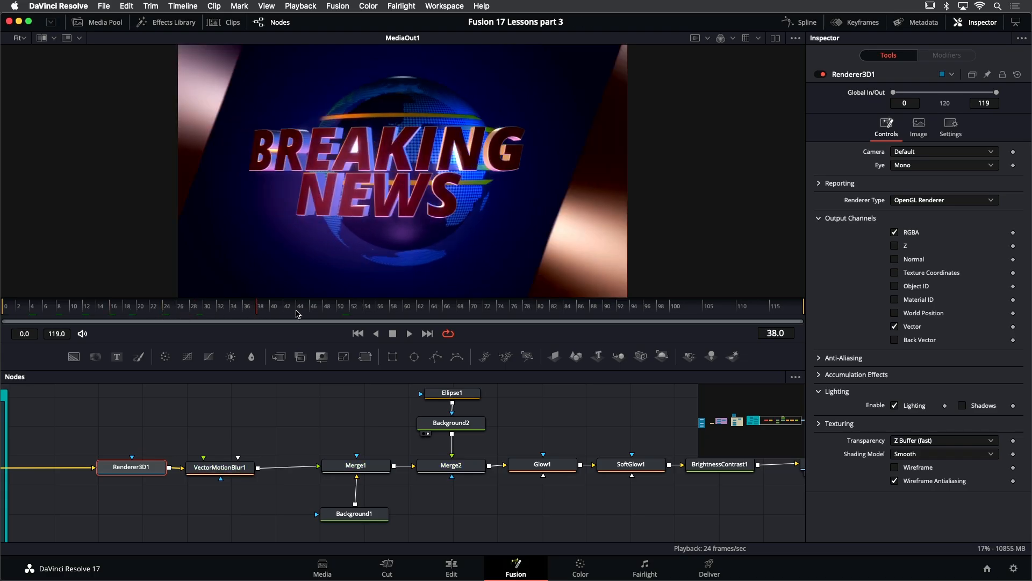
pyautogui.click(330, 312)
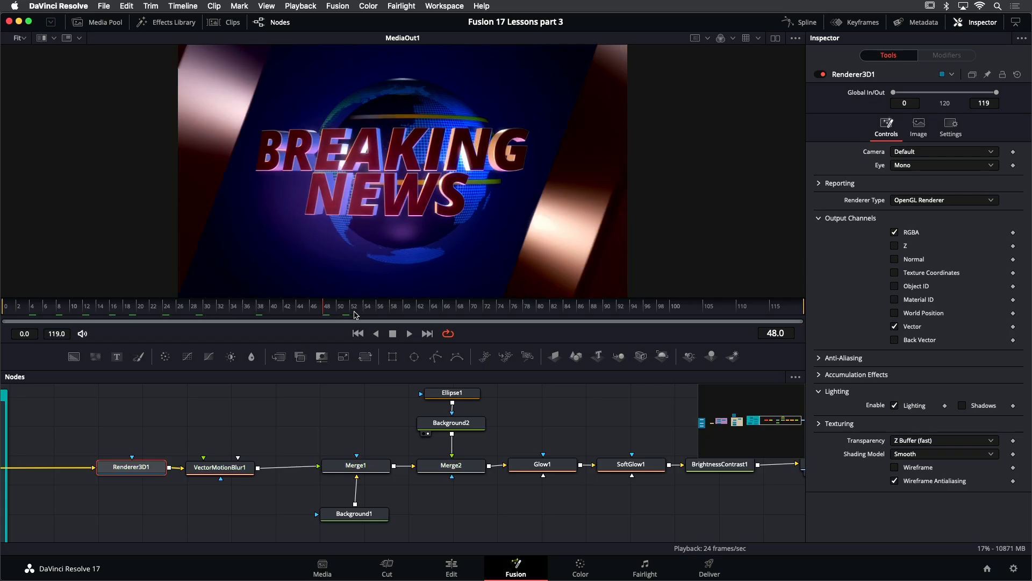
pyautogui.click(407, 311)
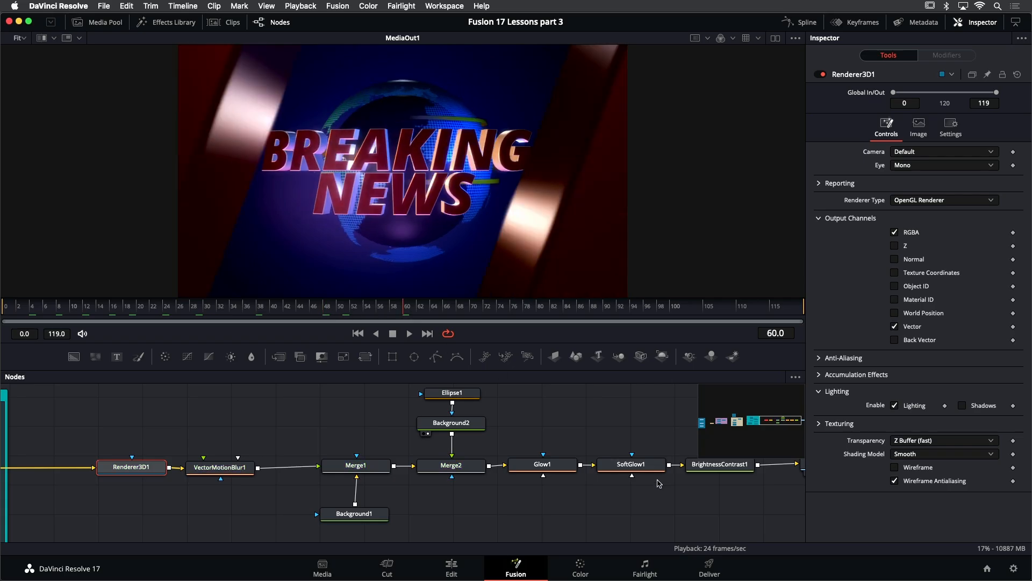
# - Insert a Resolve FX Lens Reflections effect between BrightnessContrast1 and MediaOut1
pyautogui.moveTo(635, 426); pyautogui.dragTo(245, 423)
pyautogui.moveTo(455, 460); pyautogui.dragTo(662, 461)
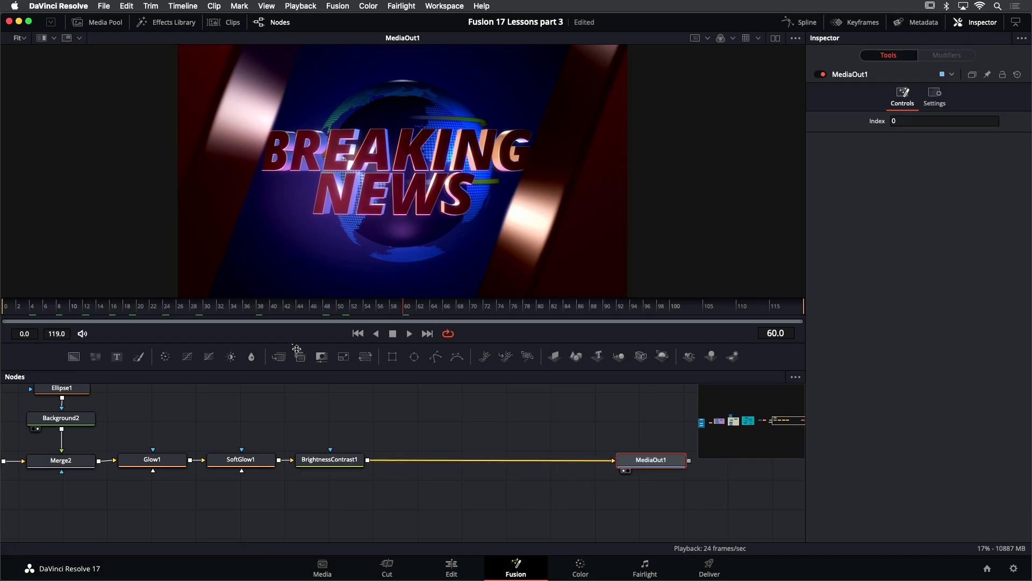
pyautogui.click(155, 25)
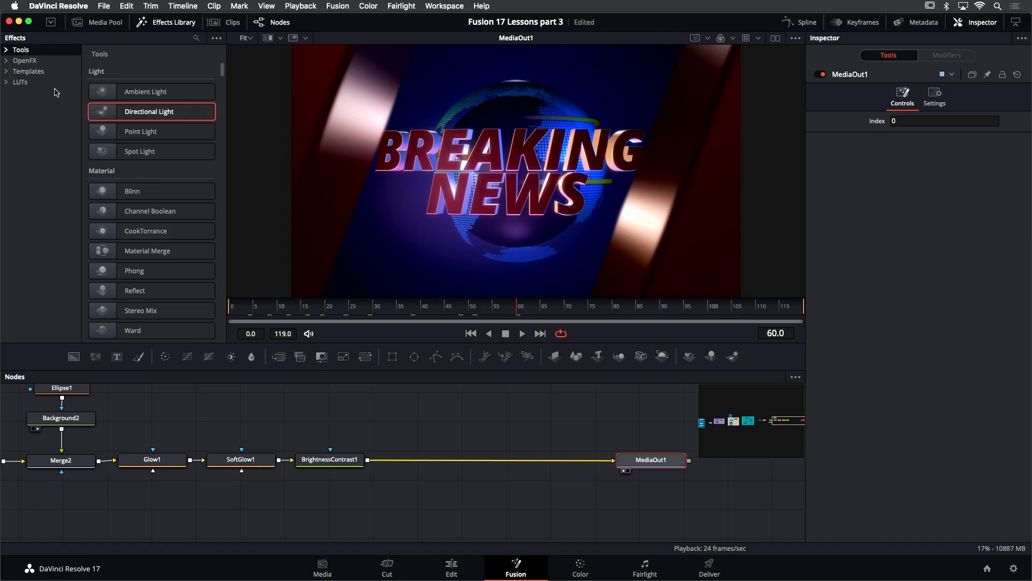
pyautogui.click(7, 61)
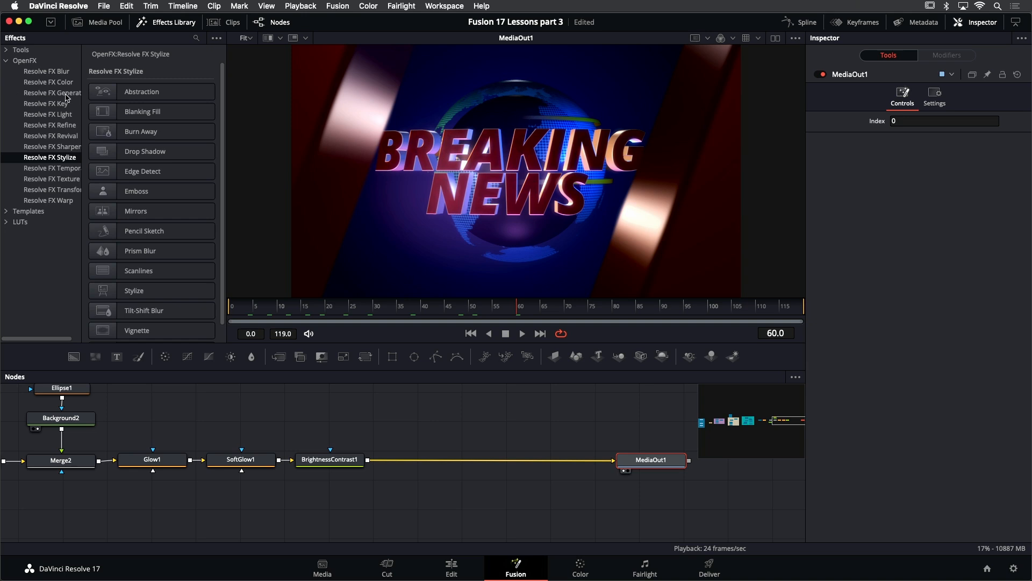
pyautogui.click(65, 113)
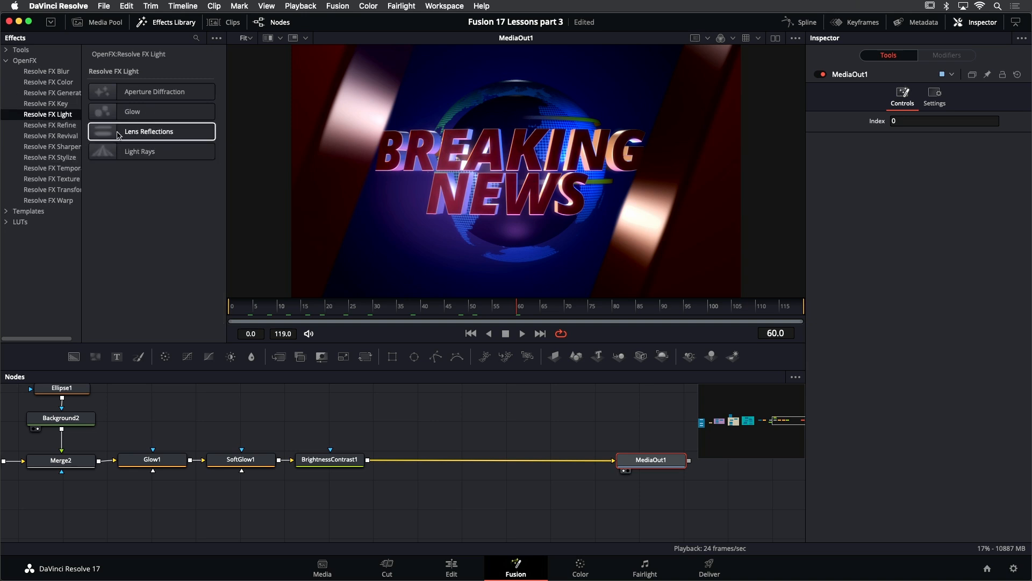
pyautogui.moveTo(106, 132); pyautogui.dragTo(431, 461)
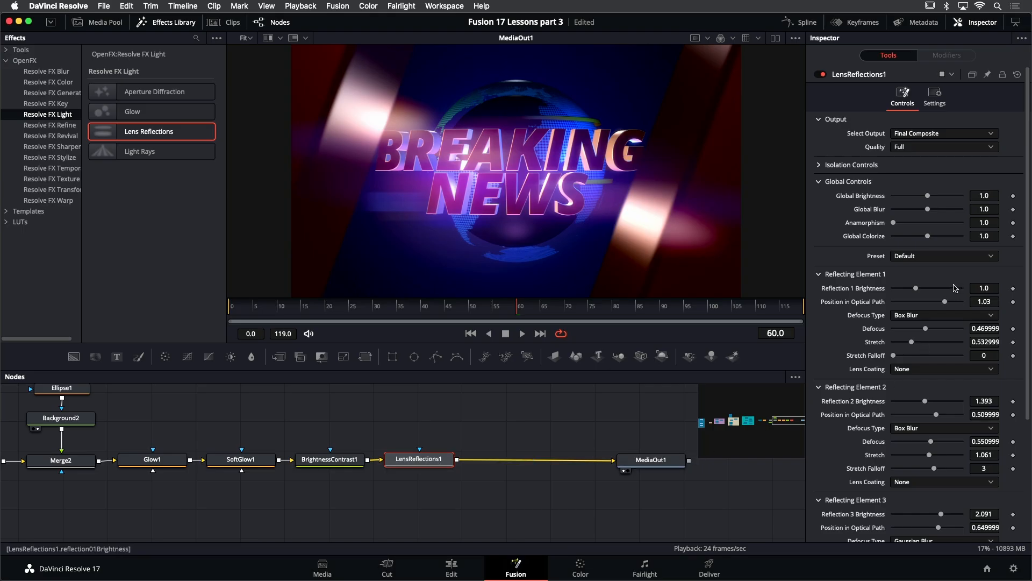
# - Apply the Streaks preset to the lens reflections and lower Global Brightness to about 0.47
pyautogui.click(939, 257)
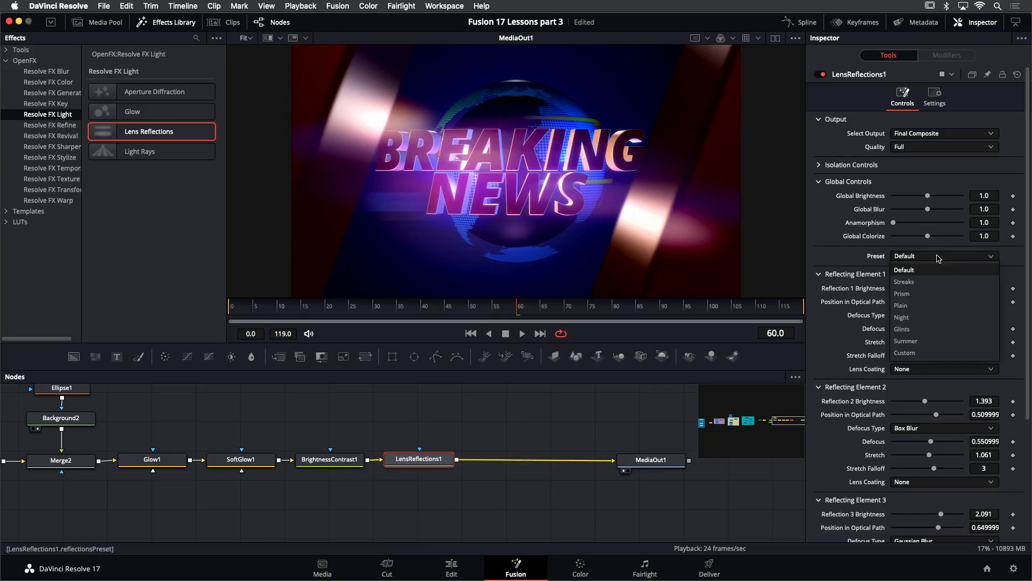
pyautogui.click(924, 280)
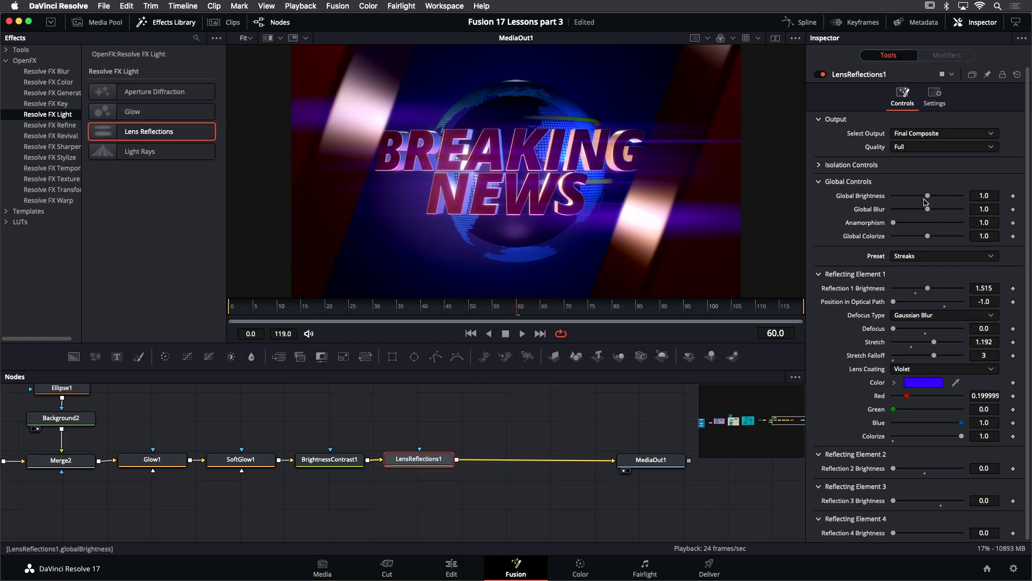
pyautogui.moveTo(927, 197); pyautogui.dragTo(908, 200)
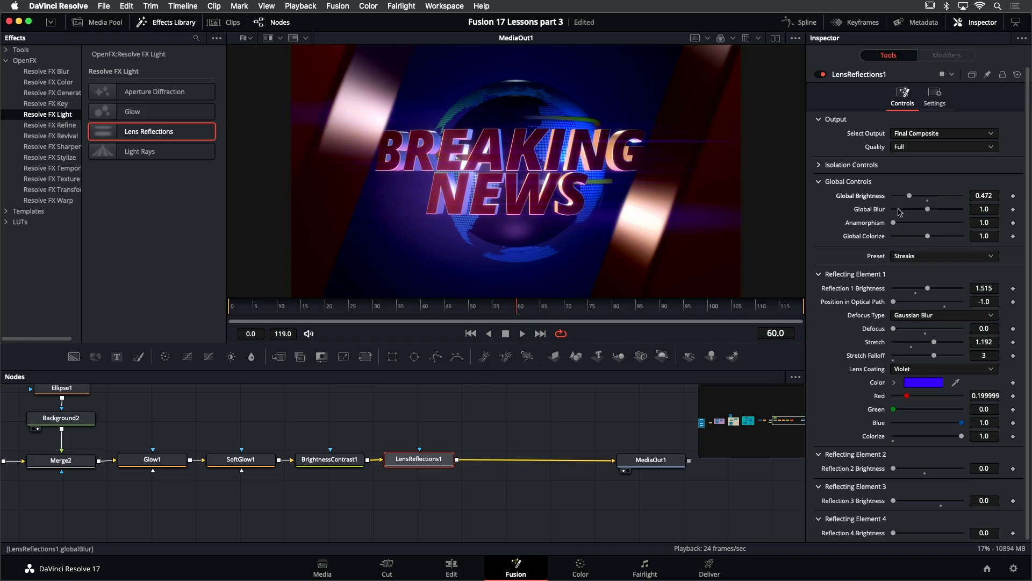
# - Scrub through frames on the timeline to check the lens reflection streaks
pyautogui.click(394, 311)
pyautogui.moveTo(422, 313); pyautogui.dragTo(478, 317)
pyautogui.click(517, 317)
pyautogui.click(621, 318)
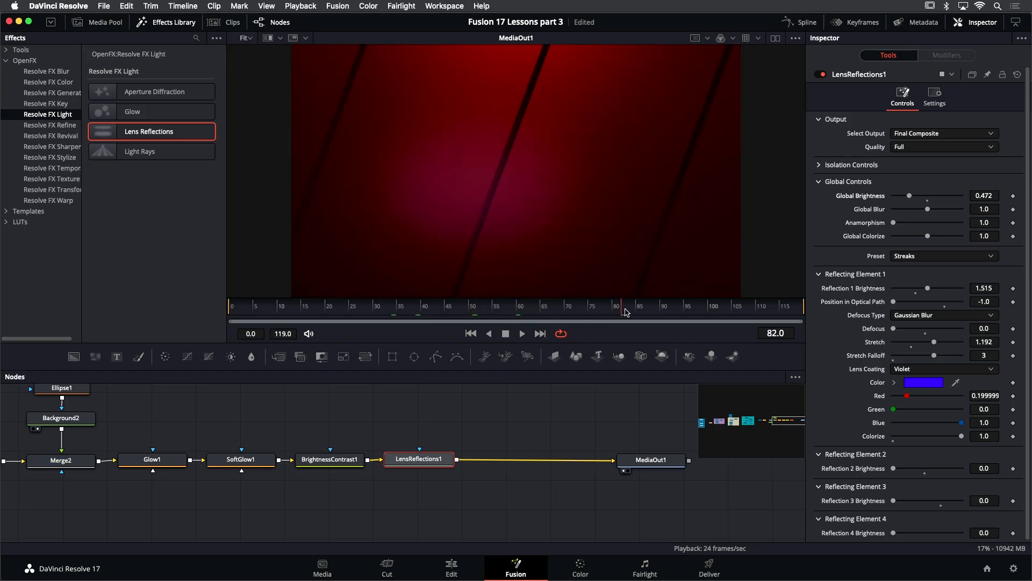
pyautogui.click(543, 309)
# - Insert a Resolve FX Film Grain effect between LensReflections1 and MediaOut1 and apply the 35mm preset
pyautogui.click(72, 179)
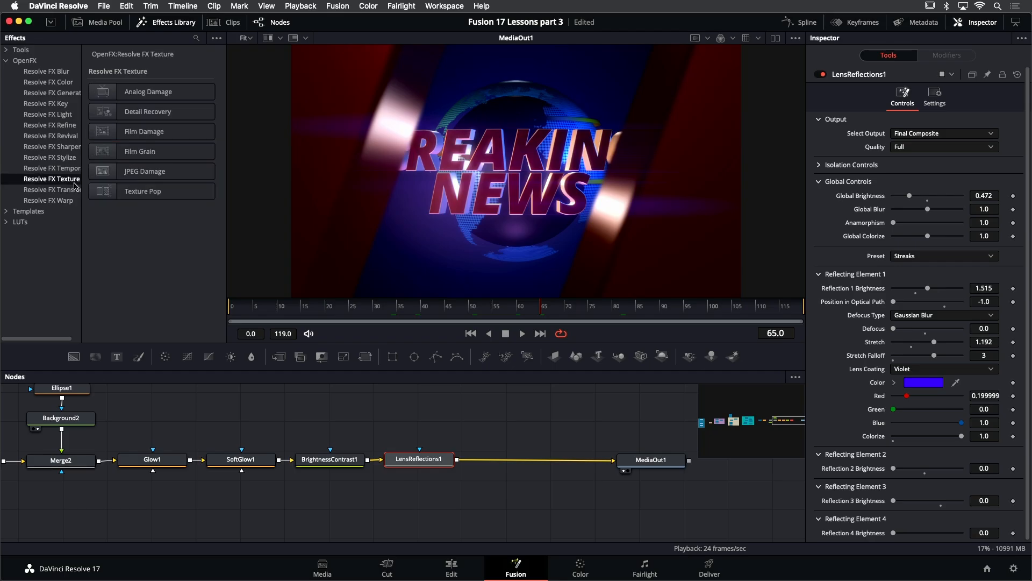
pyautogui.moveTo(139, 156); pyautogui.dragTo(522, 458)
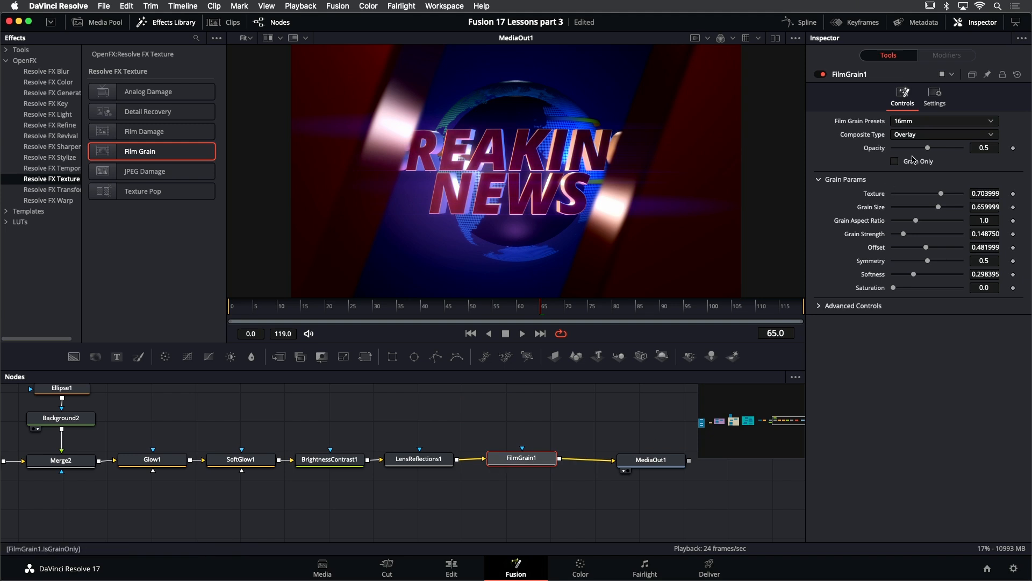
pyautogui.click(908, 124)
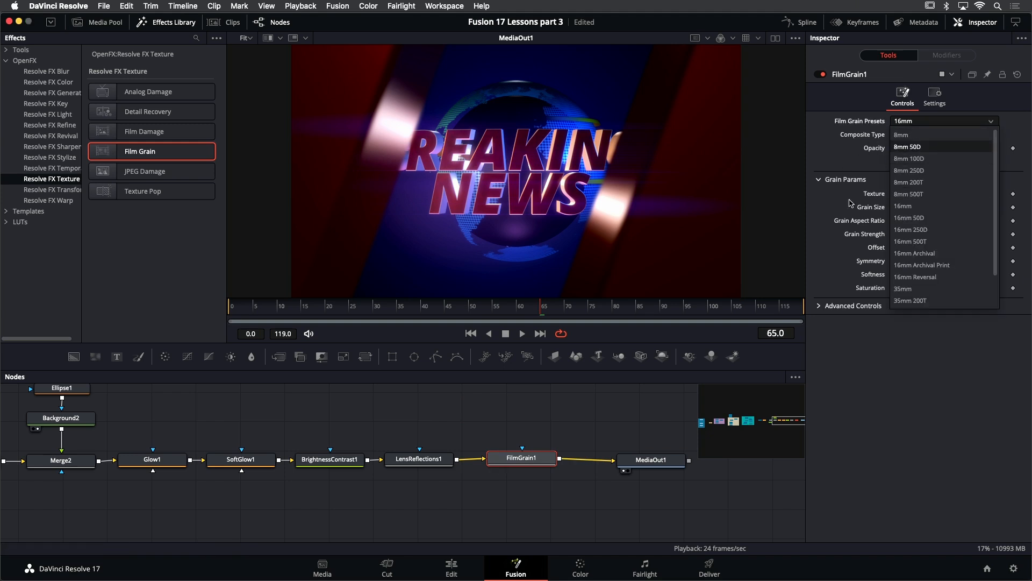
pyautogui.click(919, 289)
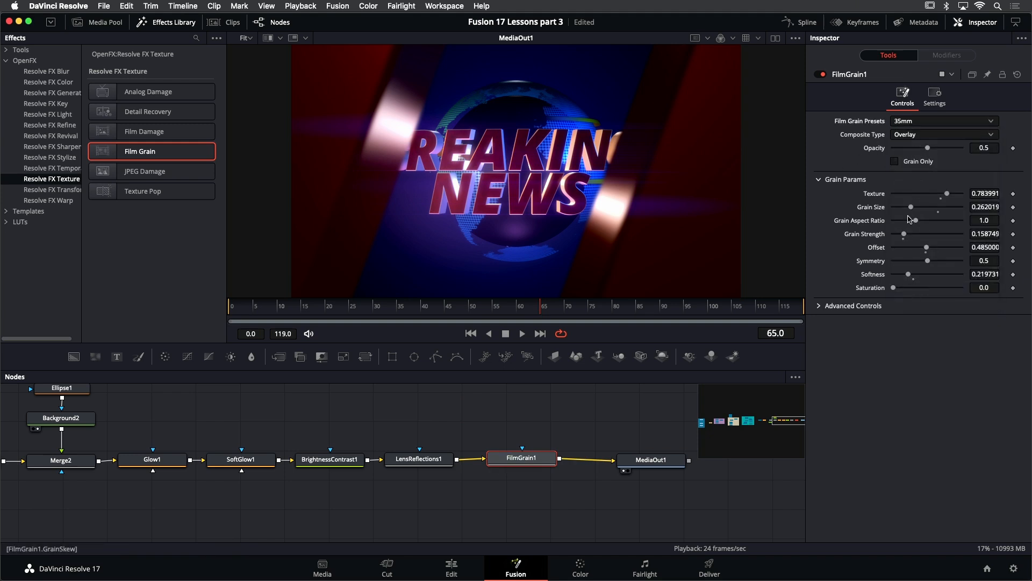
# - Set the film grain composite type to Hard Light, opacity to about 0.73 and symmetry to about 0.28
pyautogui.click(921, 135)
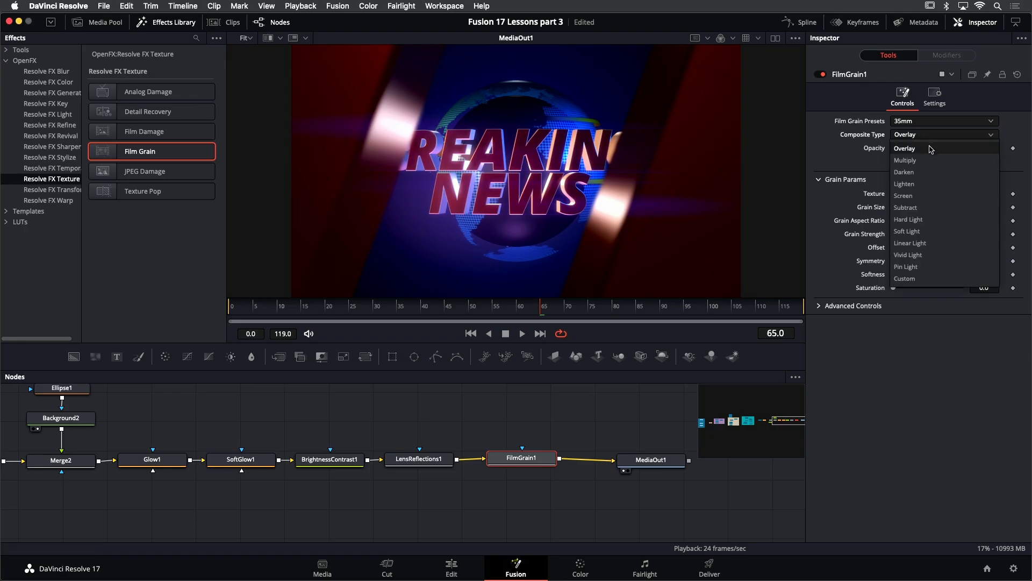
pyautogui.click(918, 220)
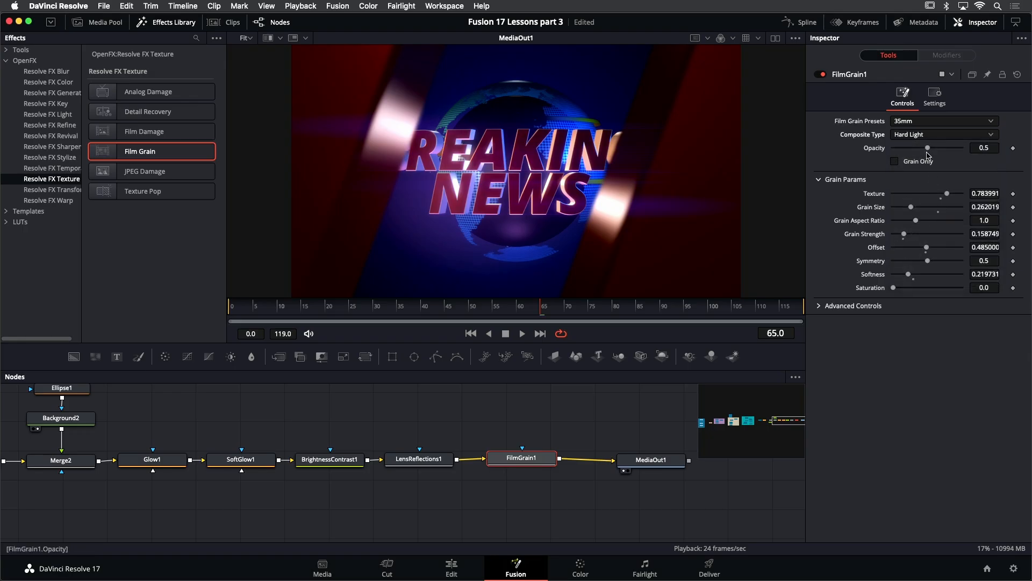
pyautogui.moveTo(928, 148); pyautogui.dragTo(943, 150)
pyautogui.moveTo(929, 263); pyautogui.dragTo(918, 263)
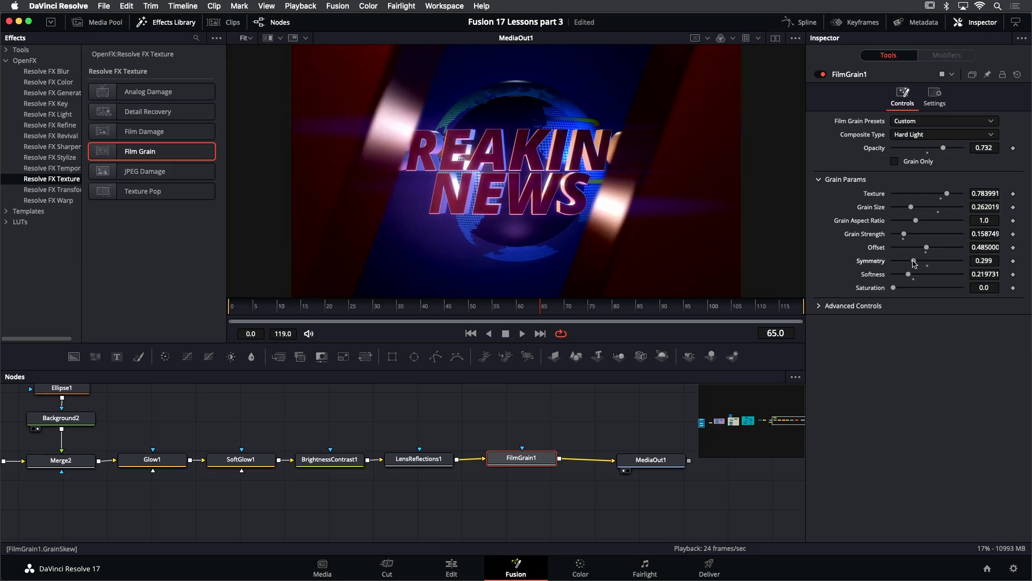
# - Step through frames across the timeline to check the film grain on the composition
pyautogui.click(822, 74)
pyautogui.click(524, 305)
pyautogui.click(493, 307)
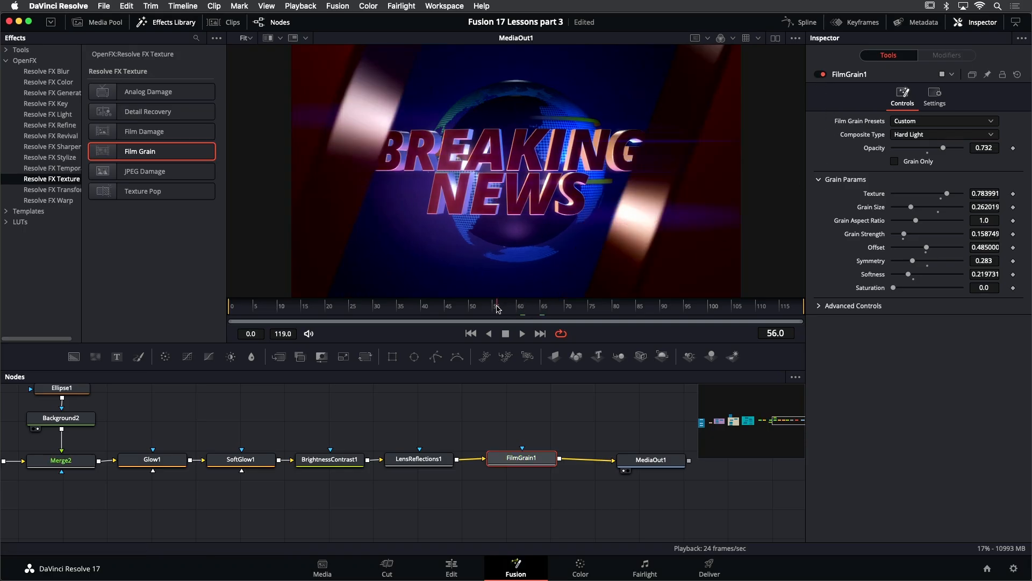
pyautogui.click(449, 306)
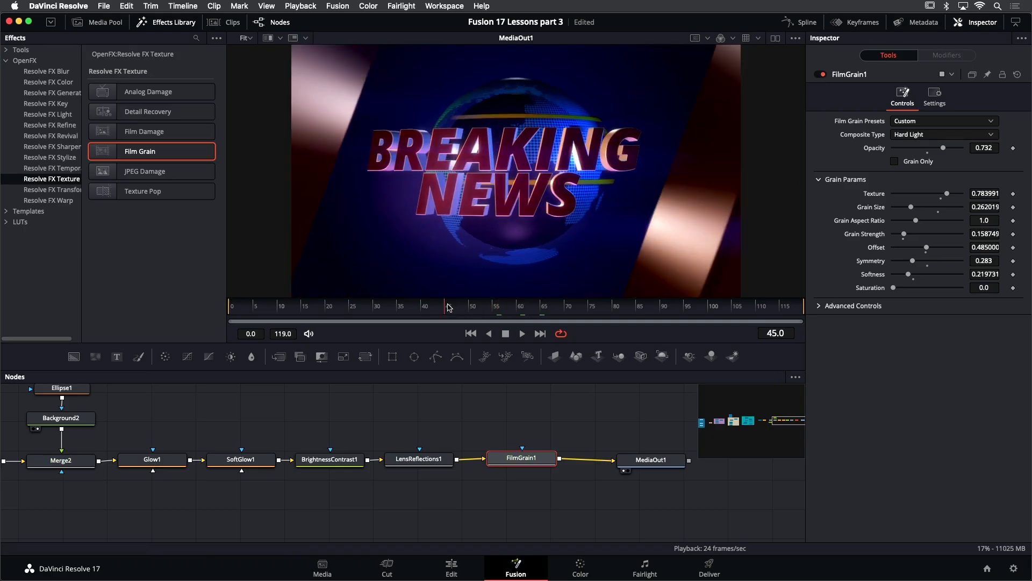
pyautogui.click(398, 307)
pyautogui.click(352, 307)
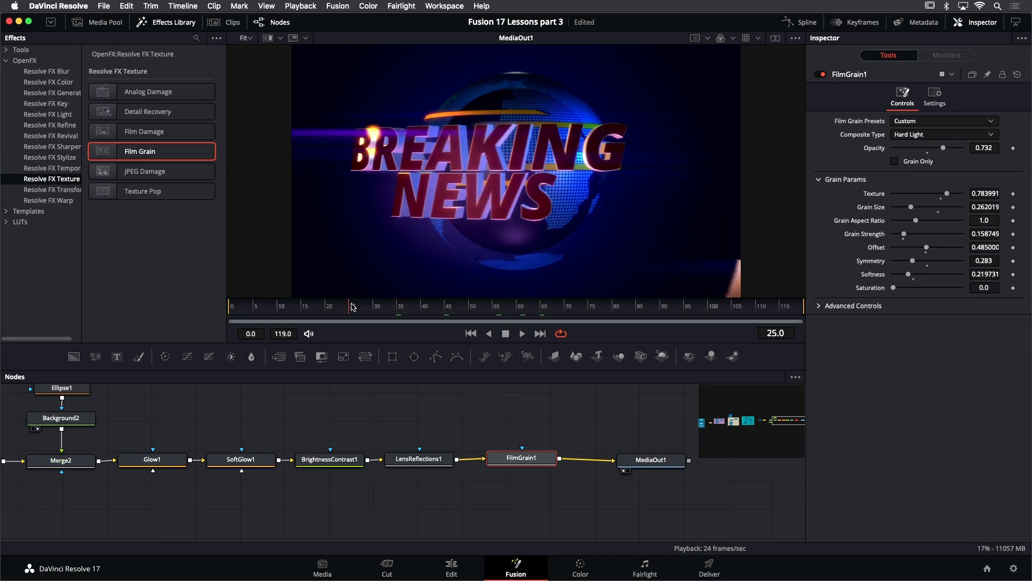
pyautogui.click(306, 306)
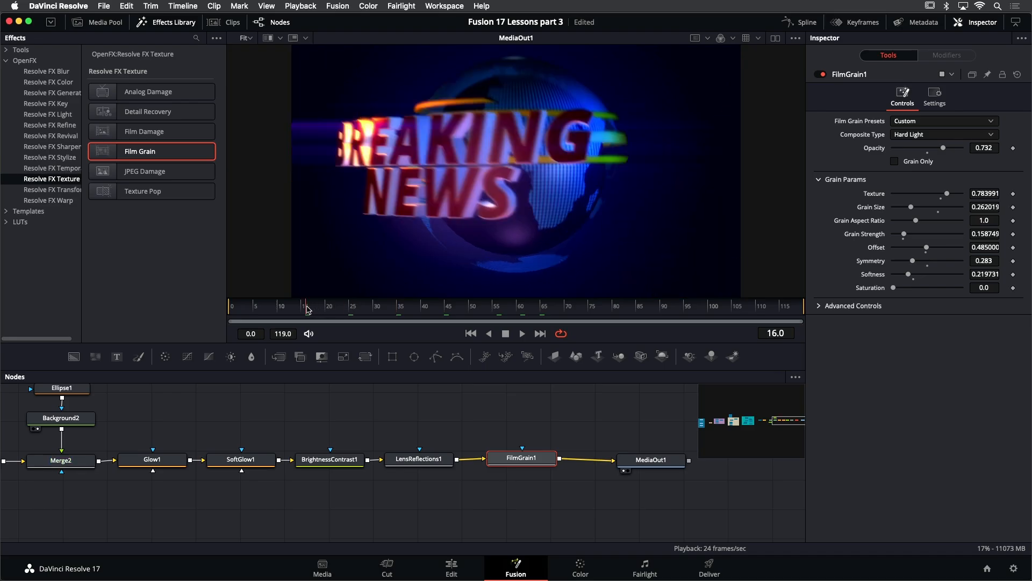
pyautogui.click(341, 307)
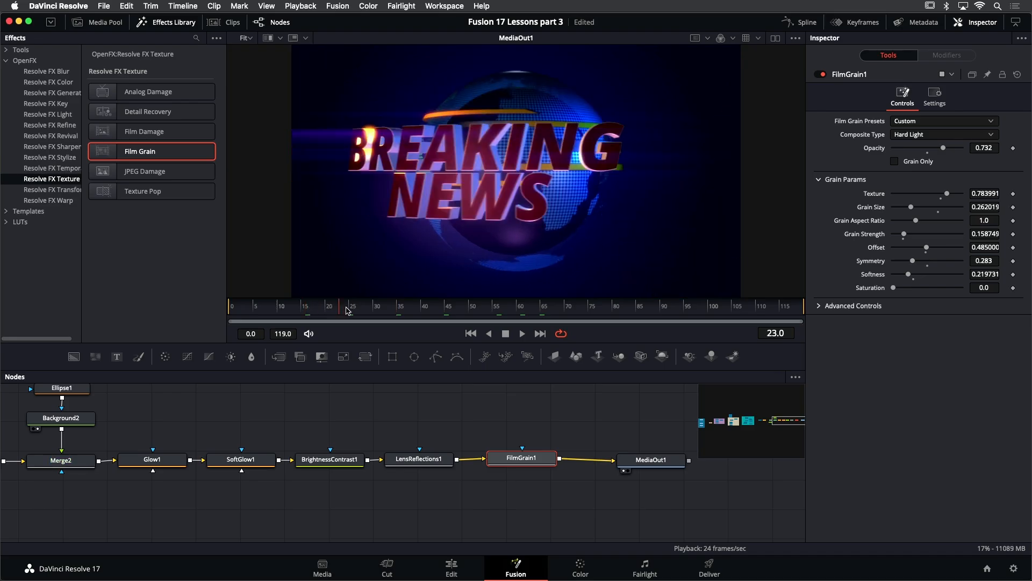
pyautogui.click(447, 306)
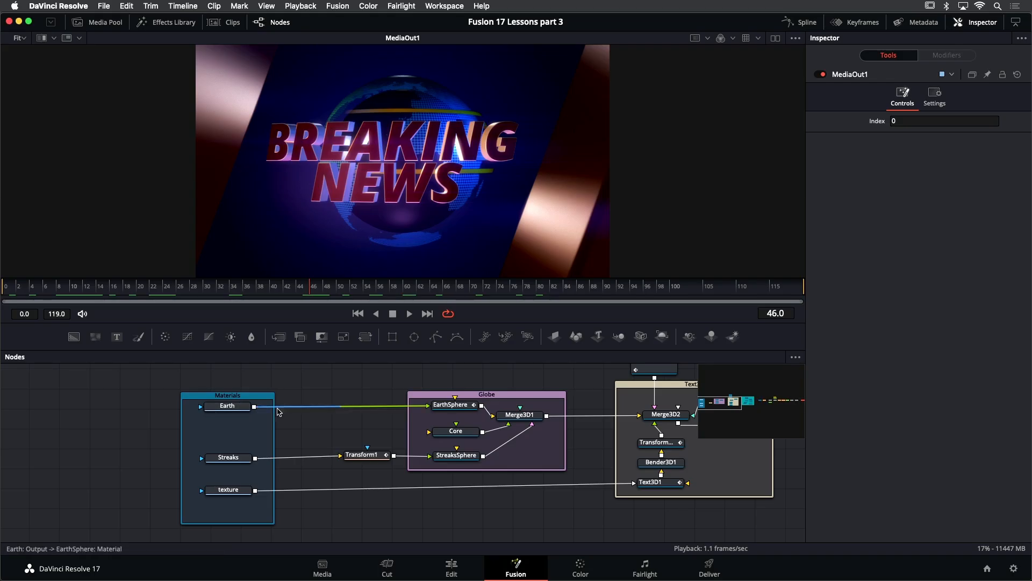
# - Review the whole node tree from the materials through to MediaOut1
pyautogui.moveTo(515, 384); pyautogui.dragTo(345, 394)
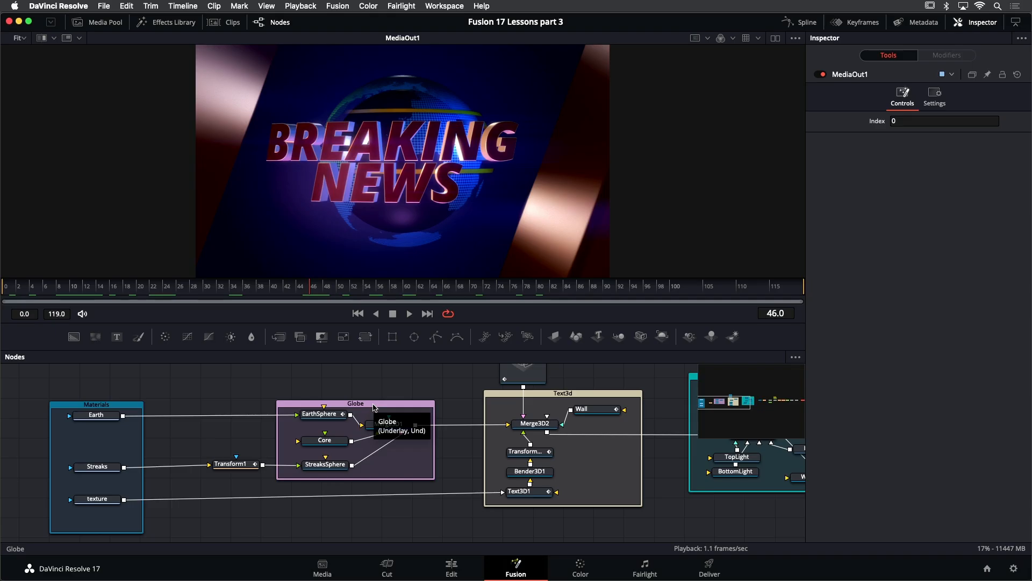
pyautogui.hscroll(5, 409, 414)
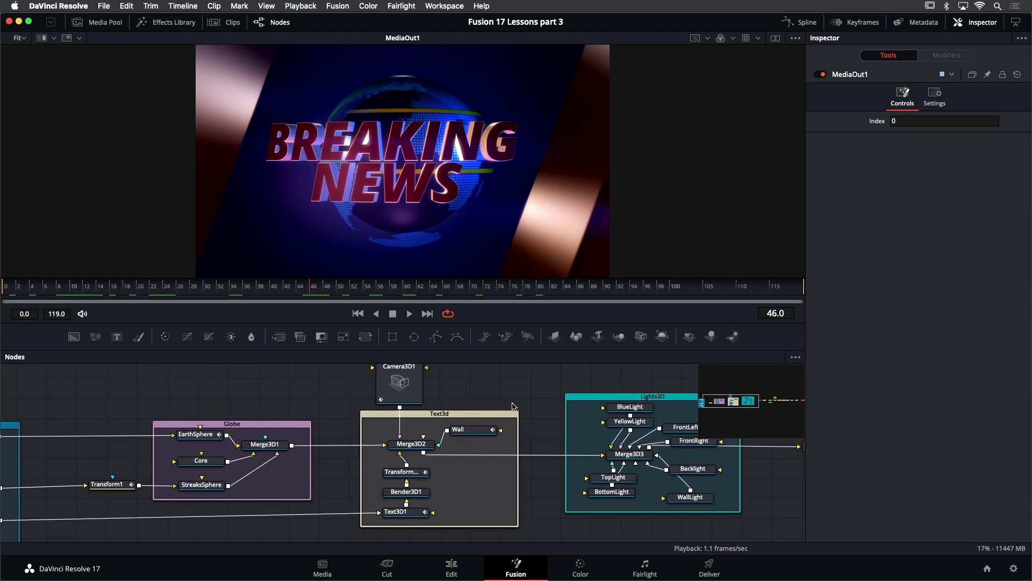
pyautogui.hscroll(8, 313, 405)
pyautogui.click(414, 409)
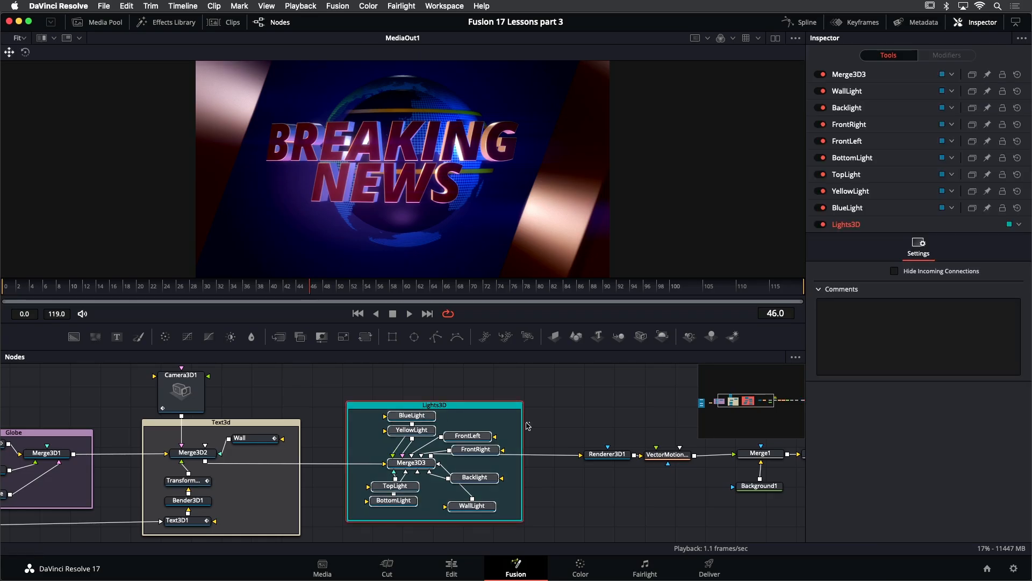
pyautogui.moveTo(610, 427); pyautogui.dragTo(360, 423)
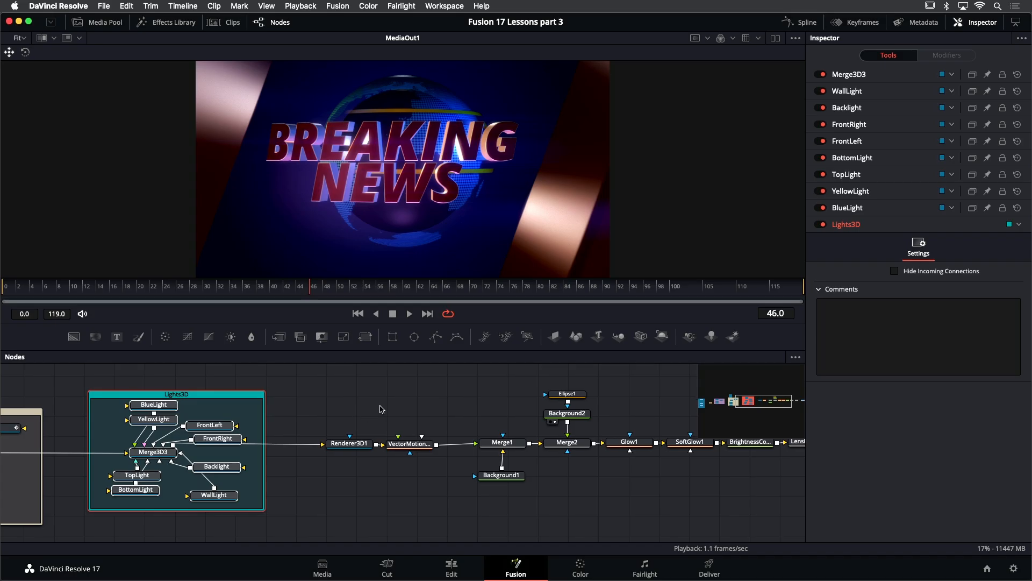
pyautogui.hscroll(10, 404, 410)
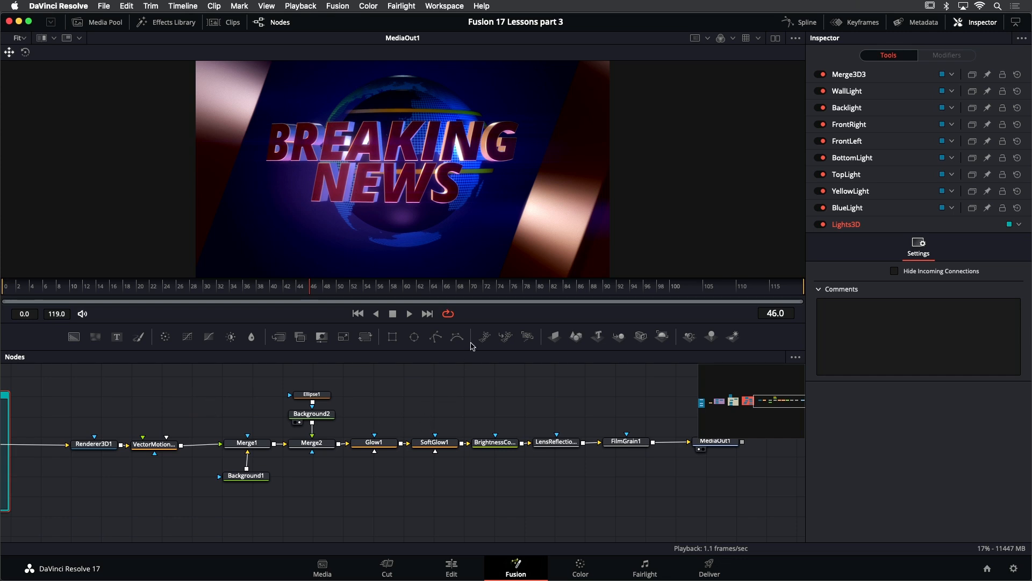
# - Enlarge the viewer and scrub the timeline to preview the finished animation
pyautogui.moveTo(468, 323); pyautogui.dragTo(467, 477)
pyautogui.click(19, 439)
pyautogui.moveTo(18, 440); pyautogui.dragTo(380, 449)
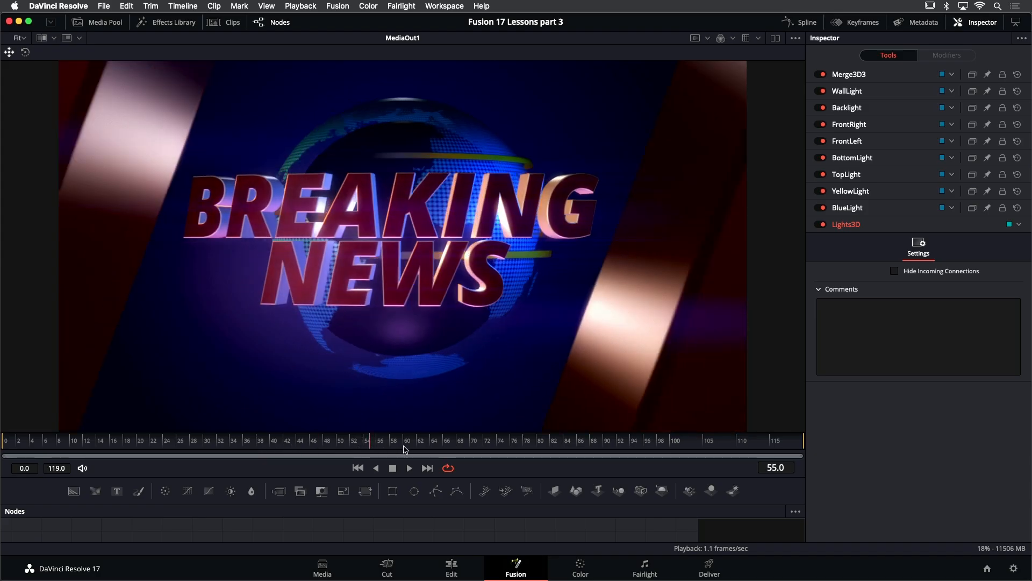